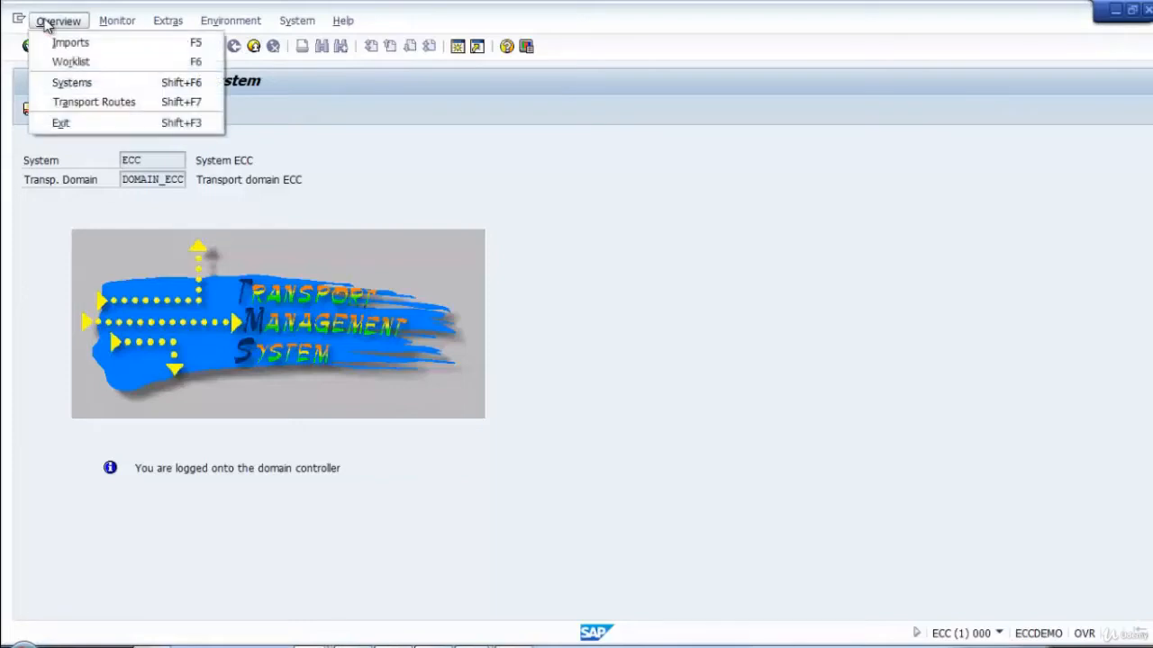
Open the transport domain's system overview and start configuring a new virtual system.
left_click(78, 82)
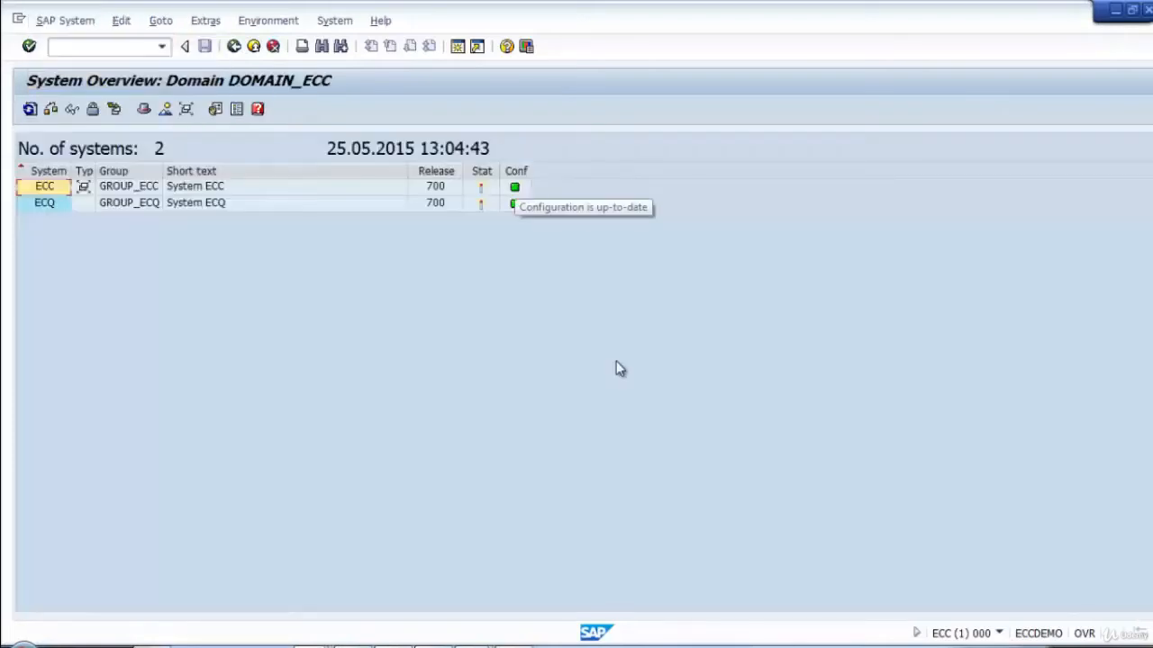
left_click(58, 21)
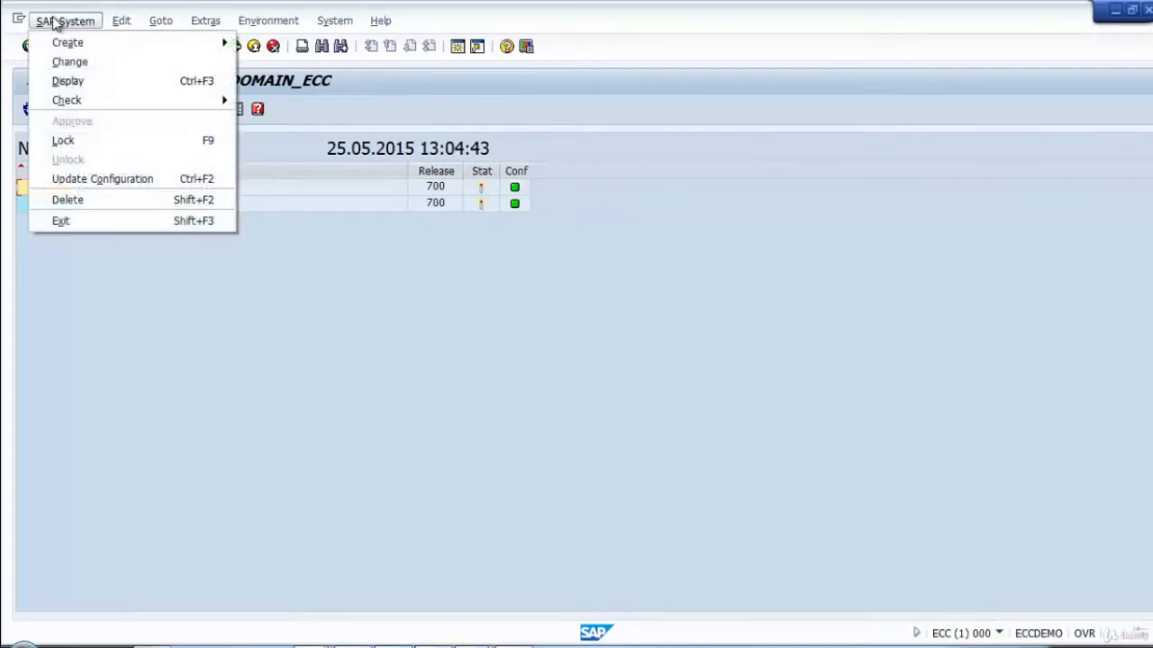
mouse_move(68, 49)
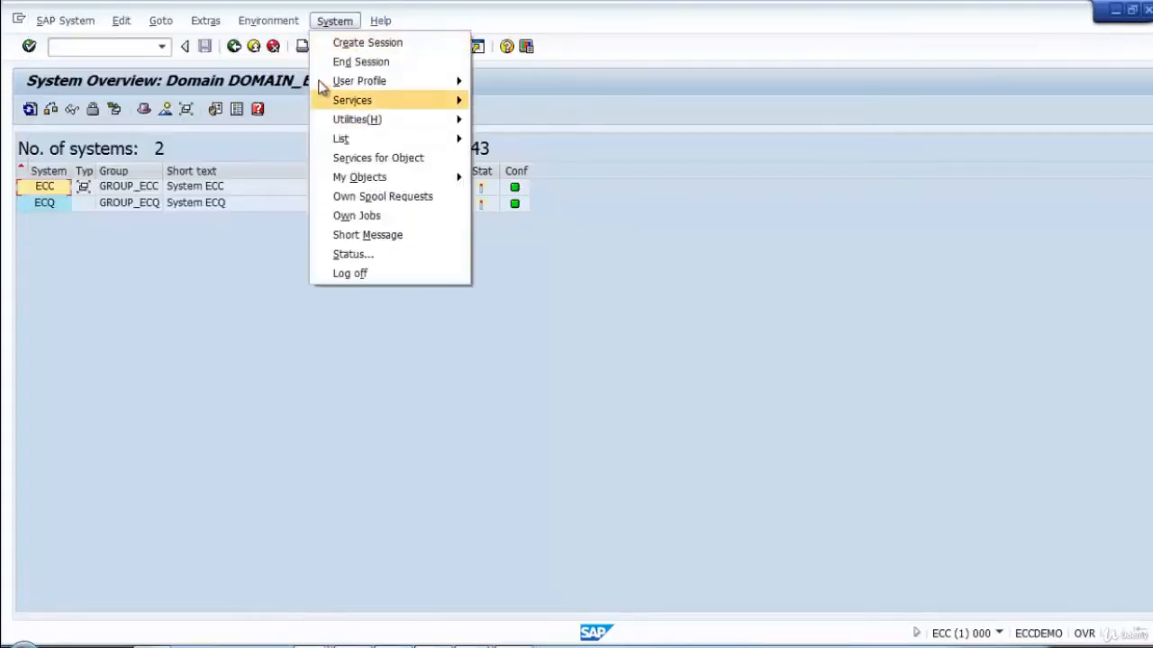
mouse_move(65, 20)
mouse_move(118, 43)
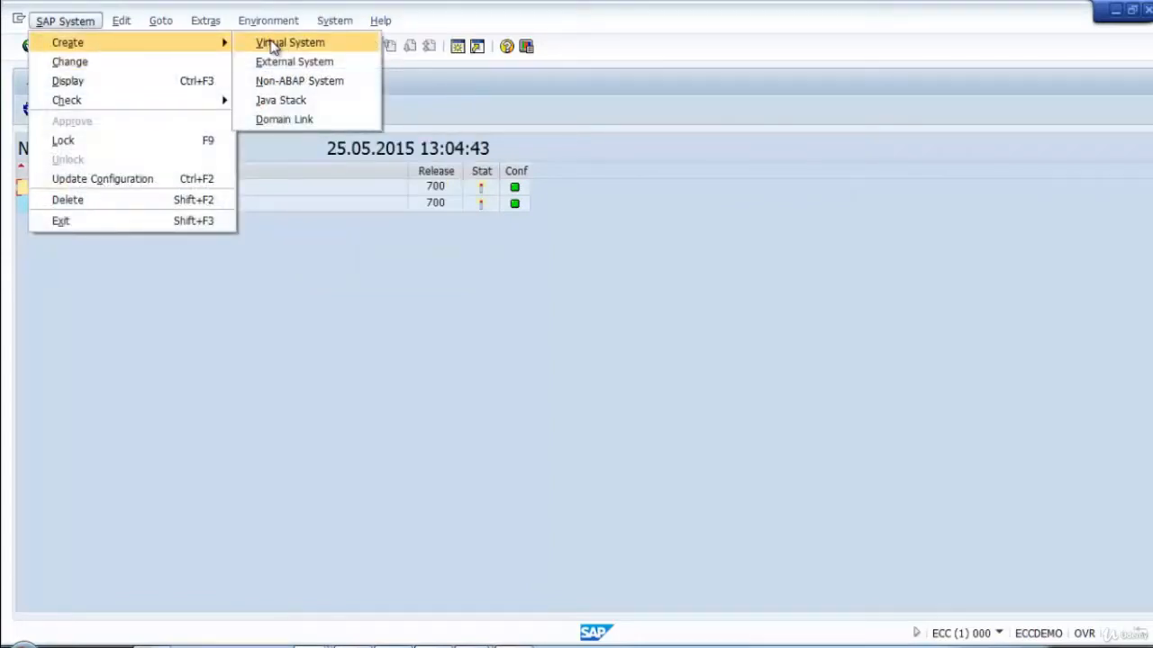
left_click(273, 45)
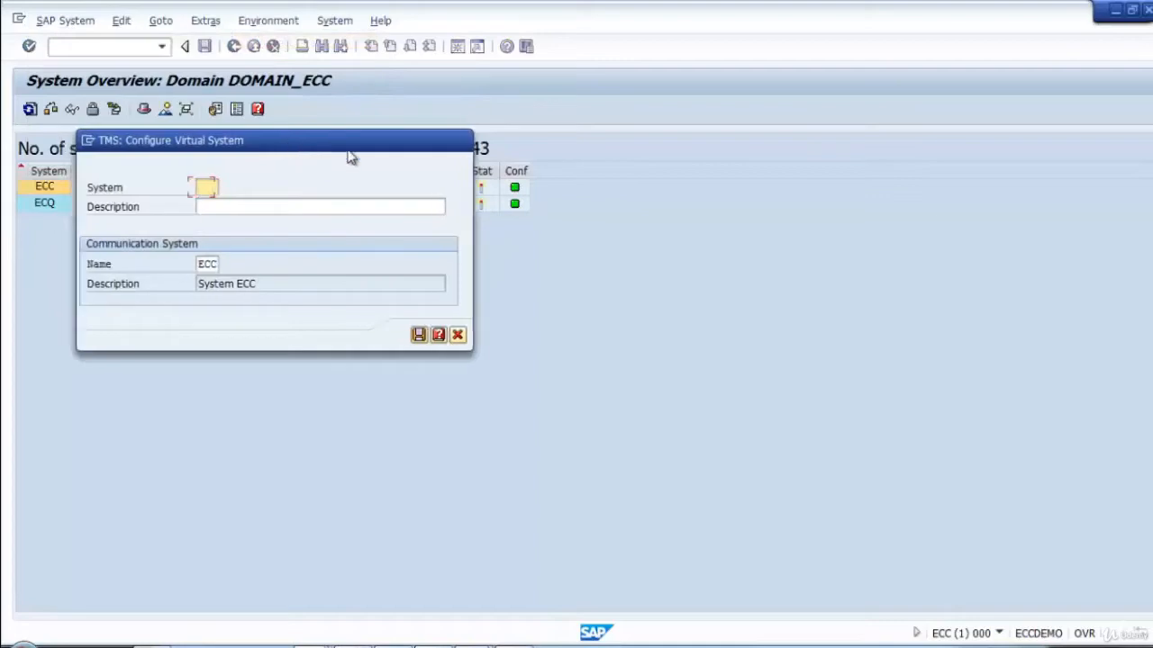
left_click_drag(350, 156, 604, 185)
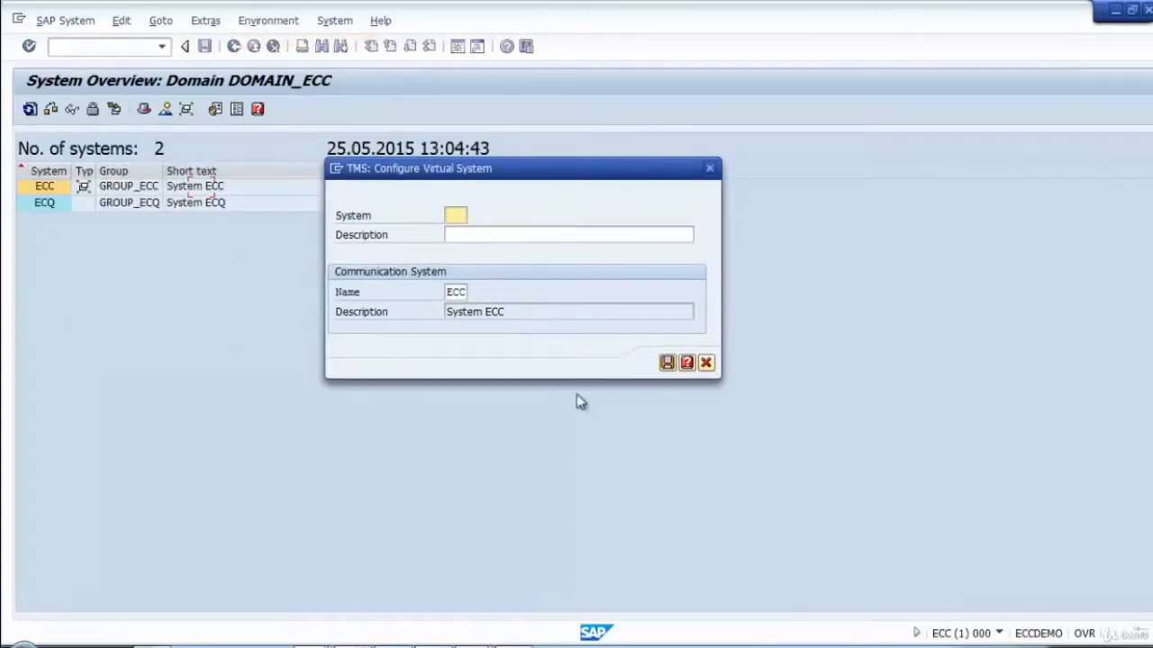
Define virtual system ECP with description "System ECP (Production)", save it and distribute the configuration change immediately.
type("ECF")
key("Tab")
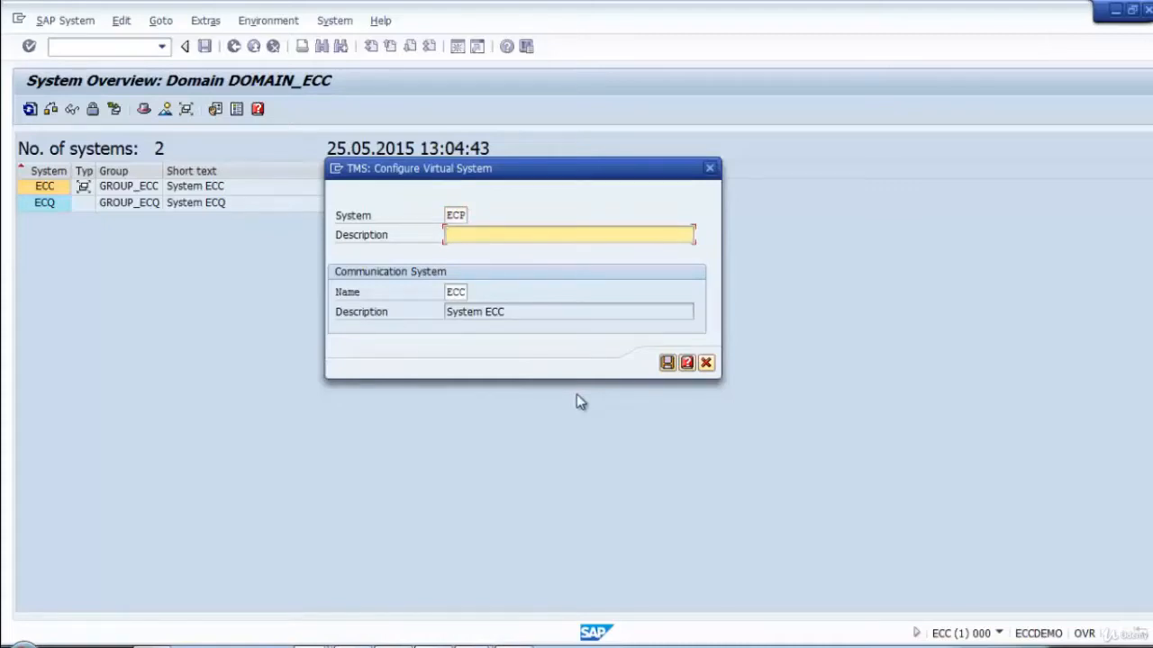
type("T")
type("System ")
type("EC")
type("P (")
type("Production")
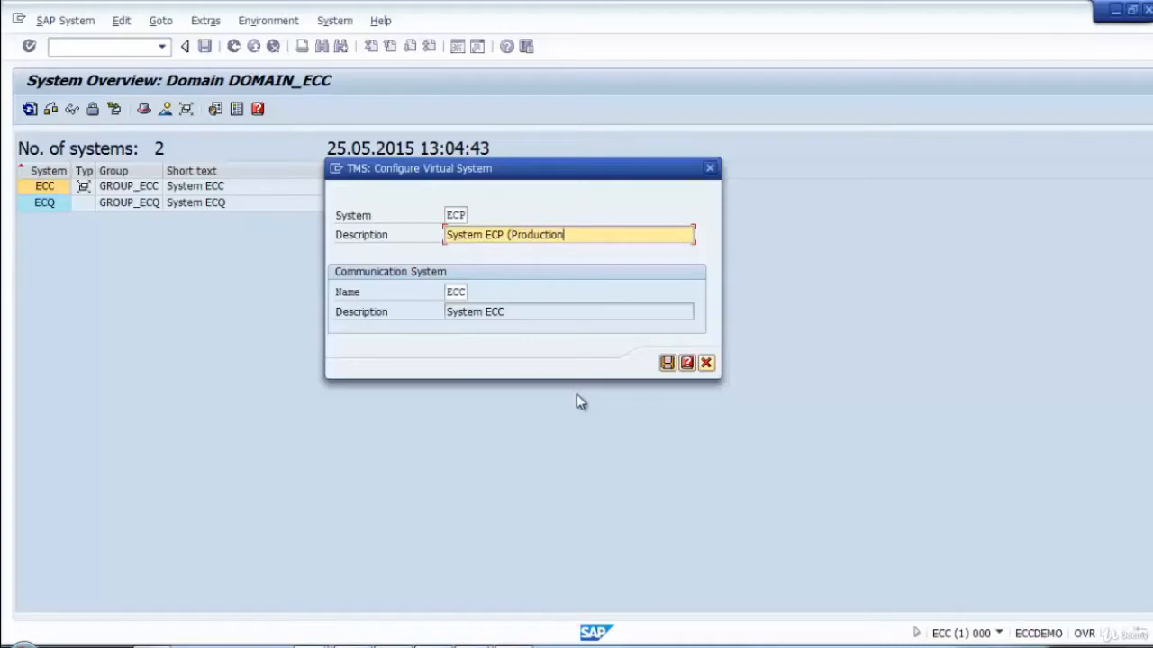
type(")")
left_click(667, 362)
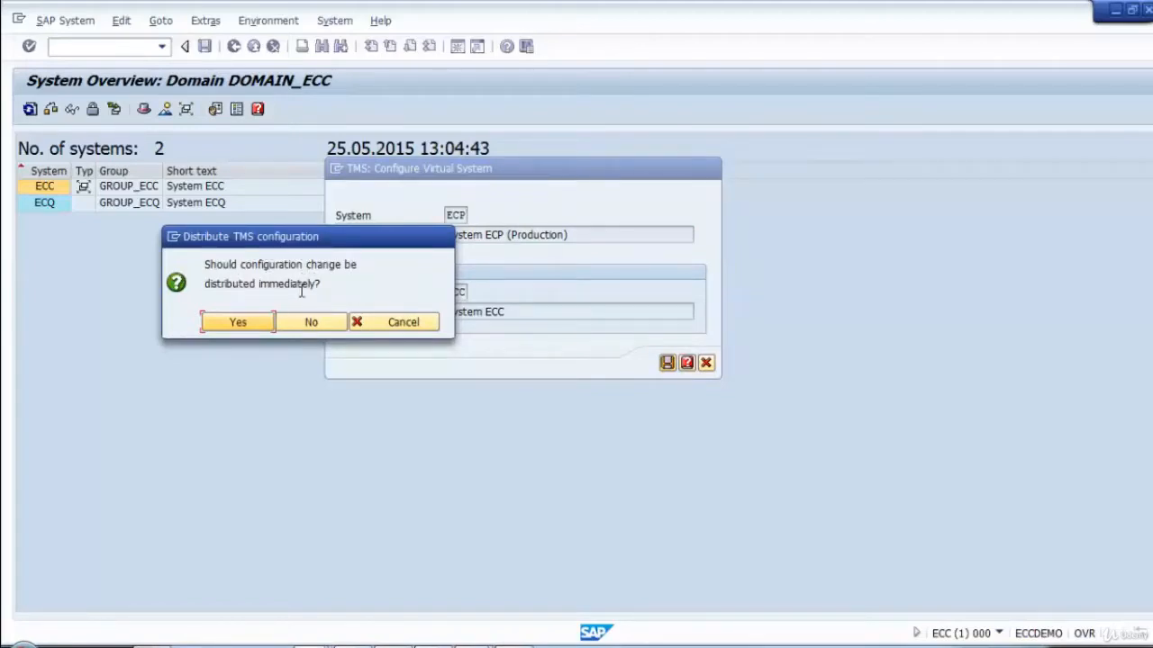
left_click(236, 325)
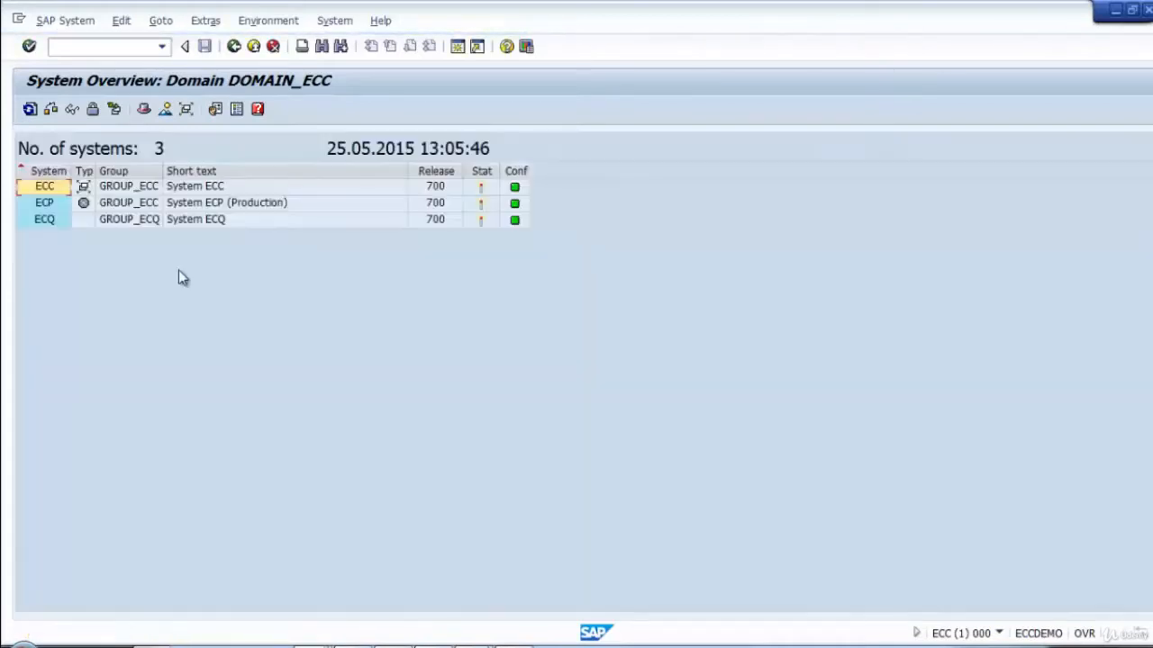
Examine the communication settings and transport tool parameters of virtual system ECP.
left_click(142, 208)
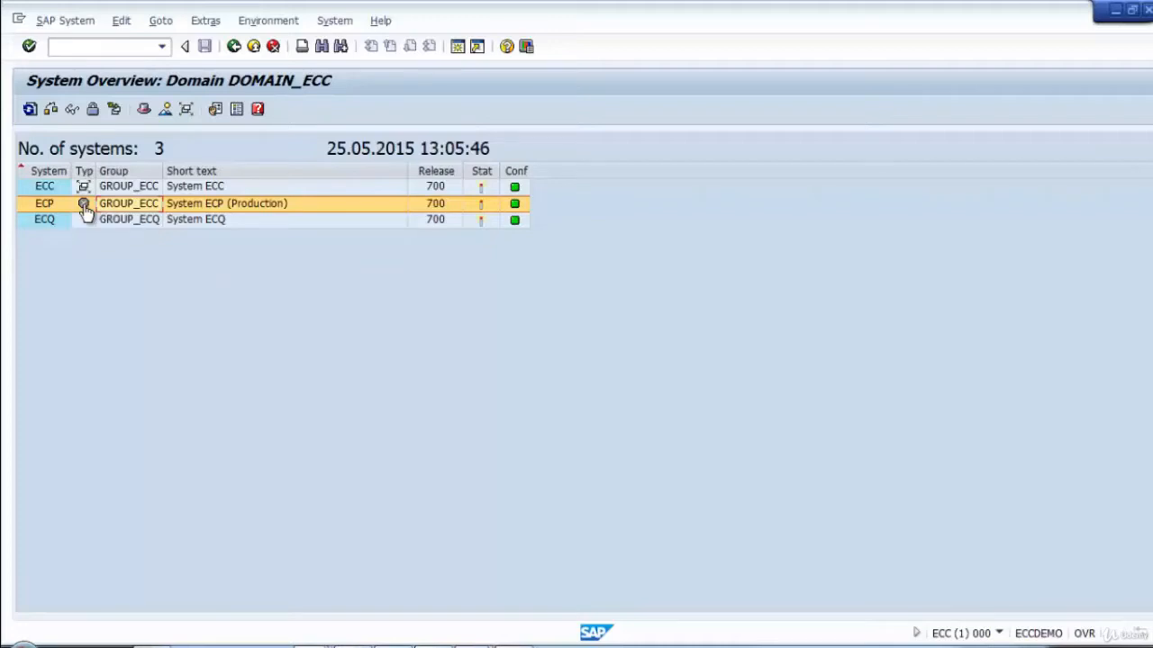
left_click(71, 110)
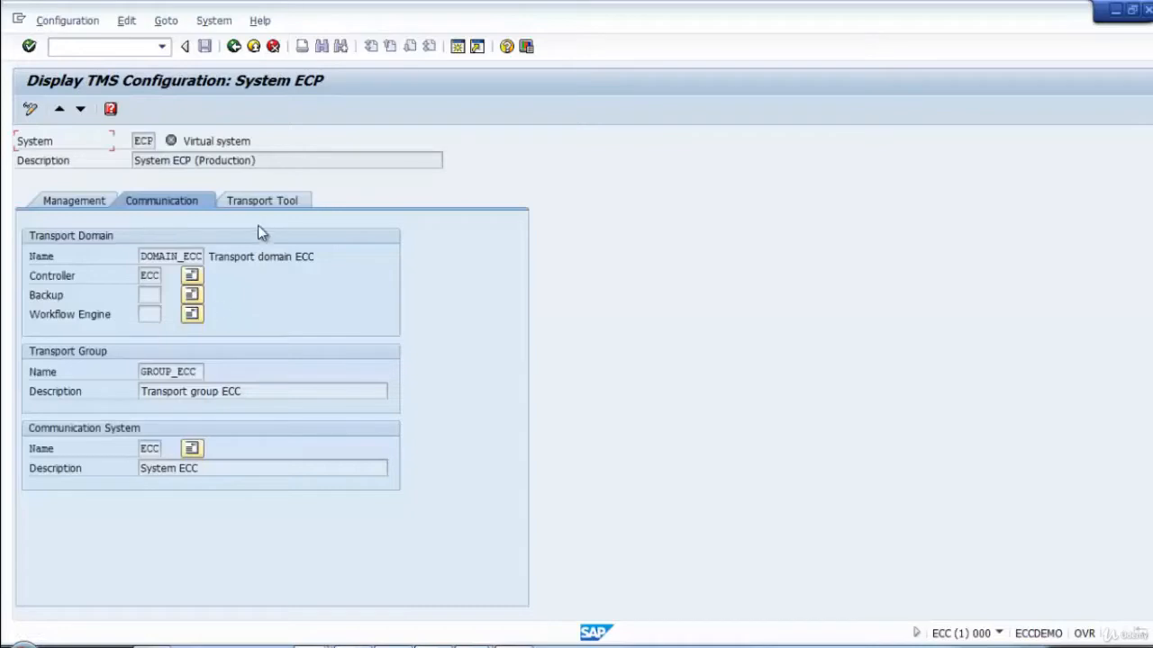
left_click(259, 202)
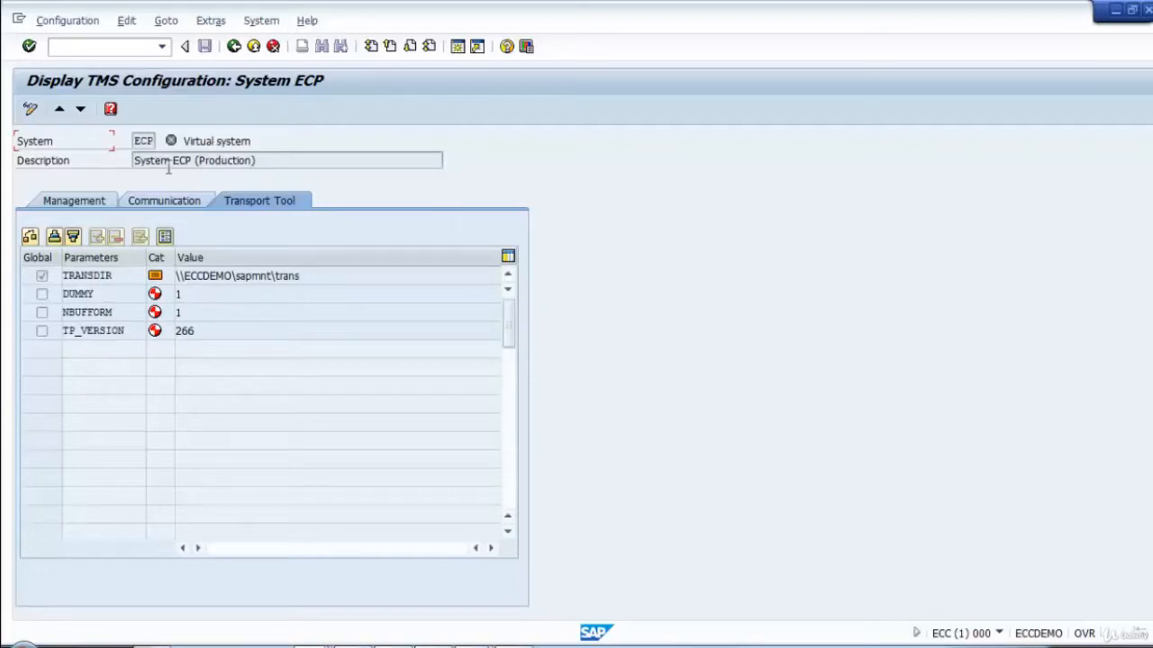
left_click(235, 46)
Compare the transport tool parameters of system ECQ, especially DBHOST and DBNAME, with those of ECP.
double_click(139, 221)
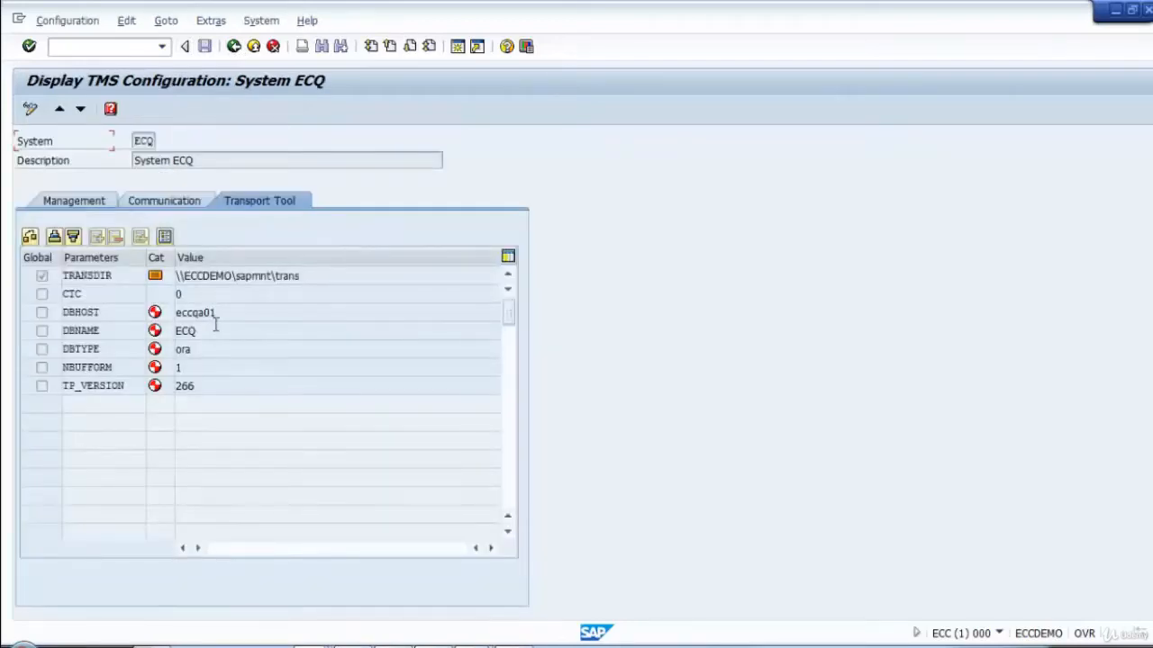
left_click_drag(225, 313, 141, 310)
left_click_drag(222, 330, 131, 334)
left_click(234, 46)
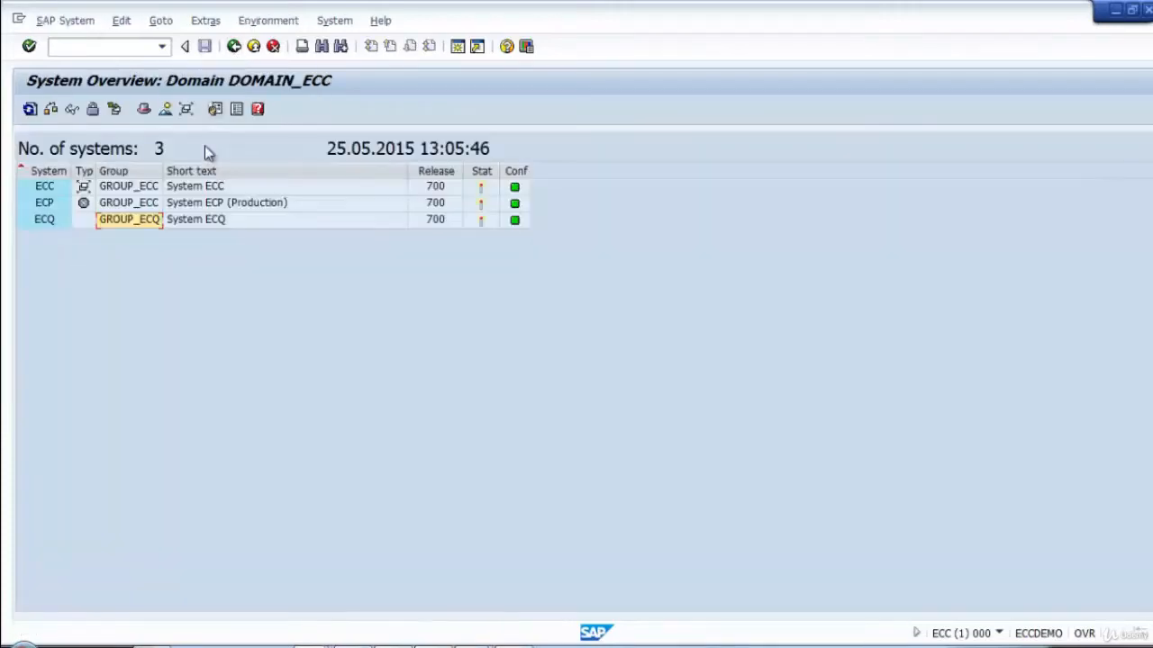
double_click(181, 203)
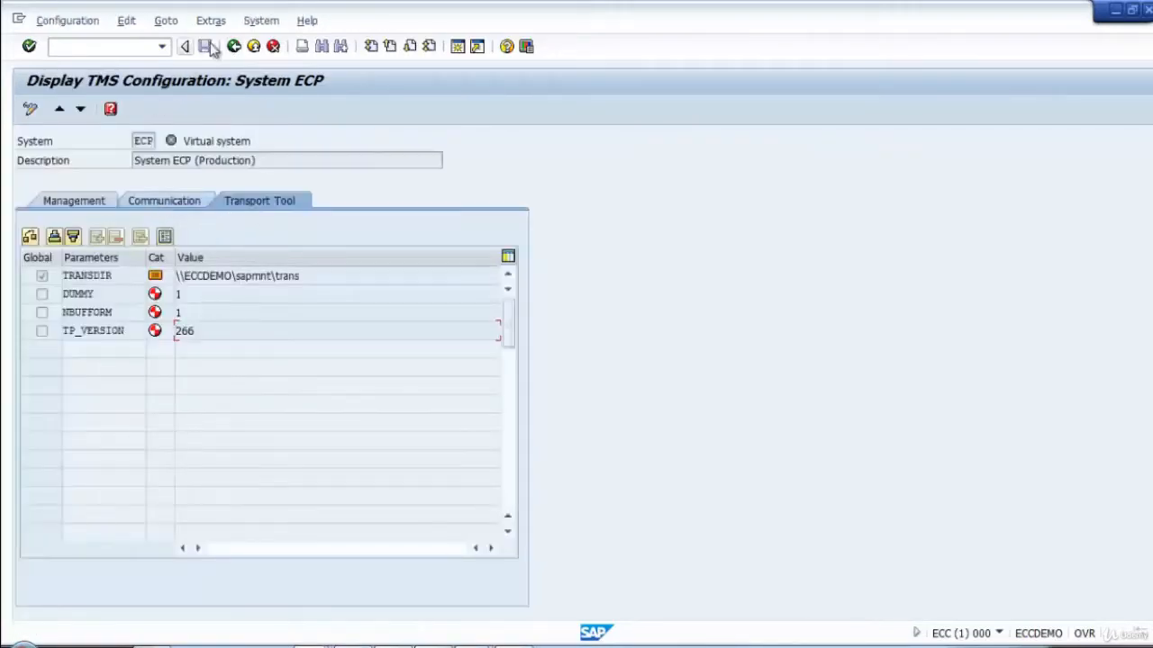
left_click(234, 47)
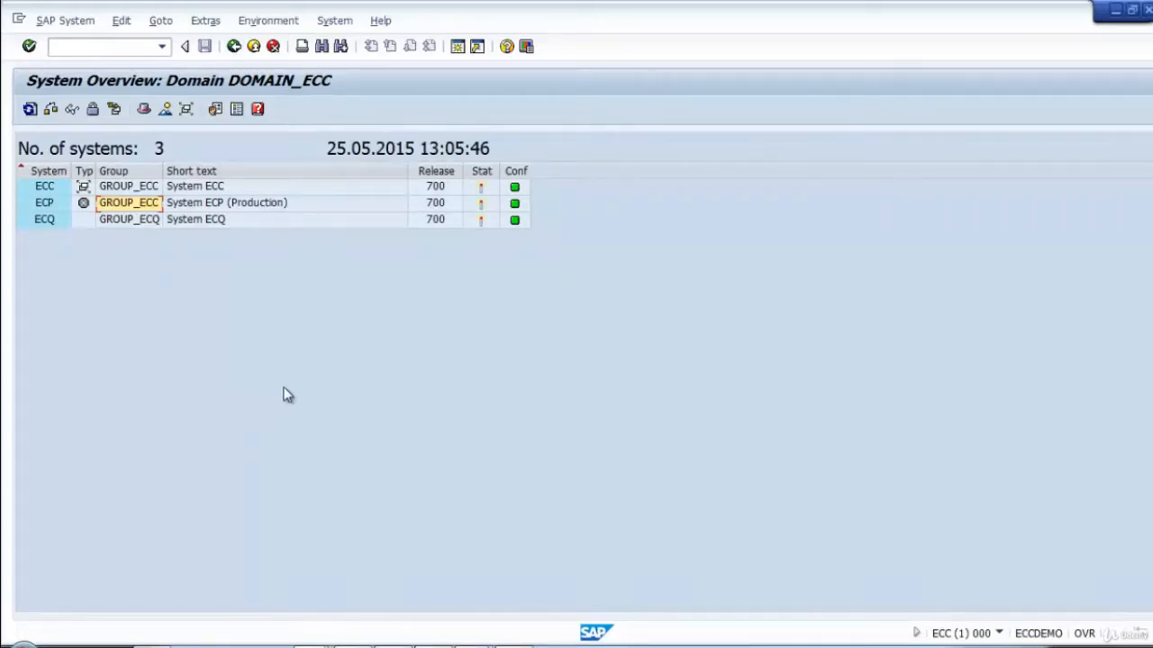
Leave the system overview and display the transport routes.
left_click(233, 47)
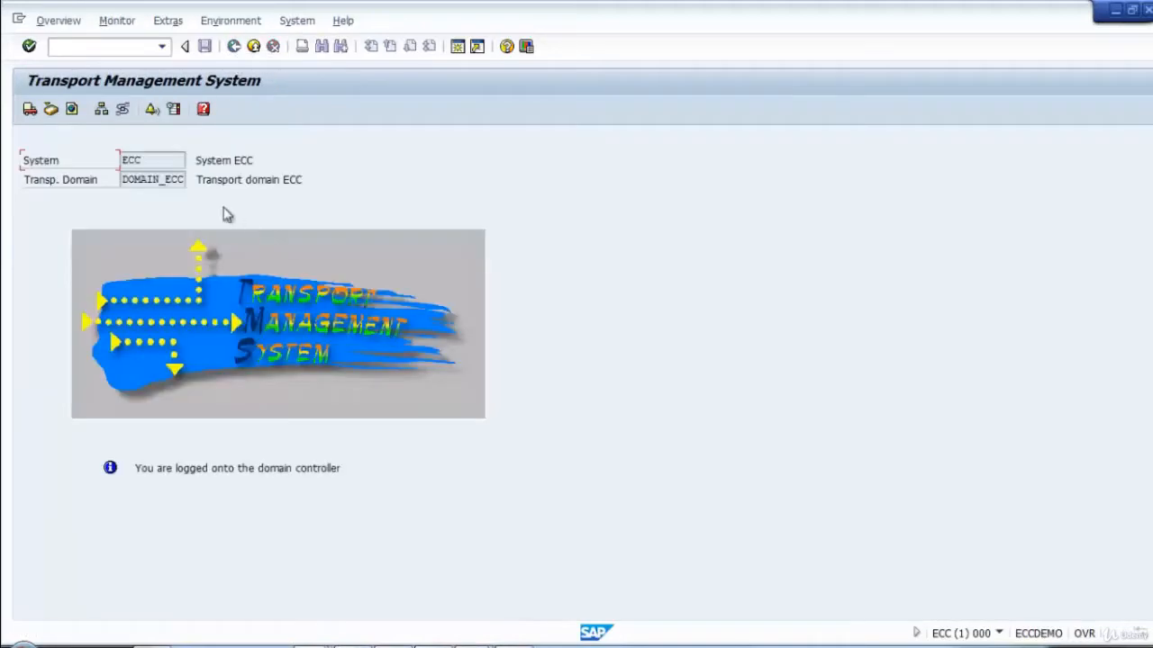
left_click(124, 109)
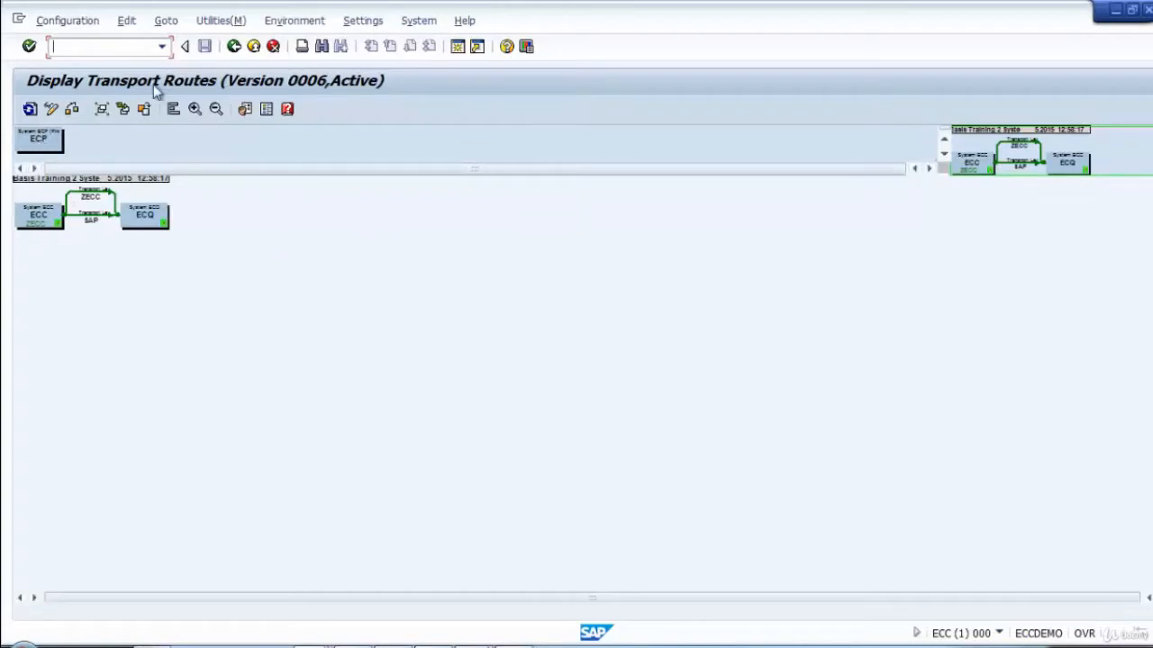
left_click(67, 25)
left_click(388, 364)
left_click(78, 22)
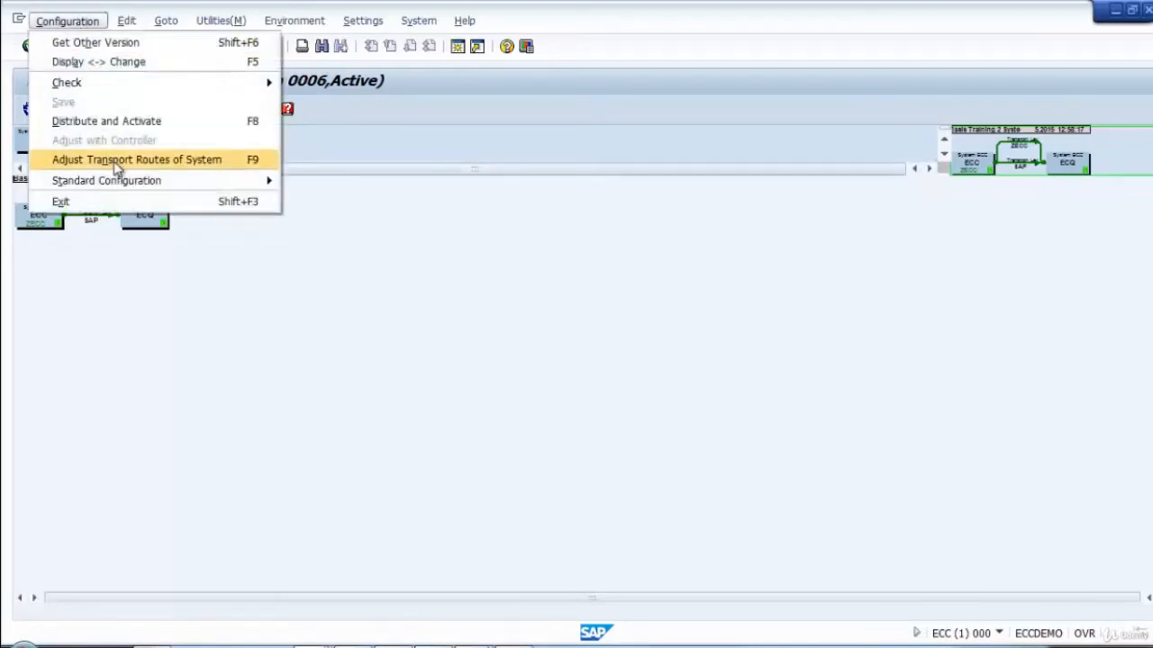
mouse_move(125, 187)
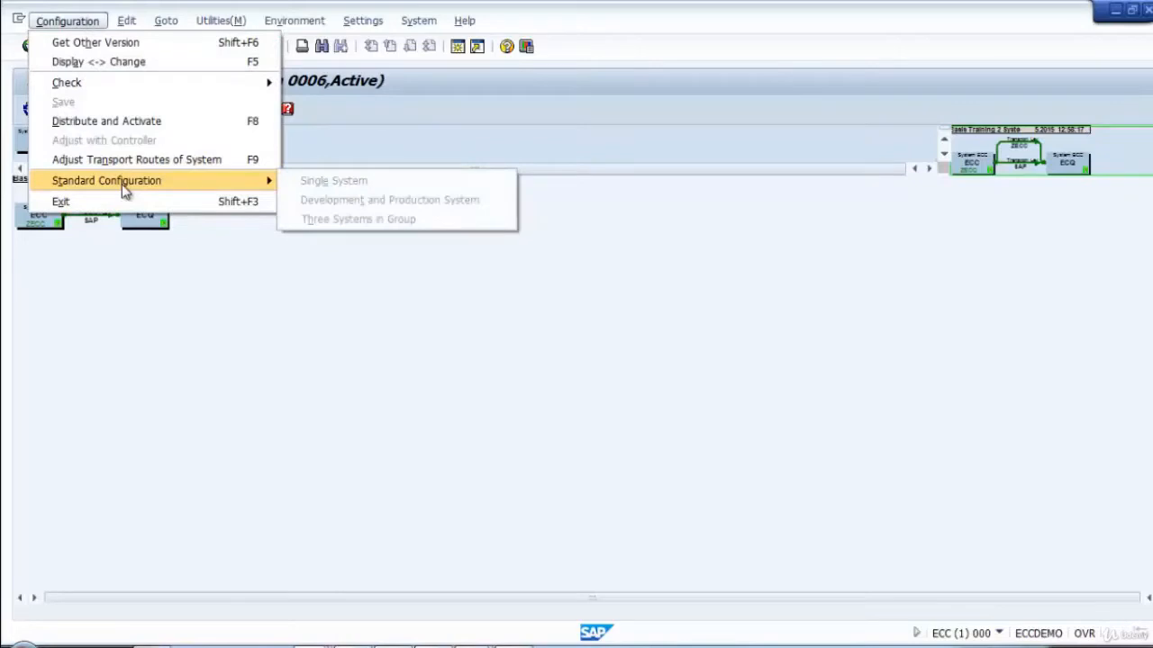
left_click(373, 339)
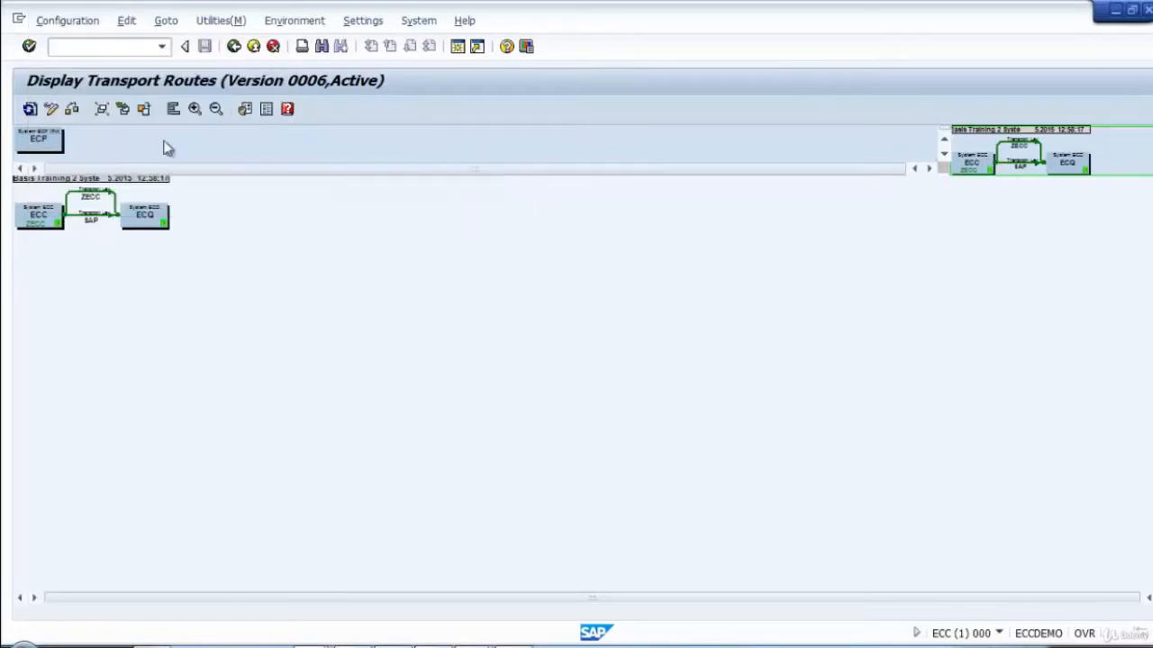
Switch the transport routes to change mode and start the standard configuration for three systems in a group.
left_click(52, 109)
left_click(70, 21)
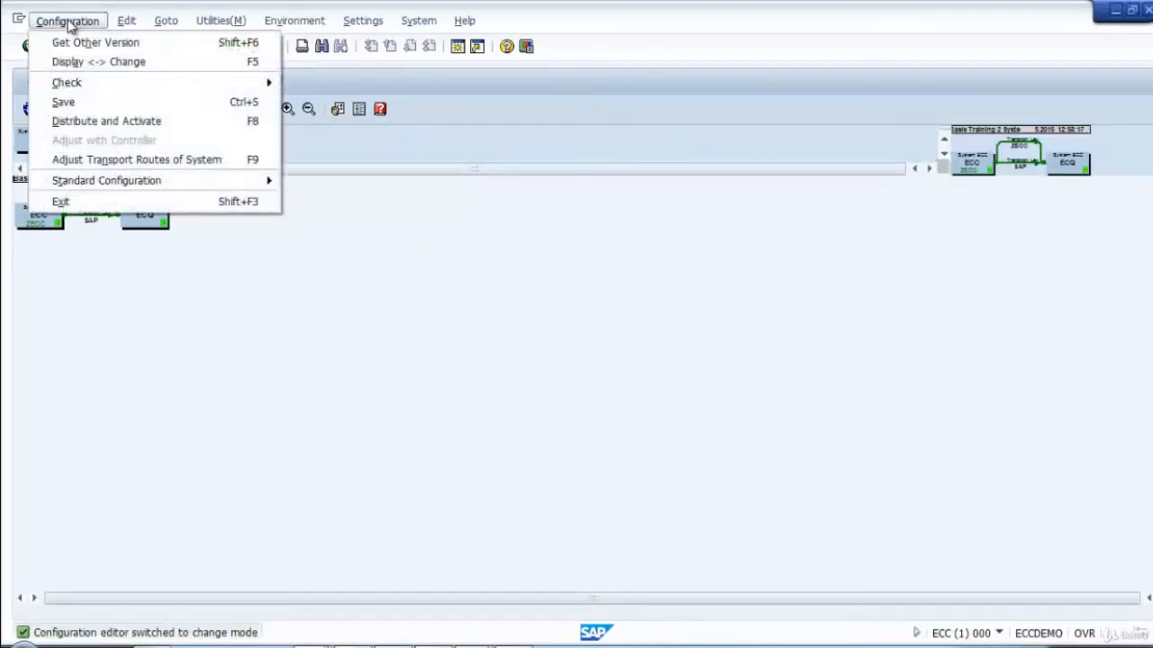
mouse_move(162, 191)
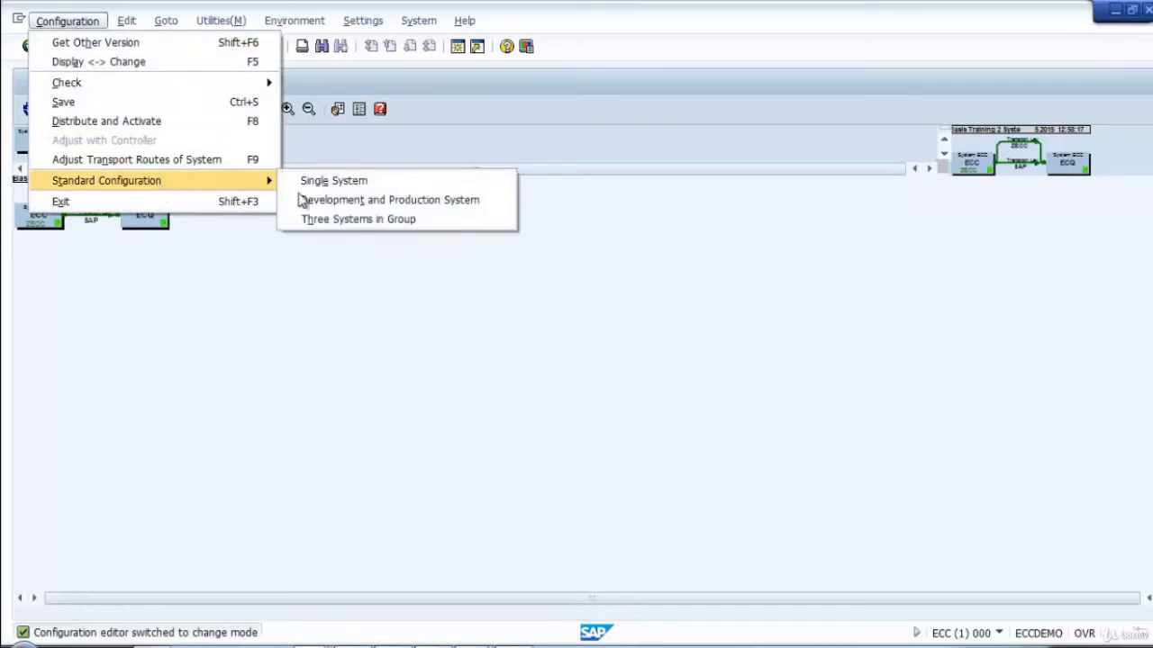
left_click(369, 224)
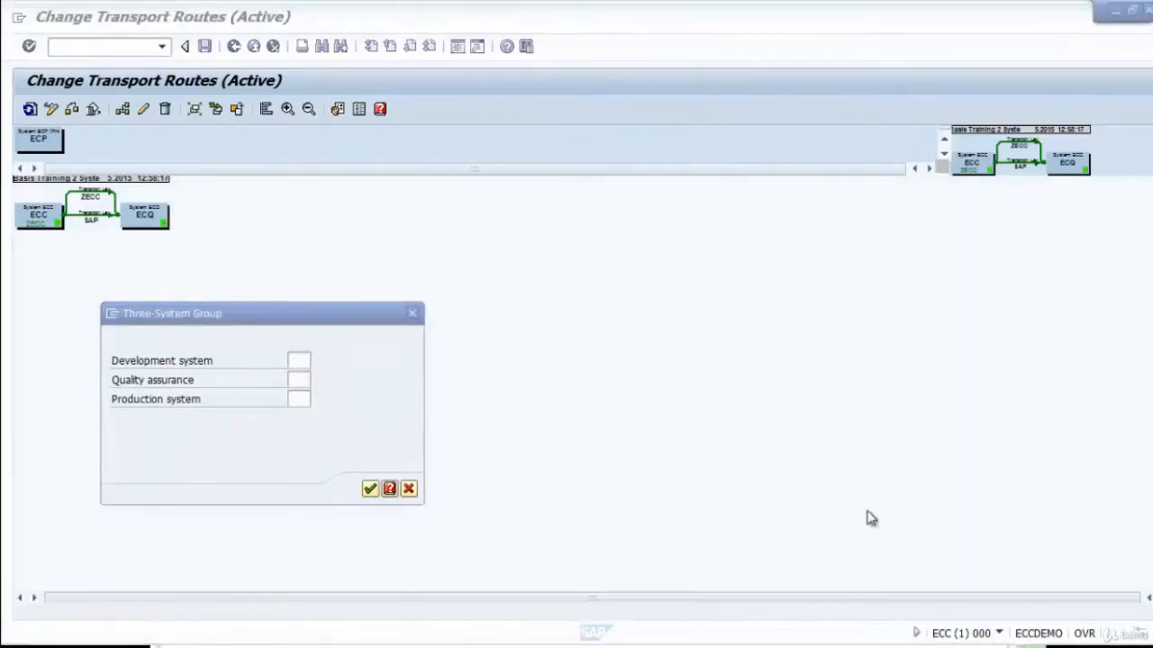
Set up the three-system group with ECC as development, ECQ as quality assurance and ECP as production system.
left_click(288, 319)
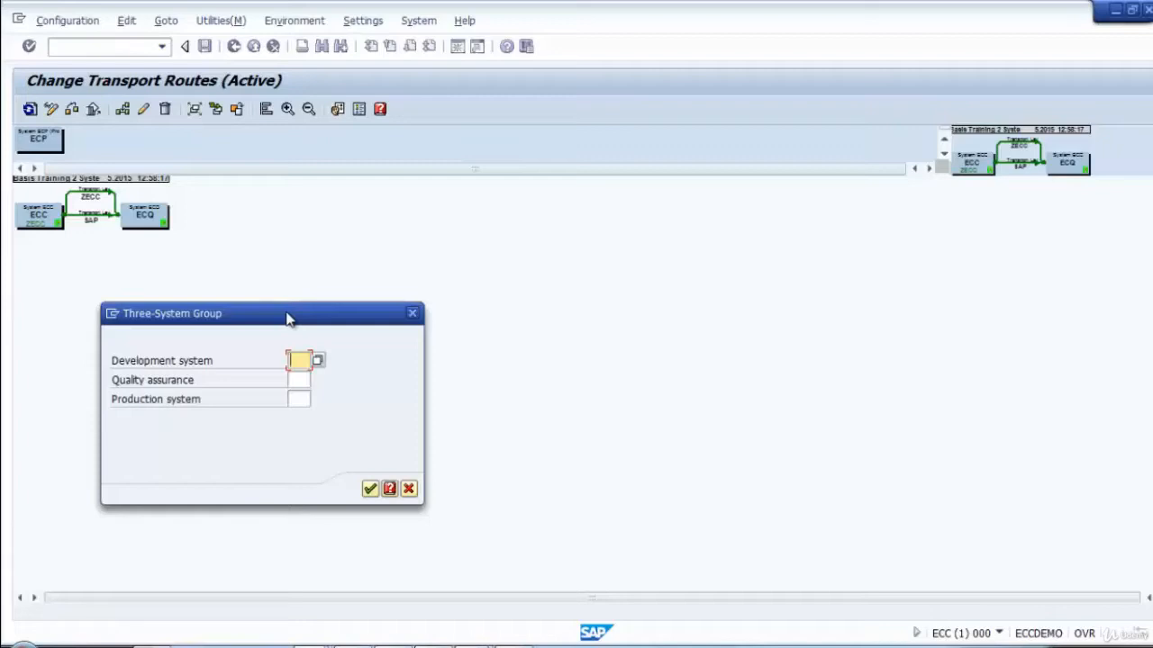
type("ECC")
key("Tab")
type("ECQ")
key("Tab")
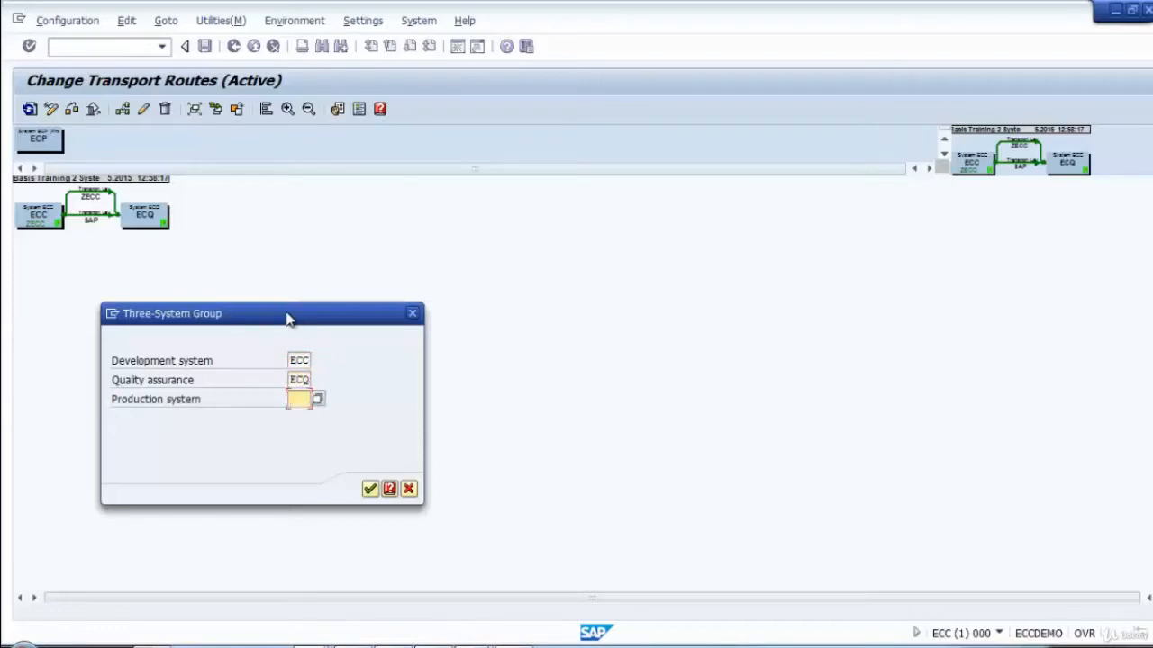
type("ECP")
left_click(372, 487)
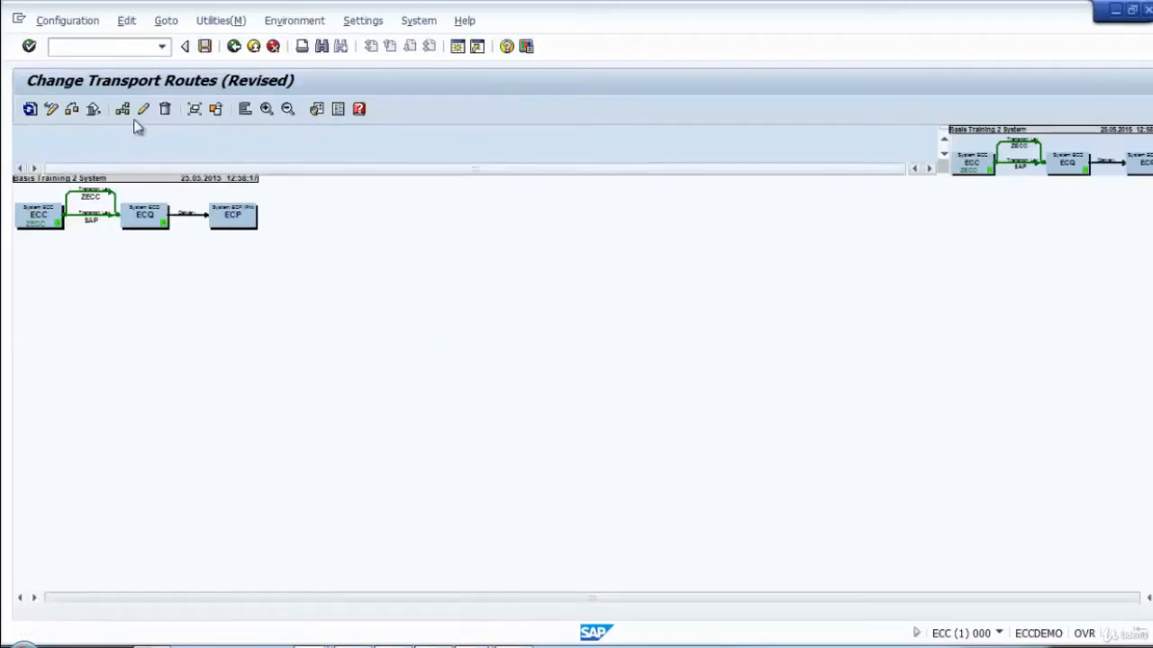
Save the routes as "Basis Training 3 System", distribute and activate them across all systems, and return to the Transport Management System start screen.
left_click(267, 109)
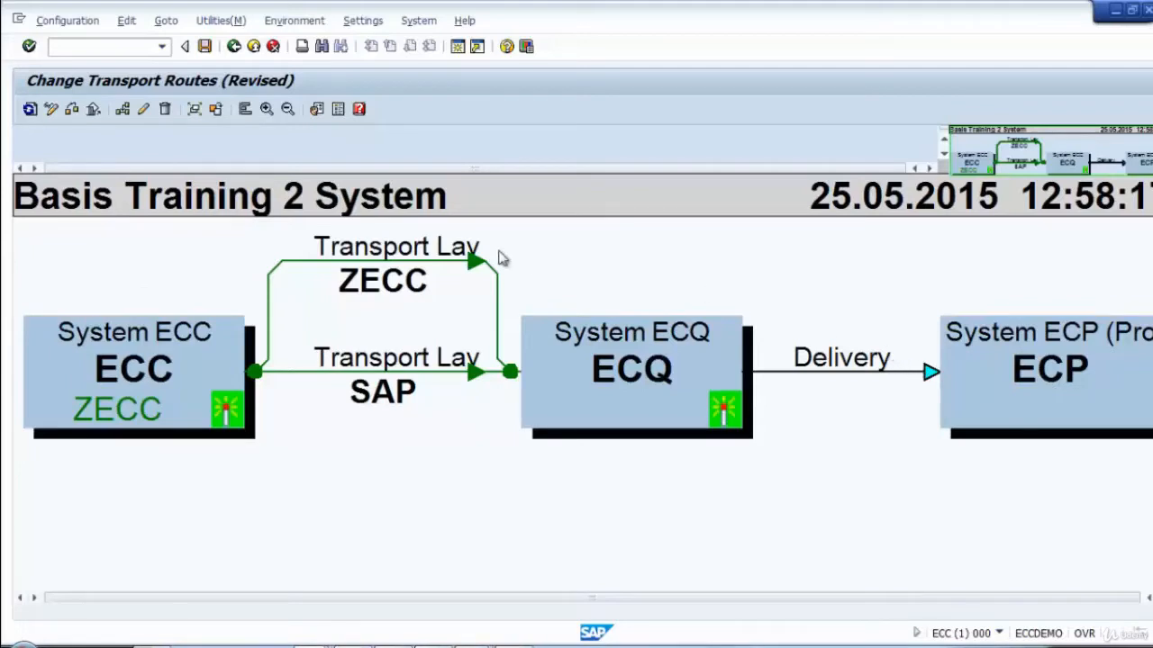
left_click(205, 46)
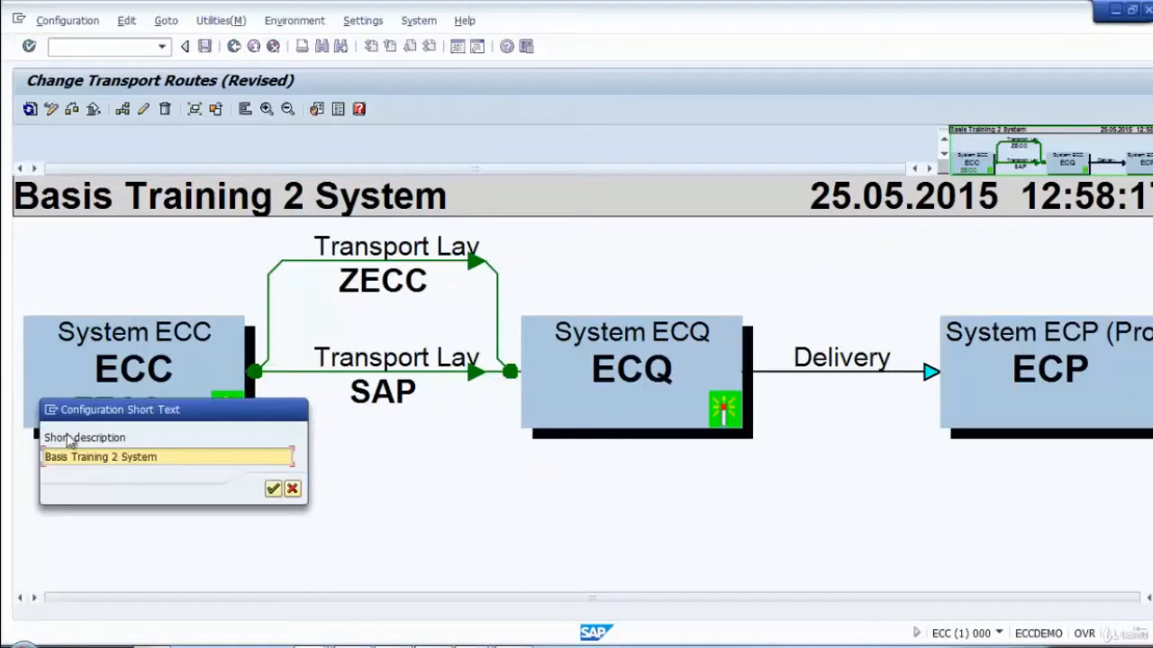
type("3")
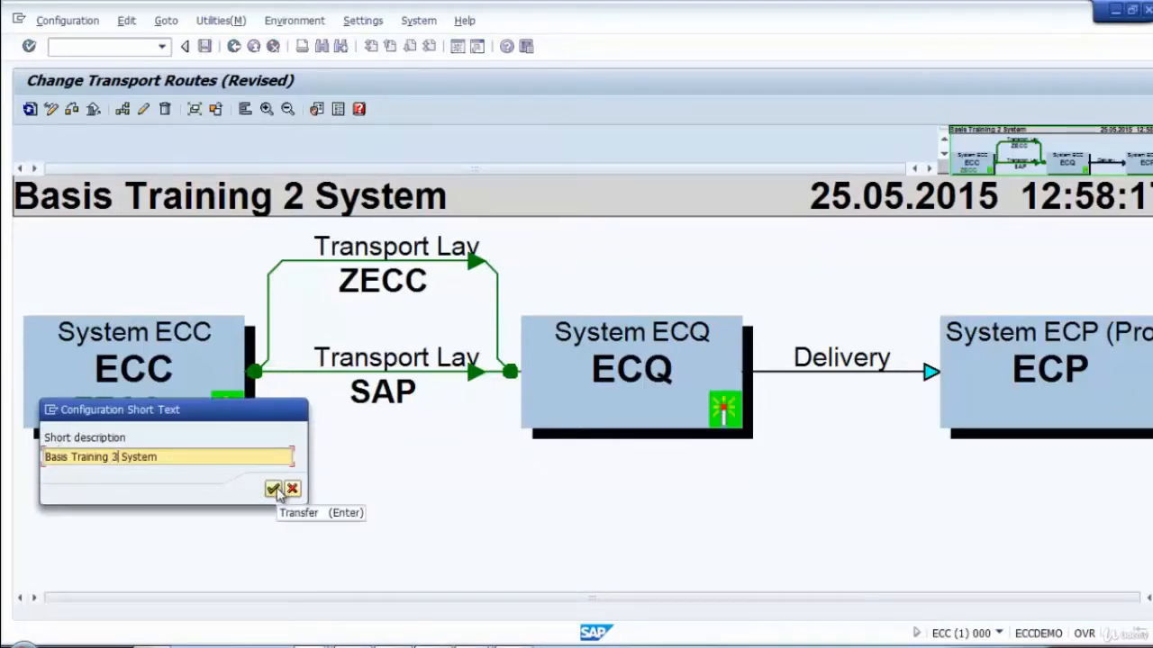
left_click(273, 488)
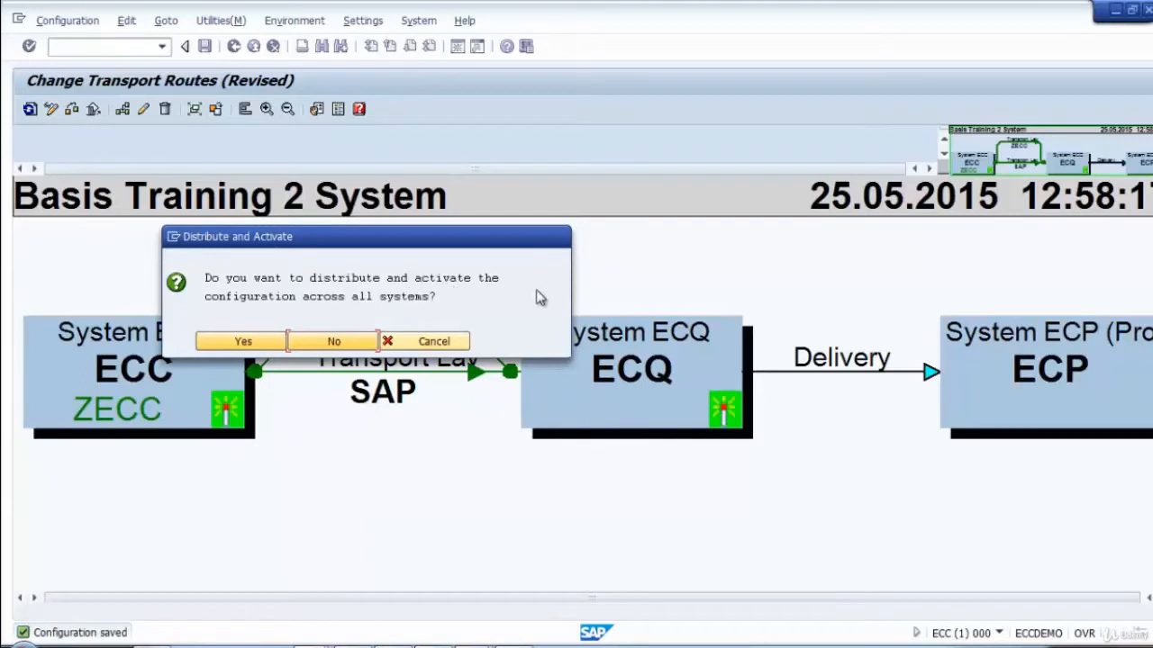
left_click(243, 343)
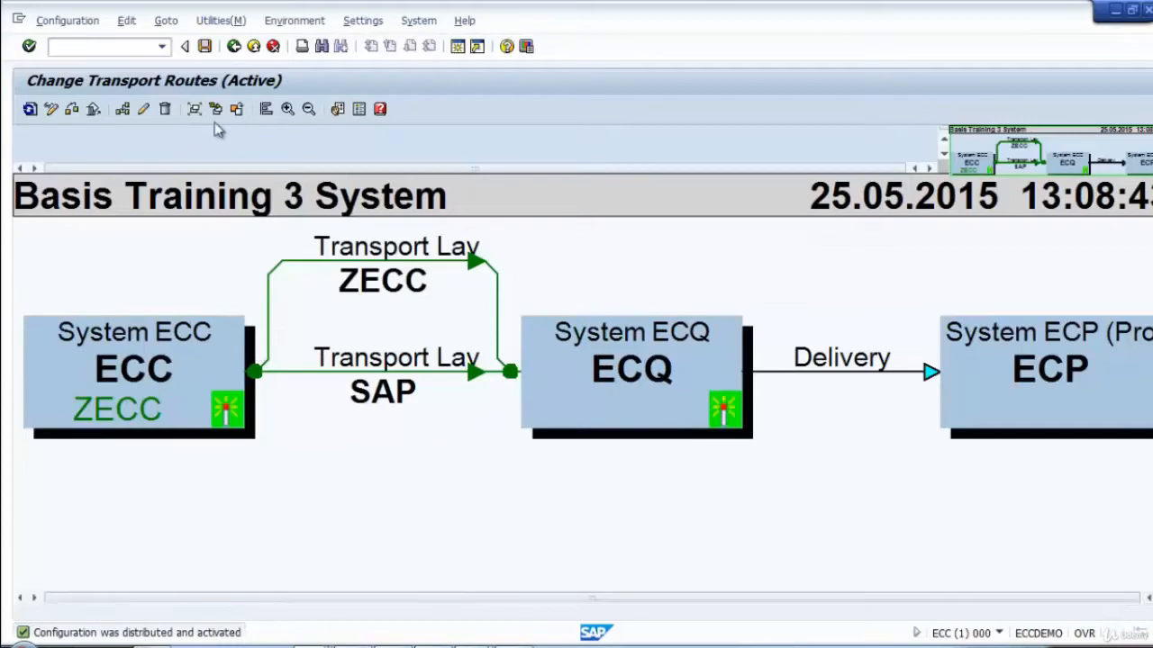
left_click(234, 47)
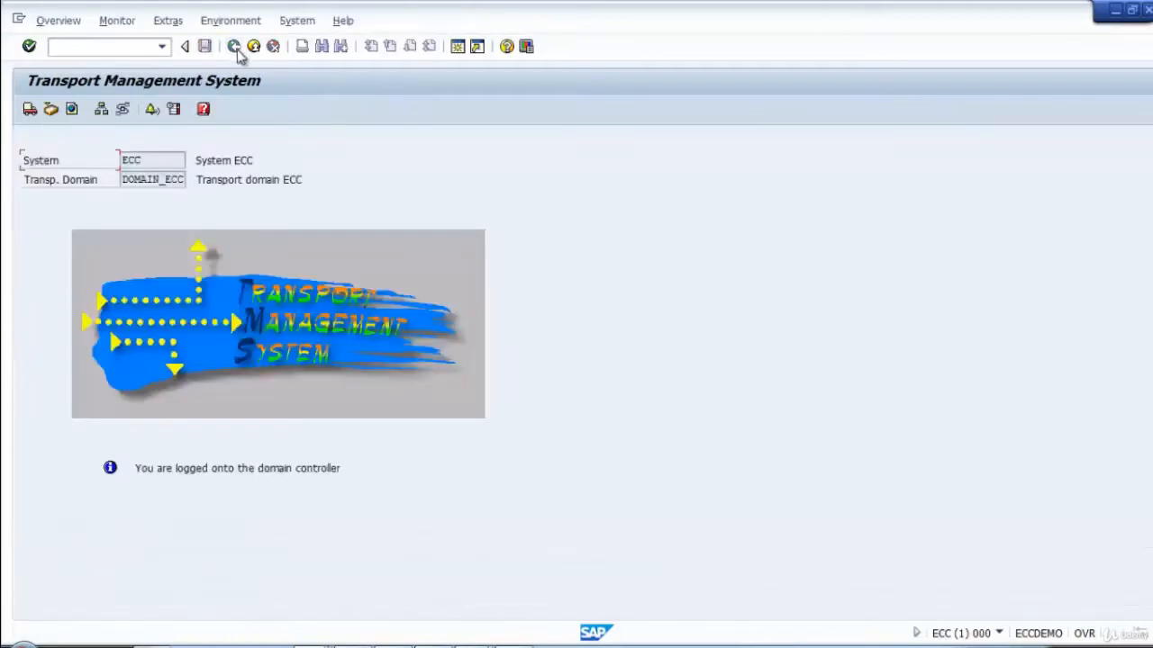
Switch to the ECQ client 000 session and start transaction STMS.
right_click(1000, 647)
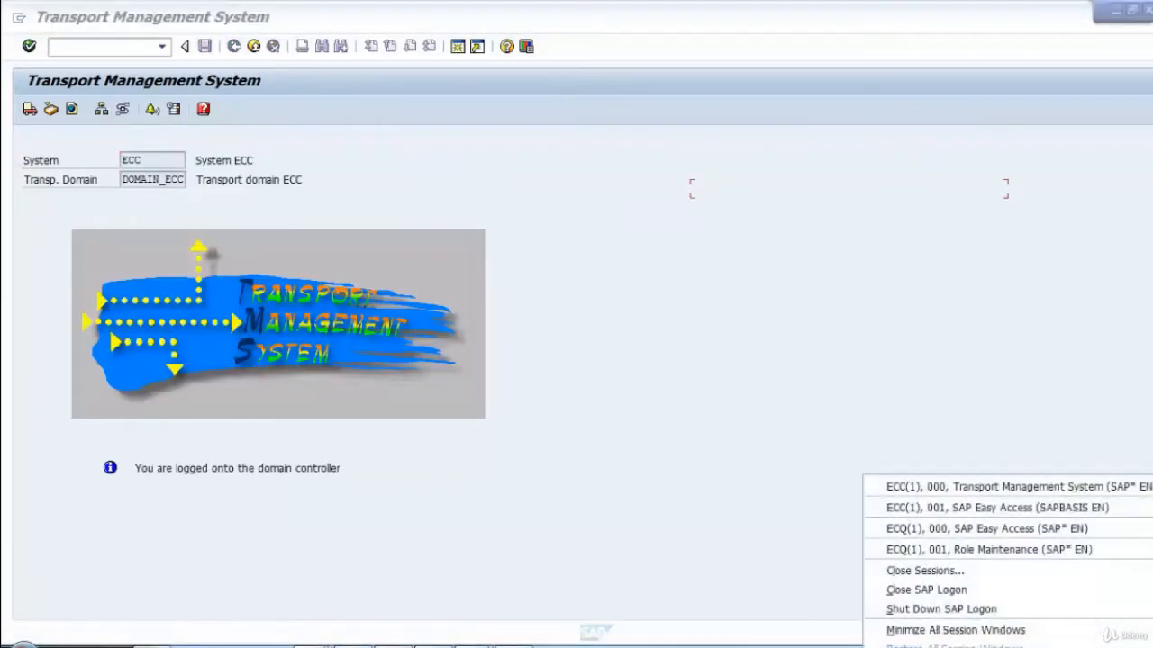
left_click(738, 381)
right_click(999, 646)
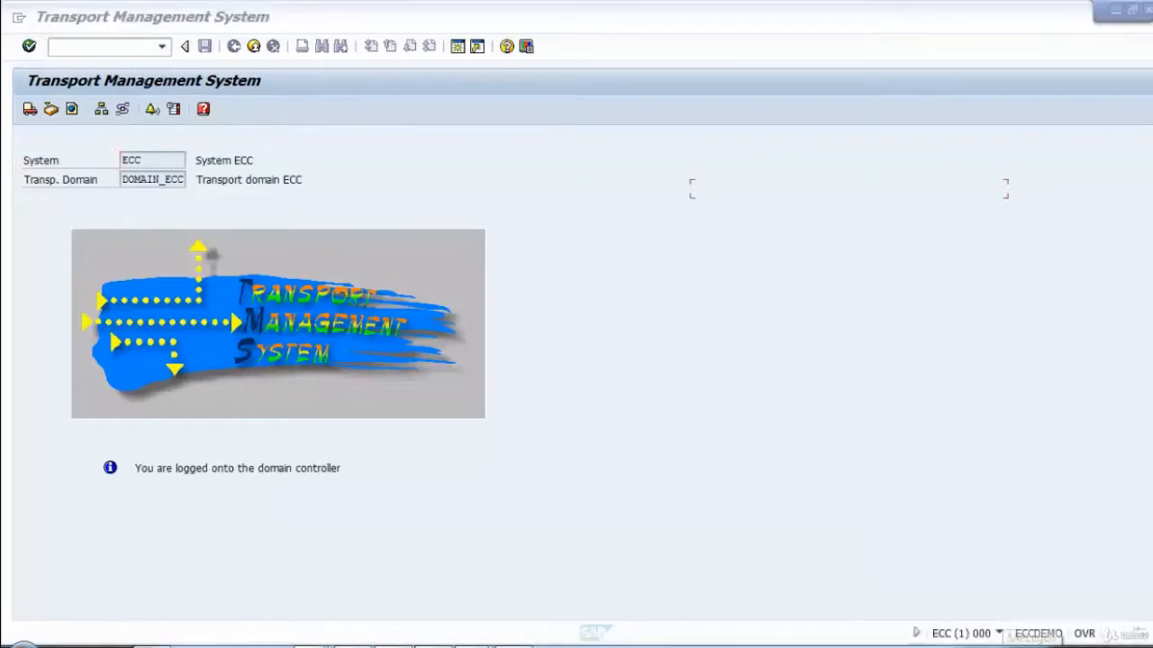
left_click(941, 529)
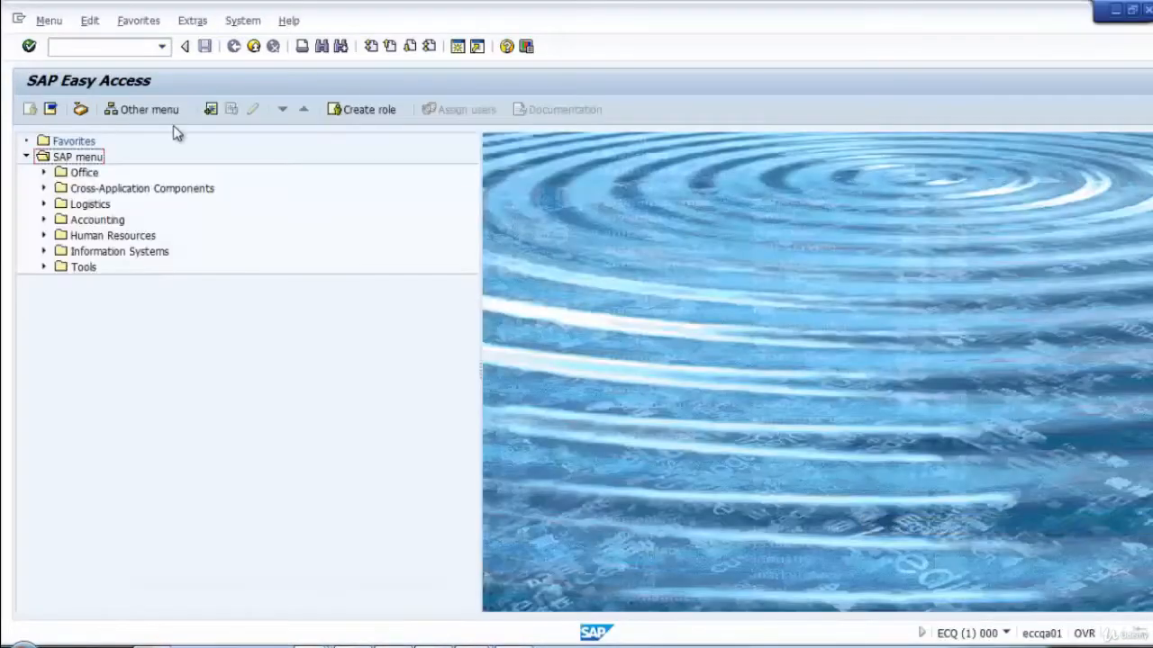
left_click(82, 46)
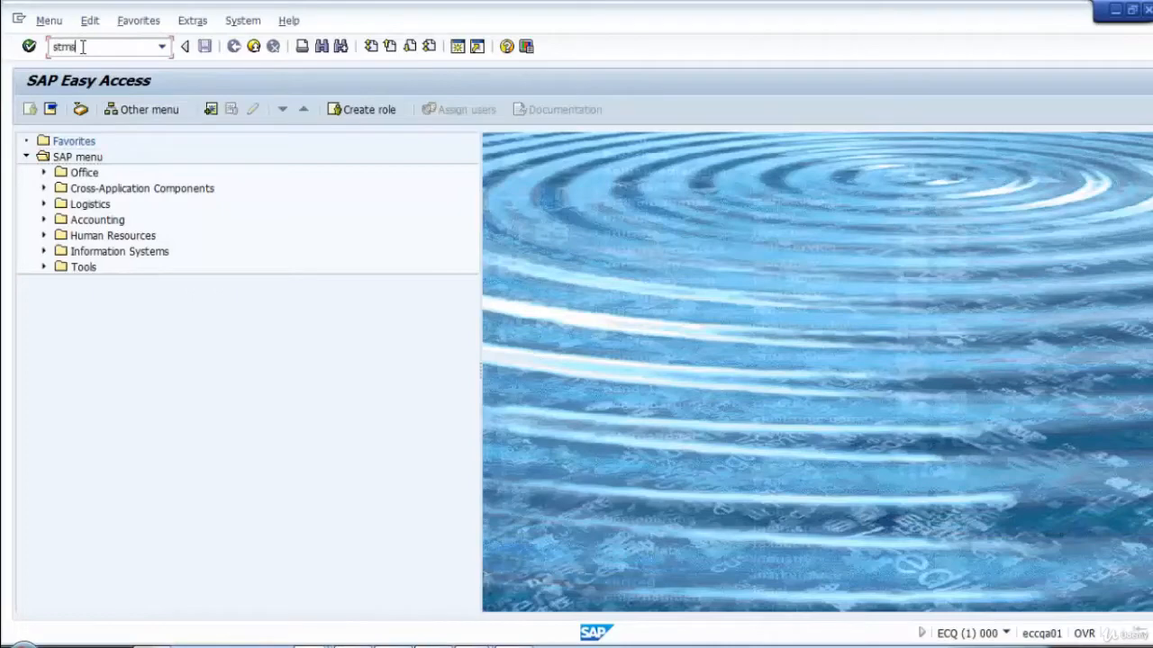
type("stms")
key("Return")
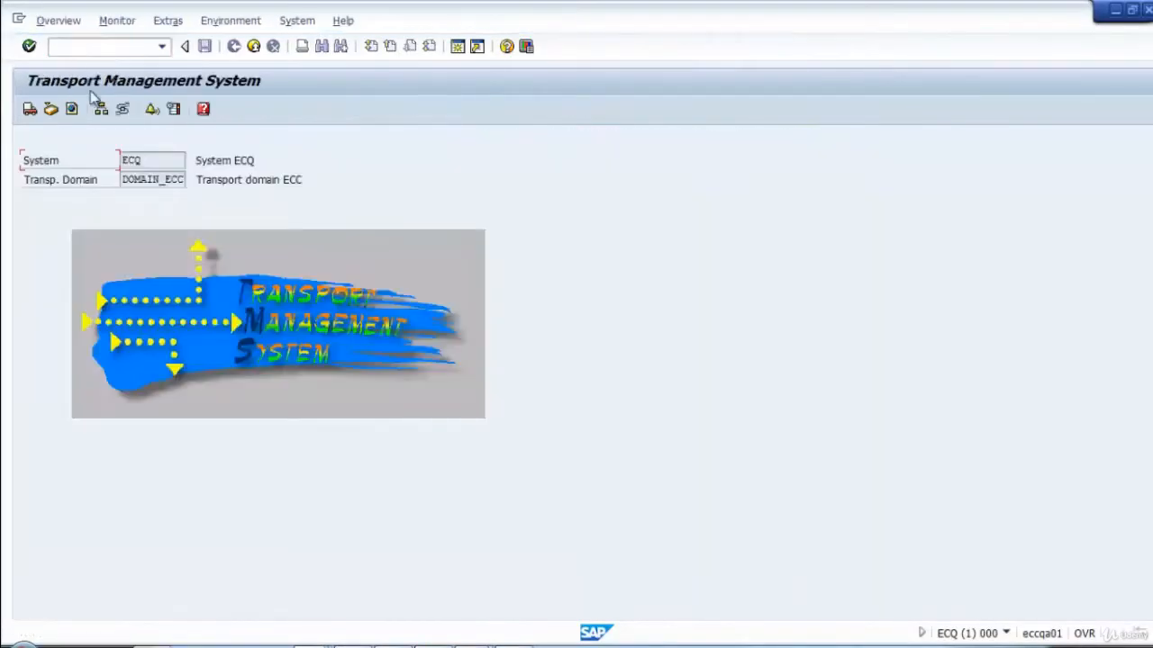
Check the system overview and the transport routes in ECQ, return to the start screen and minimize this session.
left_click(101, 109)
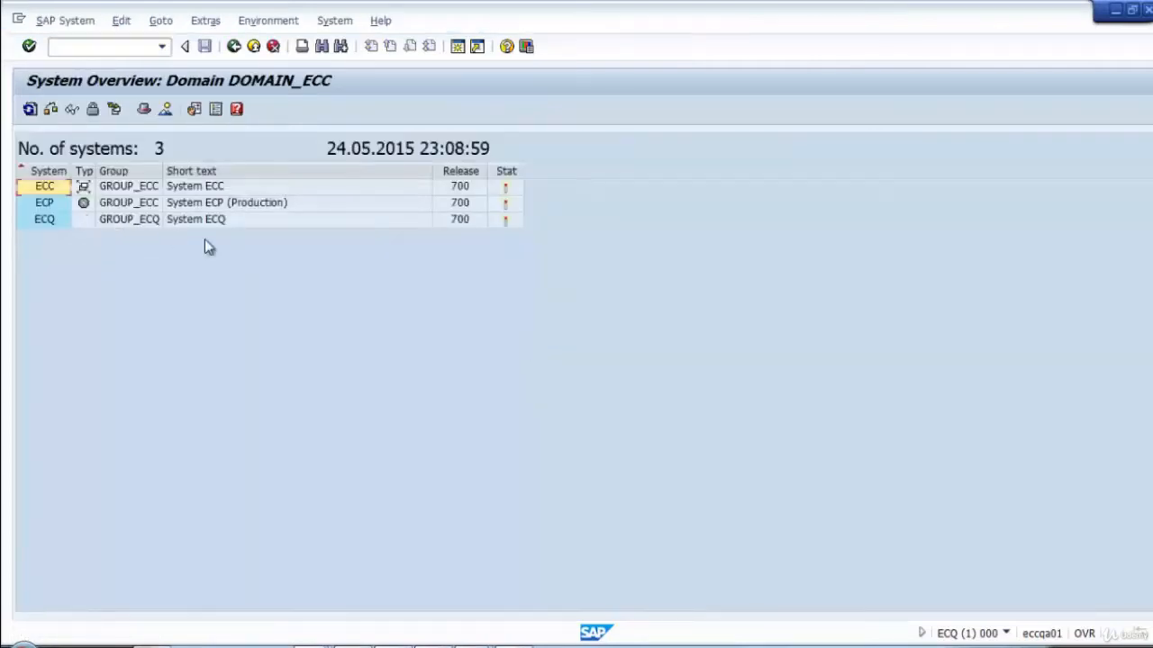
left_click(233, 47)
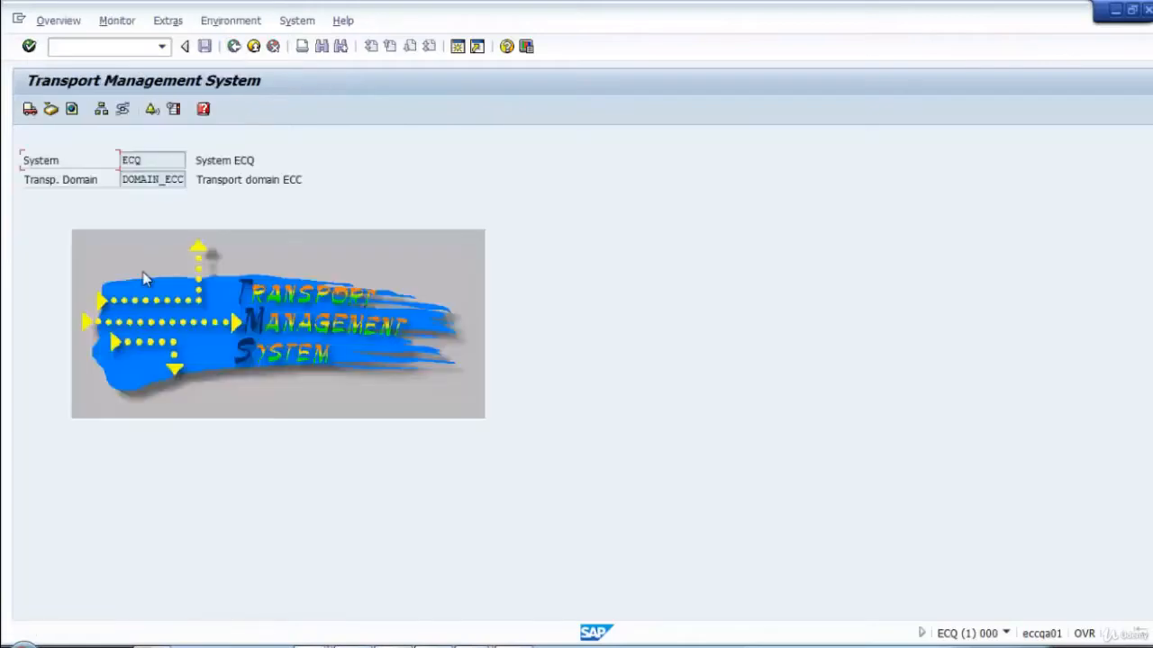
left_click(124, 110)
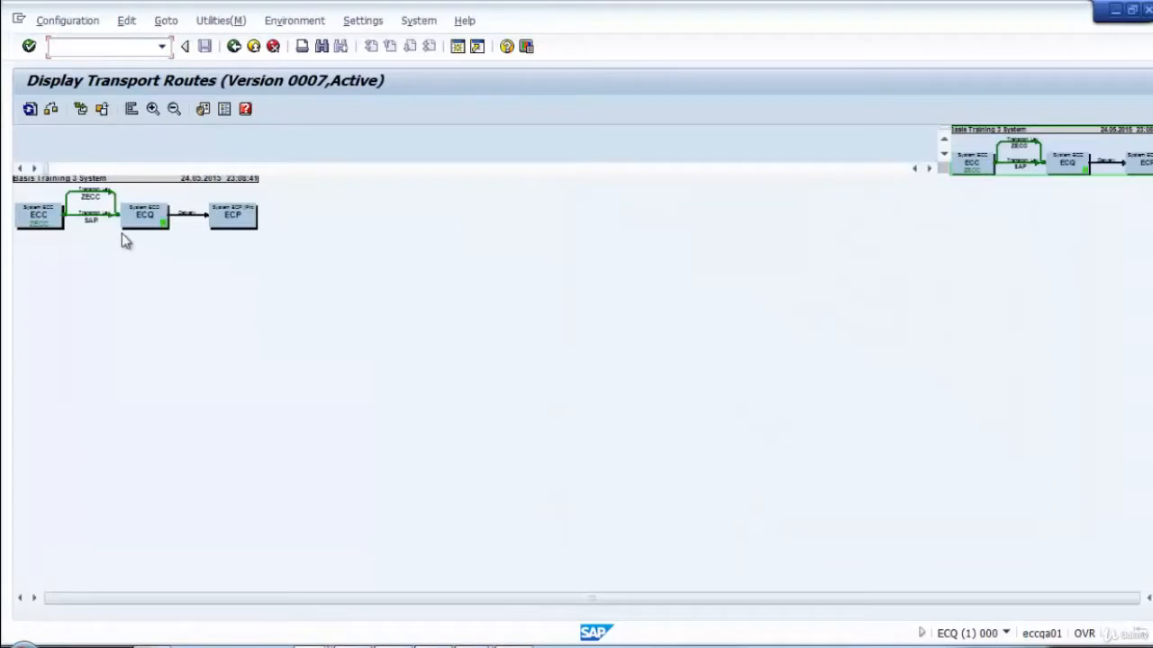
left_click(236, 49)
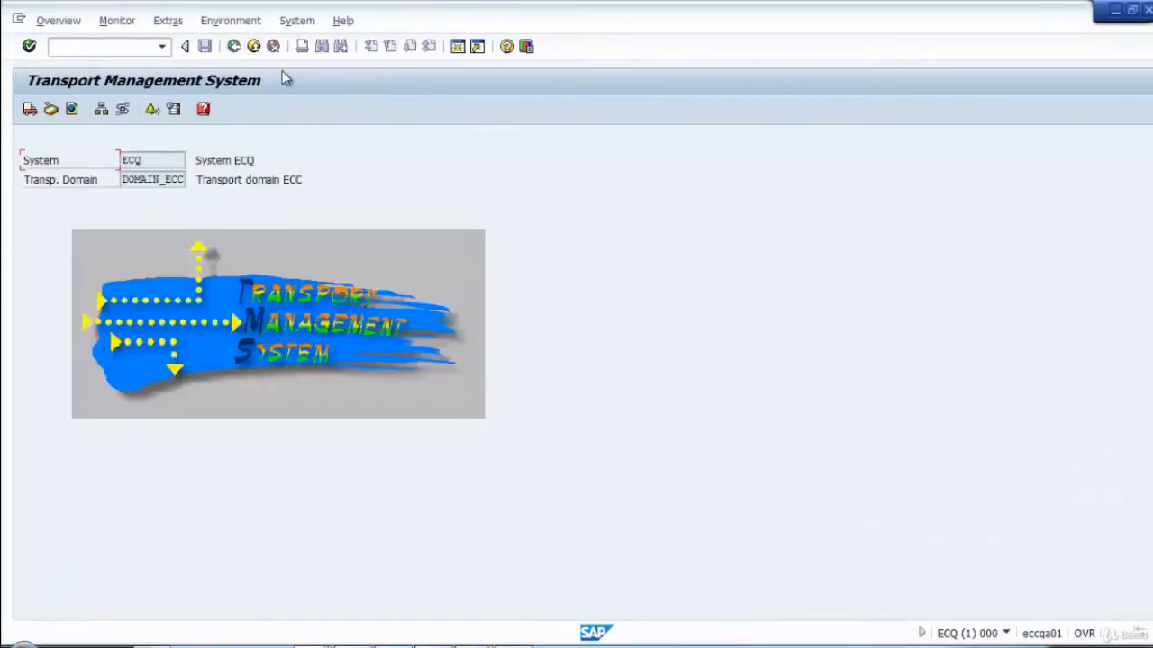
left_click(1114, 12)
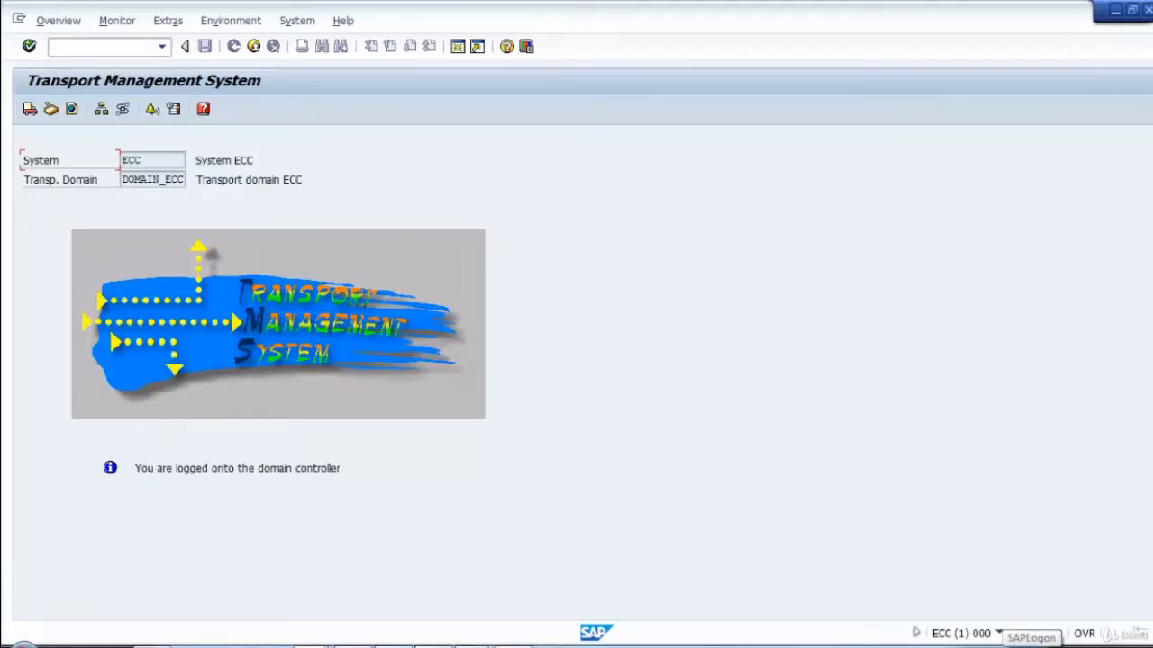
Switch to the ECC client 001 session and open Role Maintenance.
right_click(1027, 641)
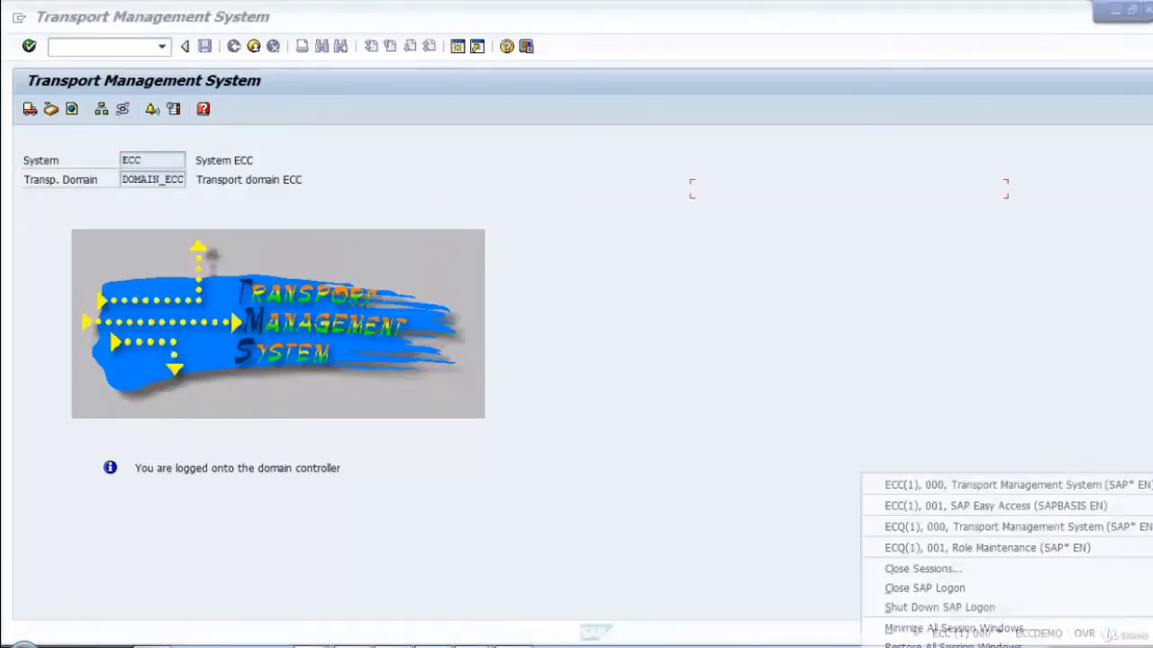
left_click(917, 507)
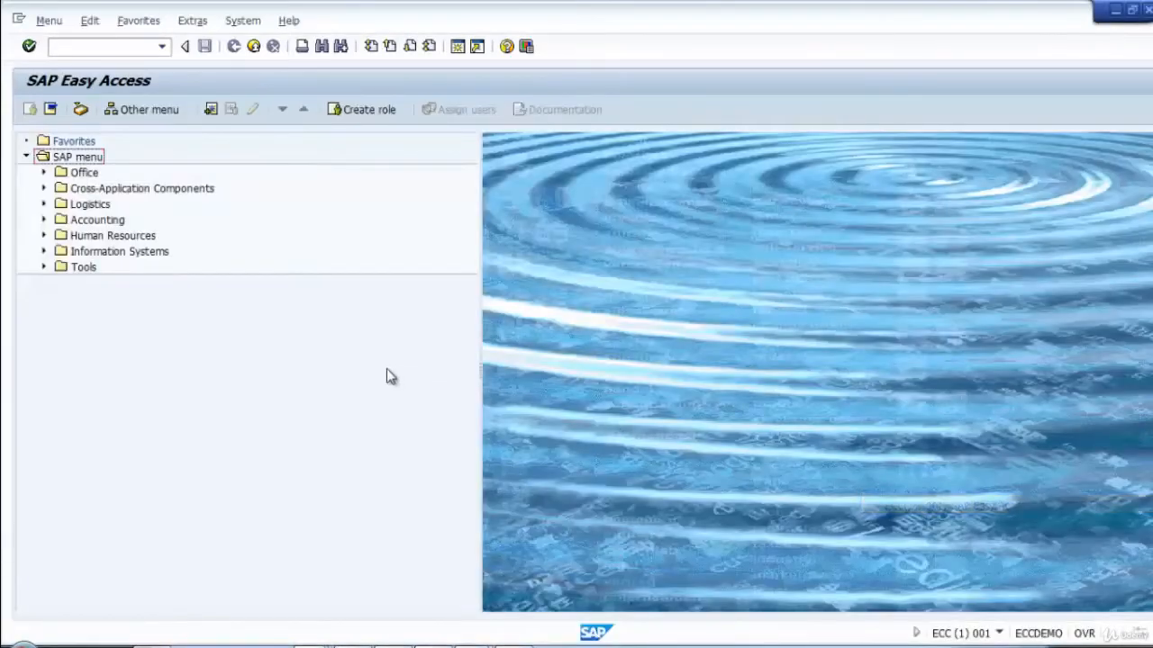
left_click(77, 47)
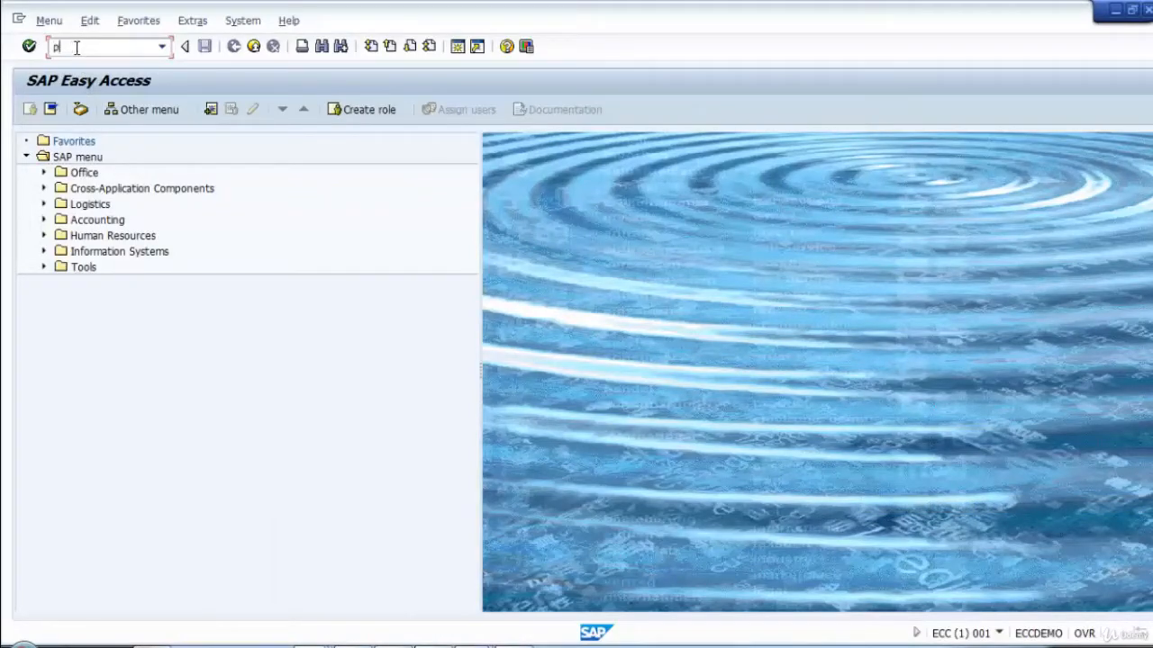
key("Return")
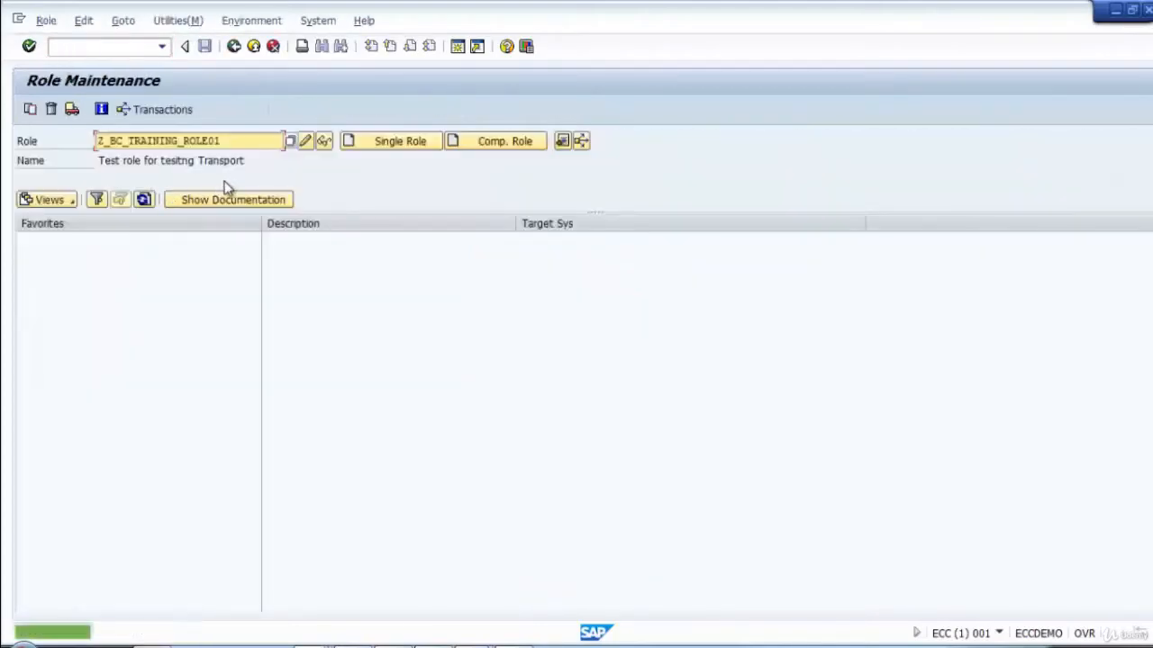
Create single role Z_BC_TRAINING_ROLE02 with the description "Test with 3 system TMS" and save it.
key("BackSpace")
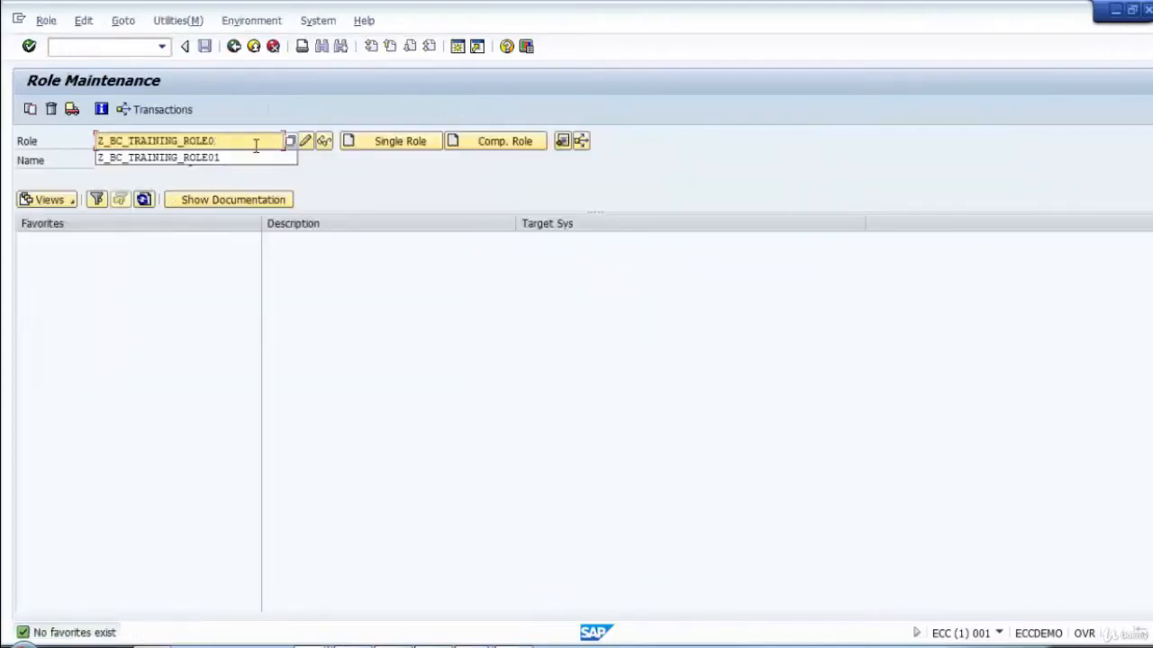
type("2")
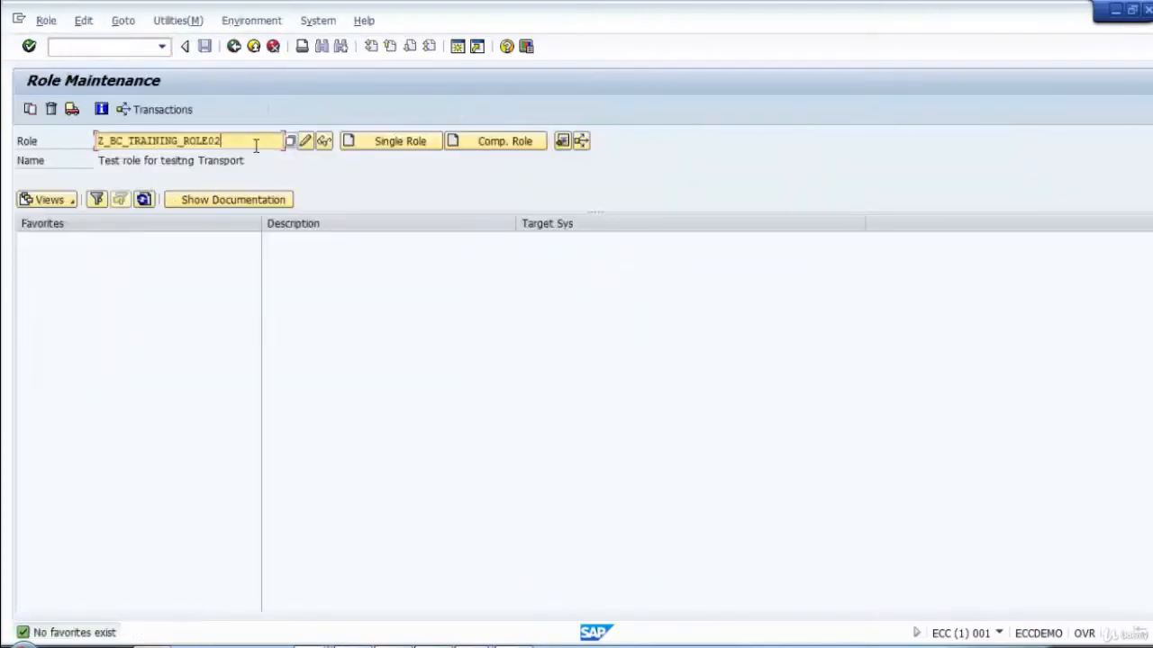
left_click(394, 144)
left_click(164, 183)
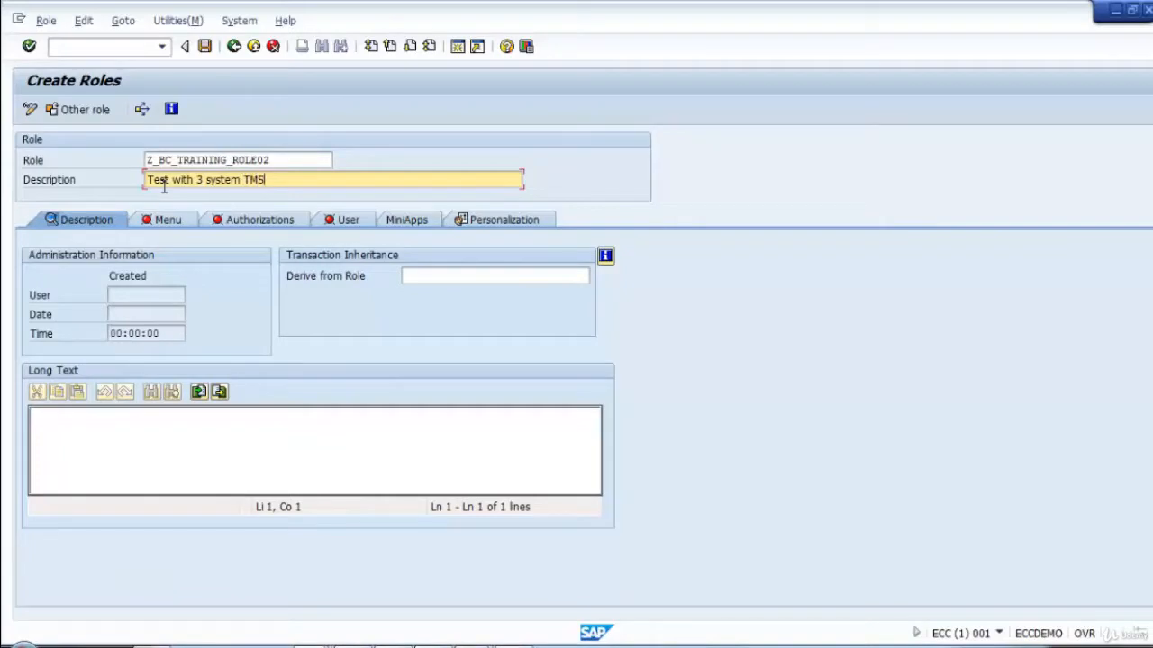
left_click(159, 221)
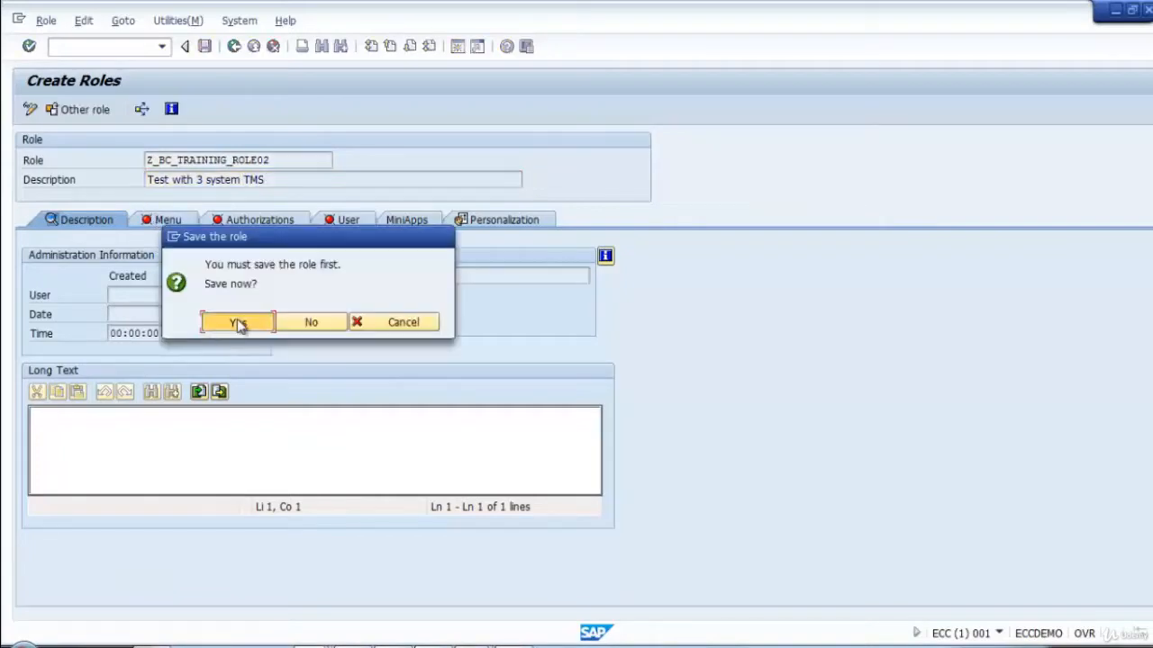
left_click(239, 323)
Assign transaction STMS to the role menu.
left_click(116, 255)
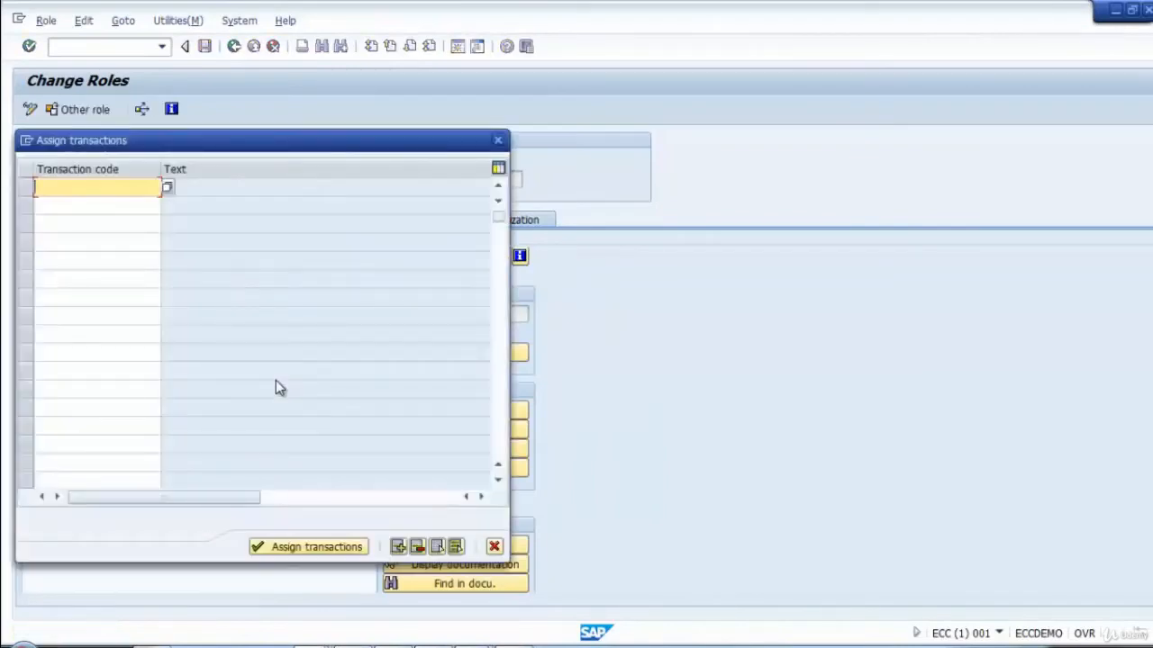
type("stms")
key("Return")
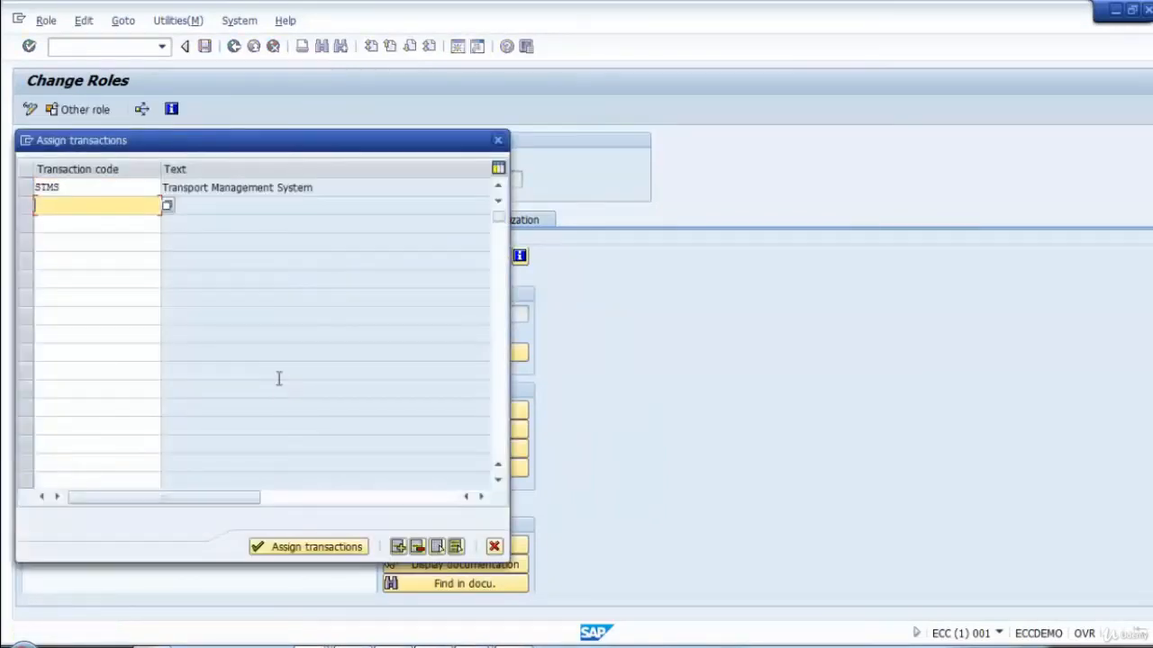
left_click(309, 548)
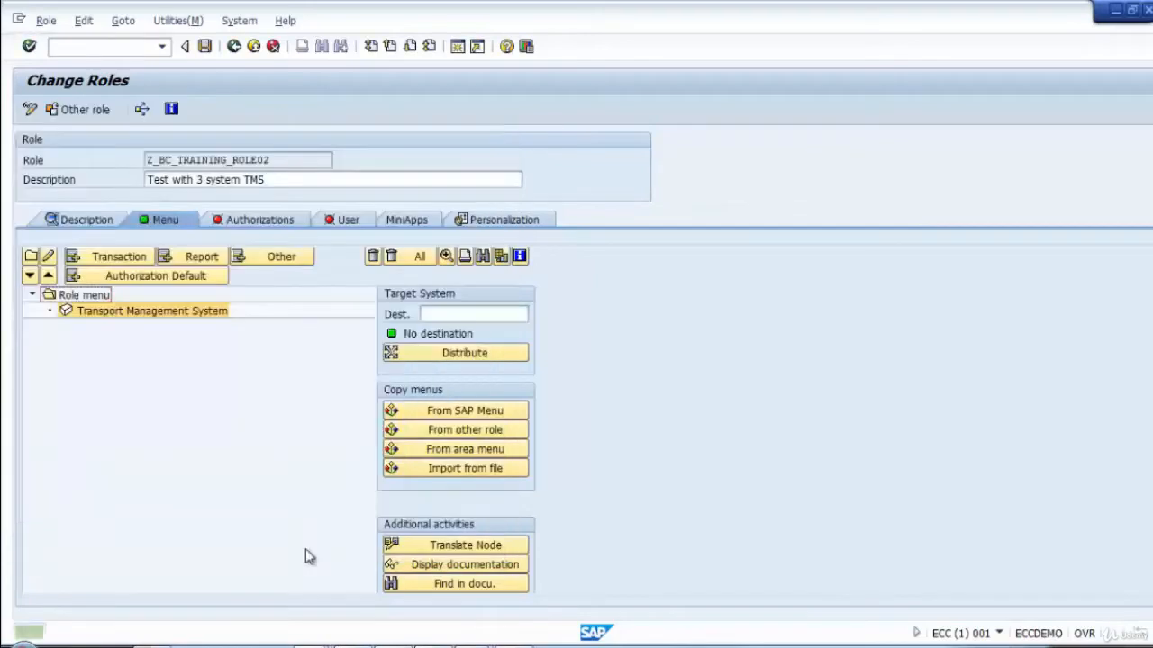
Generate the role's authorization profile in expert mode, save it and return to Role Maintenance.
left_click(270, 224)
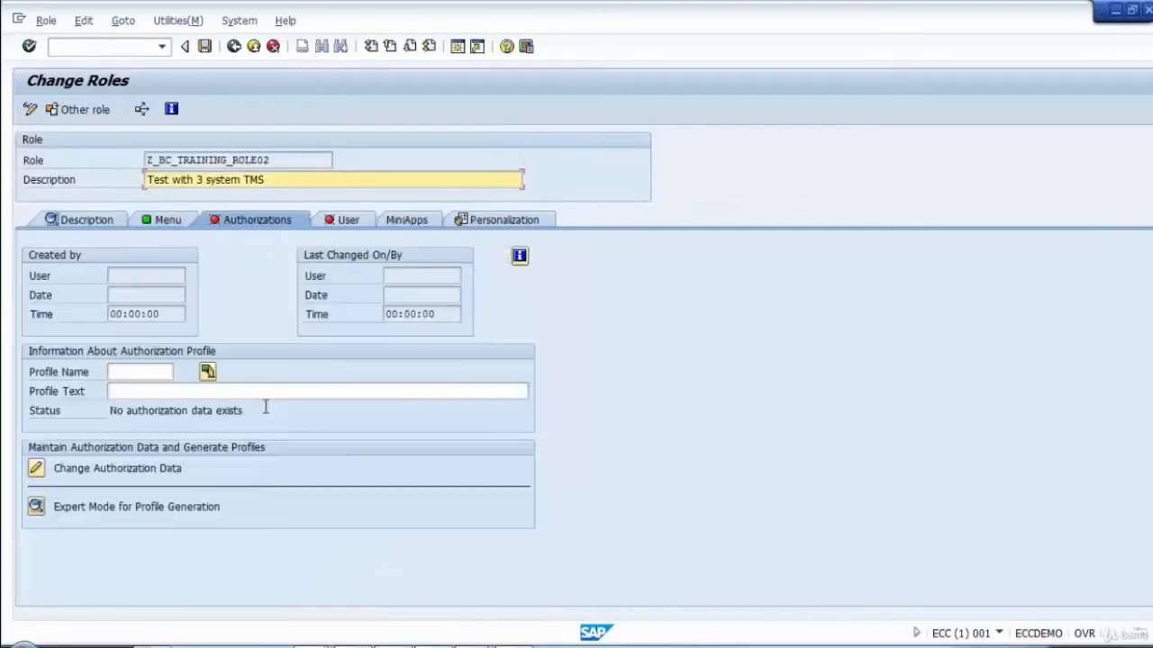
left_click(36, 507)
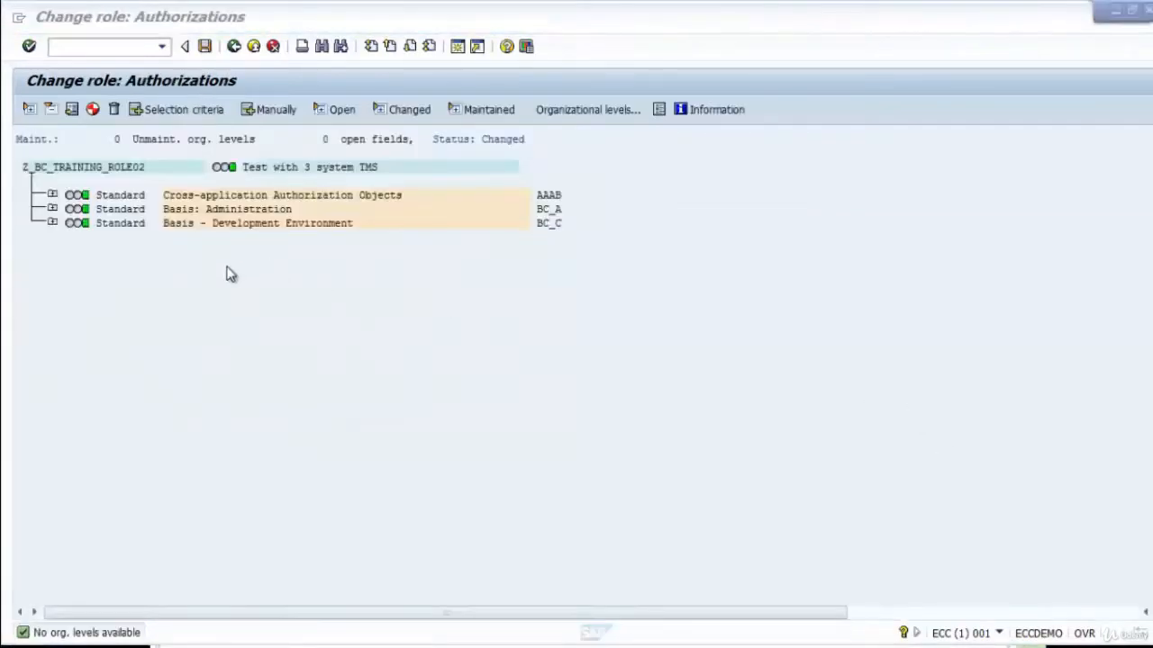
left_click(204, 46)
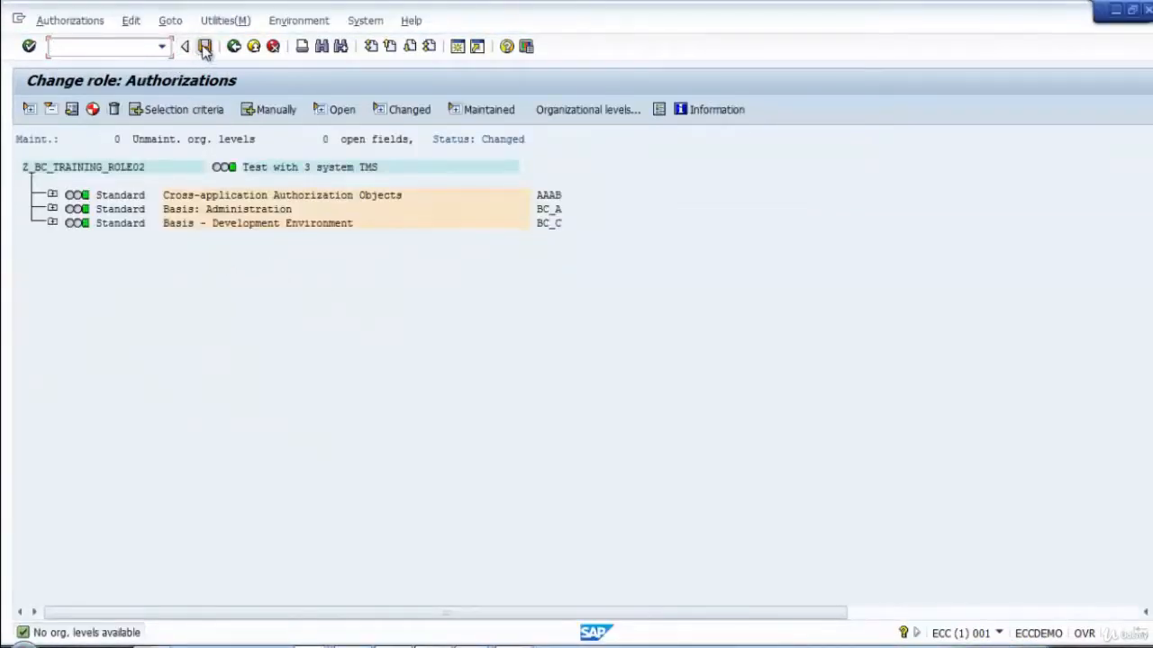
left_click(481, 267)
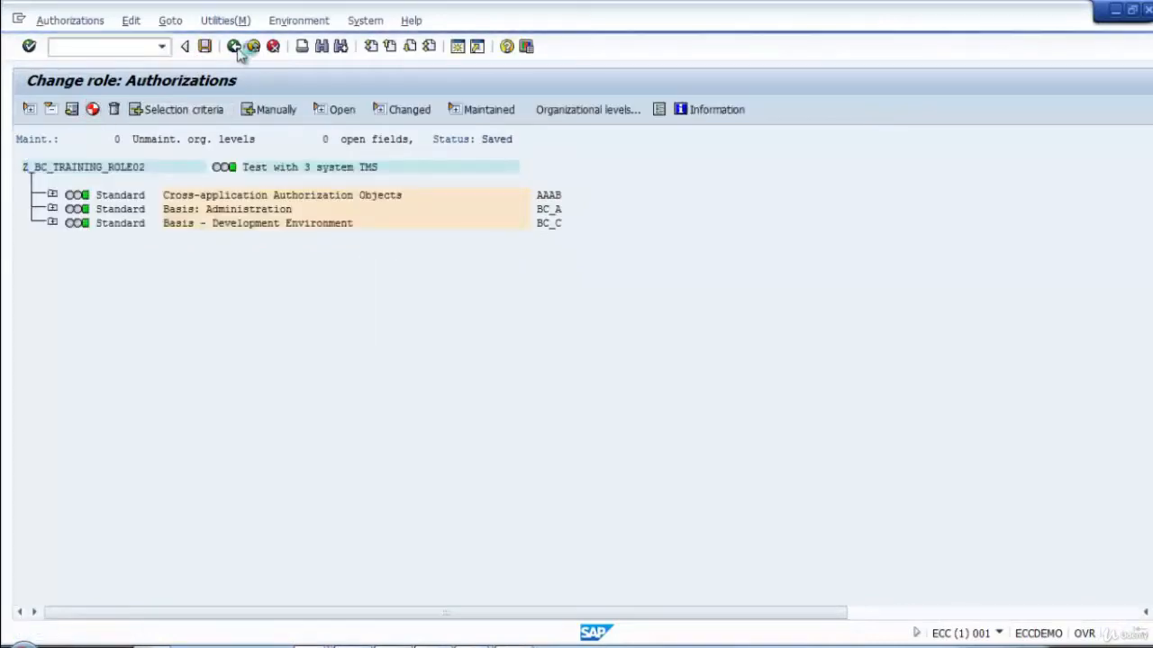
left_click(235, 47)
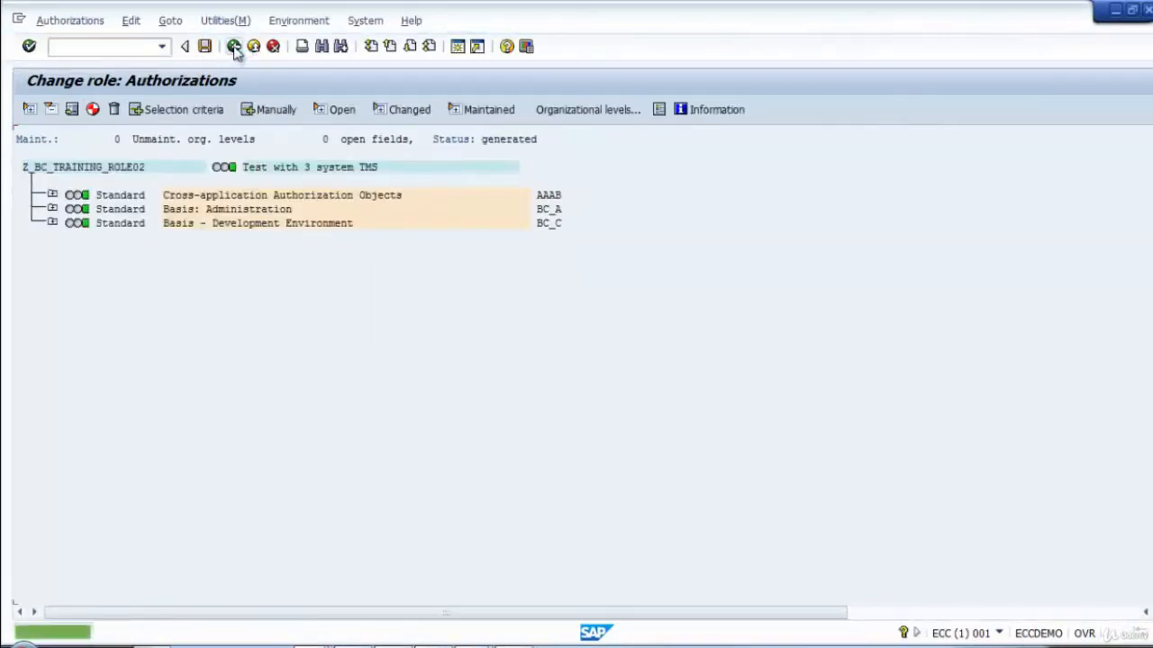
left_click(235, 47)
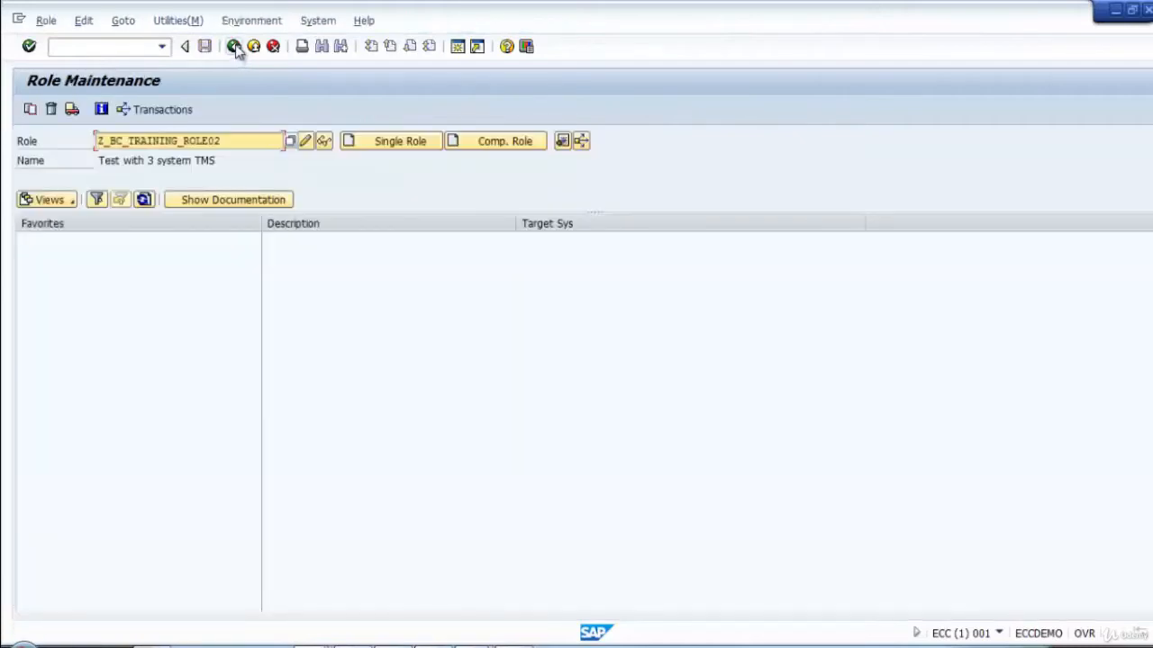
Start transporting role Z_BC_TRAINING_ROLE02 with personalization included and user assignment left out.
left_click(72, 109)
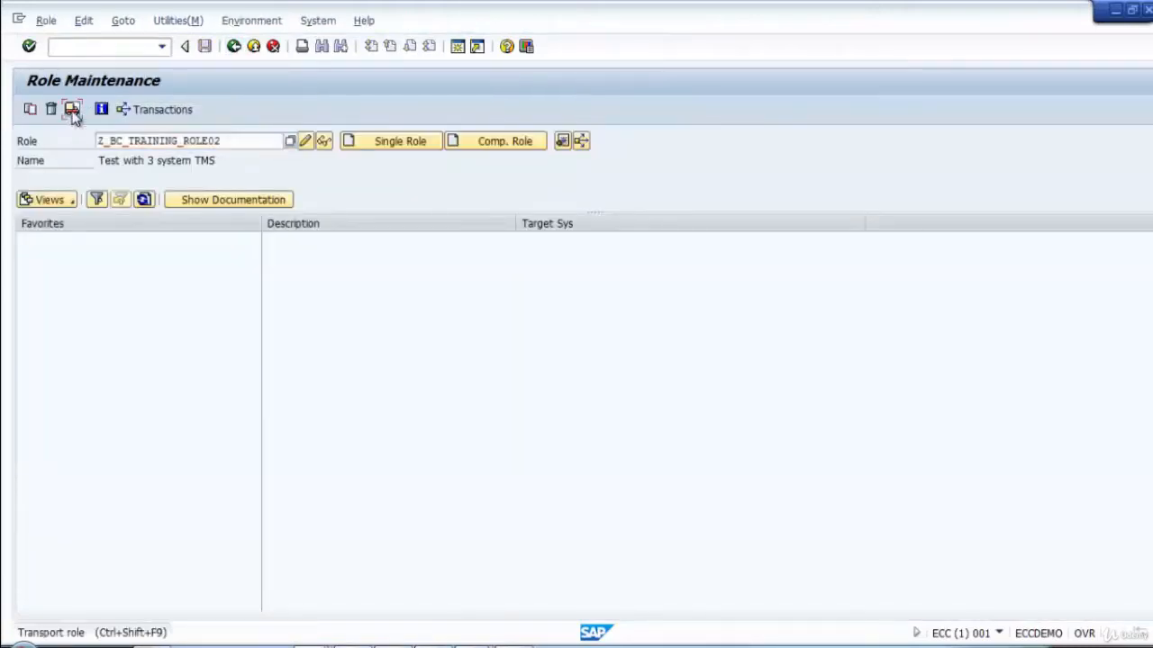
left_click(30, 109)
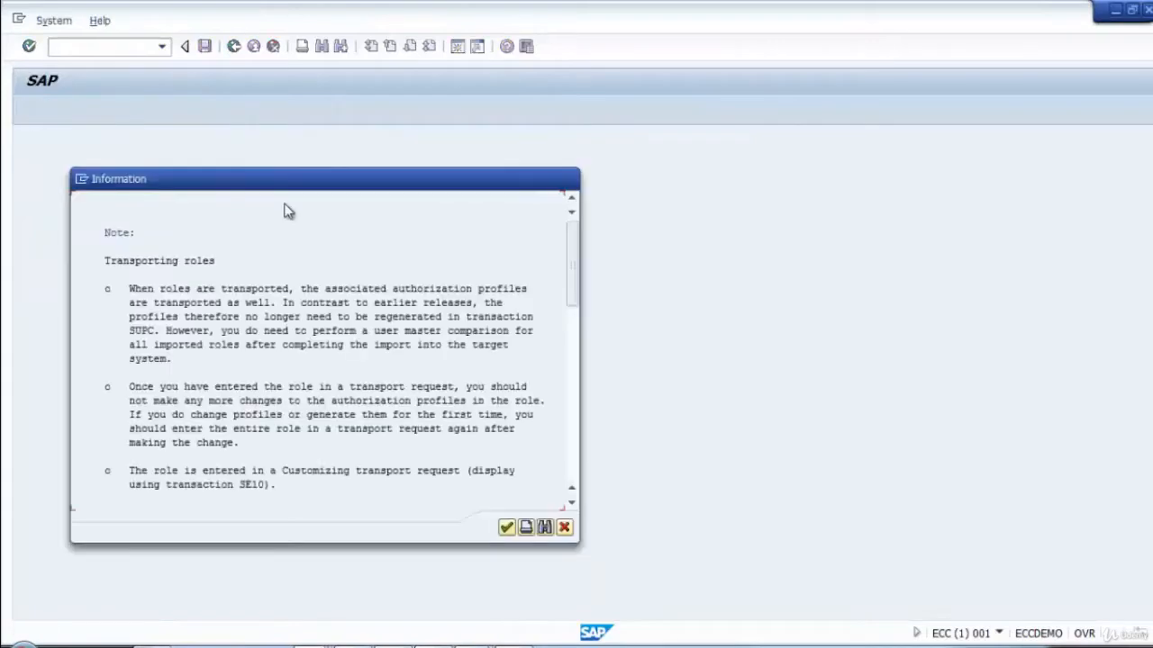
left_click(505, 527)
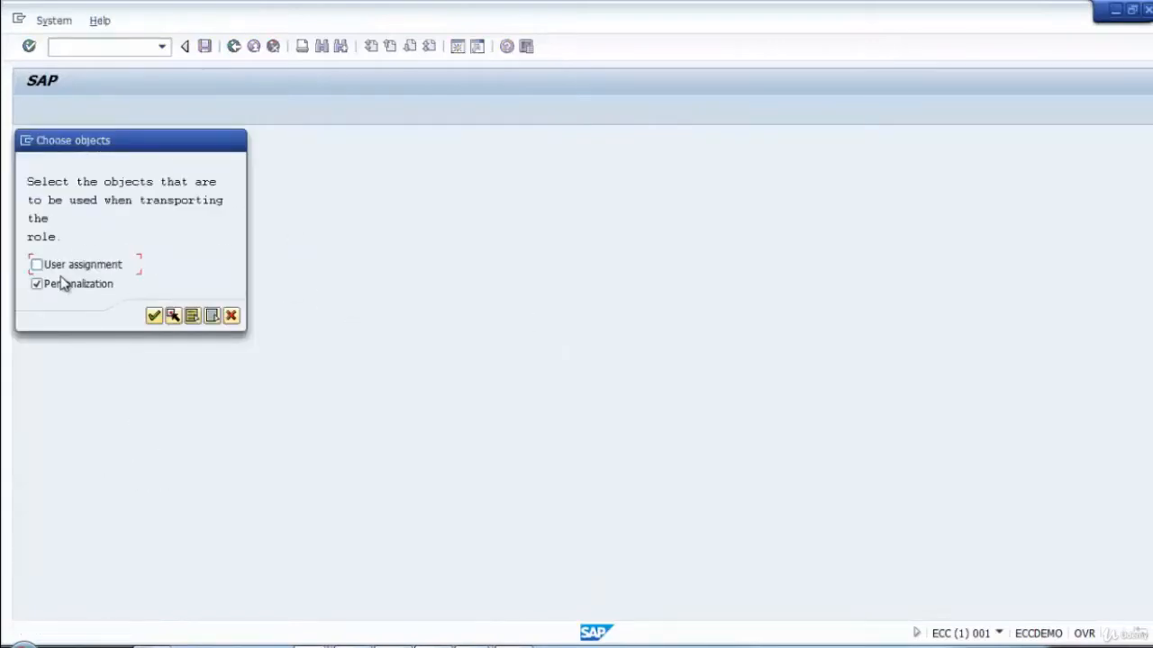
left_click(155, 315)
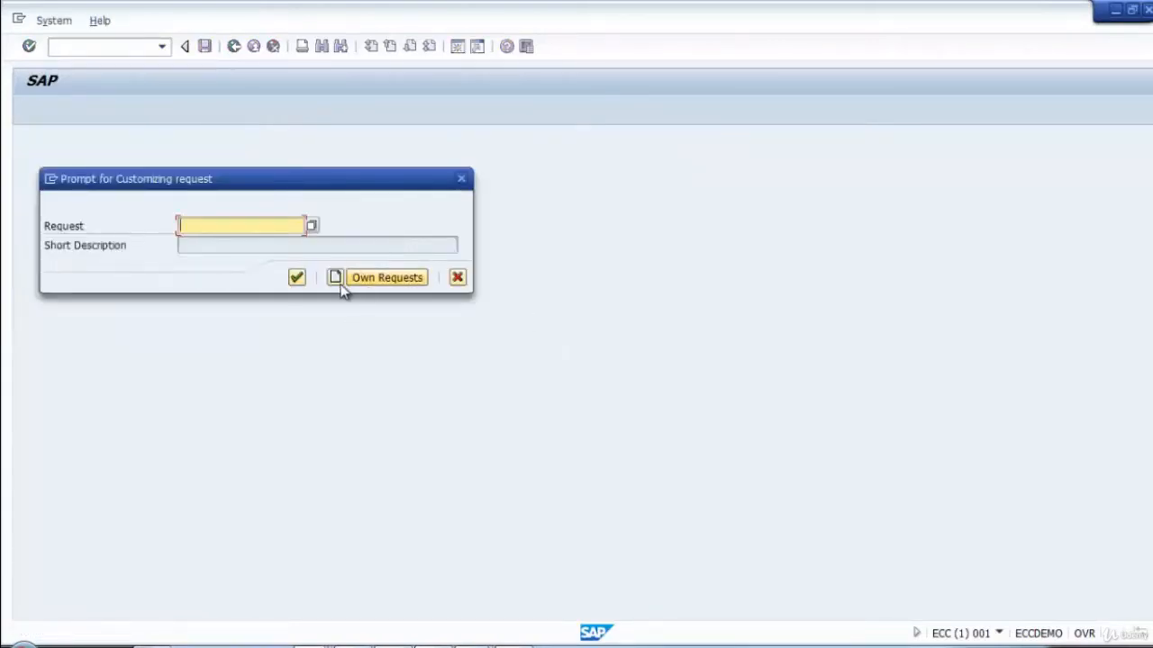
Start a new Customizing request with the short description "Basis: Role Test import for 3 system TMS".
left_click(338, 283)
type("Ba")
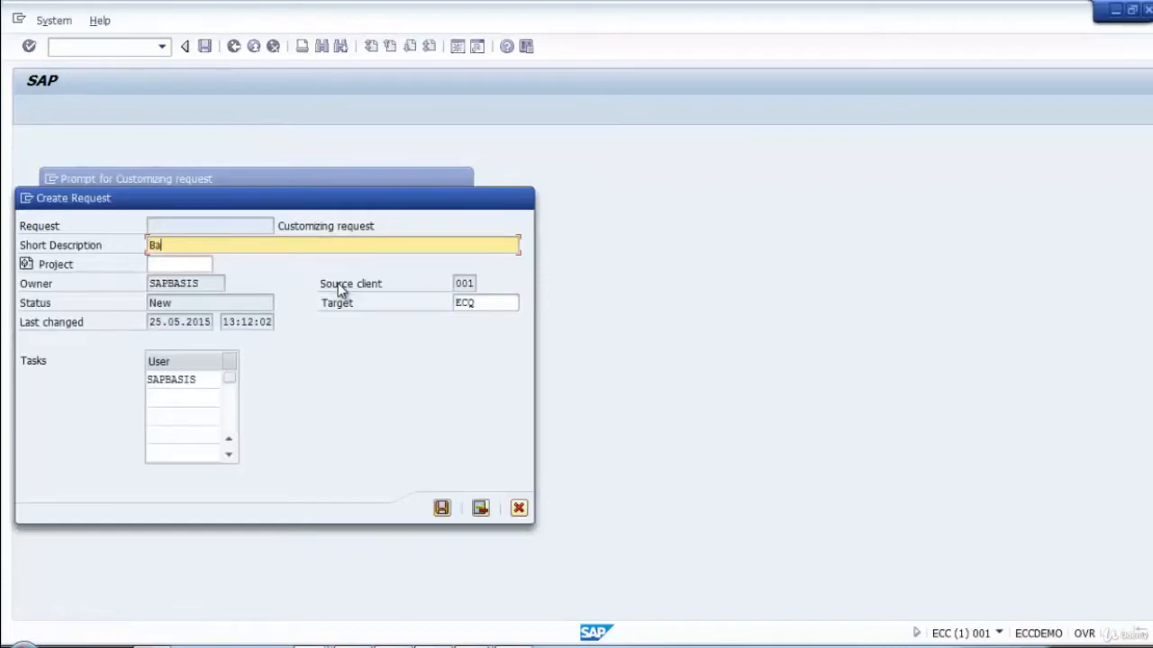
type("sis: Role Test import for ")
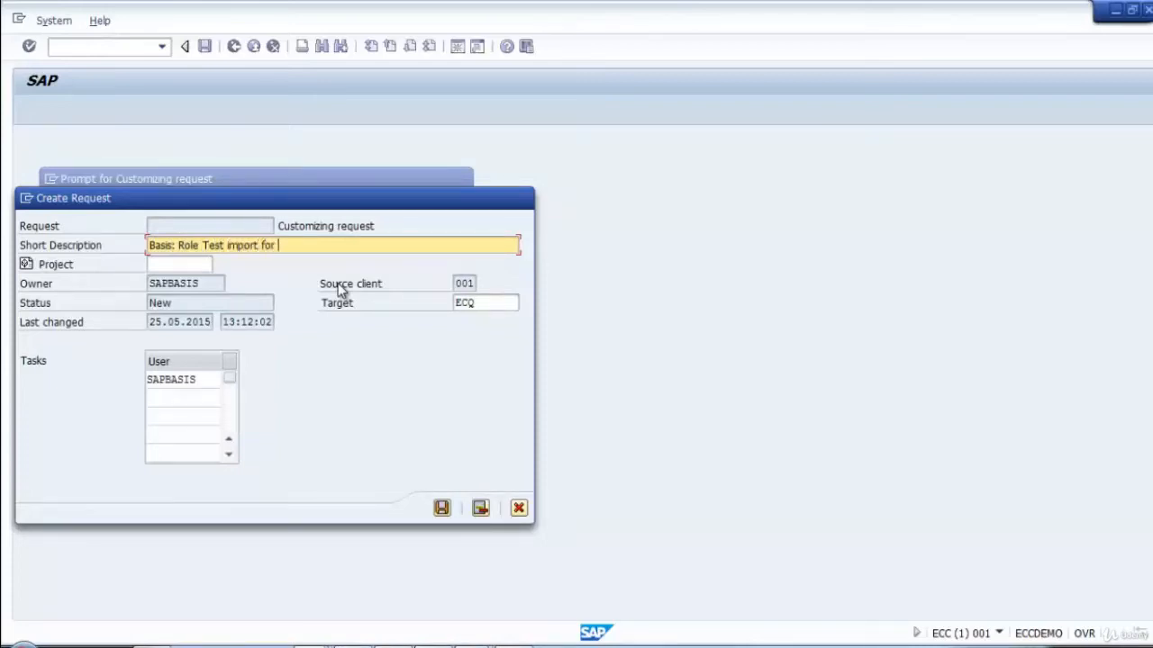
type("3 system TMS")
Choose ECQ as the request's transport target from the available targets.
left_click(504, 306)
left_click(525, 305)
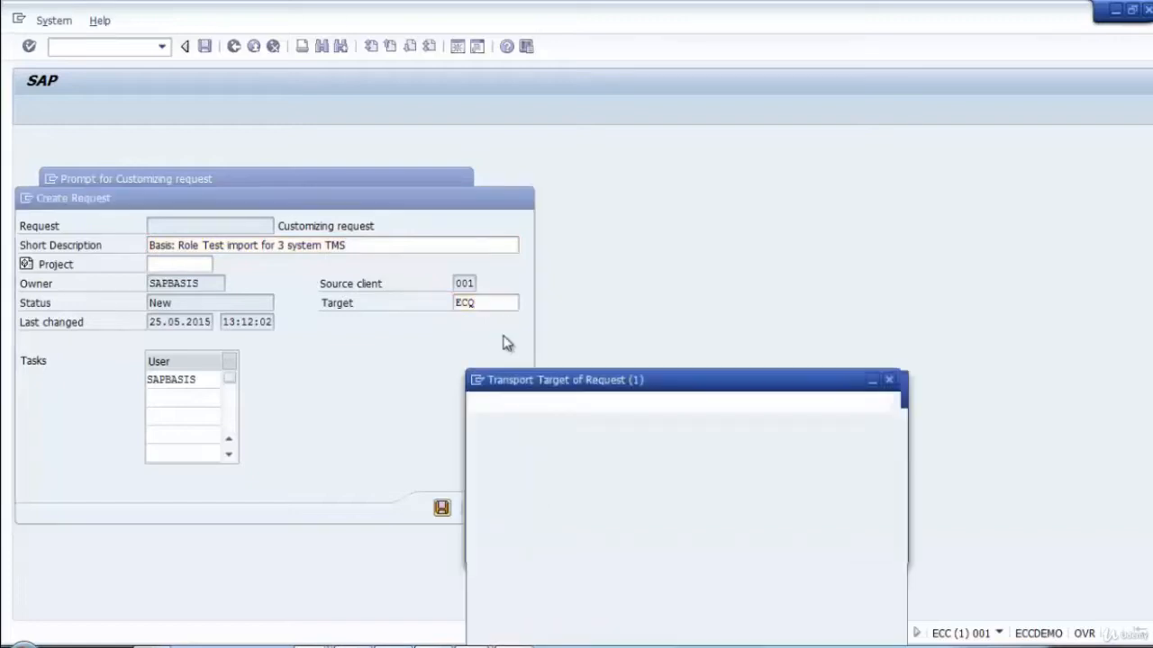
double_click(506, 351)
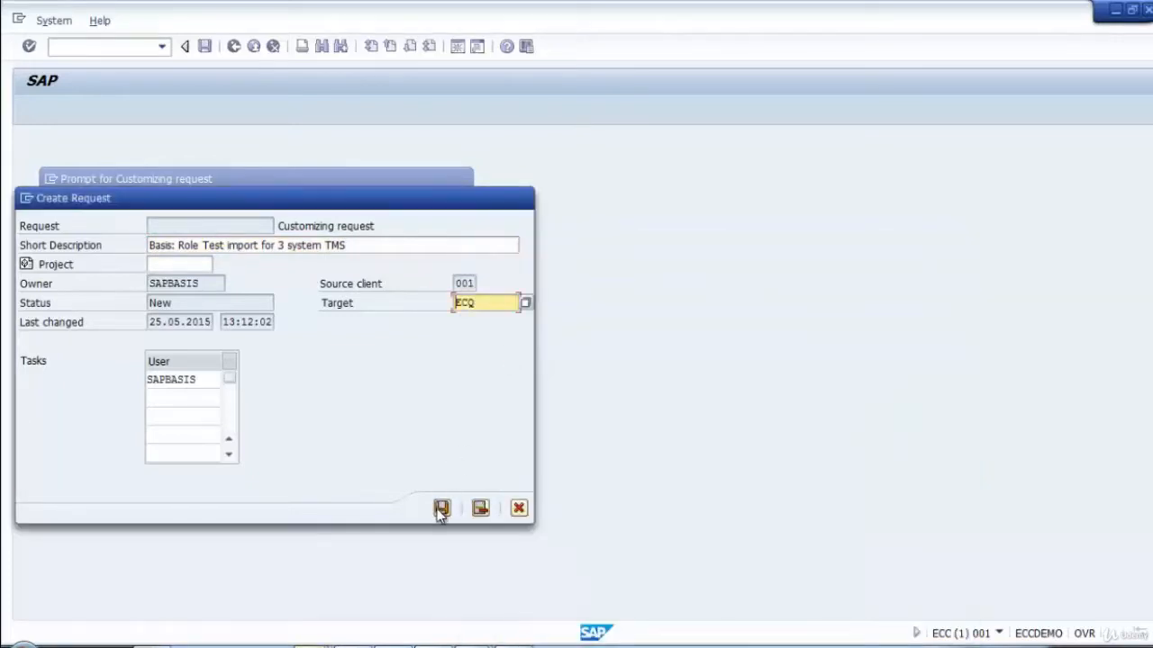
Save the new request, record role Z_BC_TRAINING_ROLE02 in it and return to the SAP Easy Access screen.
left_click(442, 508)
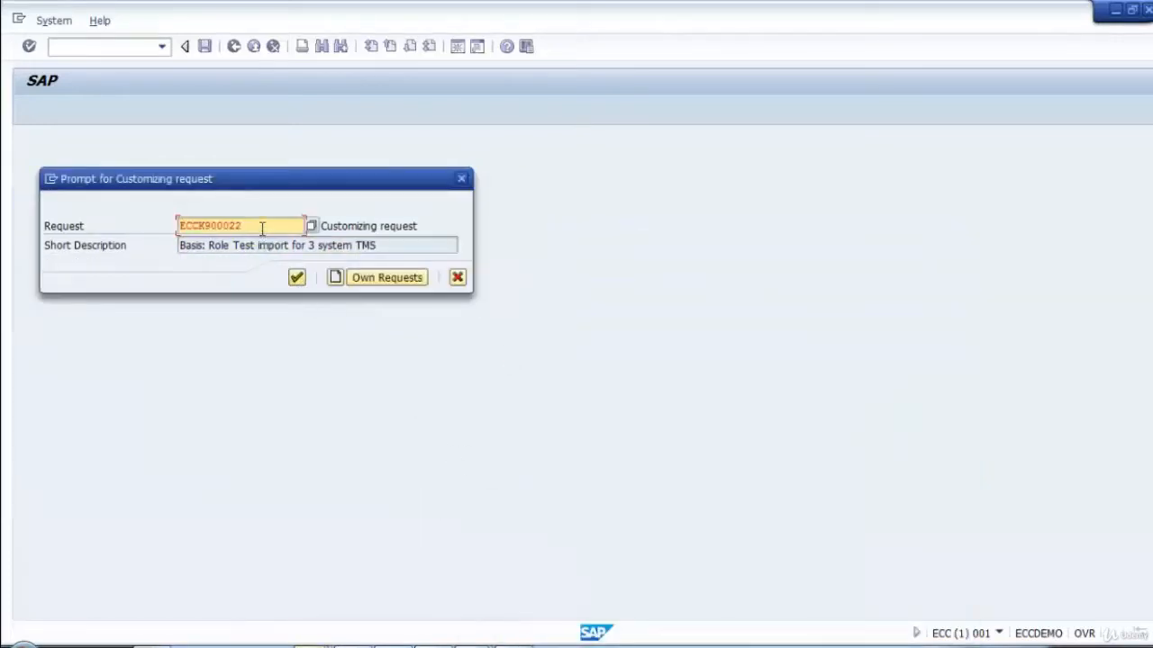
left_click_drag(262, 229, 22, 211)
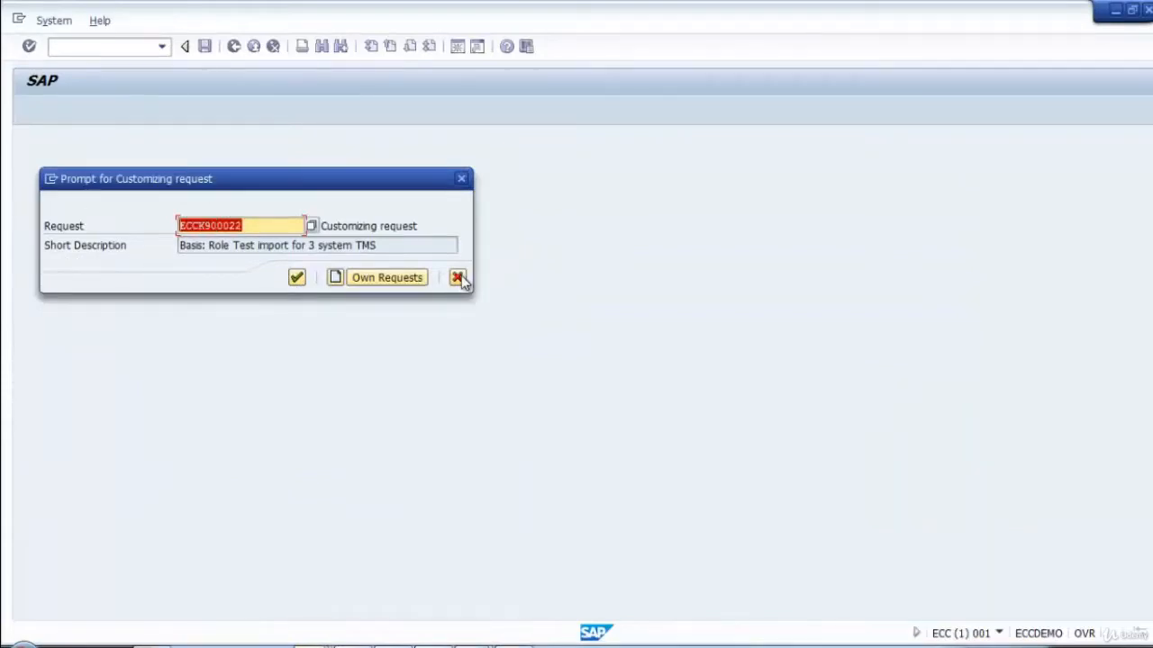
left_click(296, 277)
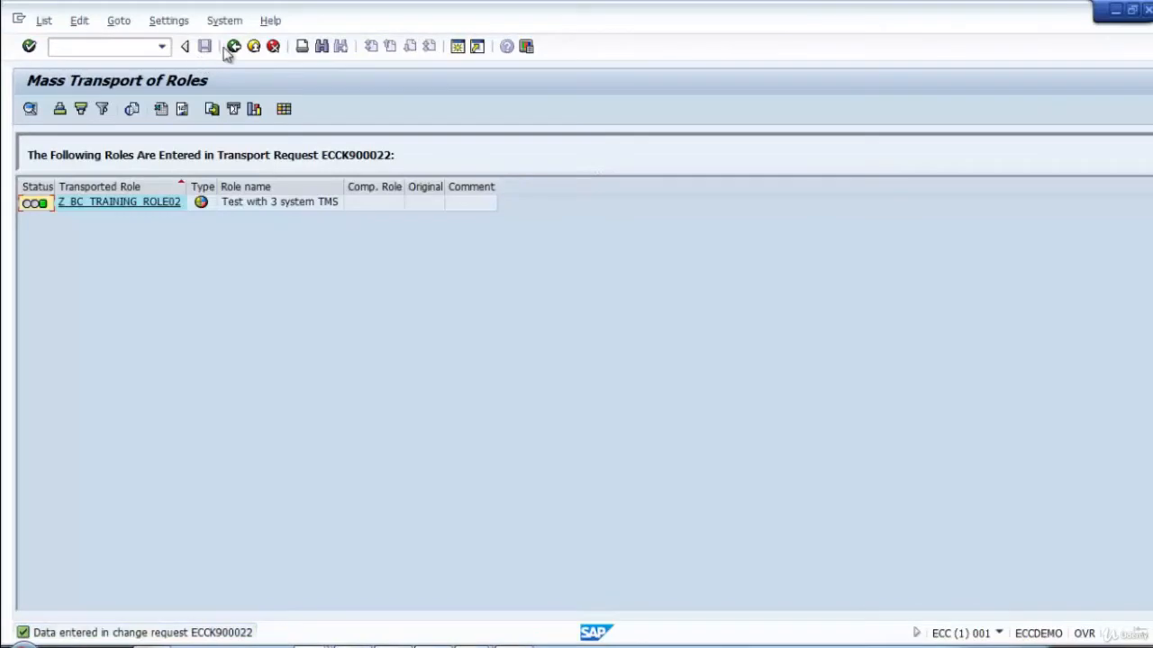
left_click(231, 47)
left_click(232, 47)
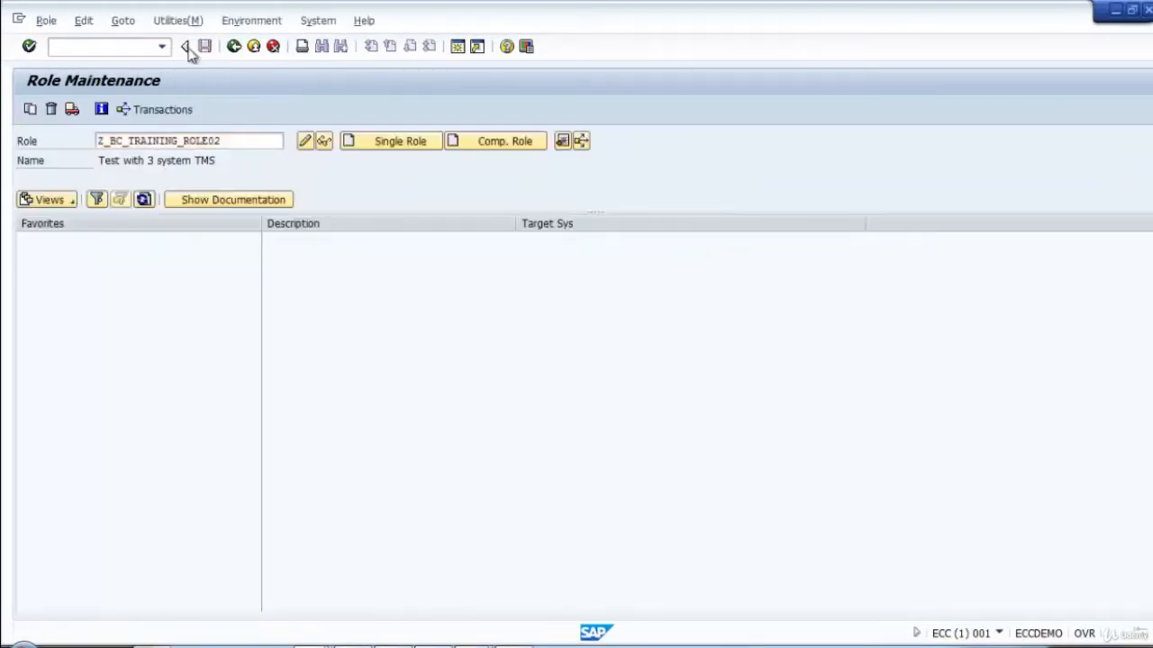
Display request ECCK900022 in transaction SE01 and release its task ECCK900023 and the request itself.
left_click(81, 47)
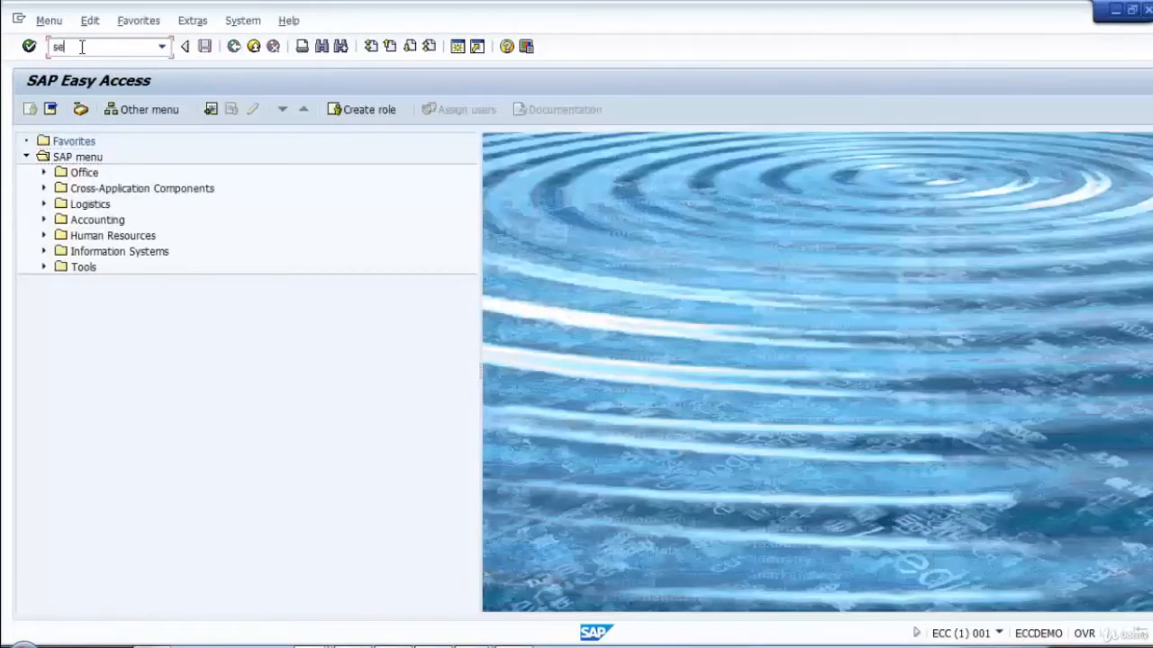
type("se01")
key("Return")
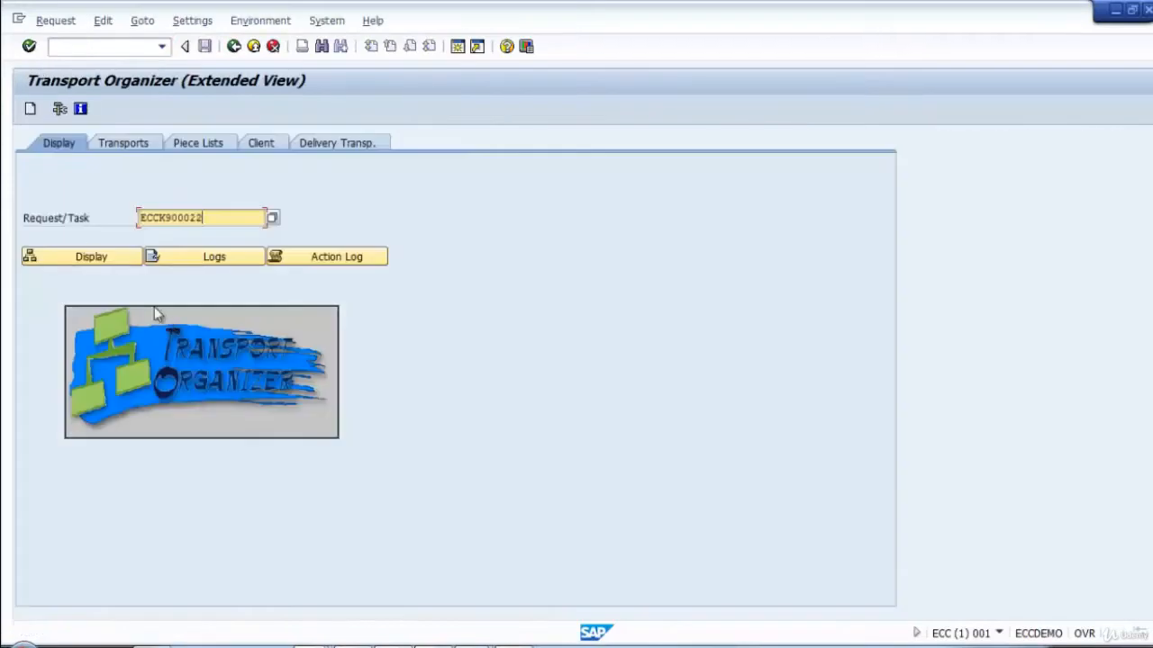
left_click(93, 259)
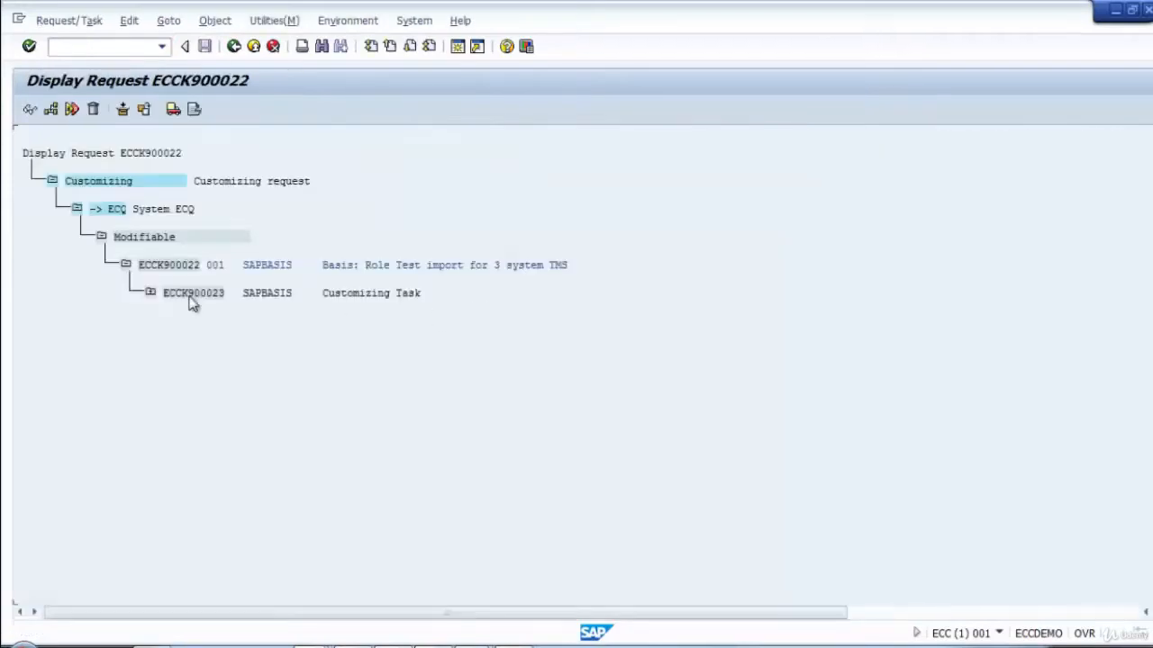
left_click(173, 109)
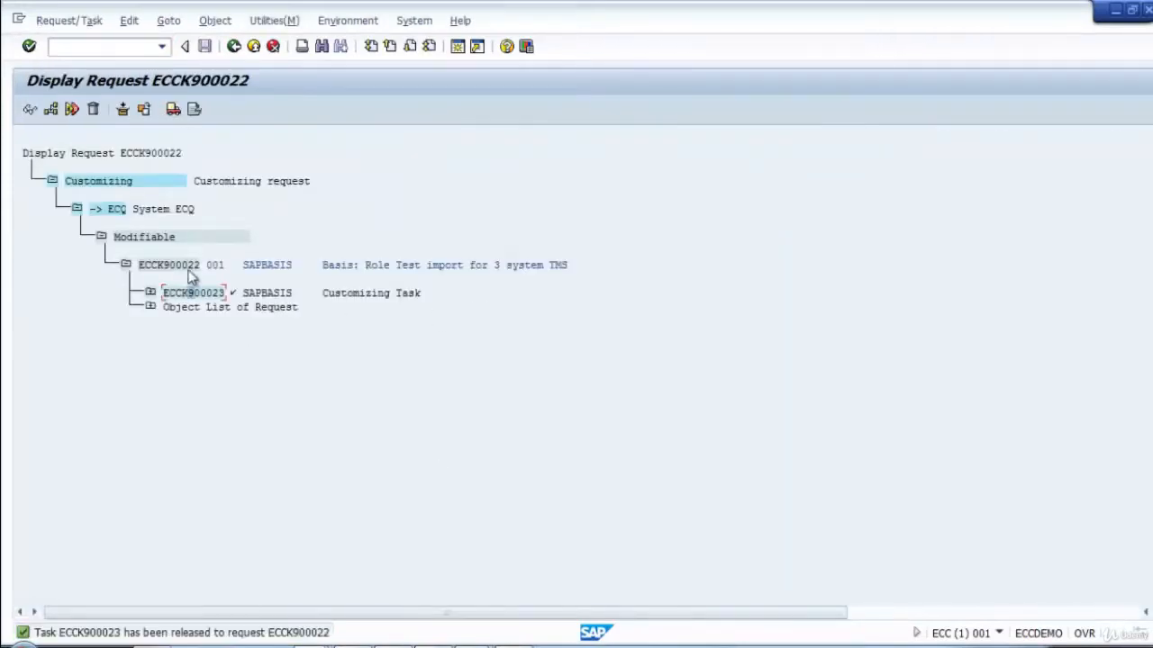
left_click(173, 109)
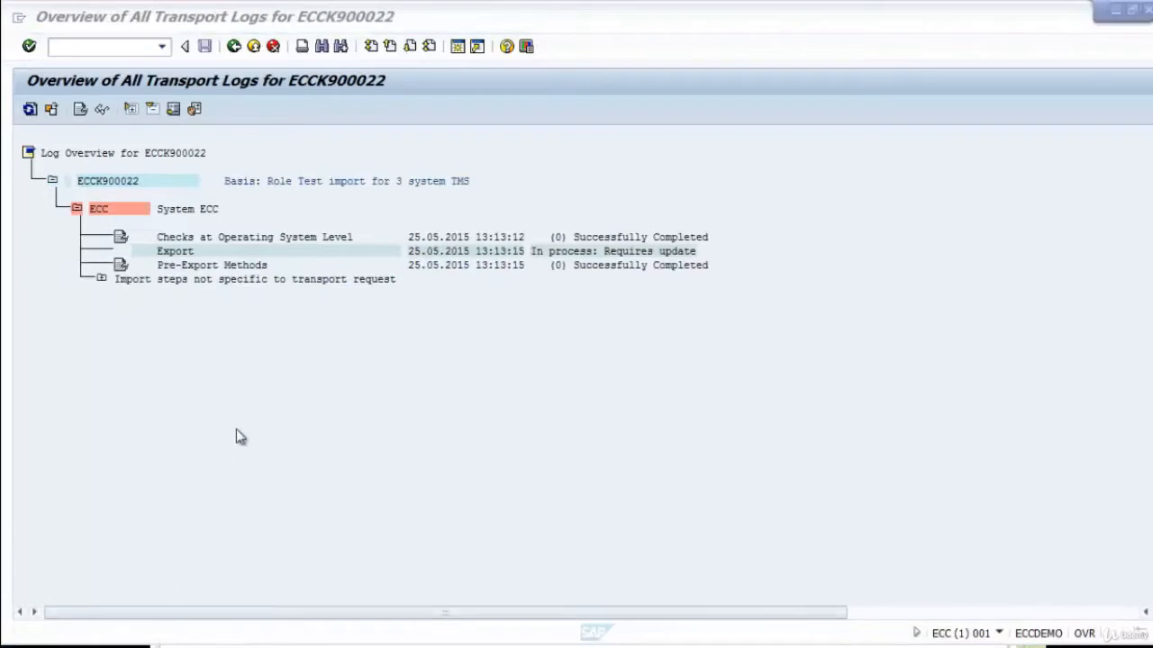
Refresh the request's transport logs until the export finishes, examine the ECQ log entries and return to SAP Easy Access.
left_click(29, 110)
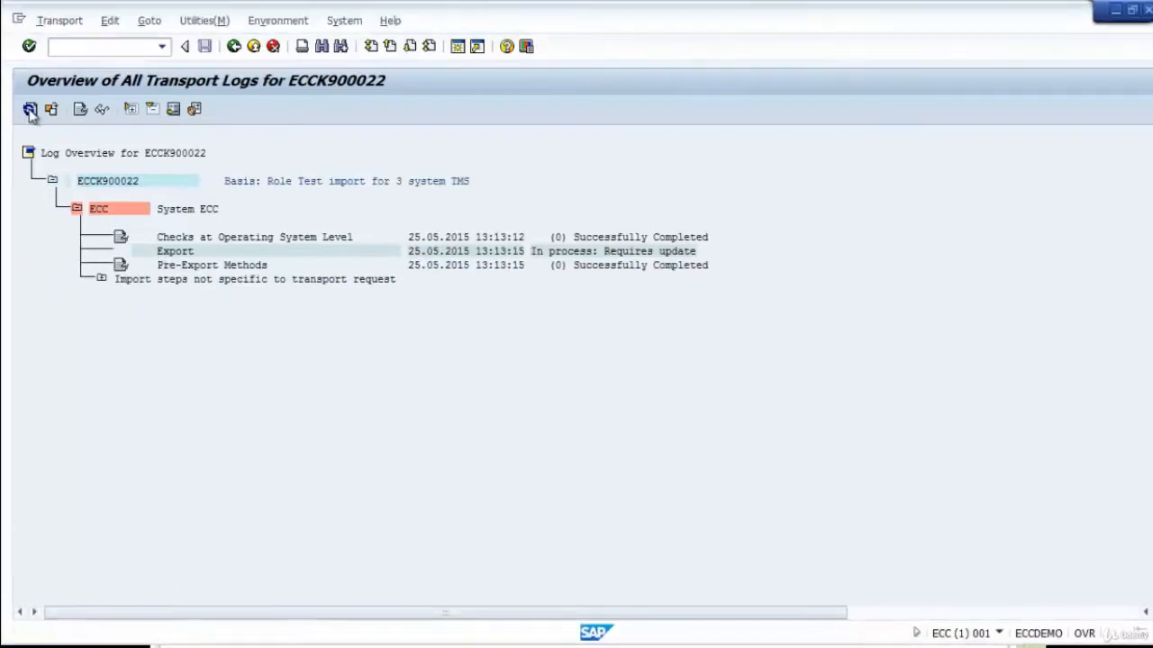
left_click(30, 110)
left_click(30, 109)
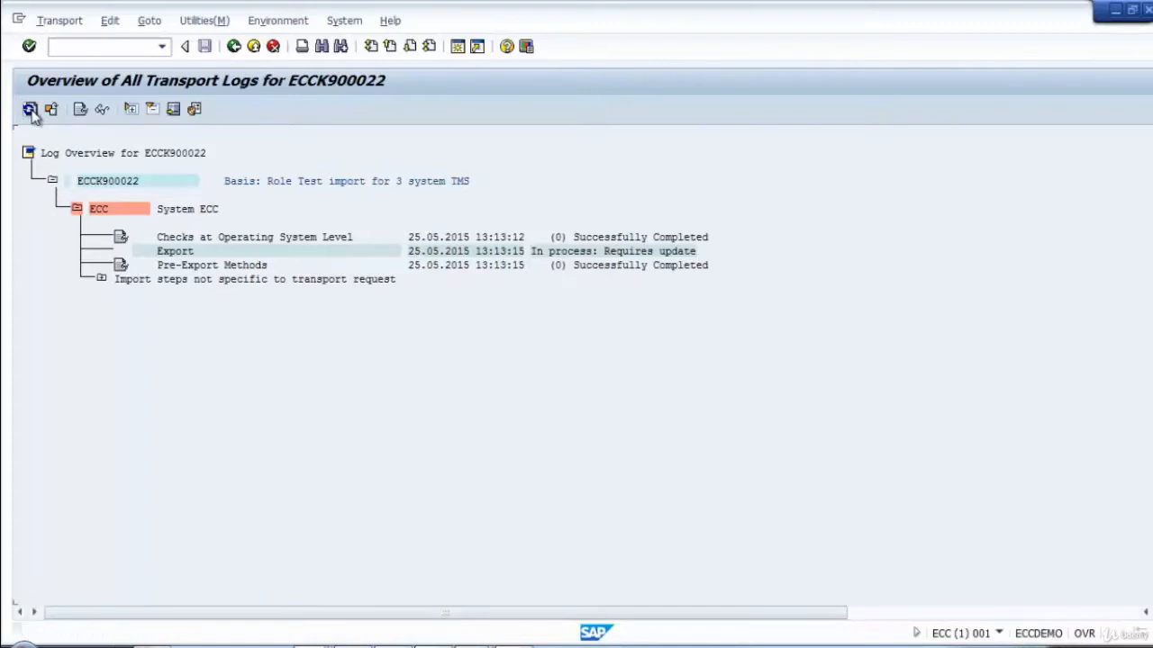
left_click(30, 110)
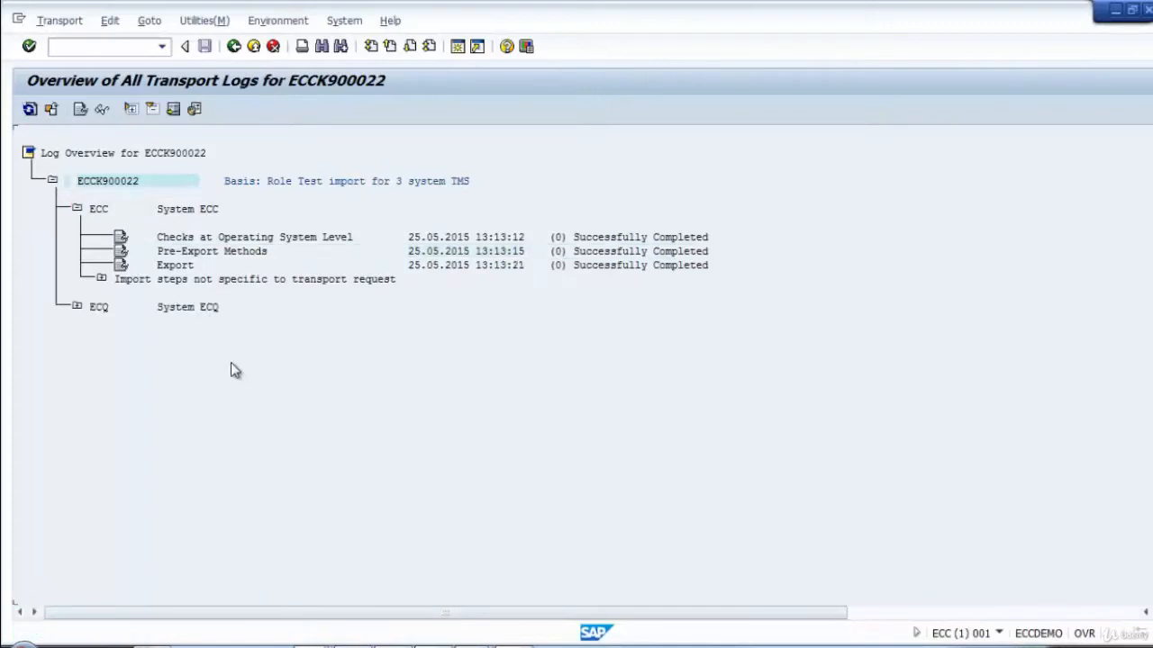
left_click(76, 307)
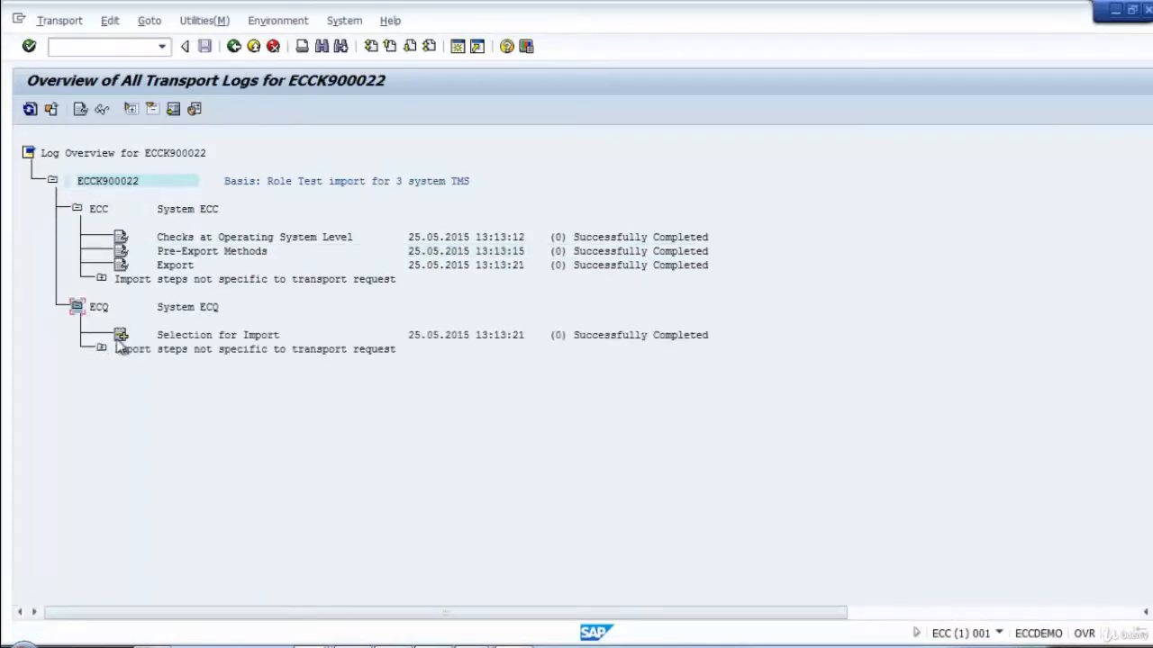
left_click(233, 48)
left_click(233, 48)
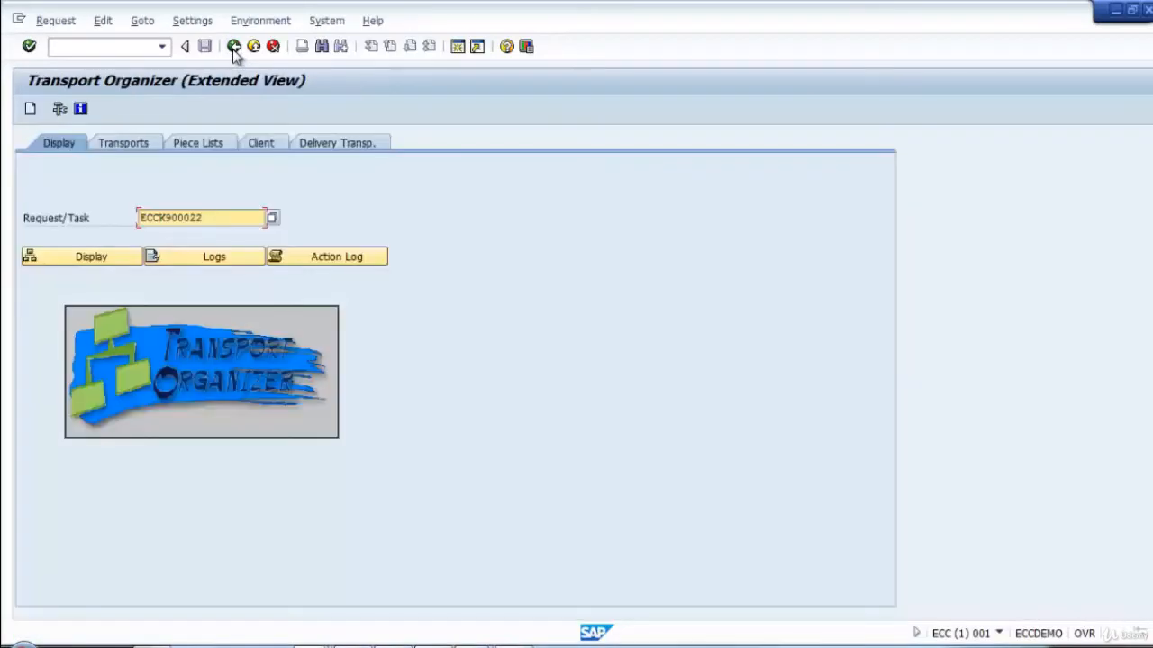
left_click(233, 47)
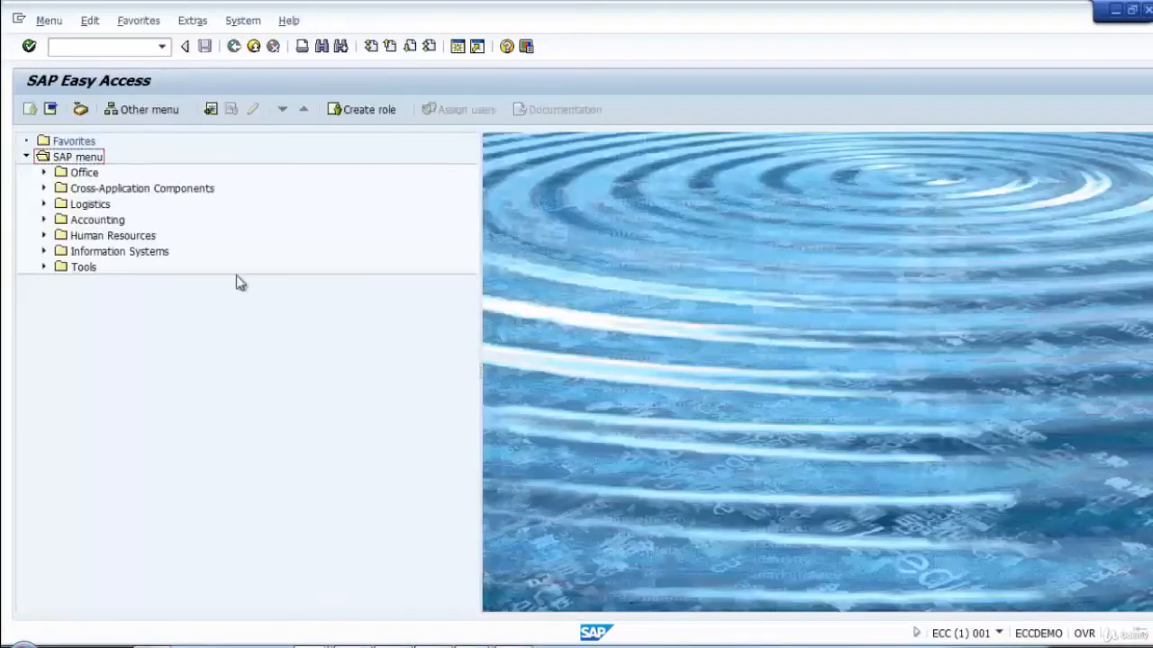
Open the Transport Management System with transaction STMS.
left_click(63, 46)
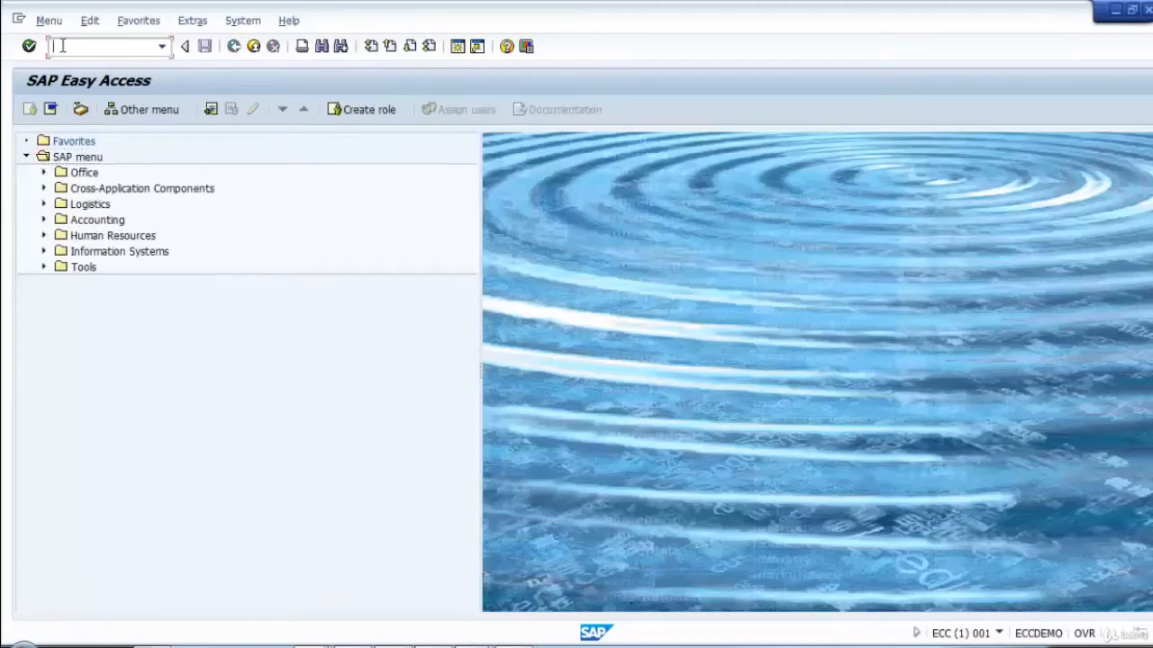
type("stms")
key("Return")
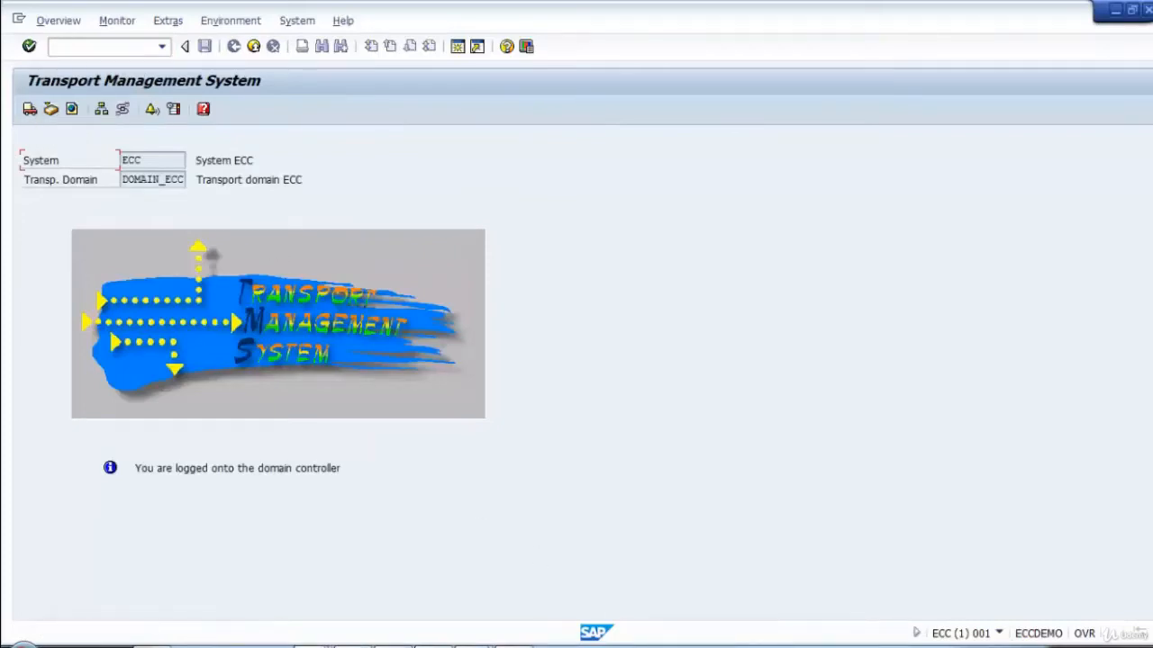
Switch to the ECQ client 001 session showing Role Maintenance and log it off.
mouse_move(586, 625)
left_click(913, 590)
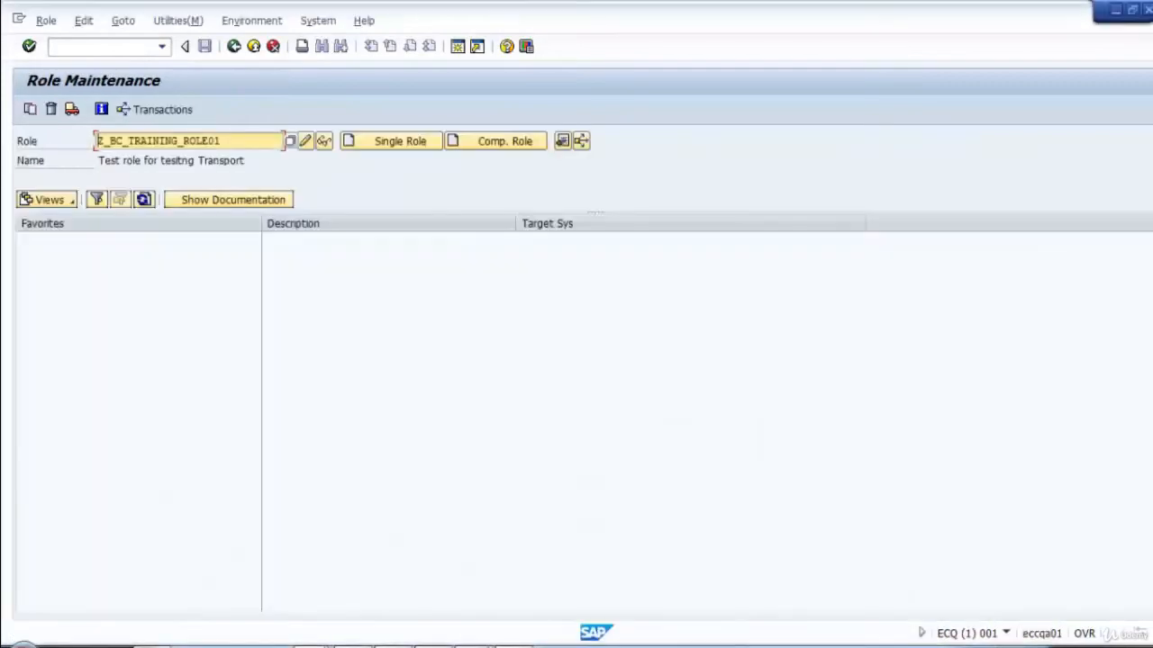
right_click(988, 646)
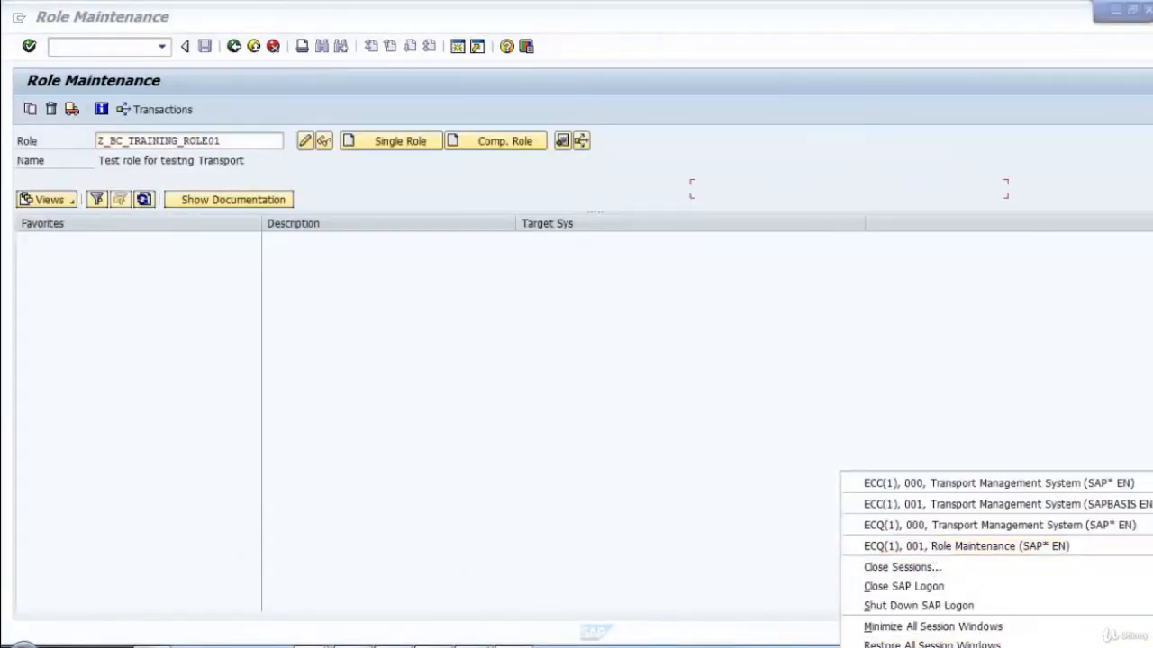
left_click(1147, 10)
left_click(197, 319)
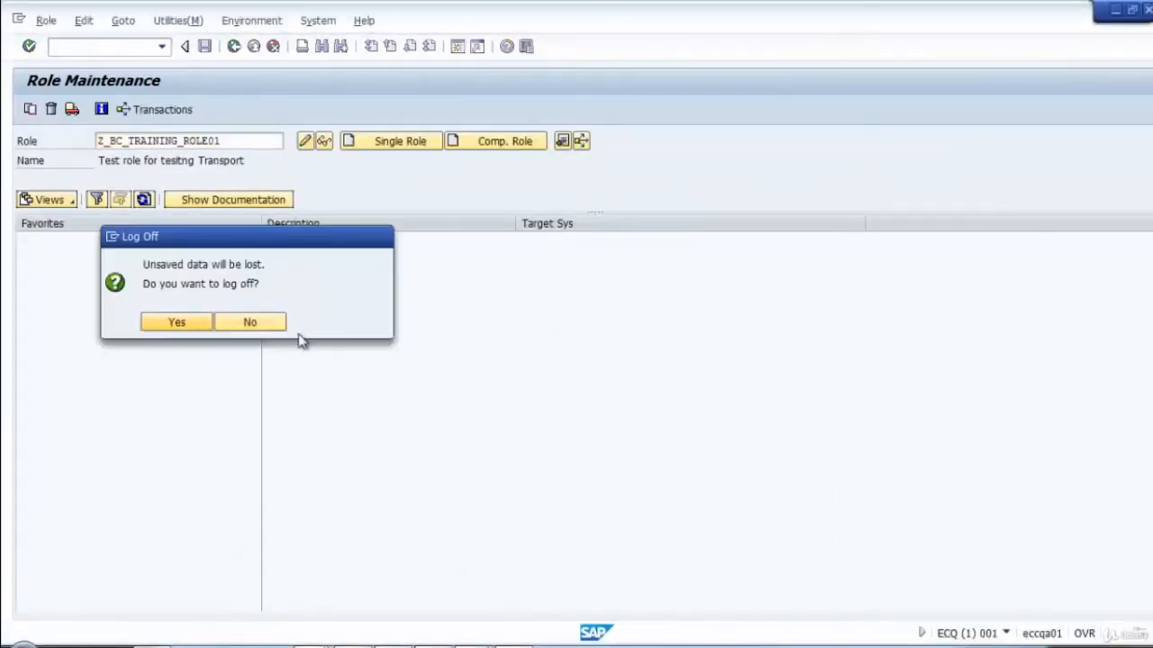
Switch to the ECQ client 000 session showing the Transport Management System and log it off.
right_click(988, 646)
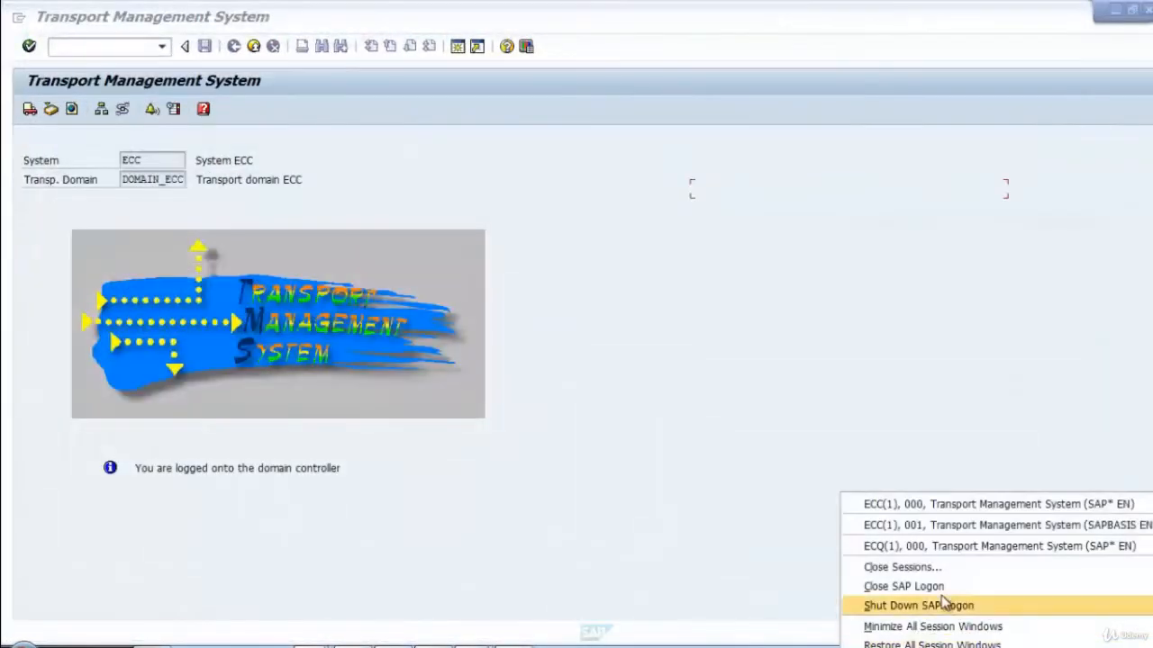
left_click(945, 546)
left_click(1147, 10)
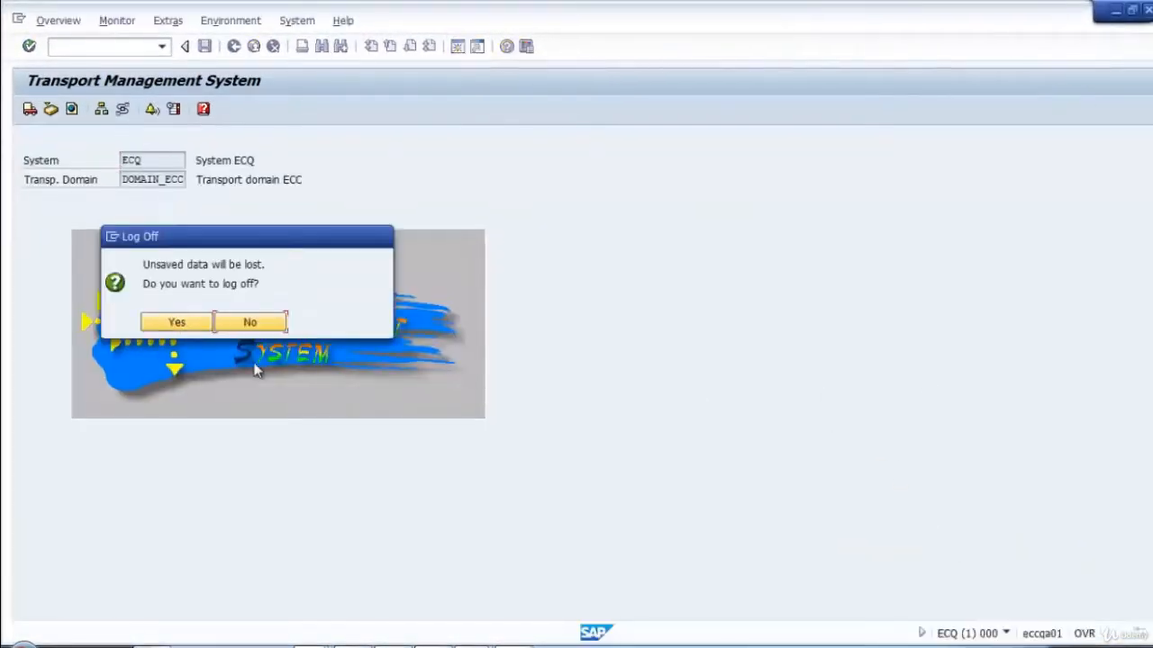
left_click(232, 322)
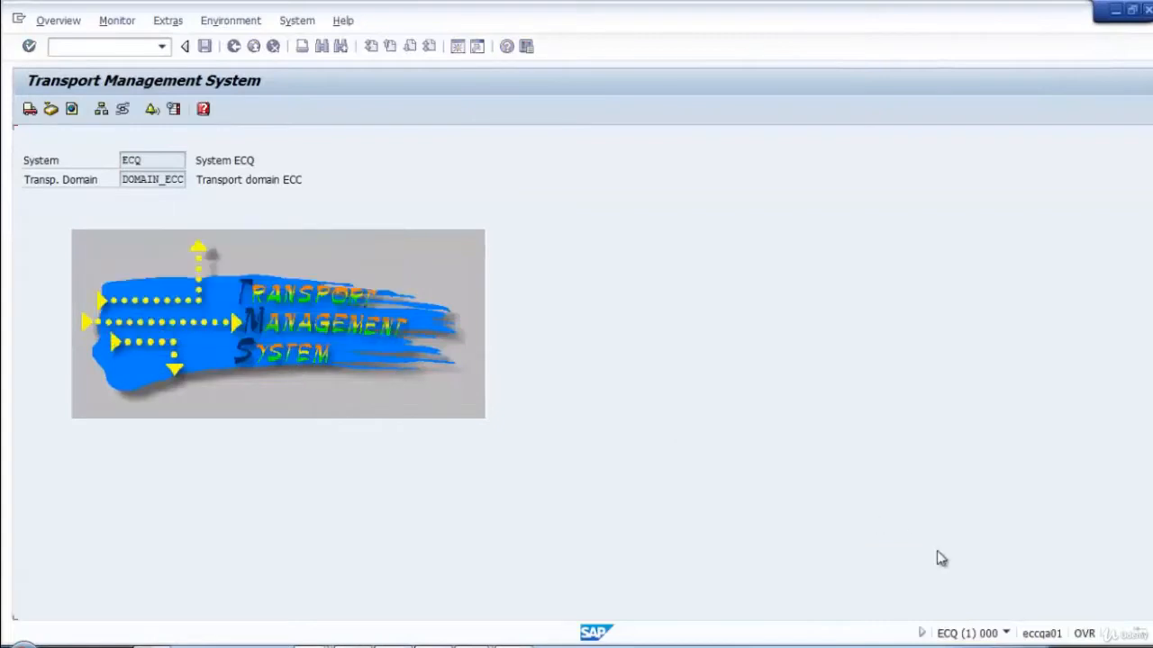
left_click(1147, 9)
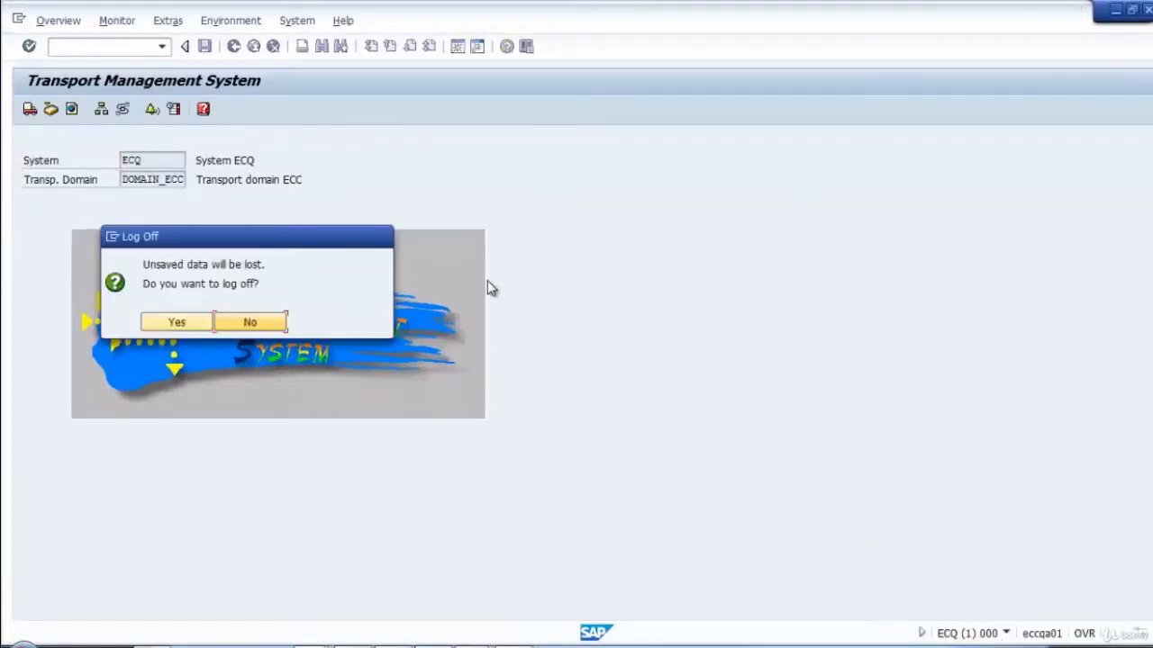
left_click(177, 323)
Return to the ECC client 001 session, refresh the import overview, and open and refresh the ECQ import queue.
right_click(955, 646)
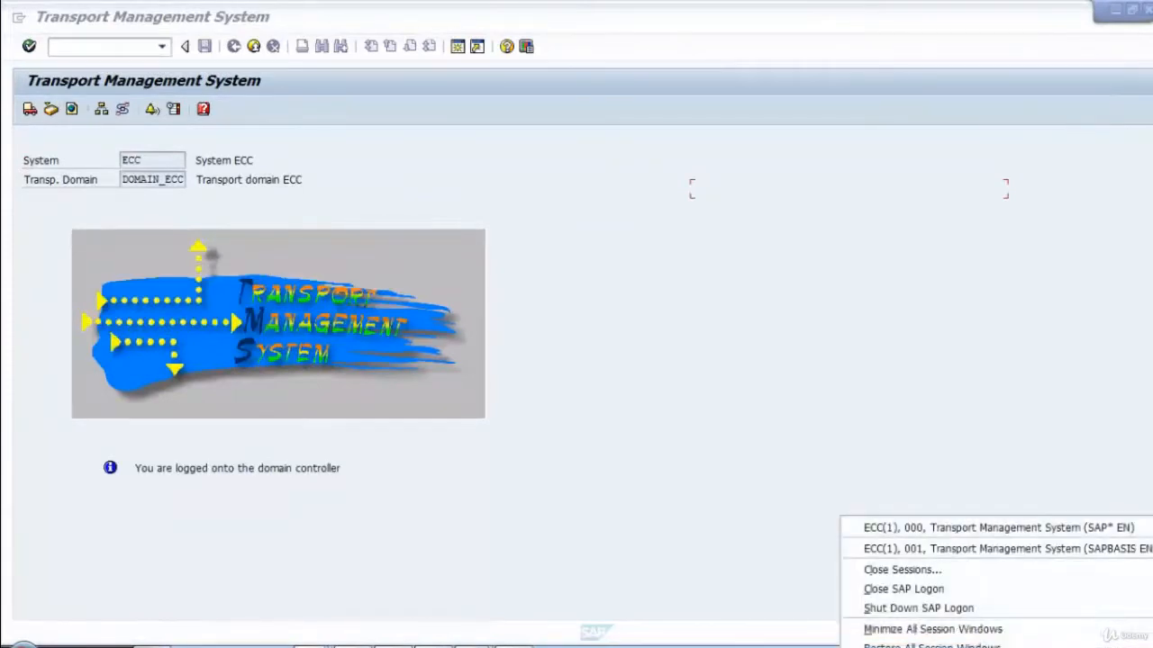
left_click(916, 551)
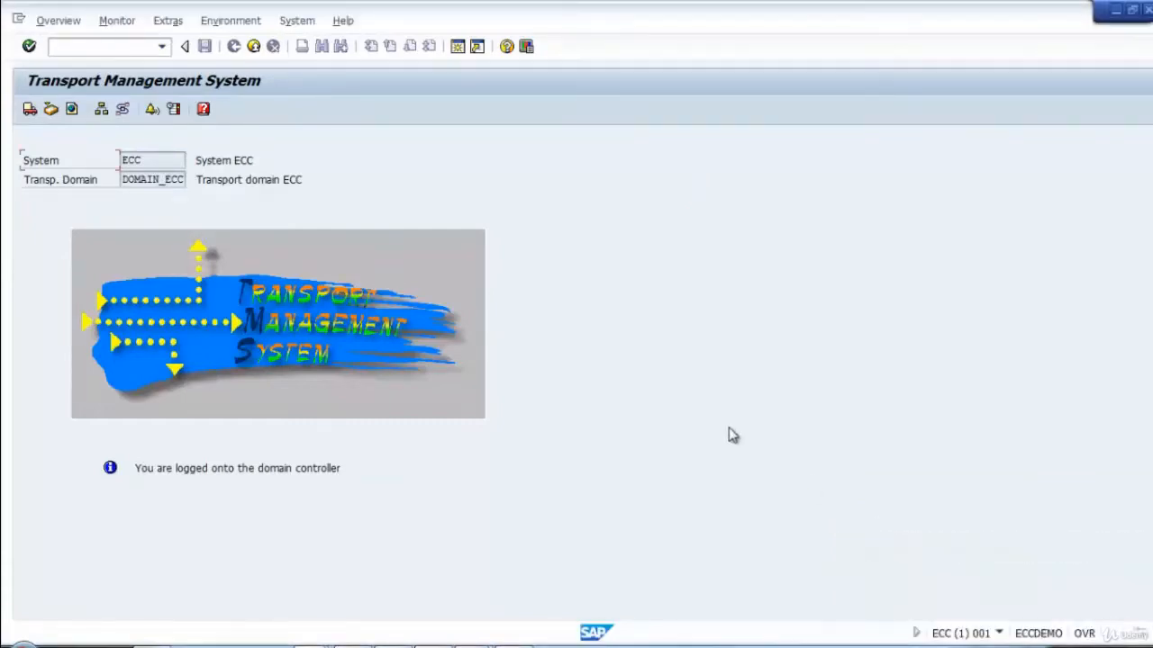
left_click(30, 109)
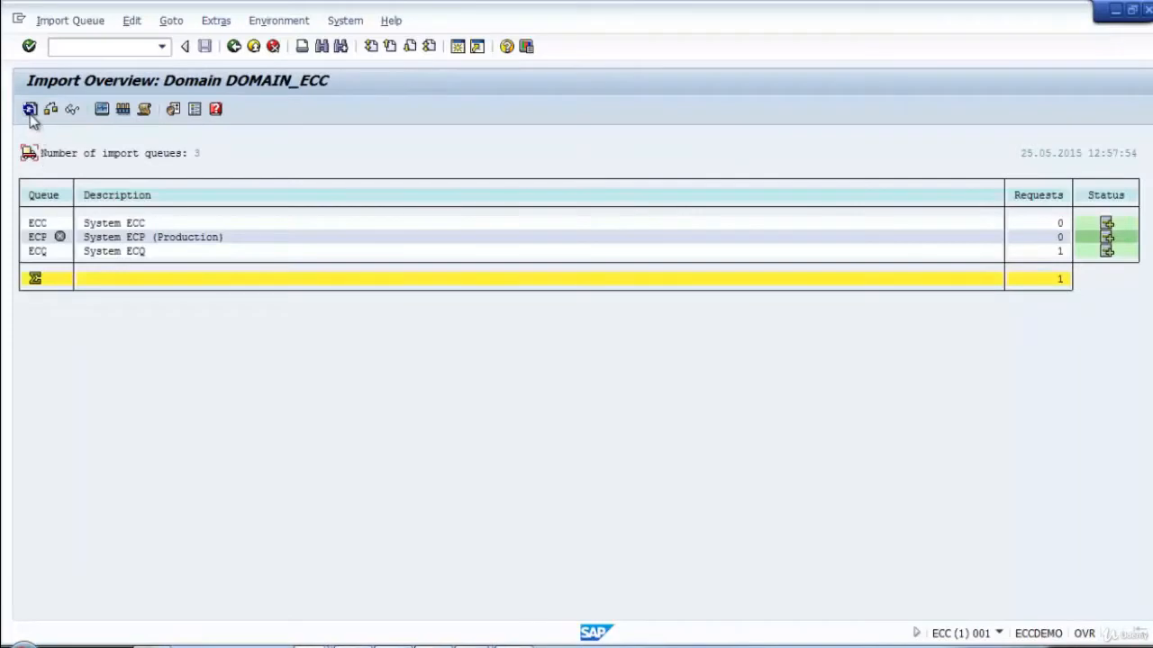
left_click(29, 109)
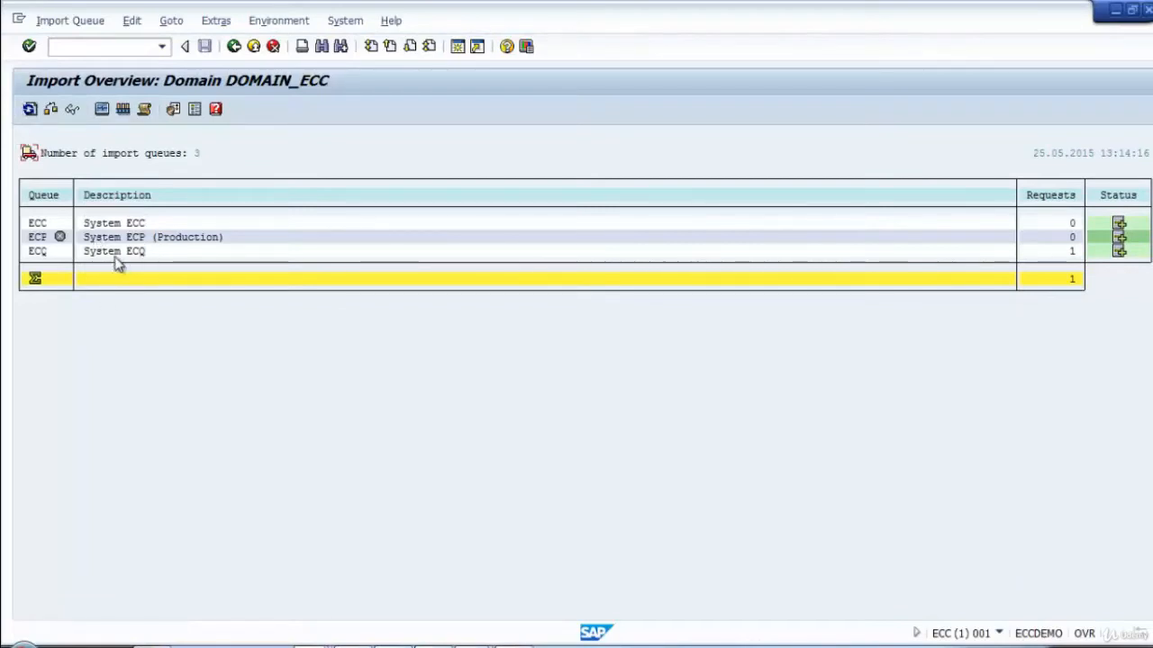
double_click(45, 256)
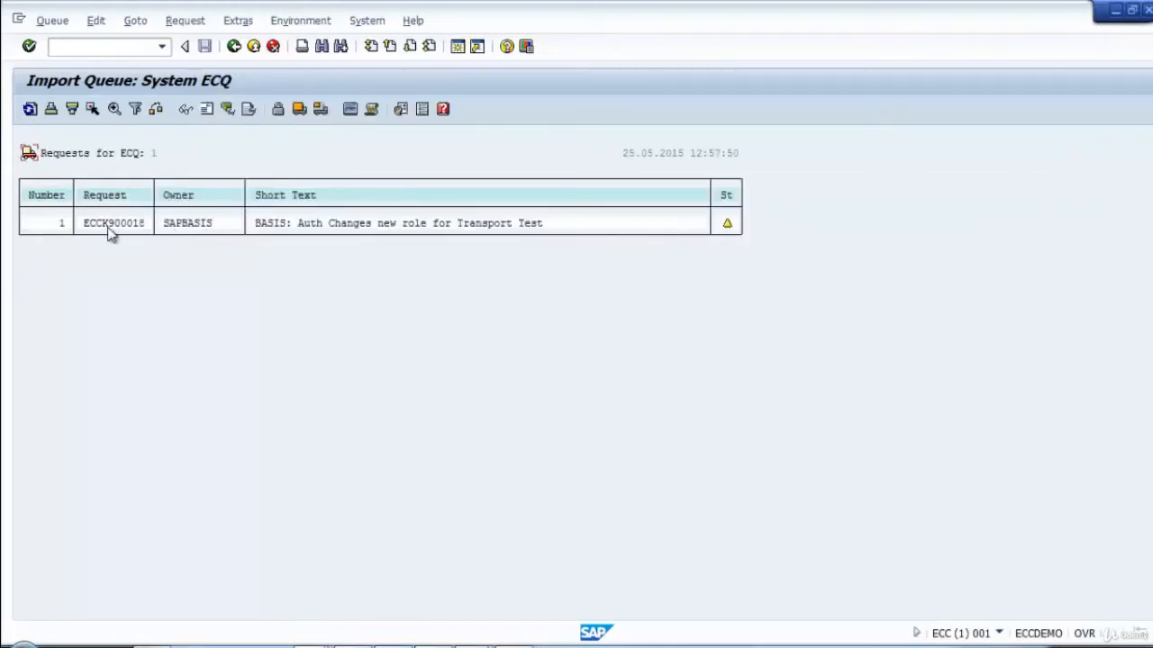
left_click(30, 109)
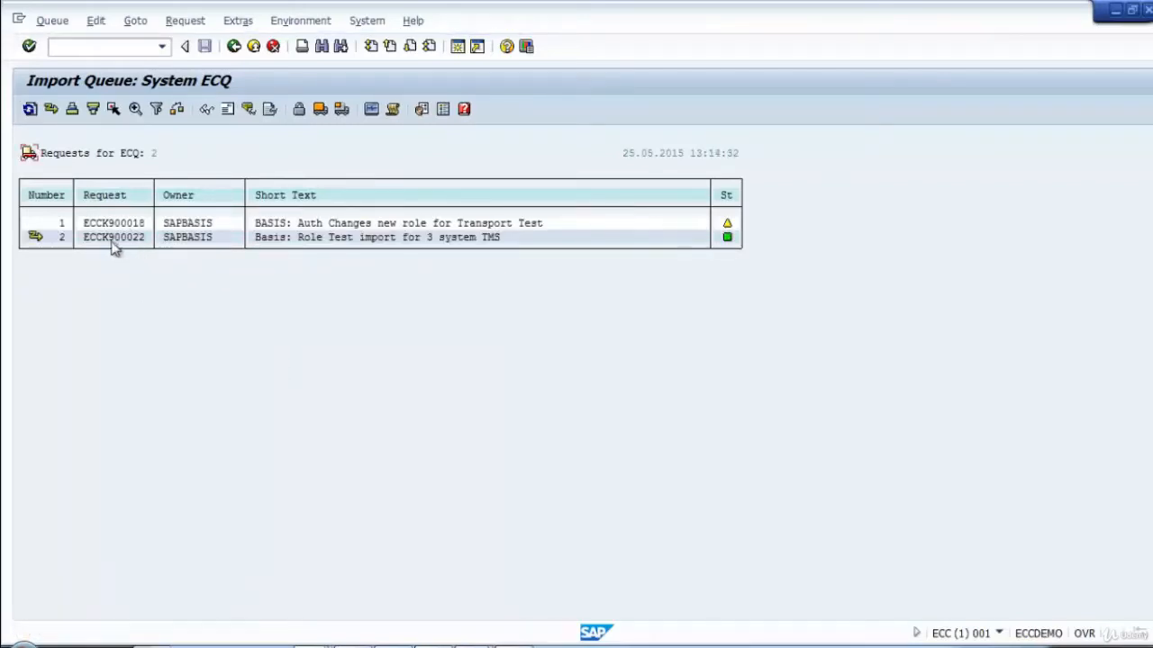
Transfer the transport files for request ECCK900022 into the ECQ import queue.
left_click(34, 237)
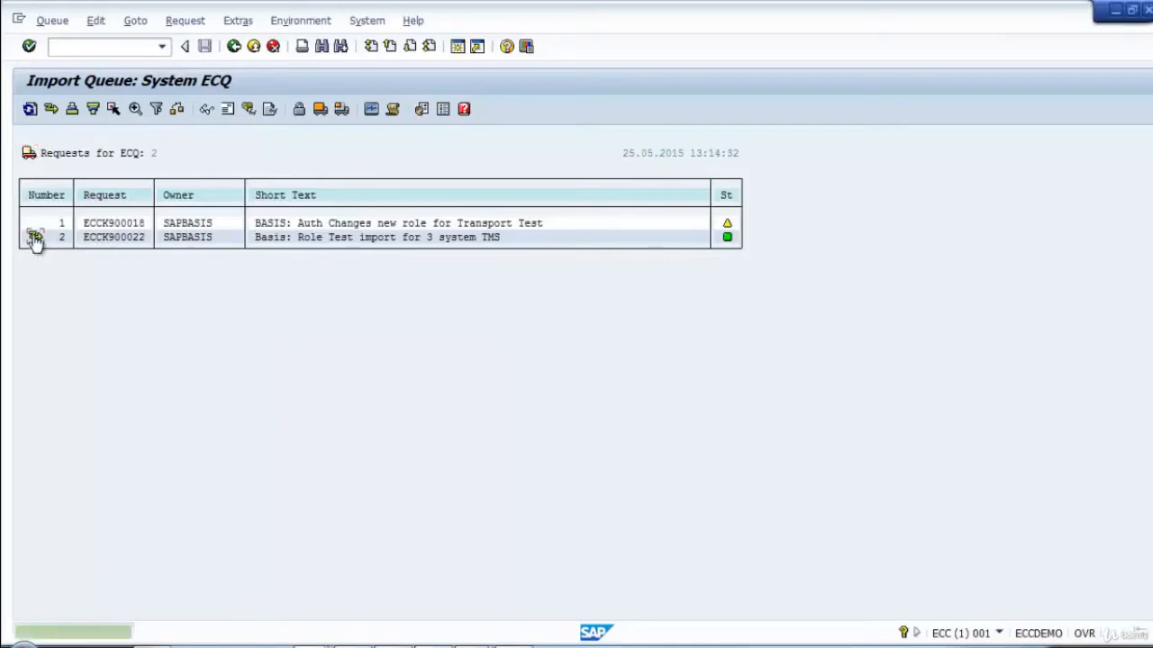
left_click(30, 109)
left_click(50, 109)
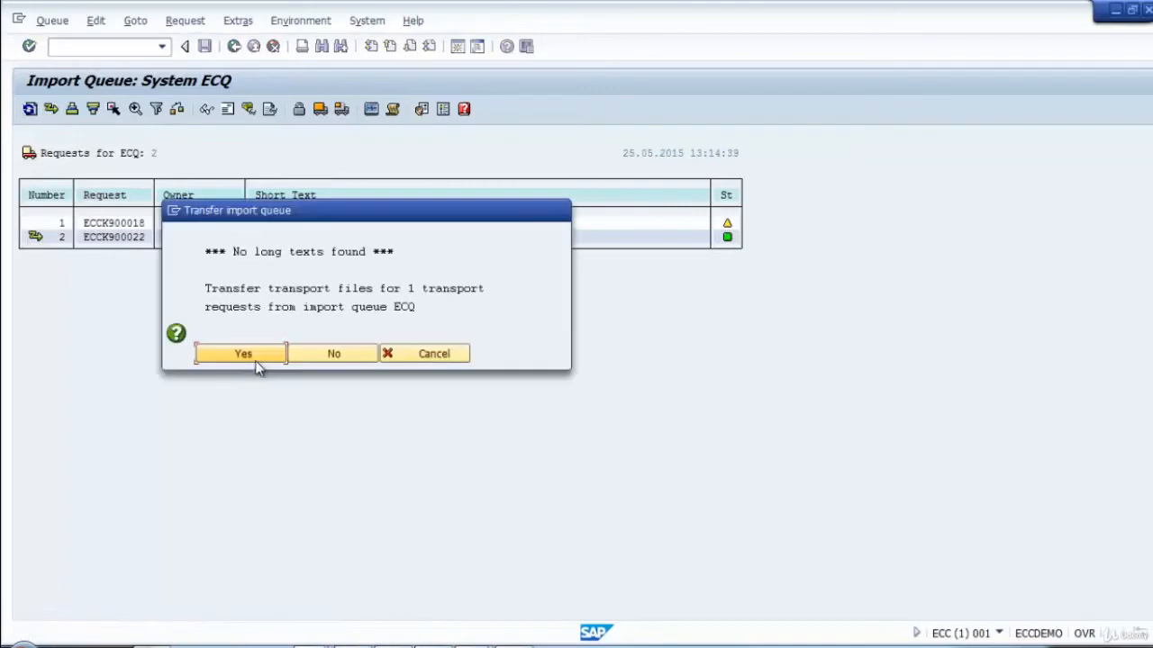
left_click(256, 356)
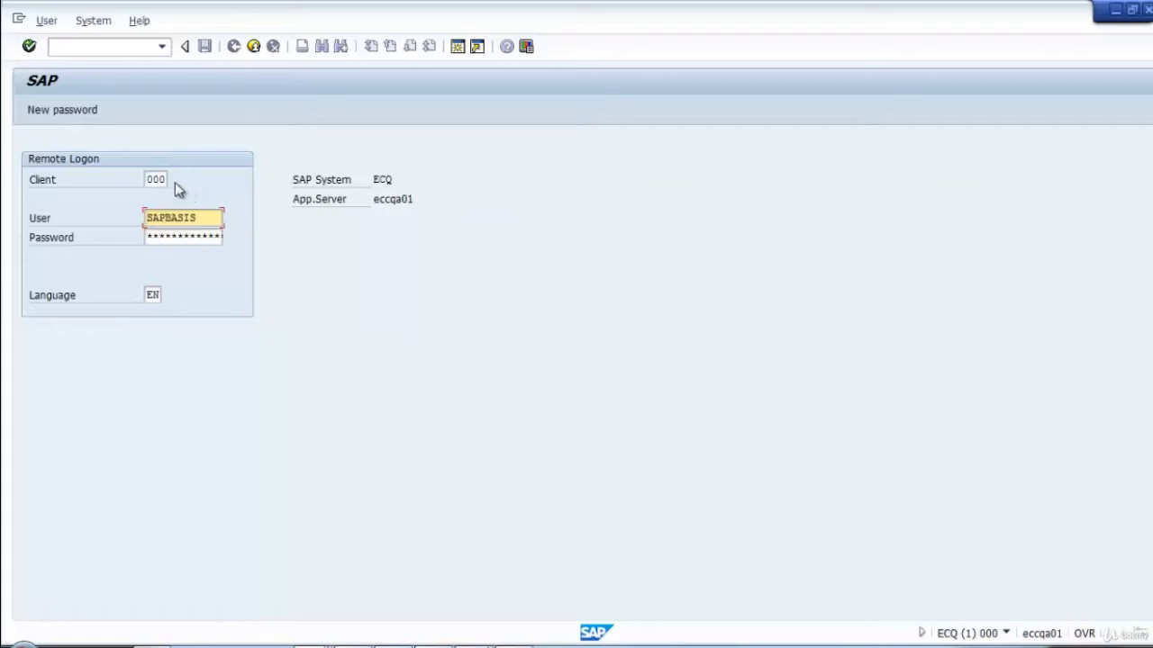
Set the user to sap* for the remote logon to ECQ client 000 and move on to the password field.
left_click(149, 180)
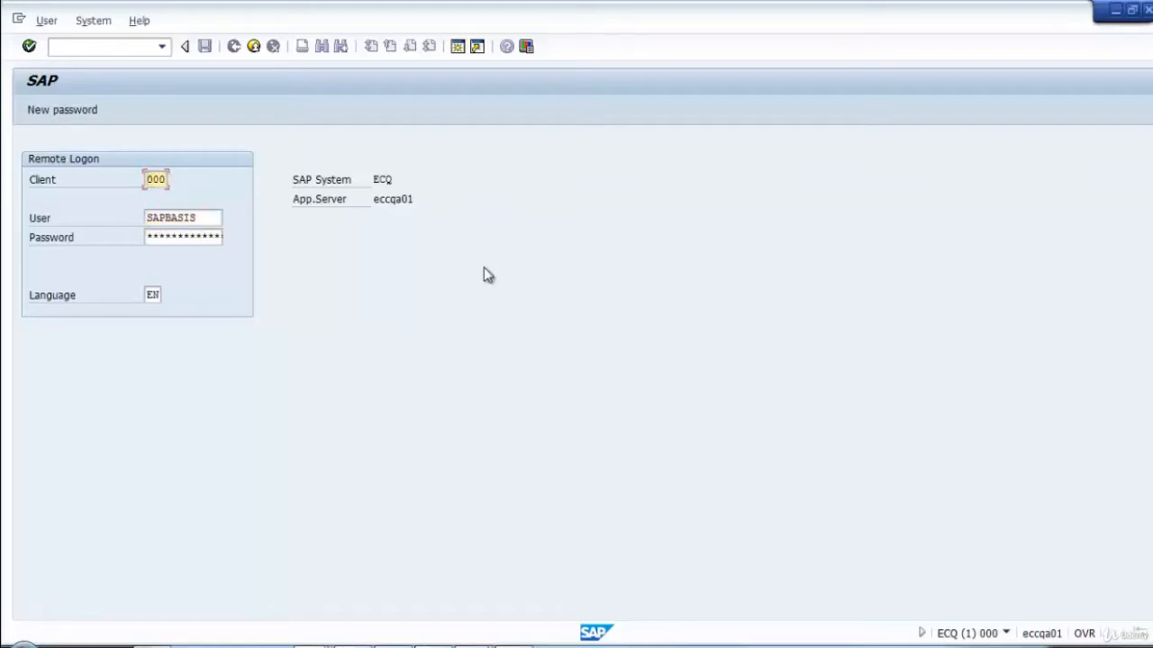
left_click_drag(207, 217, 3, 210)
type("sap*")
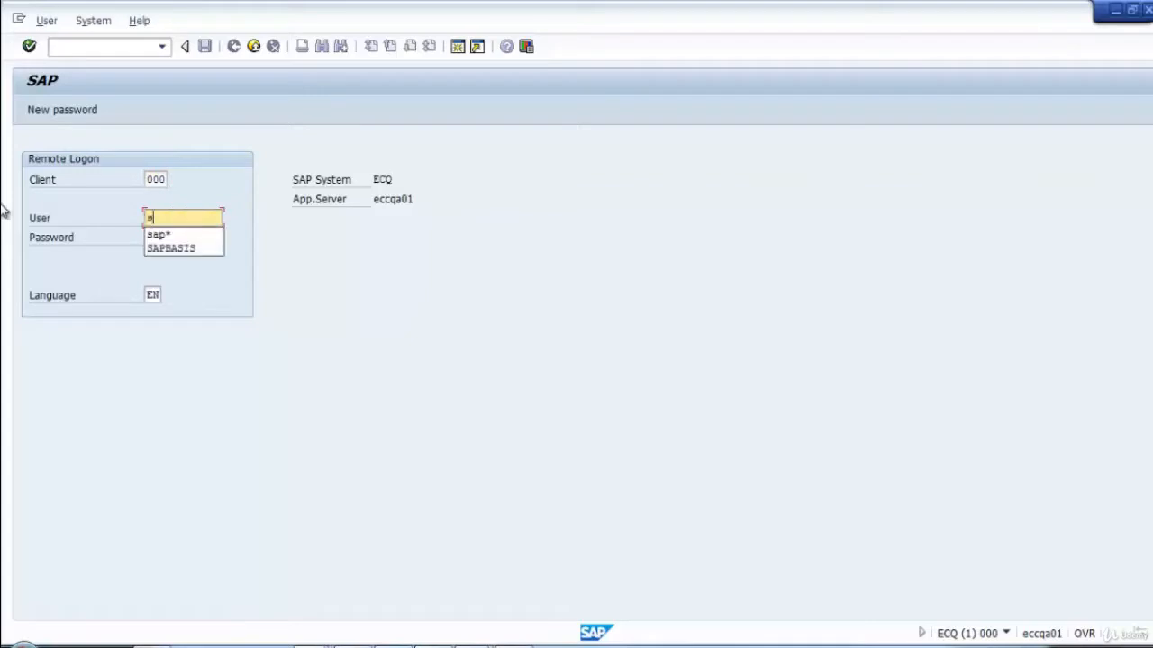
key("Tab")
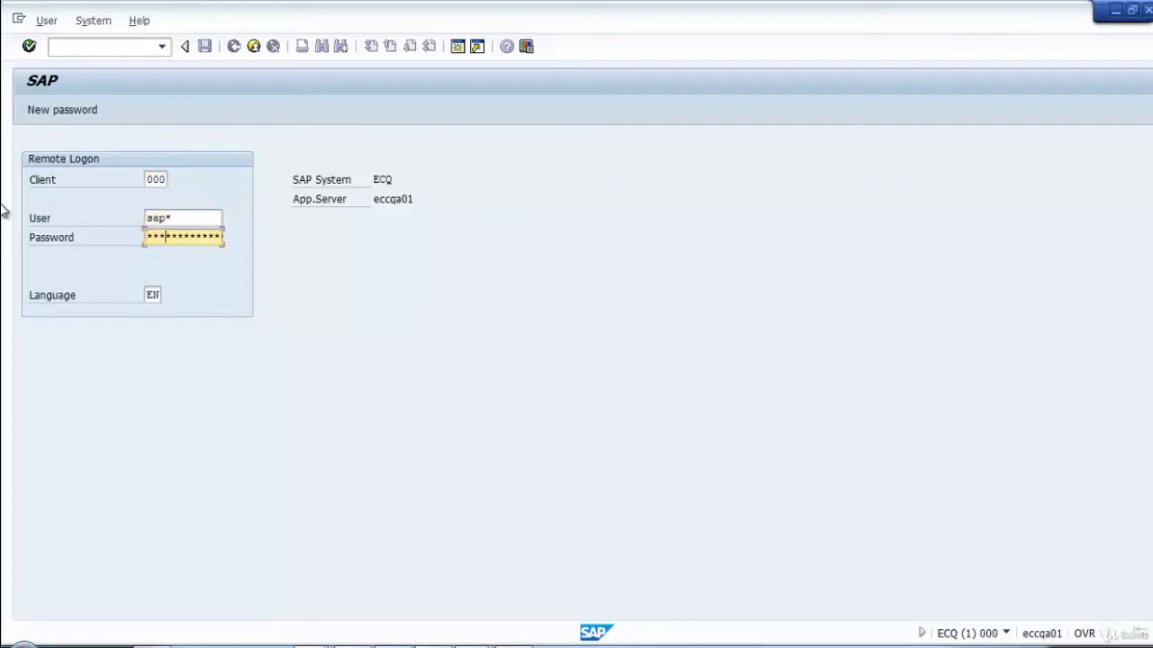
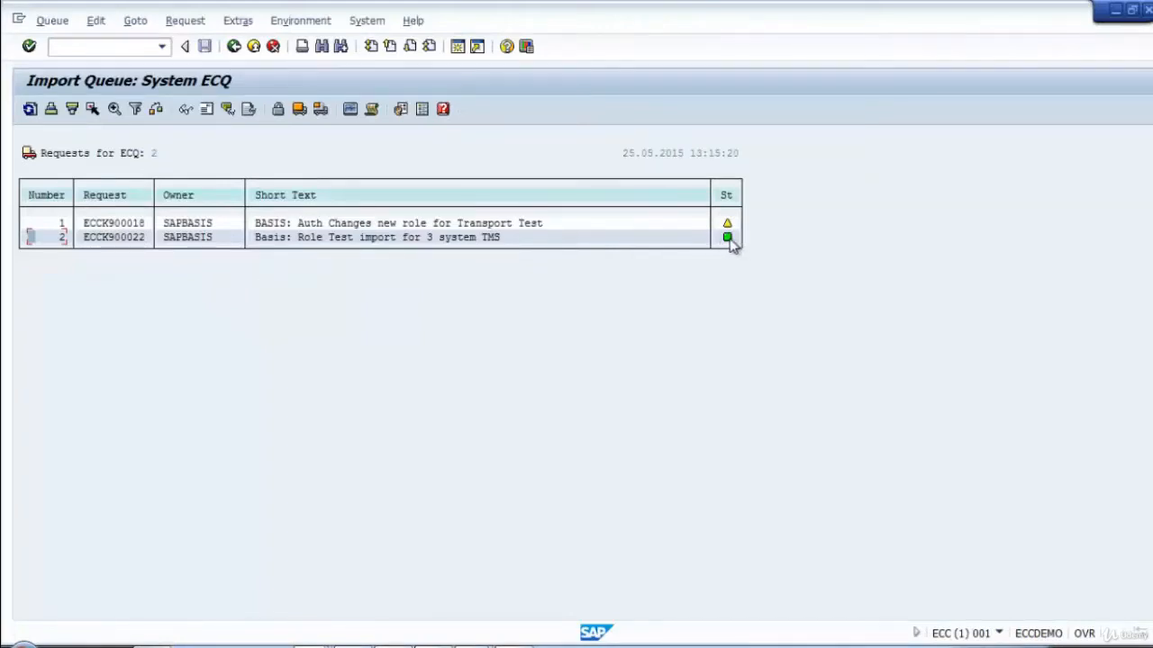
Enable the source client and return code display in the settings of the ECQ import queue.
mouse_move(732, 245)
left_click(401, 109)
left_click_drag(160, 147, 666, 176)
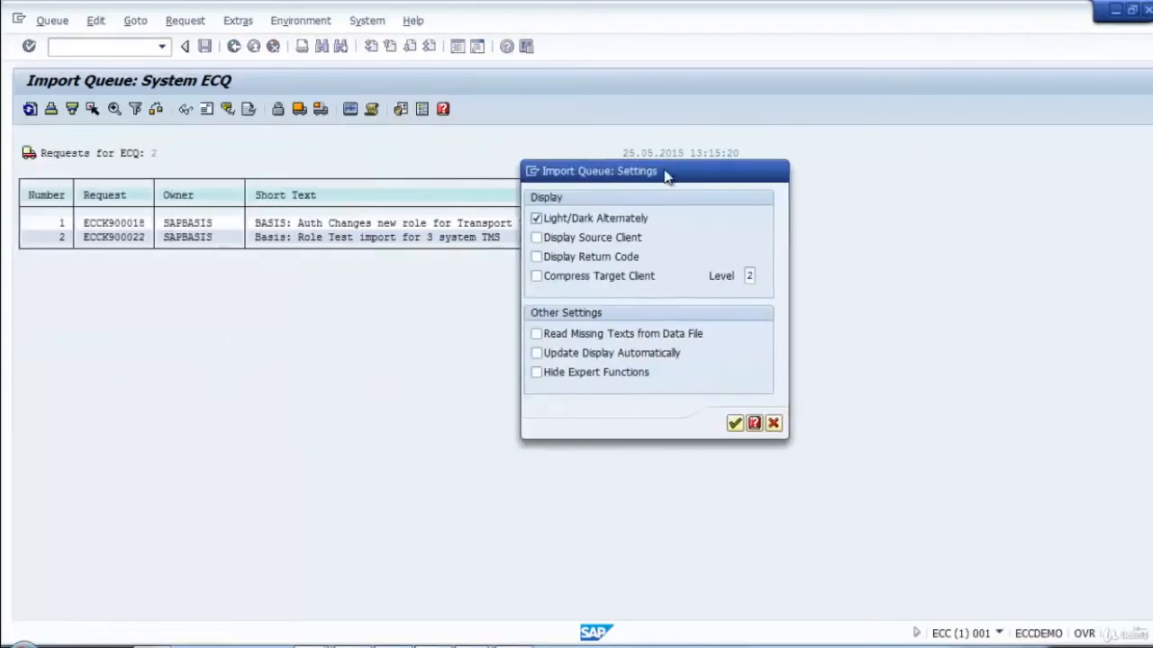
left_click(536, 237)
left_click(538, 258)
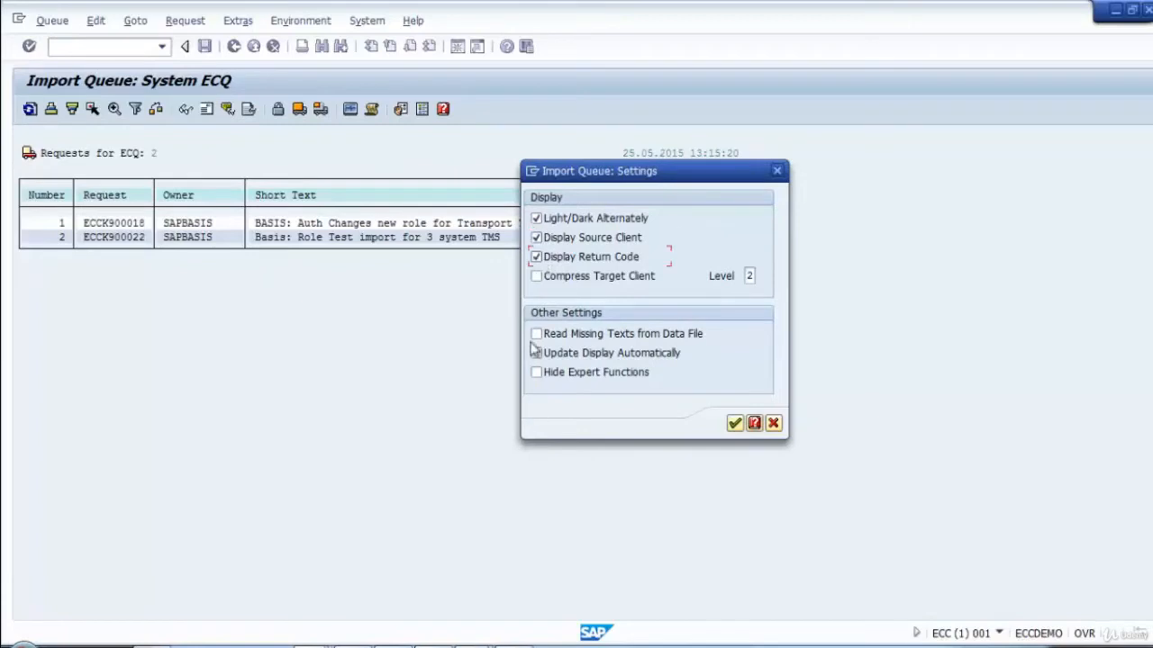
left_click(735, 425)
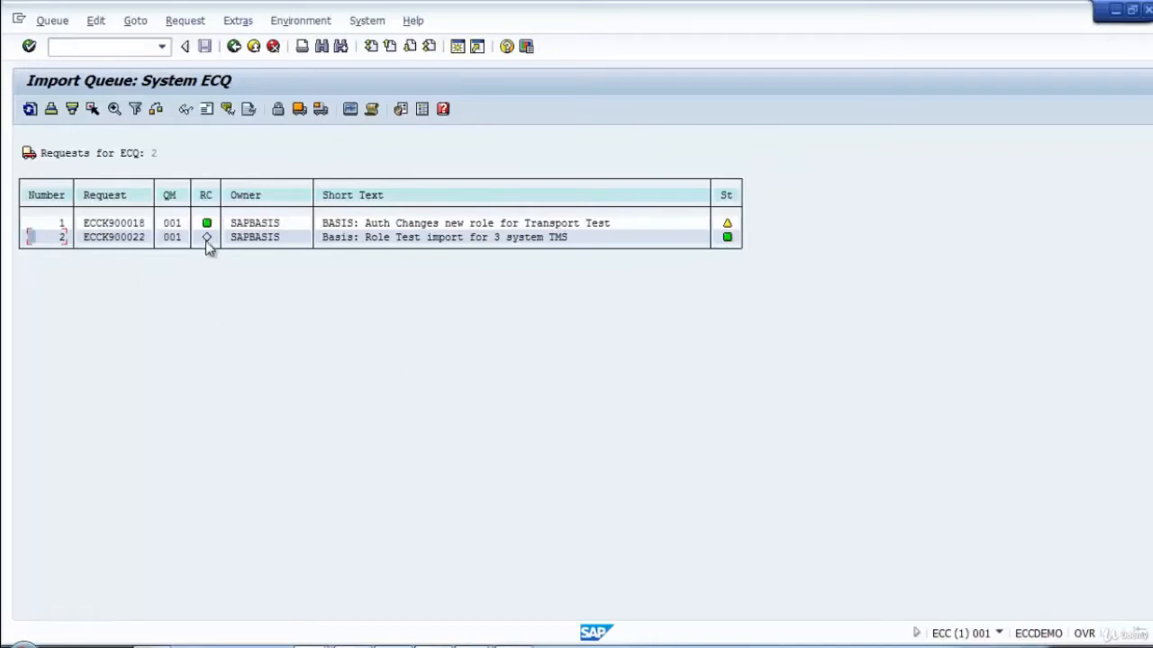
mouse_move(208, 230)
mouse_move(730, 224)
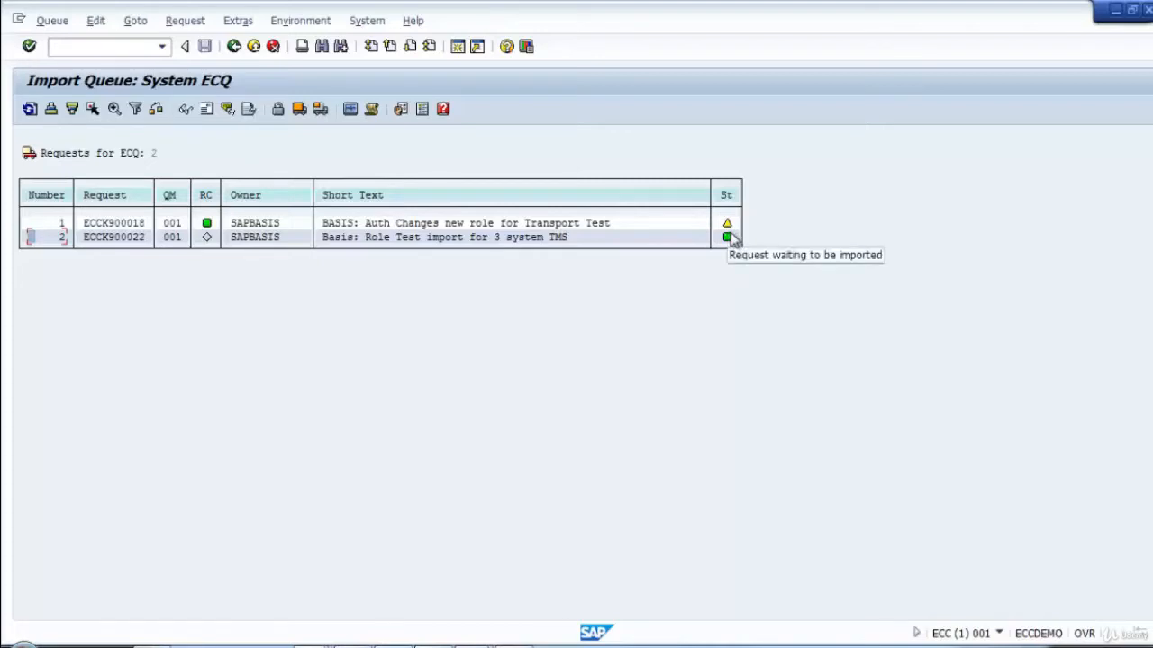
Import request ECCK900022 into system ECQ with target client 001 and an immediate start.
left_click(106, 240)
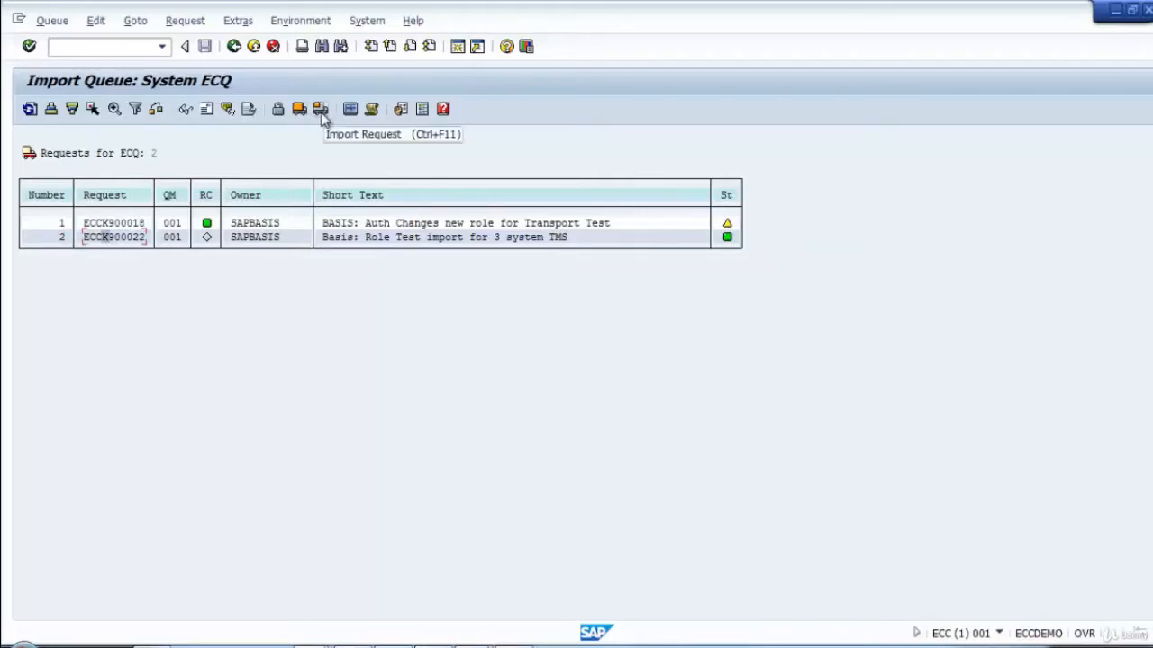
left_click(130, 237)
left_click(319, 110)
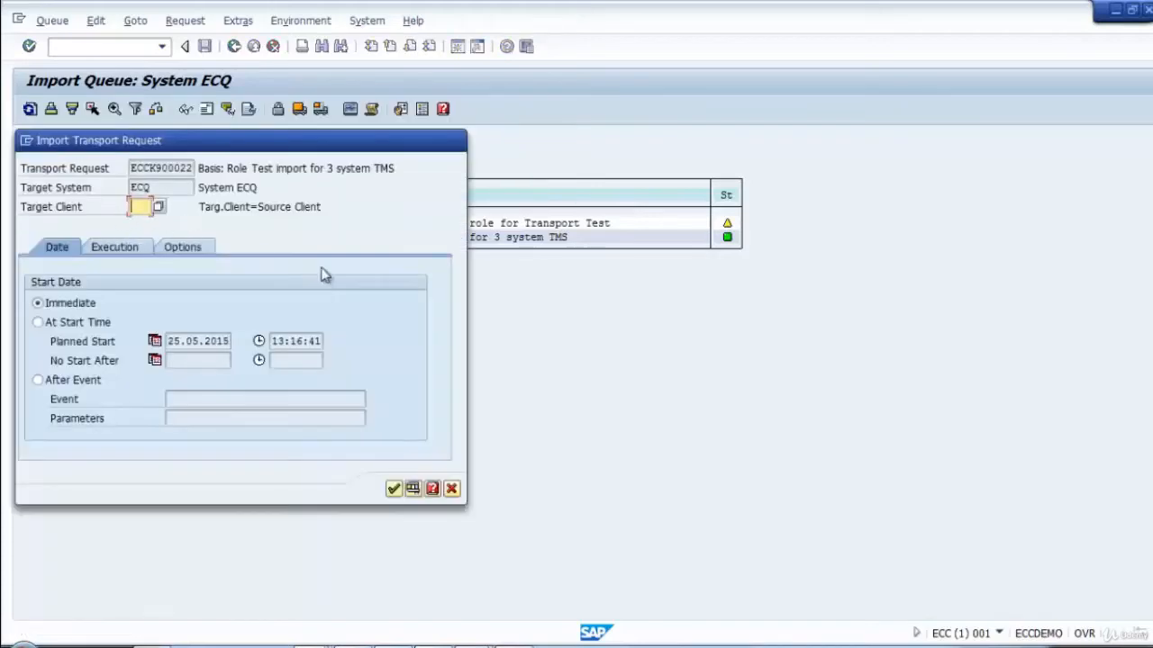
type("01")
key("BackSpace")
key("BackSpace")
type("01")
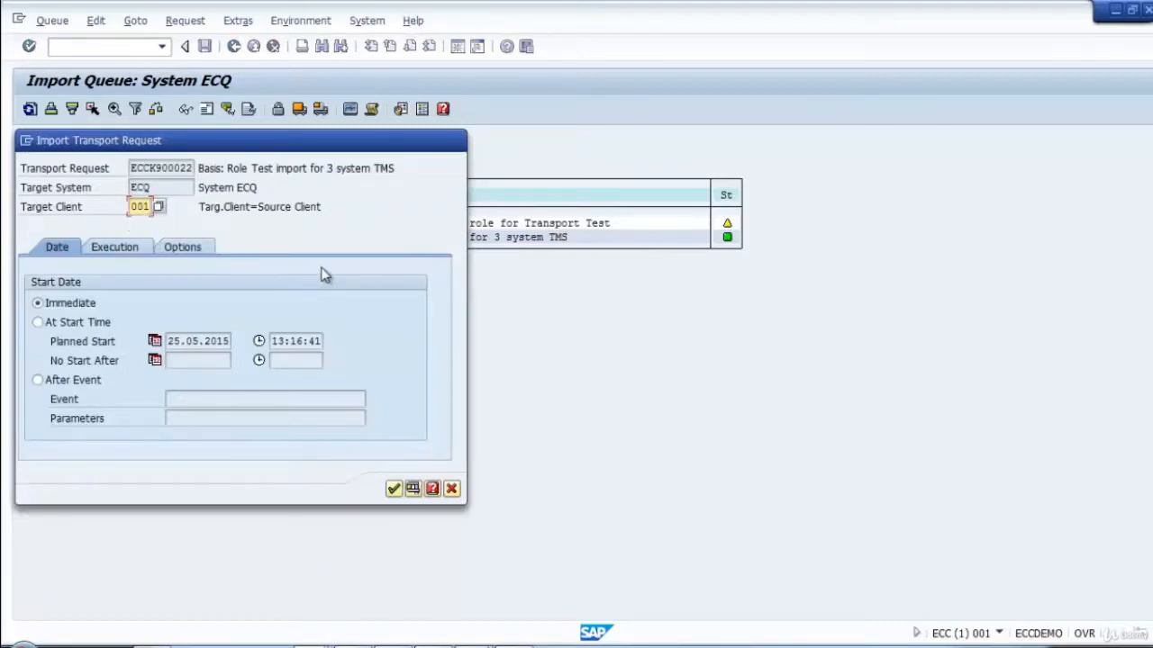
left_click(395, 488)
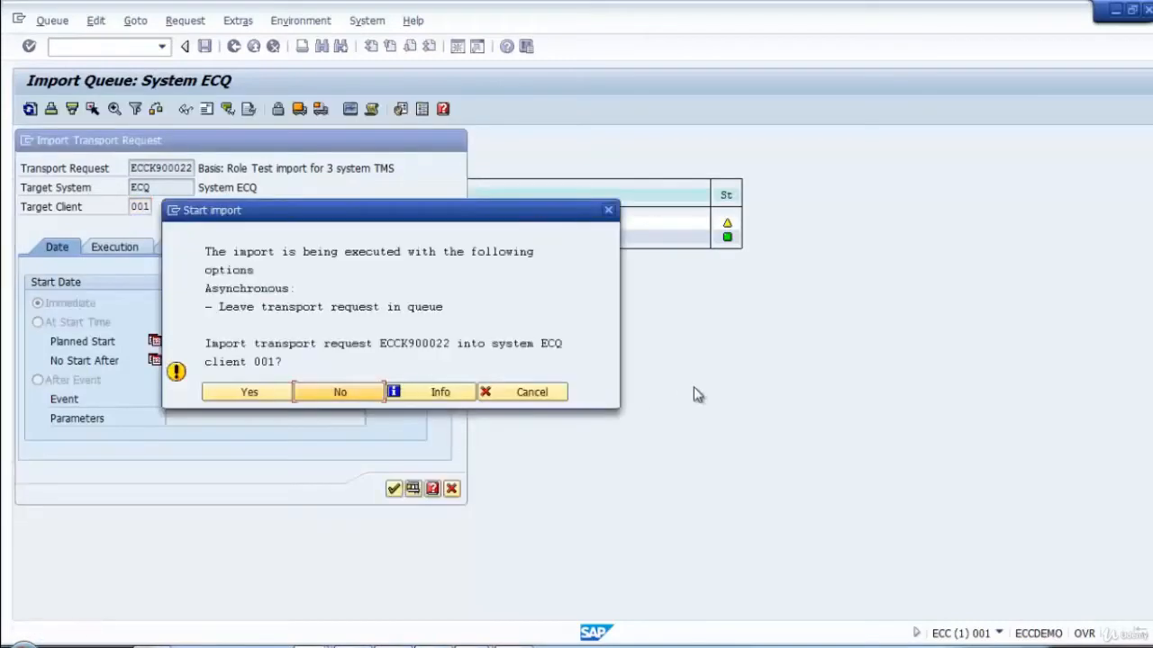
left_click(249, 391)
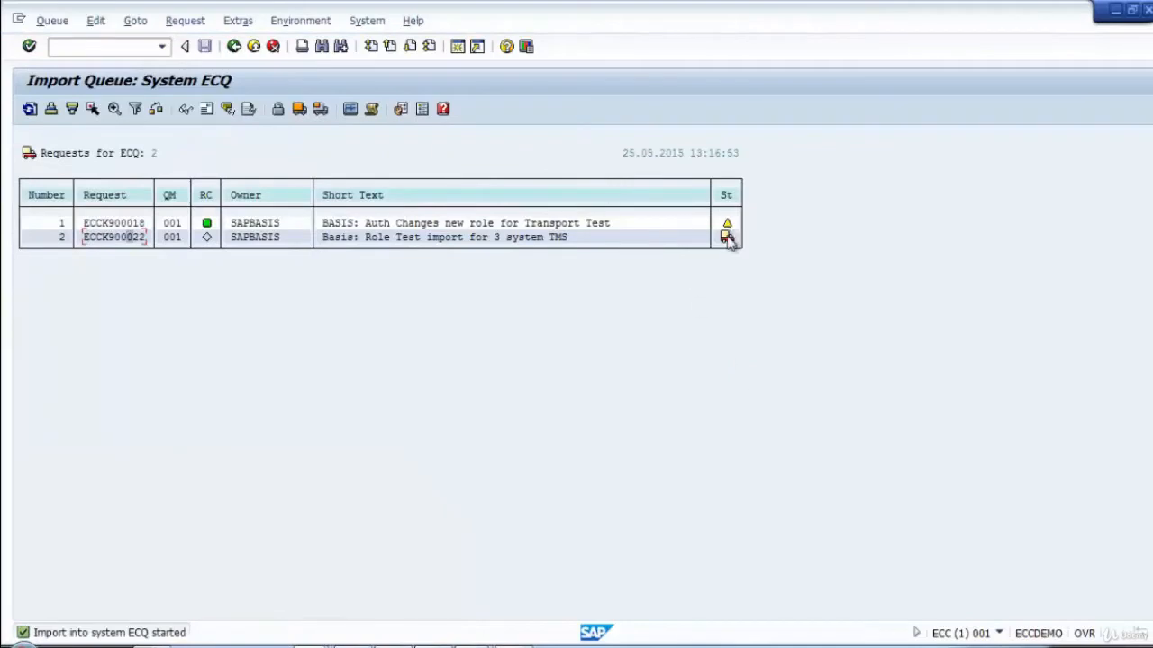
Refresh the ECQ import queue, and open and refresh the transport logs of request ECCK900022 to check the import steps.
mouse_move(726, 243)
left_click(29, 110)
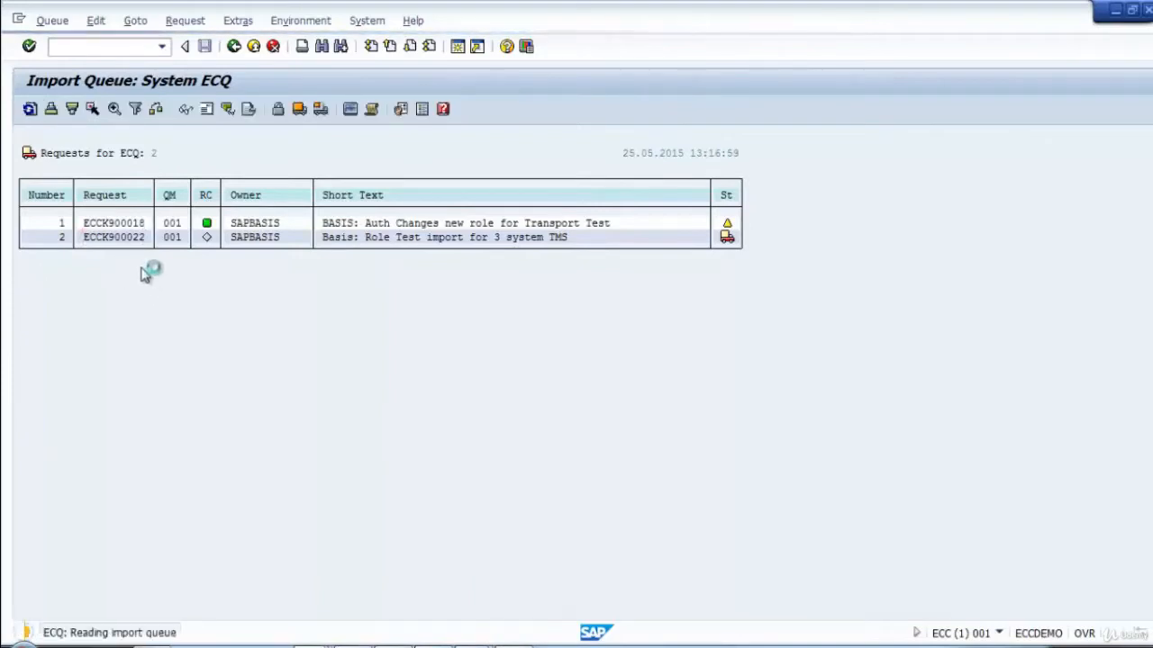
left_click(129, 238)
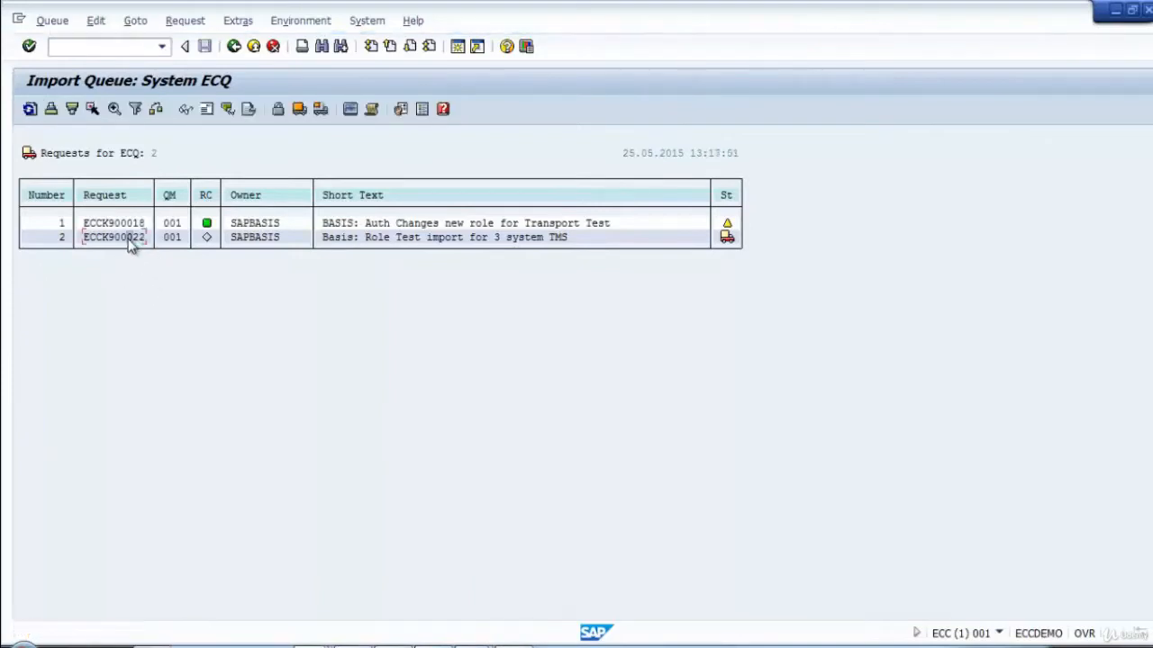
left_click(249, 109)
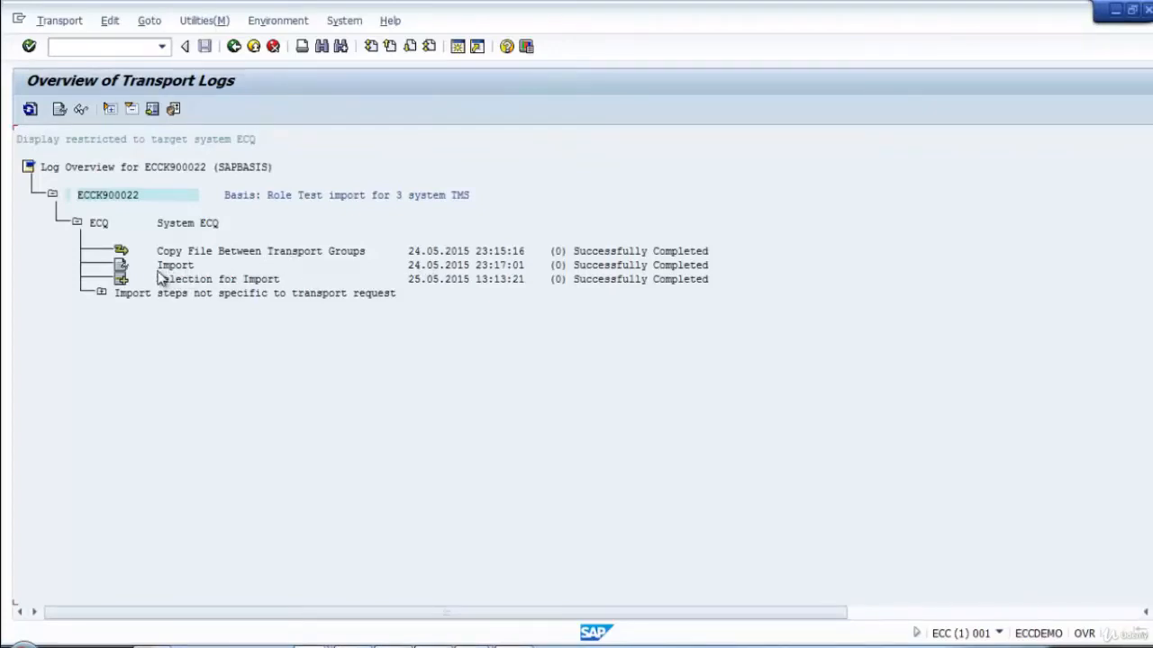
left_click(30, 109)
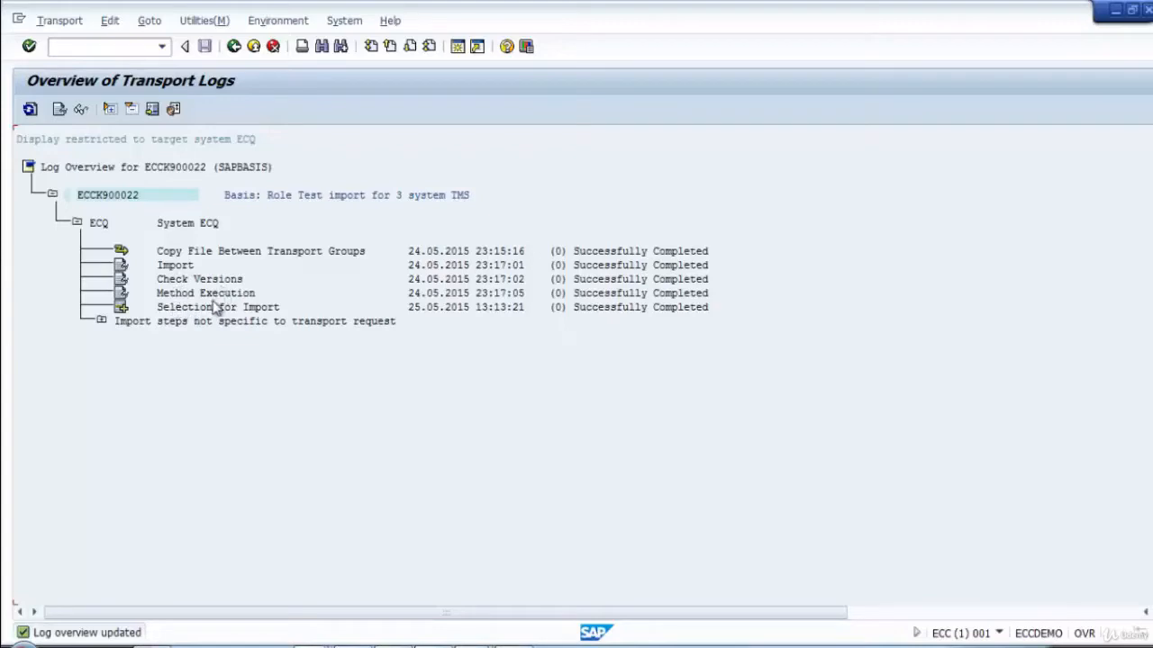
left_click(29, 109)
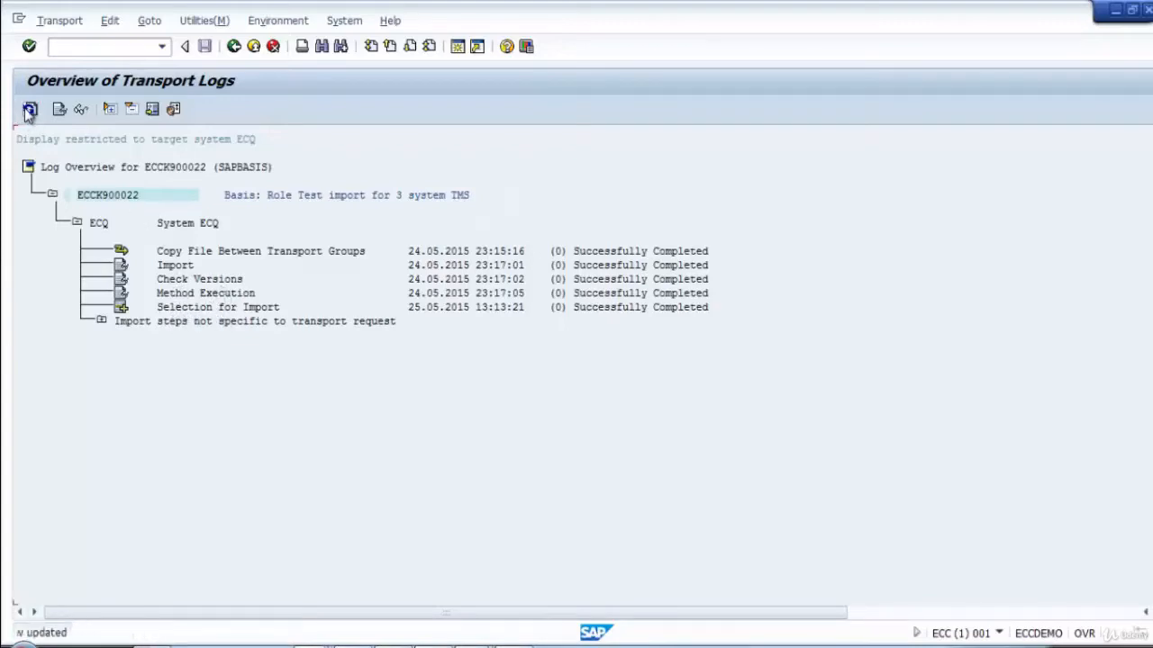
Return to the ECQ import queue and refresh it to check the return code and status of request ECCK900022.
left_click(233, 46)
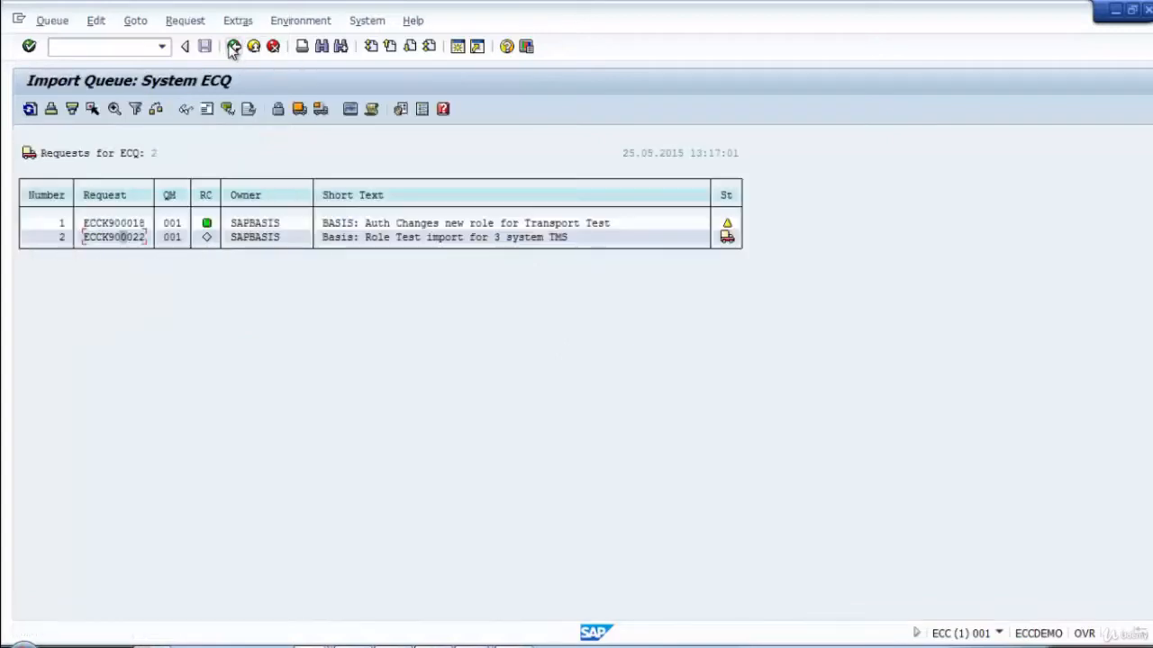
left_click(29, 109)
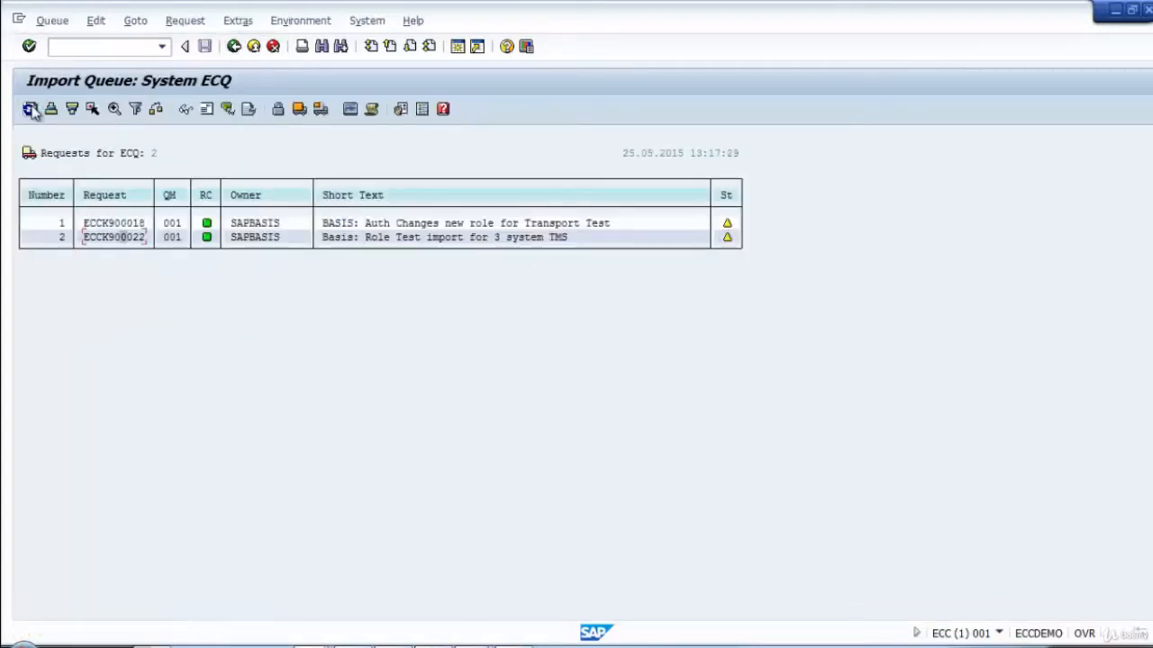
mouse_move(732, 243)
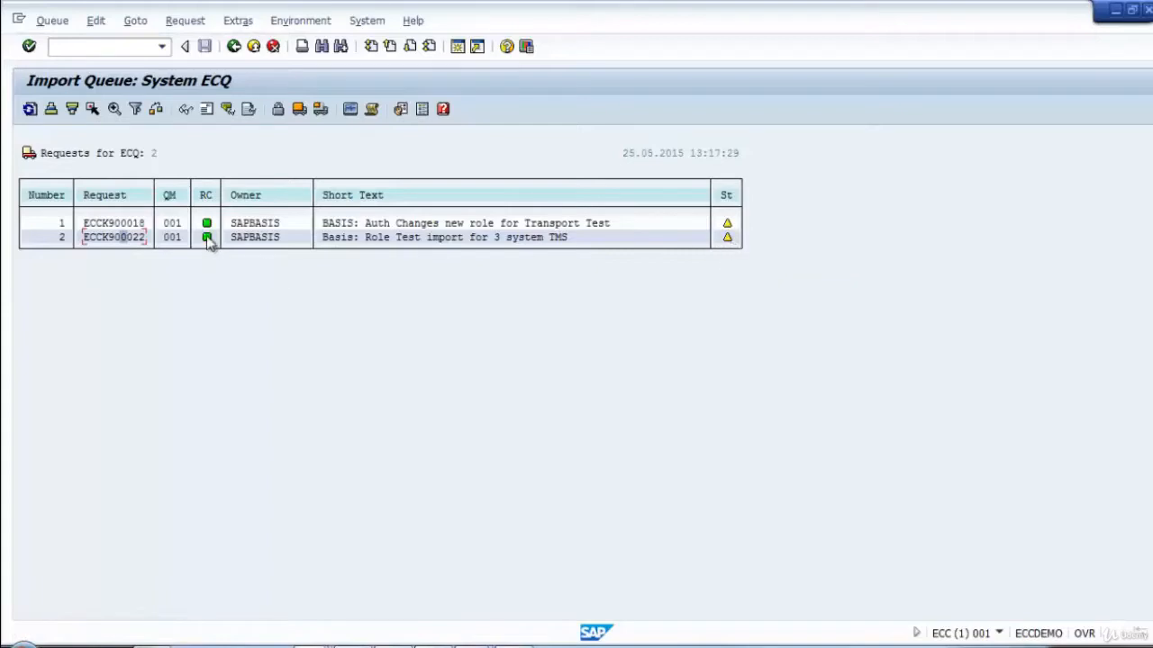
mouse_move(208, 243)
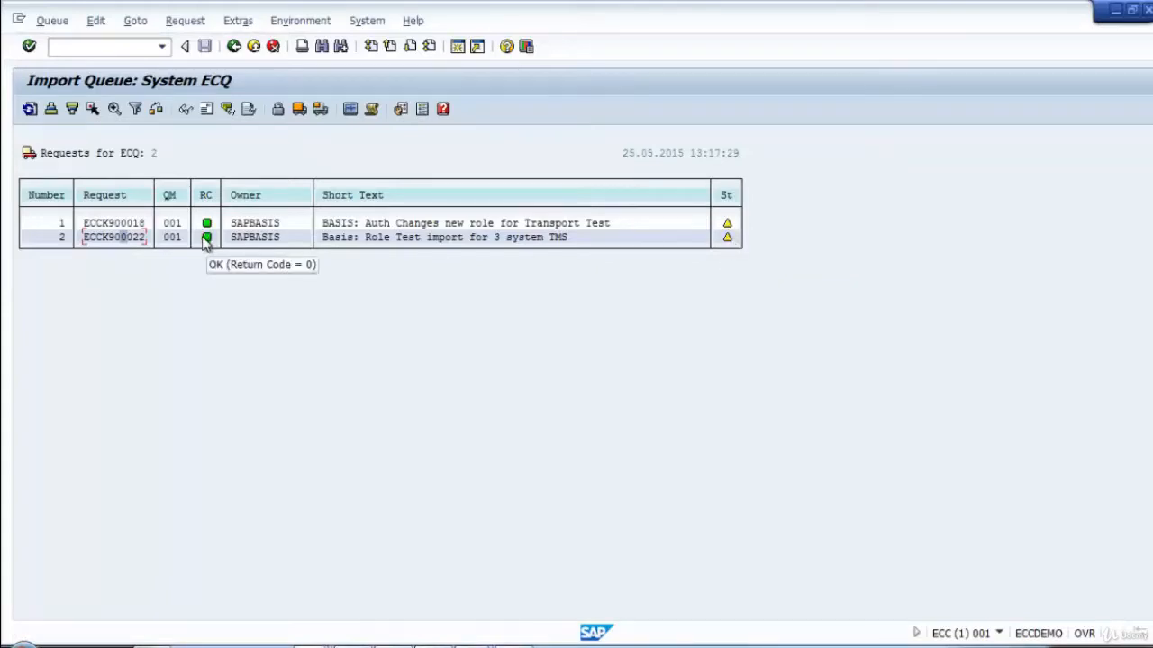
Review the ECQ import queue from the import overview, and open and refresh the ECP import queue to look for request ECCK900022.
left_click(234, 47)
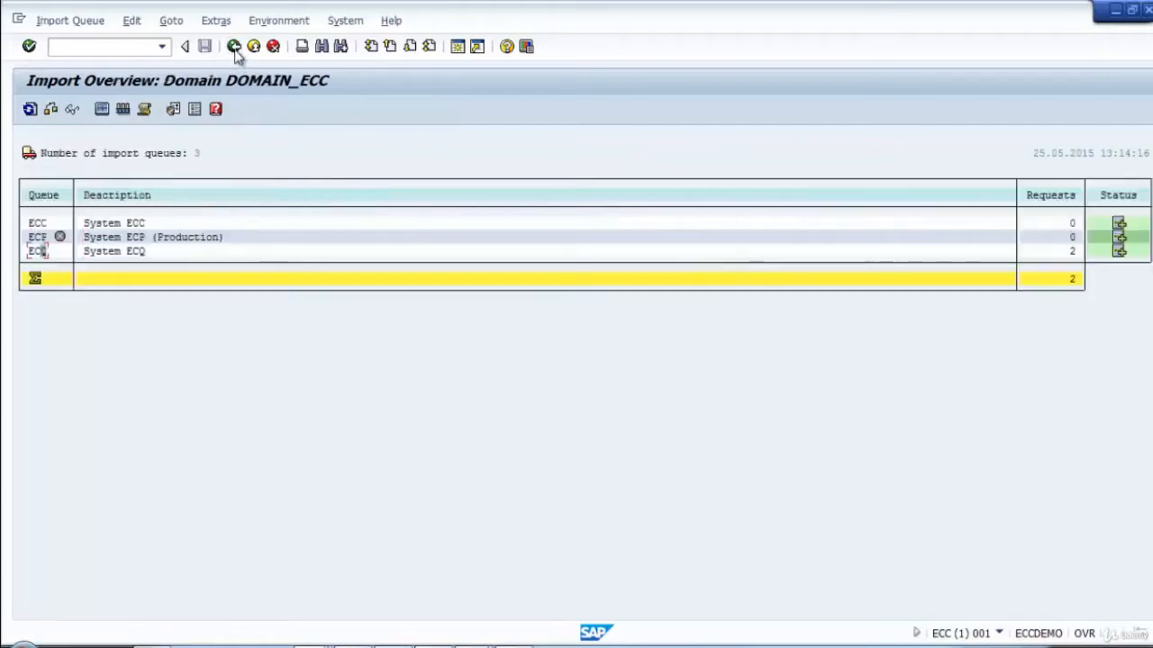
double_click(43, 254)
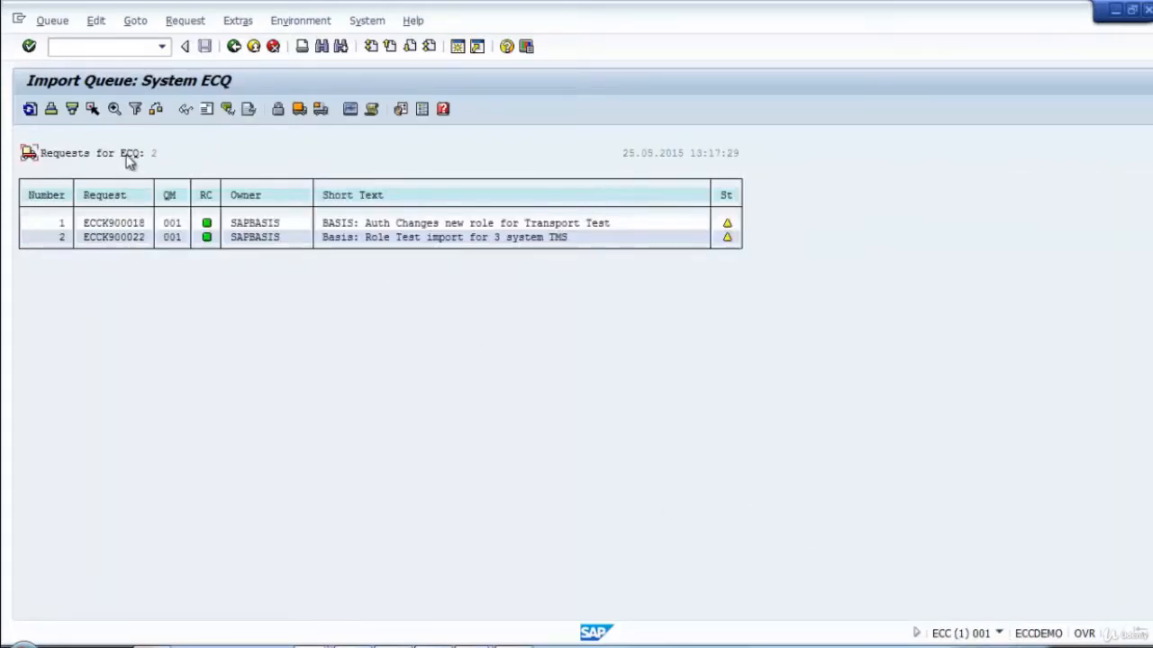
left_click(234, 48)
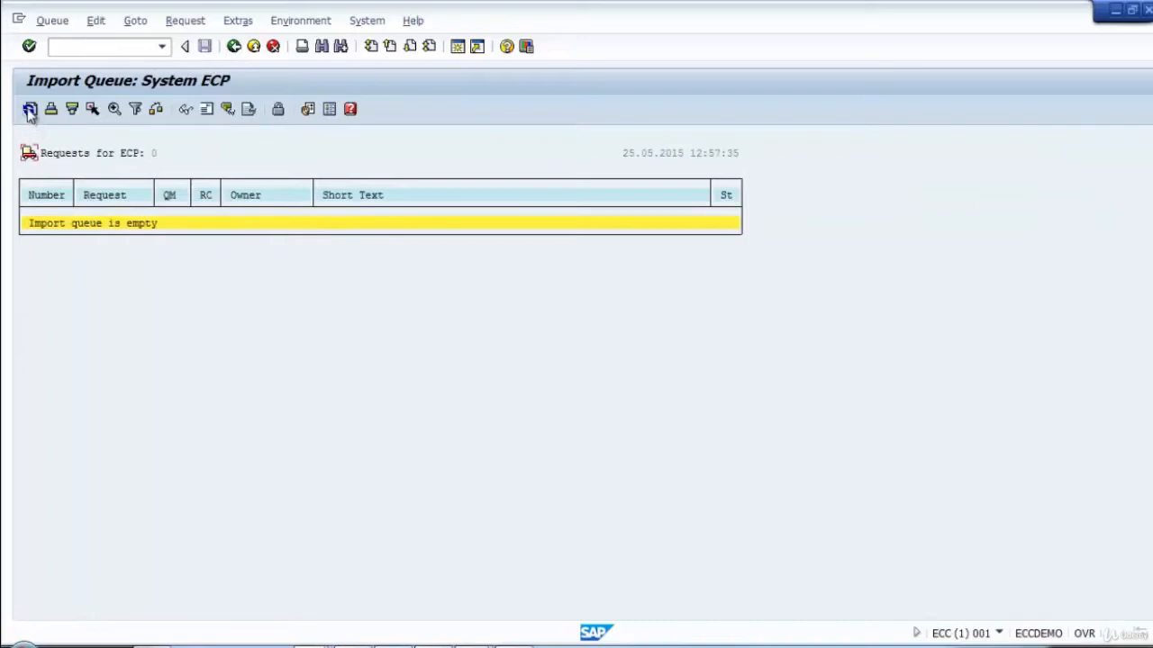
left_click(29, 110)
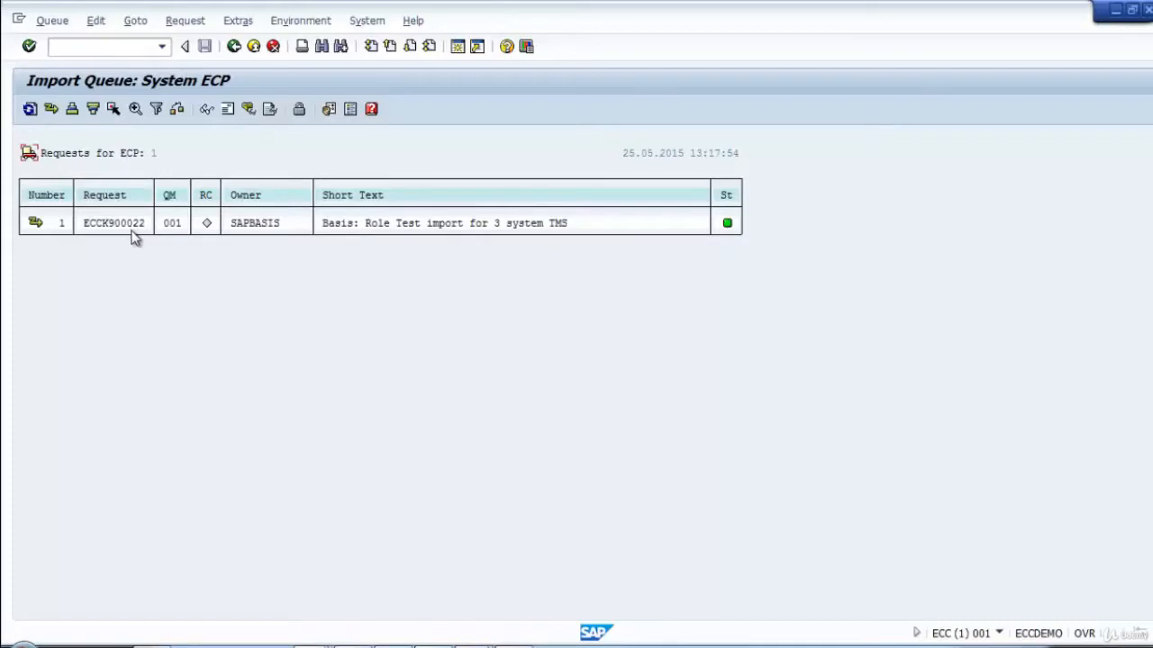
Return to the import overview, refresh it, and go back to the Transport Management System start screen.
left_click(233, 46)
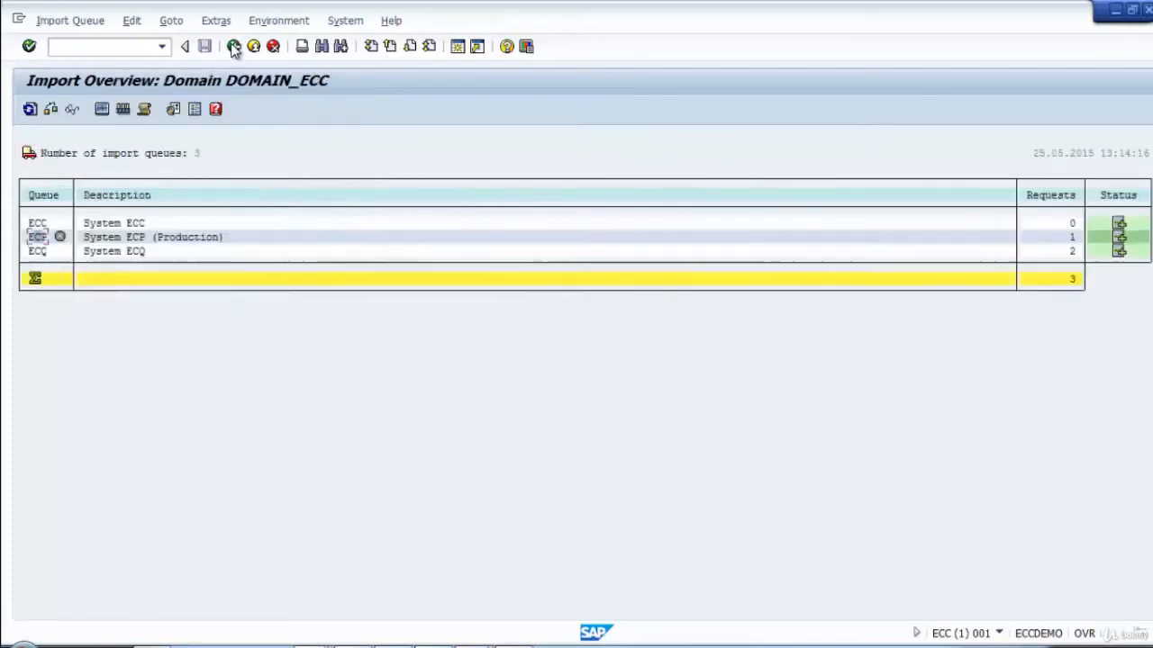
left_click(31, 109)
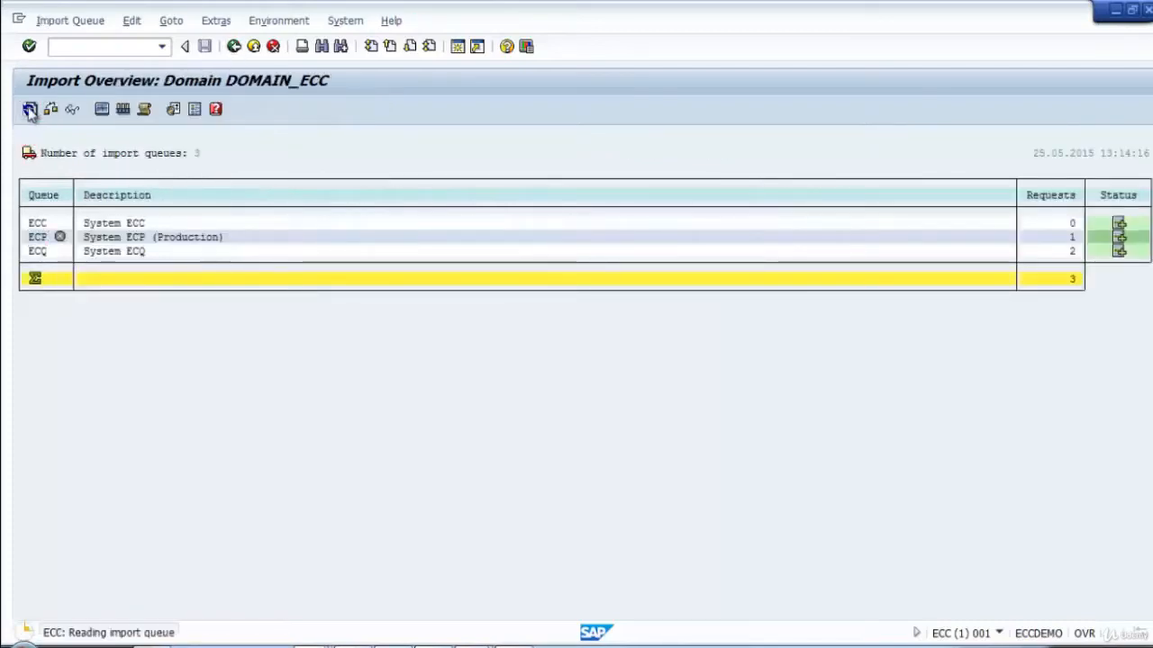
left_click(233, 46)
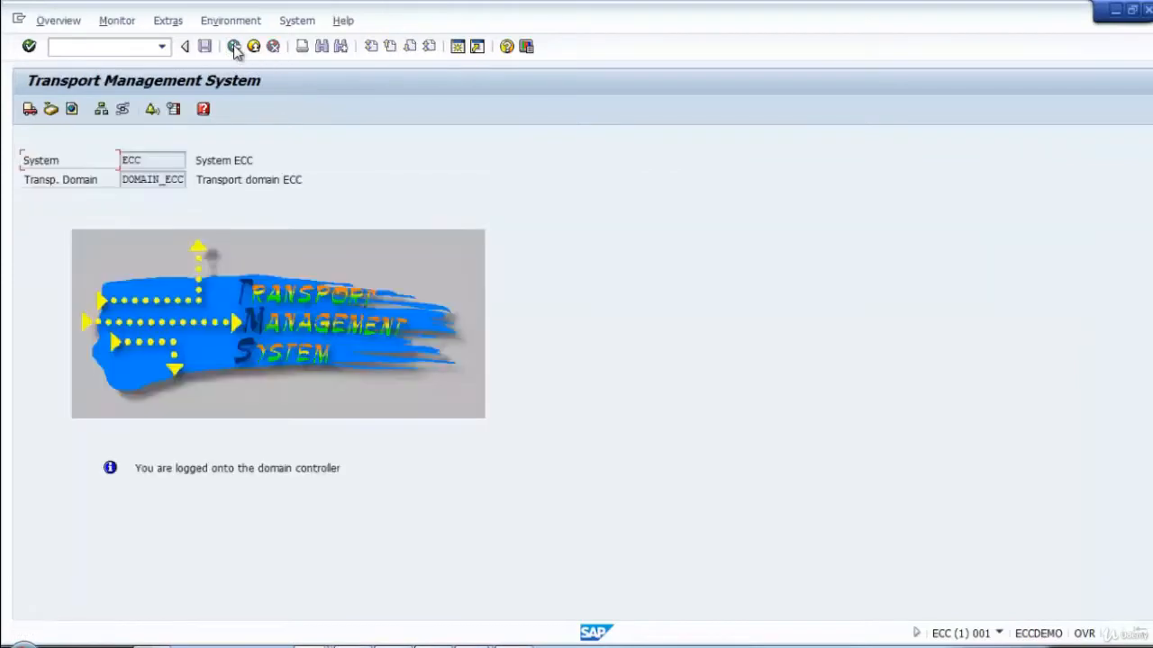
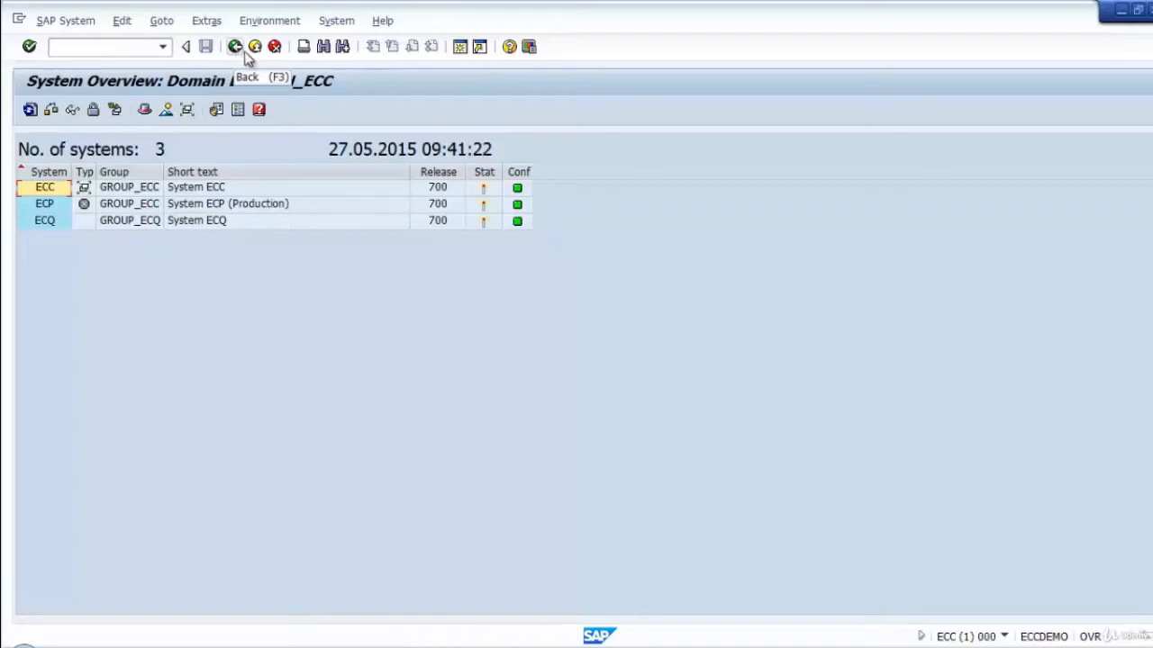
Leave the system overview, examine the active transport routes between ECC, ECQ and ECP, and return to the Transport Management System start screen.
left_click(237, 47)
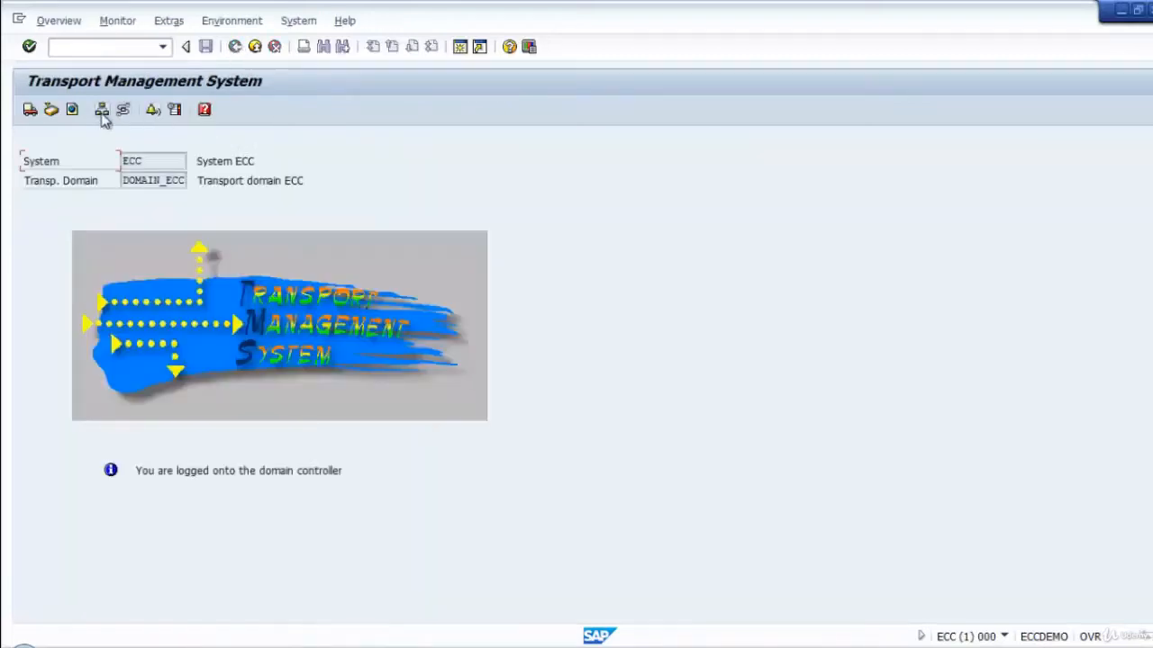
left_click(122, 109)
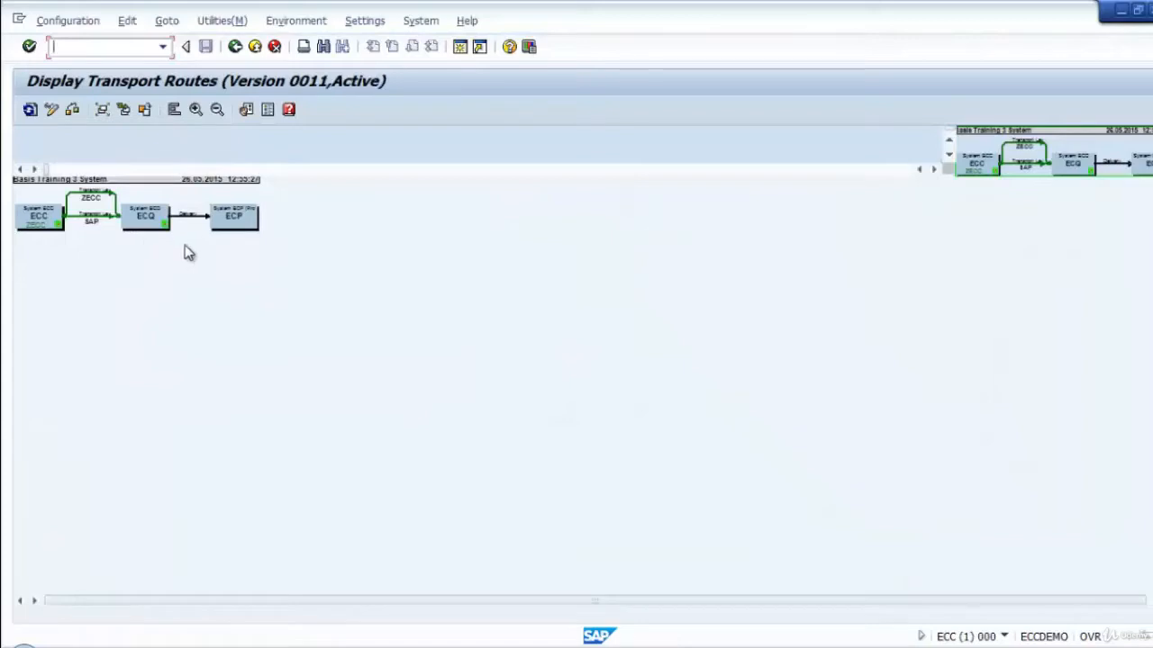
left_click(234, 46)
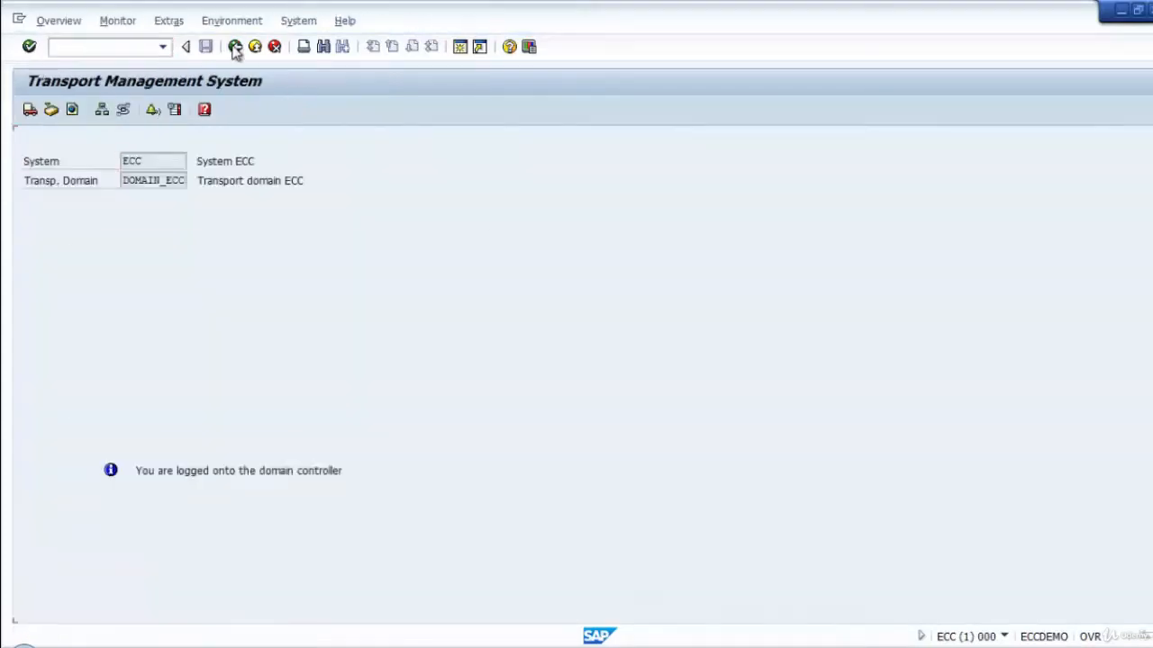
Start configuring a new virtual system from the system overview and enter EQ1 as its system ID.
left_click(101, 112)
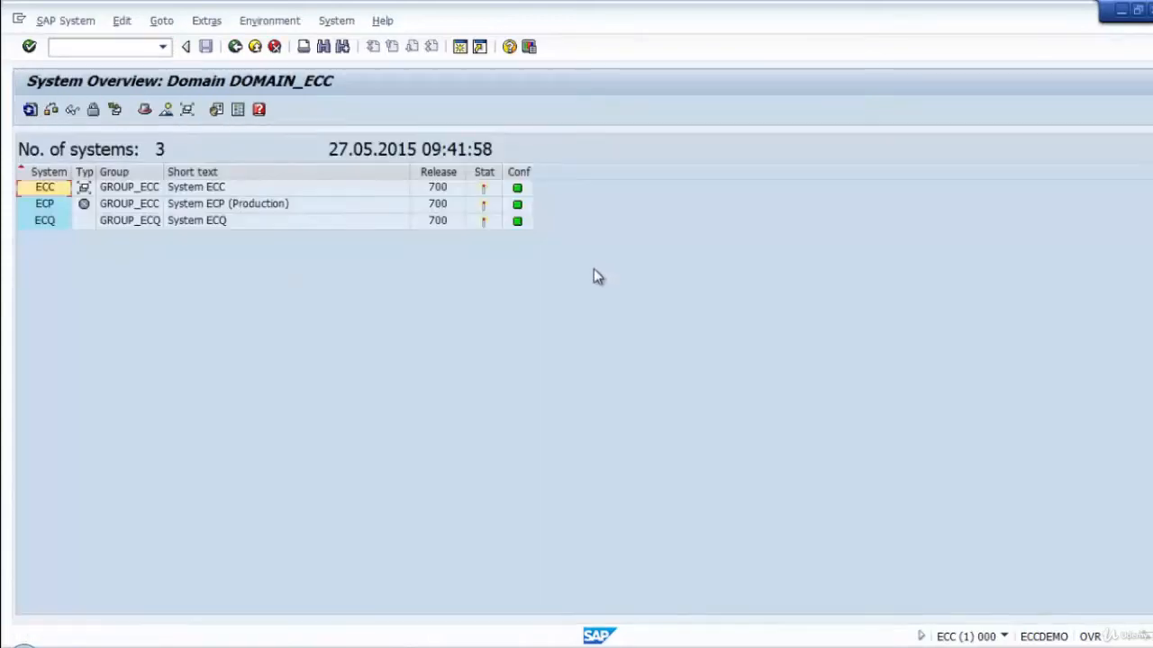
left_click(45, 22)
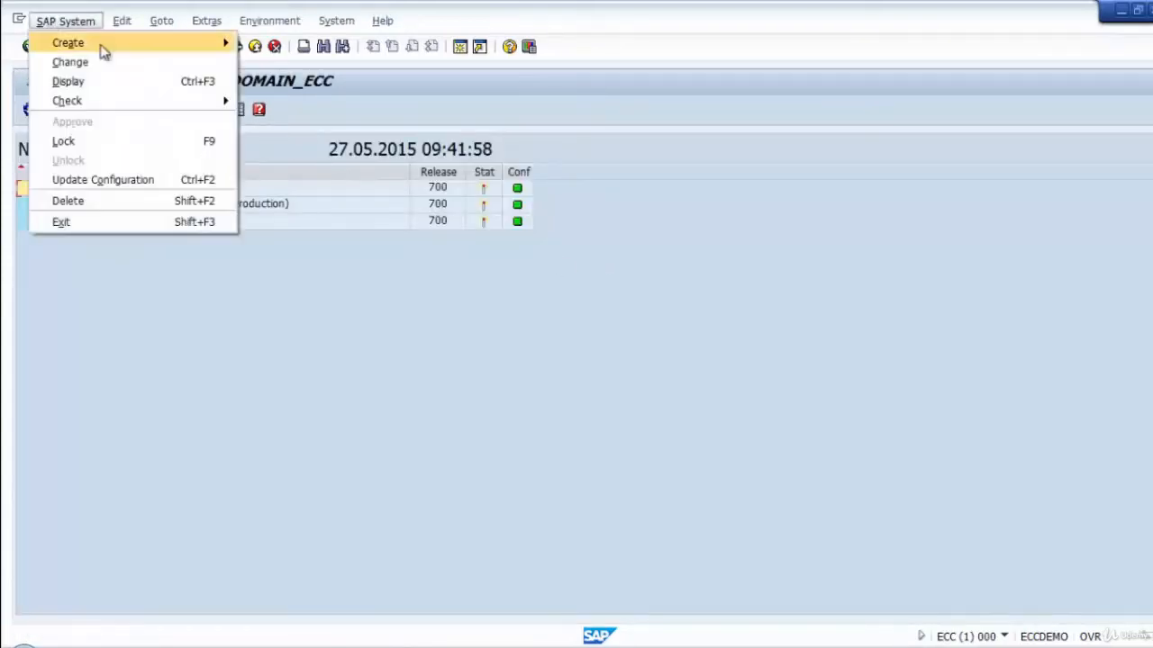
mouse_move(105, 52)
left_click(301, 43)
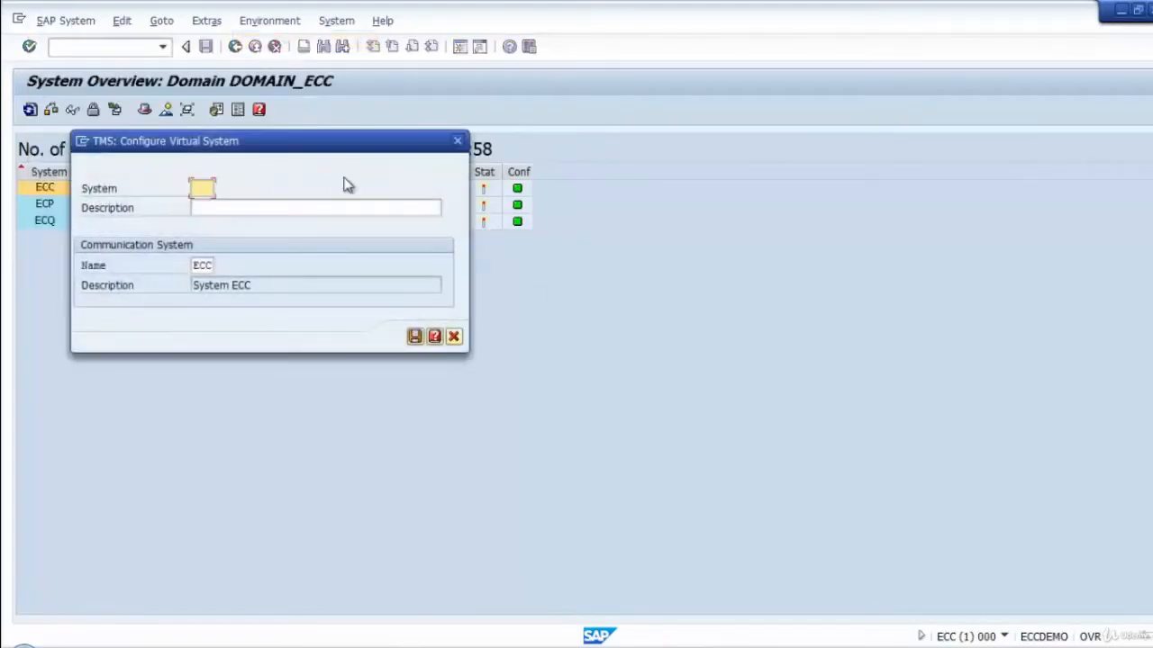
left_click_drag(309, 153, 518, 207)
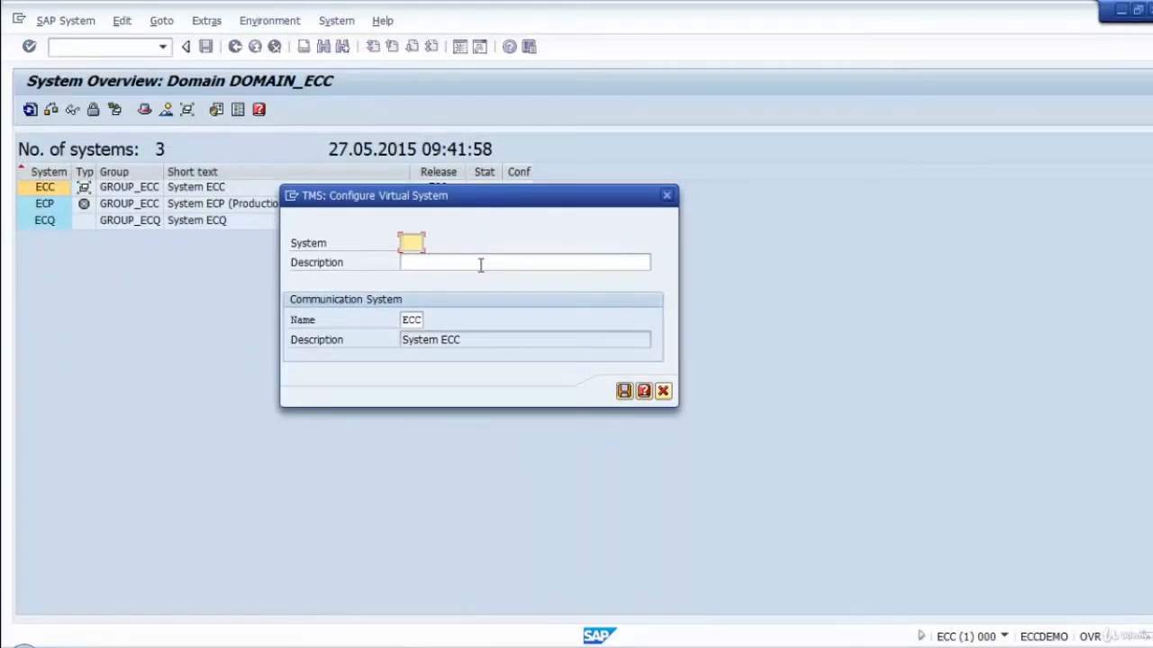
type("E")
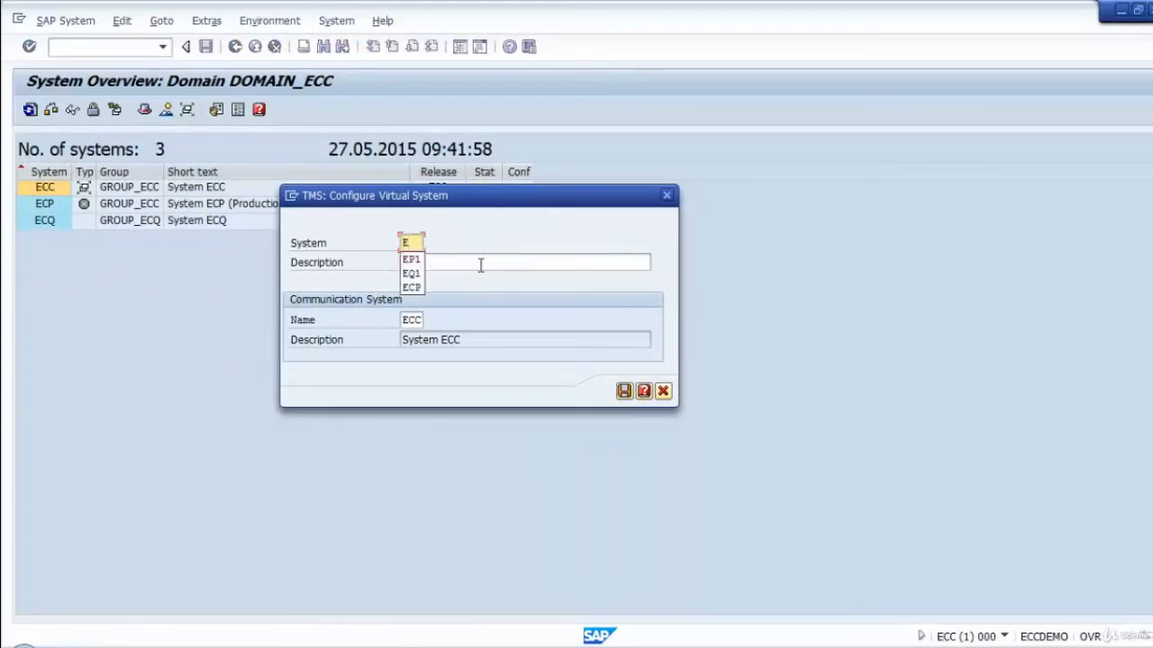
type("Q1")
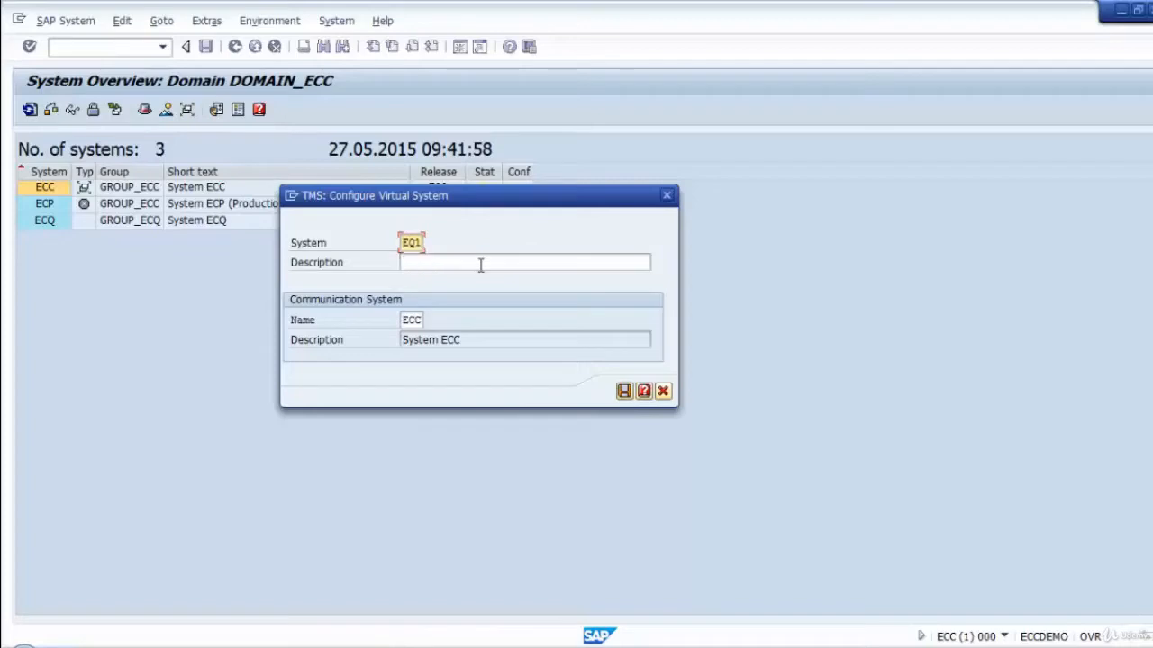
Describe virtual system EQ1 as "QA System 2 EQ1", save it, and distribute the configuration change immediately.
left_click(481, 263)
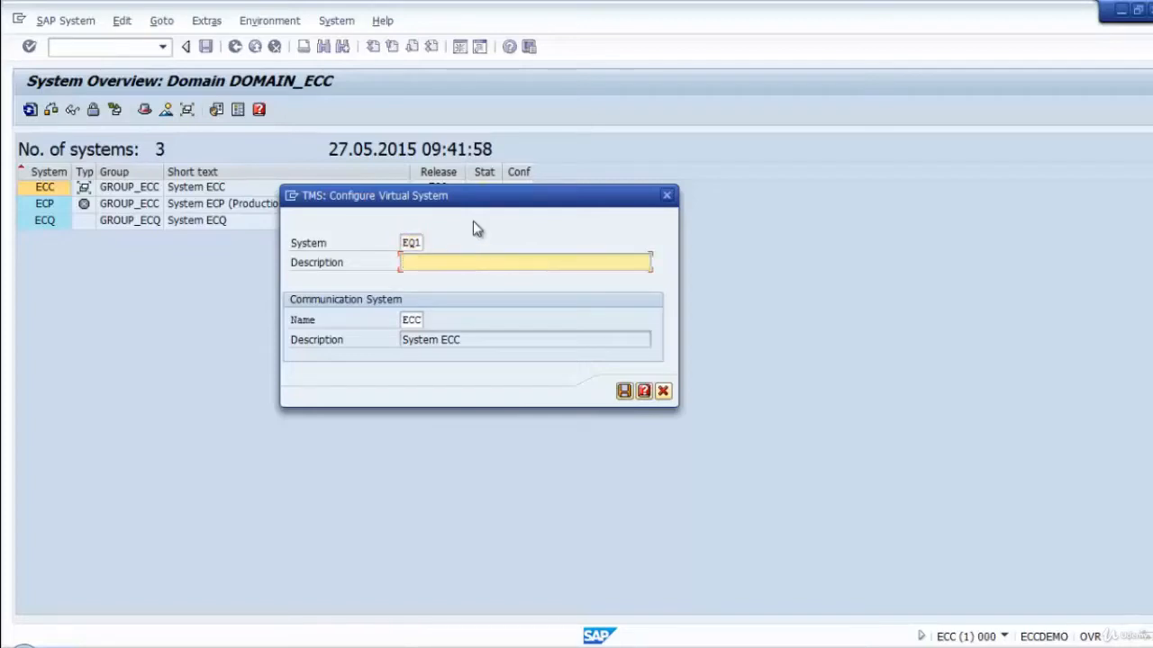
left_click_drag(478, 204, 490, 343)
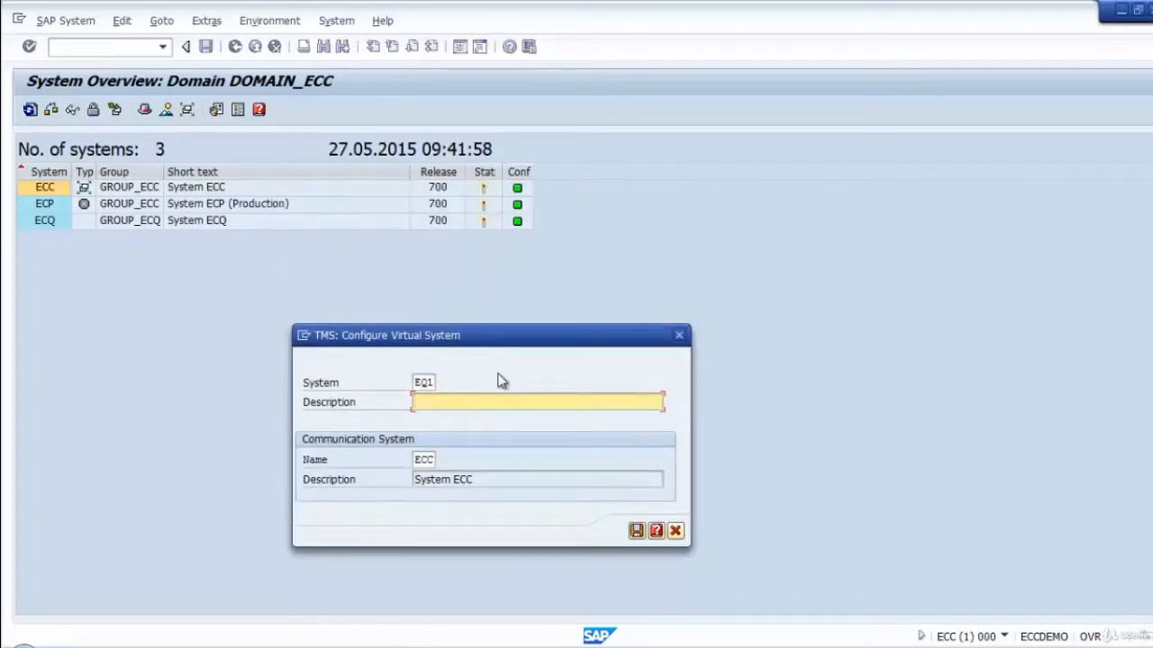
type("QA System 2 EQ1")
left_click(637, 530)
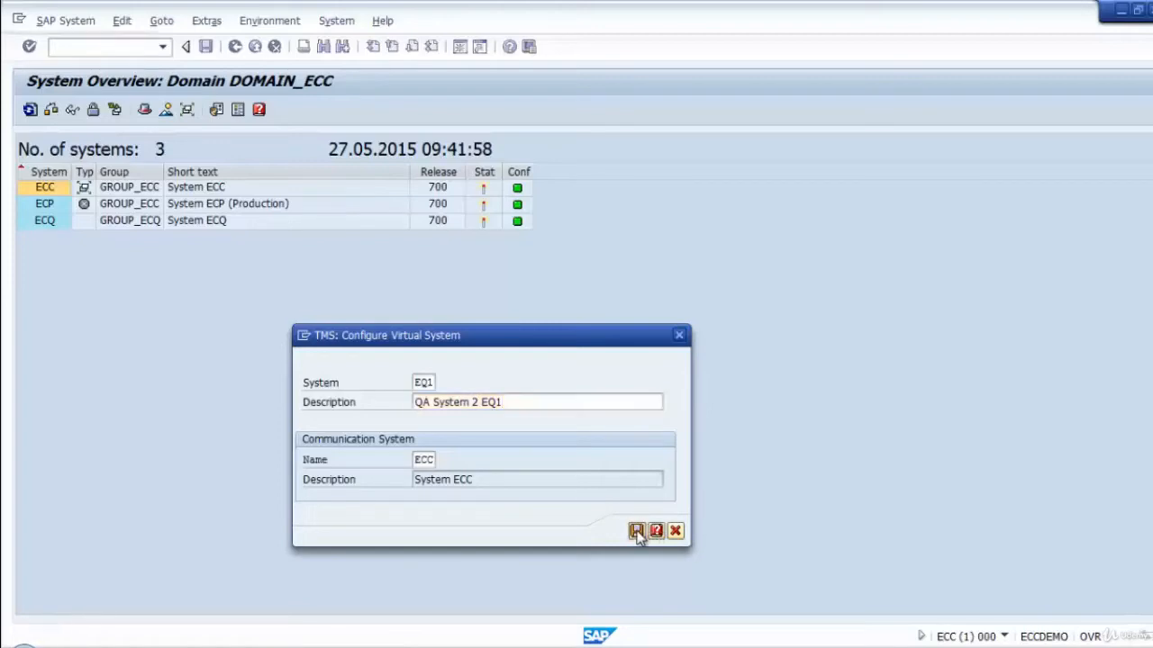
left_click(238, 326)
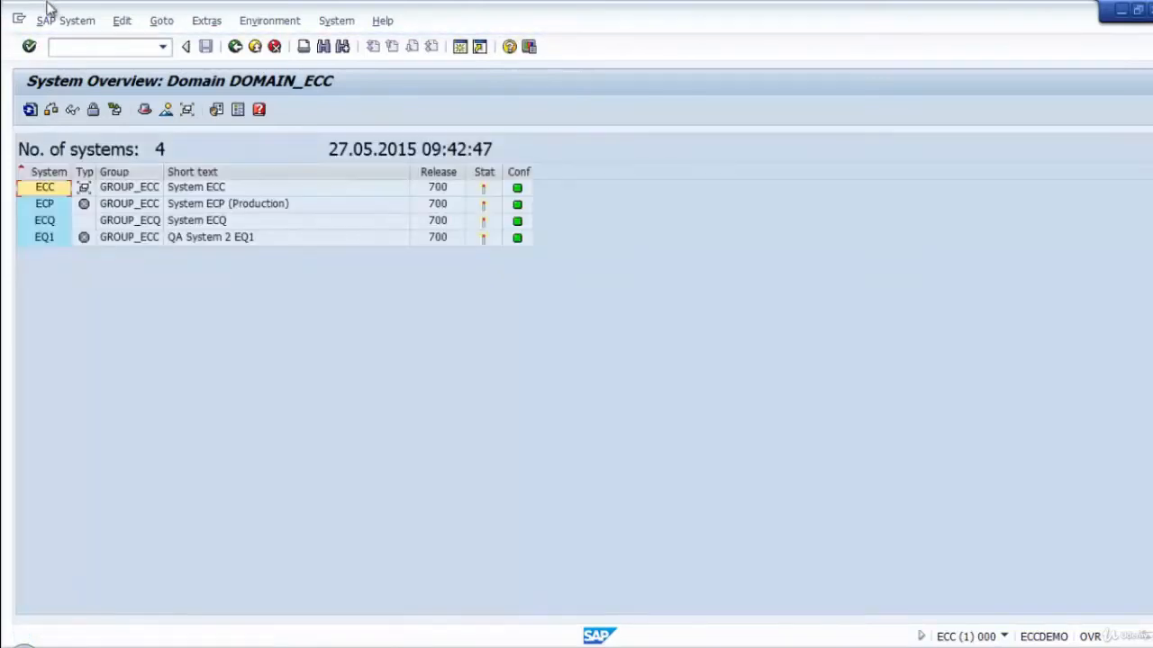
Create virtual system EP1 with the description "PRD System EP1", save it, and distribute the configuration change immediately.
left_click(70, 21)
mouse_move(123, 45)
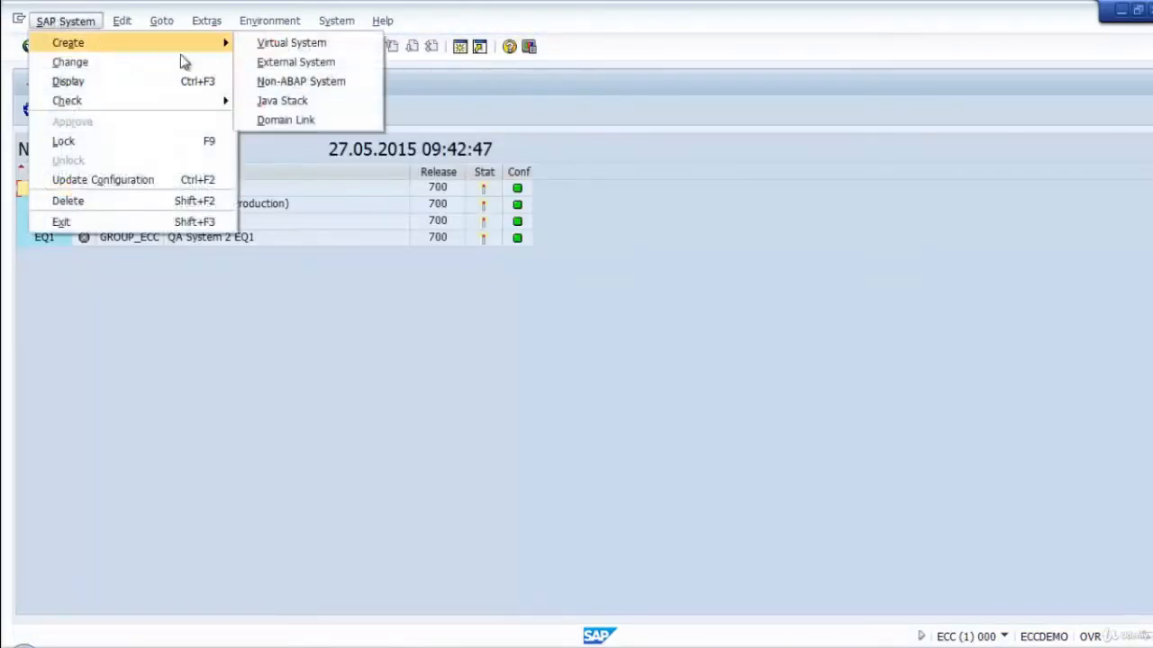
left_click(291, 42)
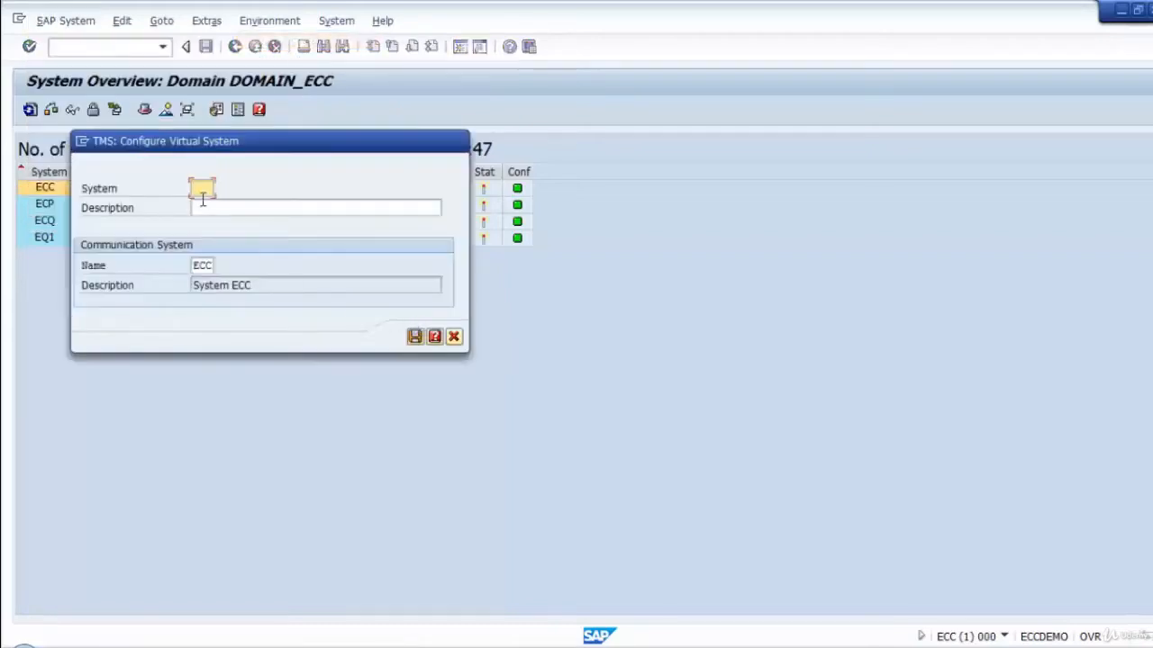
type("EP1")
left_click(202, 206)
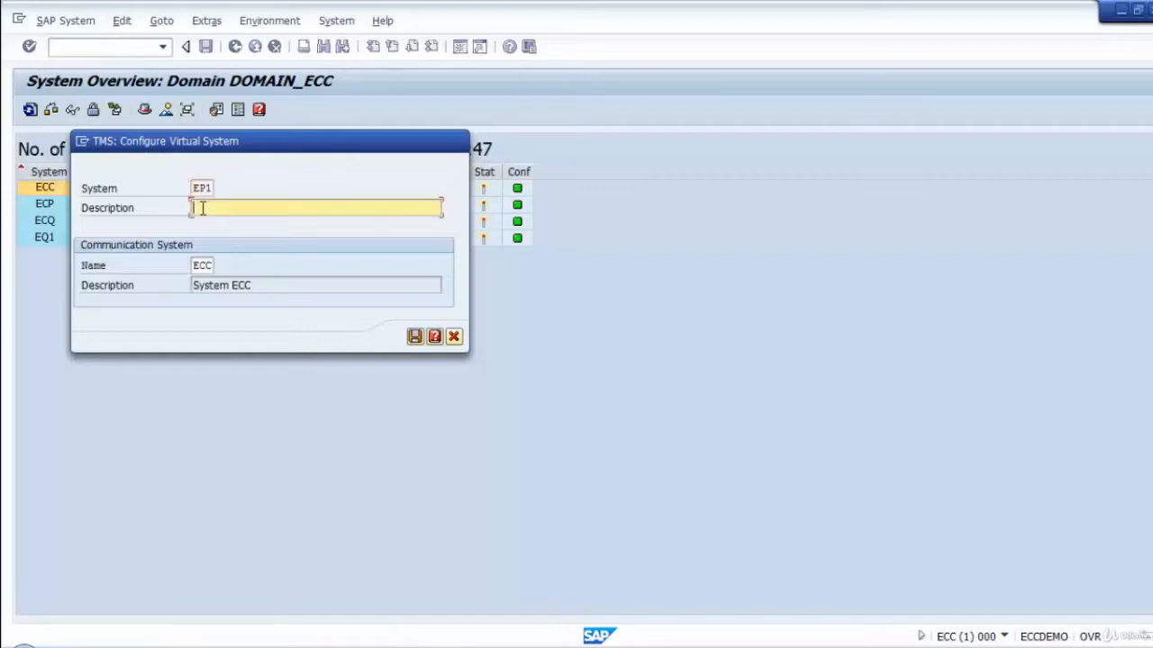
left_click_drag(252, 146, 456, 267)
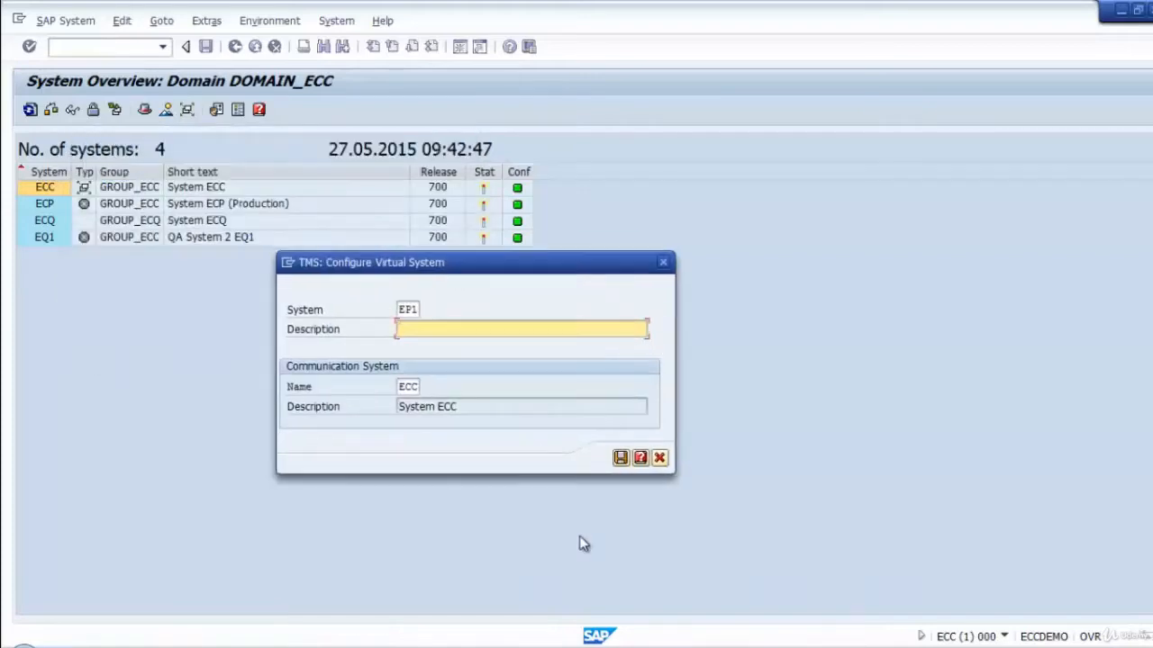
type("PRD System EP1")
left_click(621, 458)
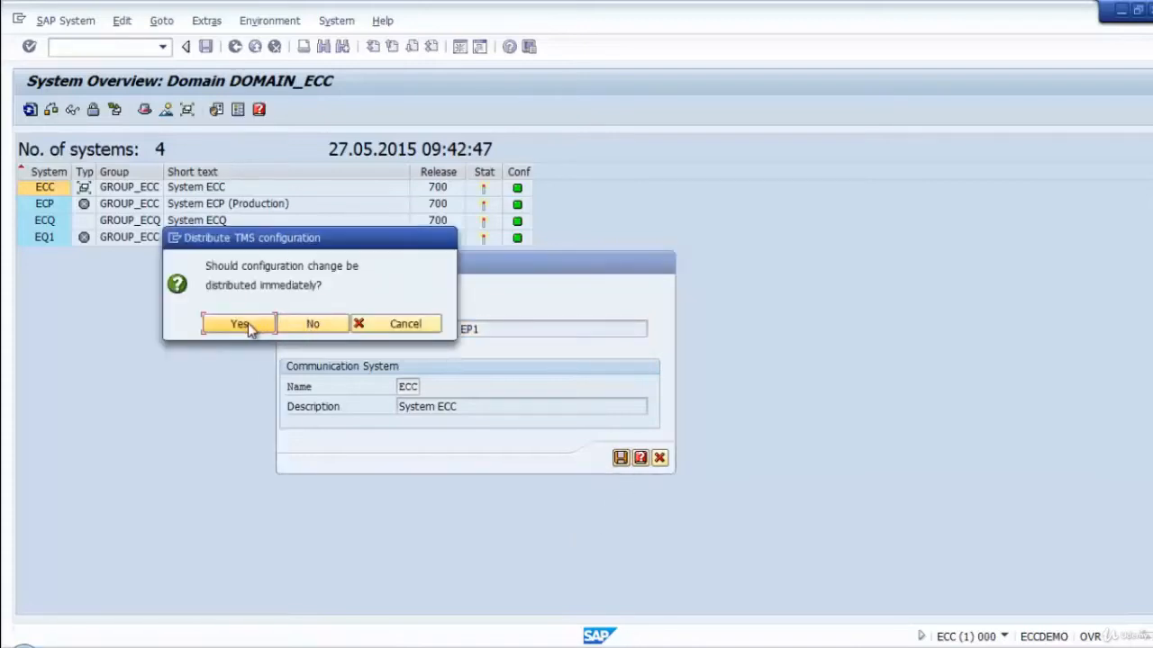
left_click(245, 323)
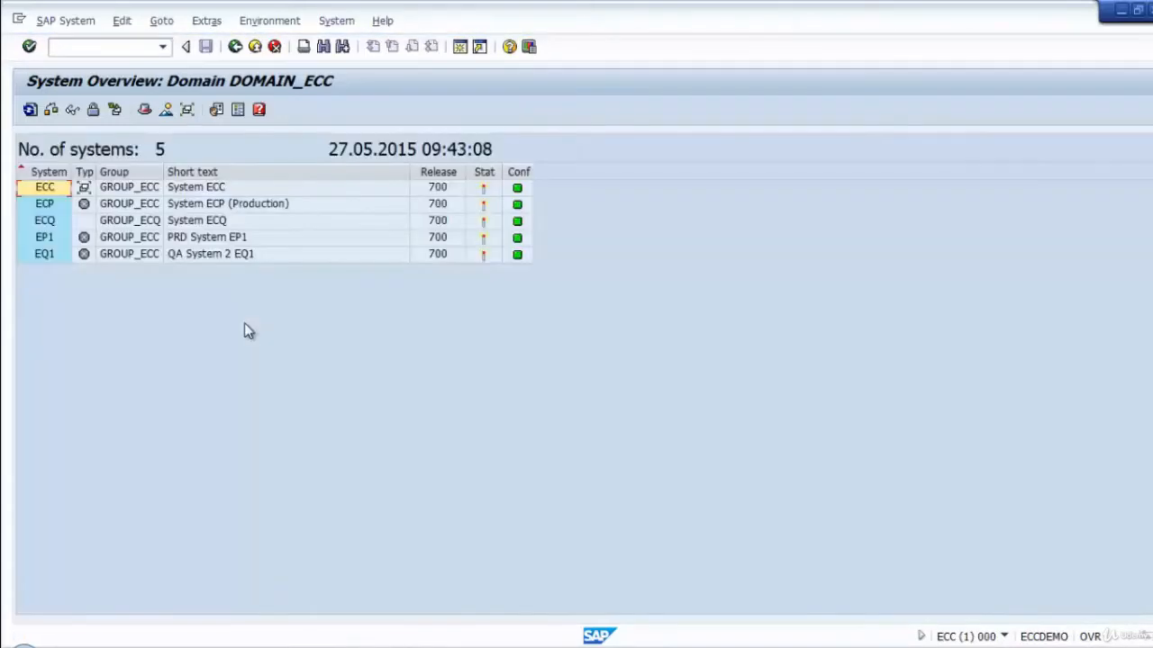
Review the ECC, ECQ, EQ1, ECP and EP1 entries in the system overview, and open the transport routes display.
left_click(134, 193)
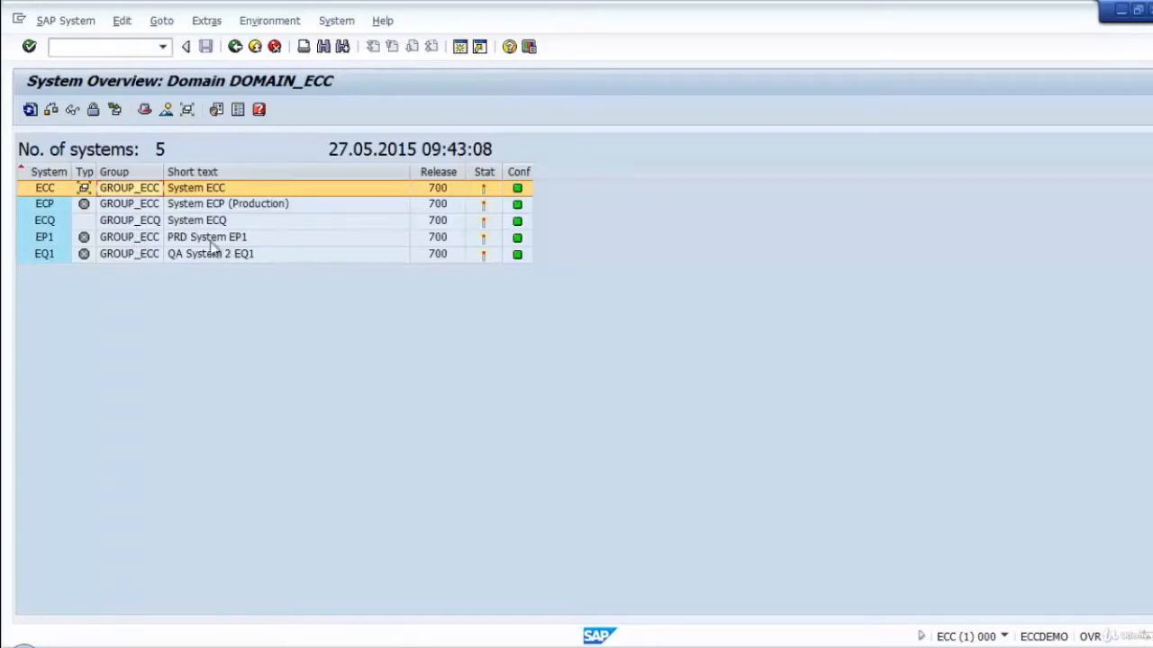
left_click(51, 222)
left_click(40, 256)
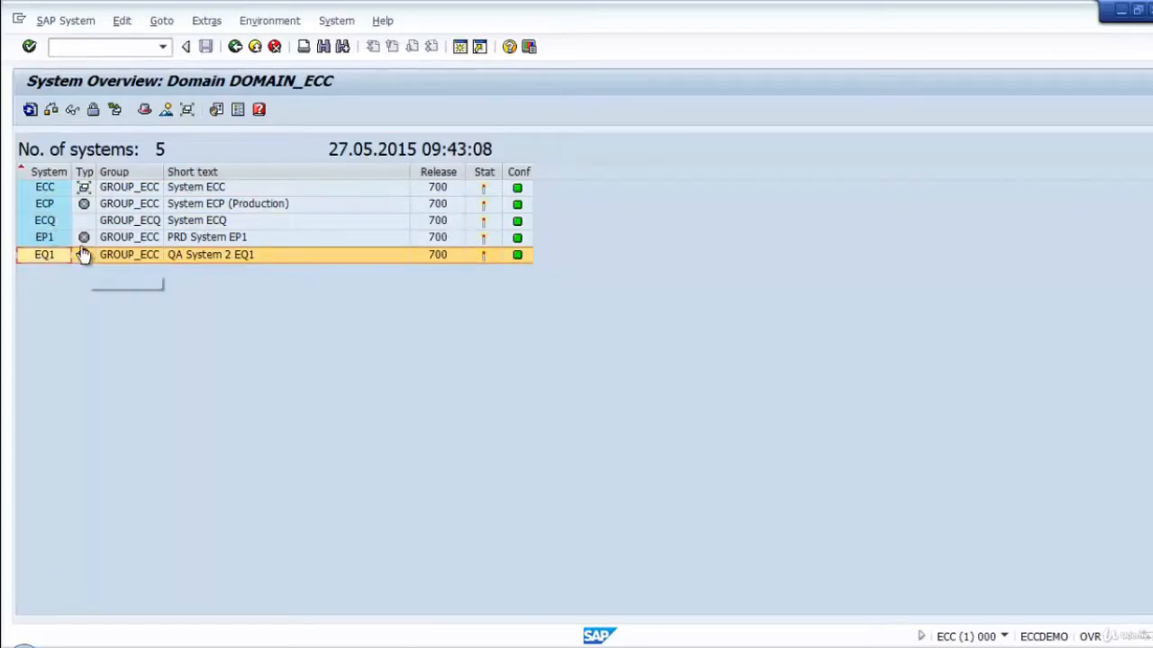
left_click(56, 208)
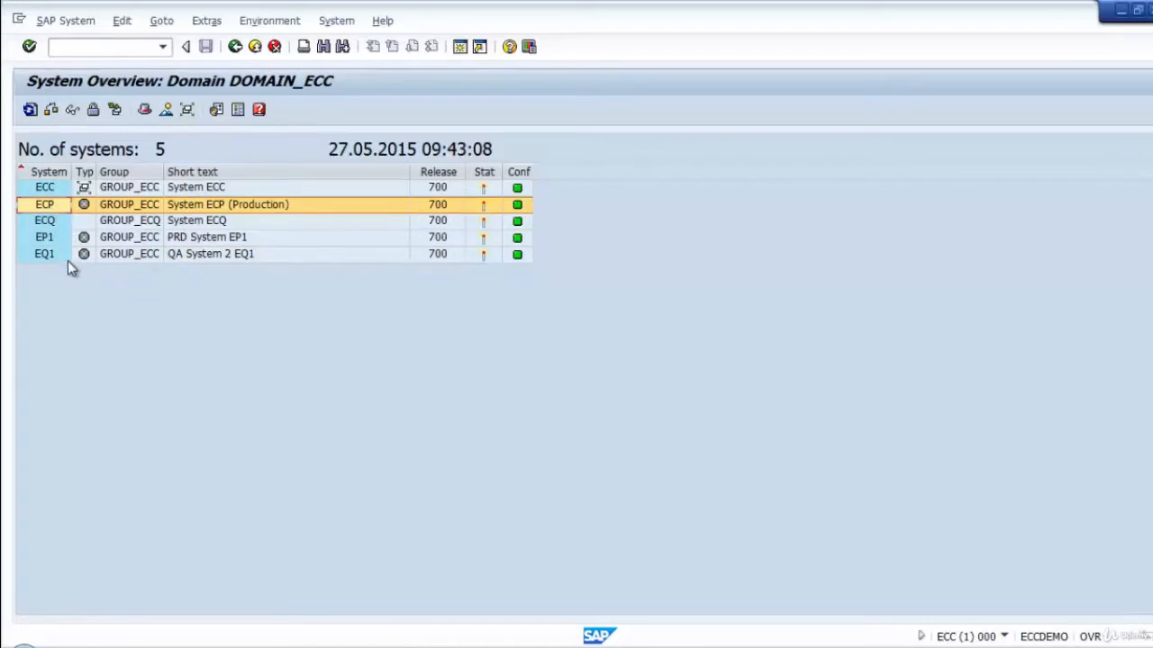
left_click(54, 239)
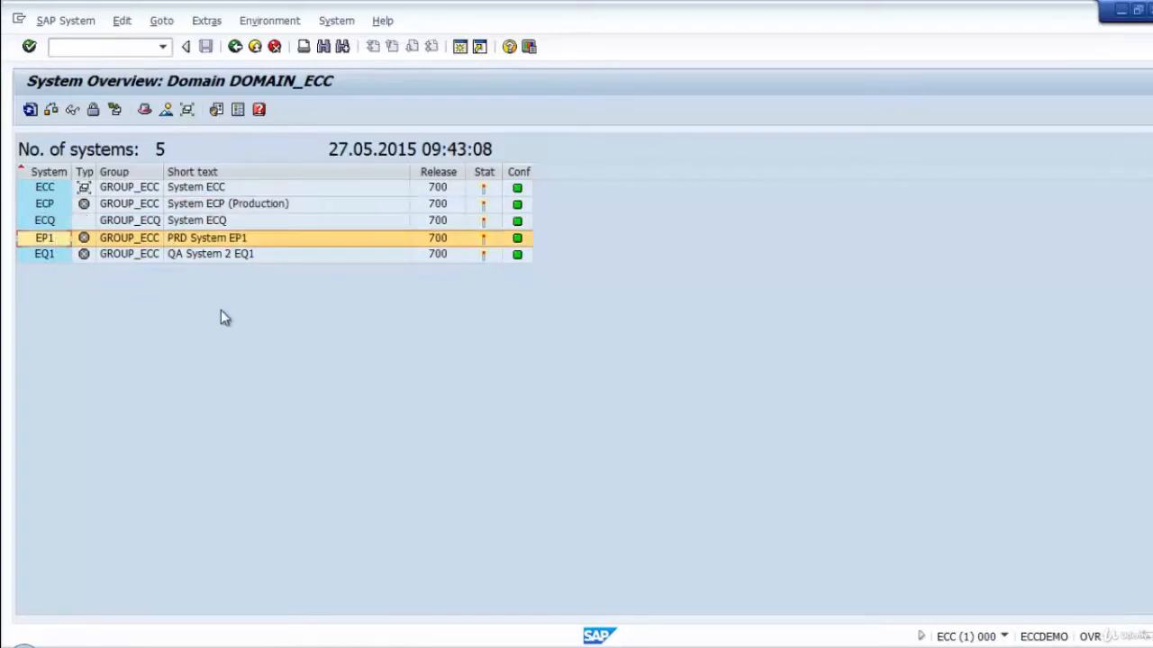
left_click(234, 47)
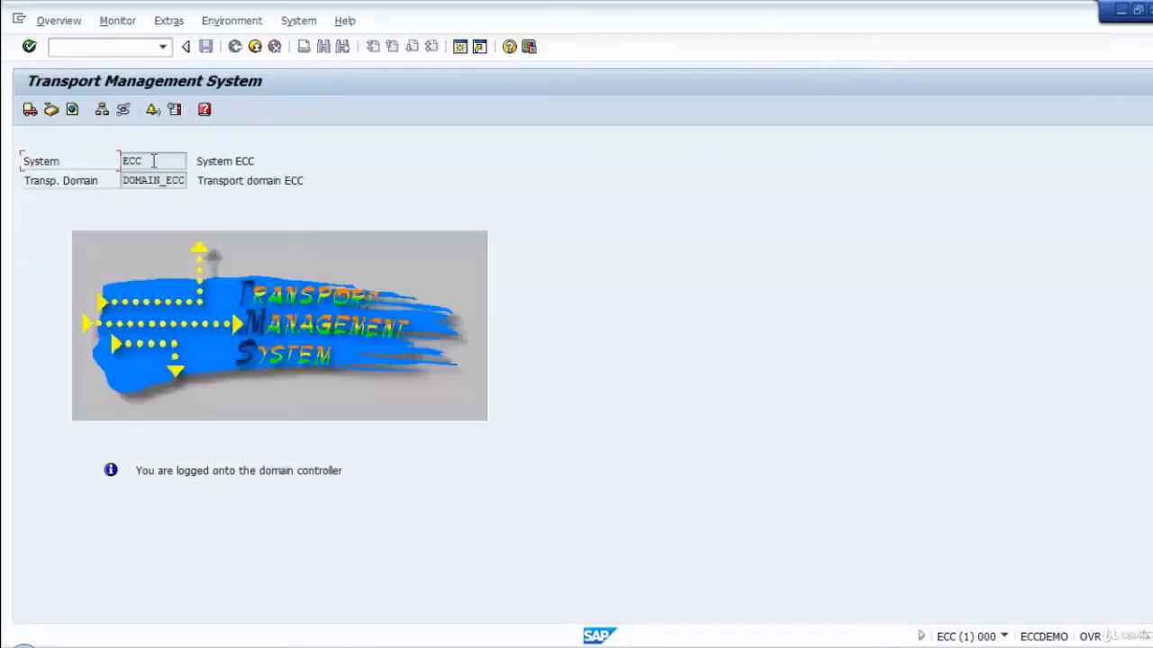
left_click(125, 110)
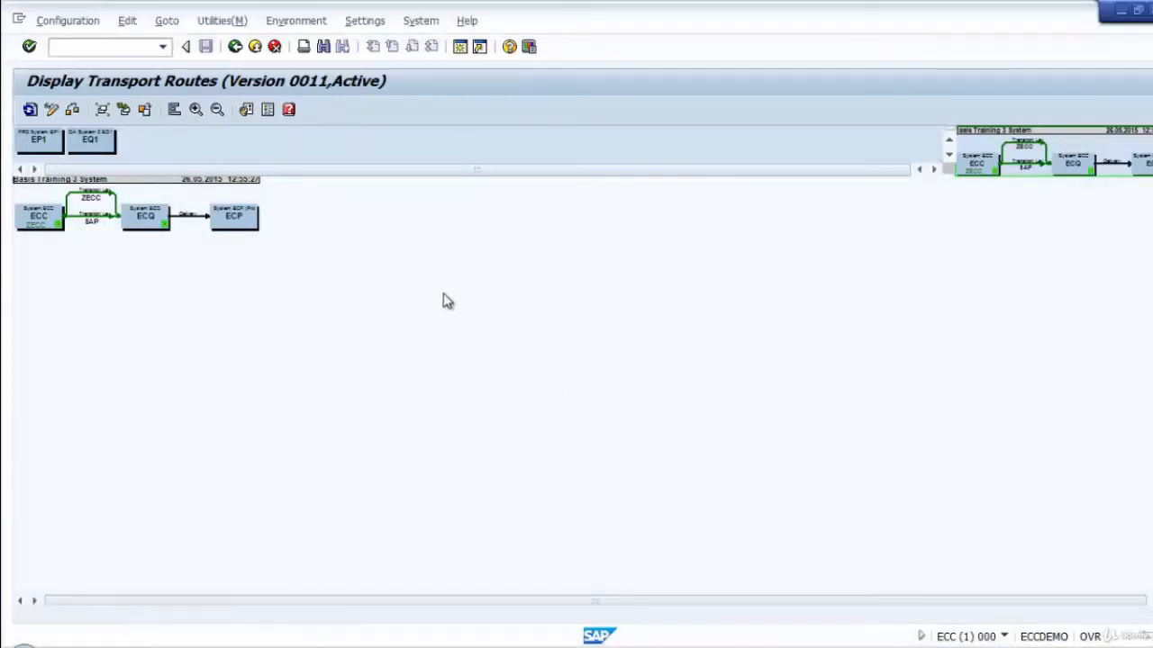
left_click(167, 21)
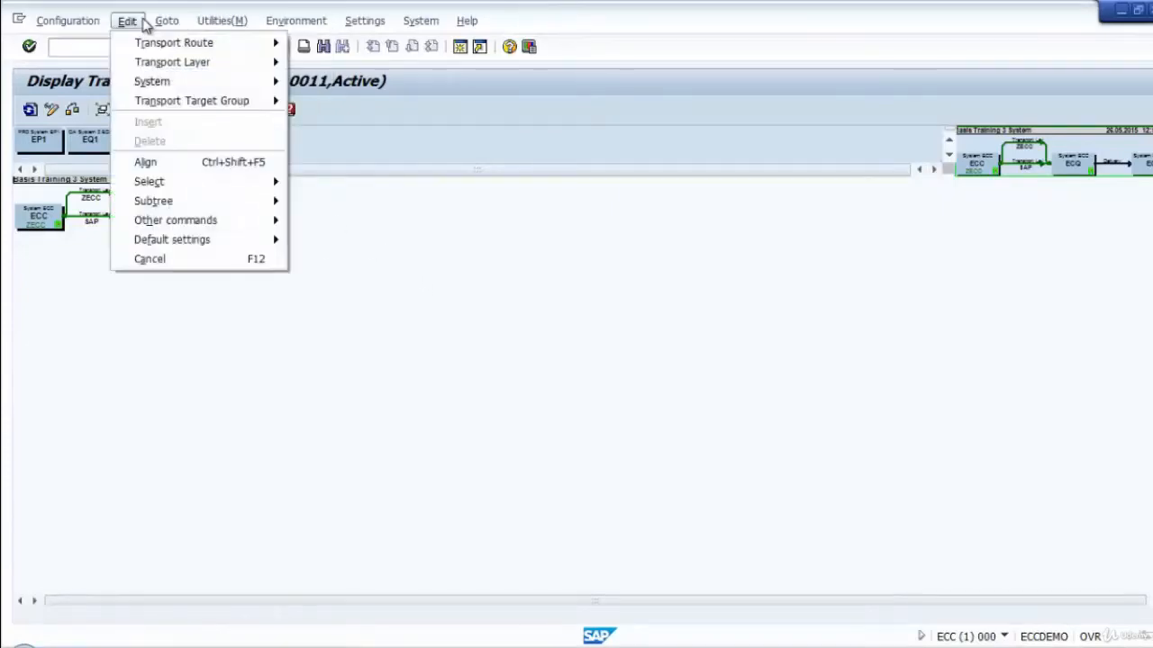
double_click(564, 12)
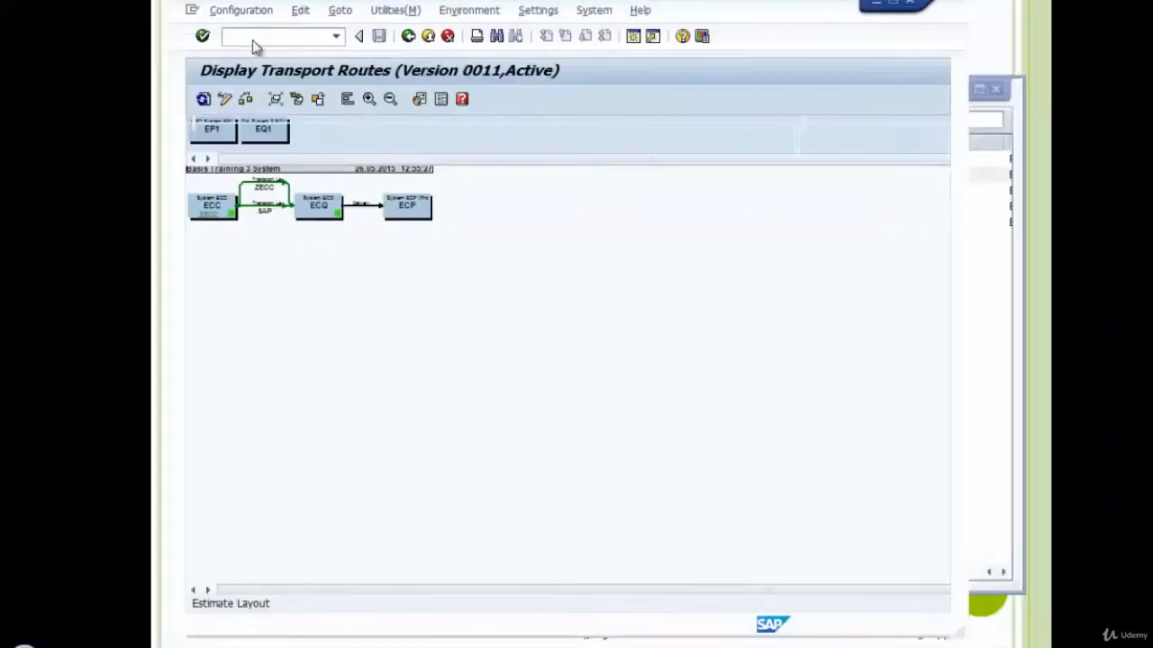
left_click(889, 10)
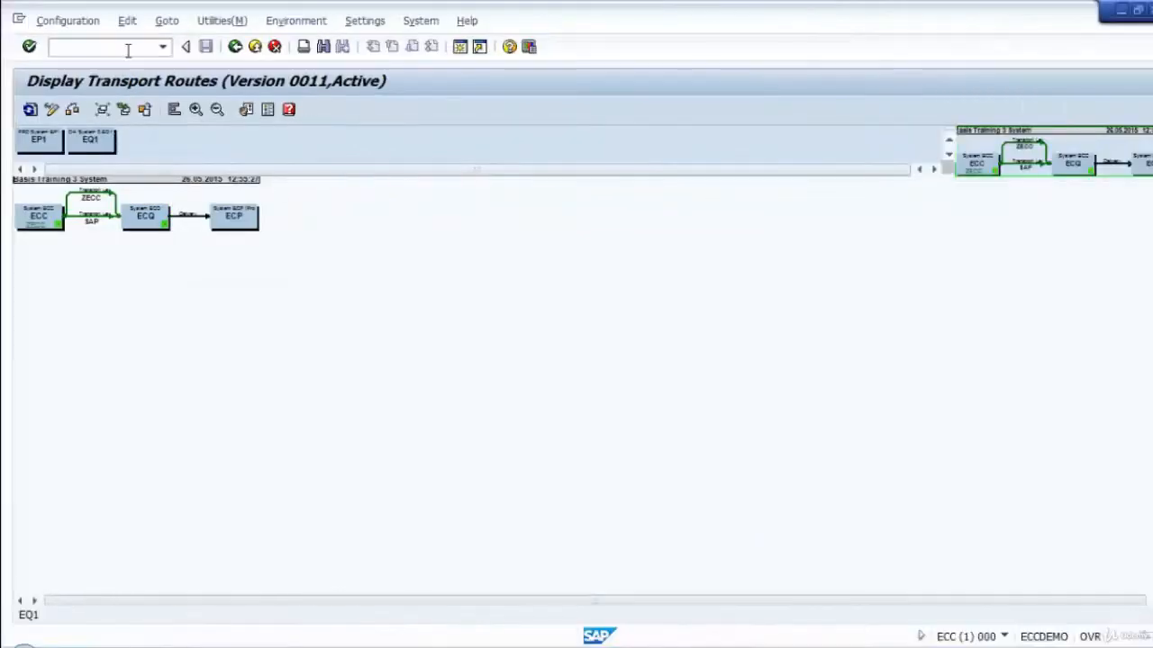
left_click(126, 21)
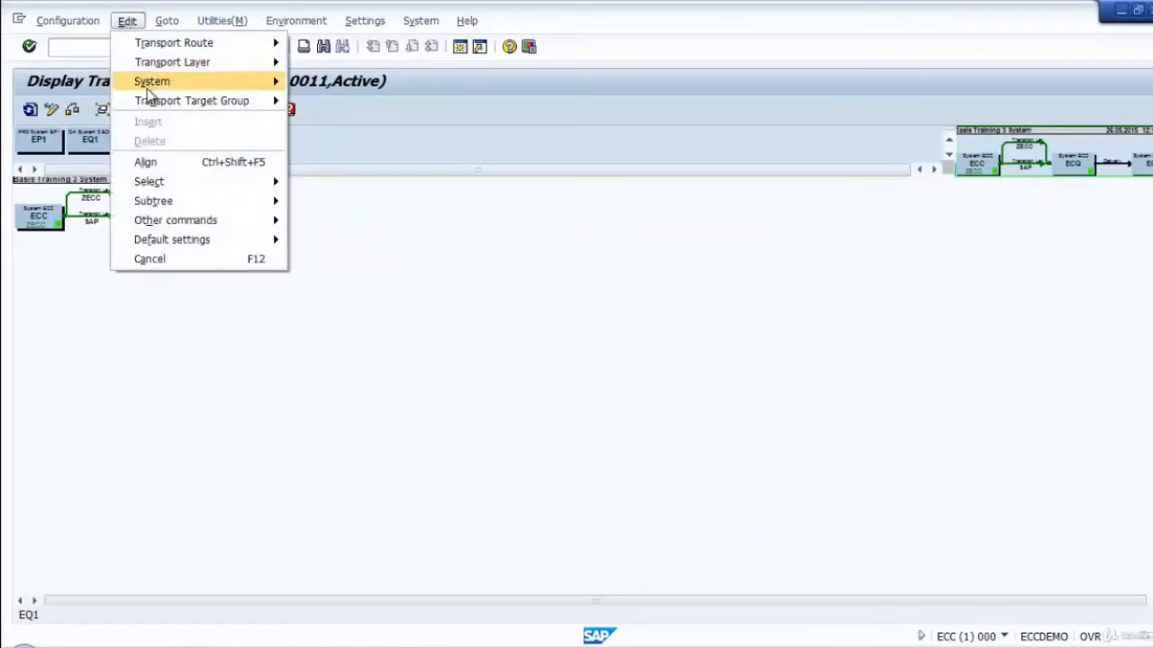
mouse_move(150, 103)
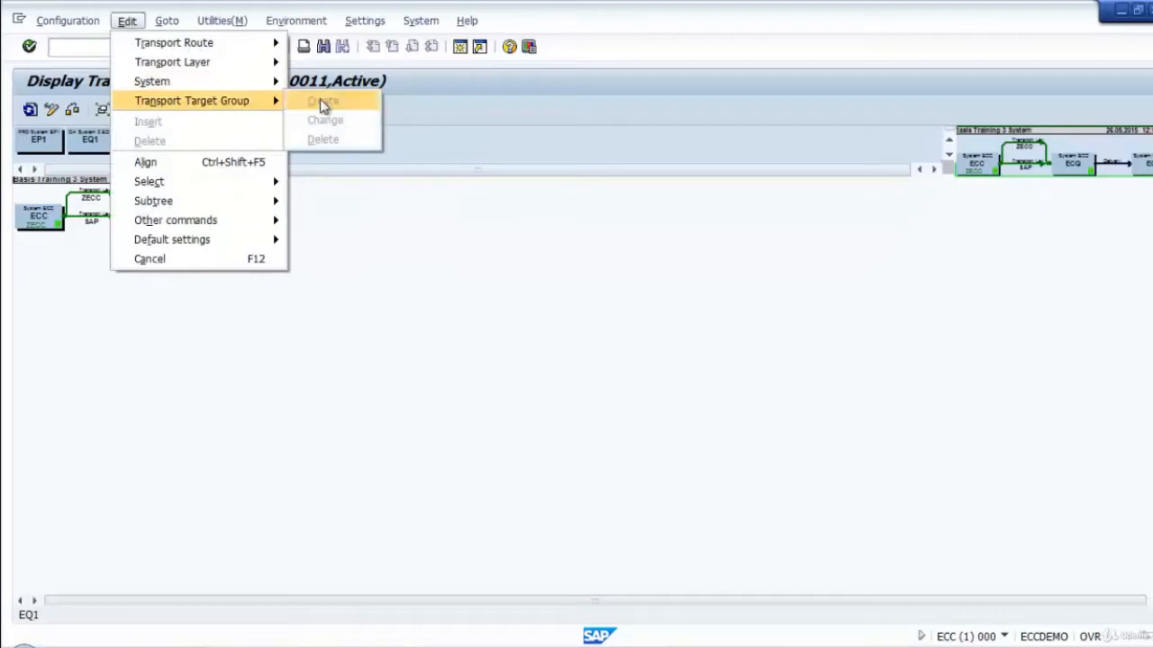
left_click(459, 126)
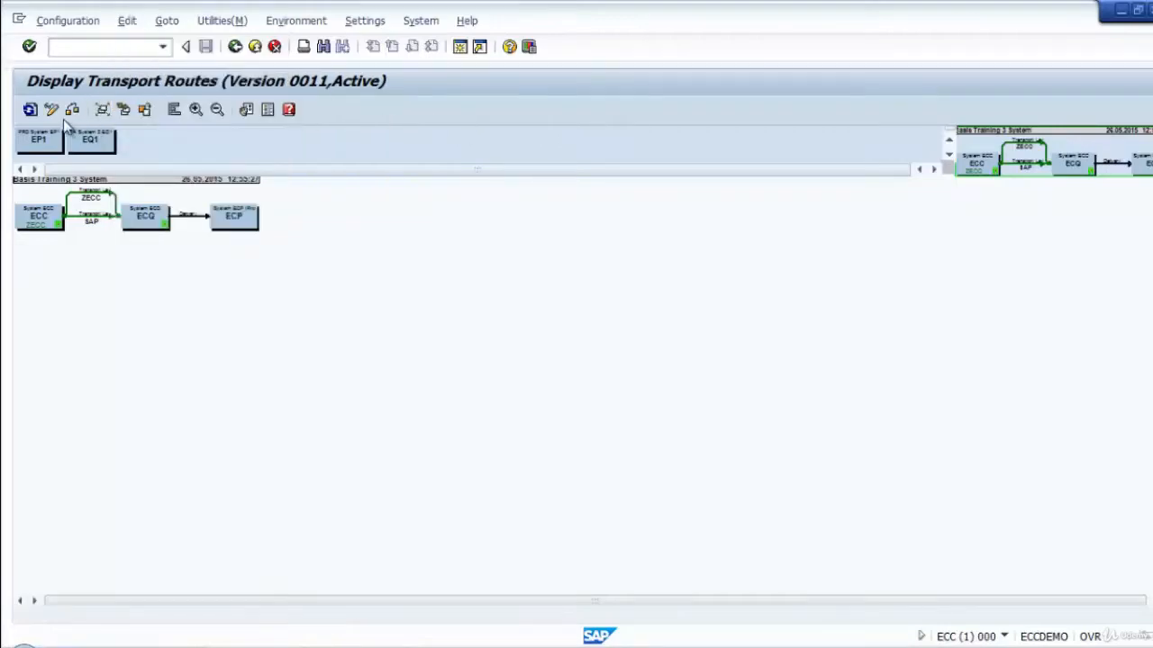
Switch the transport routes to change mode and start creating a transport target group.
left_click(52, 109)
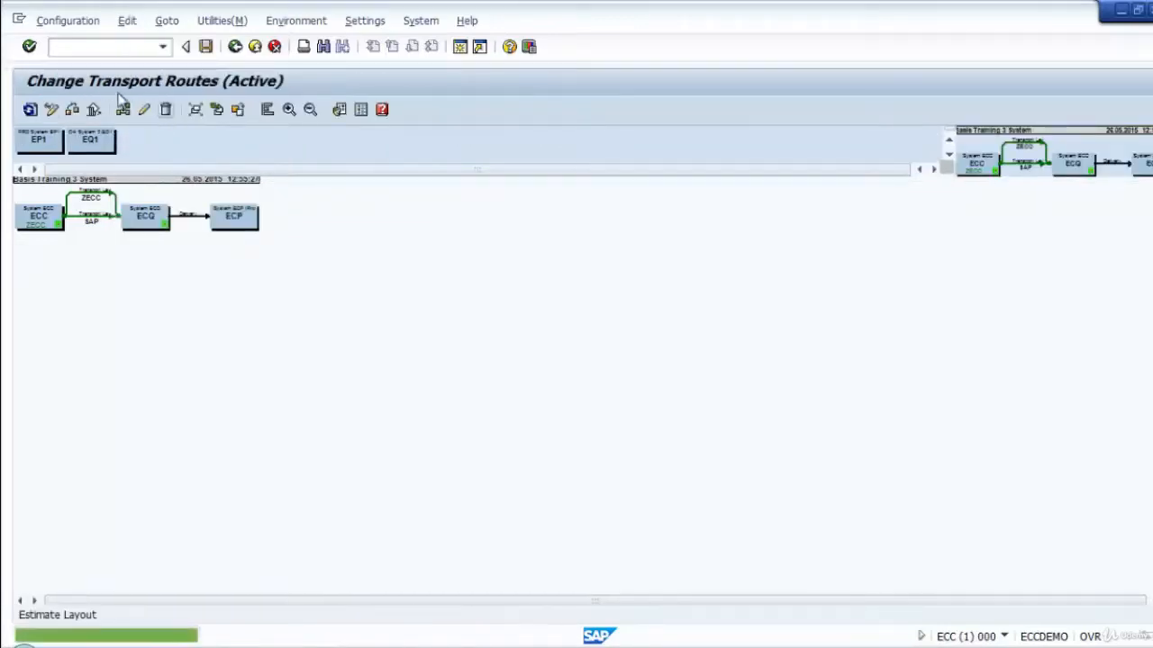
left_click(131, 22)
left_click(167, 21)
left_click(127, 20)
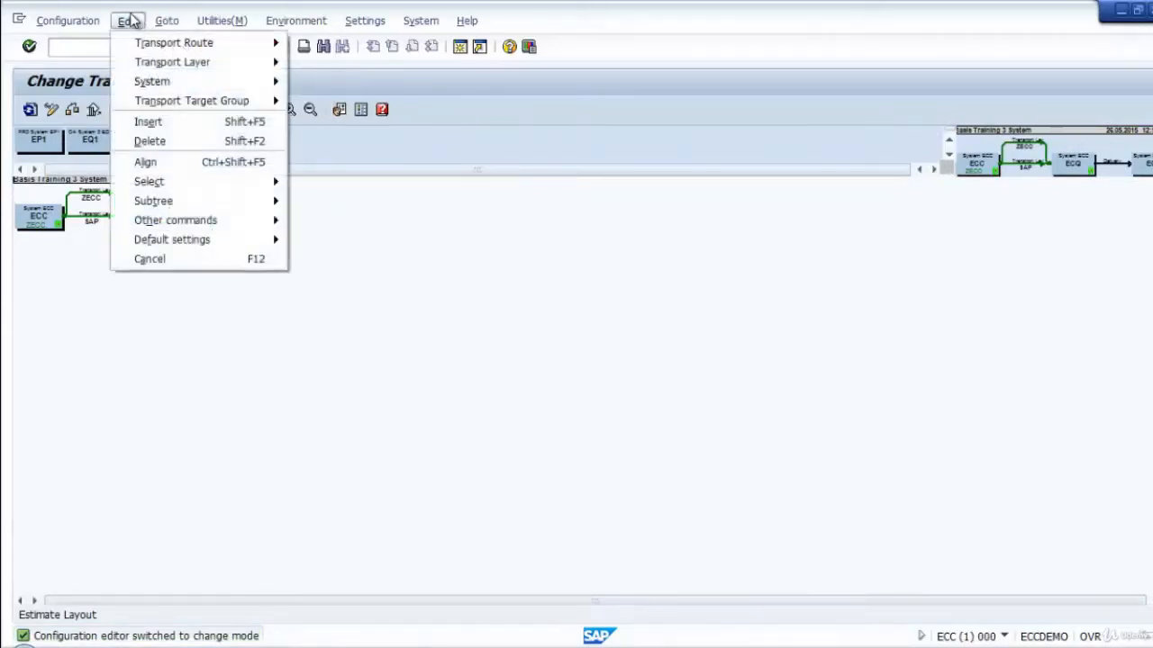
mouse_move(158, 100)
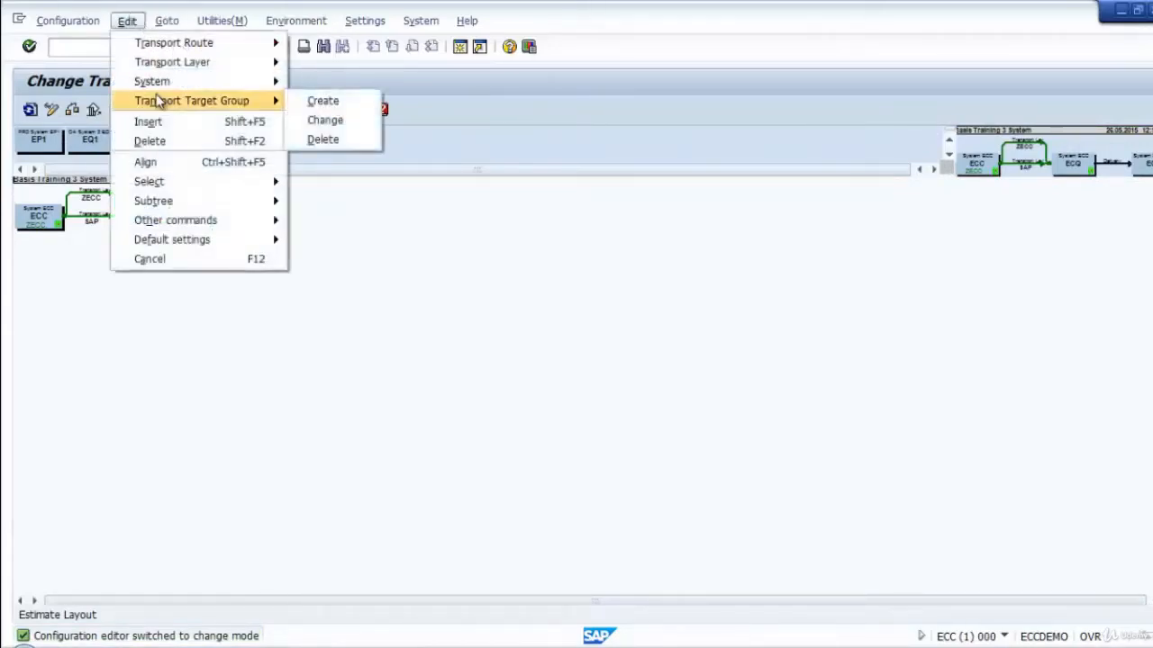
left_click(327, 104)
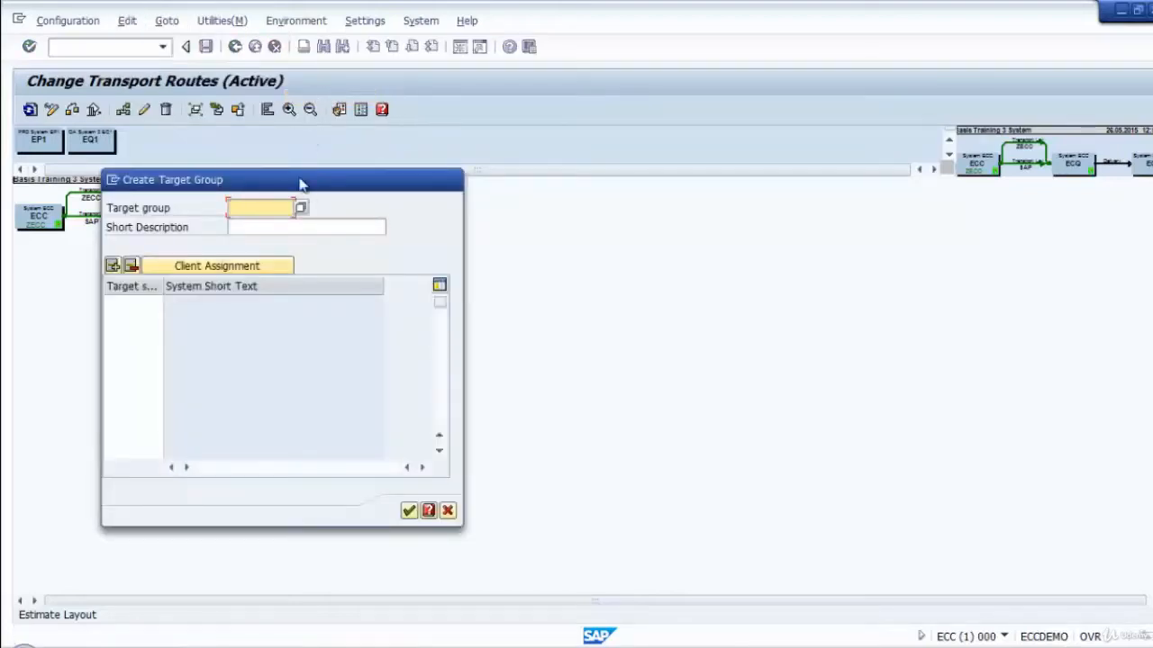
left_click_drag(300, 180, 405, 177)
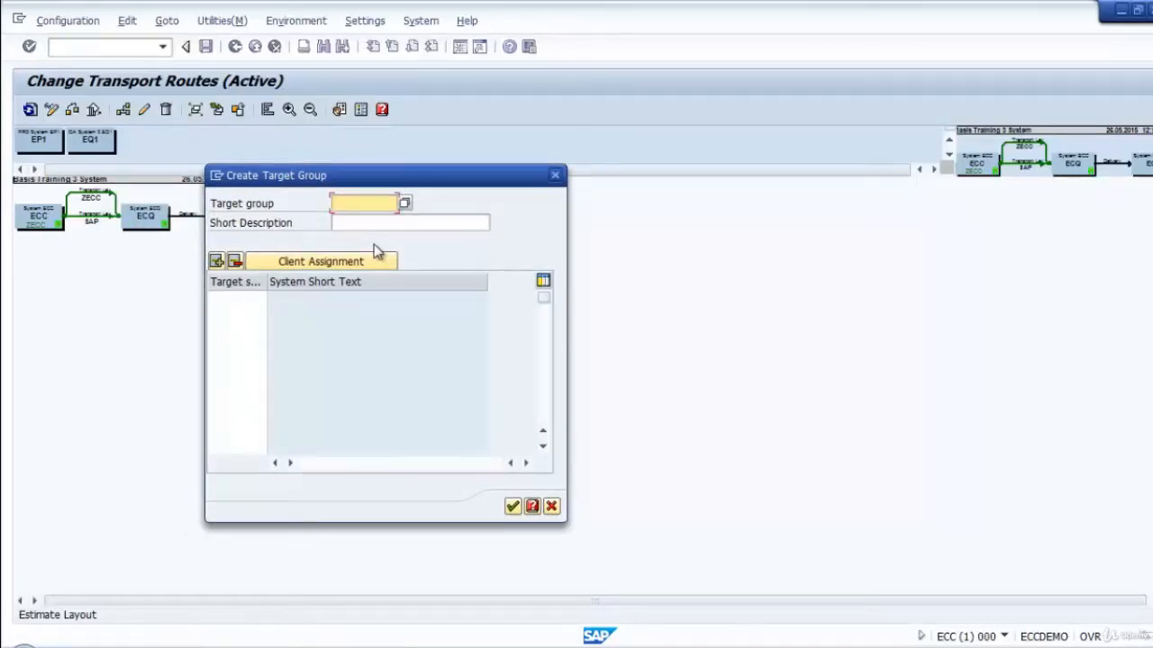
Name the target group /QA_TR/ and give it the short description "QA Target Training BC".
type("/")
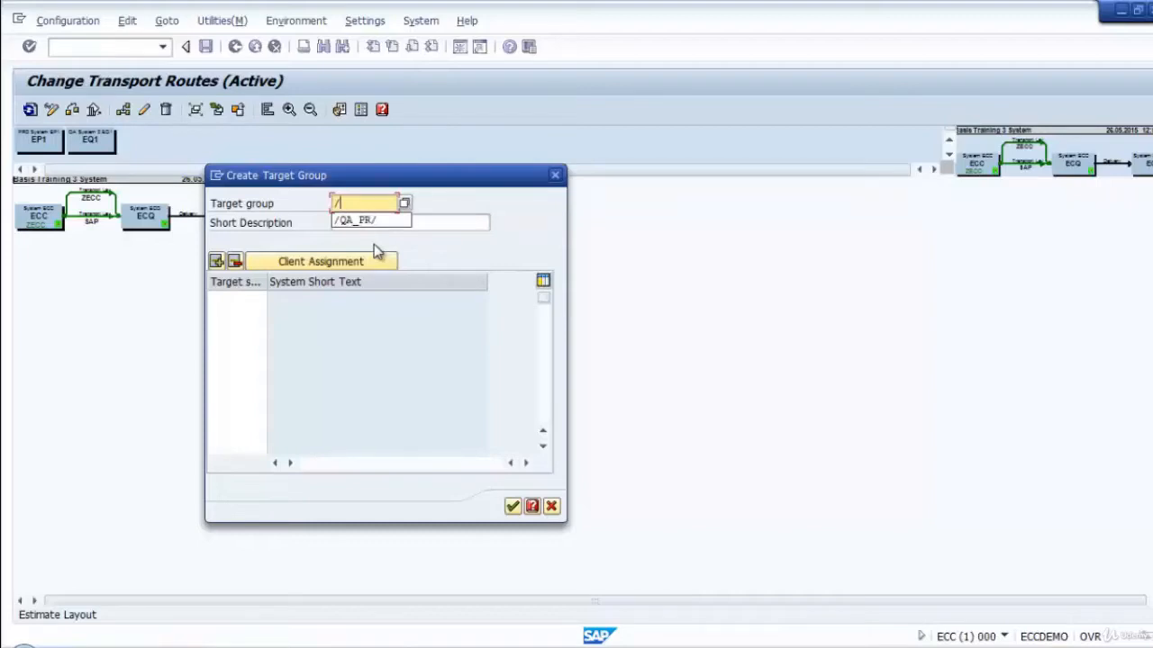
type("QS_TR/")
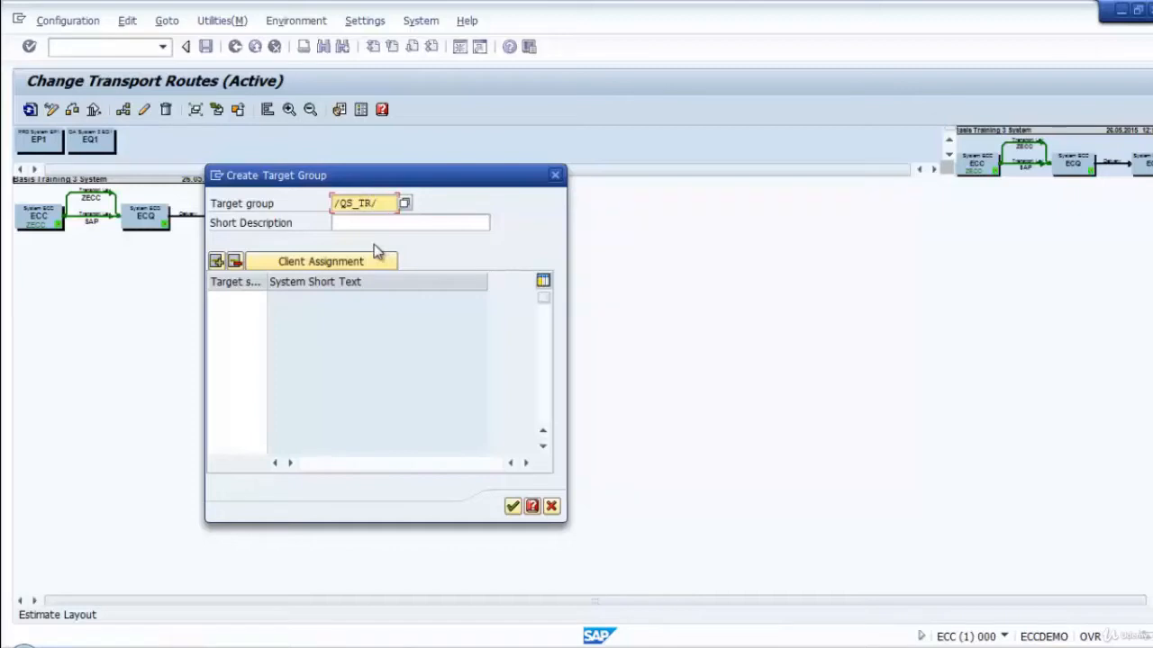
left_click(348, 223)
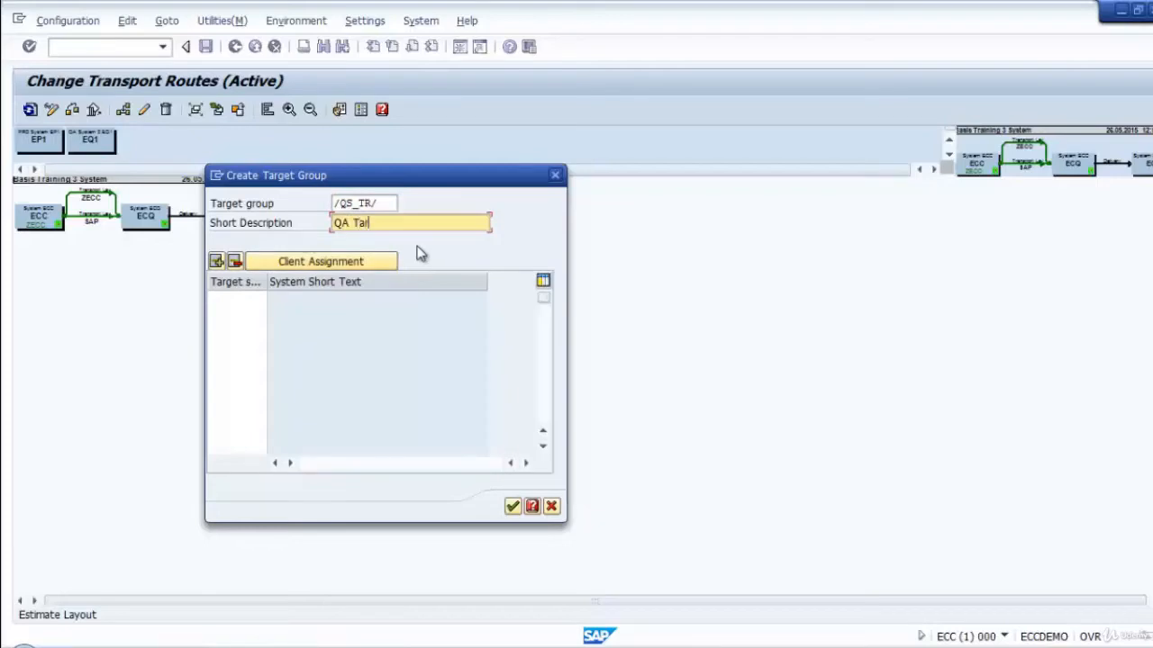
type("aining BC")
left_click(342, 203)
type("A")
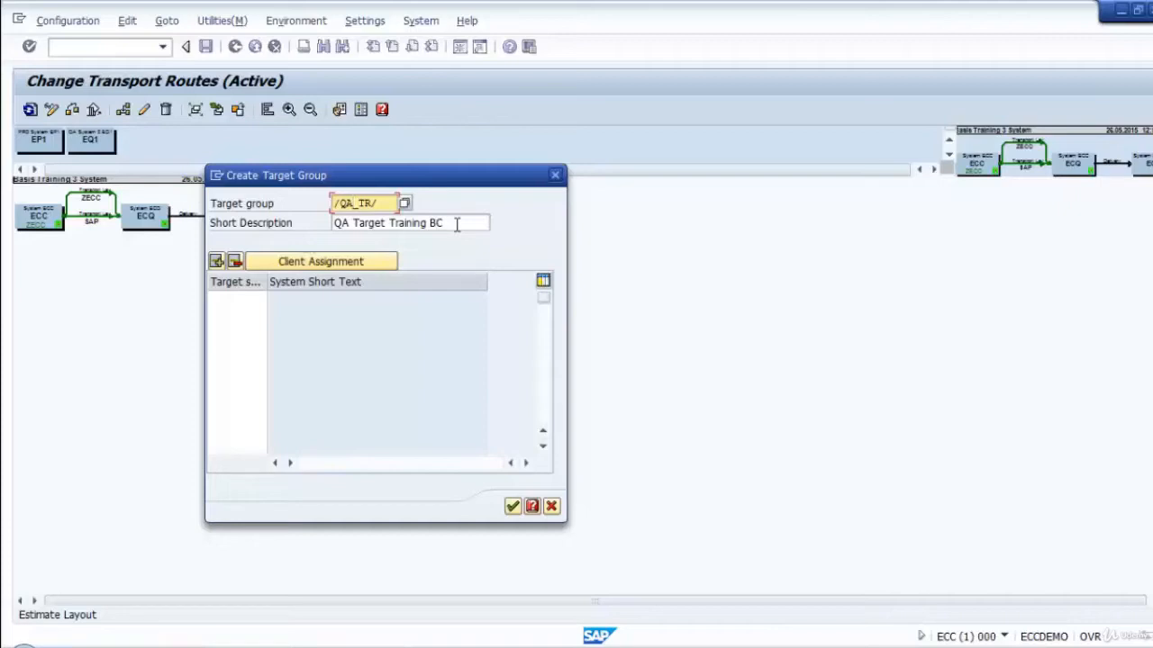
Try to transfer the target group without any target, and insert an empty target system row.
left_click(512, 506)
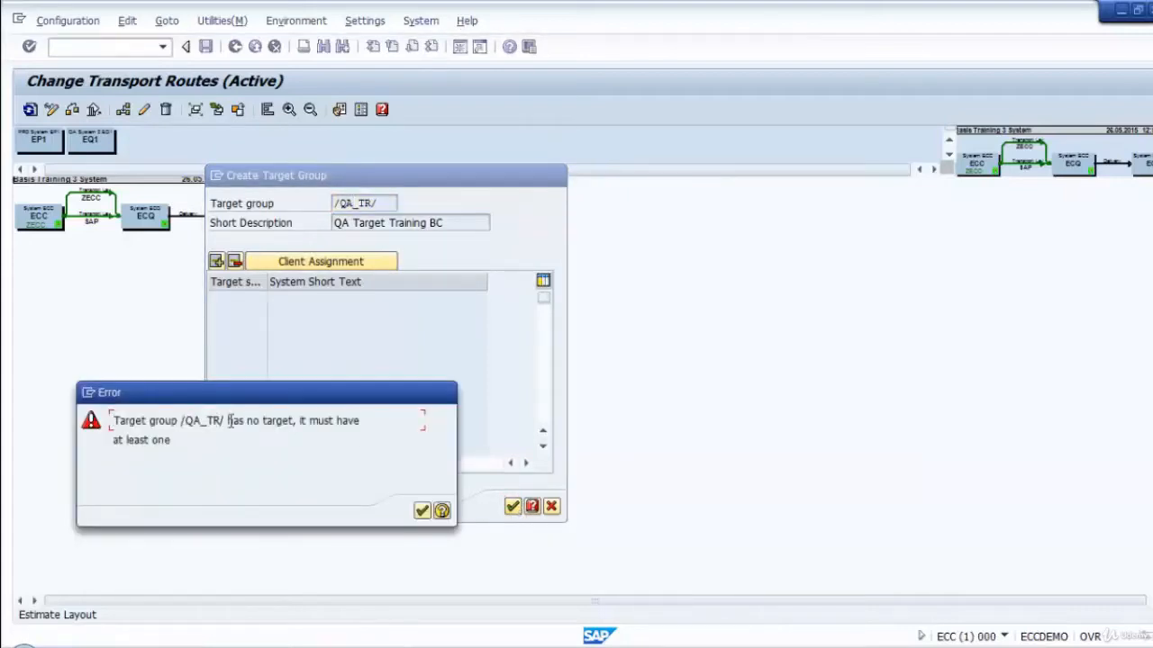
left_click(422, 510)
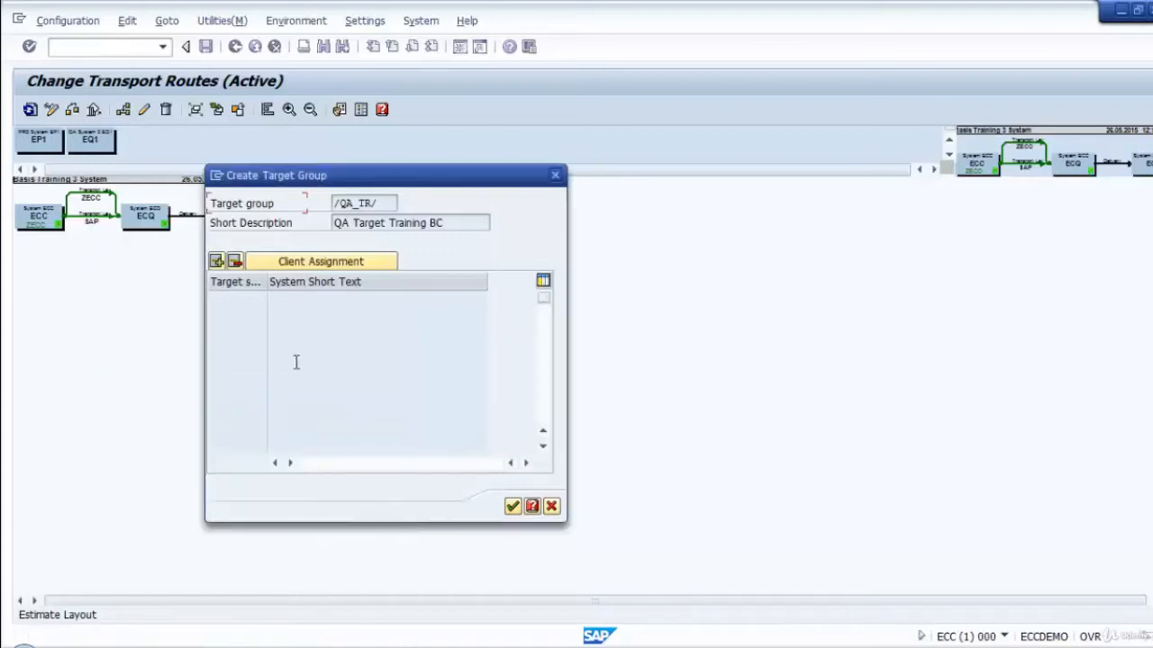
left_click(234, 297)
left_click(217, 261)
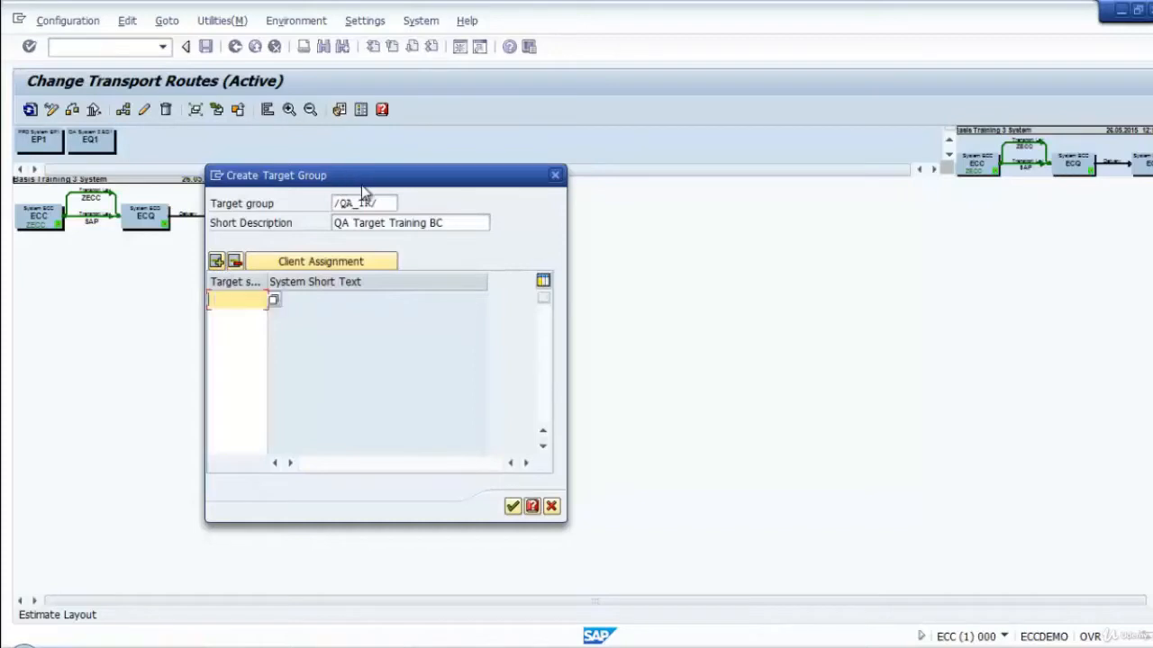
left_click_drag(361, 184, 584, 179)
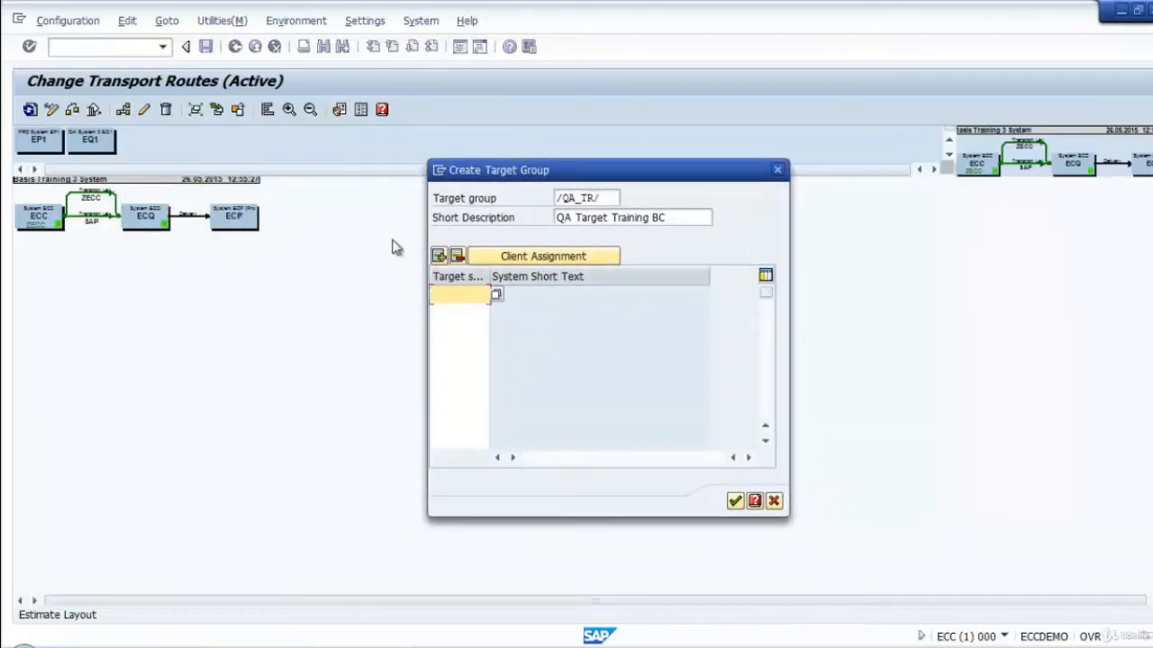
Open a blank Notepad window over the routes and write the planned route ECC -> /QA_TR/ -> ECQ.
left_click(42, 635)
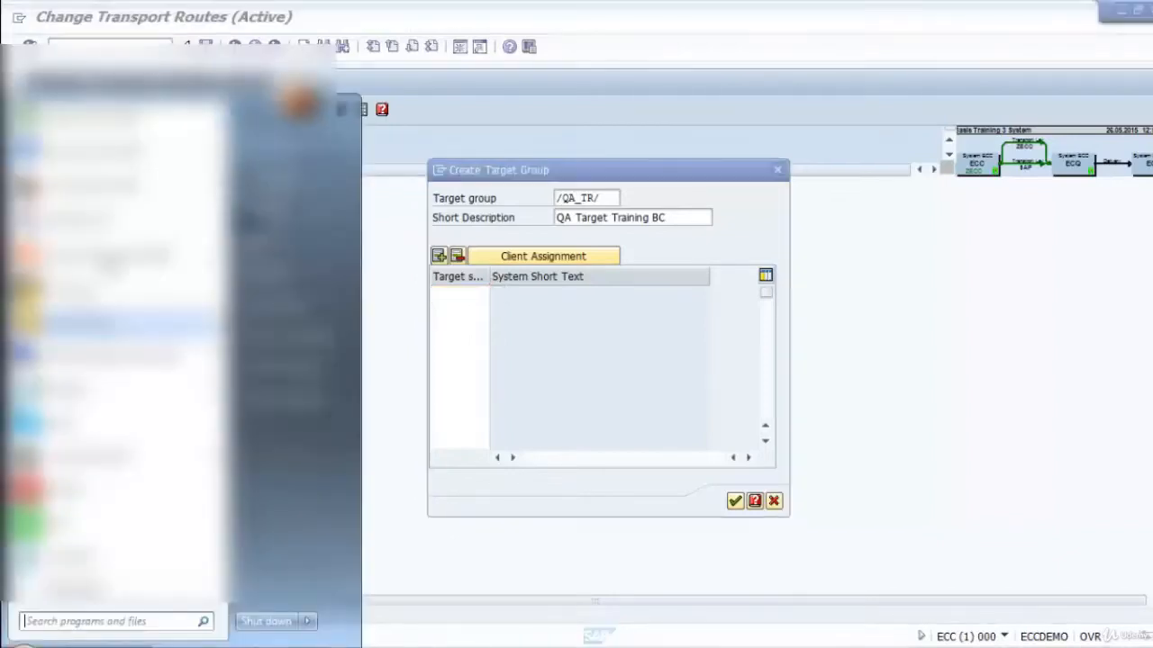
left_click(203, 394)
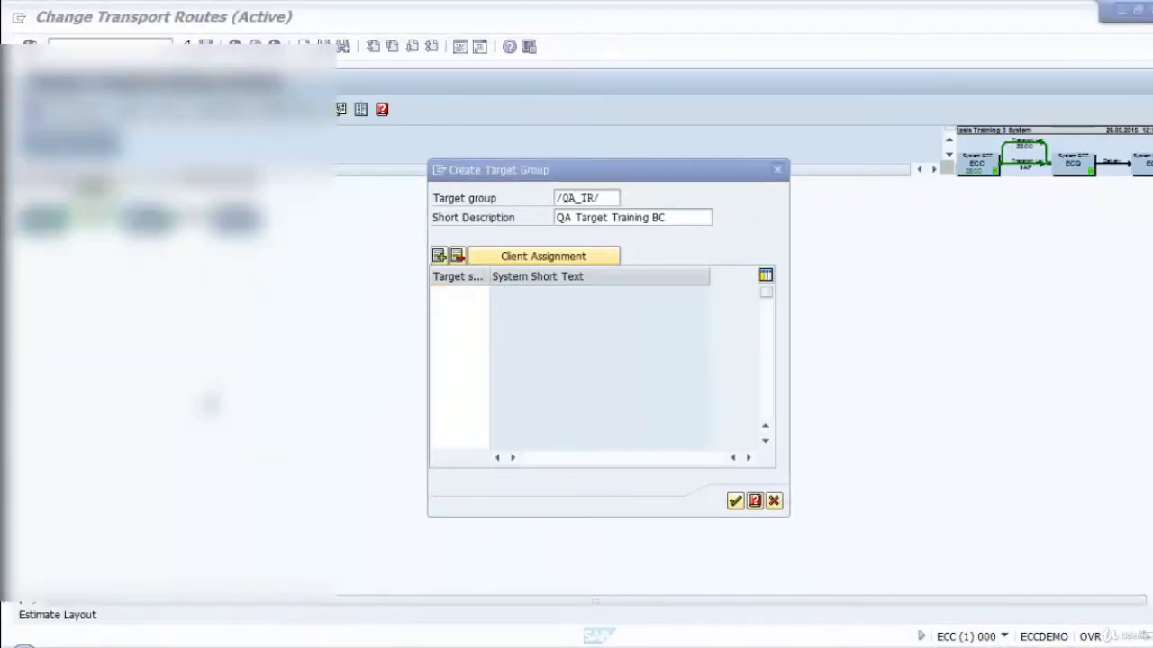
left_click_drag(541, 48, 646, 298)
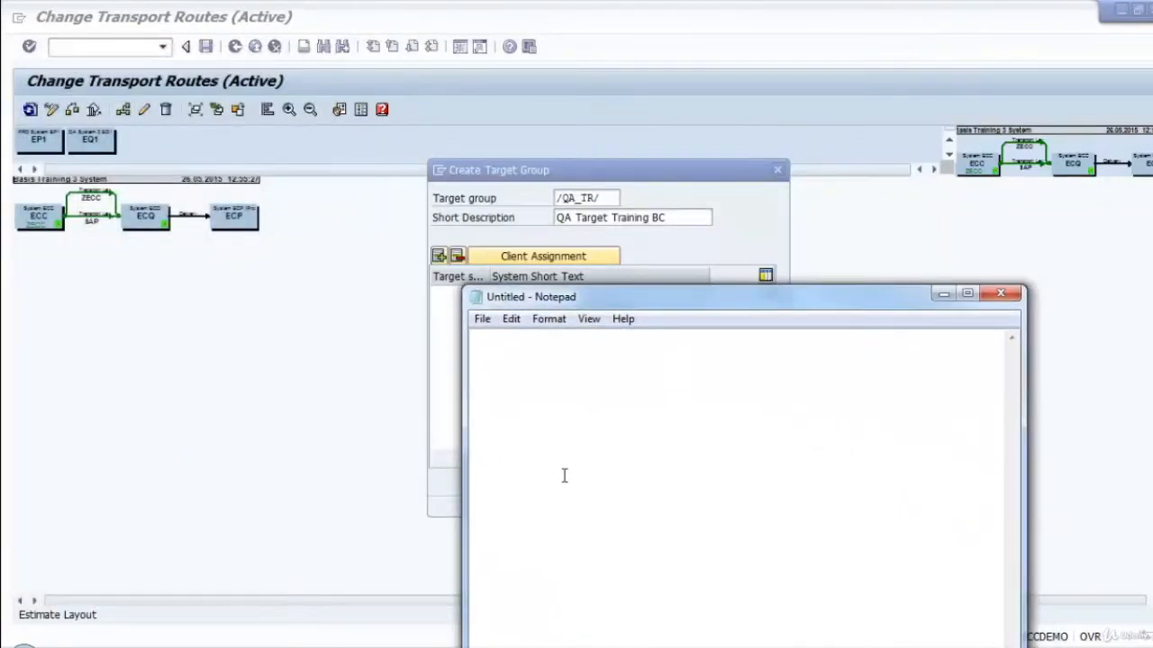
type("EC")
type("C -> /QA_TR/")
Complete the route note with ECP after ECQ and a parallel second branch through EQ1 to its production system.
type("-> ECQ")
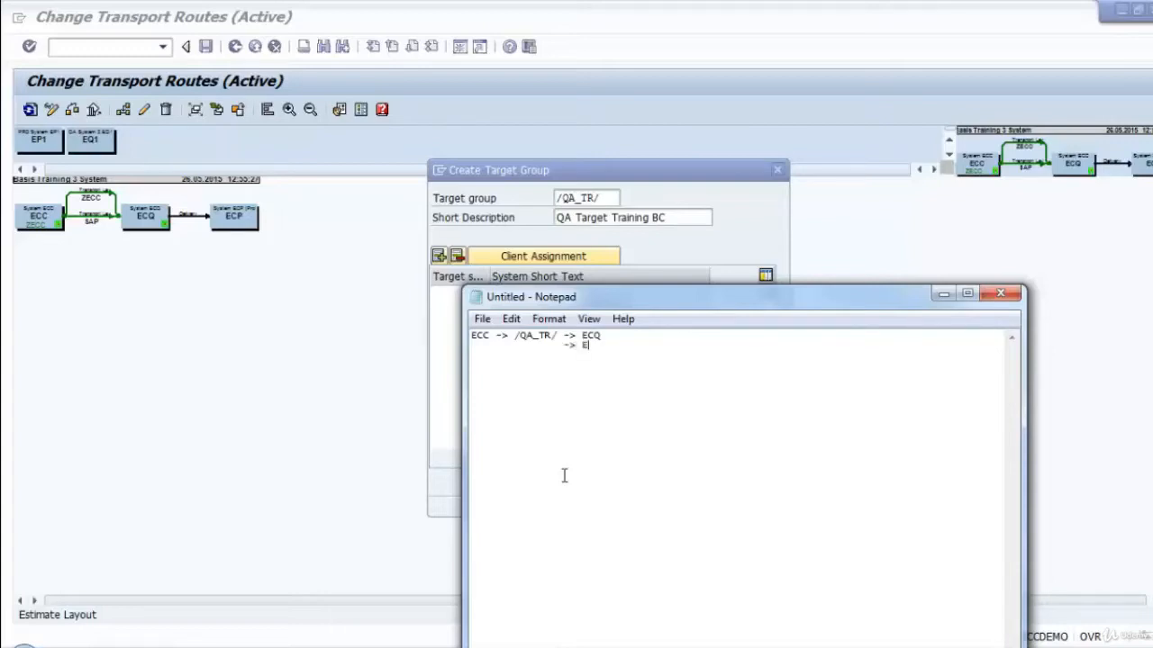
type("EQ")
type("P")
type(">")
type("E")
Enlarge the font of the route note in Notepad.
left_click_drag(640, 353, 266, 303)
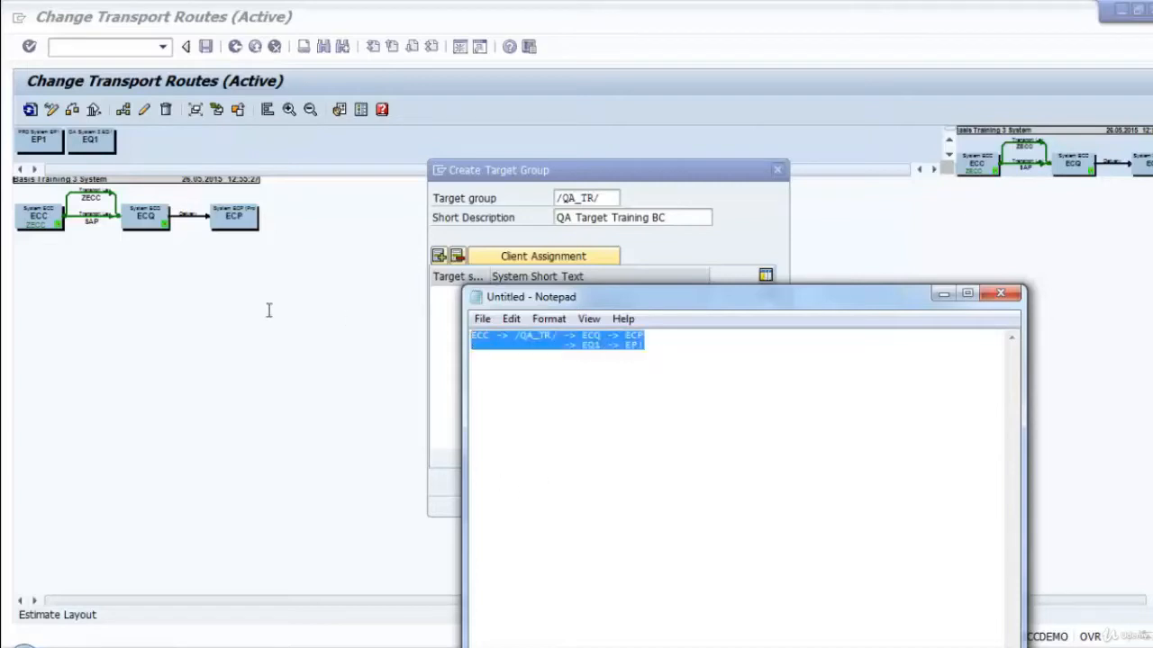
left_click(511, 320)
mouse_move(549, 319)
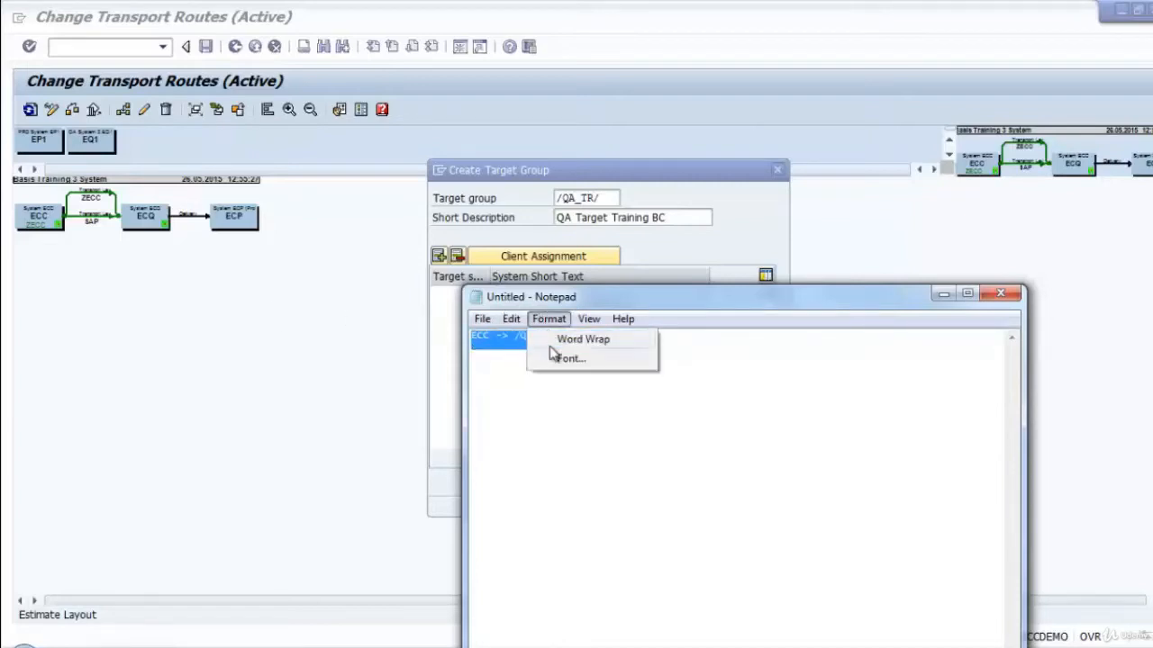
left_click(567, 359)
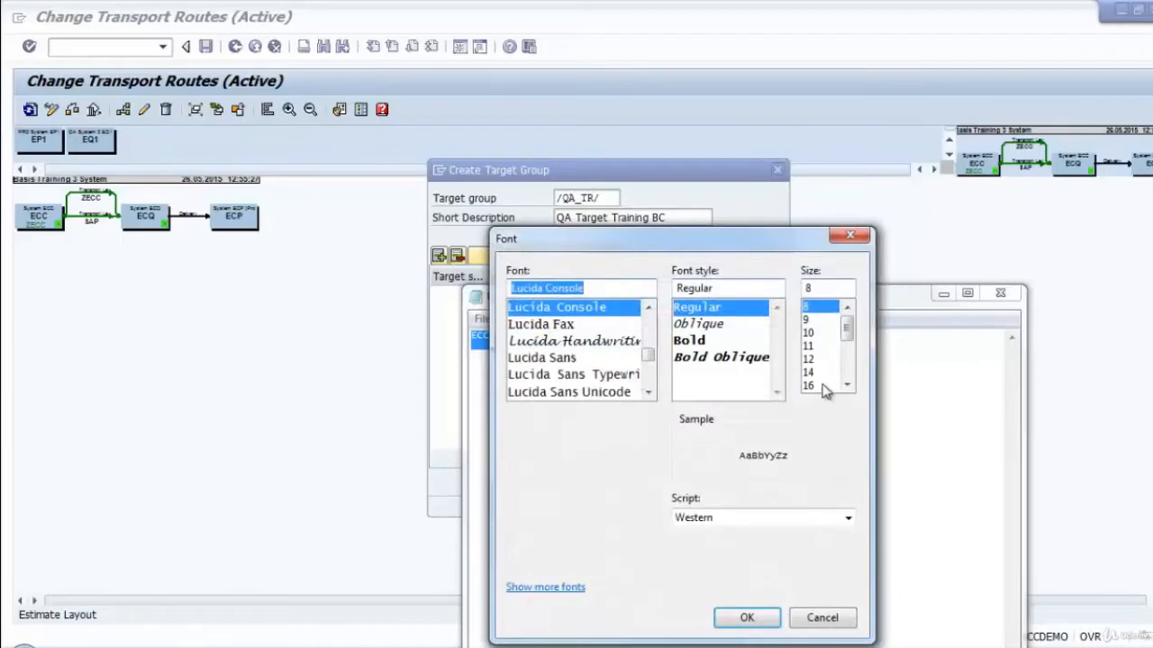
left_click(770, 621)
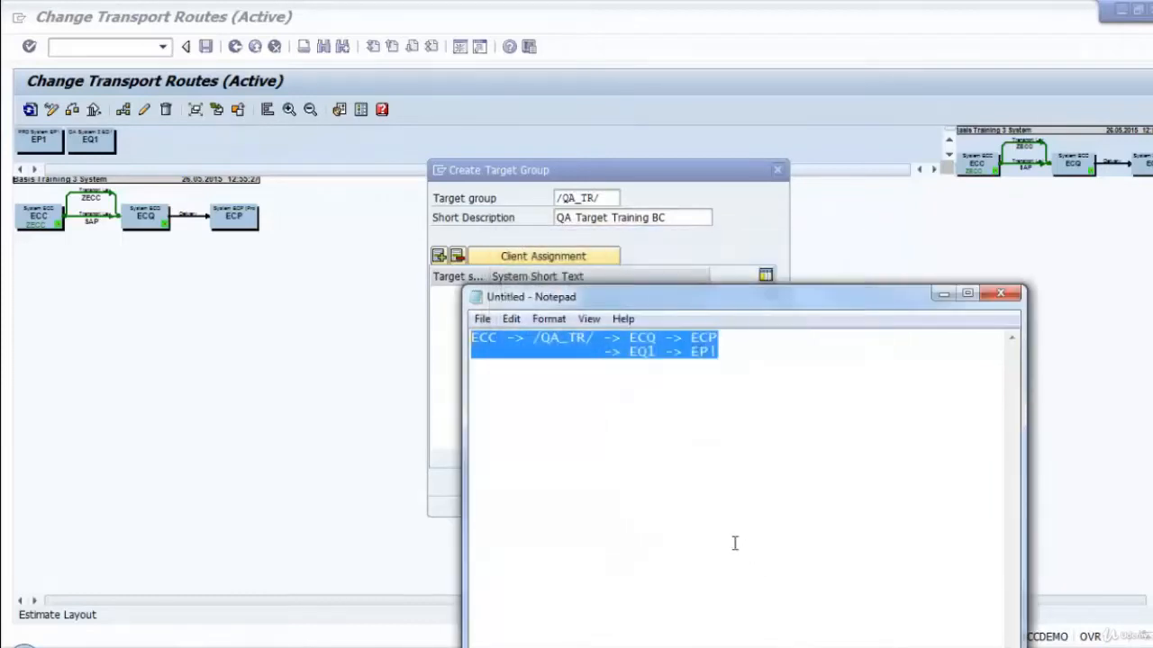
Correct the last system in the note to EP1, and shrink and move the Notepad window beside the target group dialog.
left_click(764, 360)
left_click_drag(762, 298, 398, 143)
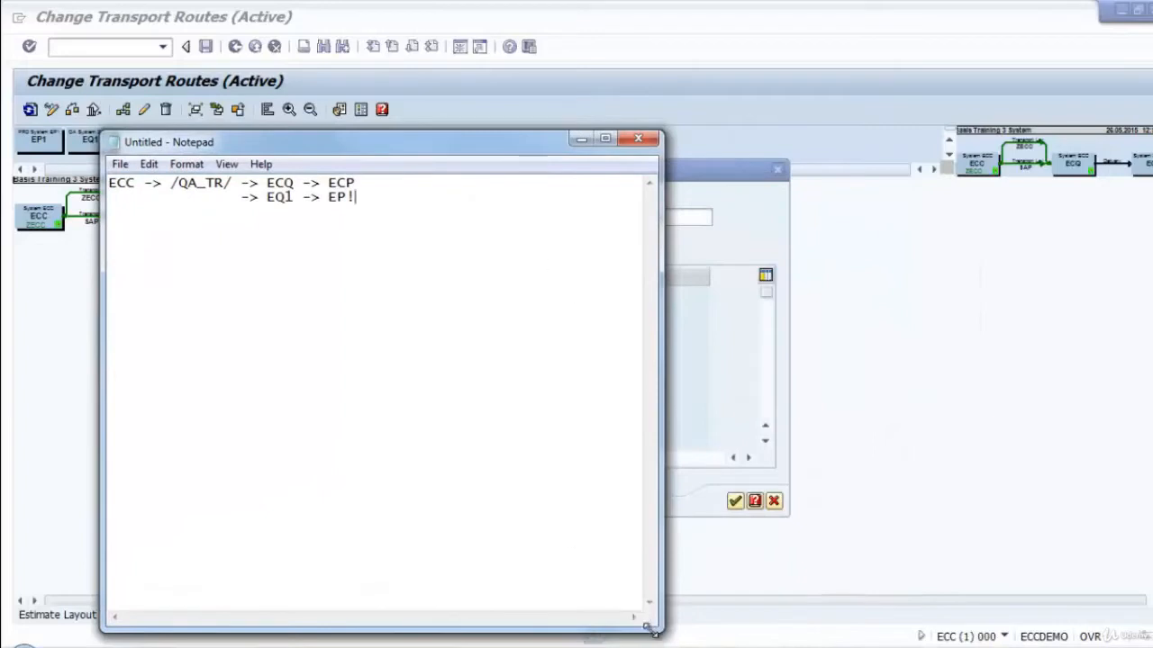
left_click_drag(641, 619, 492, 404)
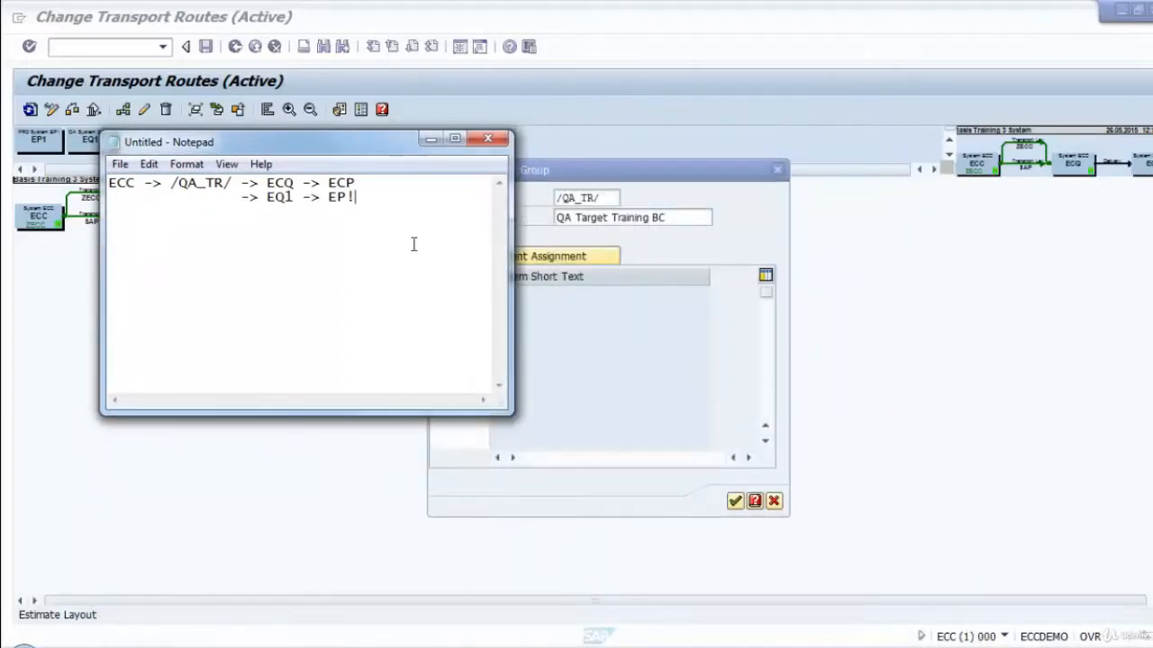
type("1")
left_click_drag(355, 146, 294, 331)
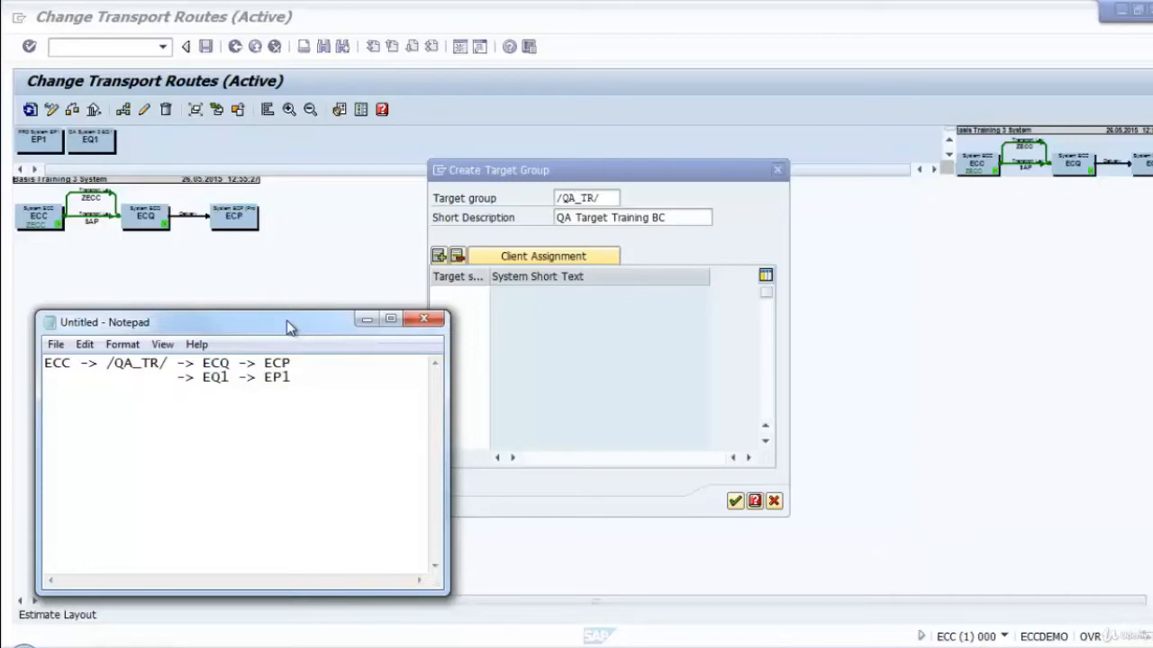
left_click_drag(257, 331, 246, 284)
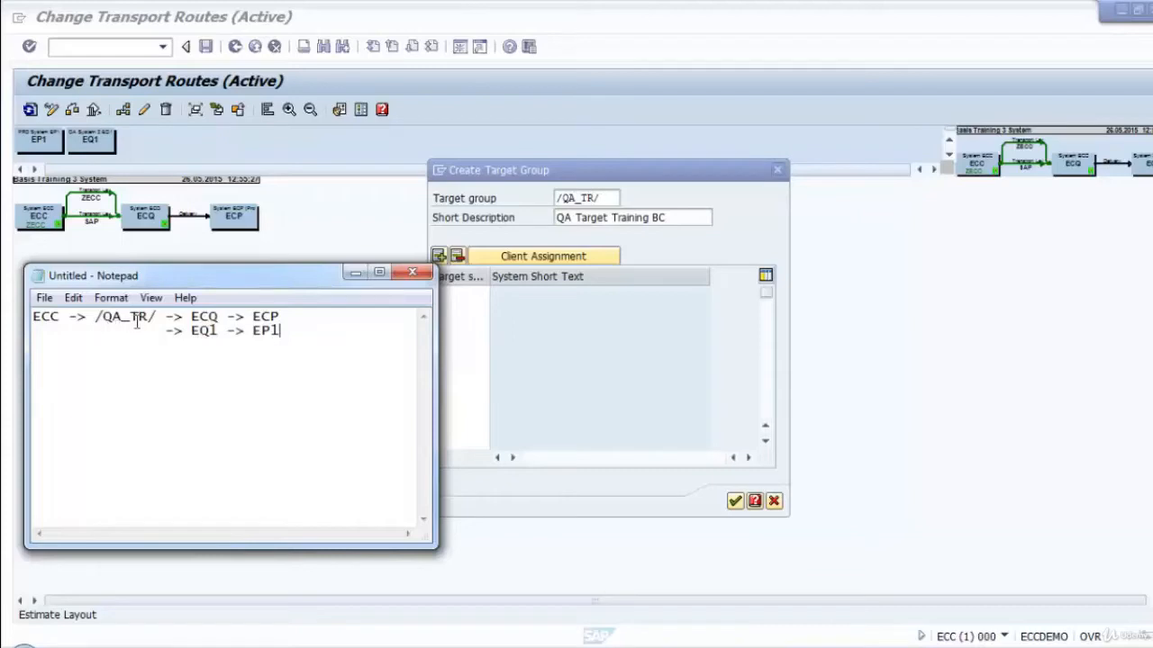
Back in the Create Target Group dialog, assign ECQ and EQ1 as target systems and transfer the group.
left_click(473, 296)
left_click(495, 295)
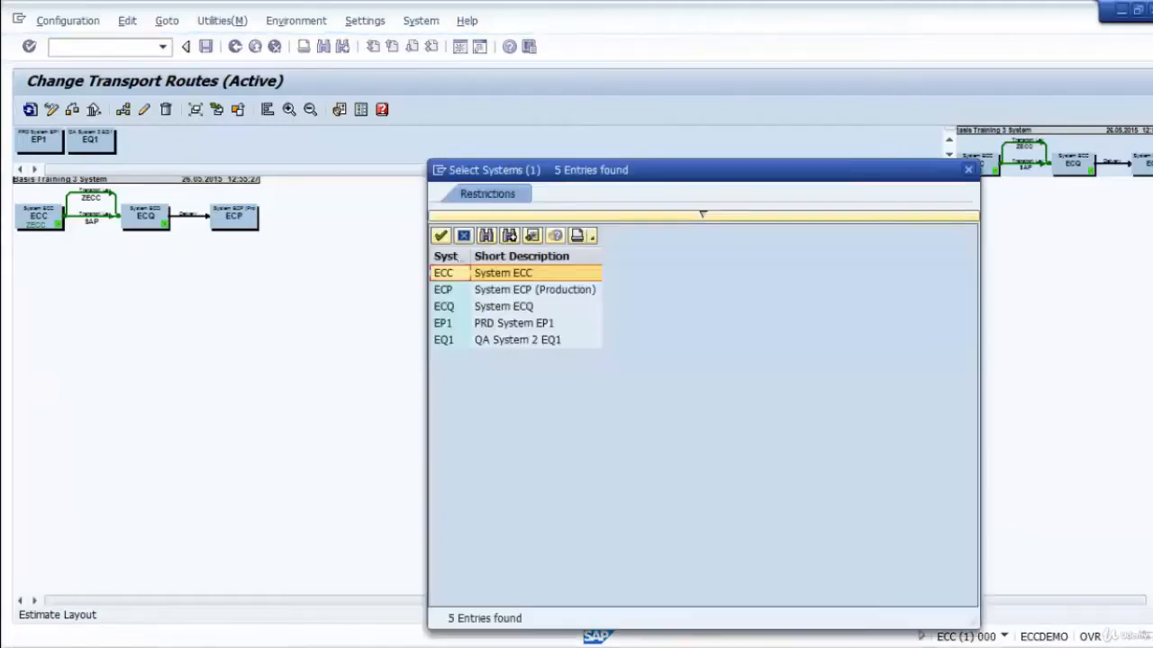
double_click(452, 308)
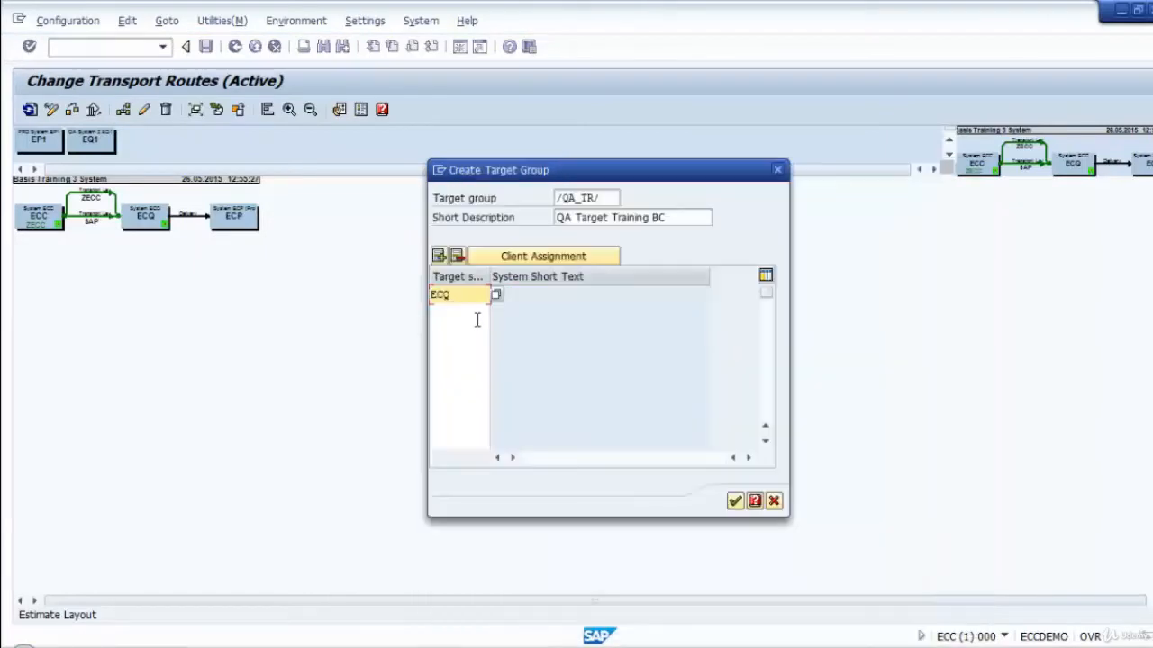
left_click(477, 314)
left_click(497, 315)
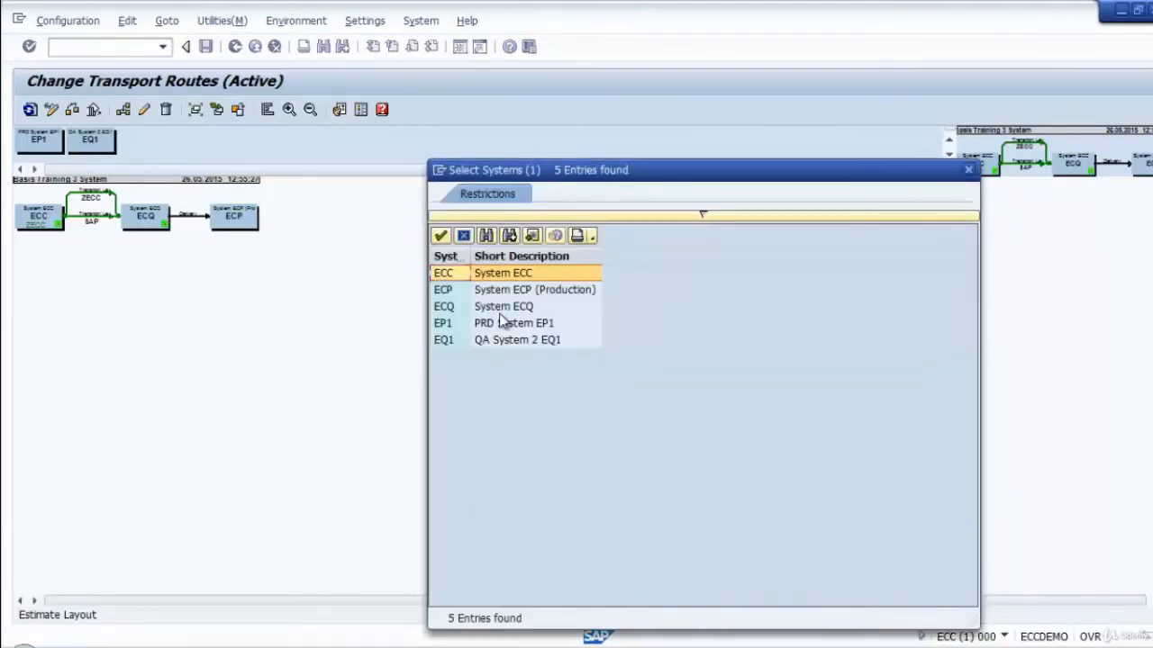
double_click(446, 340)
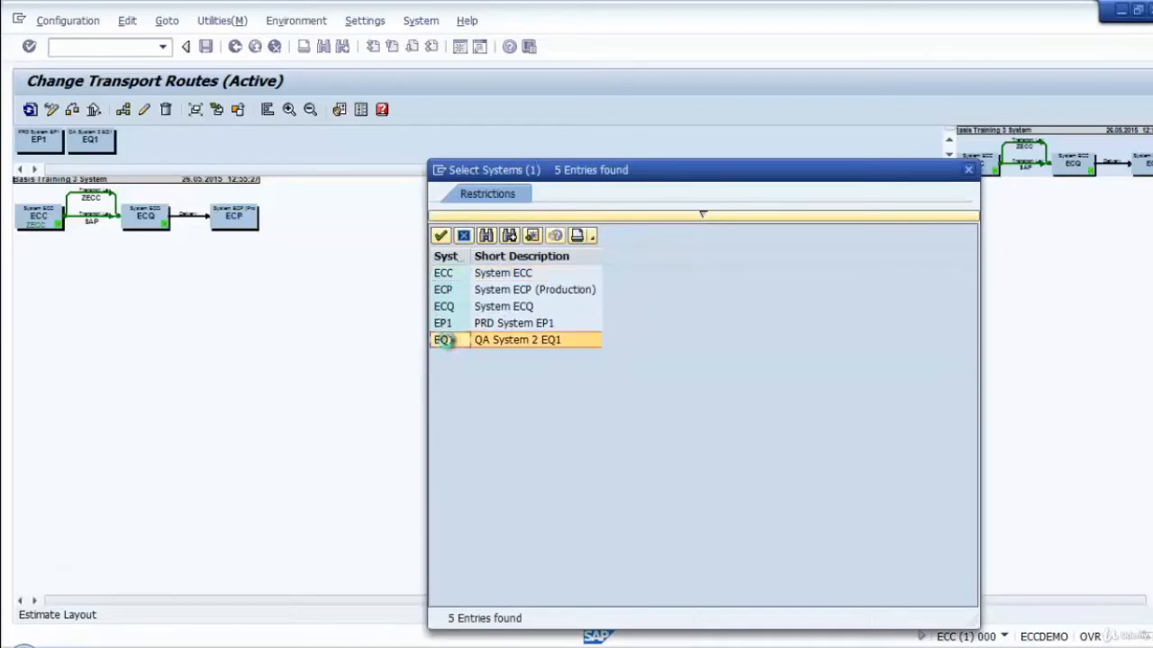
left_click(736, 502)
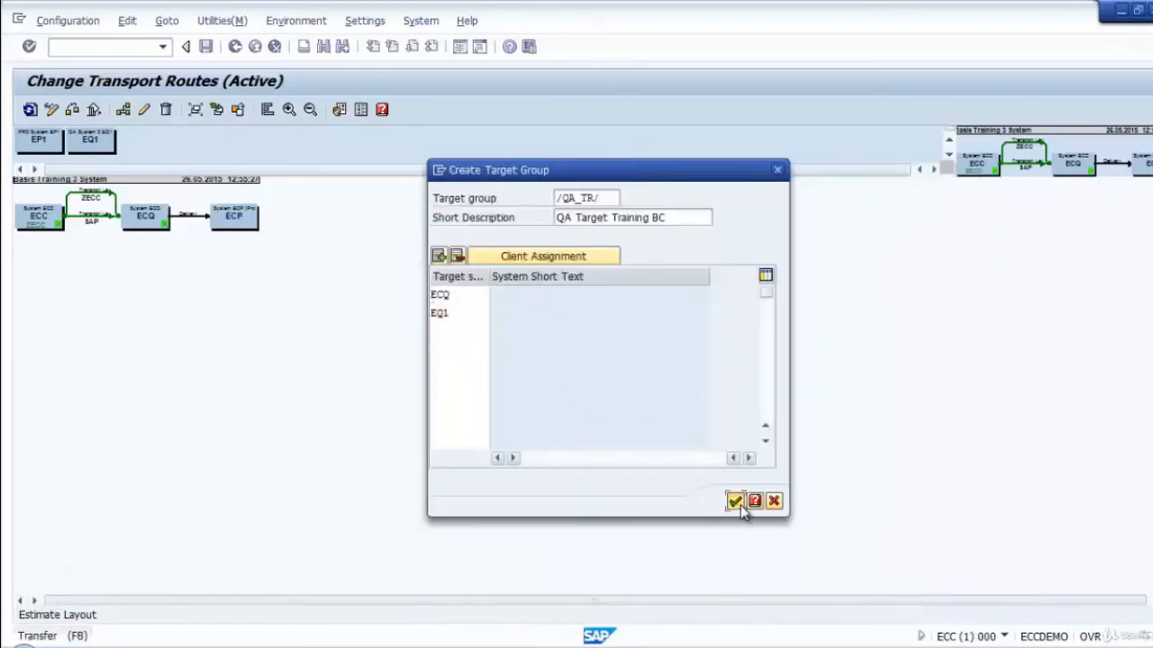
Place target group /QA_TR/ below the existing route in the diagram, with EQ1 and EP1 stacked to its right.
left_click(142, 141)
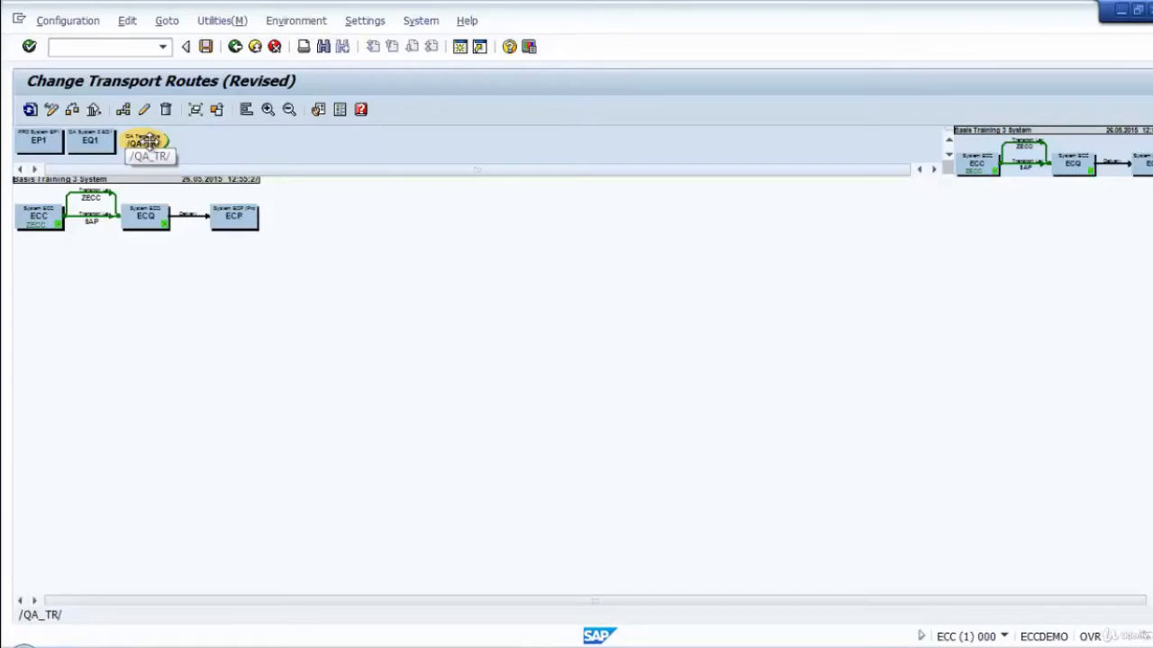
left_click(149, 144)
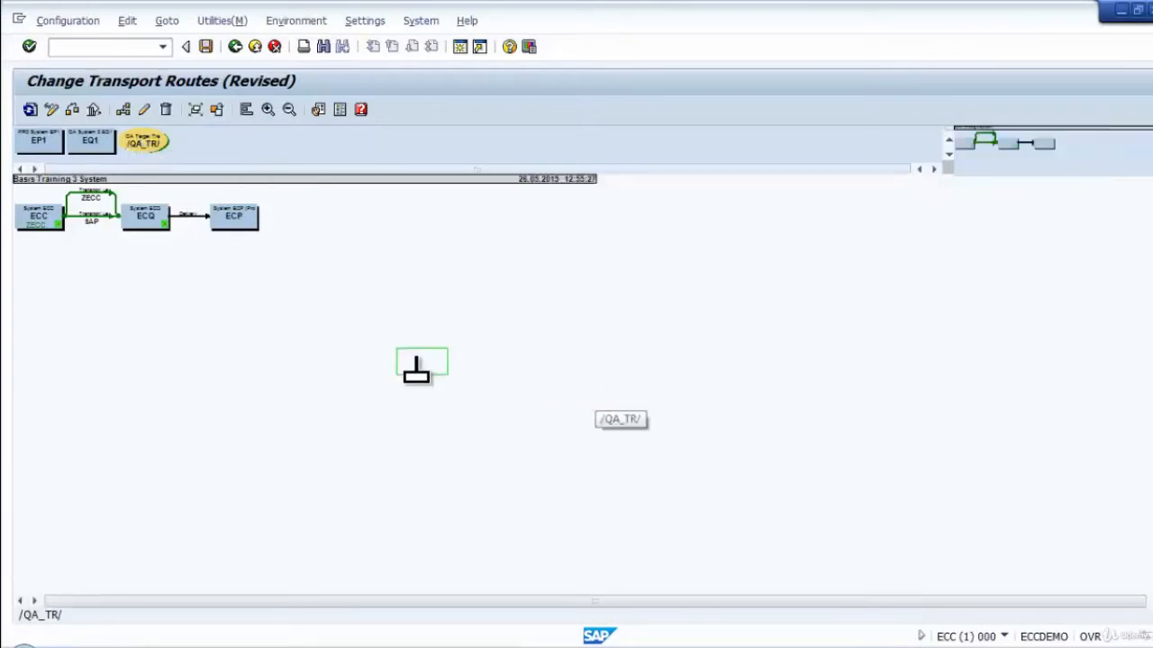
left_click(378, 357)
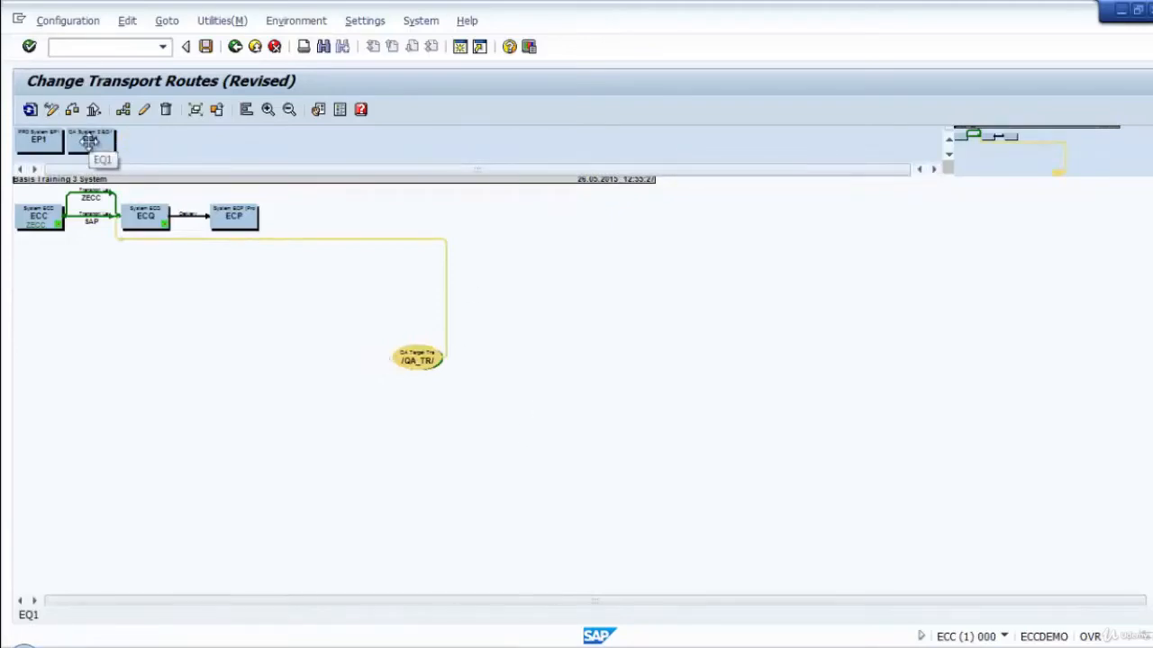
left_click_drag(89, 141, 525, 334)
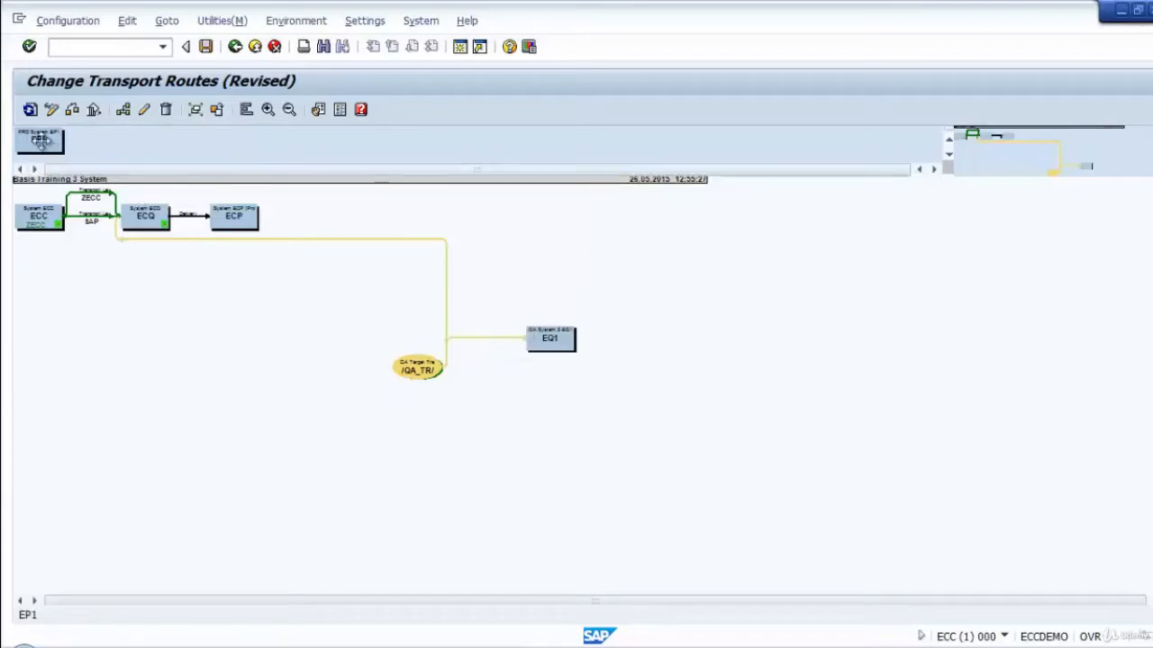
left_click_drag(40, 142, 567, 400)
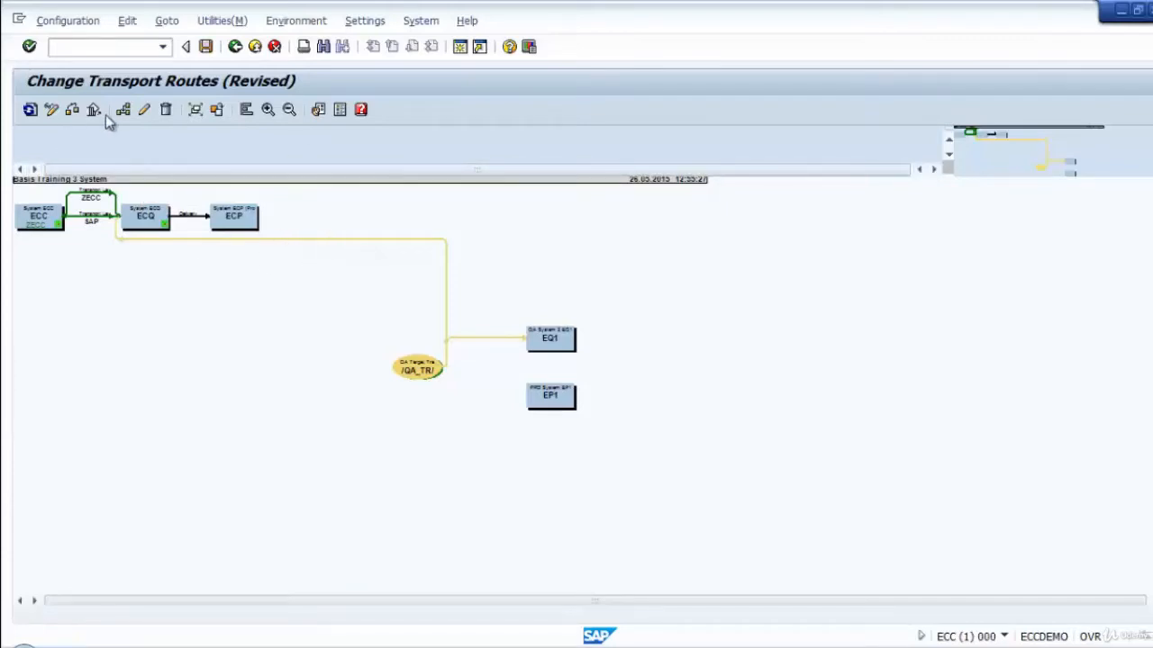
Move target group /QA_TR/ and systems EQ1 and EP1 closer beneath the existing ECC-ECQ-ECP route in the diagram.
left_click_drag(409, 377, 230, 304)
left_click_drag(509, 349, 376, 281)
left_click_drag(504, 397, 364, 356)
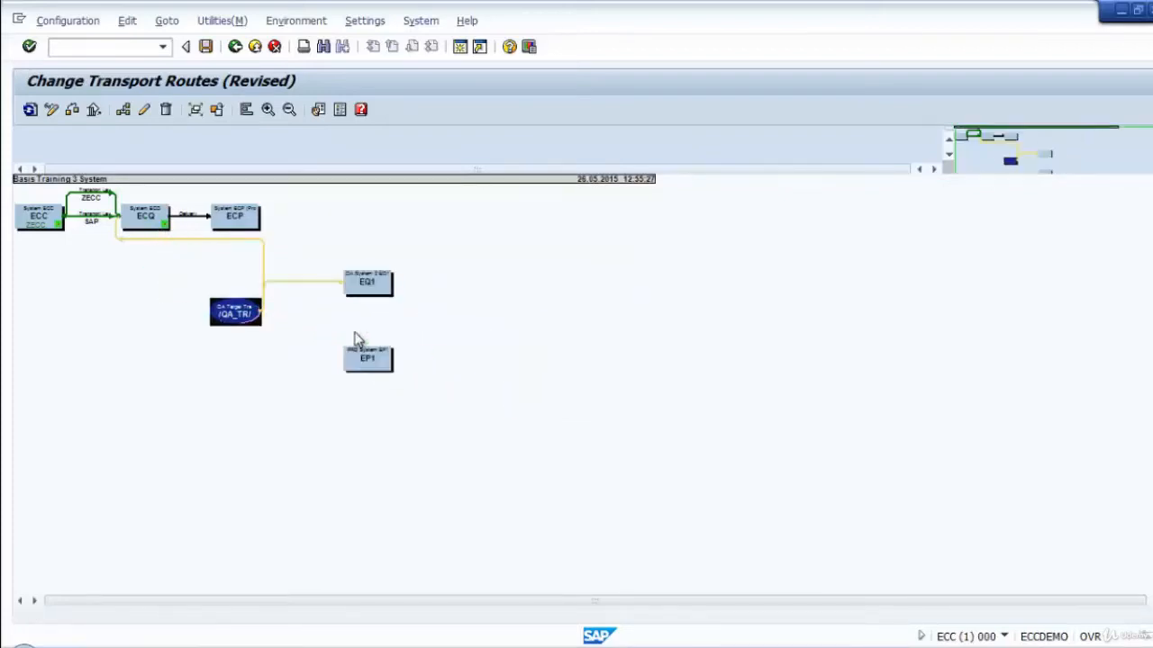
Delete the two links connecting target group /QA_TR/ to ECQ and EQ1, keeping the nodes.
left_click(268, 109)
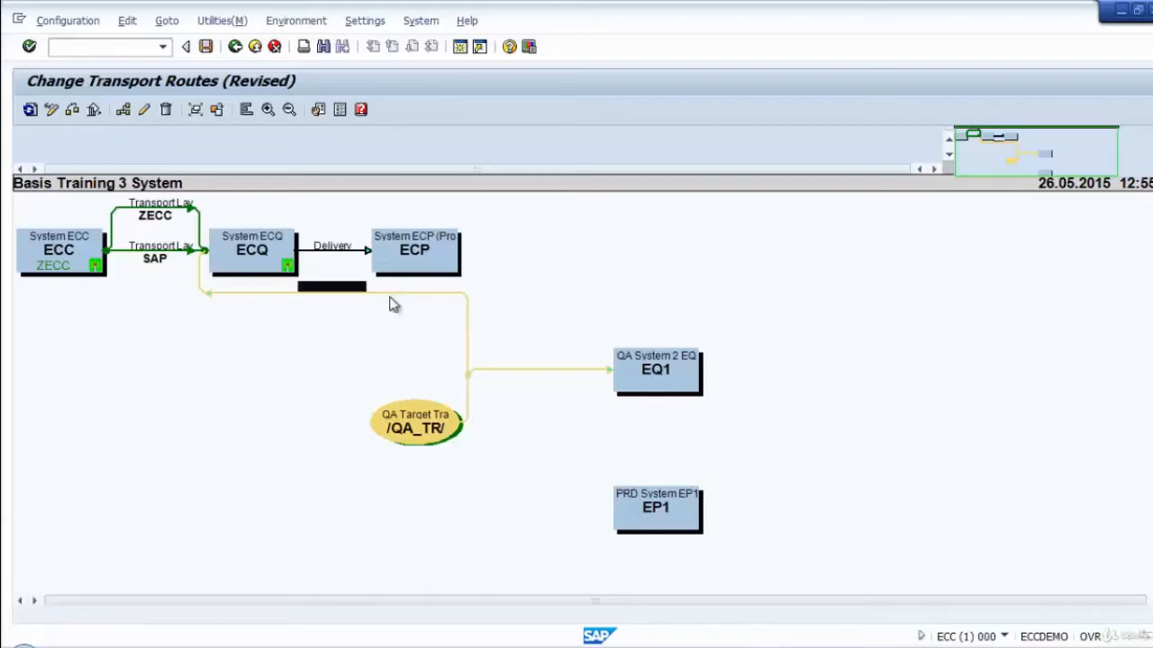
left_click(166, 109)
left_click_drag(225, 77, 761, 245)
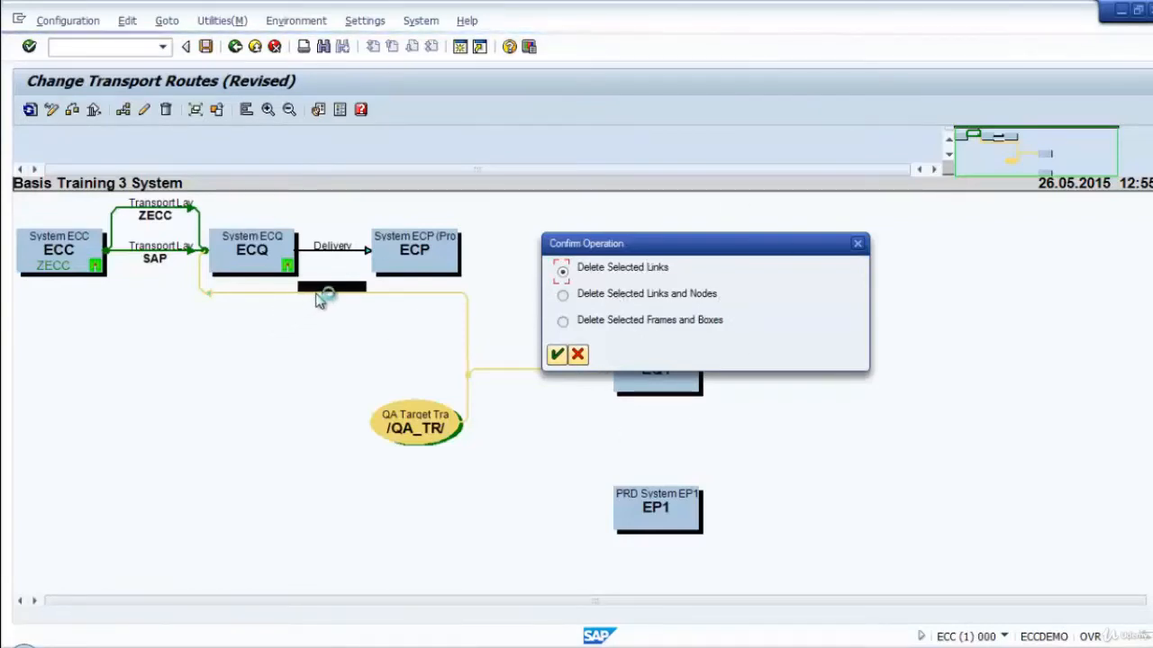
left_click(557, 355)
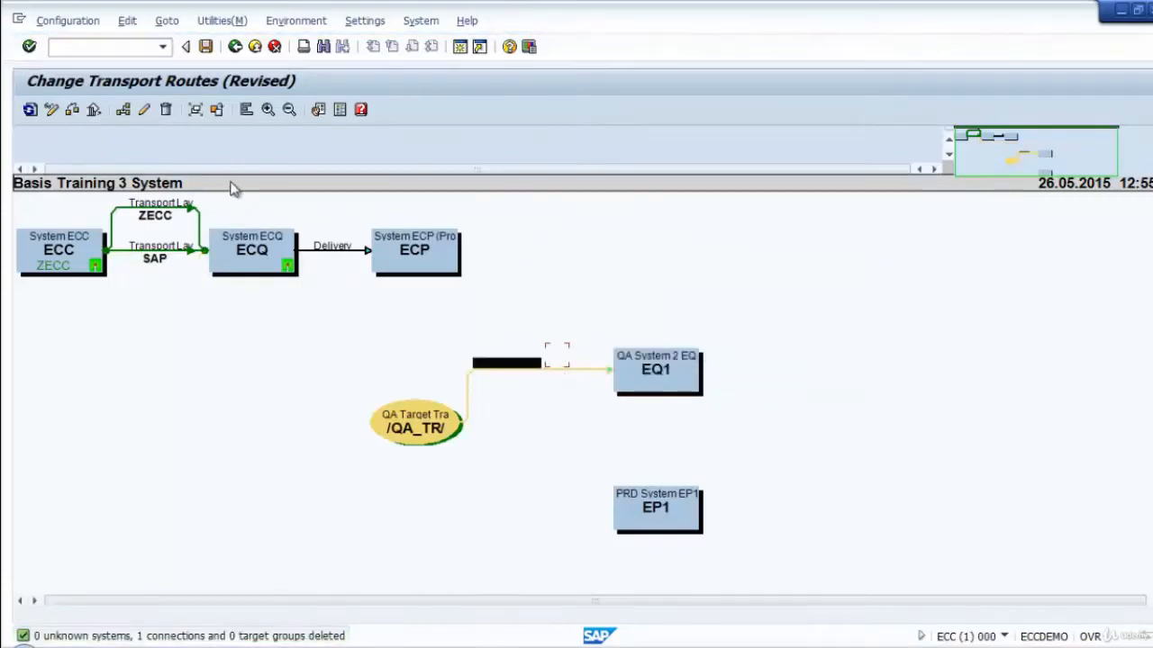
left_click(166, 109)
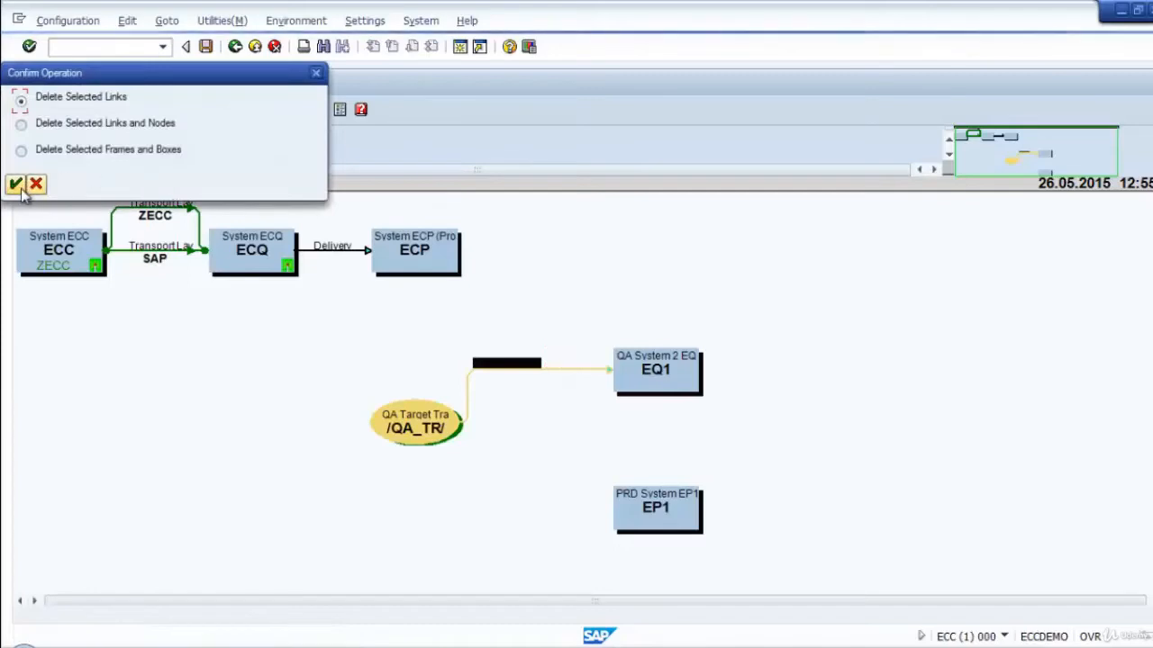
left_click(18, 187)
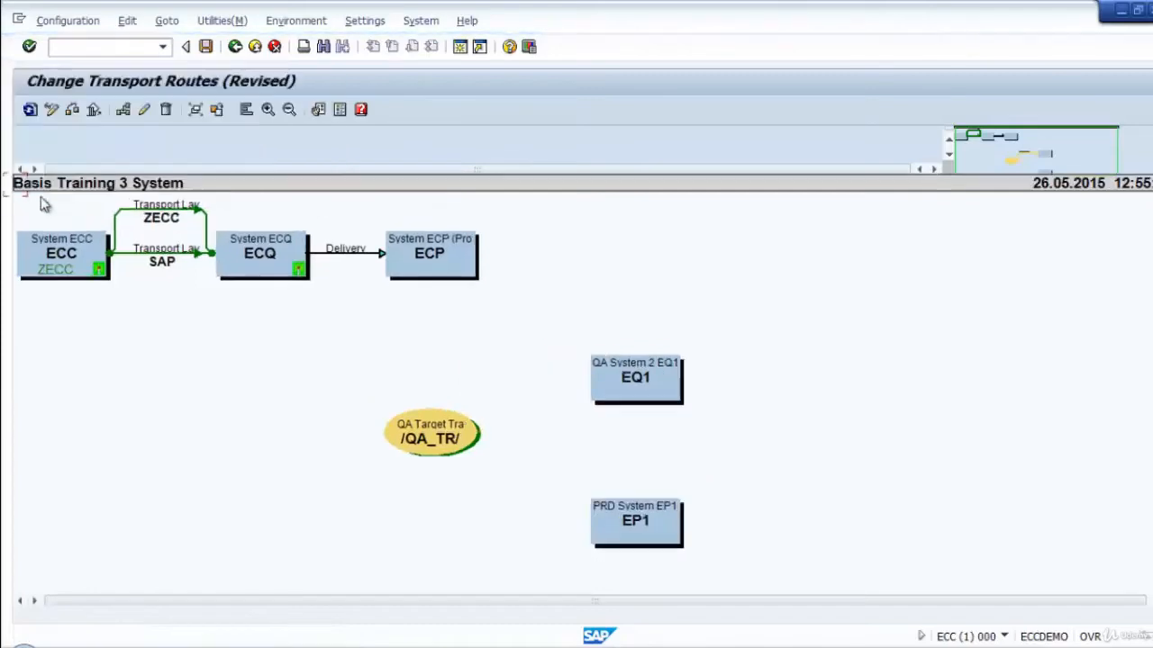
Delete the delivery route between ECQ and ECP.
left_click(344, 257)
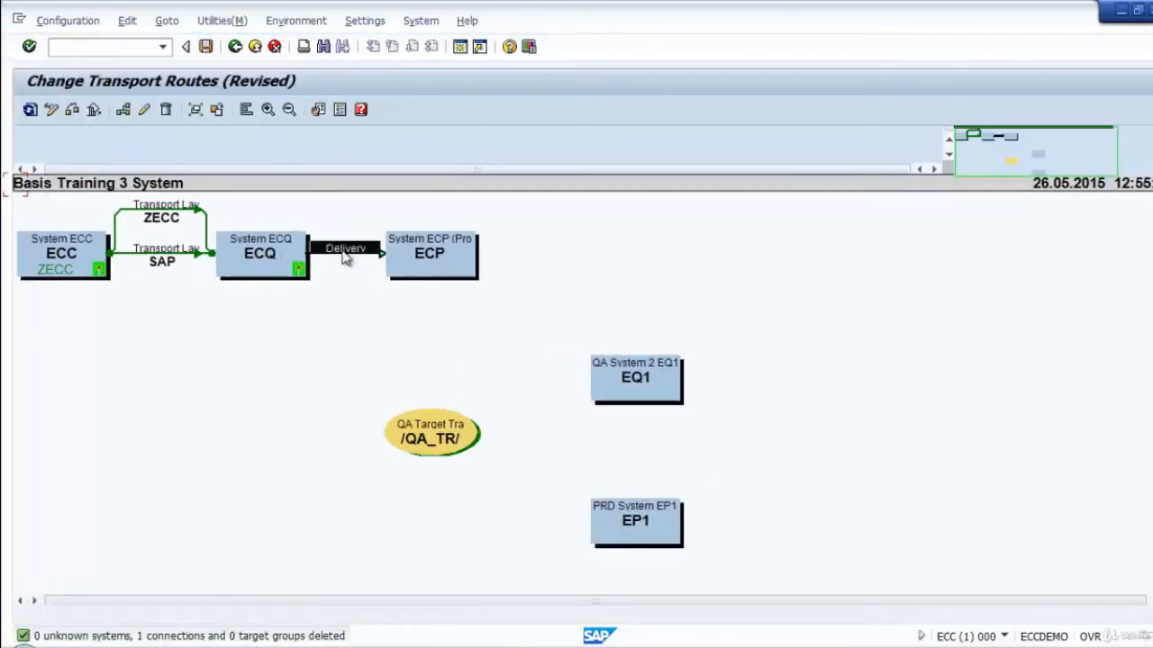
left_click(145, 109)
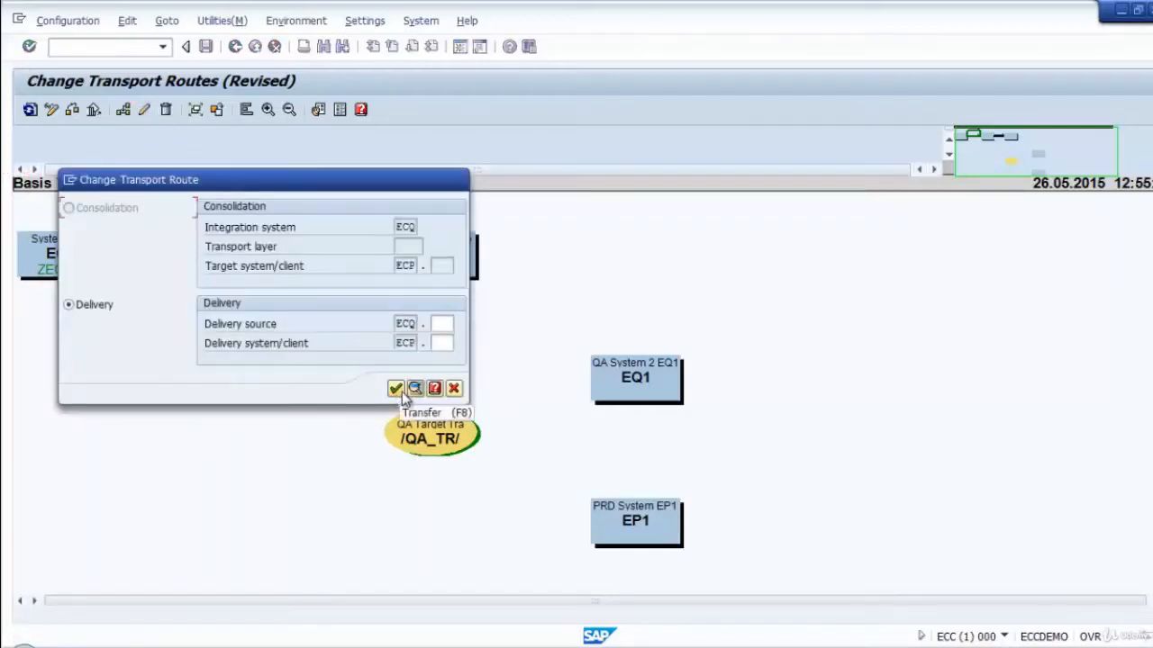
left_click(454, 389)
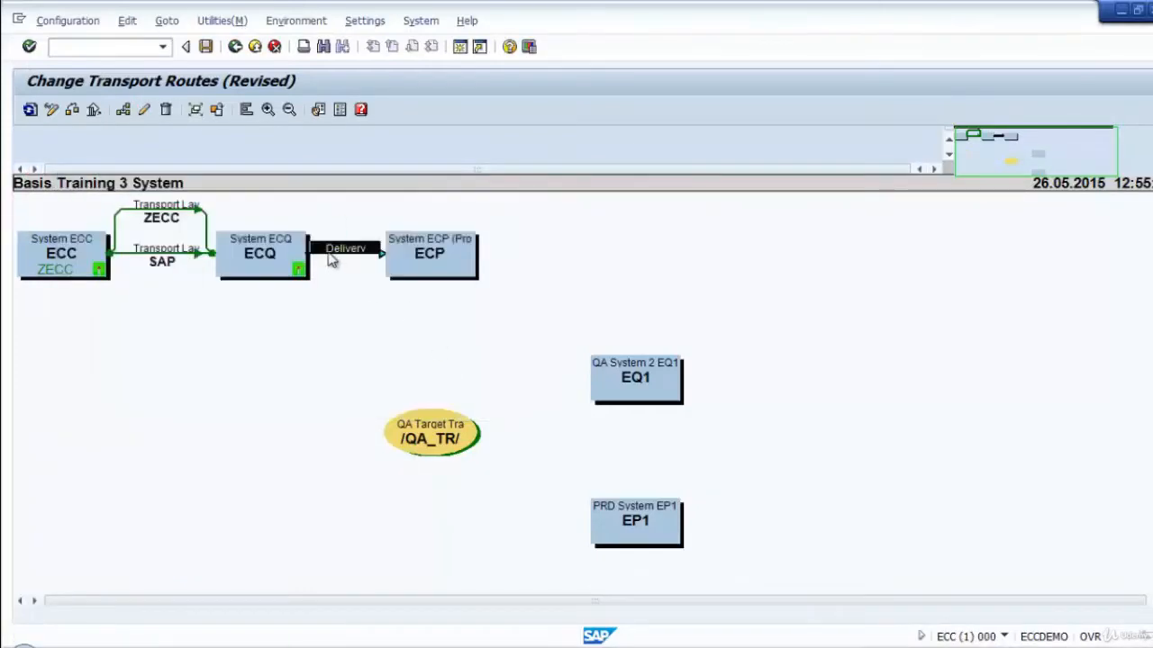
left_click(167, 111)
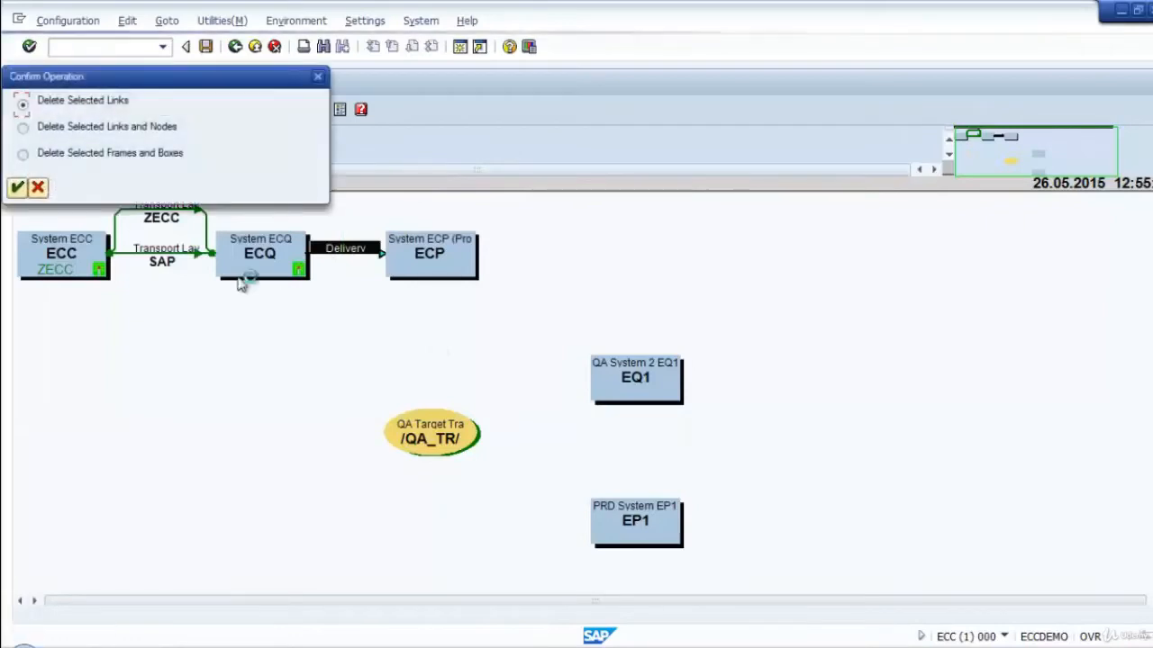
left_click(17, 187)
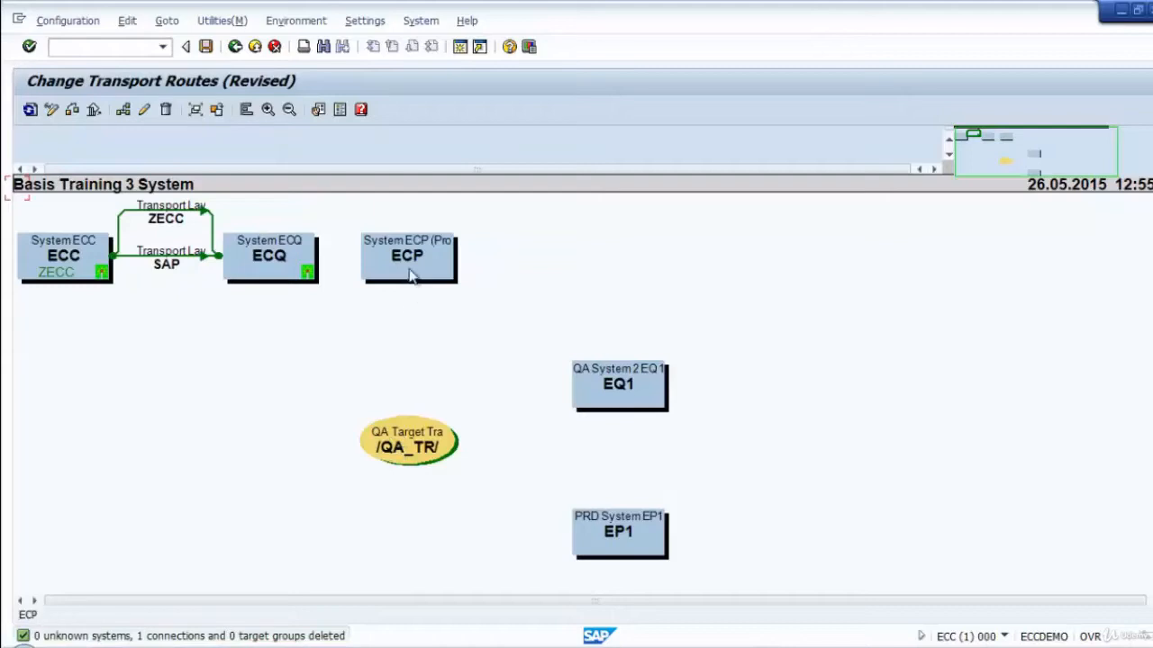
Place /QA_TR/ below ECQ, and delete the SAP and ZECC transport routes between ECC and ECQ.
left_click_drag(413, 446, 270, 350)
left_click(164, 261)
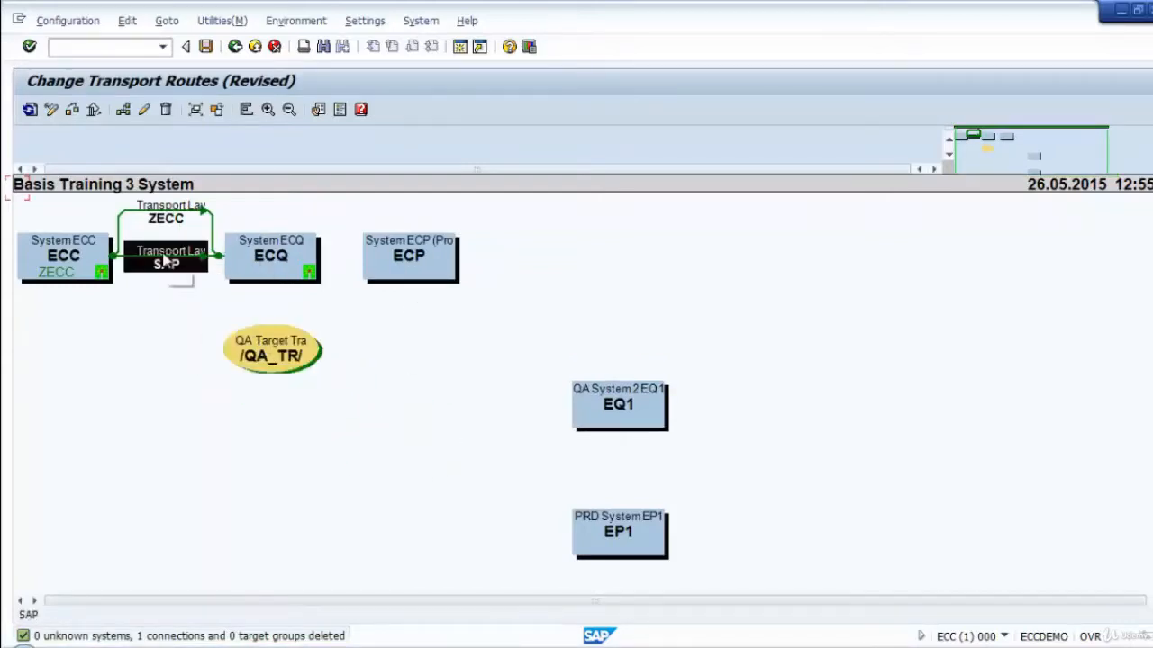
left_click(165, 109)
left_click(18, 180)
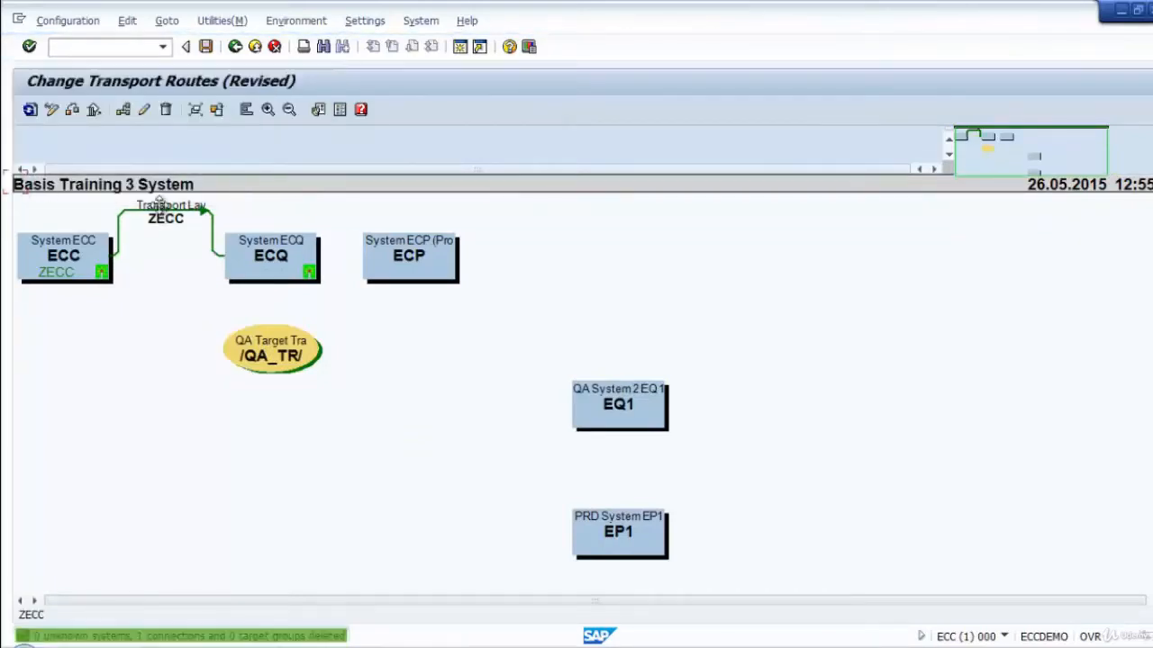
left_click(164, 213)
left_click(165, 109)
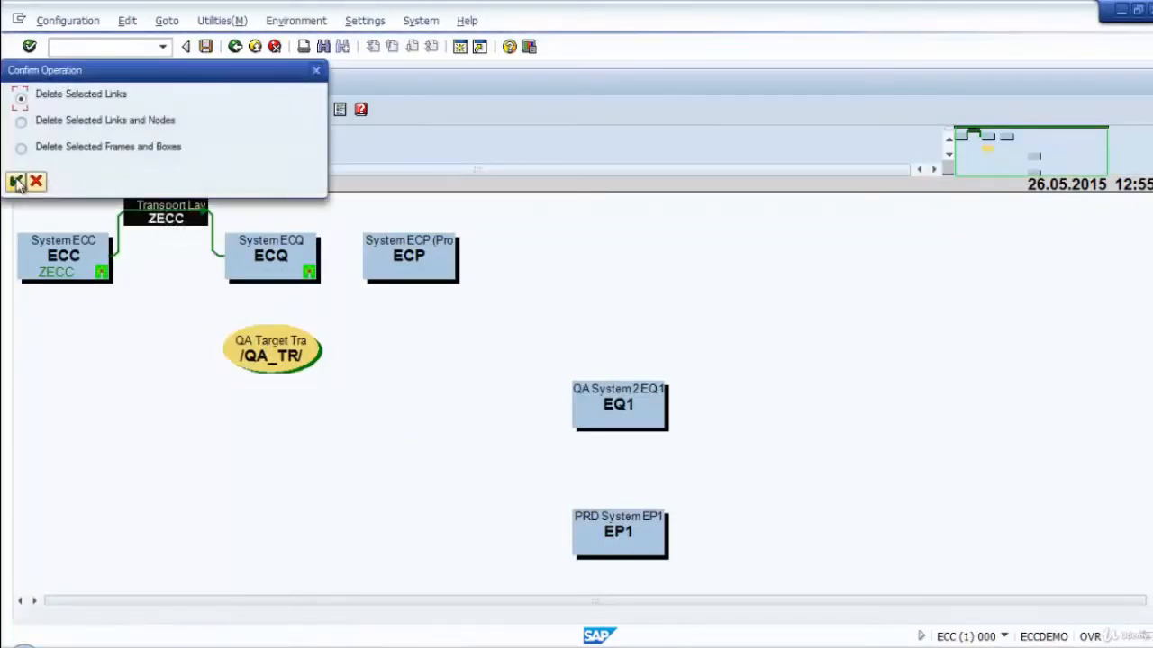
left_click(18, 180)
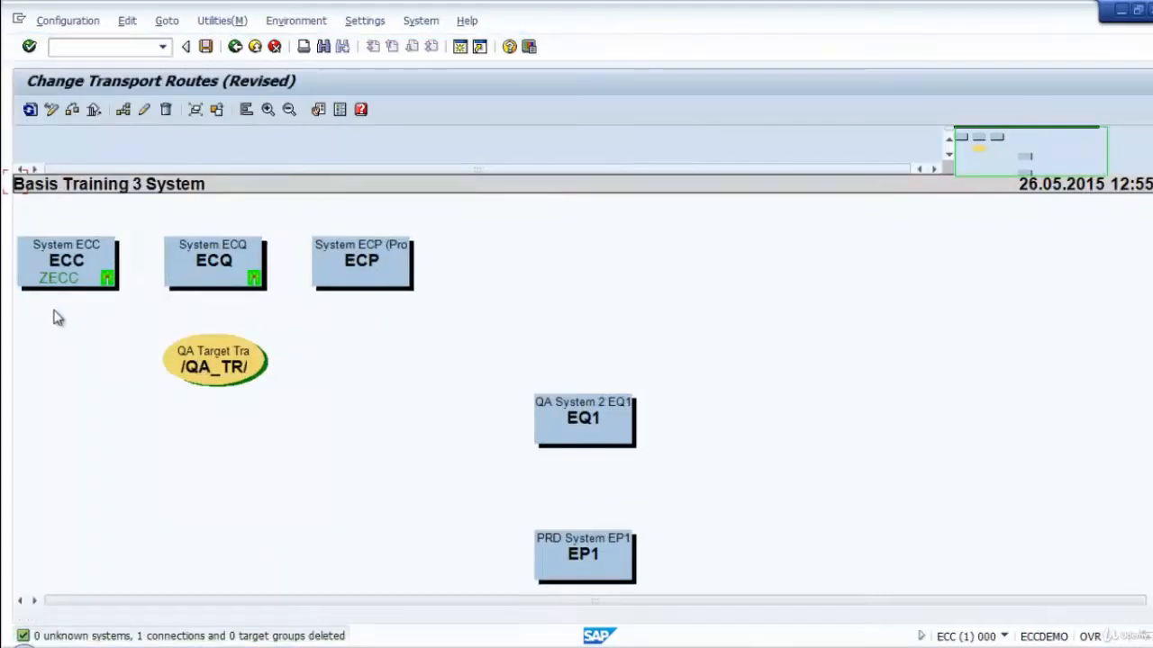
Arrange the diagram as ECC, /QA_TR/, ECQ and ECP in one row, with EQ1 beneath ECQ and EP1 beneath ECP.
left_click_drag(63, 271, 64, 358)
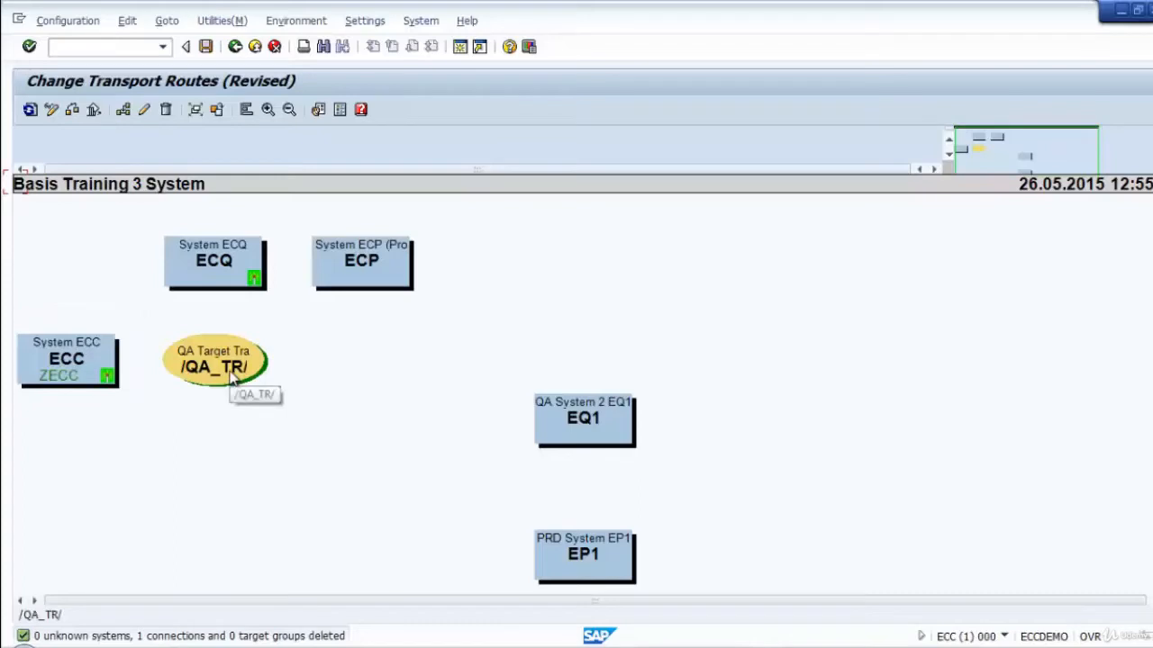
left_click_drag(213, 267, 399, 362)
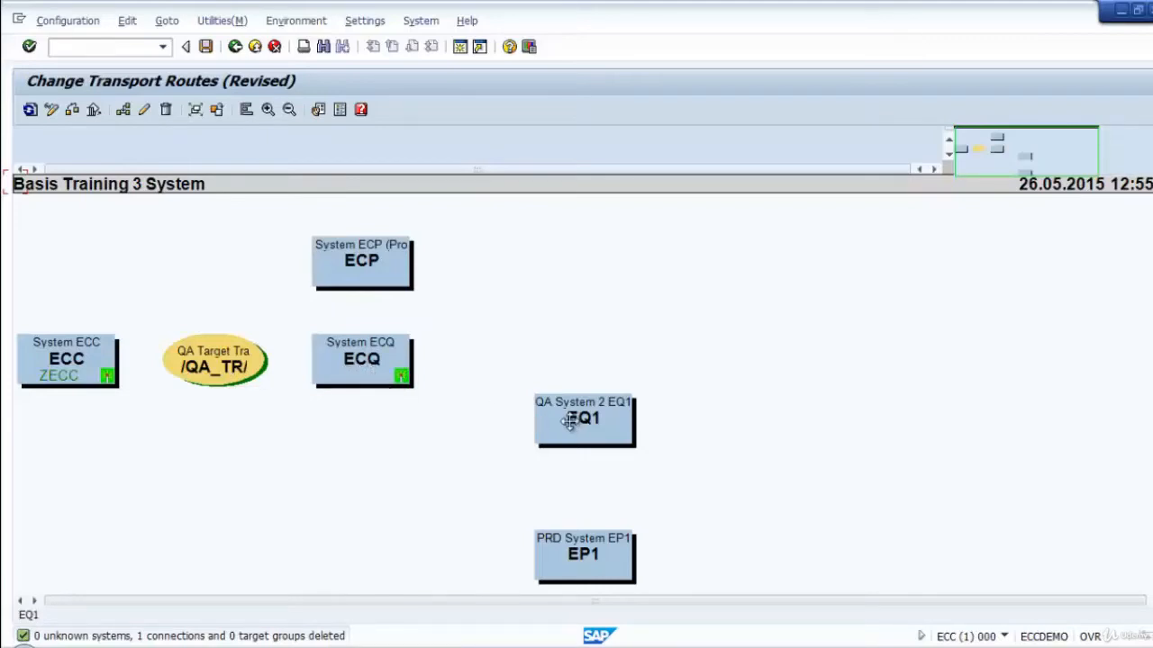
left_click_drag(564, 423, 350, 441)
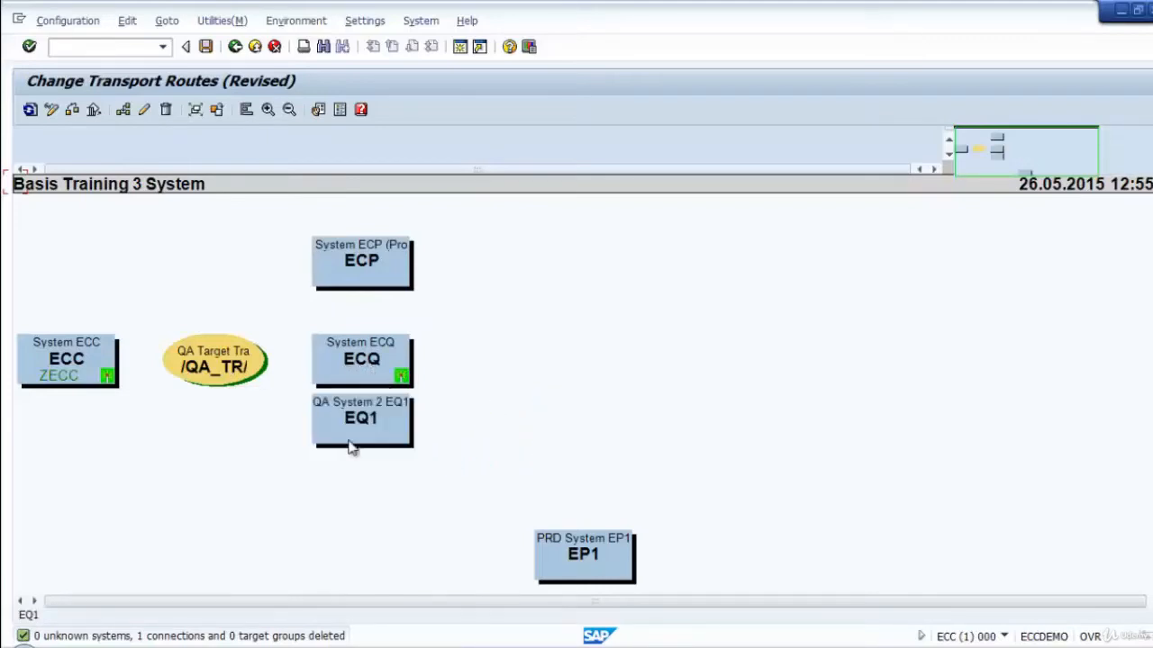
left_click_drag(385, 249, 497, 364)
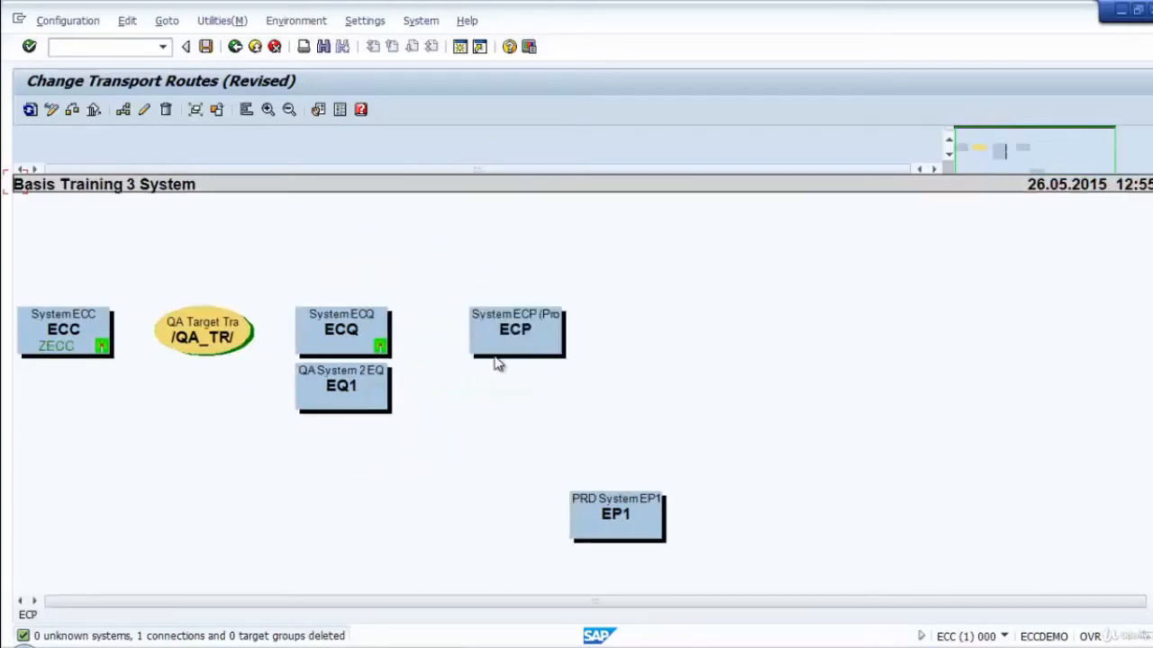
left_click_drag(612, 515, 511, 390)
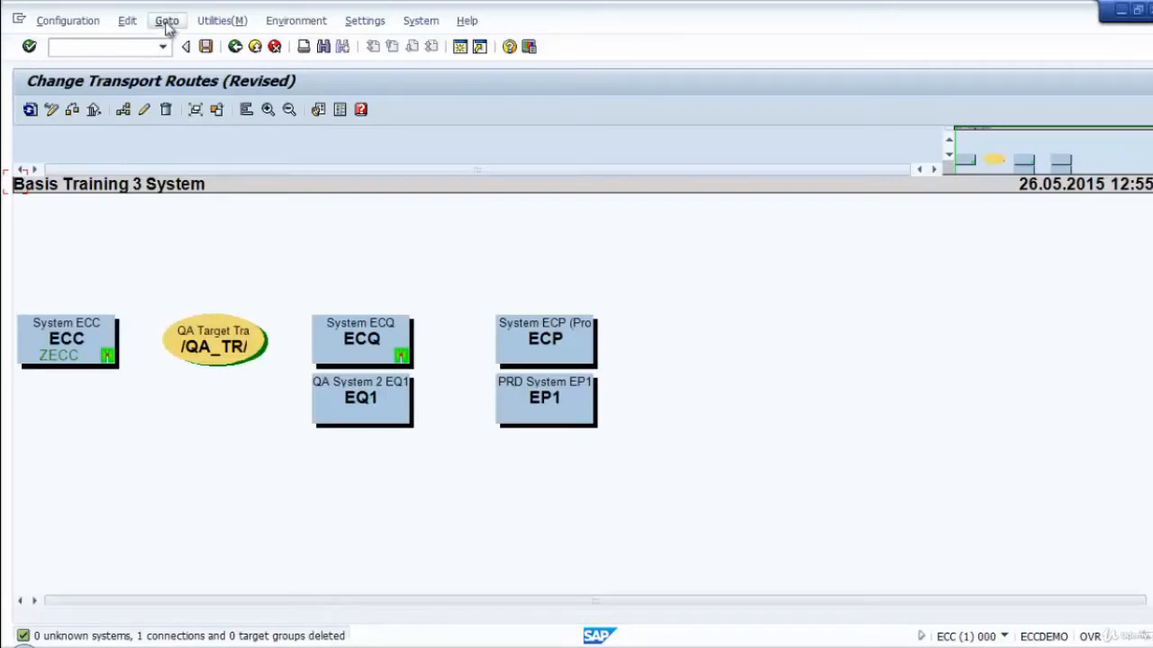
Start creating a transport route and switch its form to the variant that accepts a consolidation target.
left_click(134, 23)
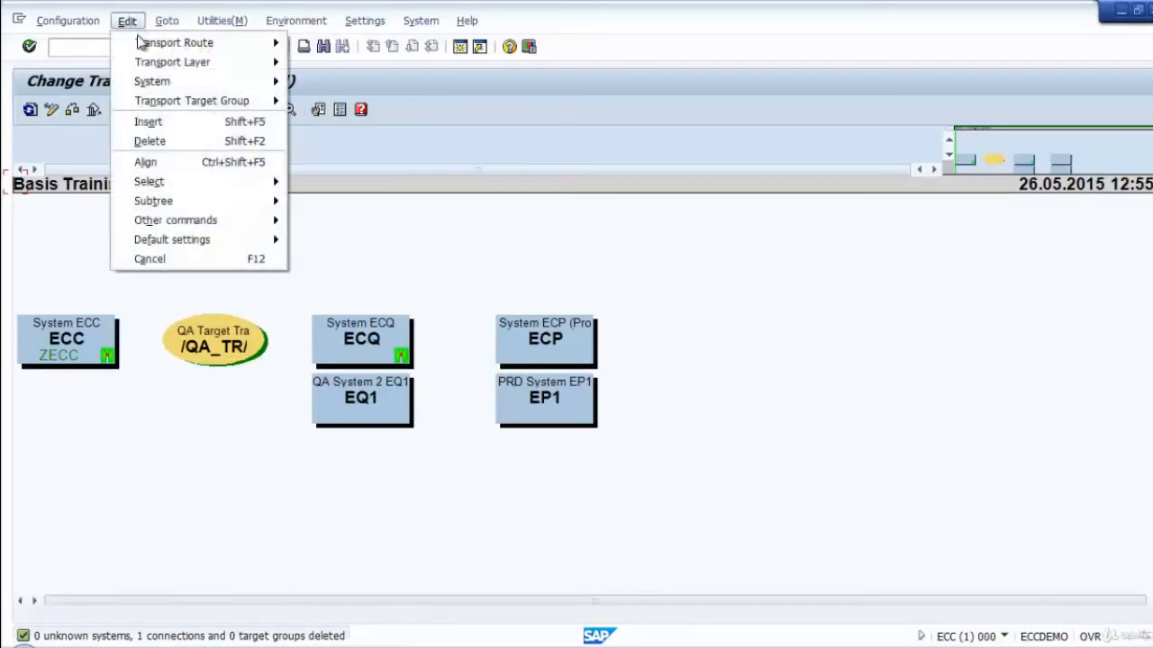
mouse_move(140, 45)
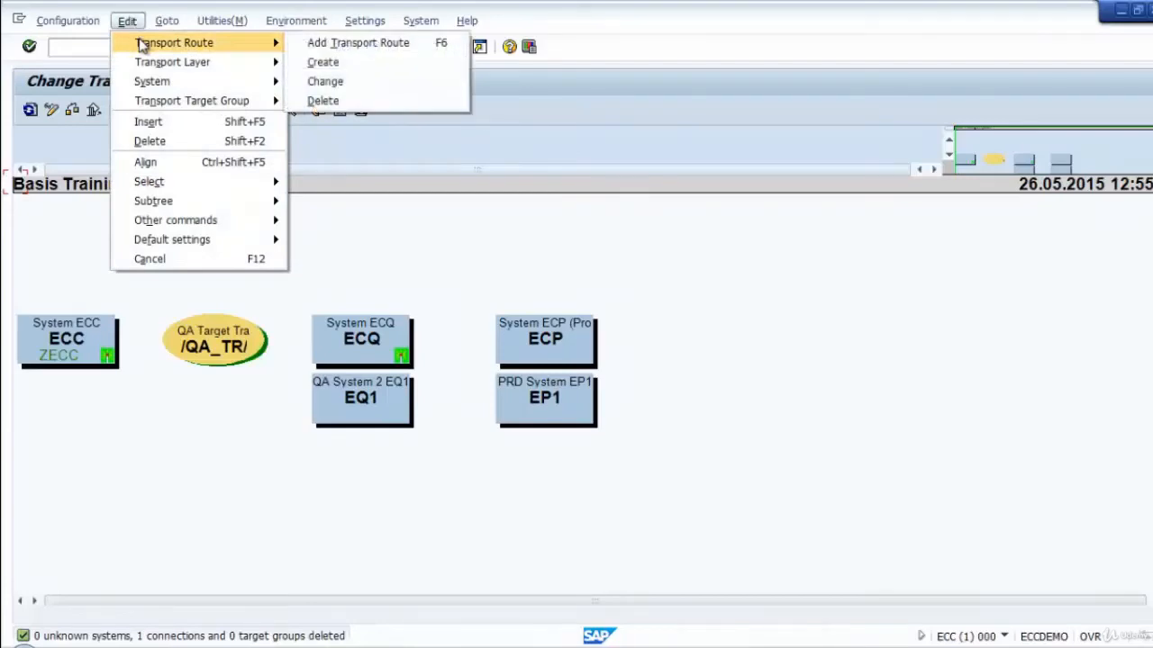
left_click(358, 65)
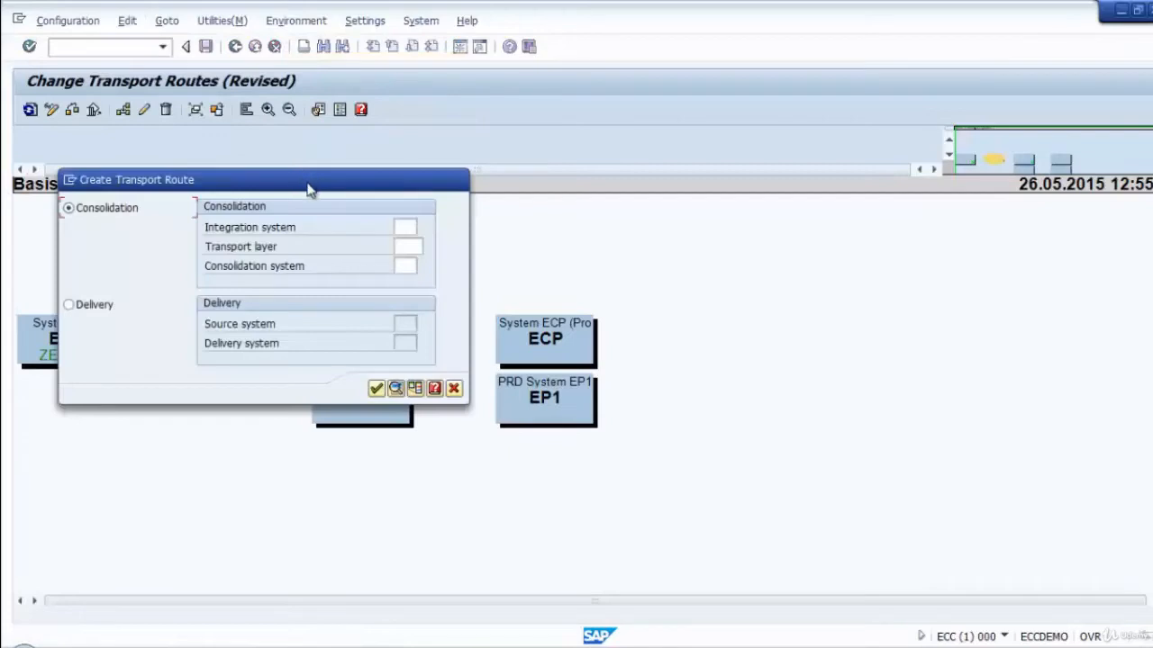
left_click_drag(306, 187, 497, 232)
left_click(596, 272)
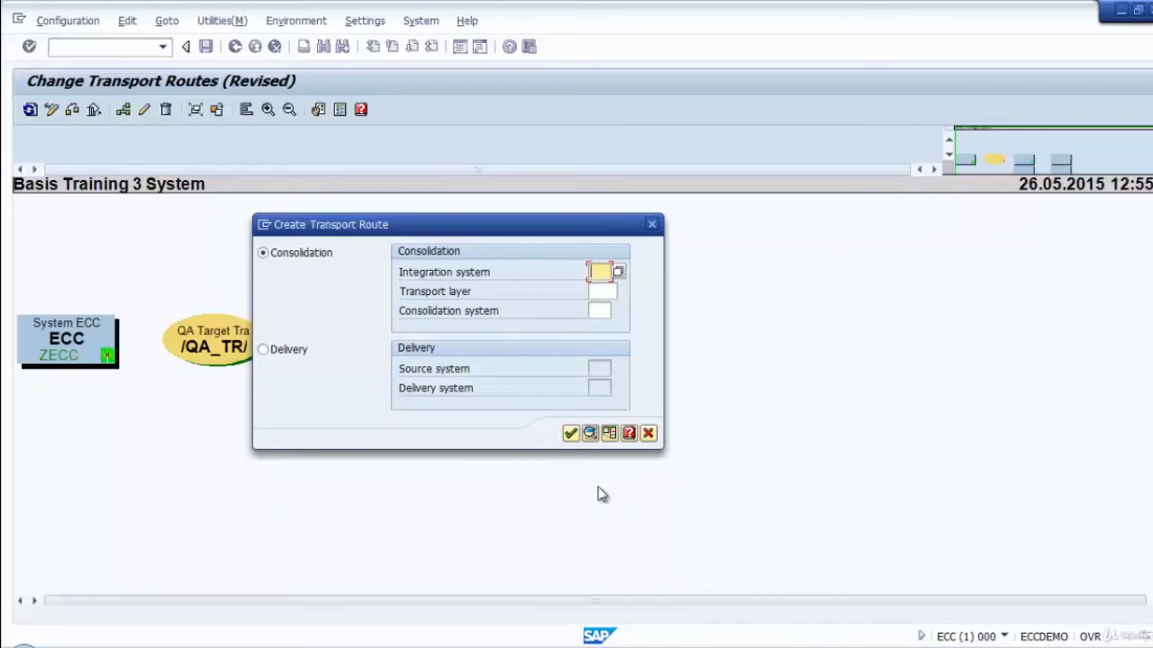
left_click(610, 434)
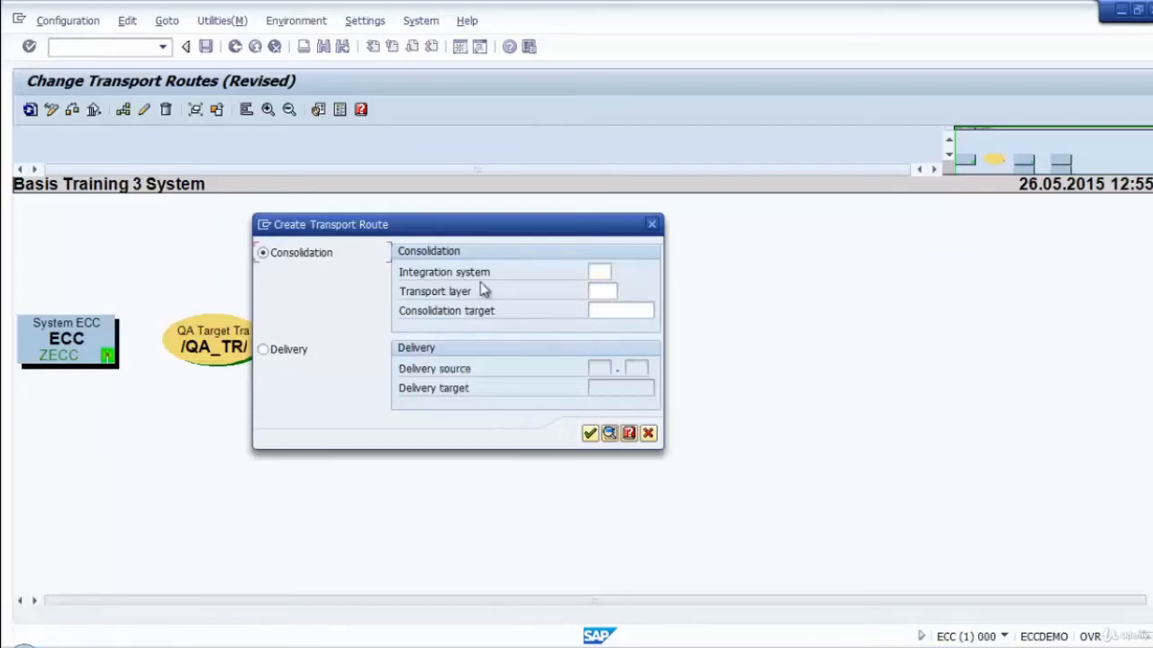
Set the consolidation route's integration system to ECC and its transport layer to ZECC.
left_click(602, 271)
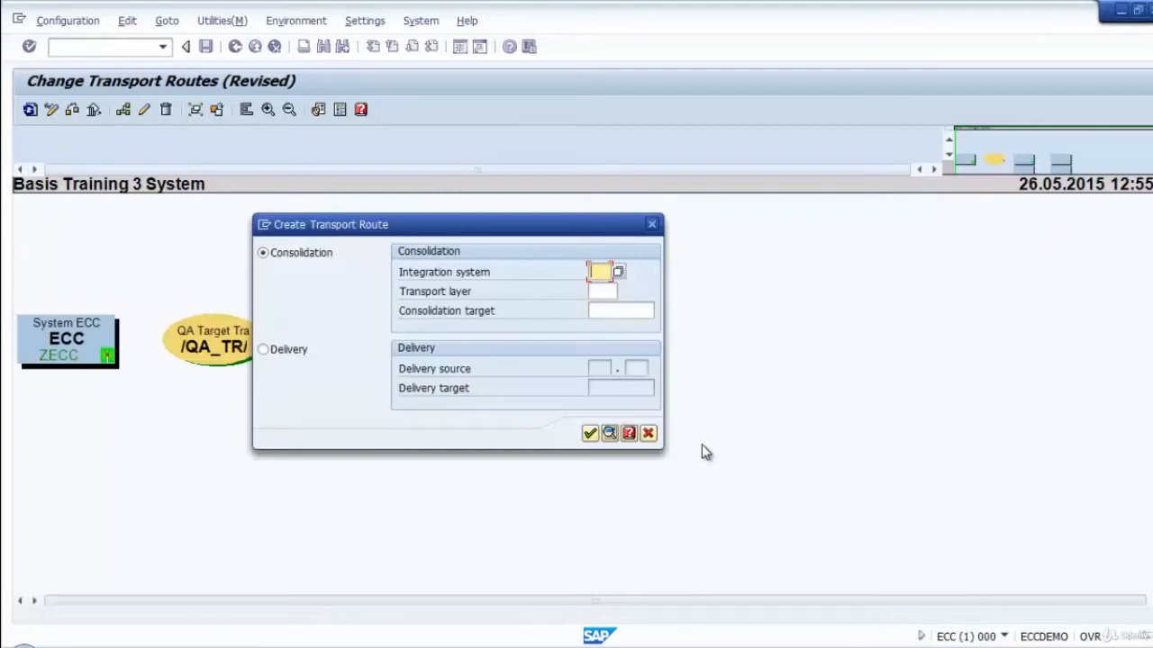
type("ECC")
left_click(610, 309)
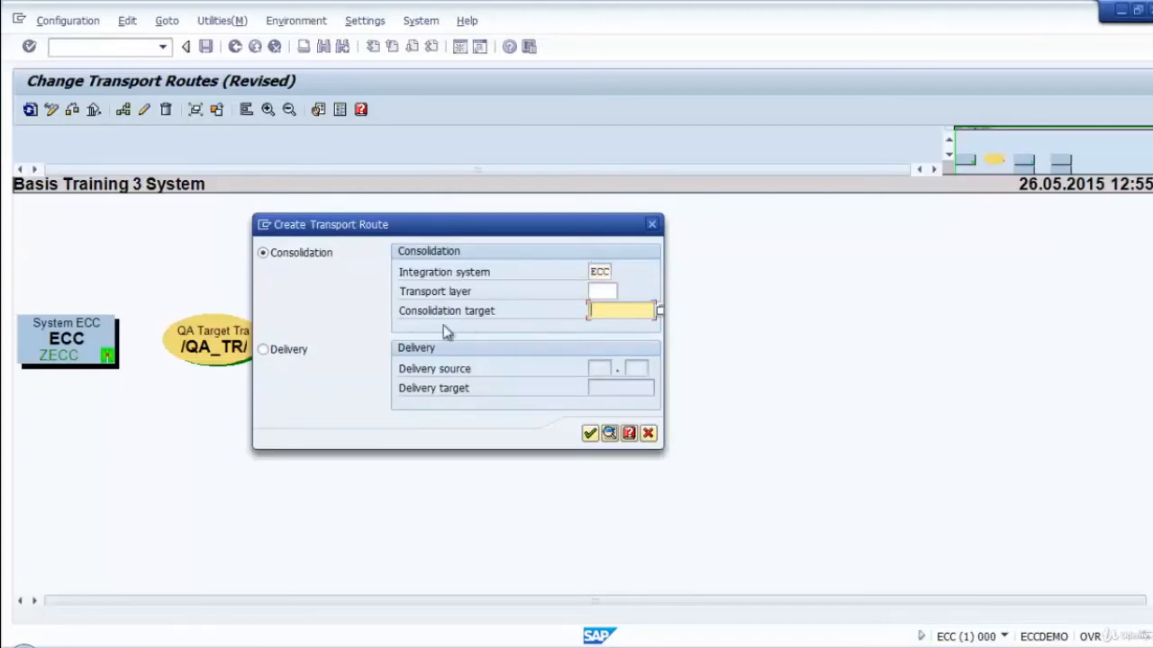
left_click(613, 293)
type("Z")
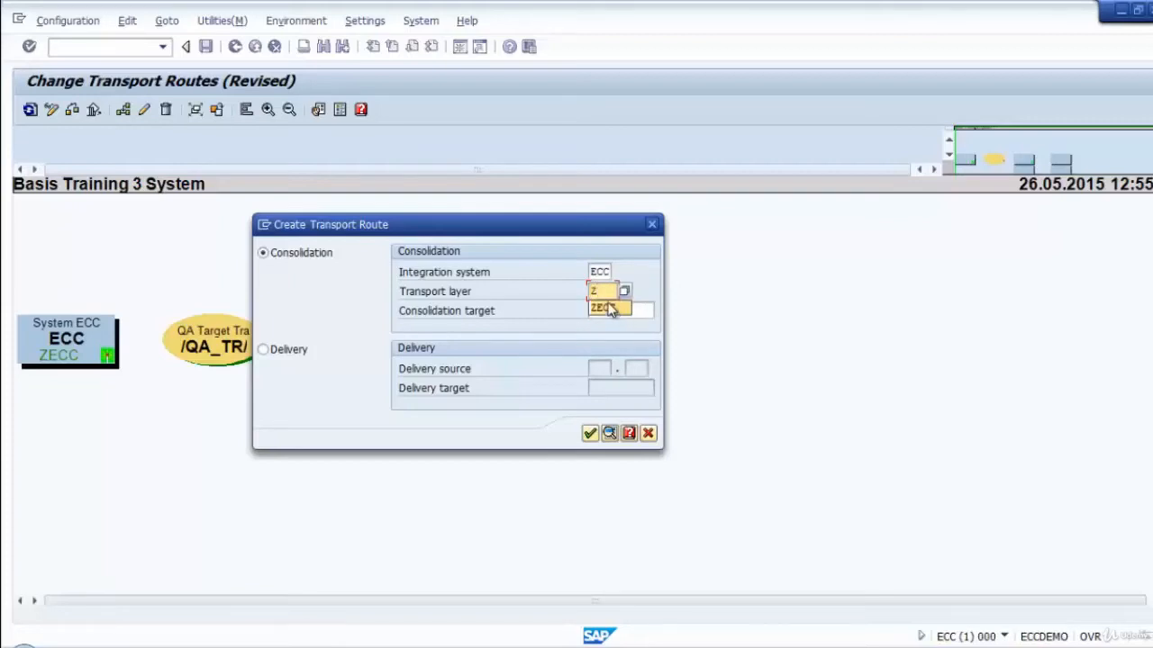
left_click(604, 308)
Choose target group /QA_TR/ as the consolidation target and transfer the route.
left_click(624, 312)
left_click(659, 311)
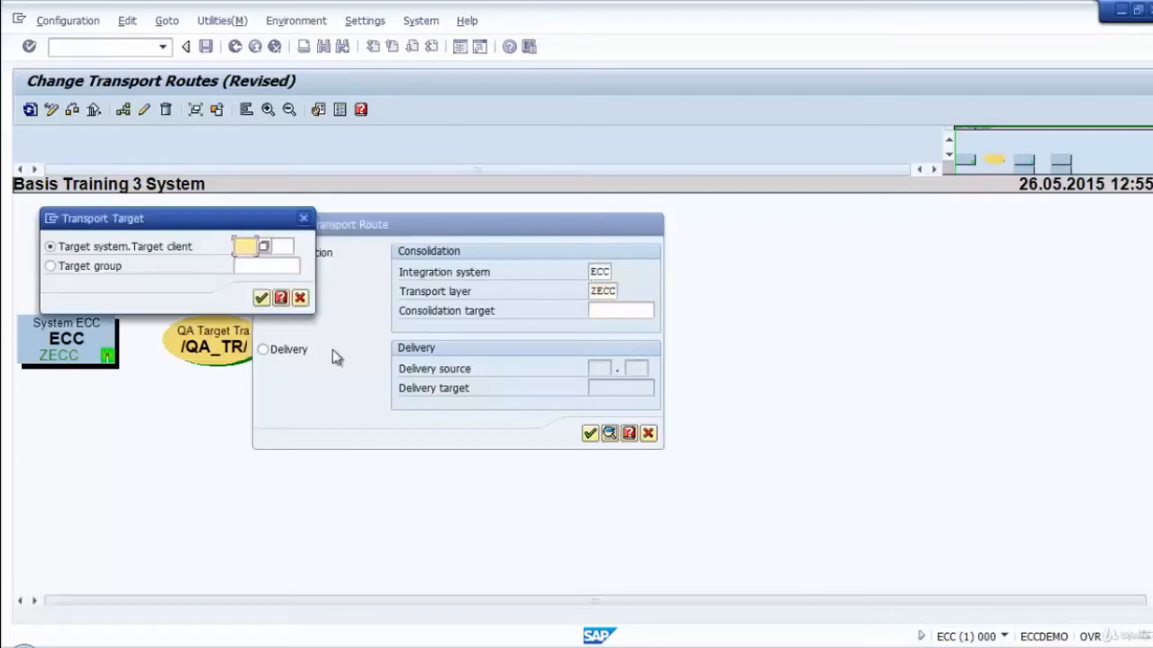
left_click(50, 266)
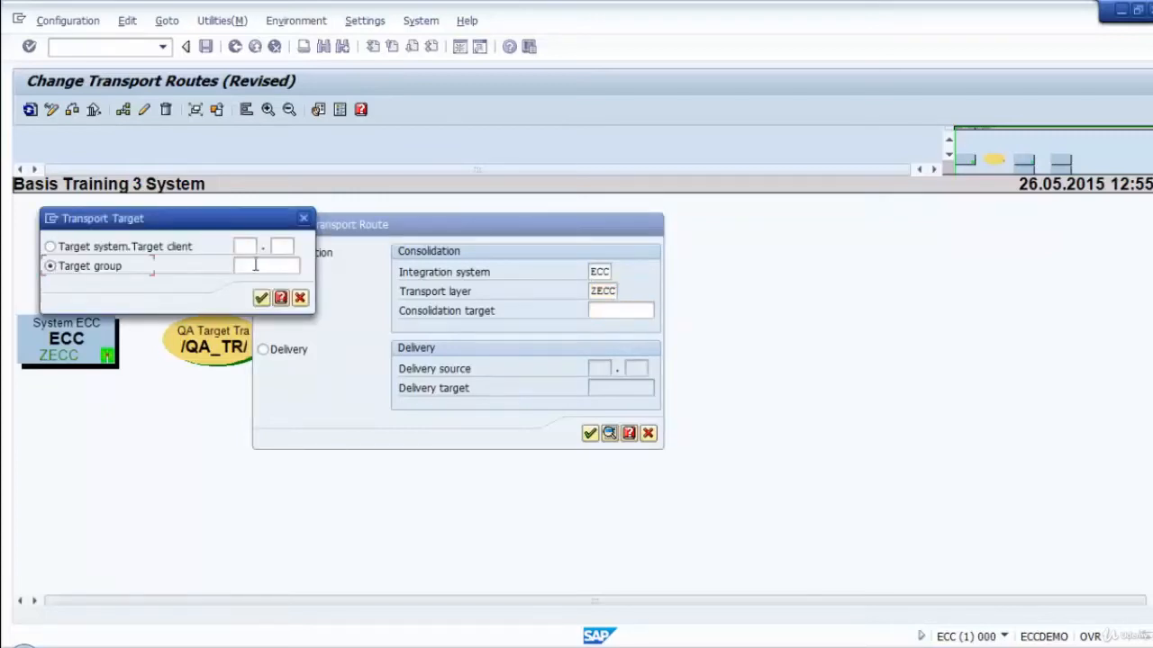
left_click(307, 267)
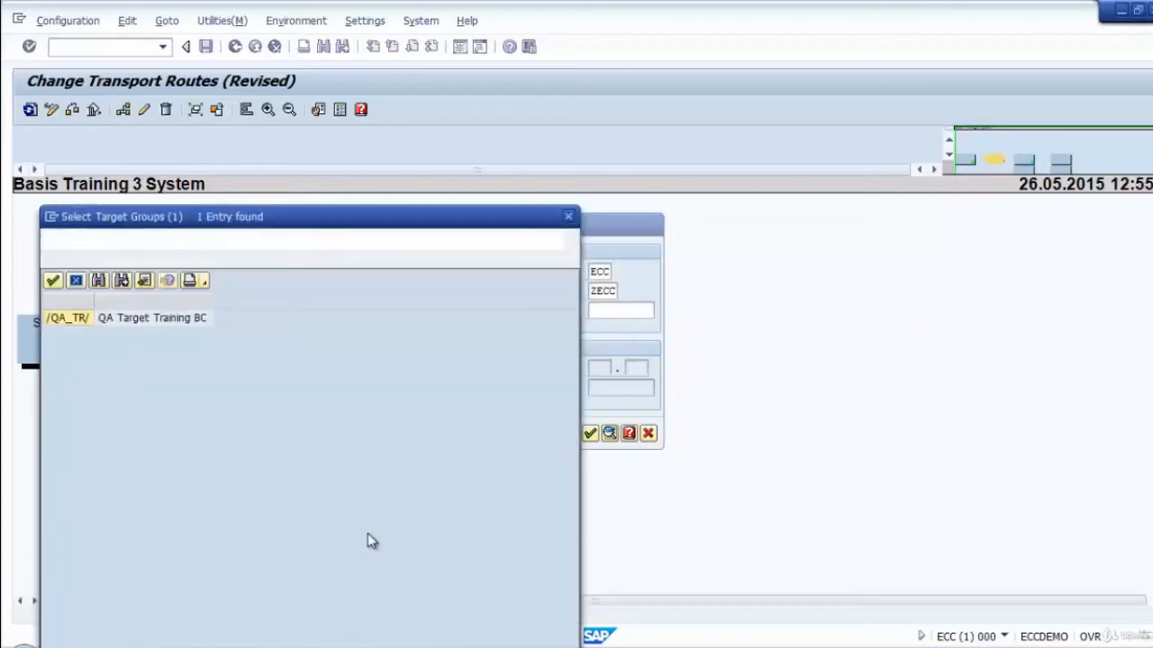
double_click(63, 321)
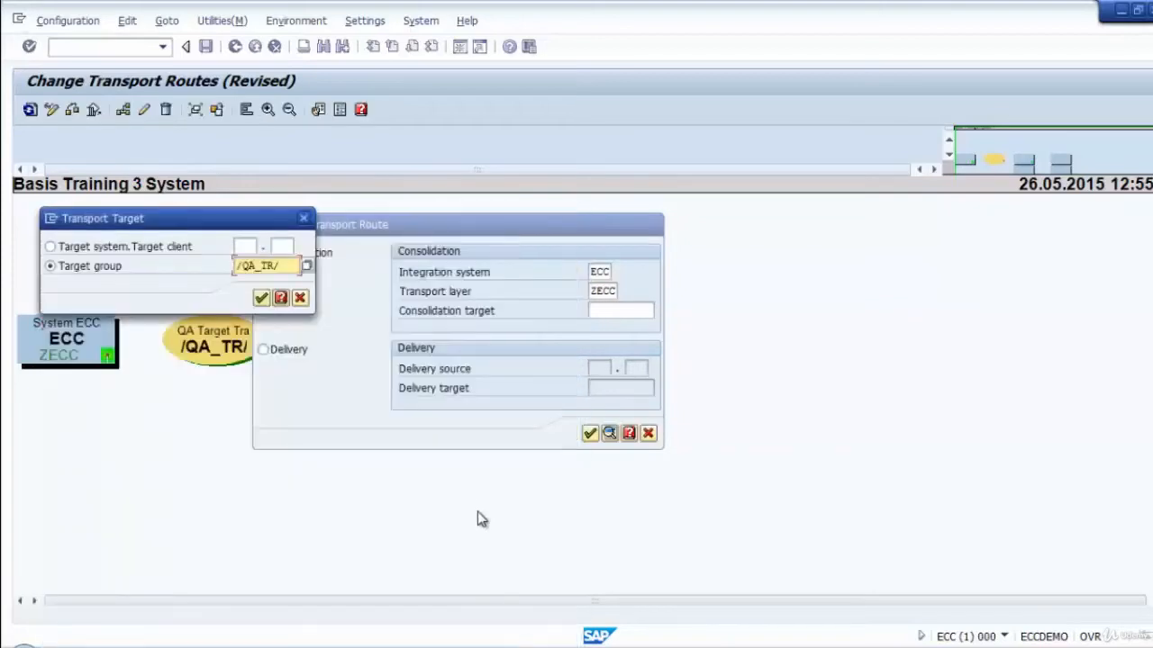
left_click(261, 297)
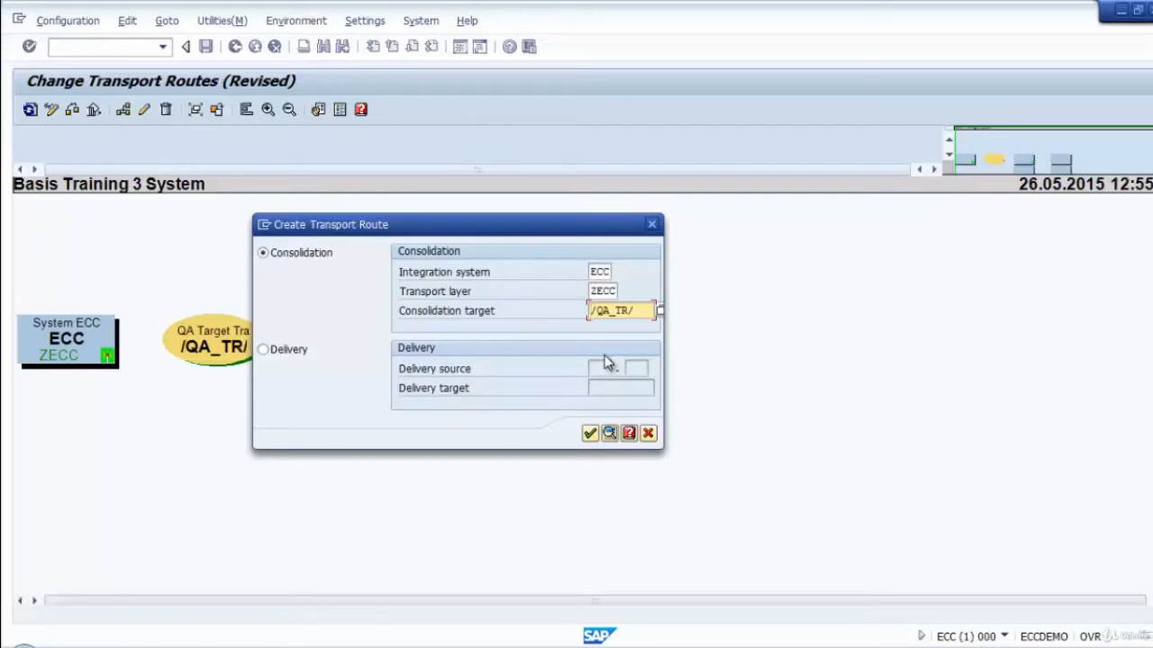
left_click(591, 439)
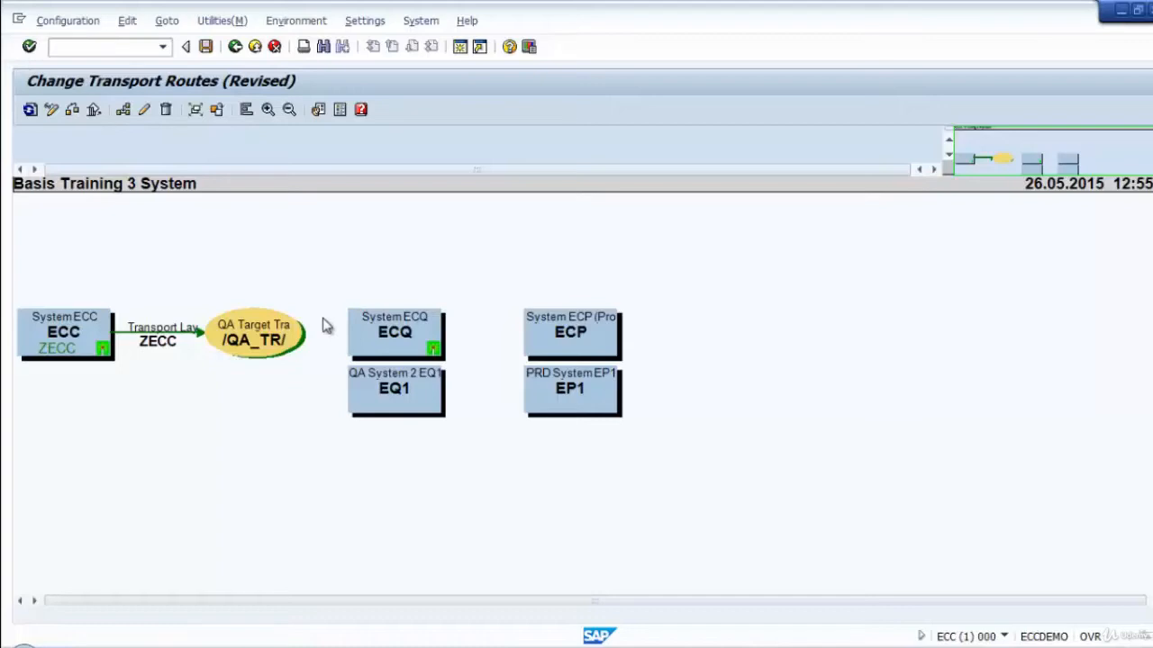
Draw a transport route from target group /QA_TR/ to system ECQ to open the group for changing.
double_click(265, 340)
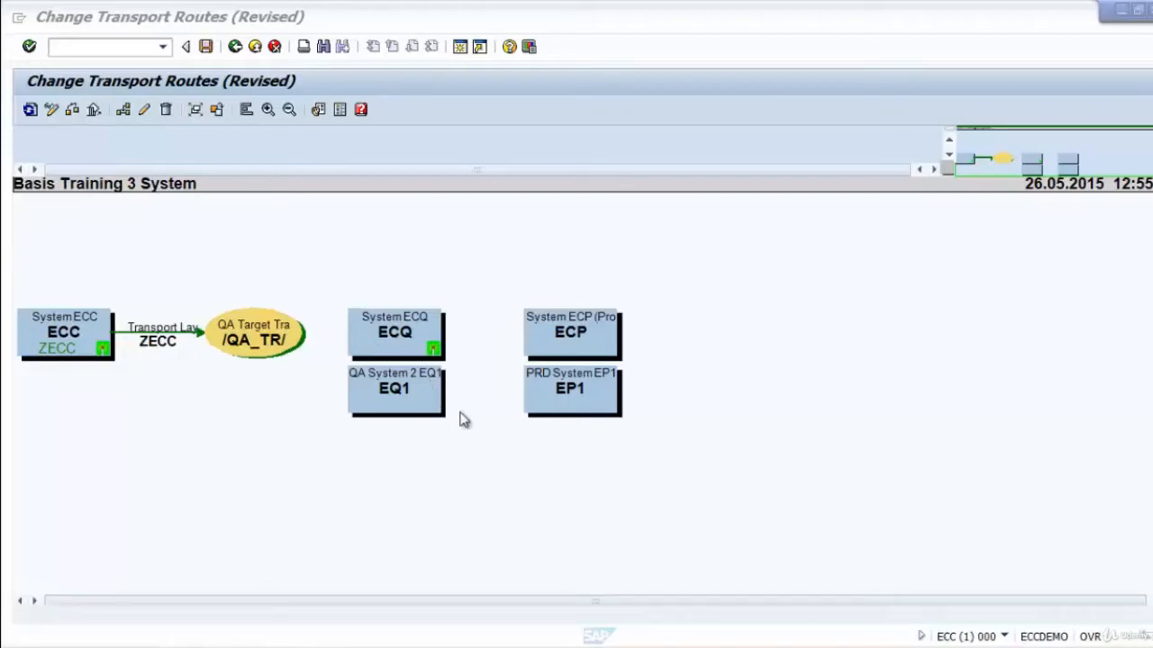
left_click(123, 109)
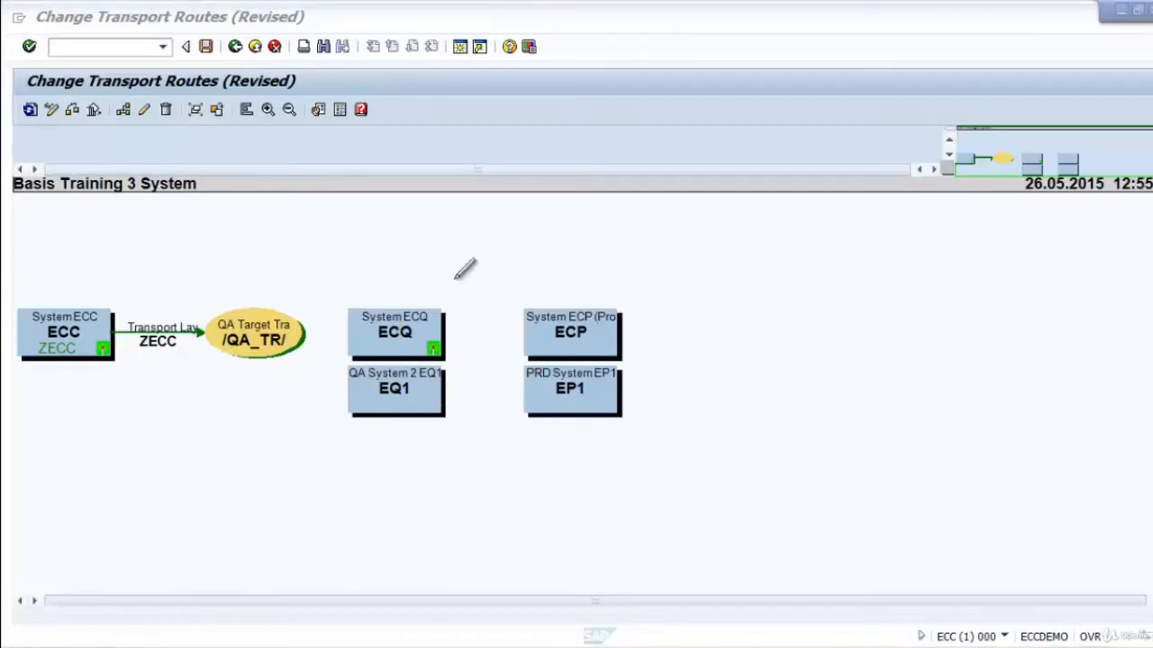
left_click(125, 111)
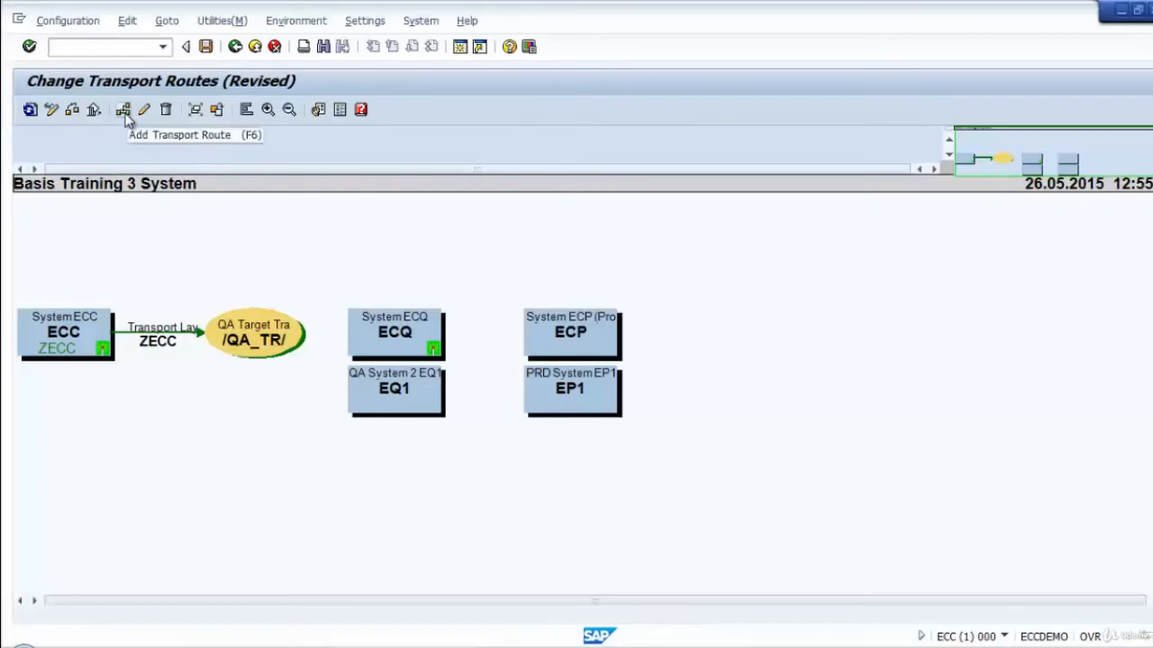
left_click(124, 110)
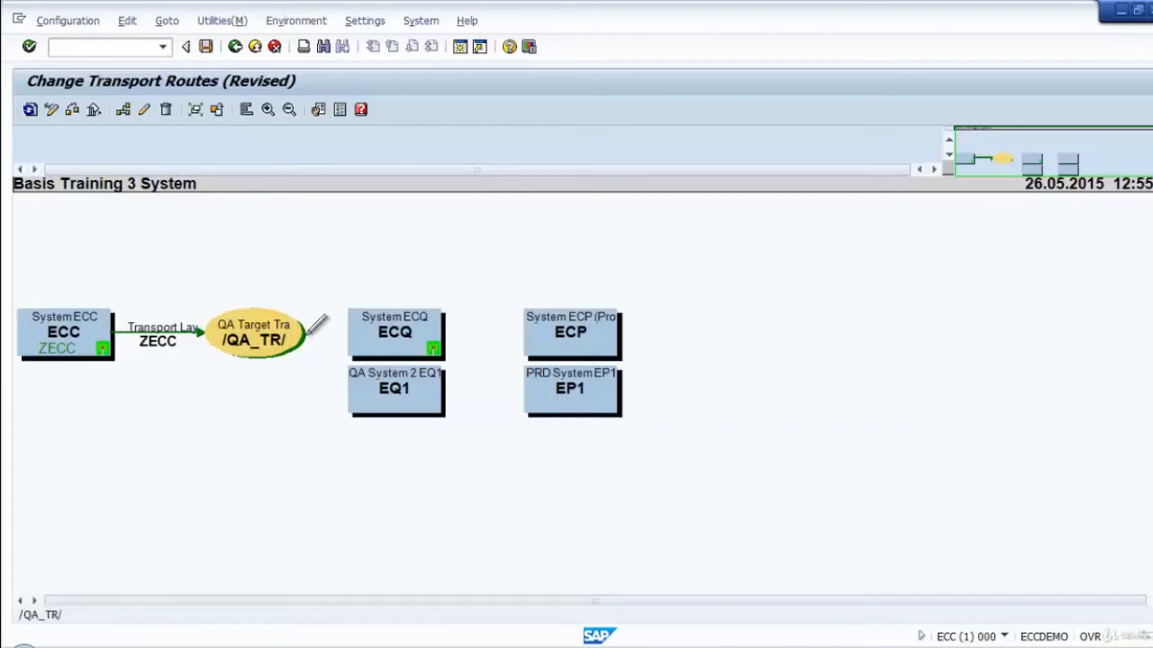
mouse_move(317, 324)
left_mouse_down()
mouse_move(367, 324)
mouse_move(360, 332)
left_mouse_up()
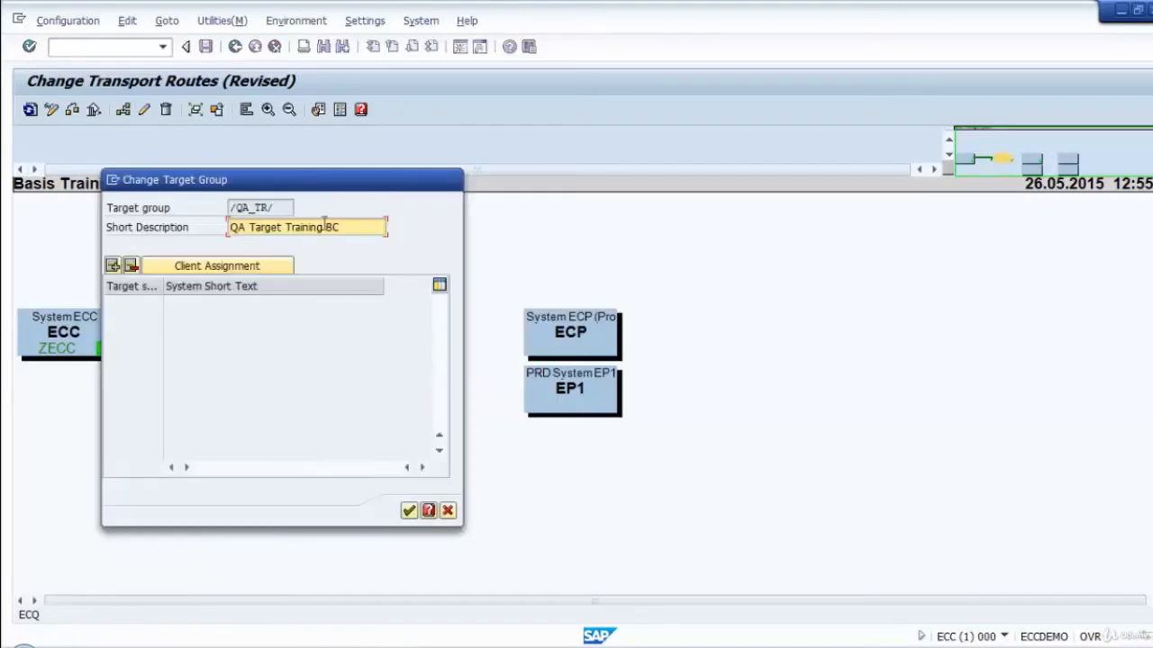
left_click_drag(293, 190, 858, 200)
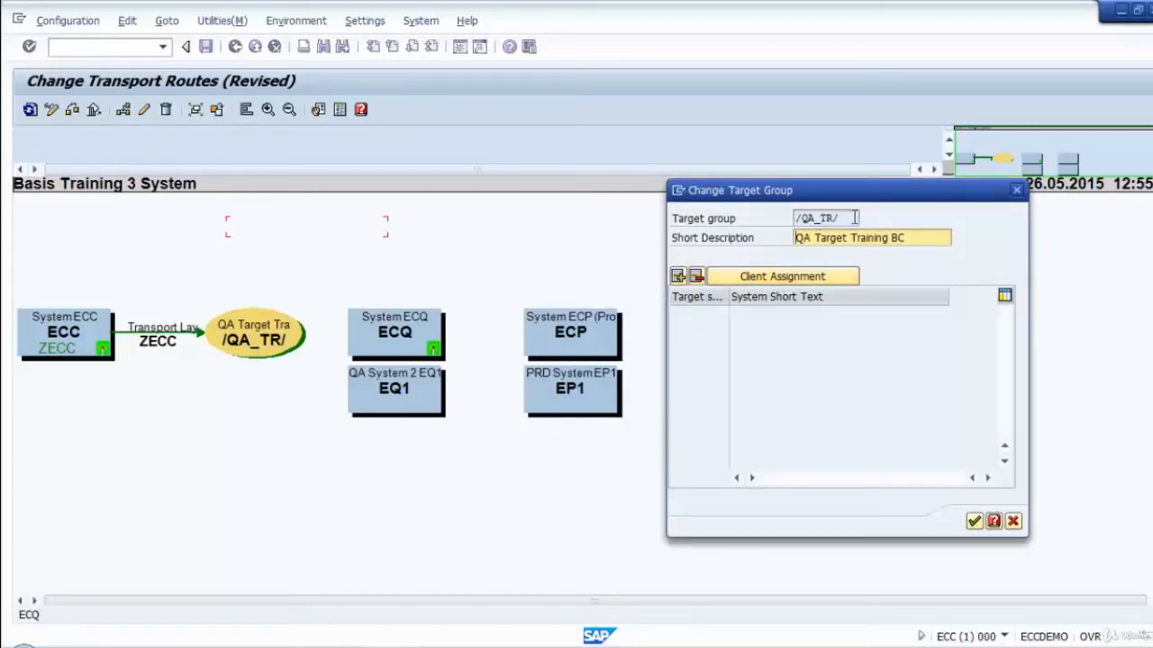
Add two target system rows to group /QA_TR/ and set the first one to ECQ.
left_click(679, 279)
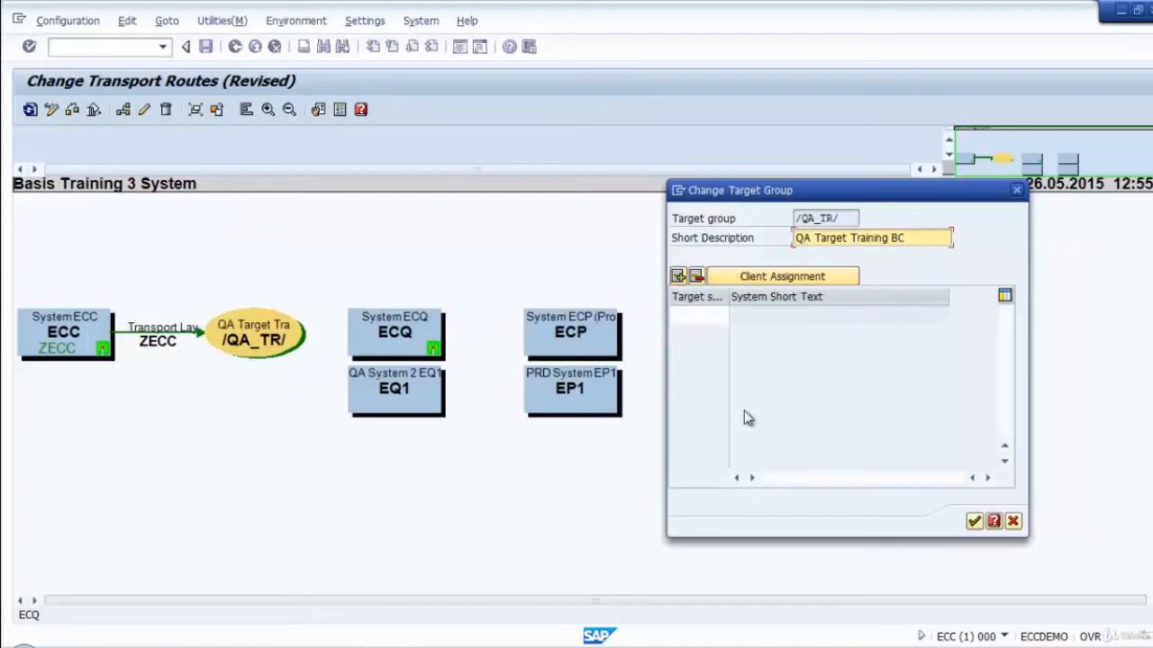
left_click(679, 277)
left_click(698, 309)
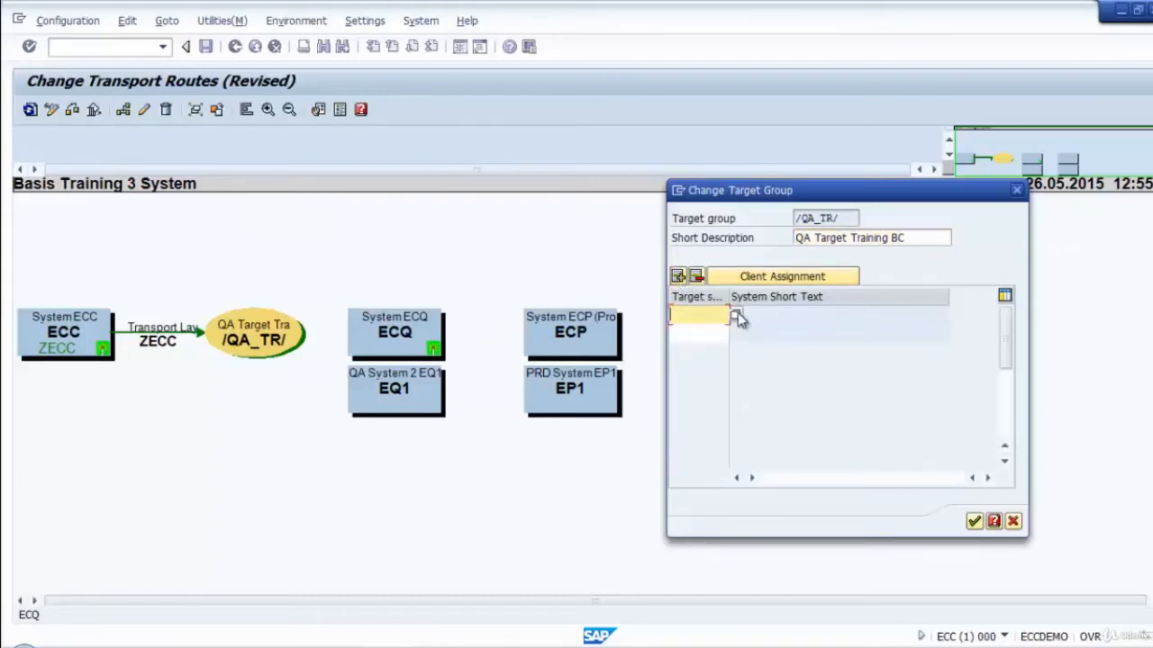
left_click(741, 313)
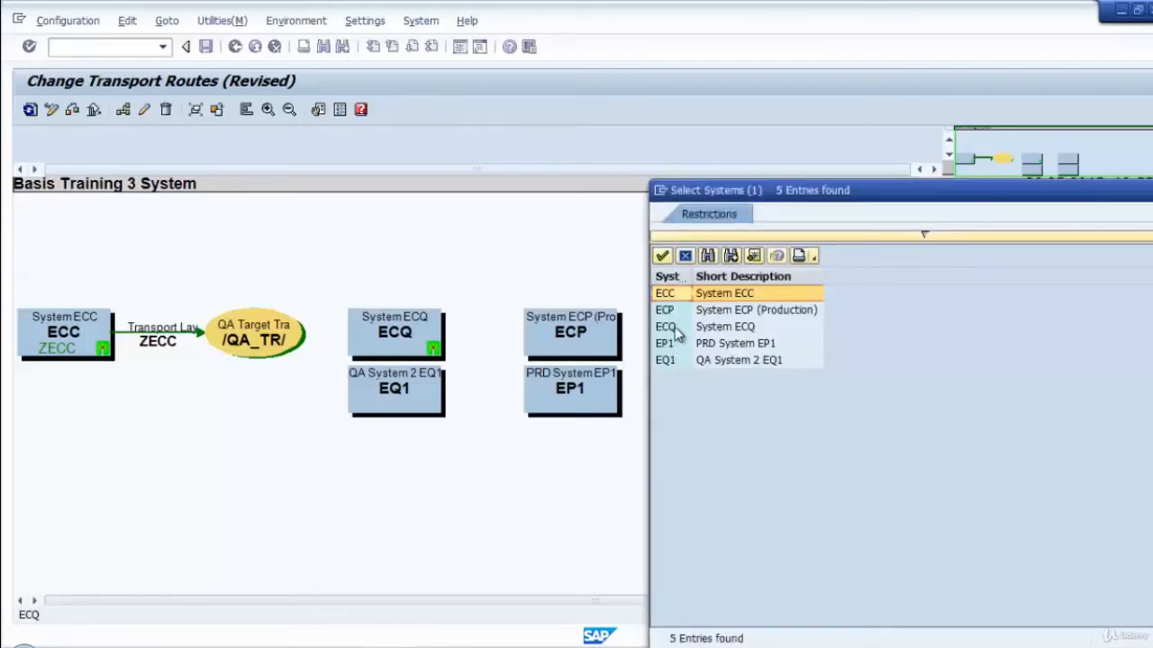
left_click(675, 327)
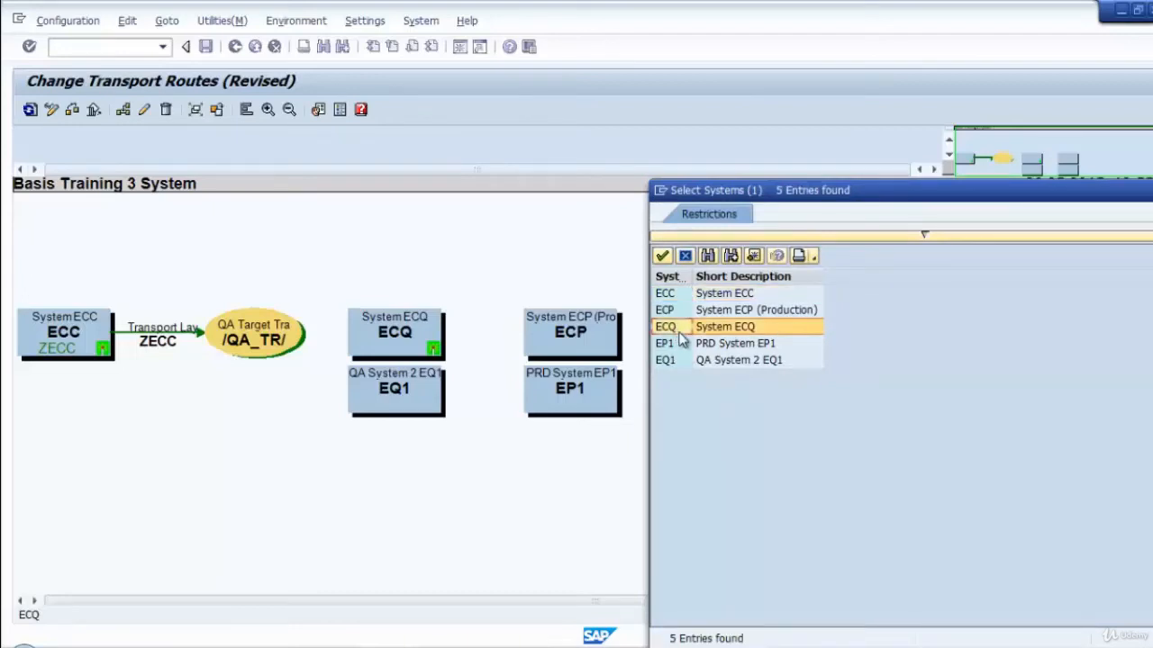
double_click(682, 329)
Set the second target system of group /QA_TR/ to EQ1 and transfer the target group.
left_click(695, 333)
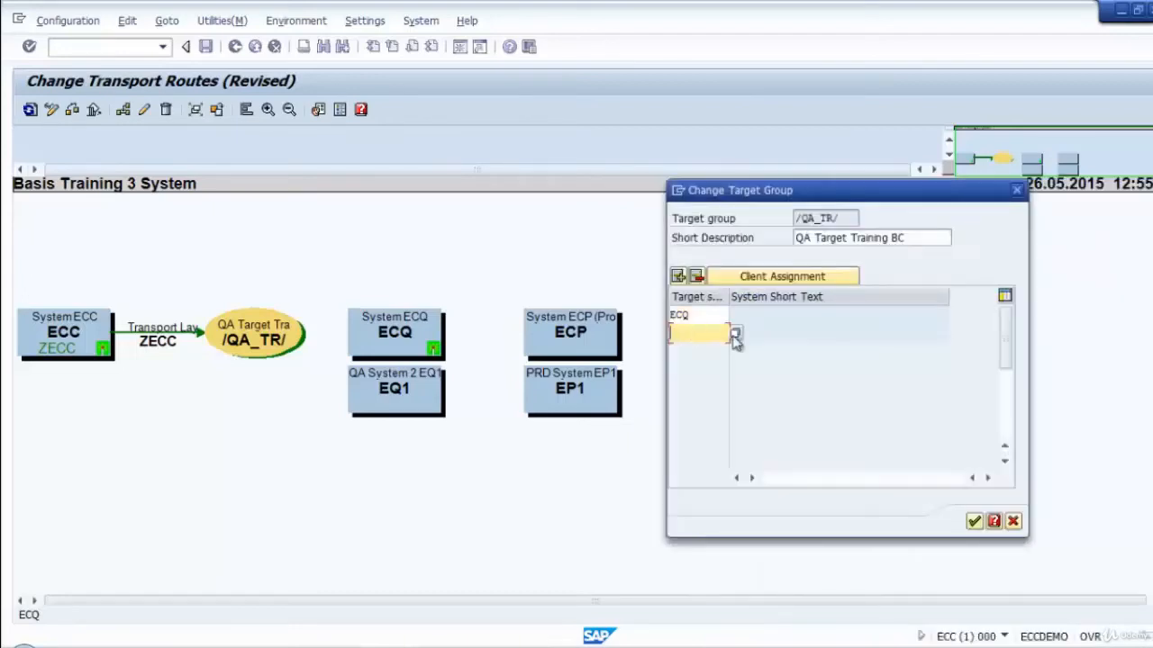
left_click(735, 335)
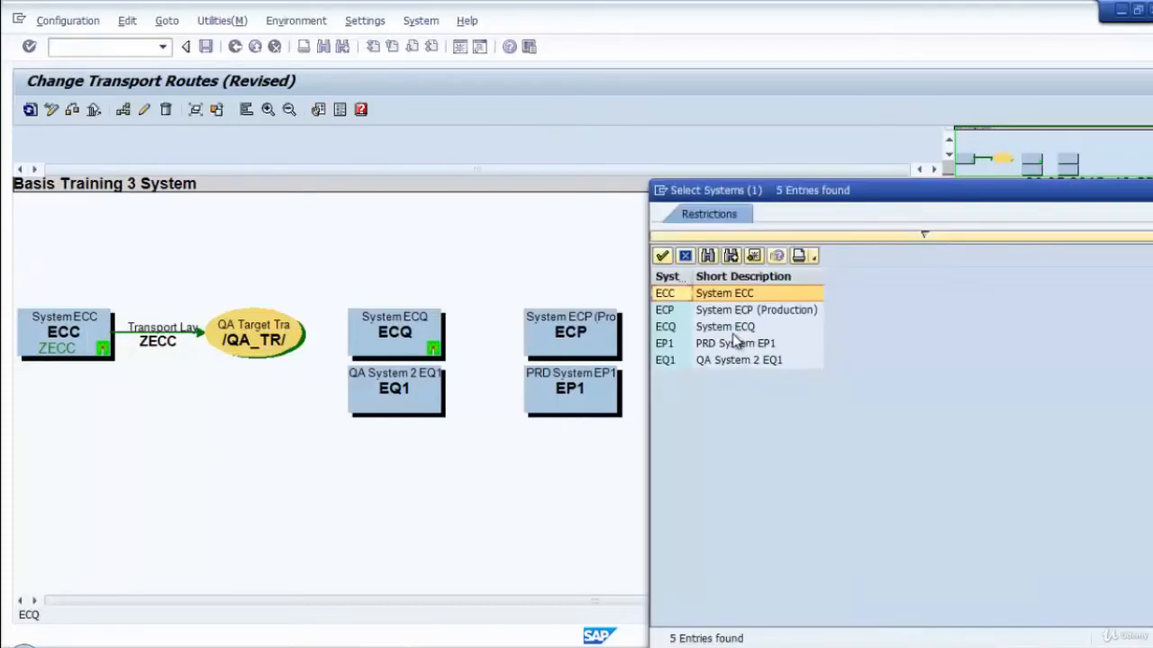
double_click(670, 359)
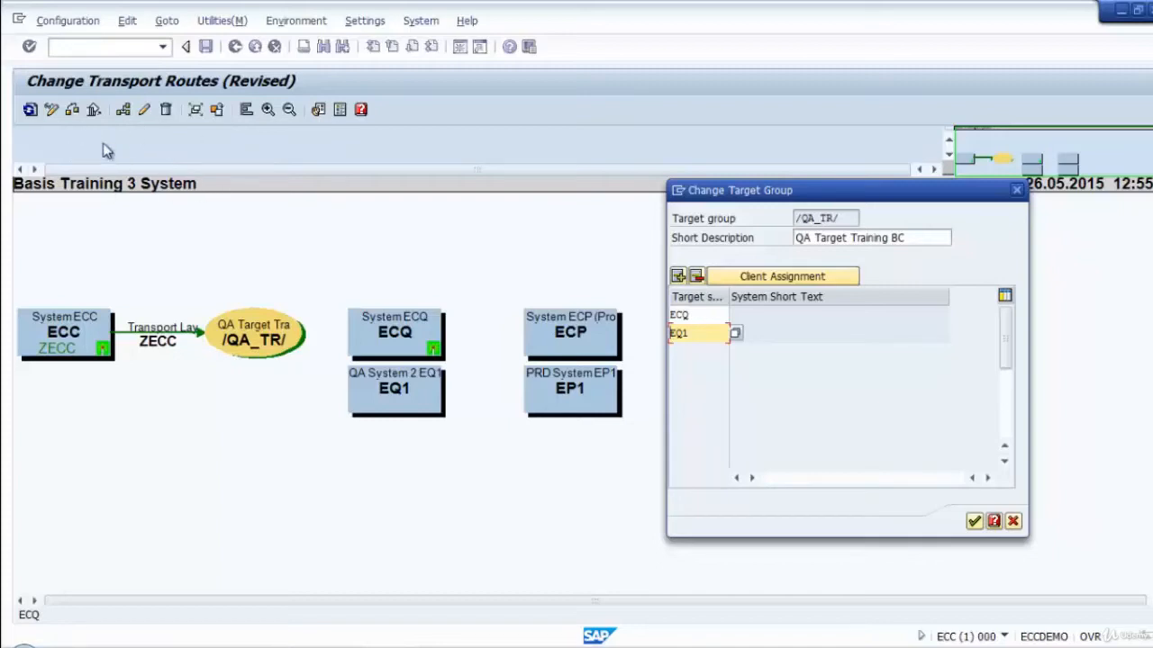
left_click(975, 521)
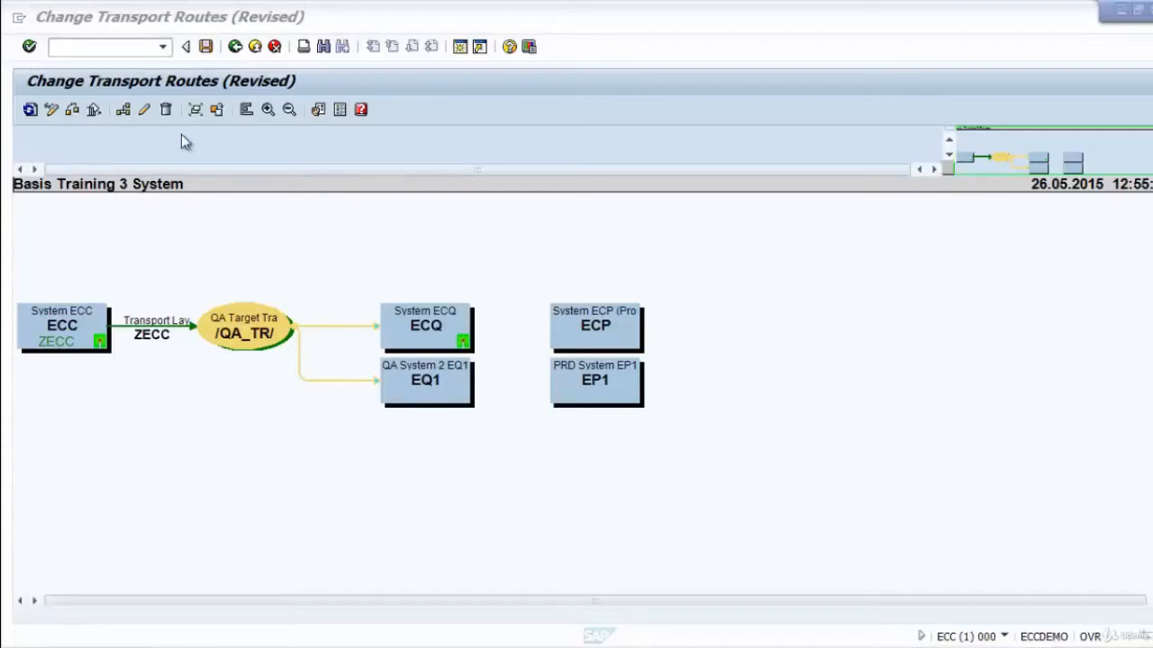
left_click(127, 21)
mouse_move(177, 106)
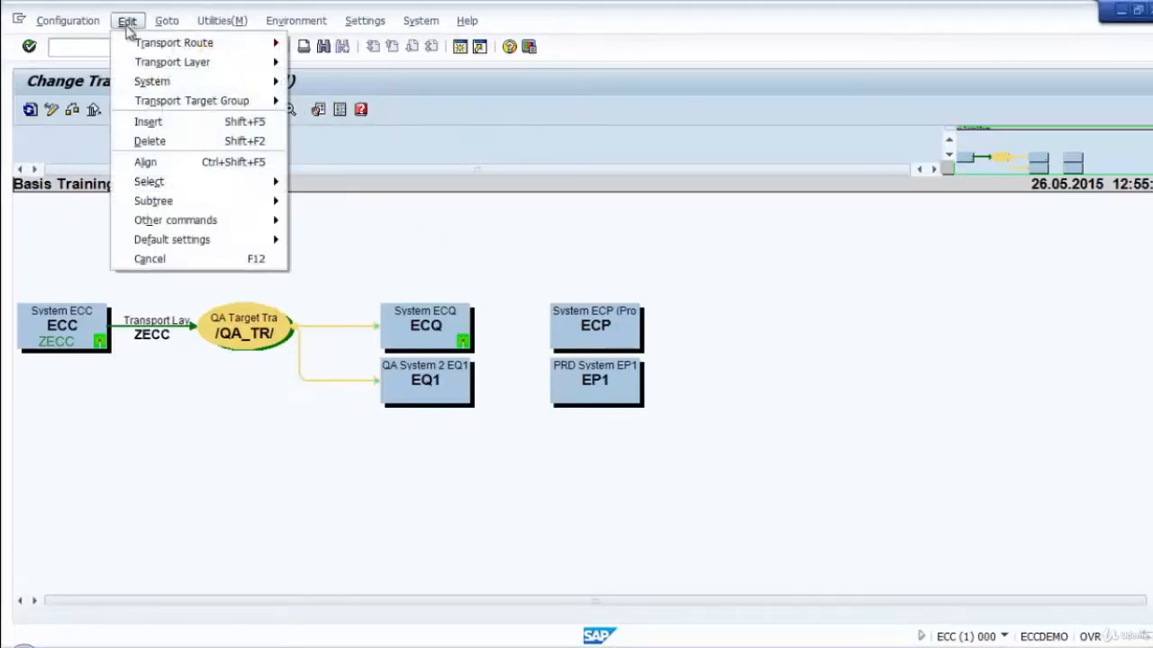
mouse_move(154, 44)
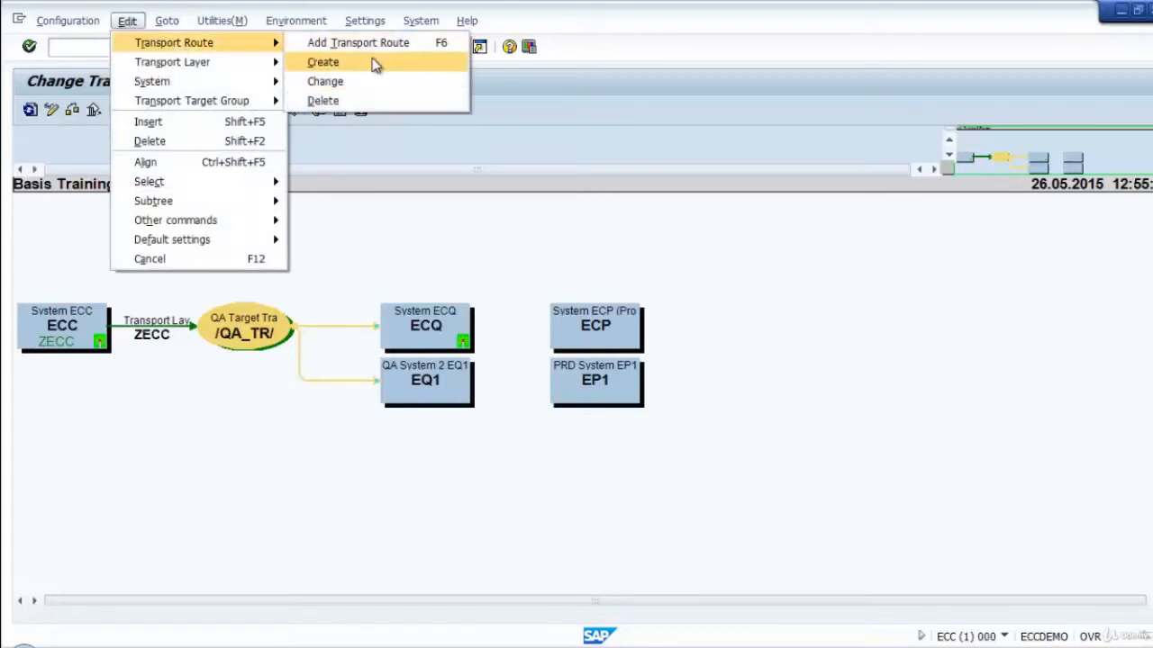
left_click(541, 149)
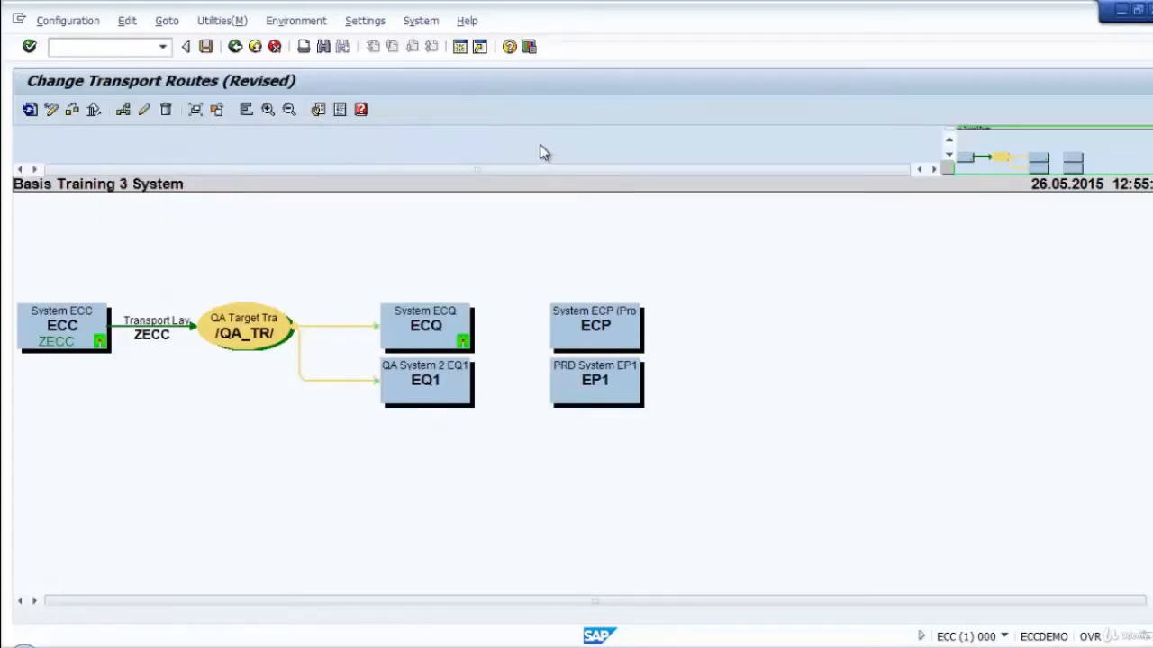
Add a transport route from ECQ to ECP, make it a delivery route and transfer it.
left_click(128, 114)
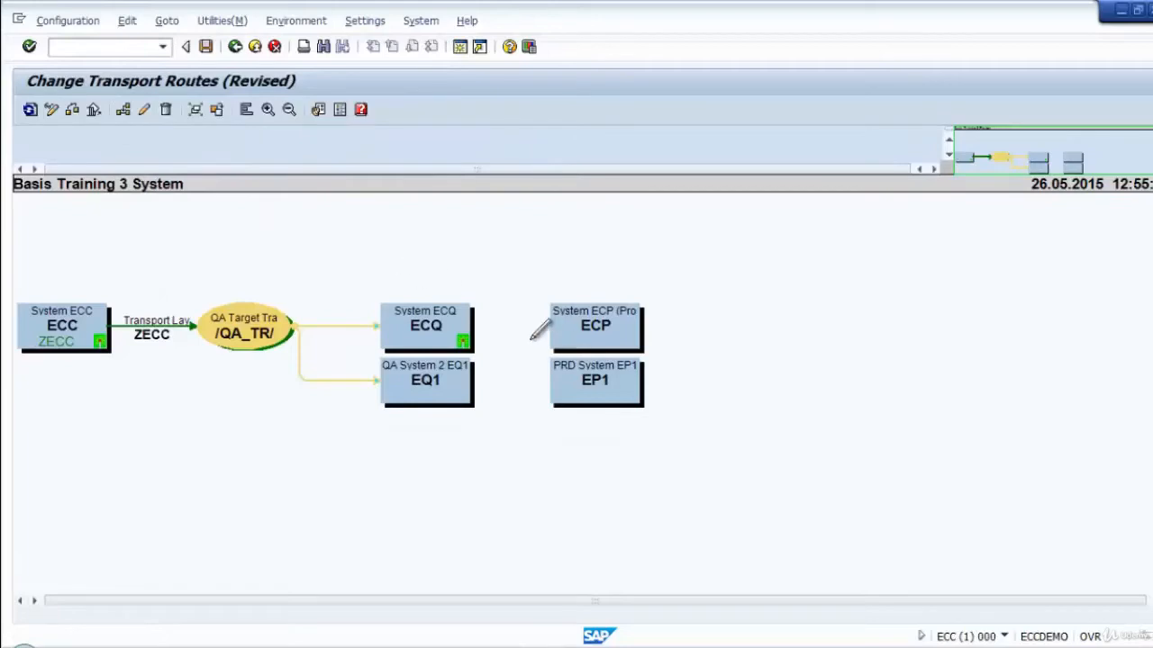
mouse_move(470, 321)
left_mouse_down()
mouse_move(583, 326)
mouse_move(569, 335)
left_mouse_up()
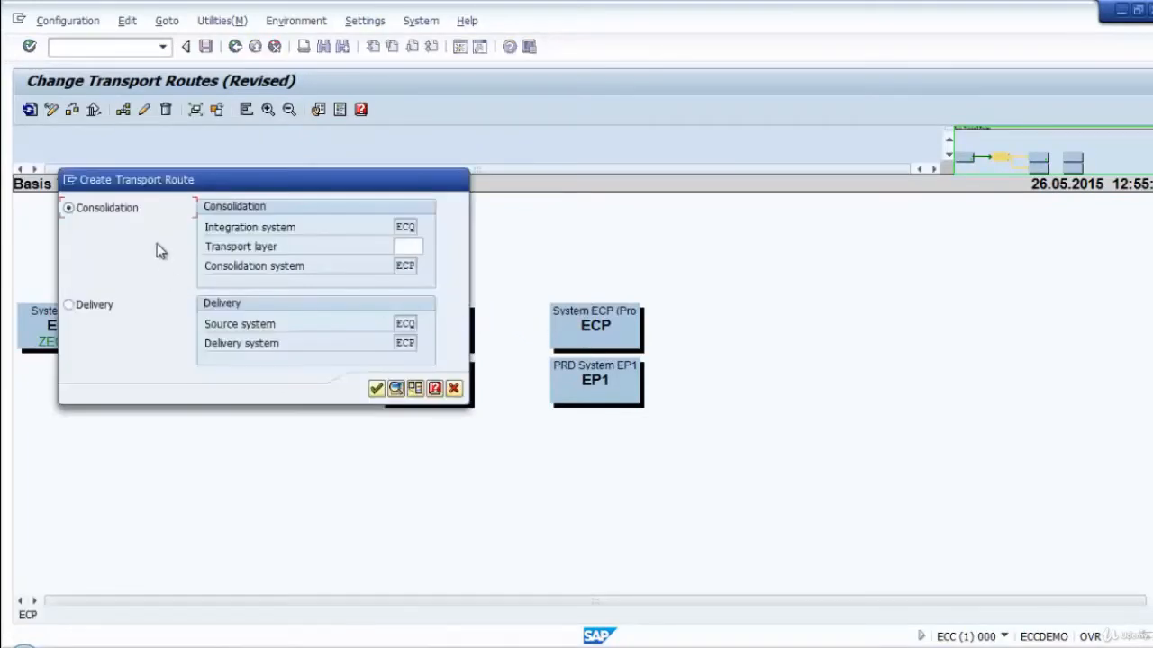
left_click_drag(258, 186, 423, 141)
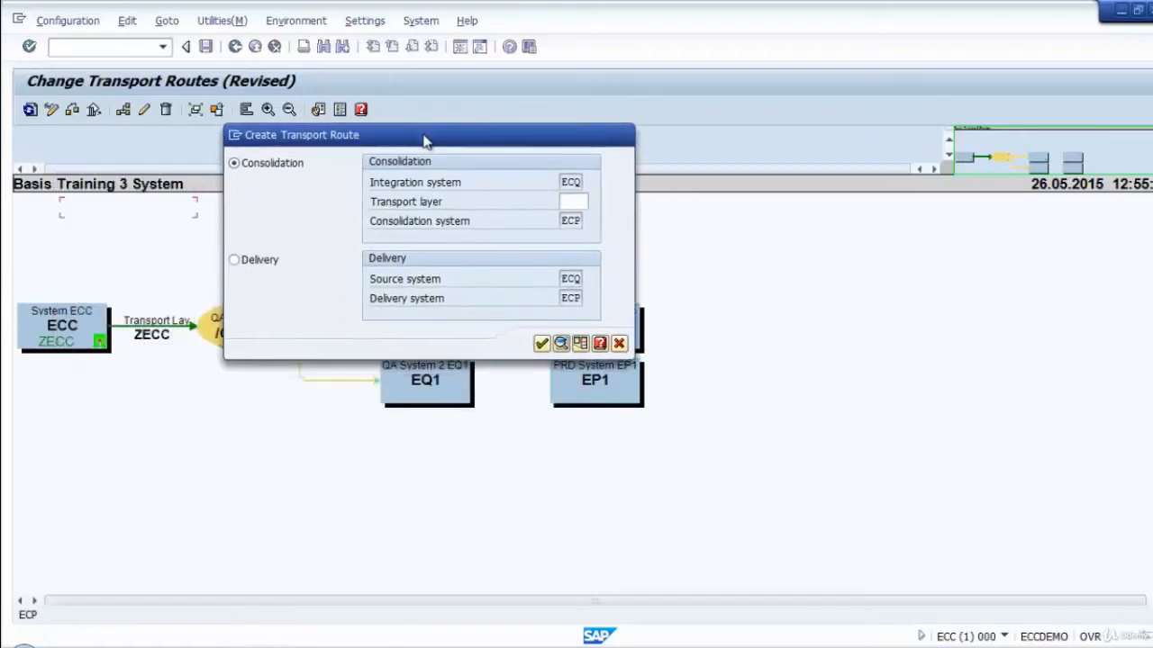
left_click(233, 261)
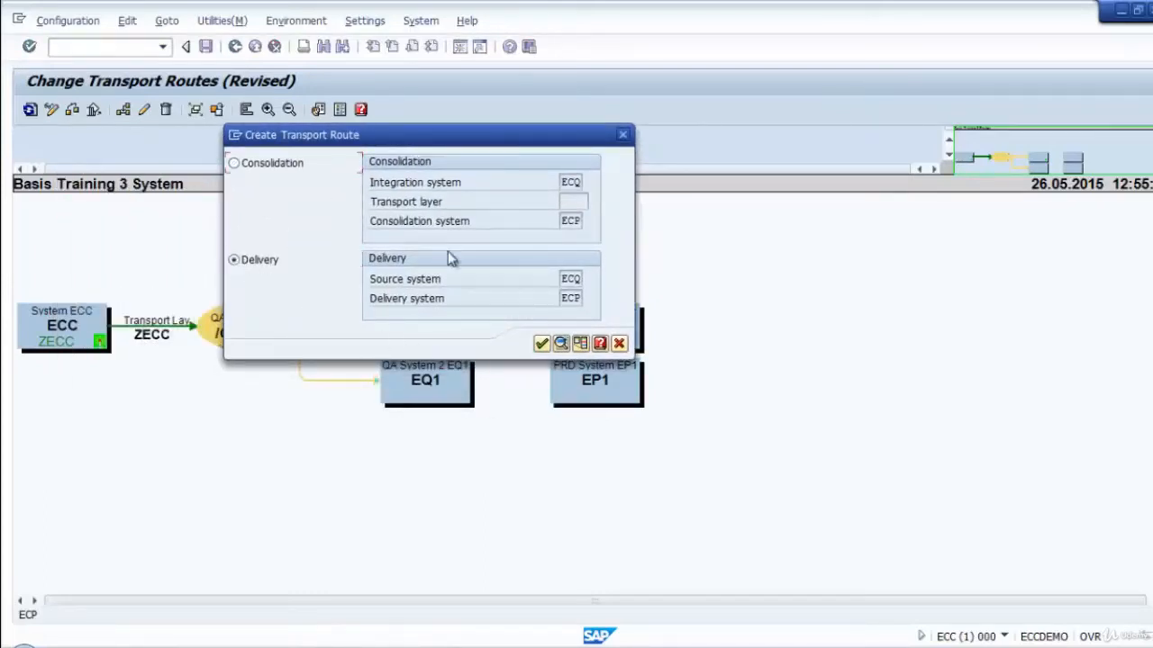
left_click_drag(444, 135, 538, 55)
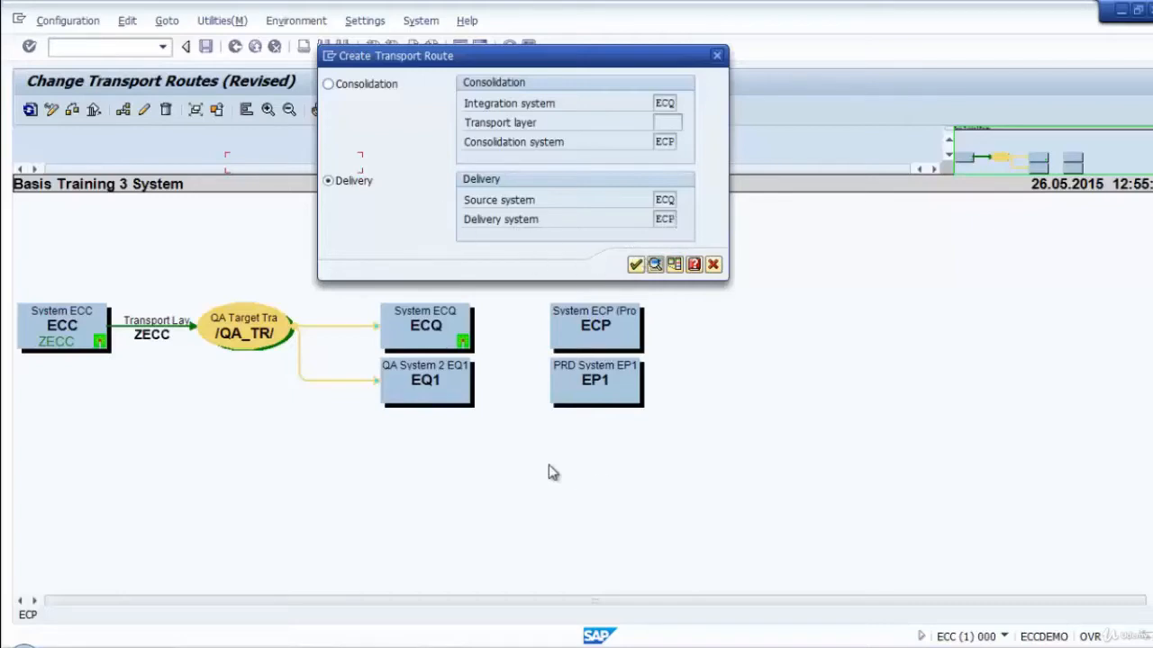
left_click(635, 264)
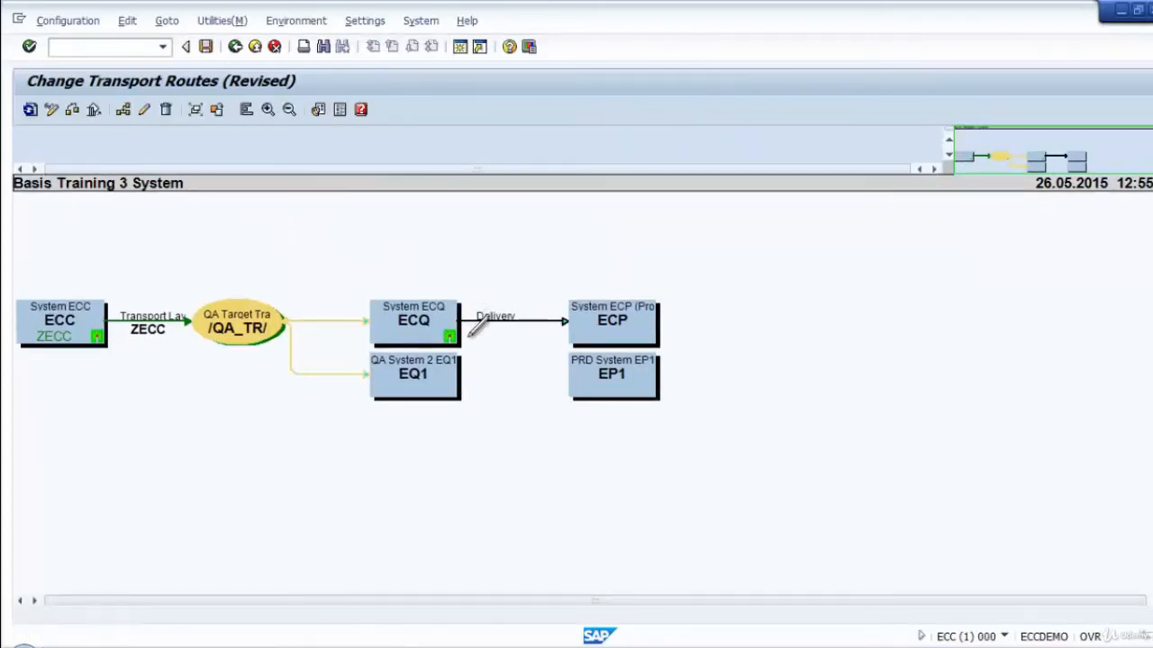
Draw a transport route from EQ1 to EP1 and transfer it as a delivery route.
left_click_drag(443, 374, 615, 377)
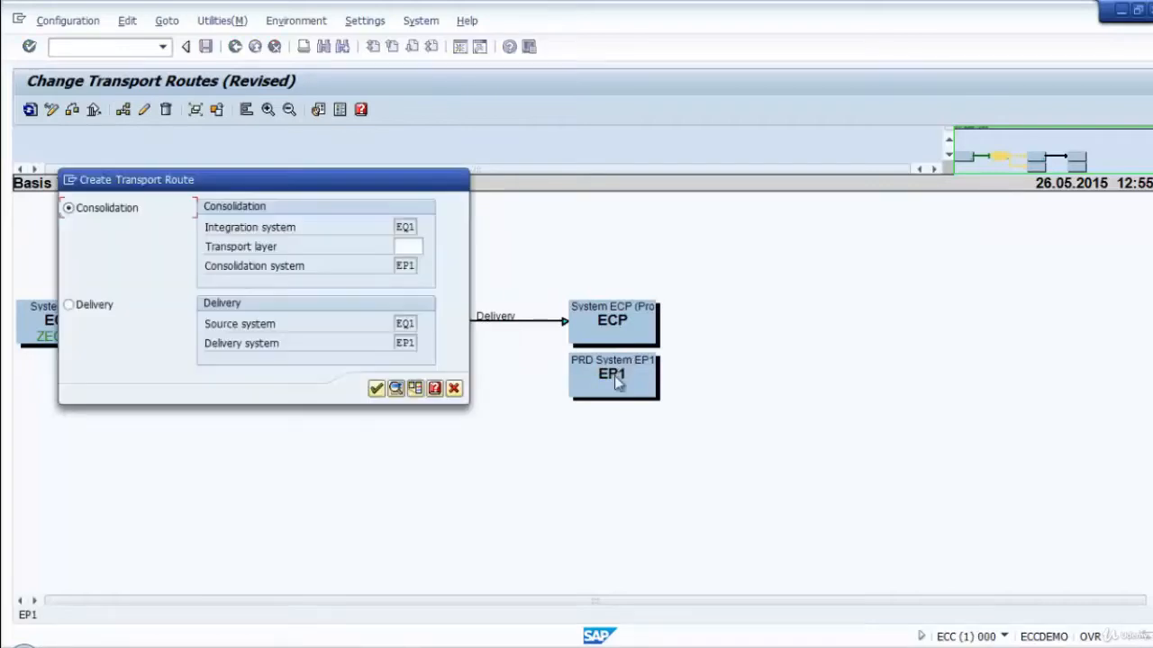
left_click(68, 306)
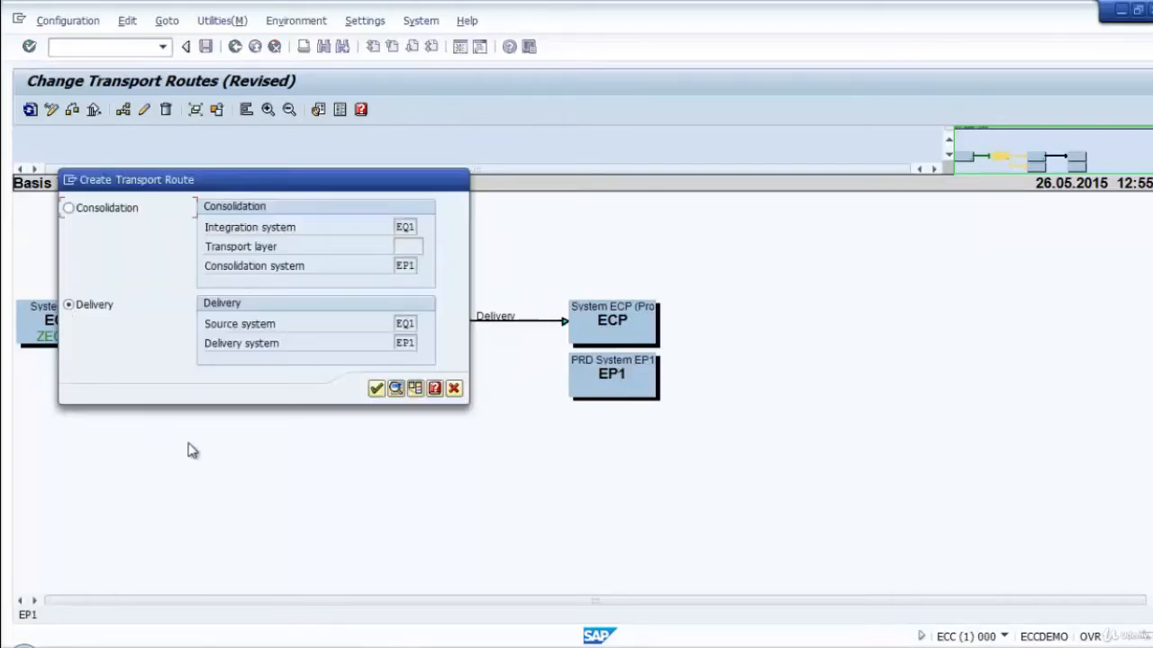
left_click(376, 389)
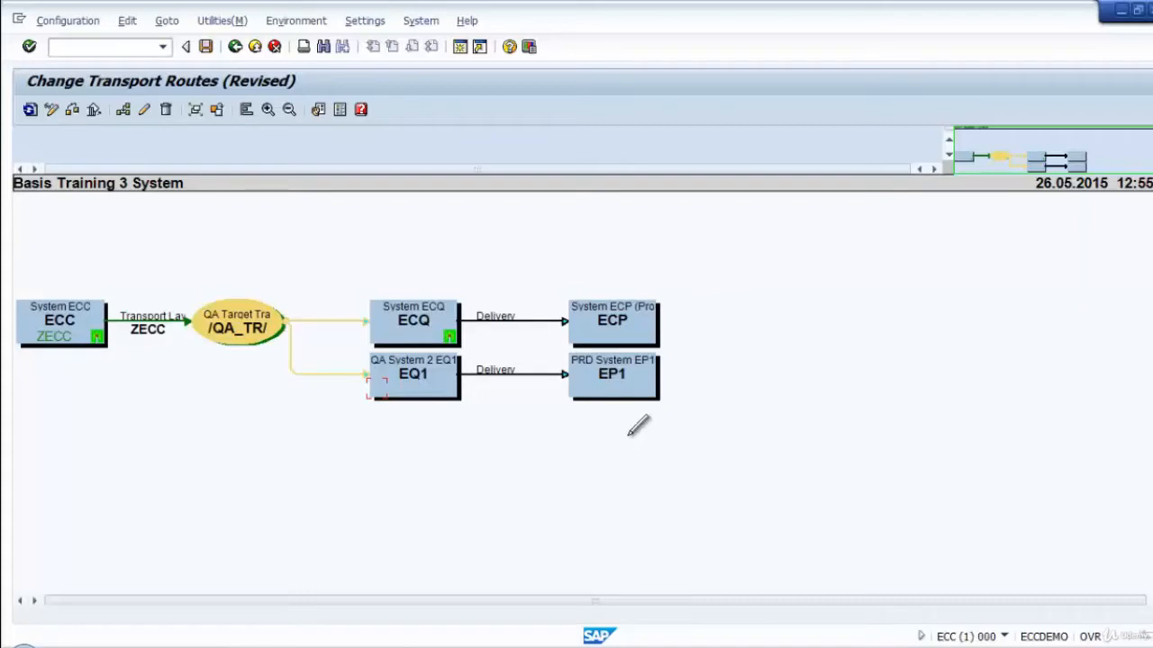
Save the transport route configuration with the short description "Basis Training 5 System".
left_click(205, 46)
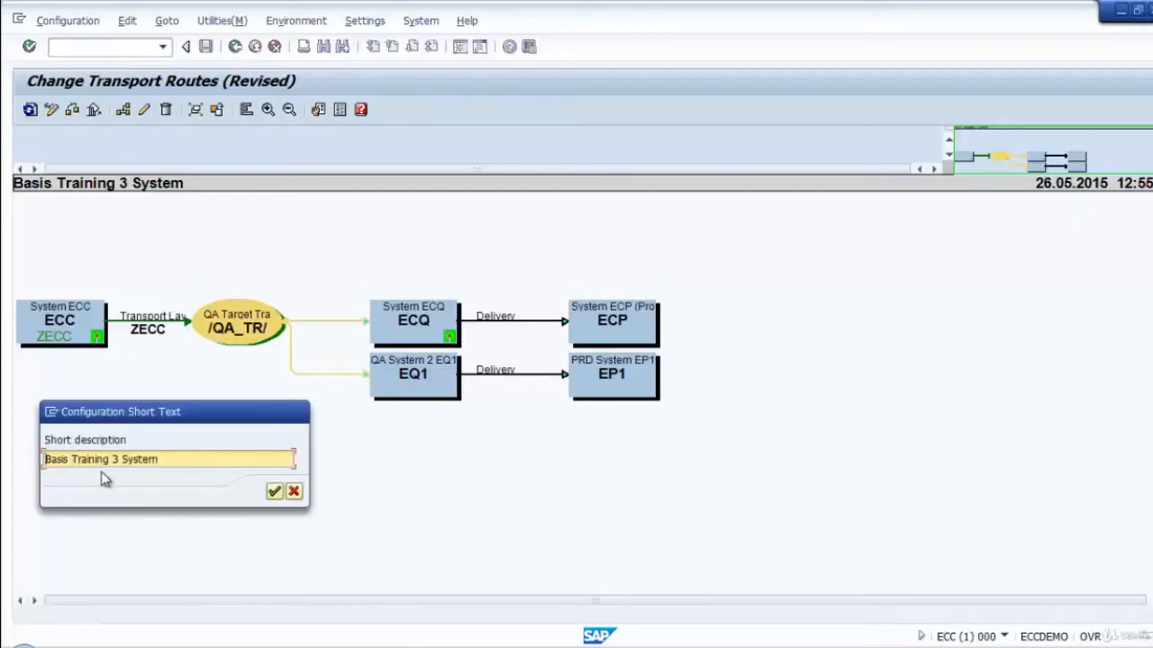
left_click_drag(168, 411, 701, 183)
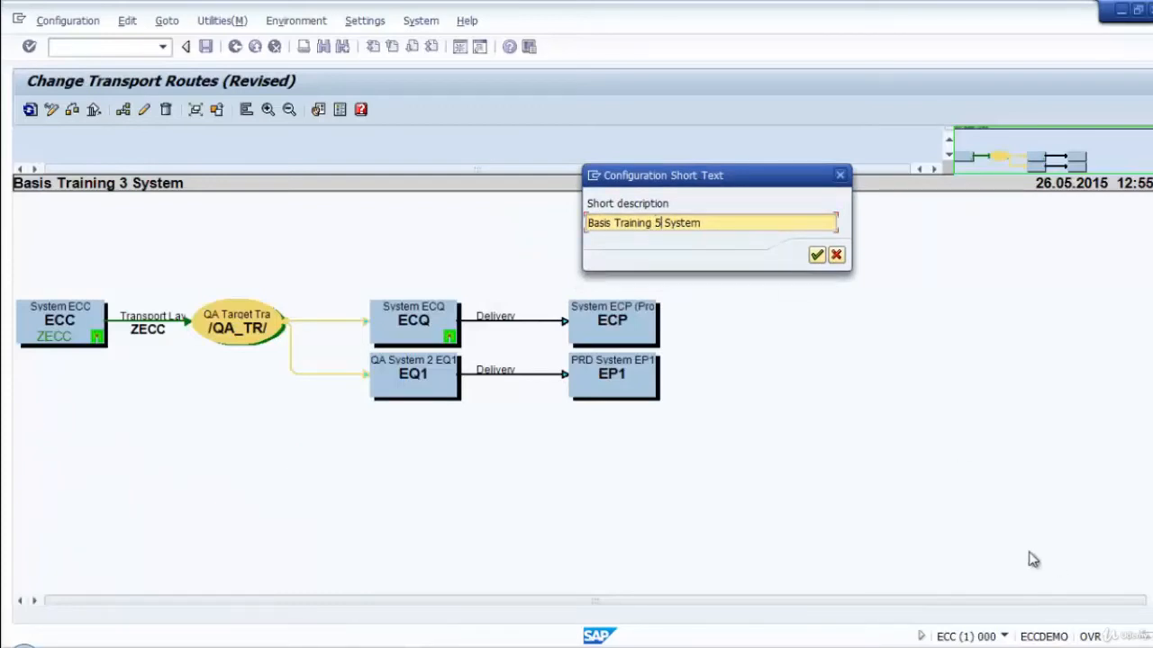
left_click(816, 257)
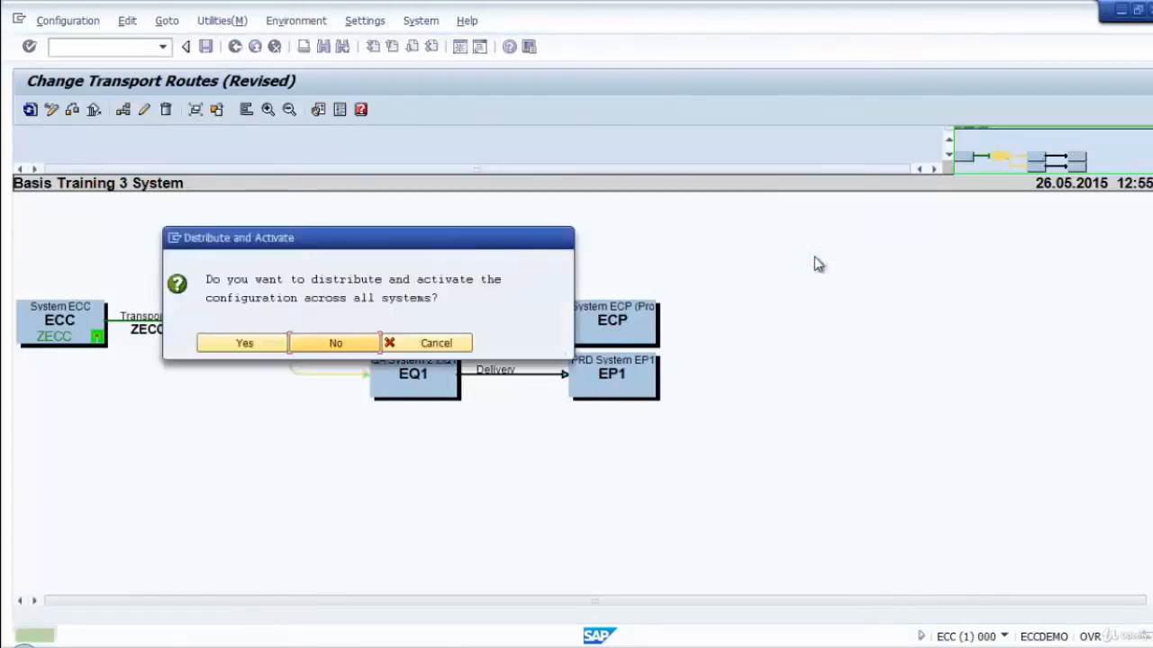
Distribute and activate the configuration across all systems, and return to the Transport Management System start screen.
left_click(246, 346)
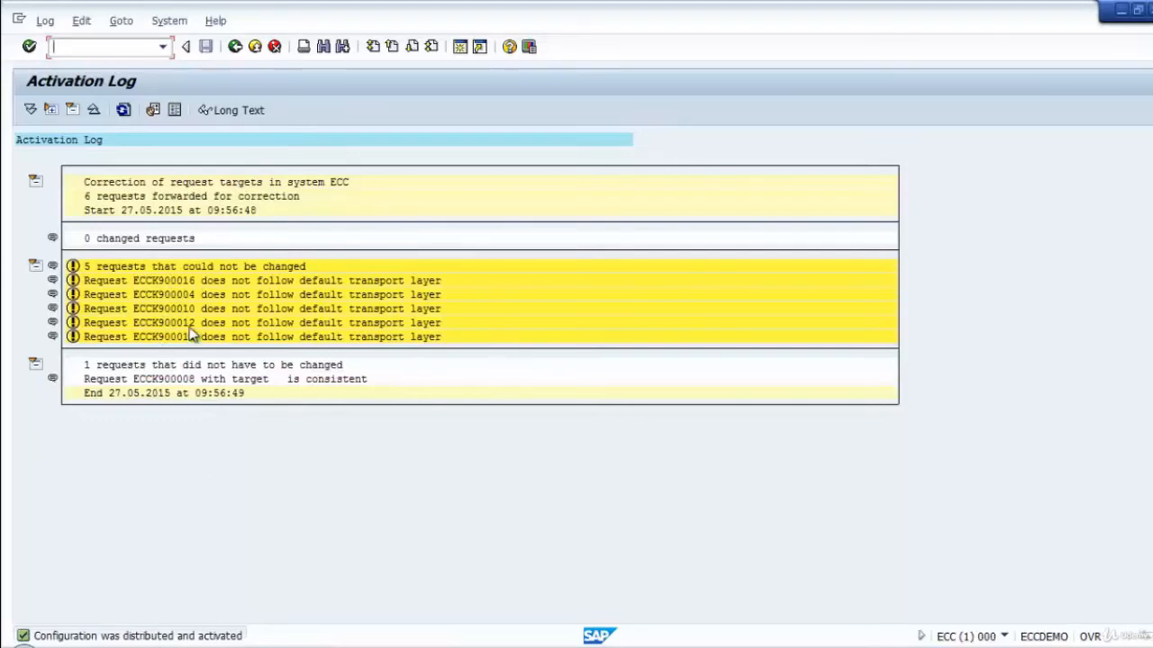
left_click(235, 46)
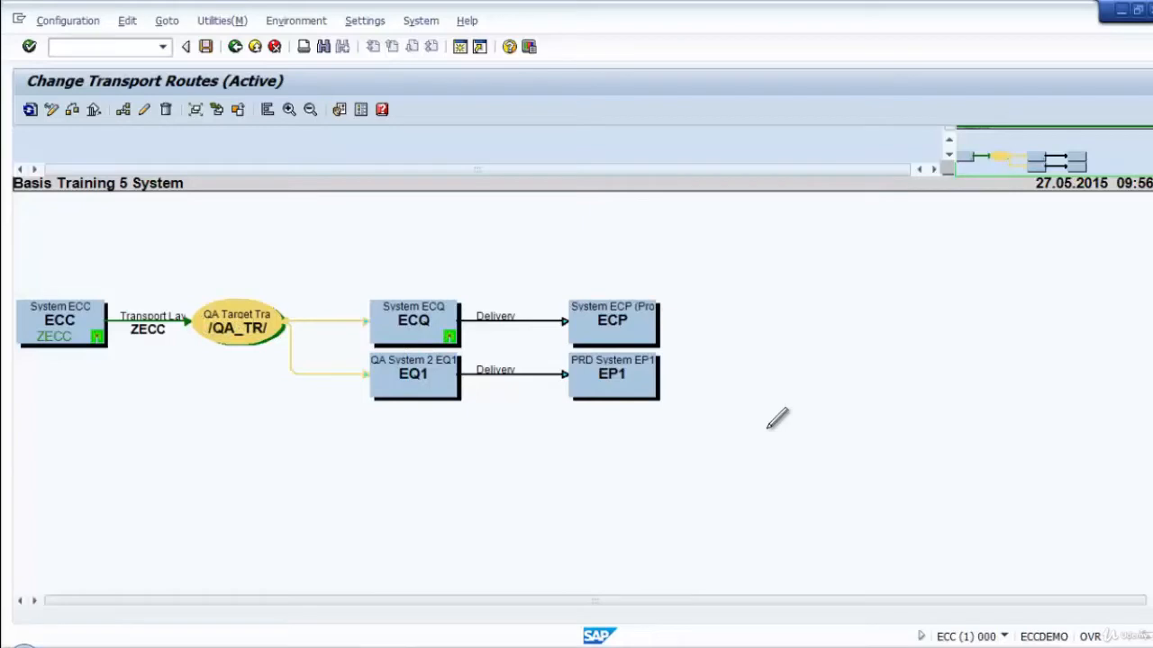
left_click(234, 48)
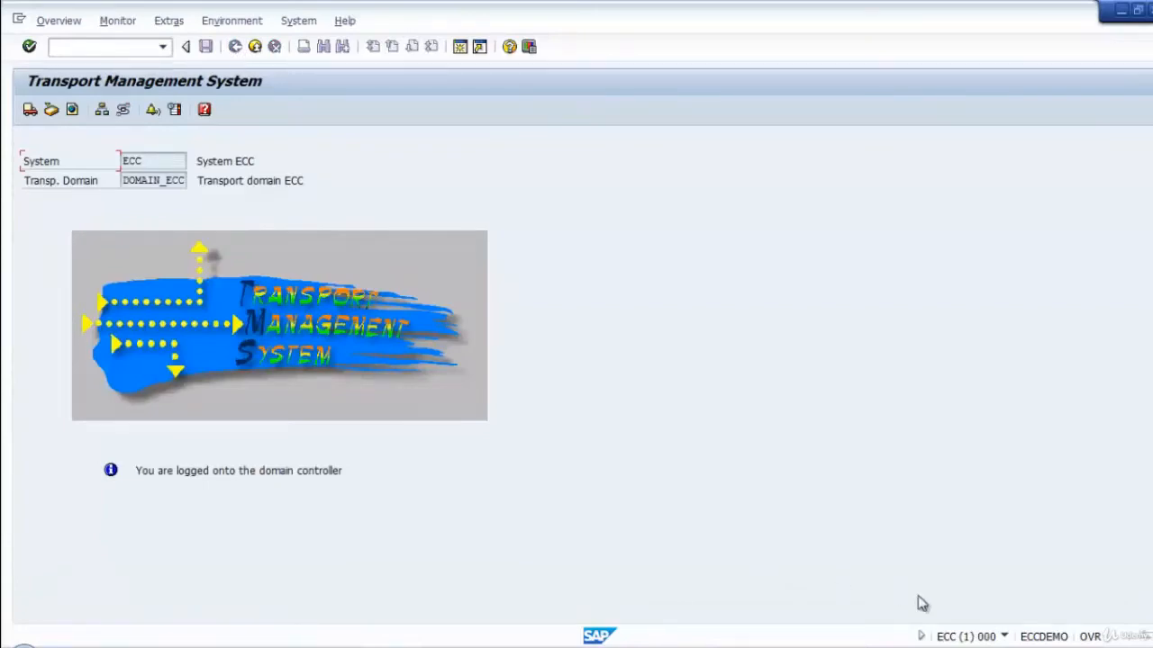
Switch to SAP Logon, open the 02 ECC connection and log on to client 001 as SAPBASIS with the account password.
left_click(986, 647)
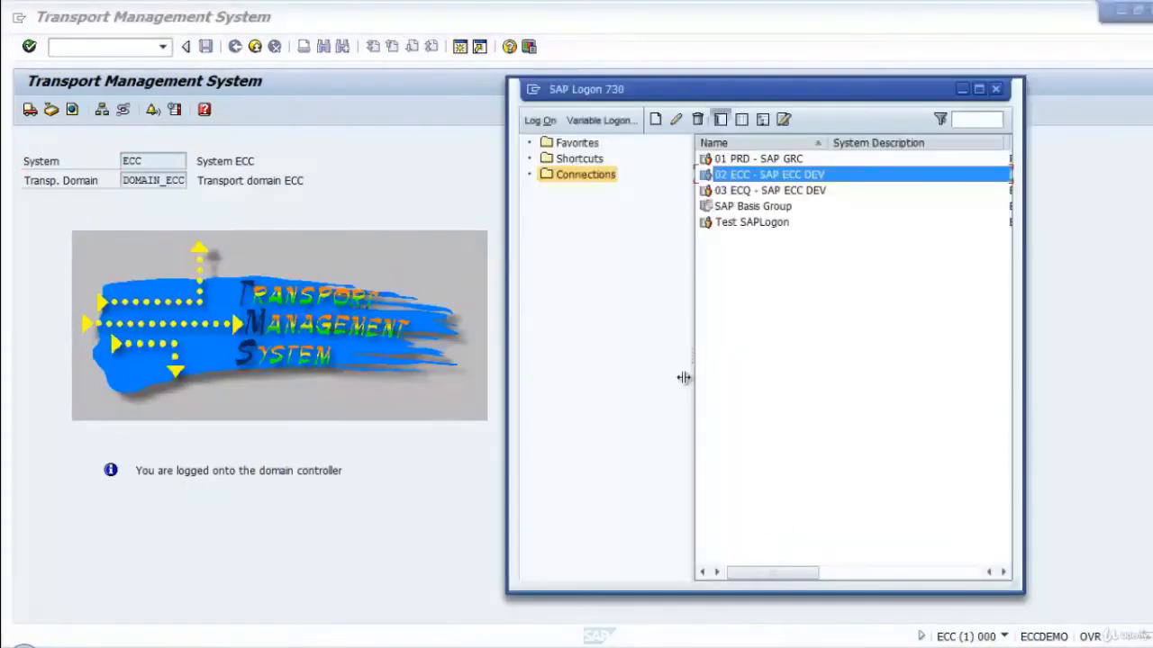
double_click(757, 180)
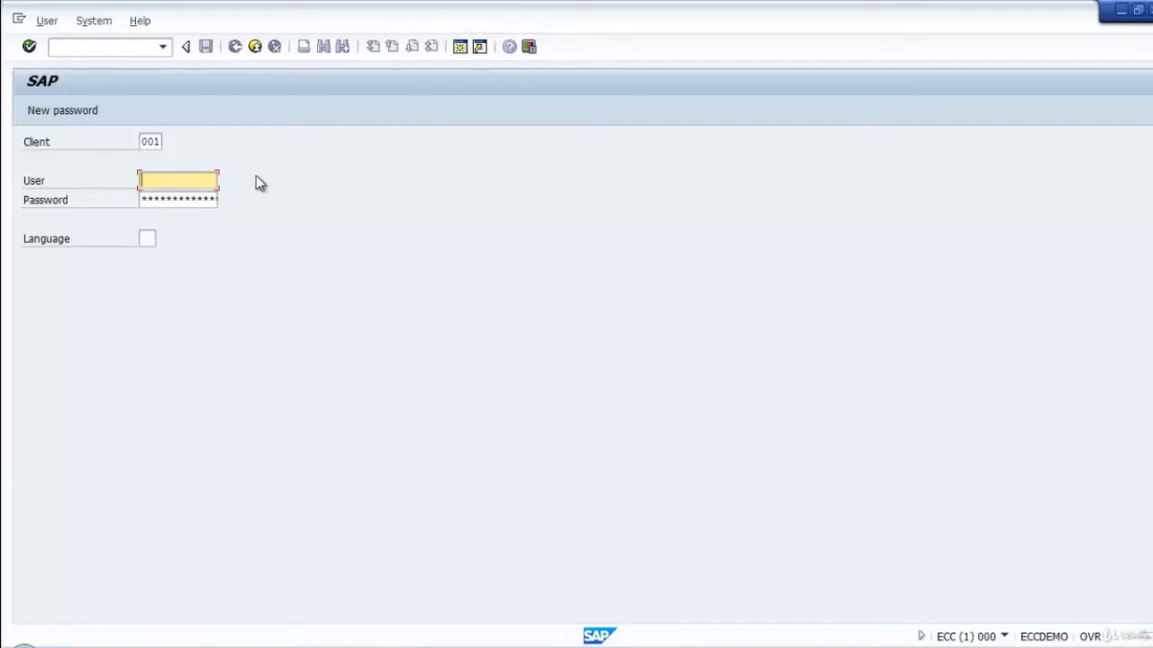
type("s")
key("Down")
key("Down")
key("Return")
key("Tab")
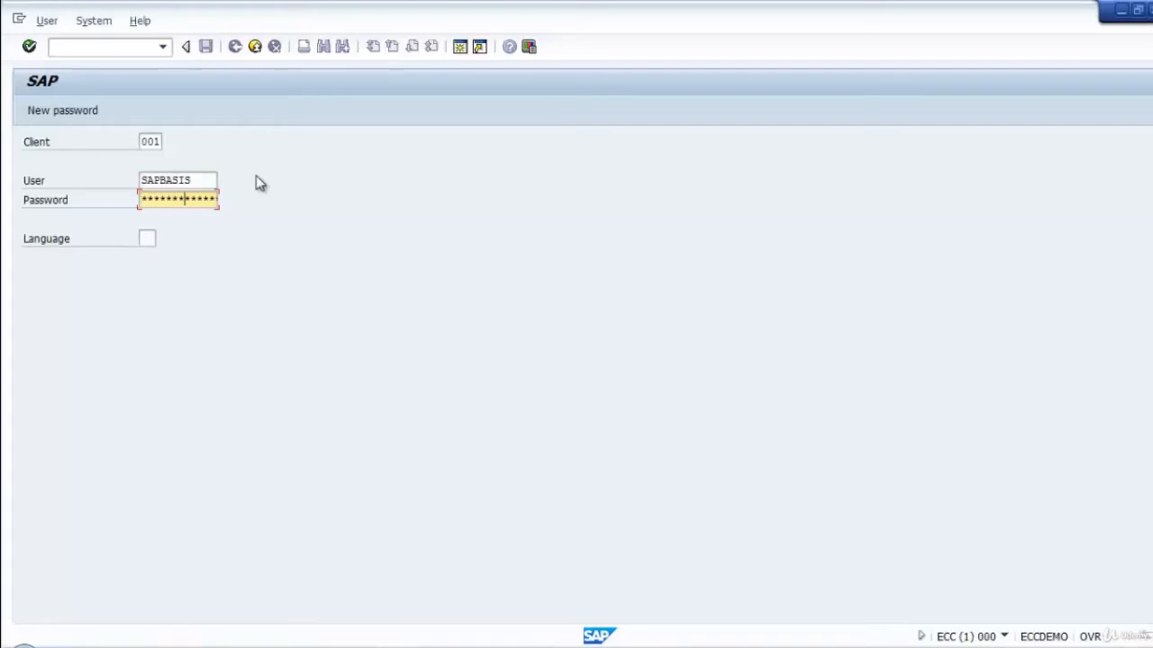
key("Return")
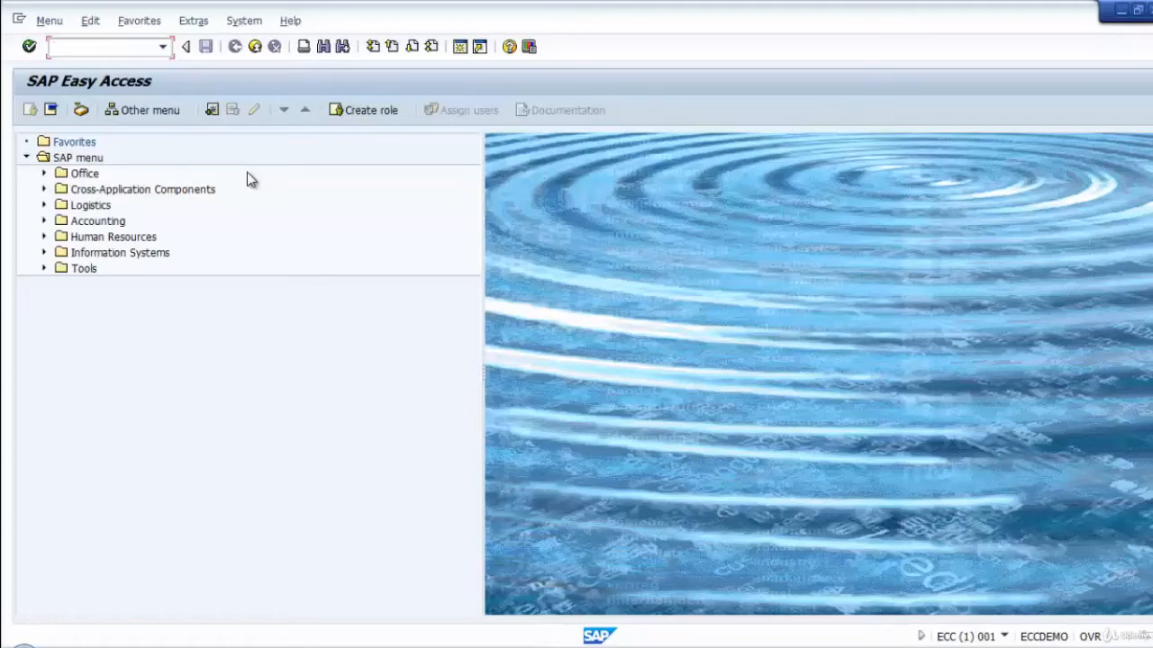
Run transaction SE10 and start creating a new Workbench request in the Transport Organizer.
type("/")
type("se")
type("10")
key("Return")
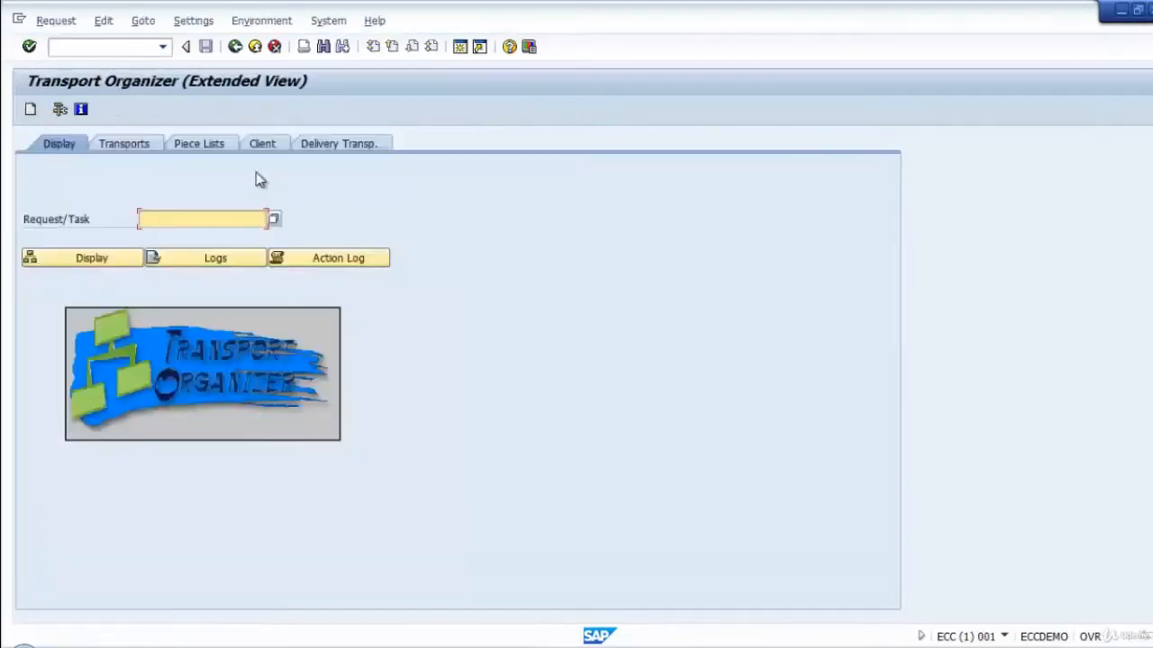
left_click(33, 109)
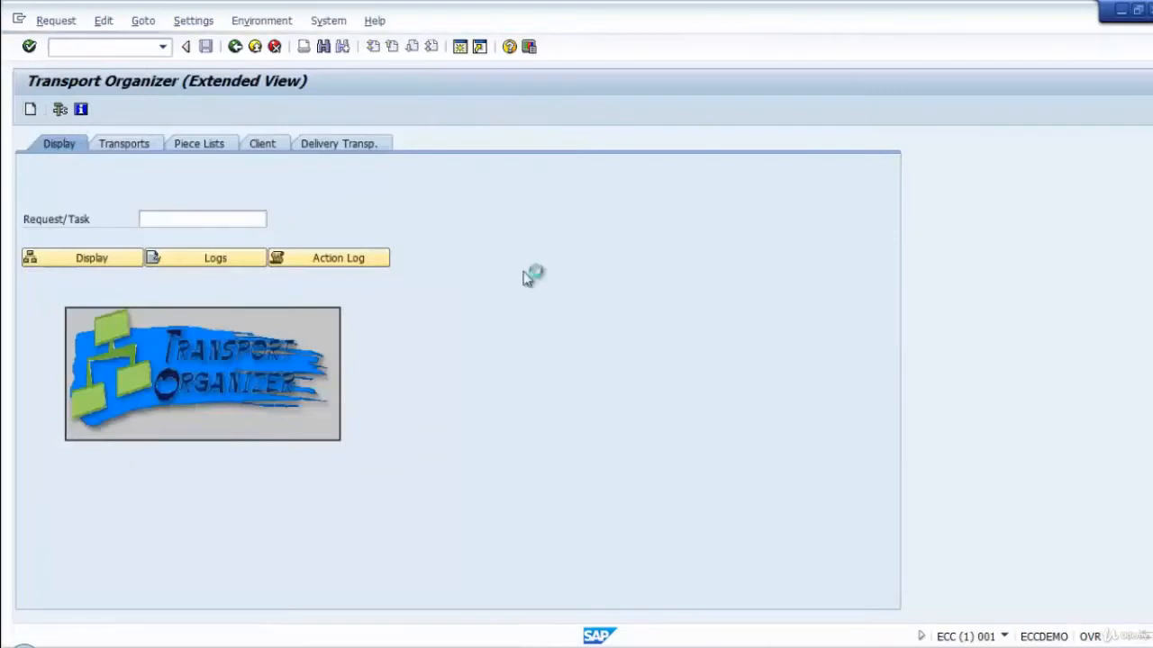
left_click(173, 306)
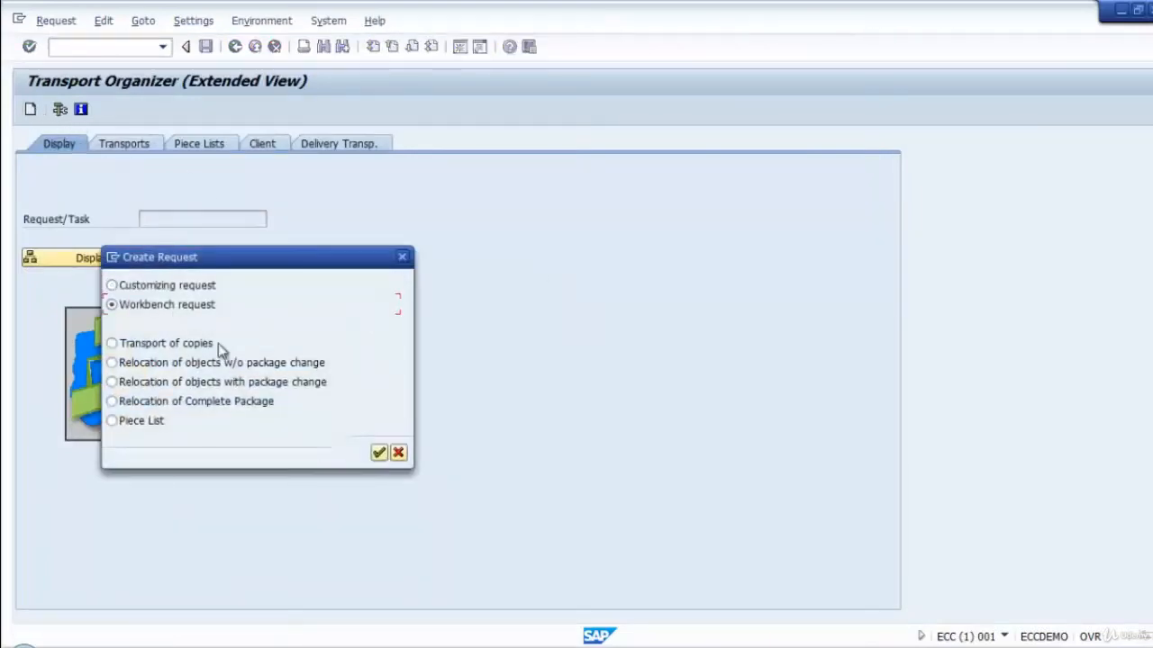
left_click(378, 452)
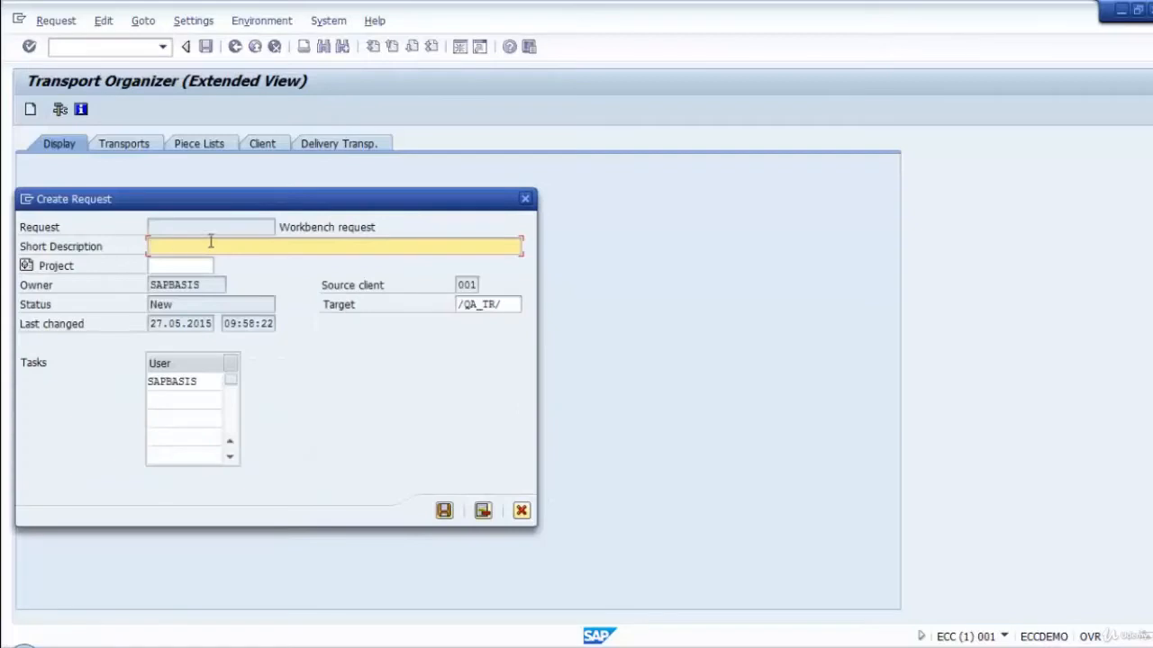
Describe the request as "Basis: Transport Route Testing with 5 System", choose /QA_TR/ as its target and save it.
type("Basis: Transport")
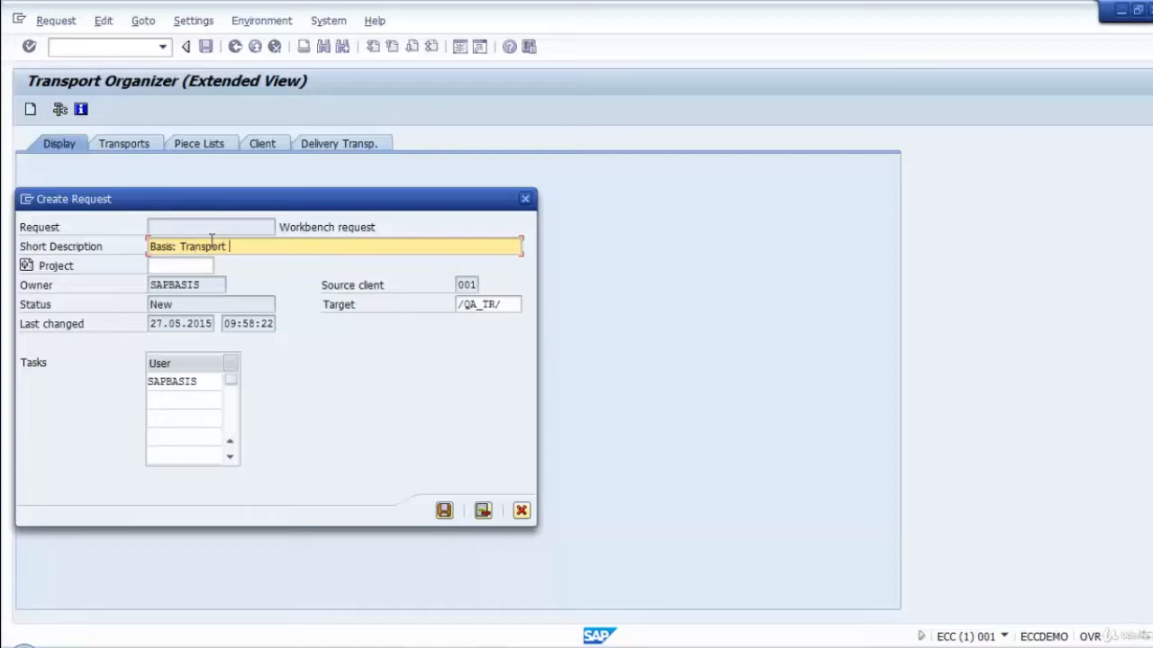
type(" Route Testing with ")
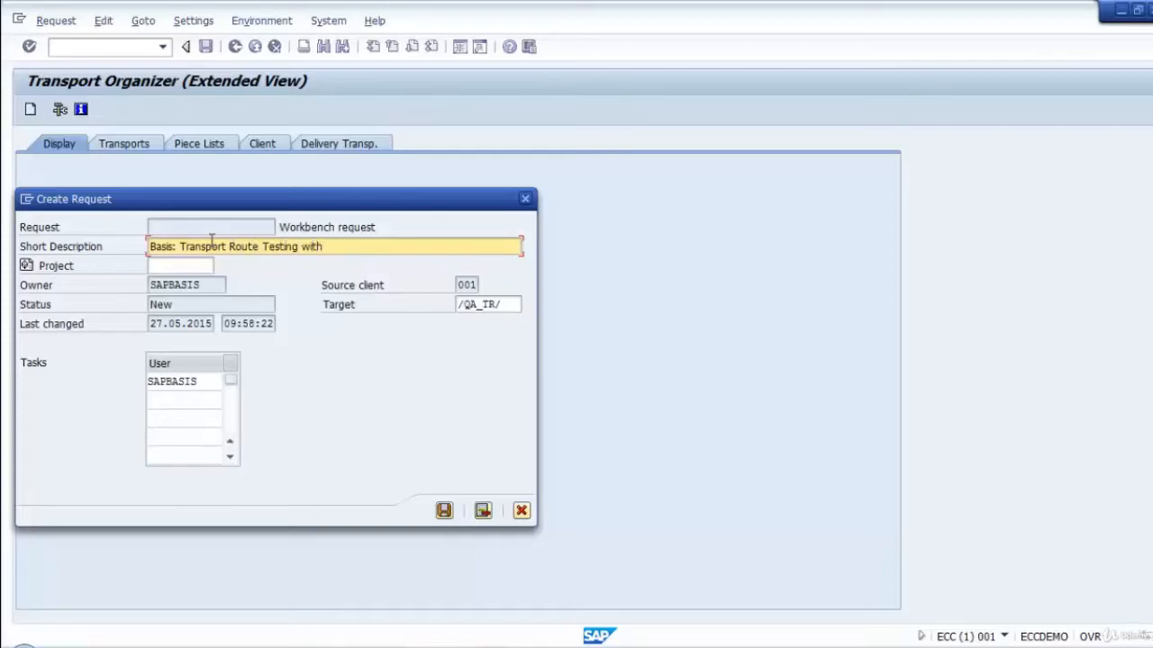
type("5 System")
left_click(483, 305)
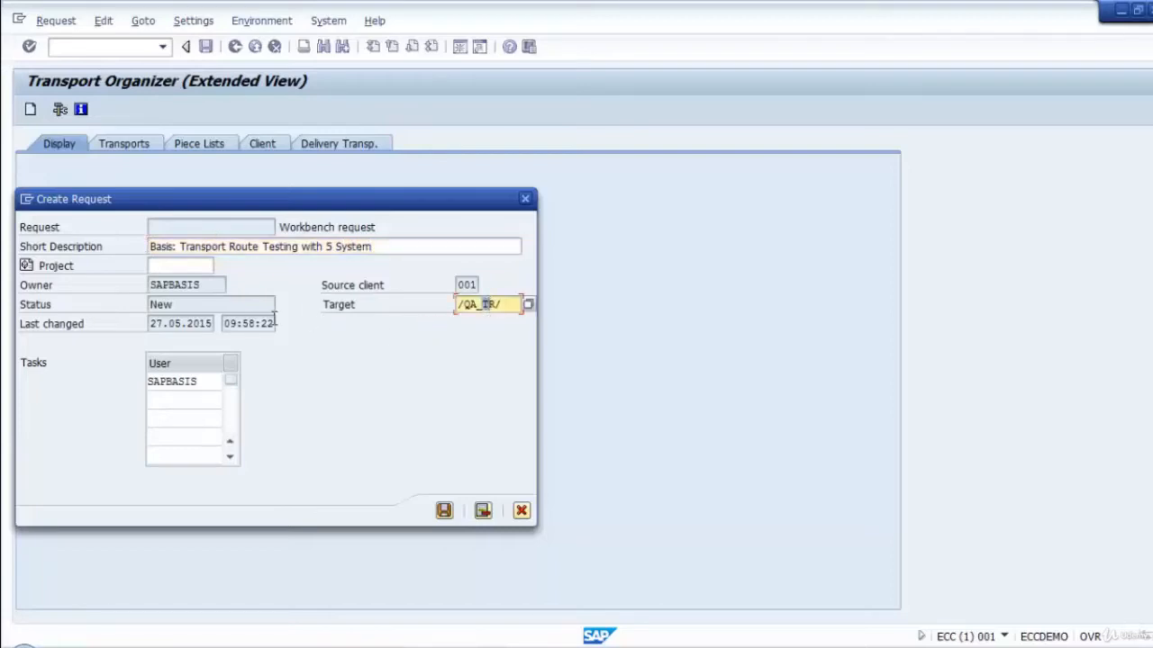
left_click(510, 305)
left_click(530, 305)
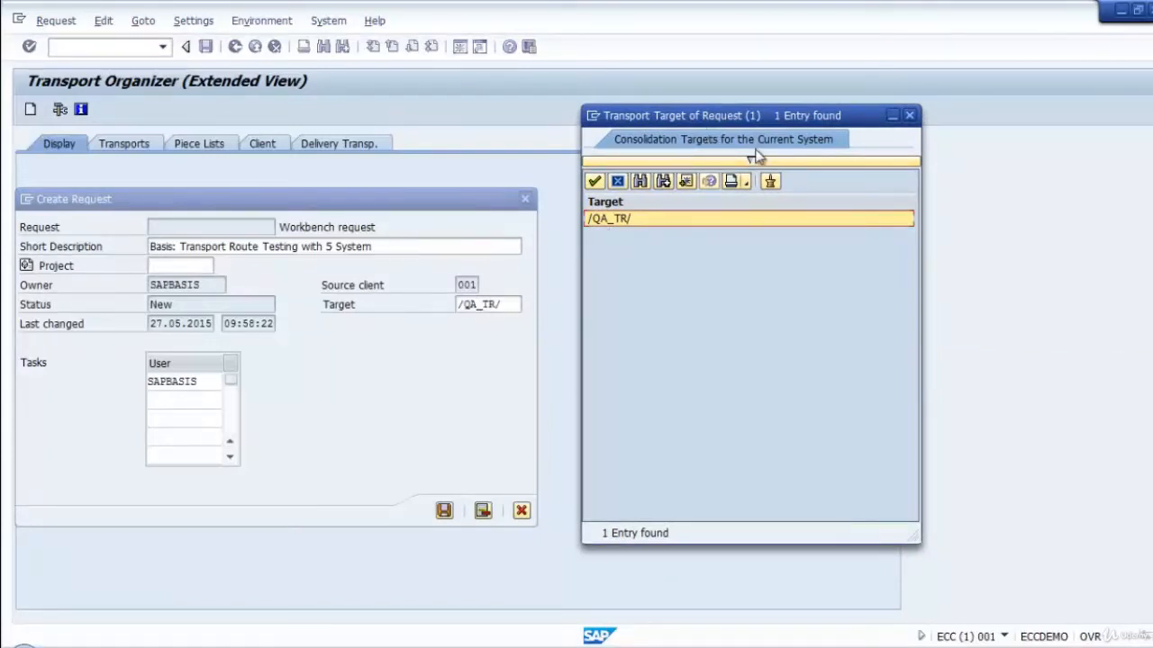
double_click(607, 219)
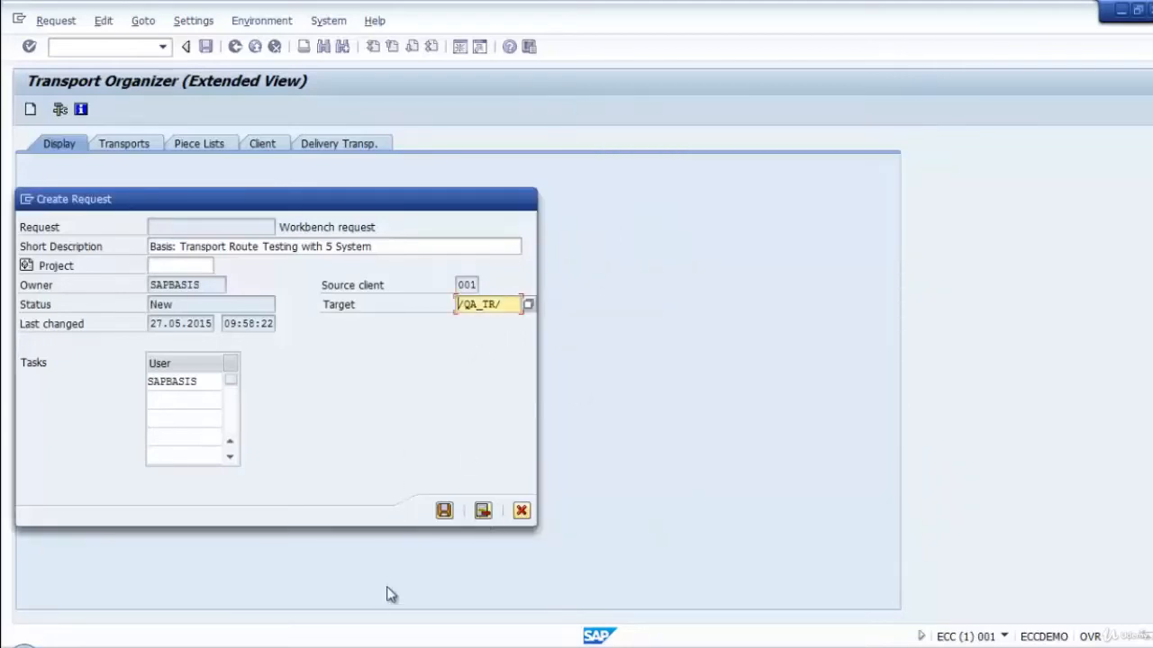
left_click(445, 511)
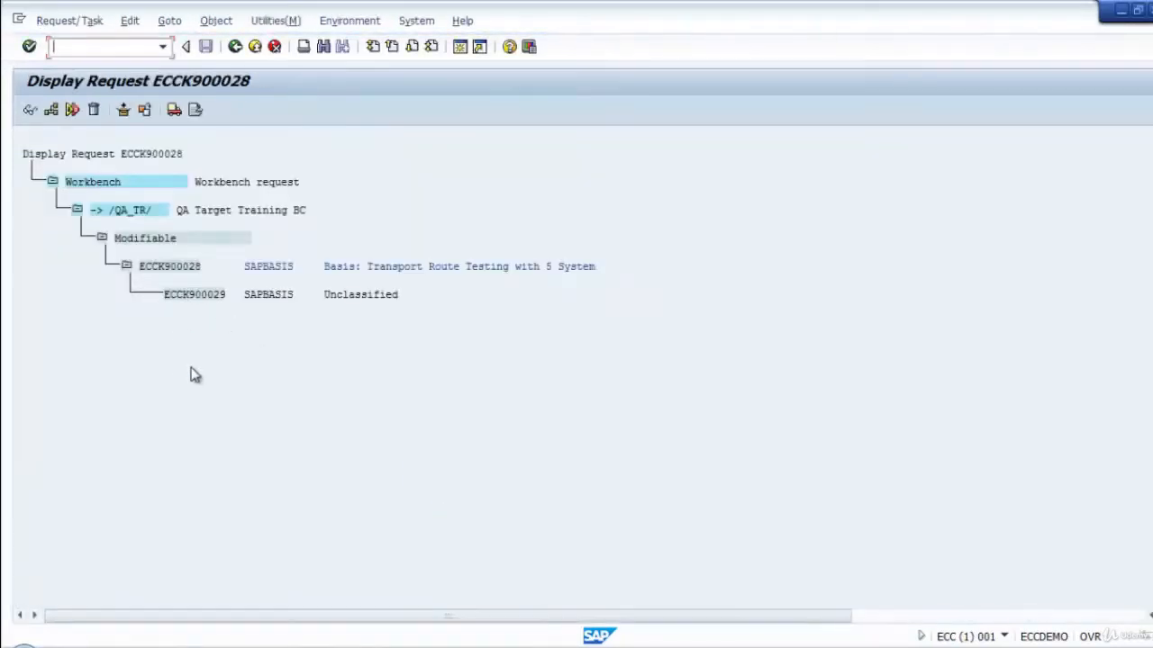
Try to release the unclassified task under the new request, and delete that task.
left_click(207, 295)
left_click(176, 113)
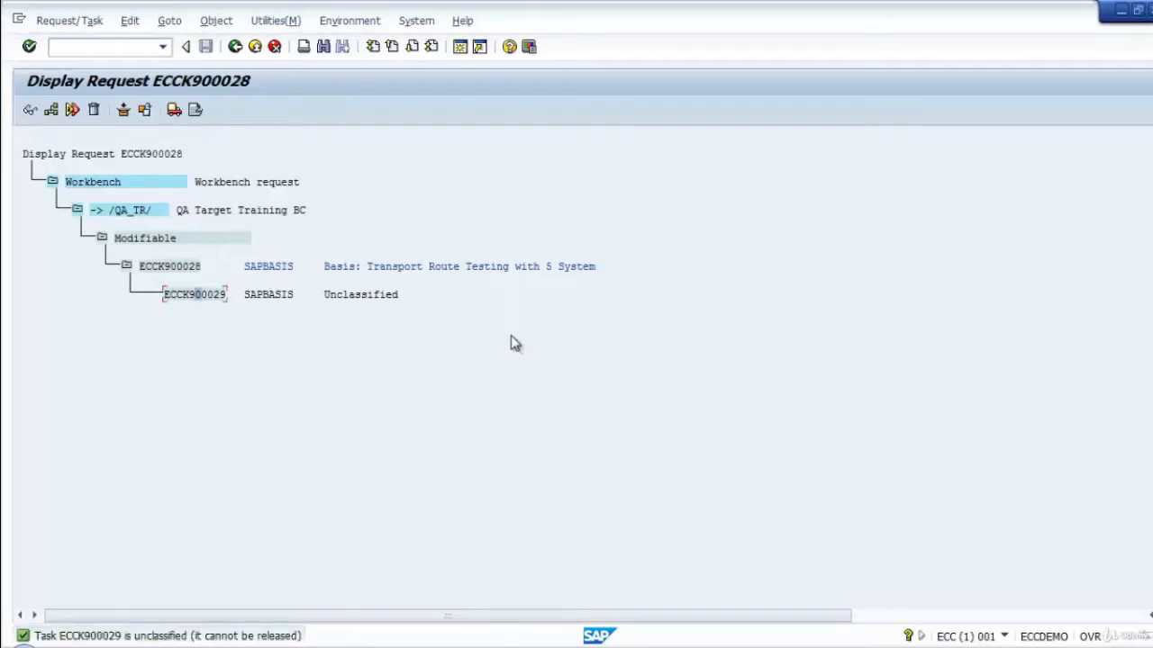
left_click(185, 290)
left_click(93, 109)
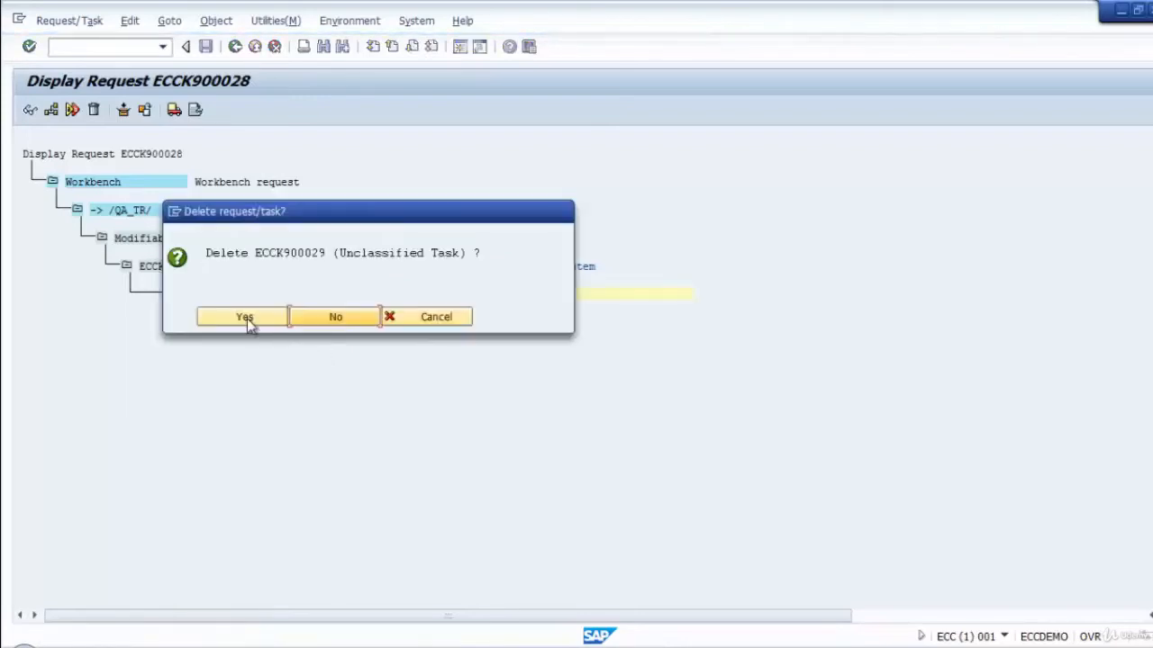
key("Return")
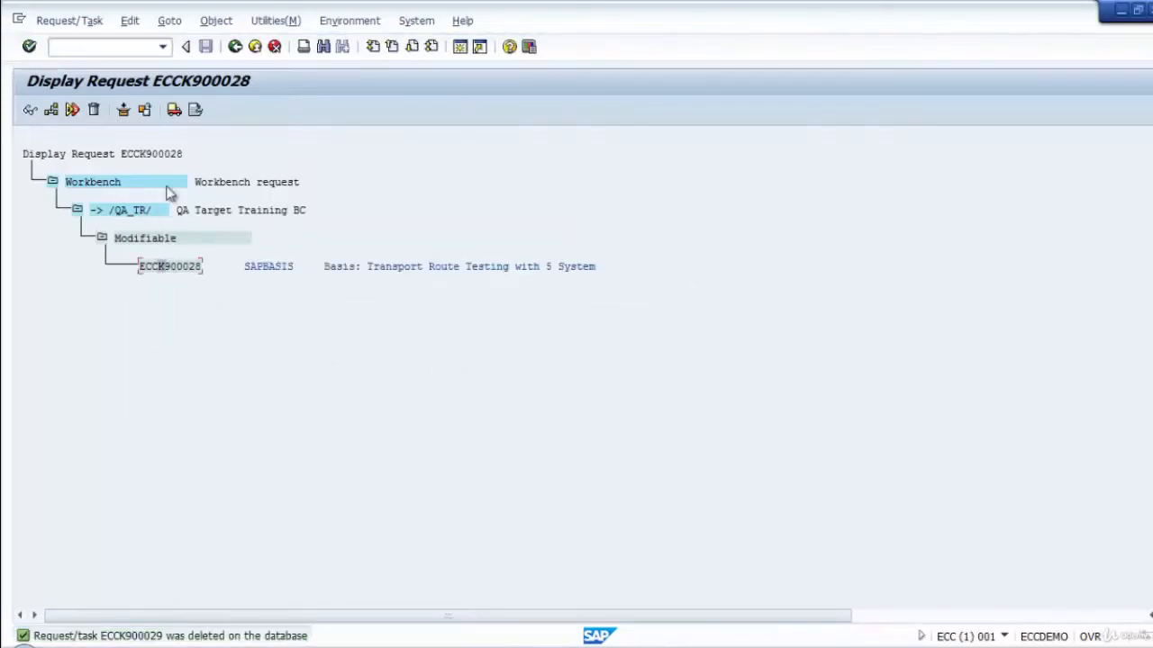
Release the new transport request and check its refreshed ECQ and EQ1 logs against the route notes in Notepad.
left_click(172, 110)
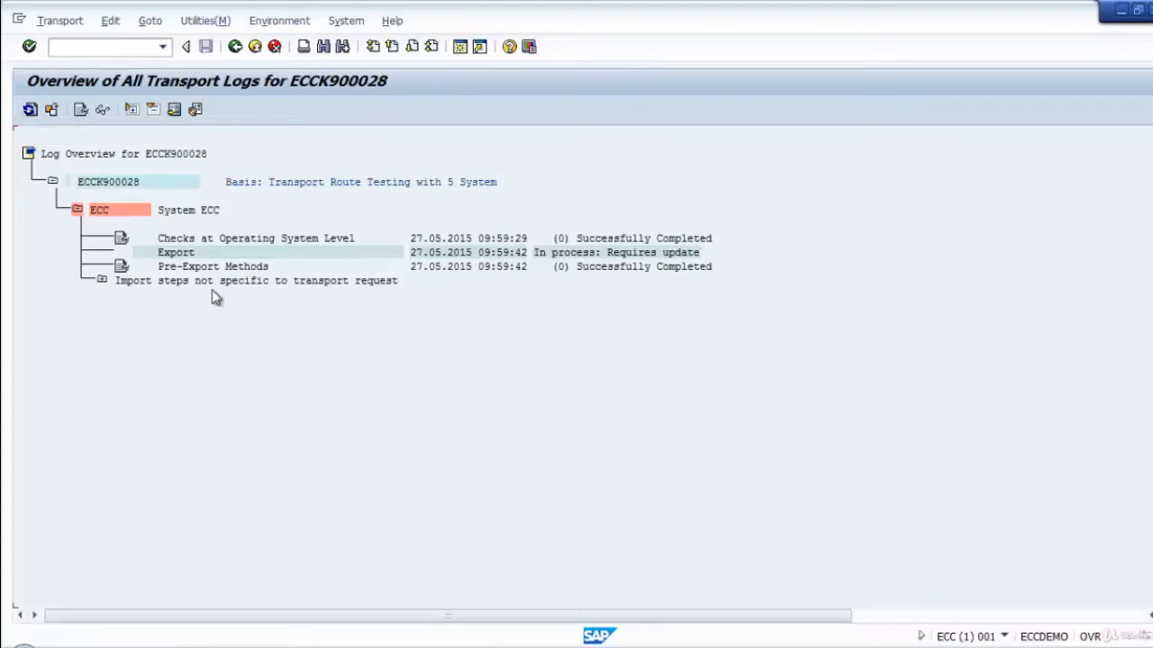
left_click(29, 109)
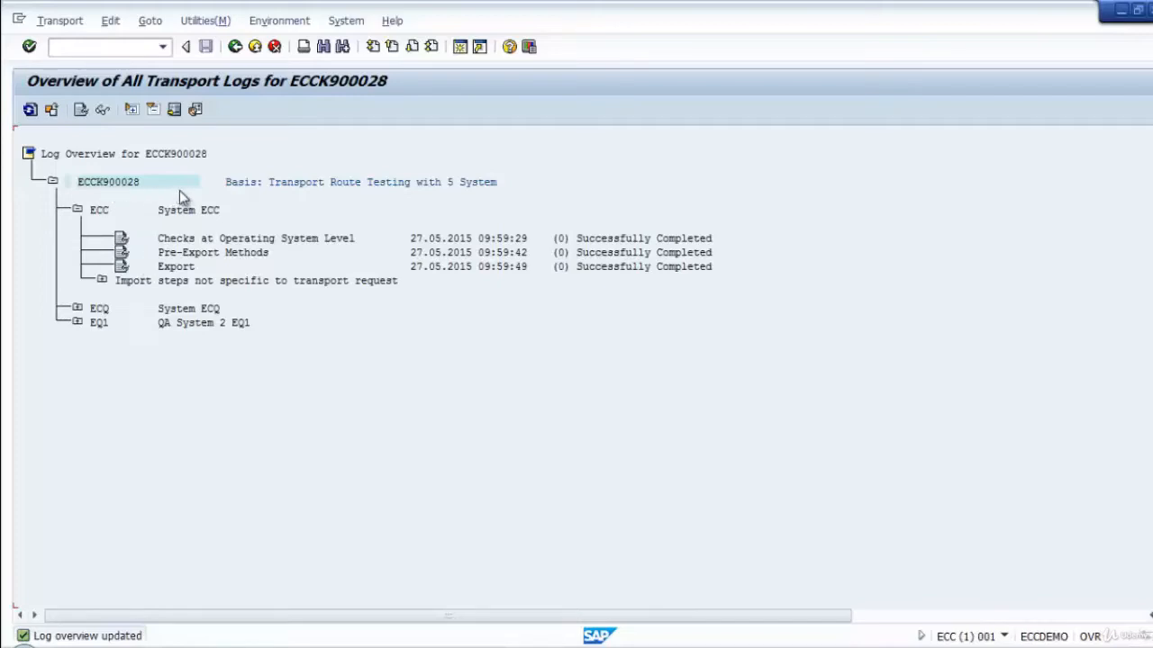
left_click(77, 309)
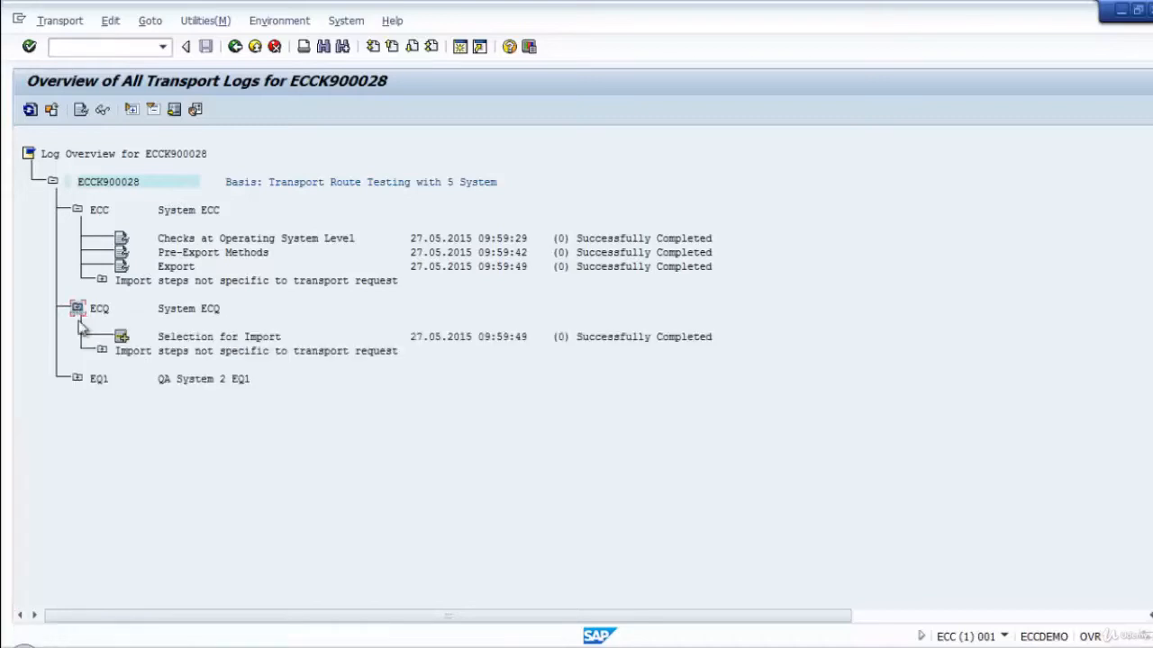
left_click(76, 379)
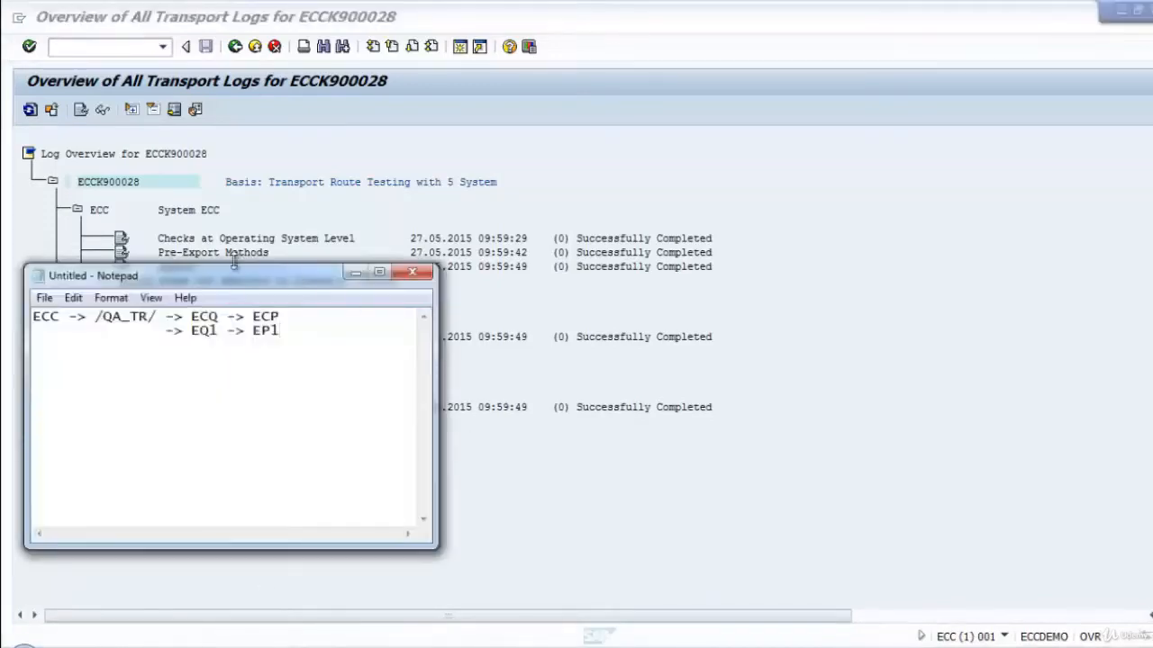
left_click_drag(236, 273, 846, 220)
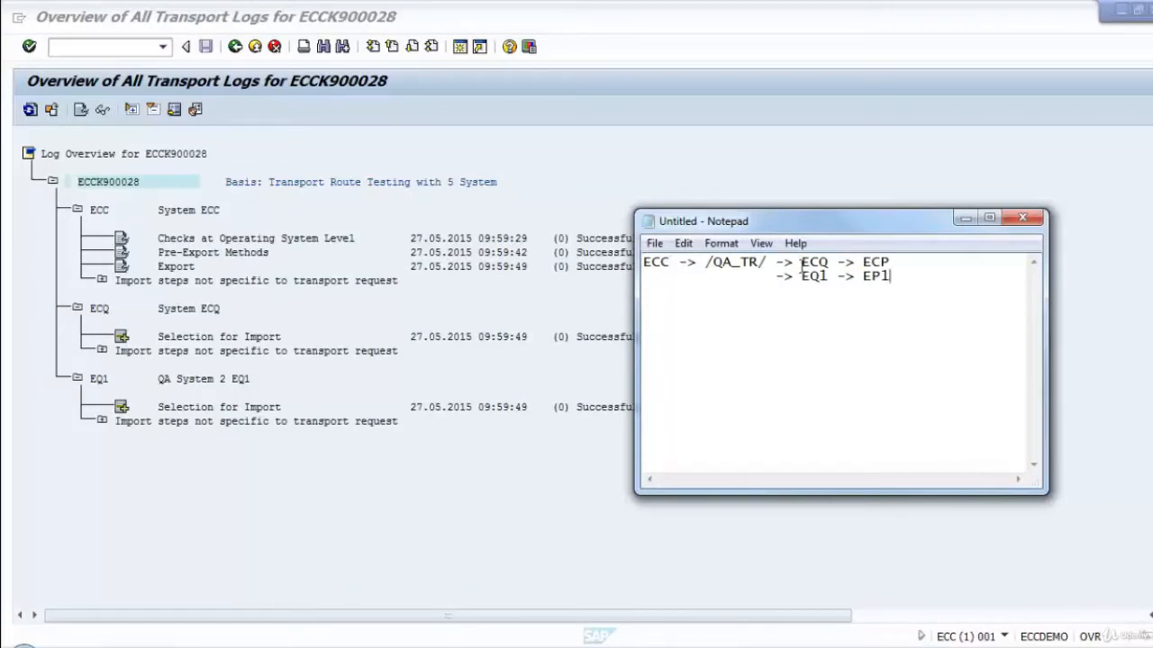
left_click_drag(802, 263, 827, 260)
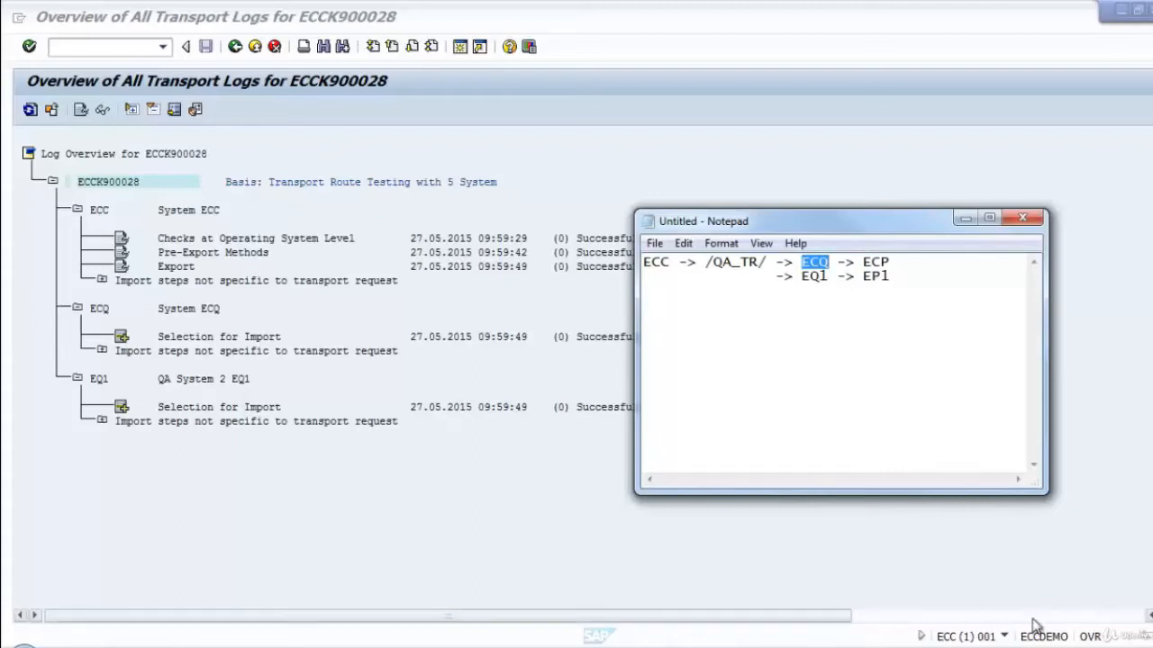
Switch to the Transport Management System session in client 000, refresh the import overview and open the updated ECQ import queue.
right_click(1036, 646)
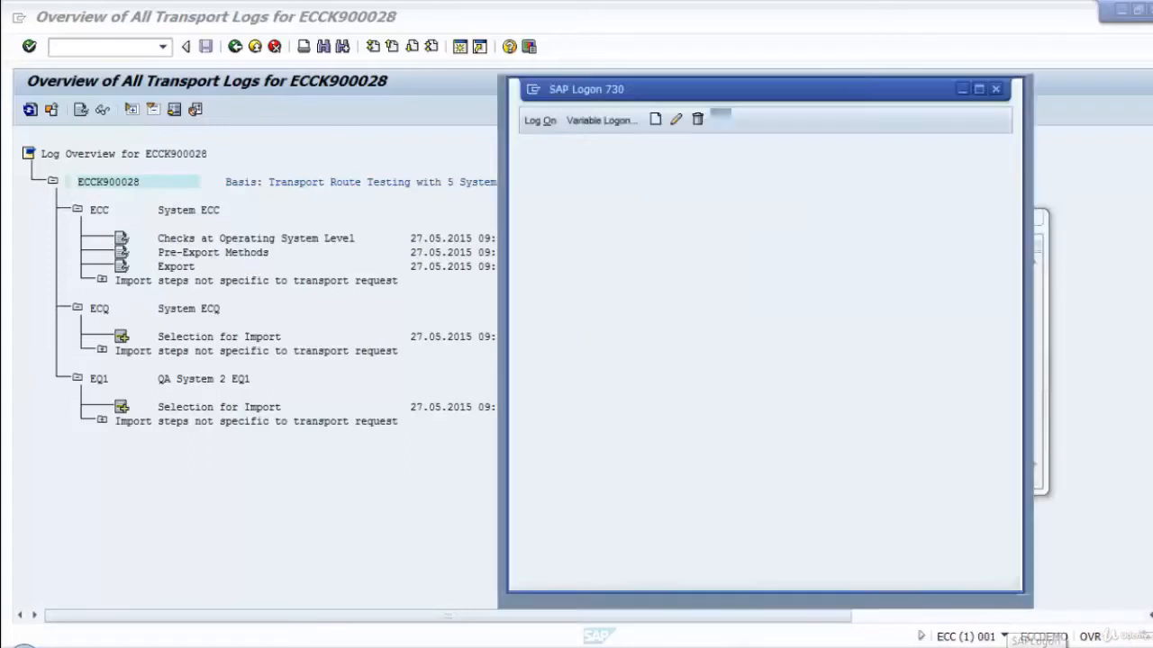
left_click(825, 535)
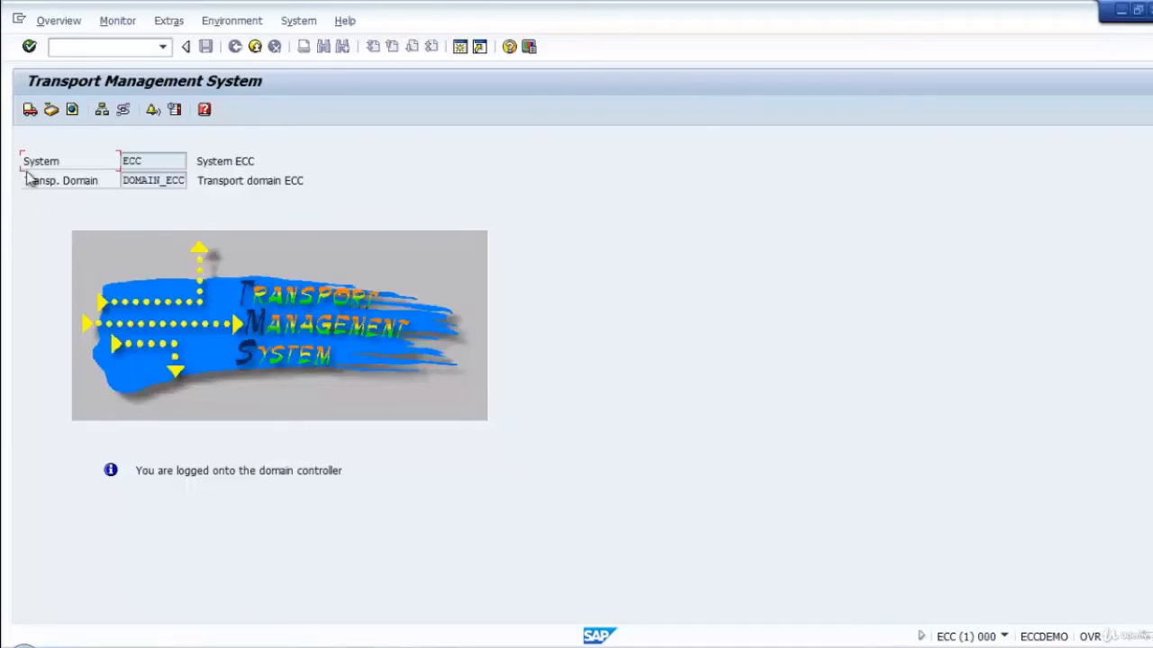
left_click(29, 110)
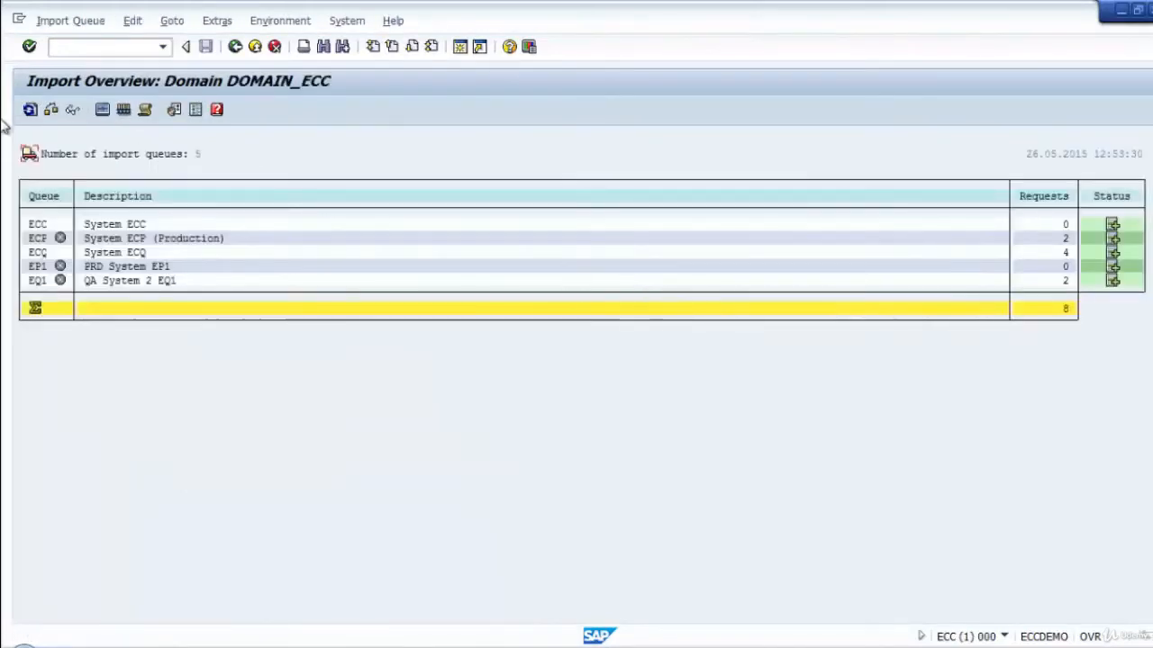
left_click(29, 109)
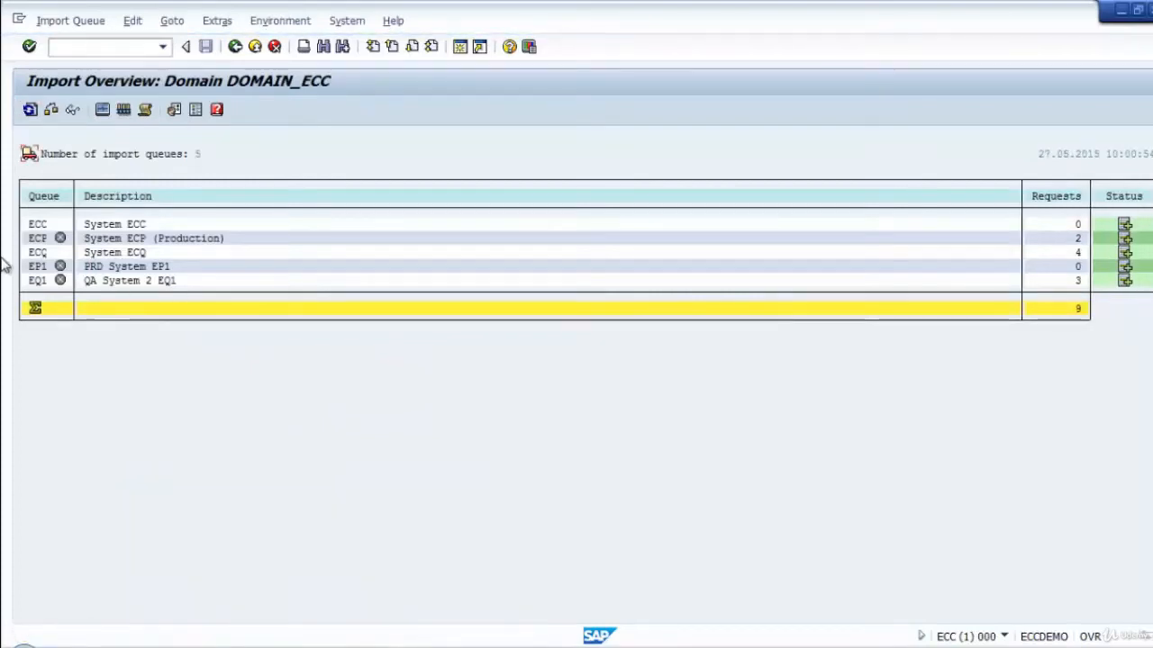
double_click(41, 253)
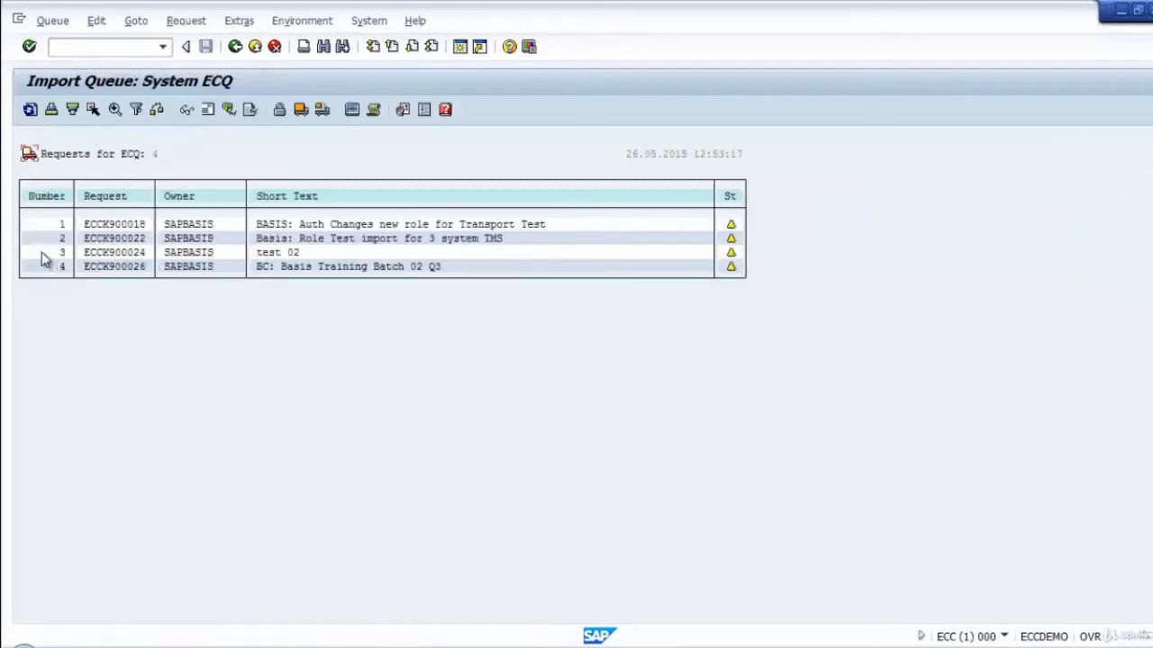
left_click(30, 111)
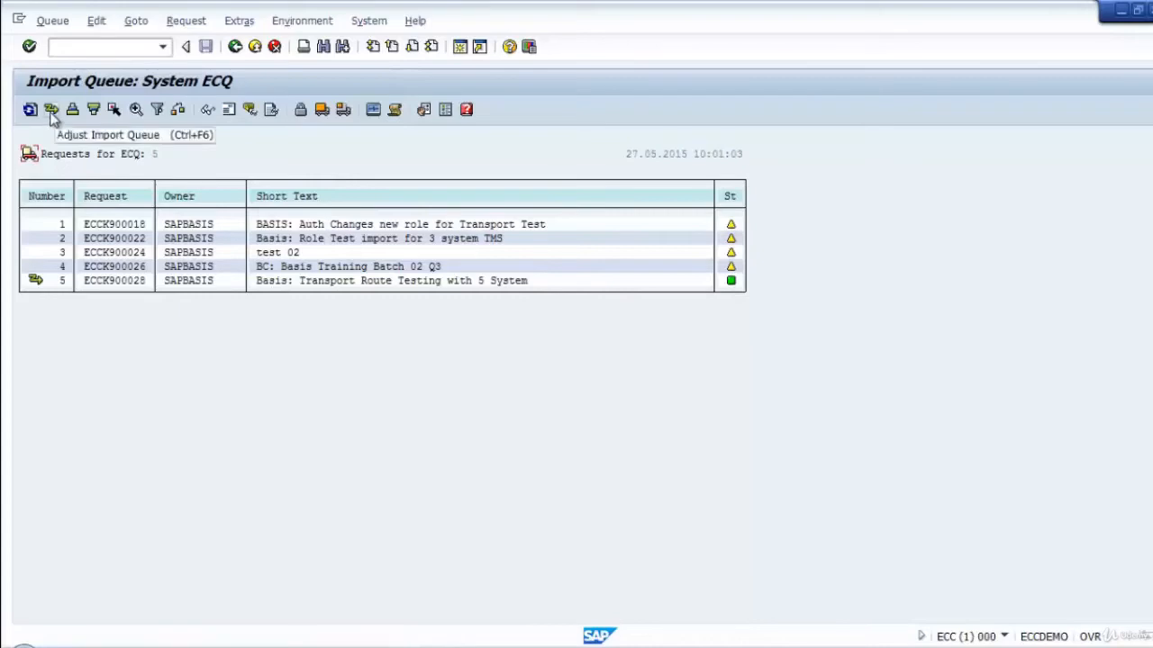
Adjust the ECQ import queue to transfer the new request's files, logging on to client 000 as SAP* with the account password.
left_click(36, 281)
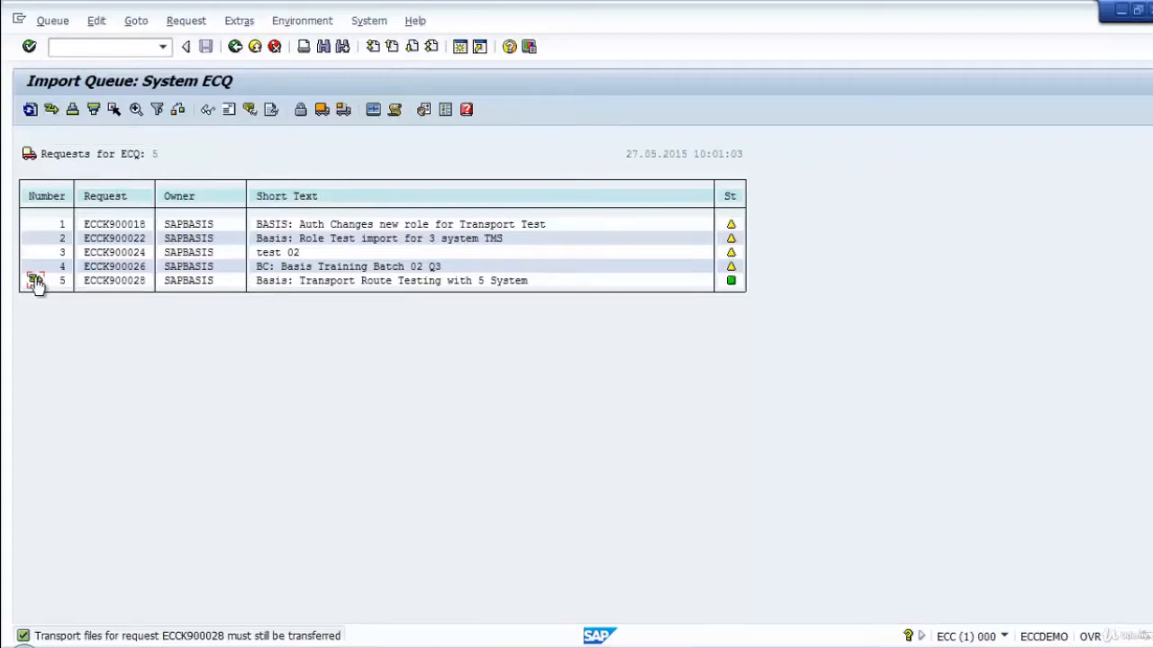
left_click(52, 109)
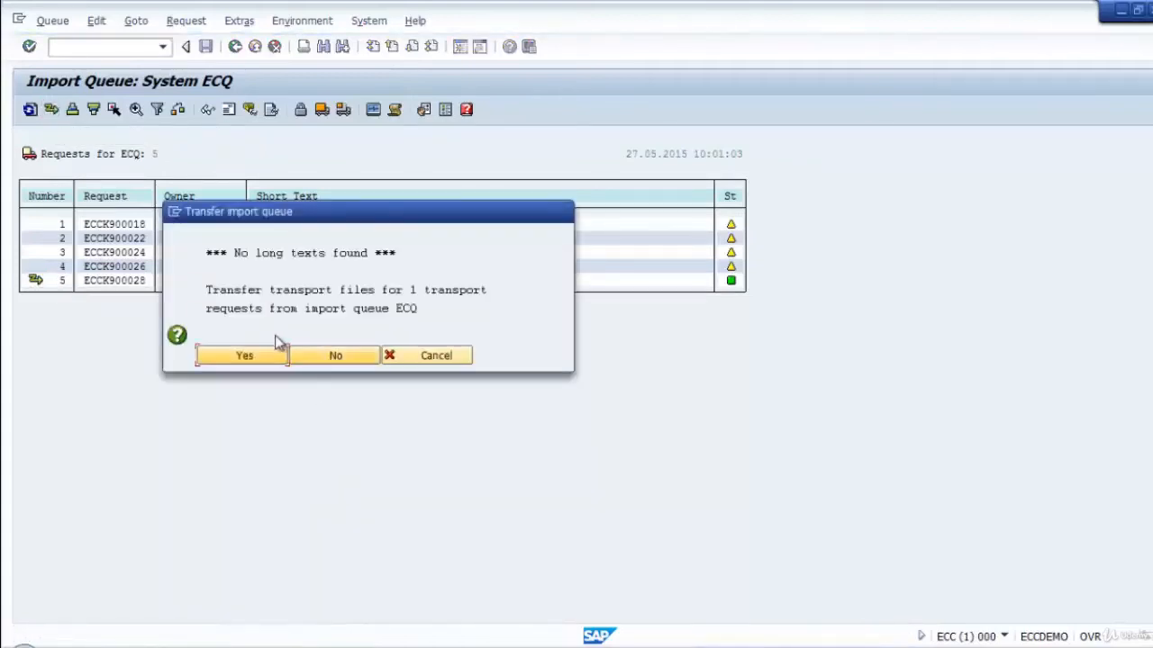
left_click(267, 354)
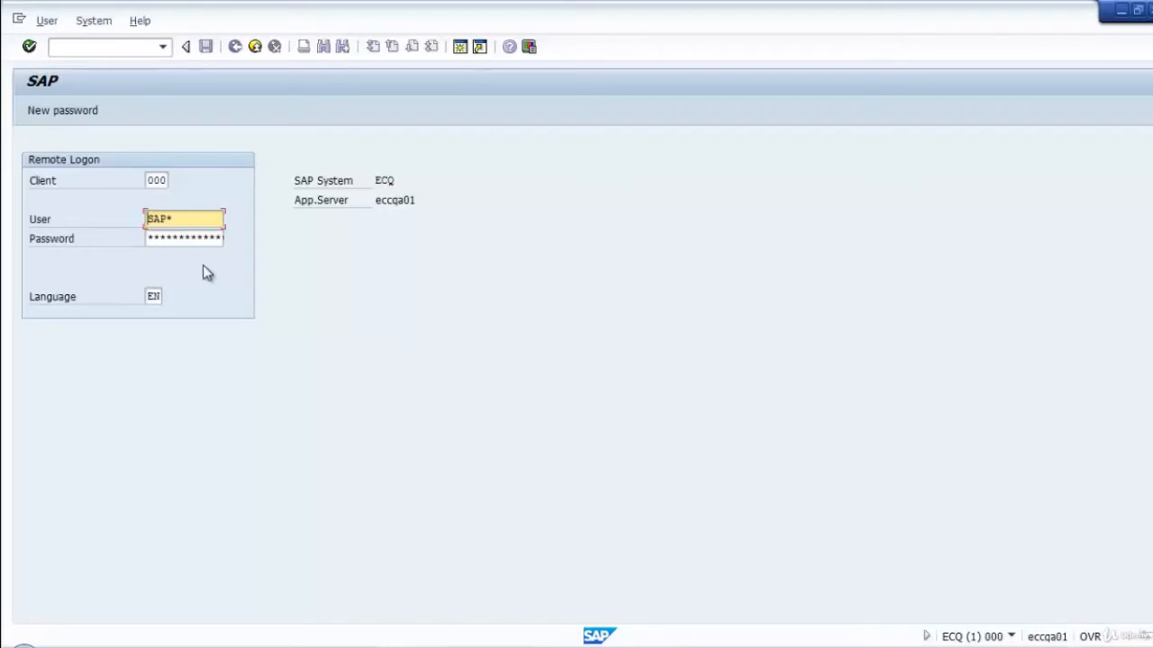
left_click(166, 239)
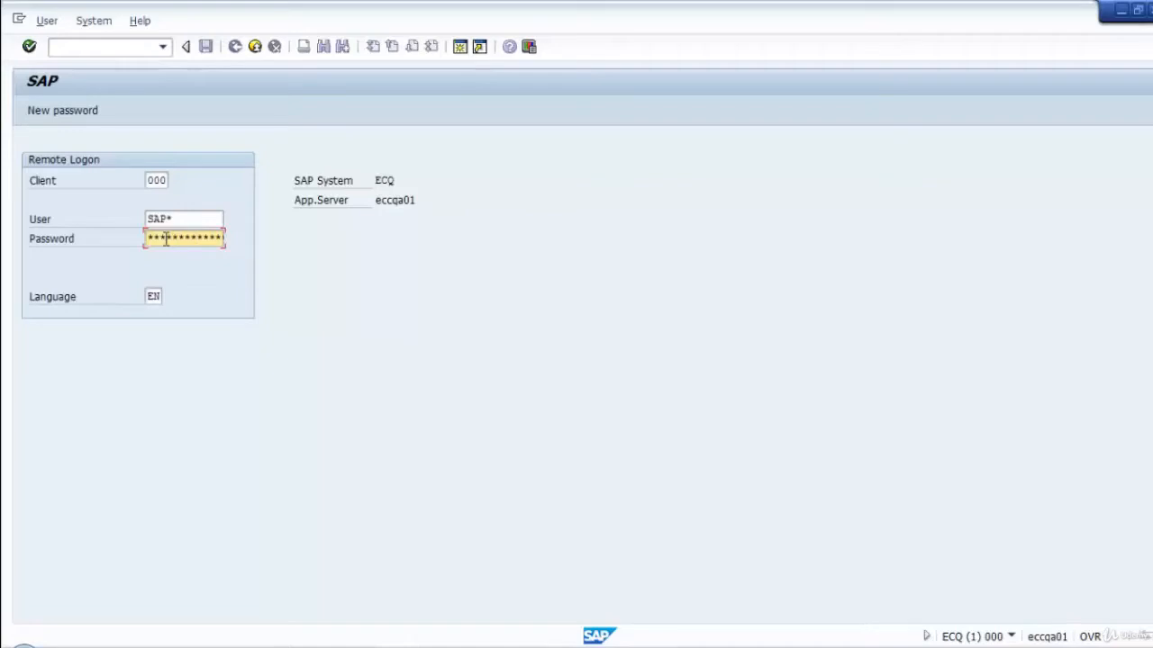
key("Return")
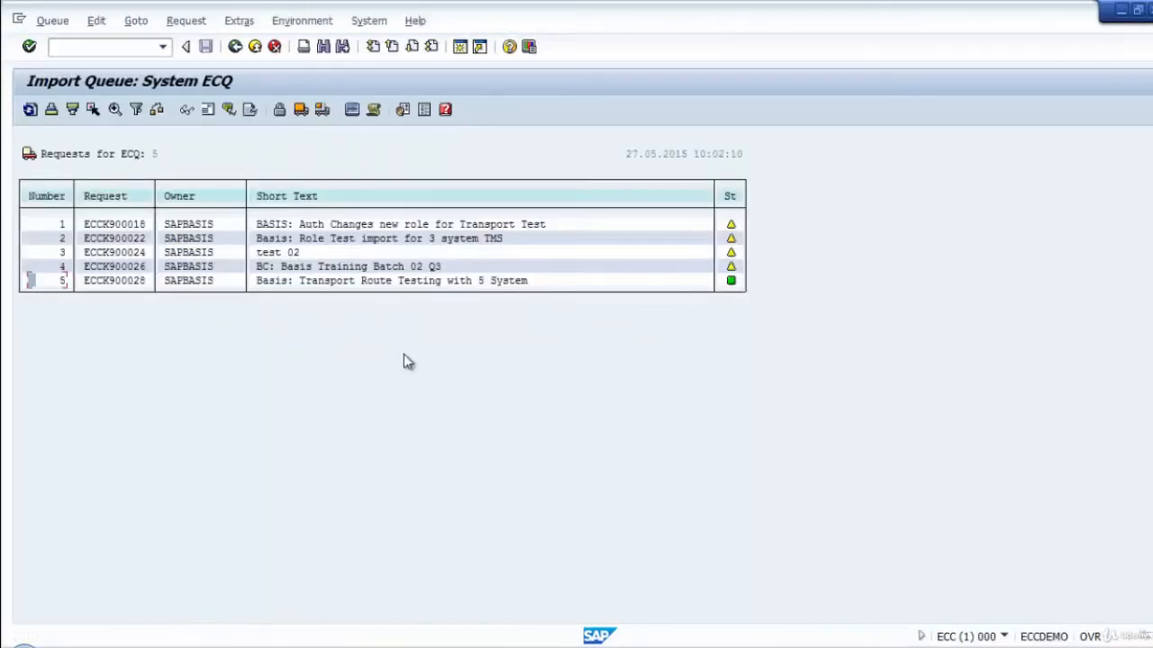
Review the ECQ transport log of the "Transport Route Testing with 5 System" request and return to the import queue.
left_click(117, 280)
left_click(251, 110)
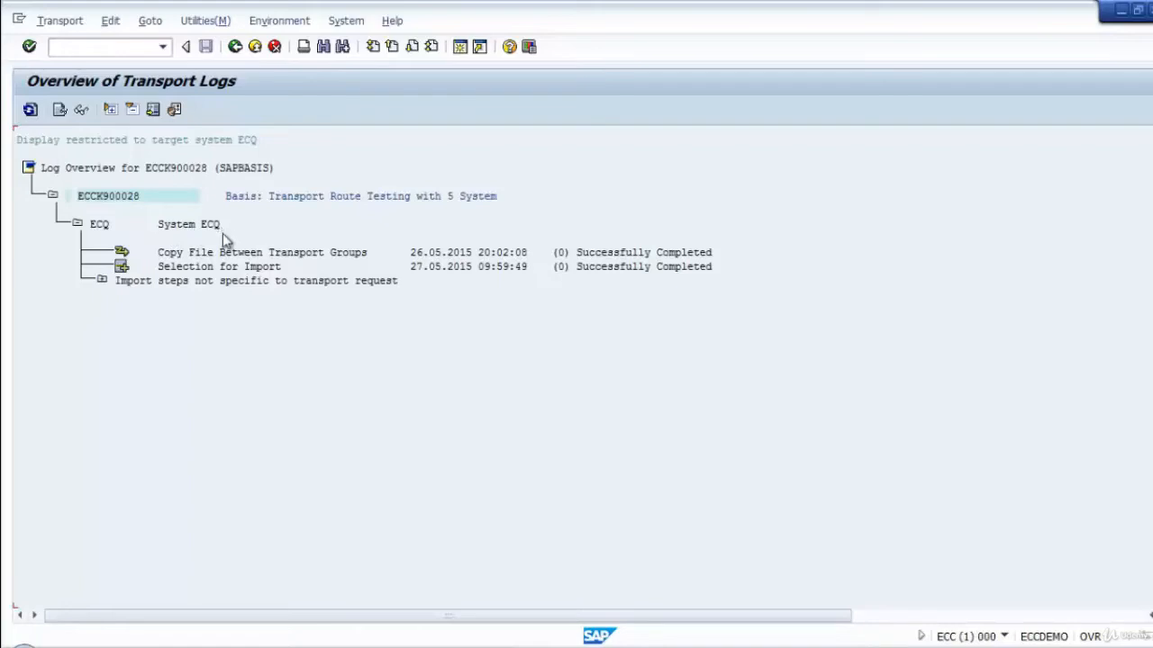
left_click(234, 46)
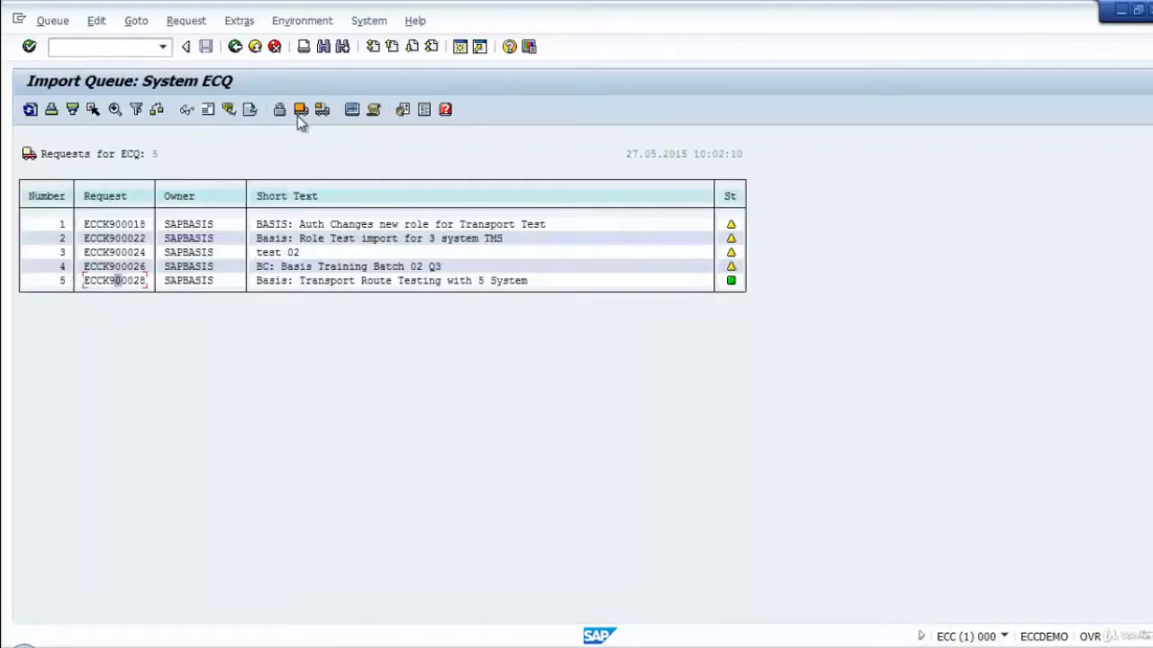
Import the "Transport Route Testing with 5 System" request into ECQ client 001 immediately and refresh the queue until the import finishes.
left_click(322, 109)
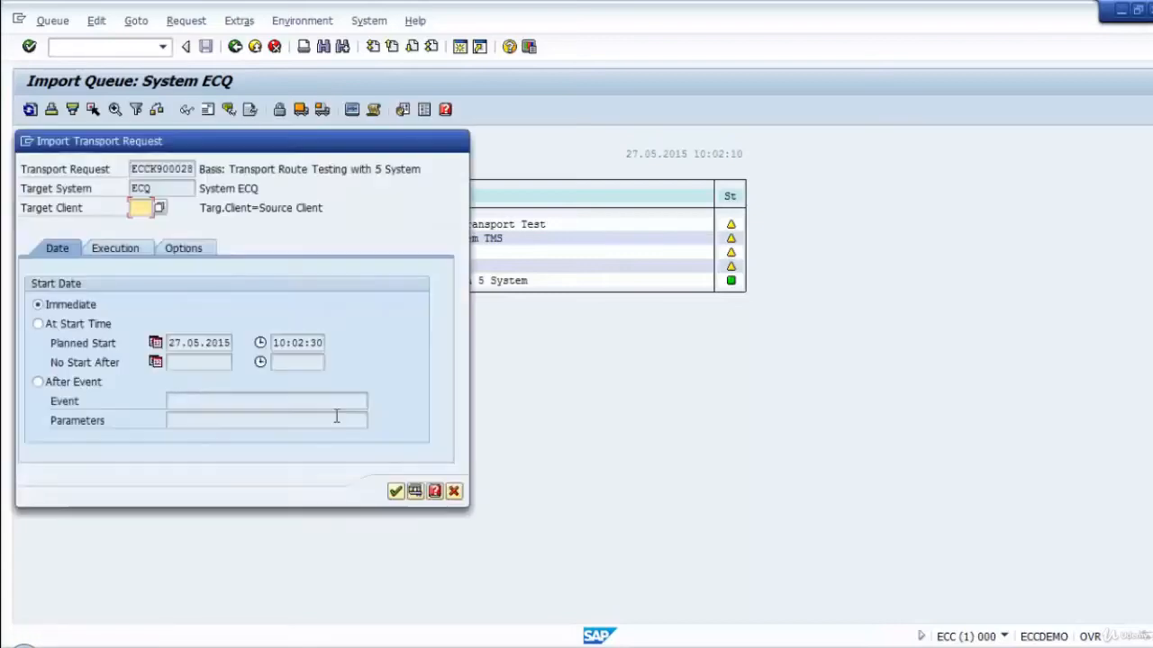
left_click(158, 208)
left_click(40, 263)
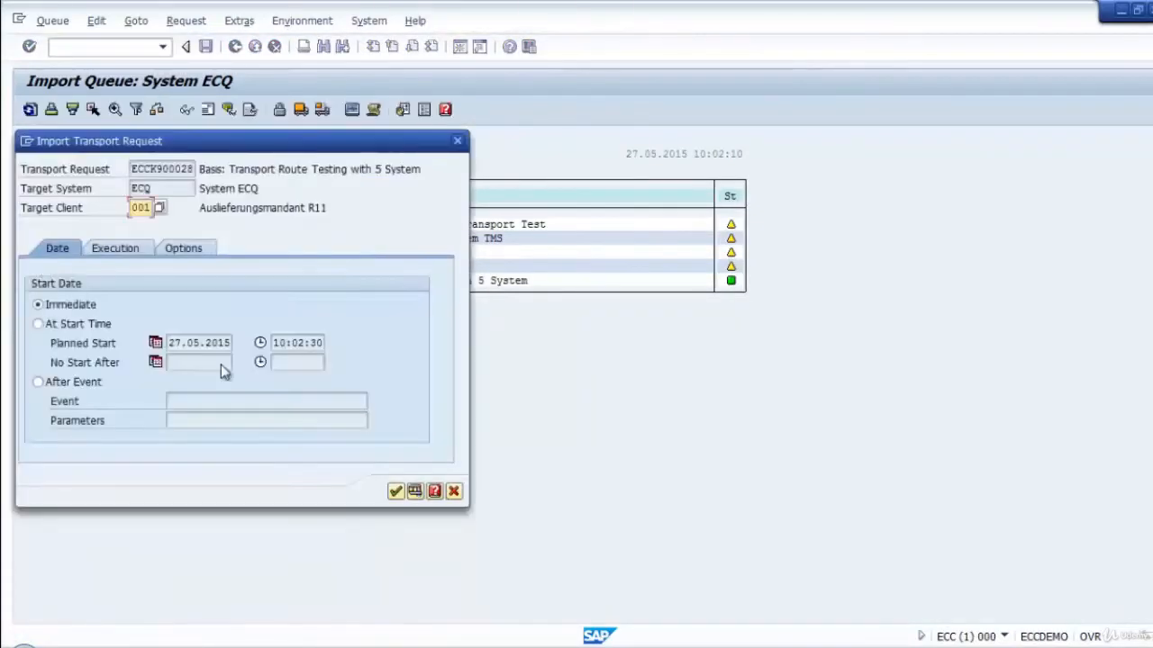
key("Return")
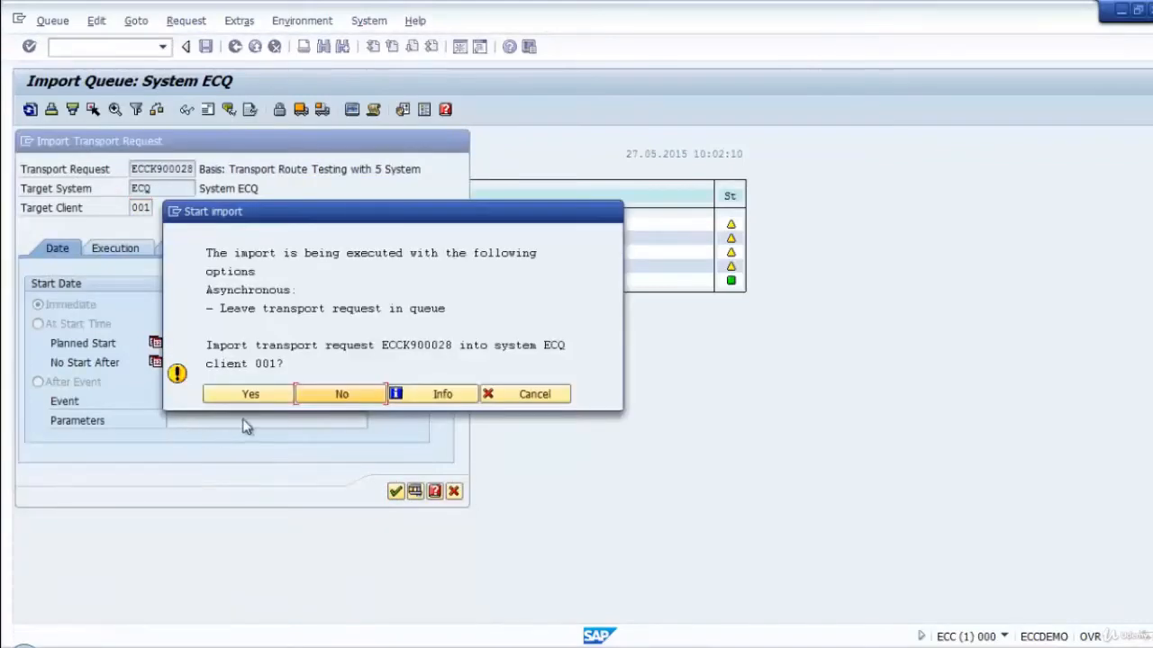
left_click(254, 397)
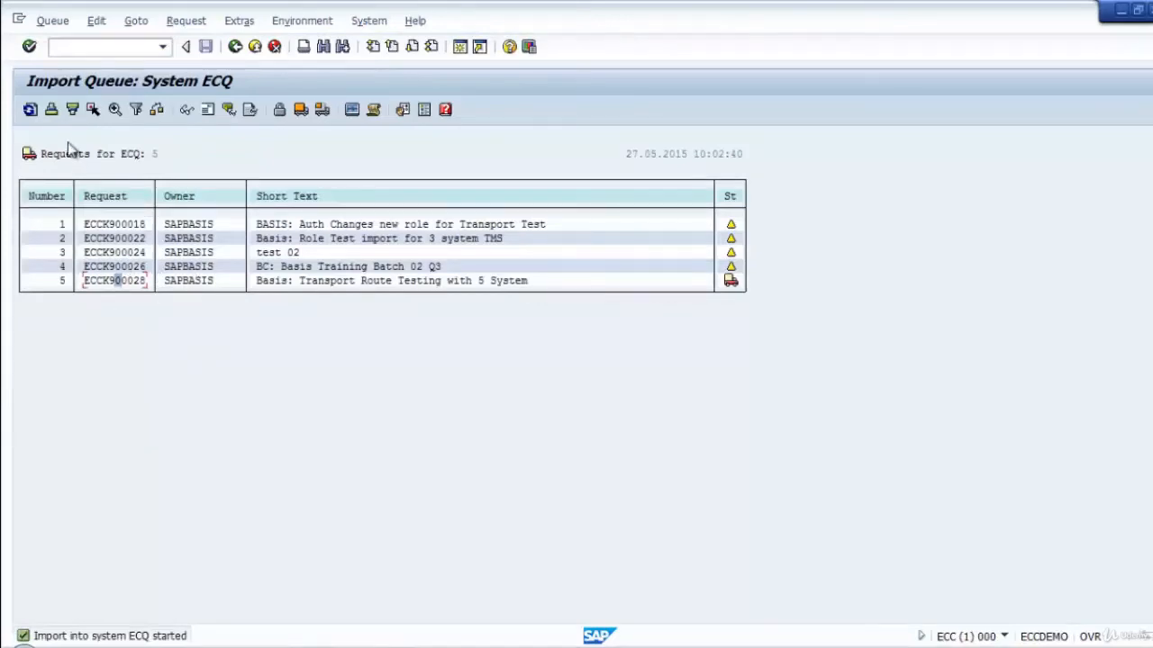
left_click(29, 110)
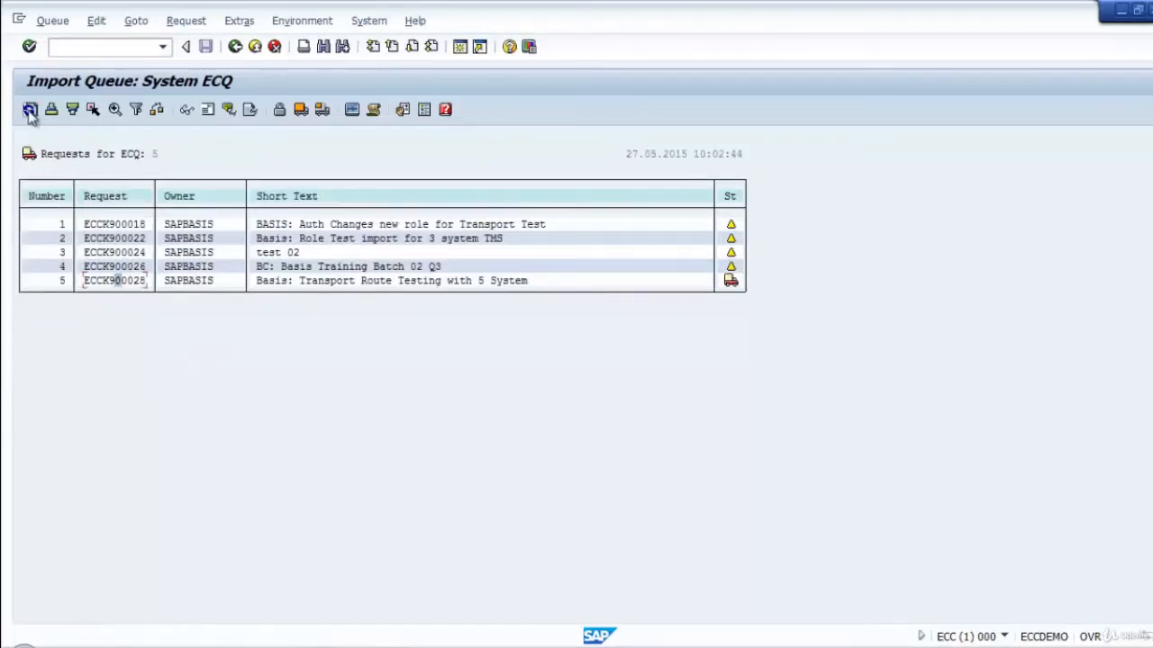
left_click(29, 110)
left_click(30, 111)
left_click(30, 110)
Review the refreshed ECQ transport log of the imported request, then return to the domain's import overview.
left_click(105, 281)
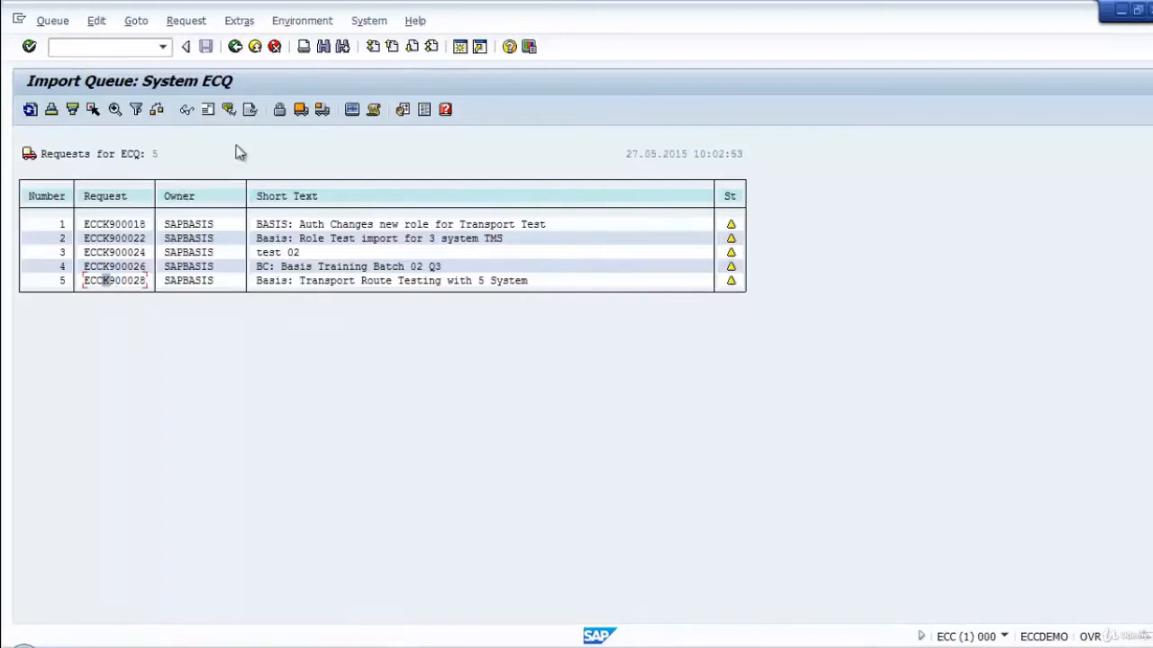
left_click(251, 112)
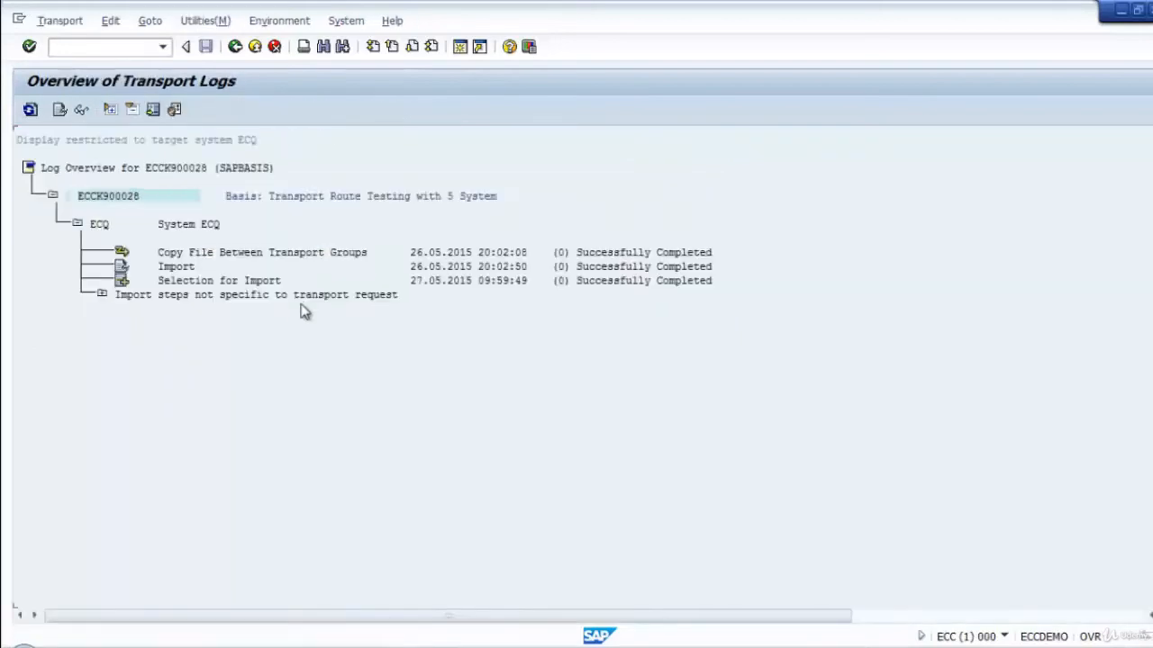
left_click(31, 110)
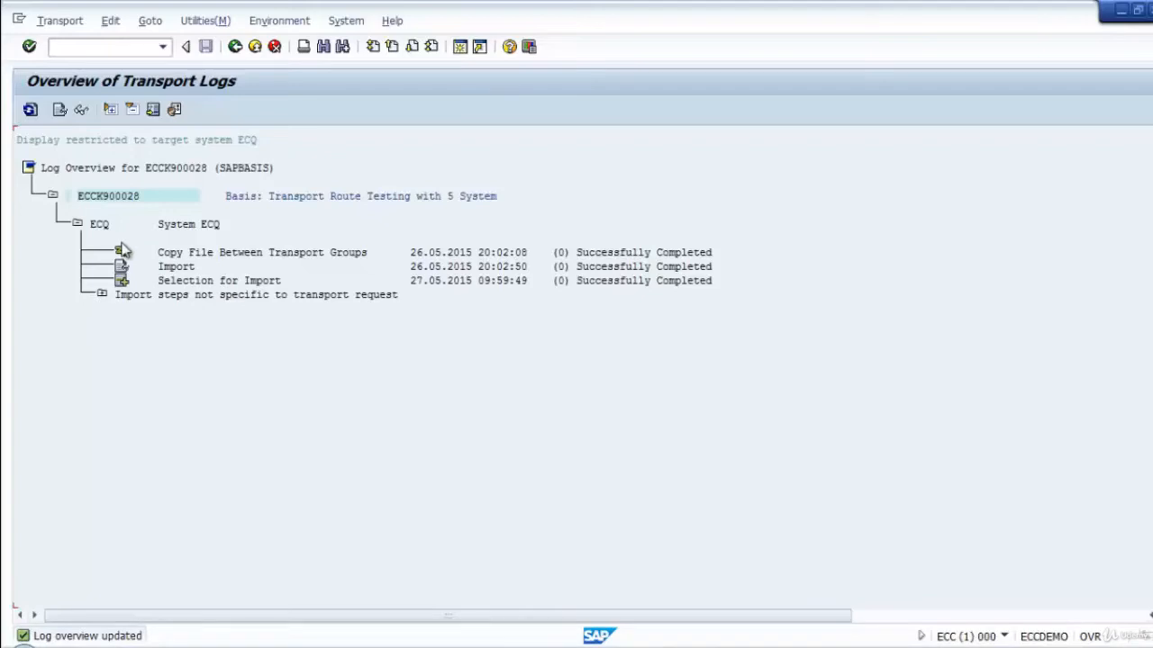
left_click(238, 50)
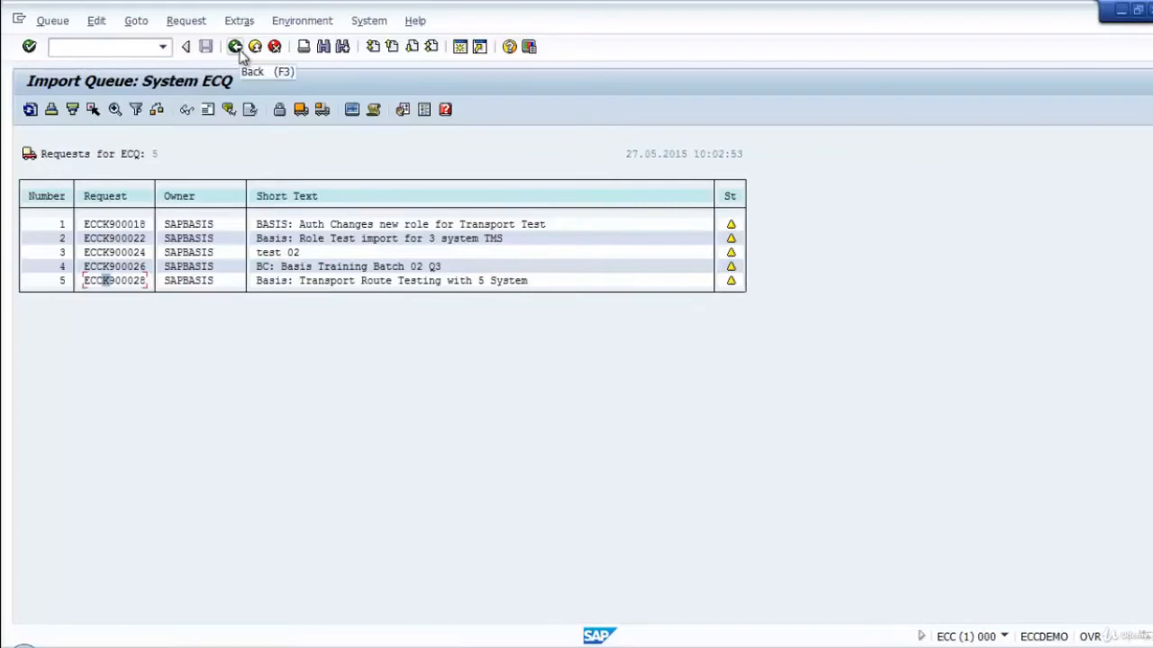
left_click(238, 49)
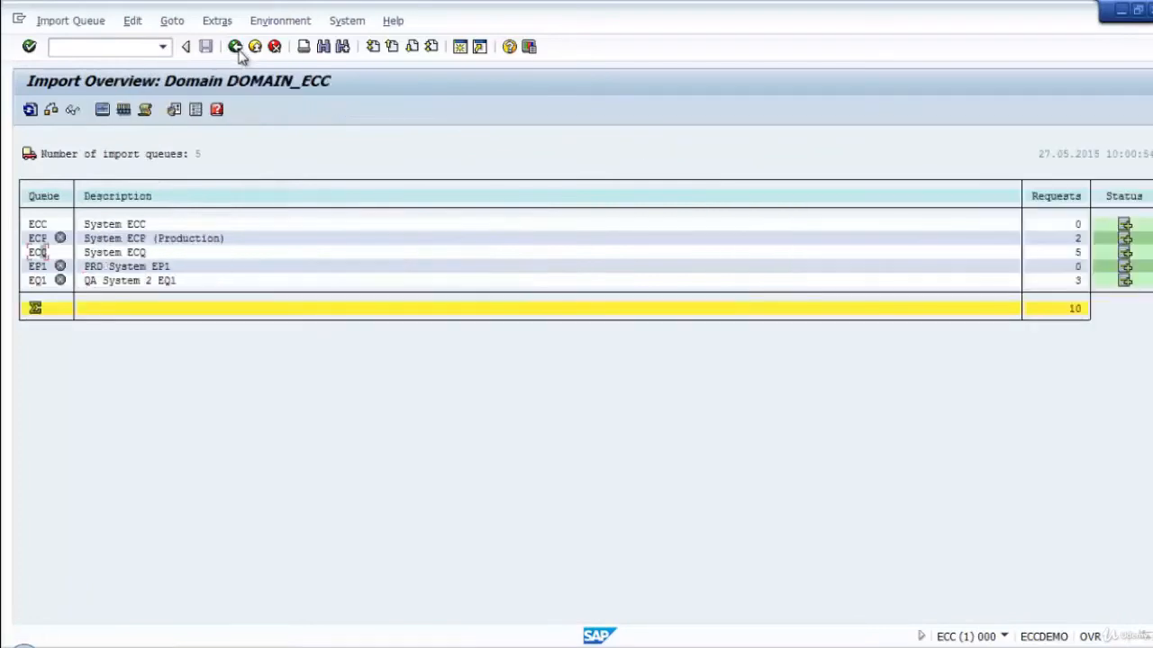
Check the ECP queue's place in the delivery route against the notes in Notepad.
left_click(40, 238)
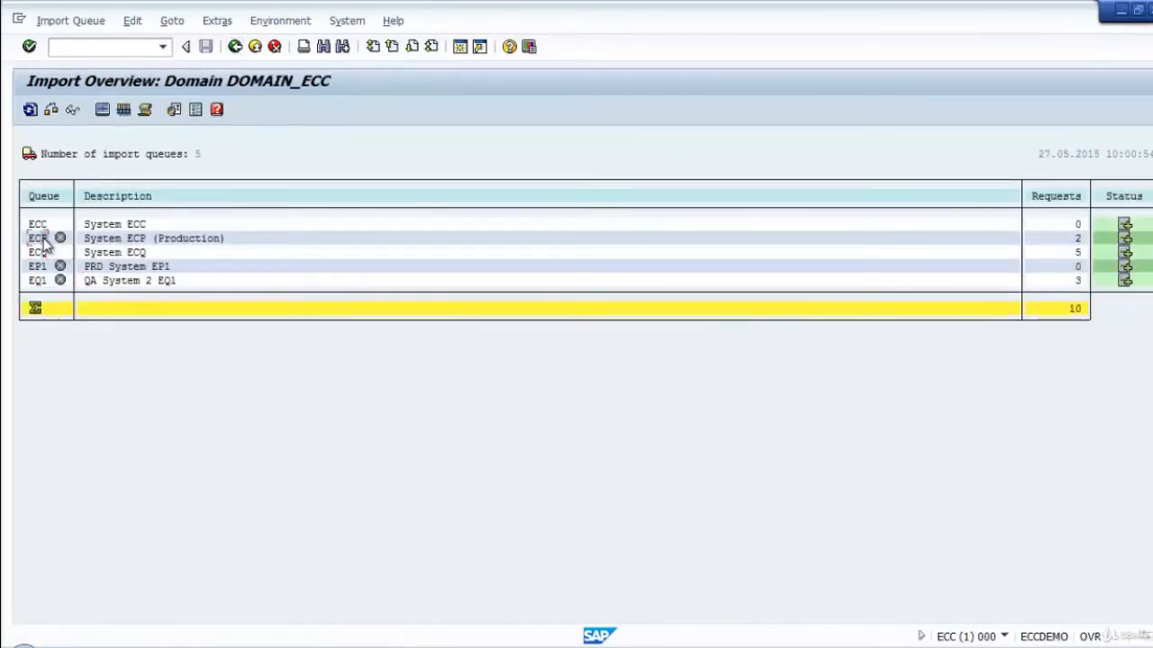
key("alt+Tab")
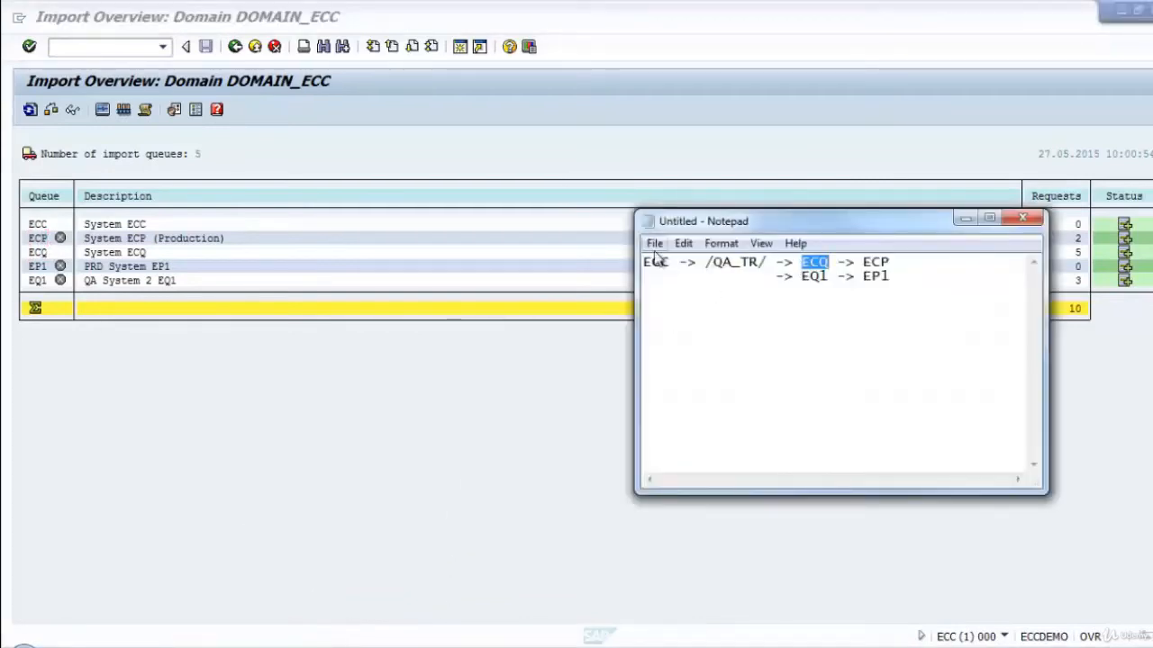
left_click(892, 263)
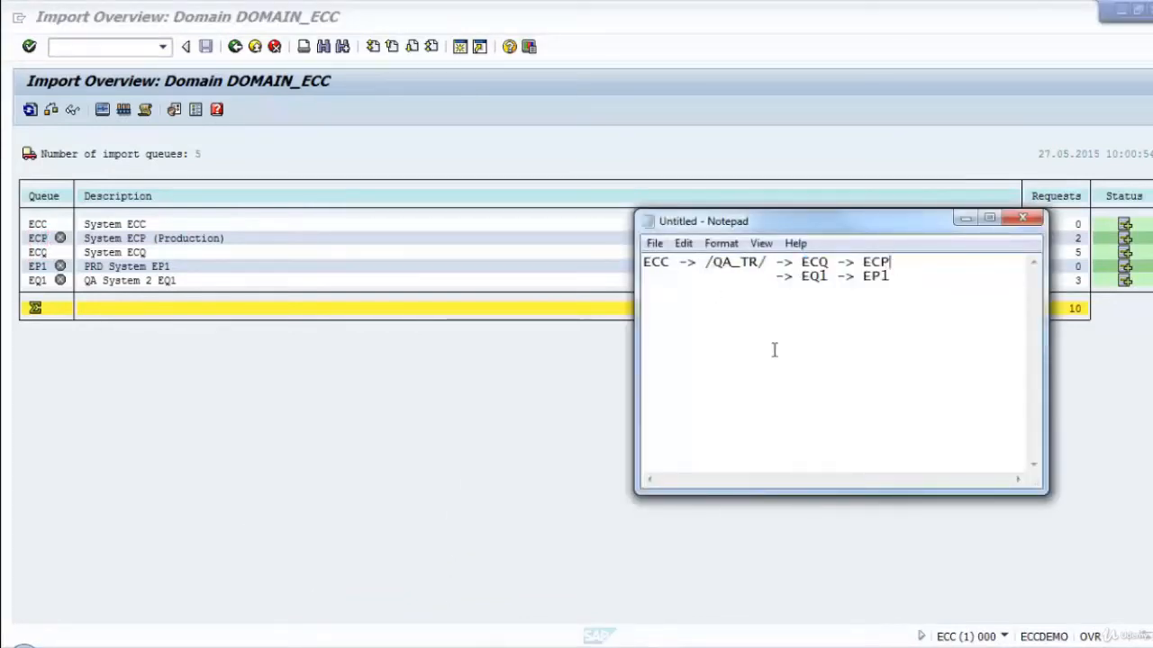
left_click(195, 402)
Open and refresh the ECP import queue, adjust it to transfer the new request's files, and return to the import overview.
double_click(40, 238)
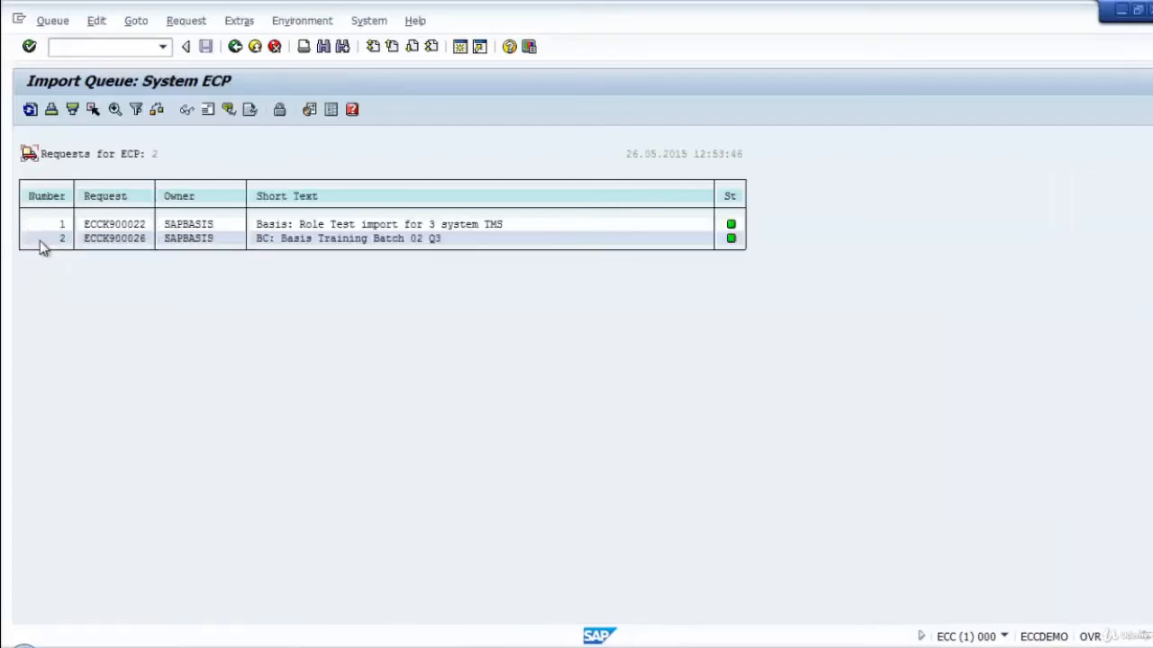
left_click(30, 110)
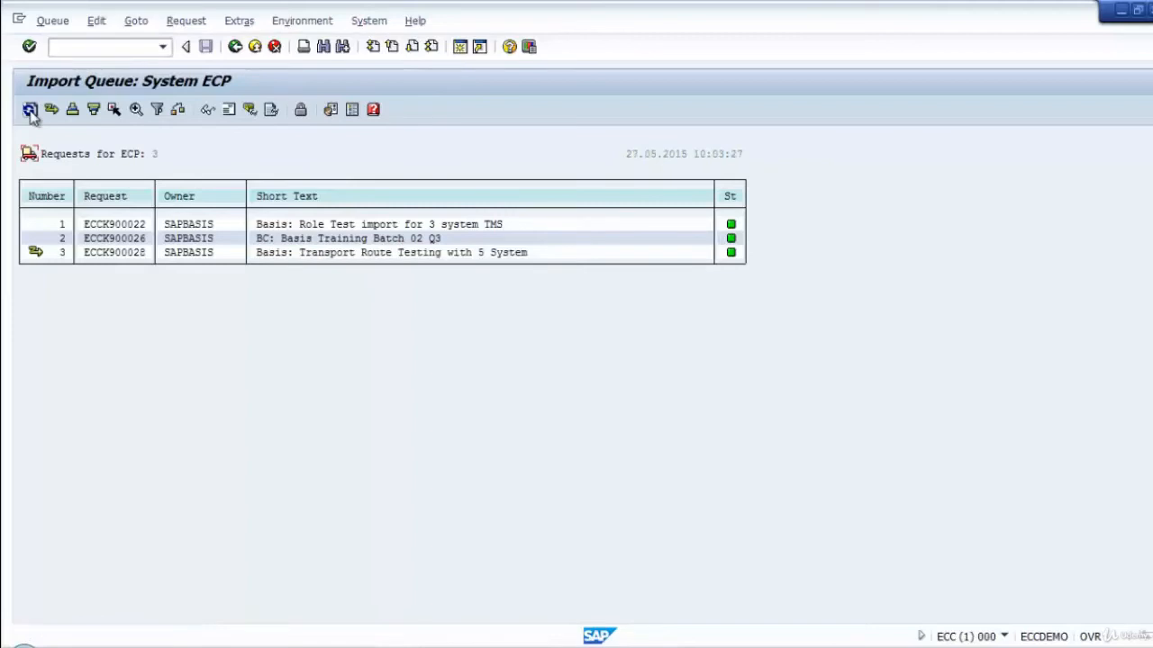
left_click(52, 109)
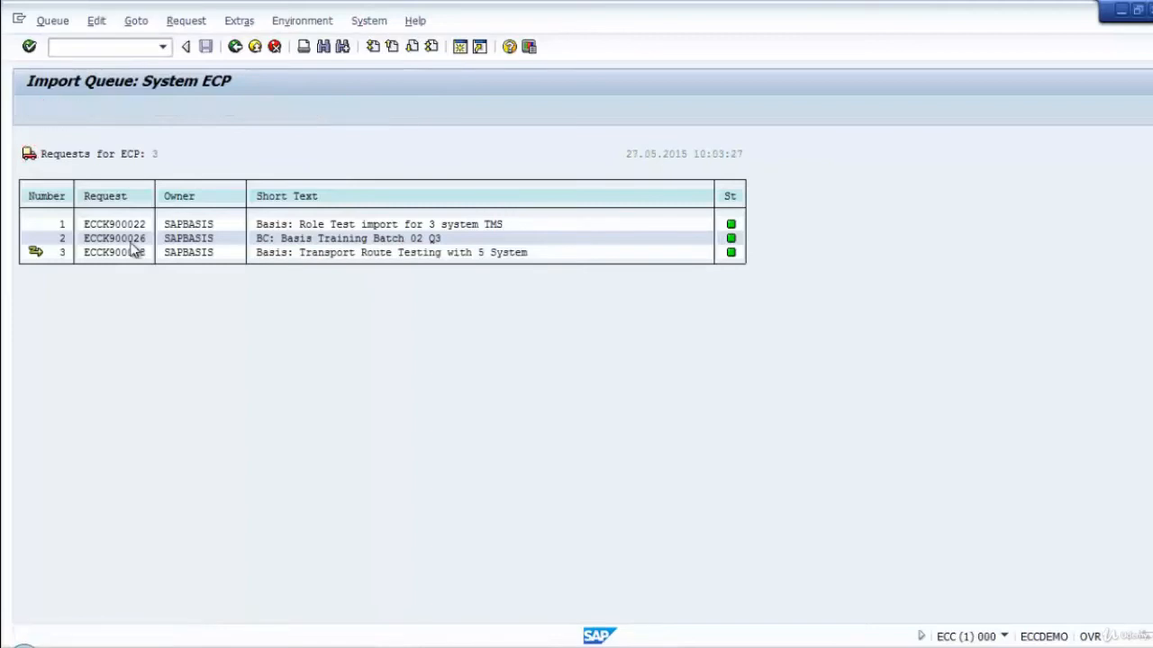
left_click(256, 359)
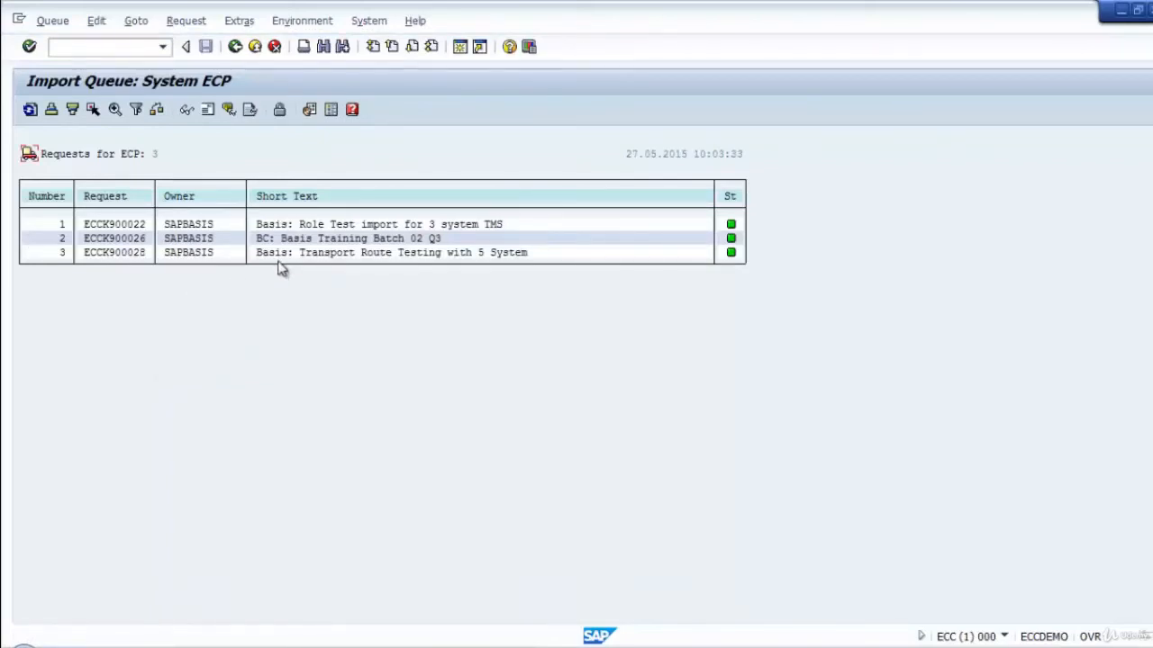
left_click(234, 48)
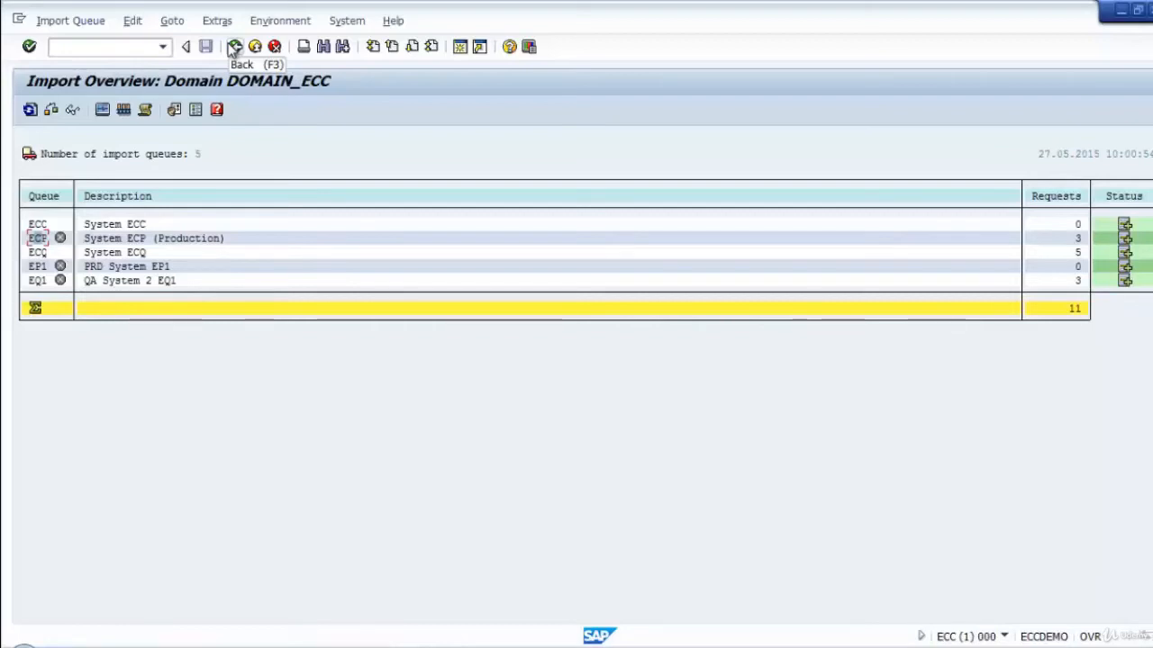
Examine the enlarged diagram of the active five-system transport routes and return to the Transport Management System start screen.
left_click(234, 48)
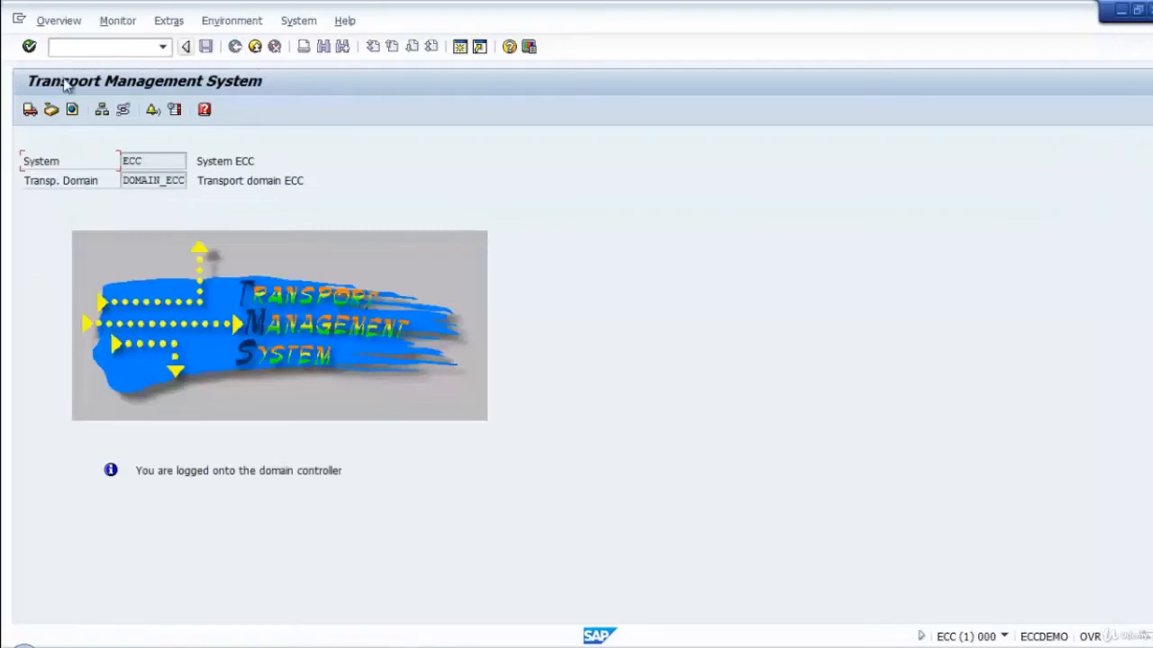
left_click(123, 111)
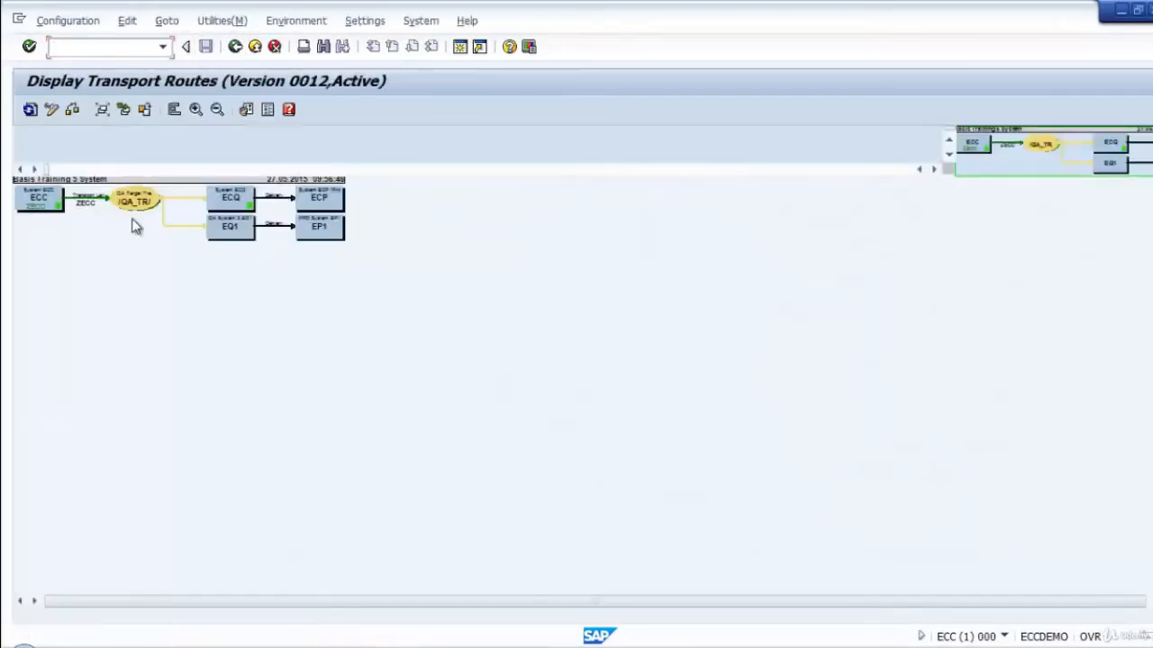
left_click(195, 110)
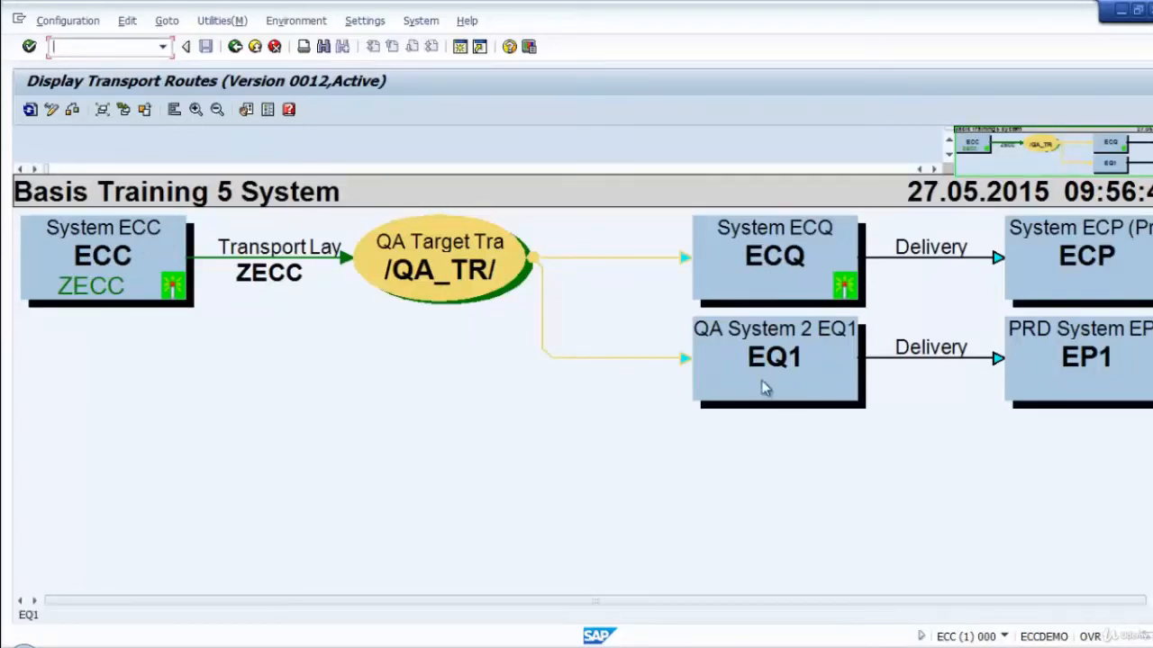
left_click(236, 48)
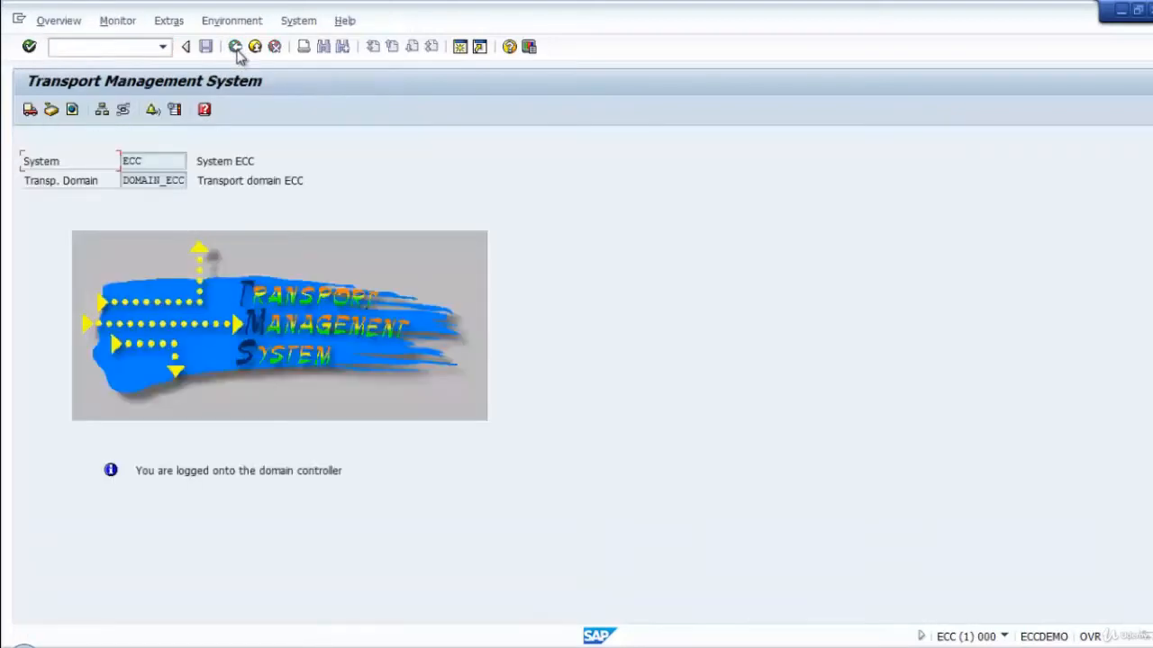
Check the refreshed EQ1 import queue for the new request and return to the import overview.
left_click(30, 109)
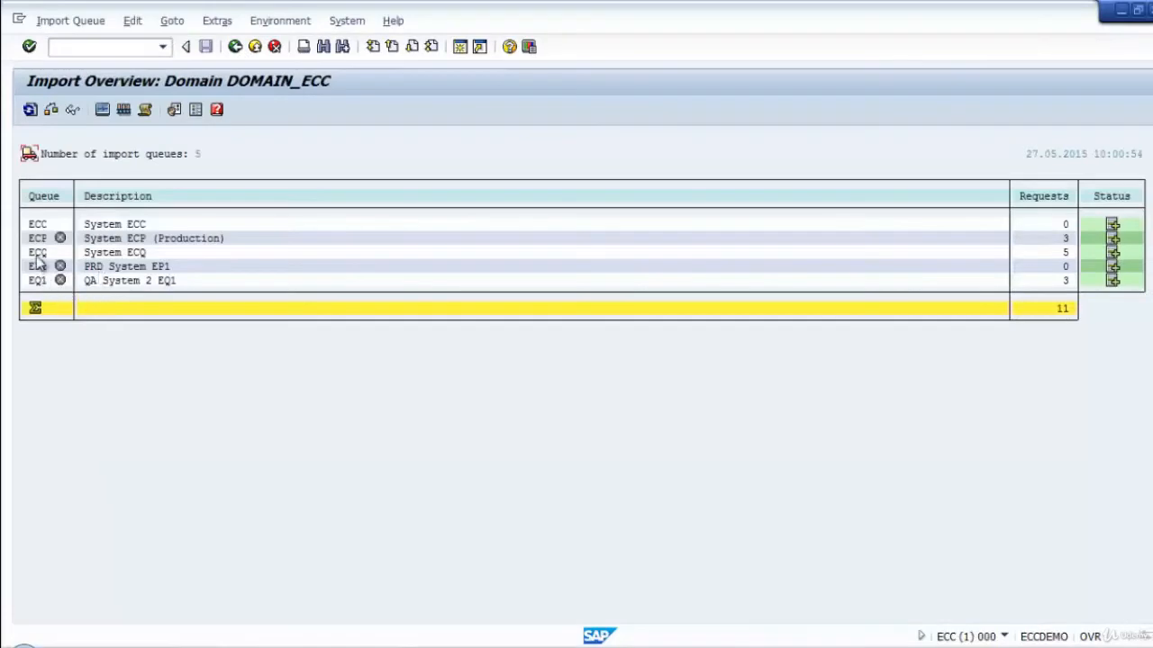
left_click(37, 252)
double_click(38, 280)
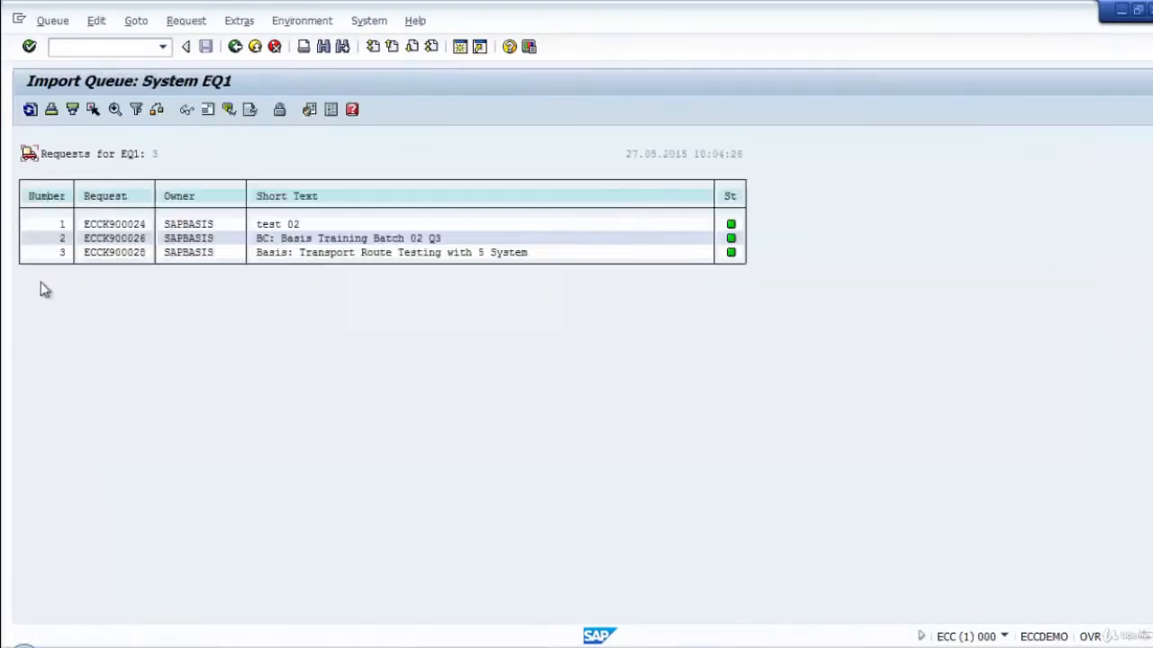
left_click(31, 112)
left_click(234, 47)
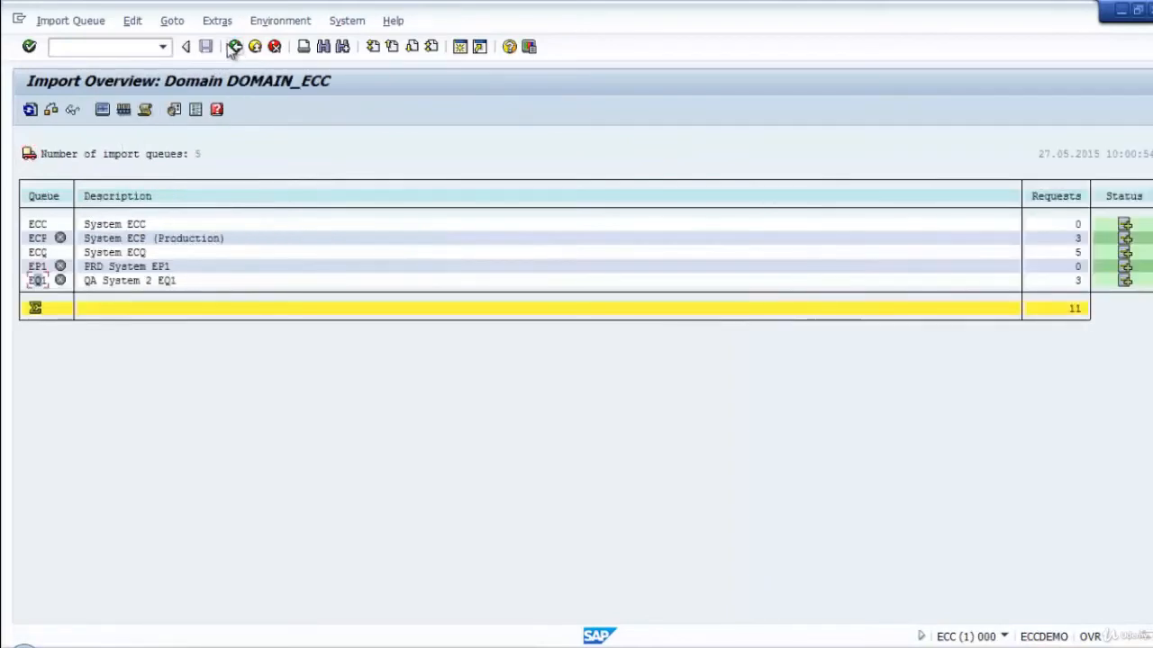
Reopen the transport routes display and enlarge the route diagram from ECC through /QA_TR/ to the target systems.
left_click(234, 46)
left_click(123, 110)
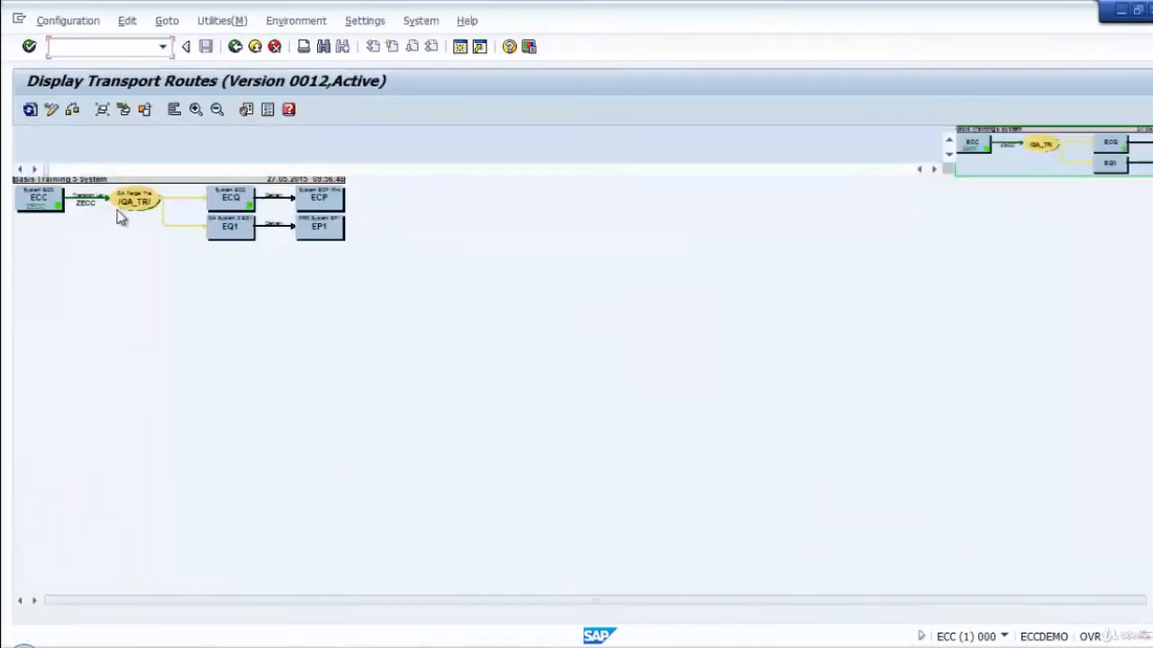
left_click(195, 110)
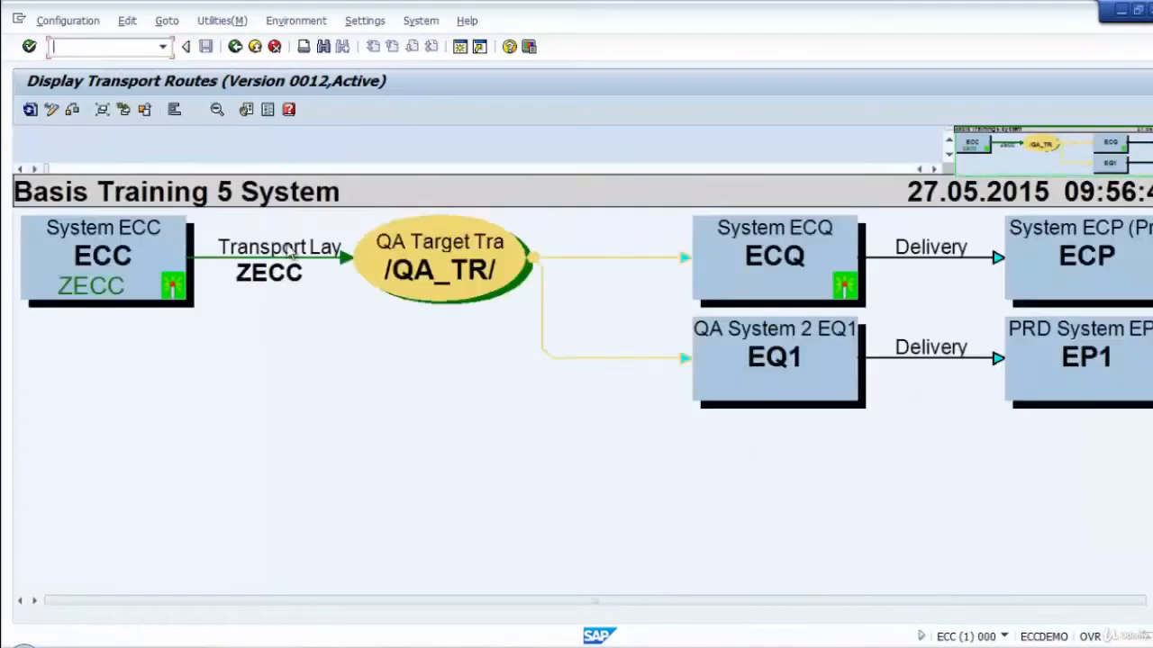
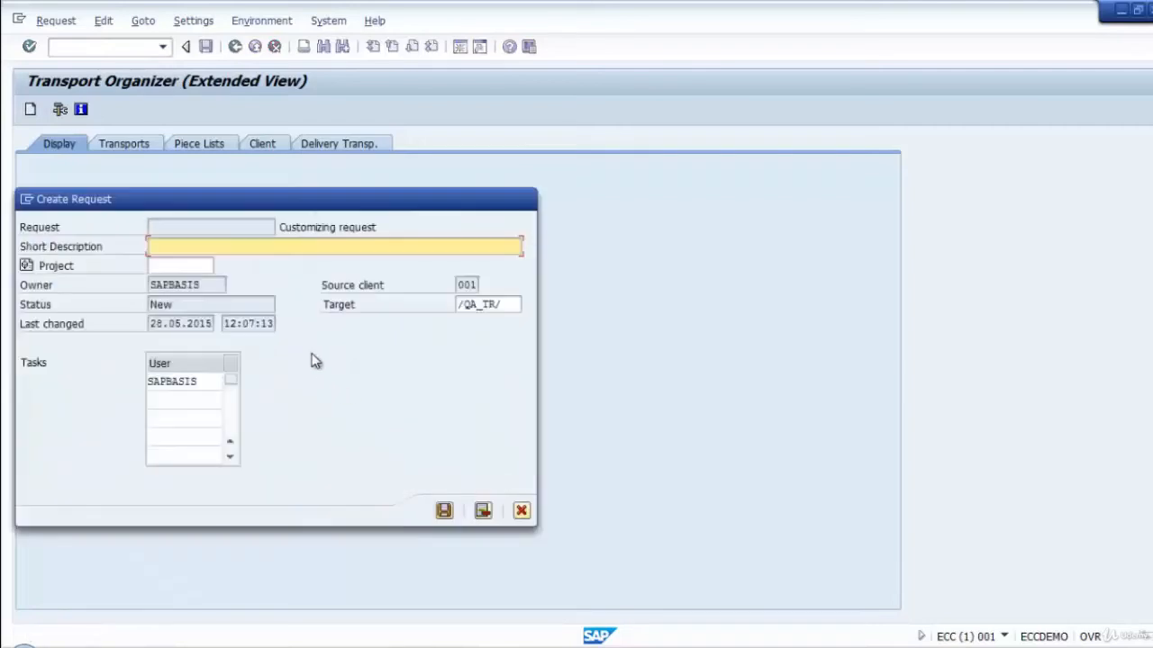
Give the new customizing request the short description "Basis: Training Transport Check 01" and save it with target /QA_TR/.
type("Basis: TRans")
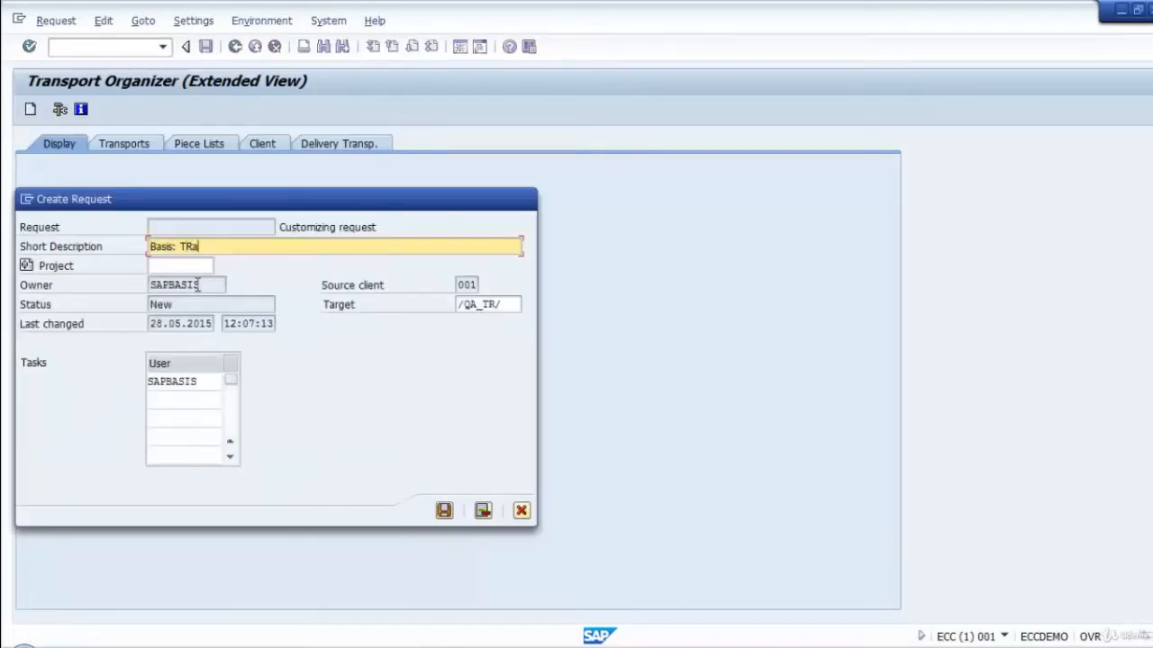
key("BackSpace")
key("BackSpace")
key("BackSpace")
key("BackSpace")
type("raining Transport ")
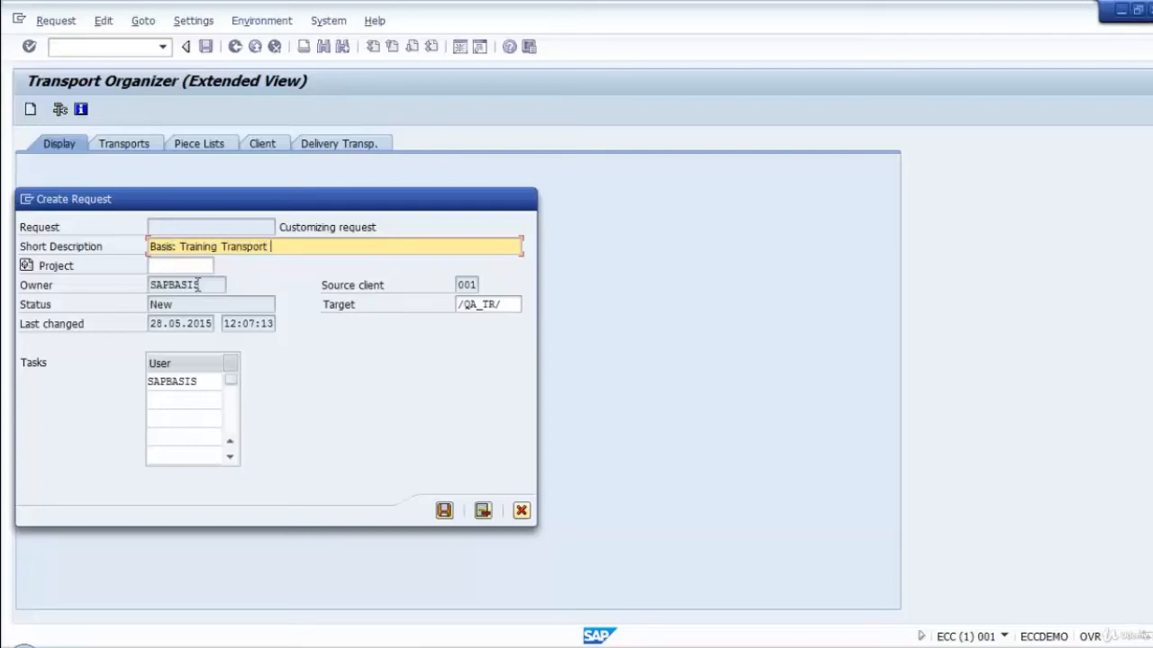
type("Check 01")
left_click(445, 510)
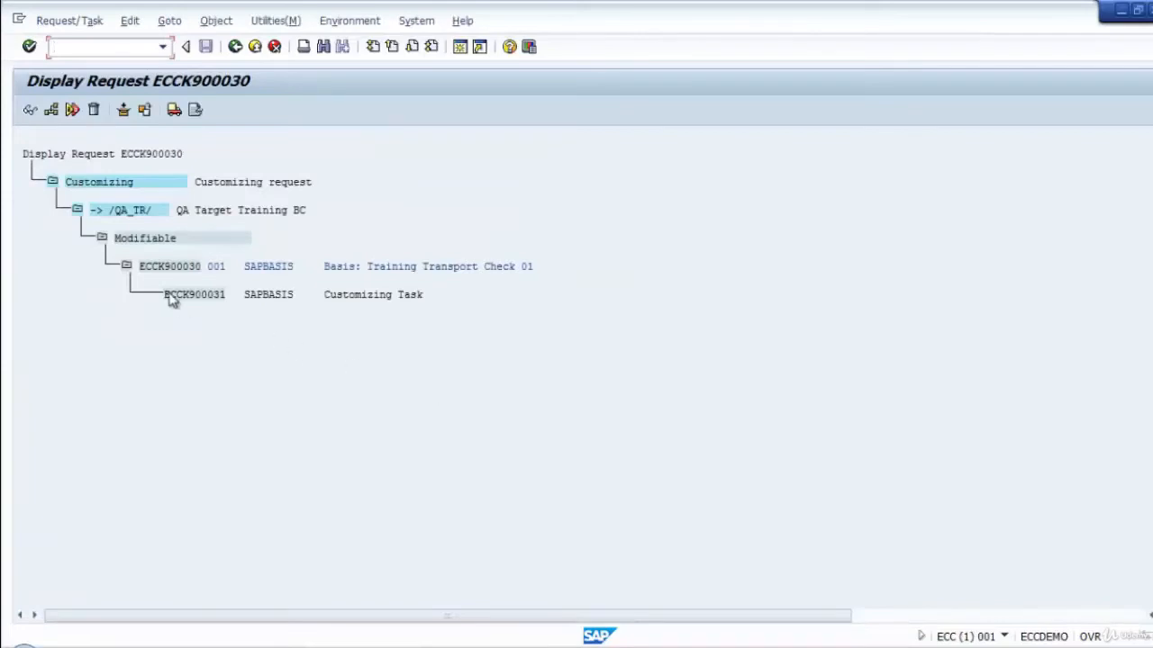
Release the customizing task of "Basis: Training Transport Check 01" and the request itself.
left_click(192, 297)
left_click(171, 110)
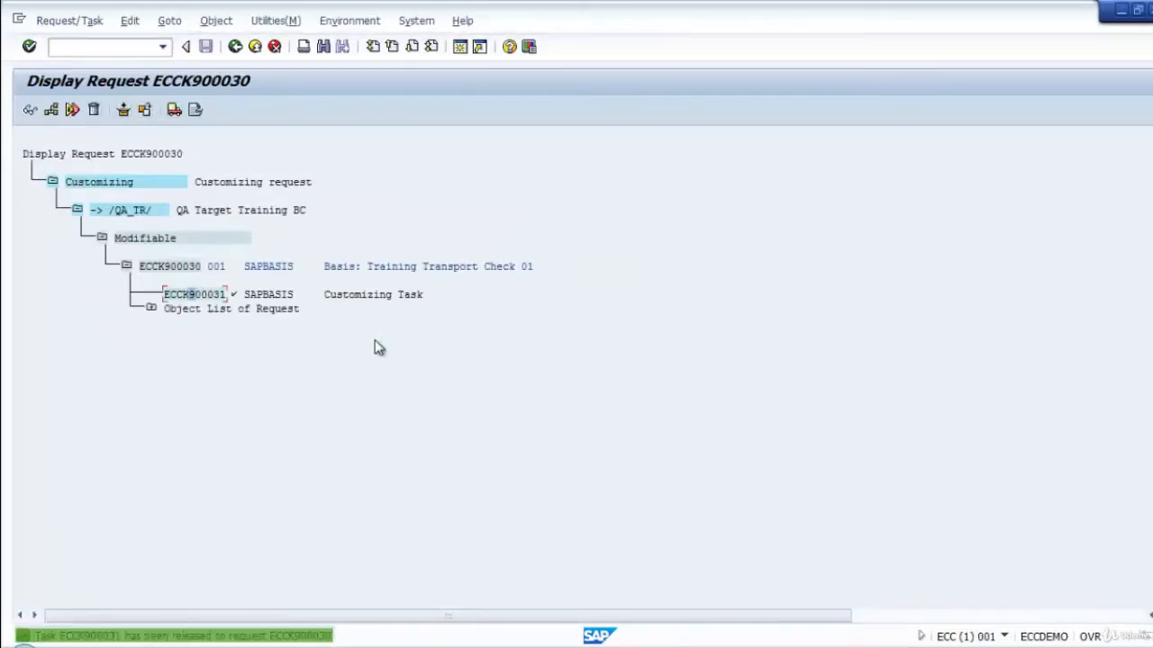
left_click(173, 268)
left_click(171, 110)
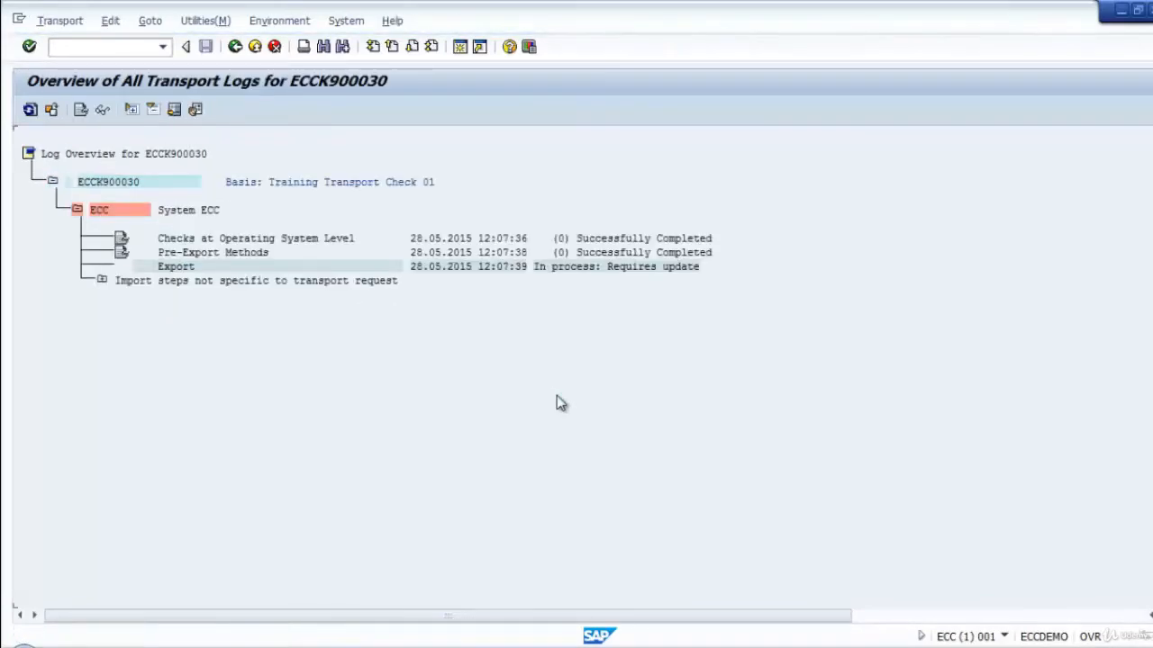
Refresh the released request's transport log overview until the export is processed and expand the ECQ log entries.
left_click(30, 110)
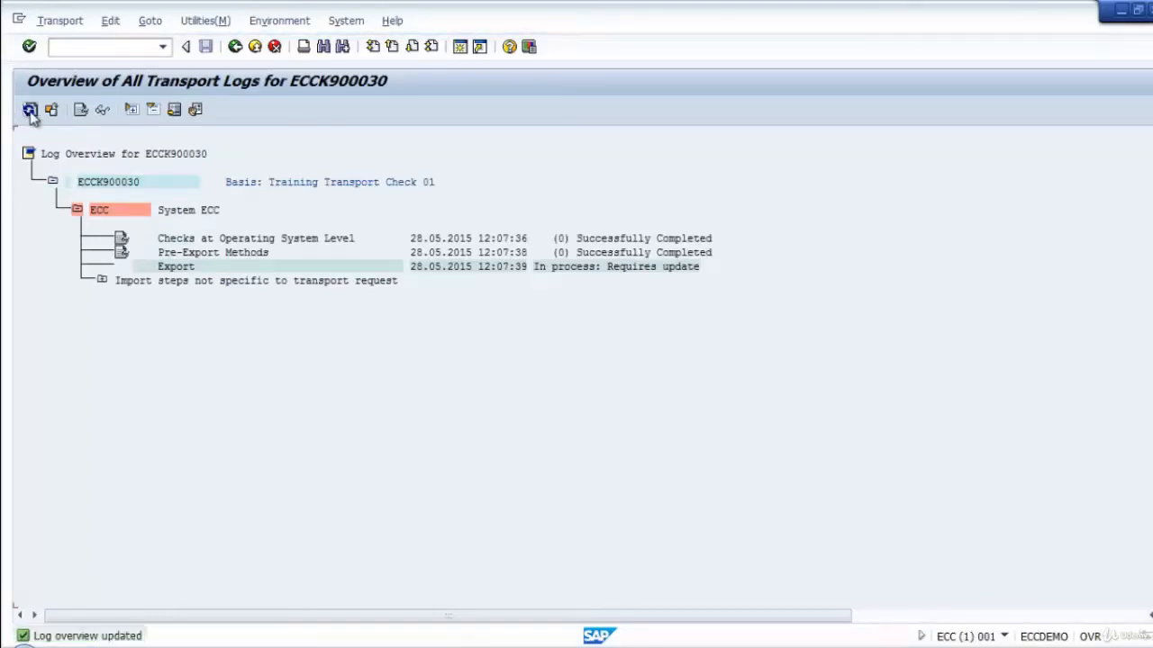
left_click(30, 110)
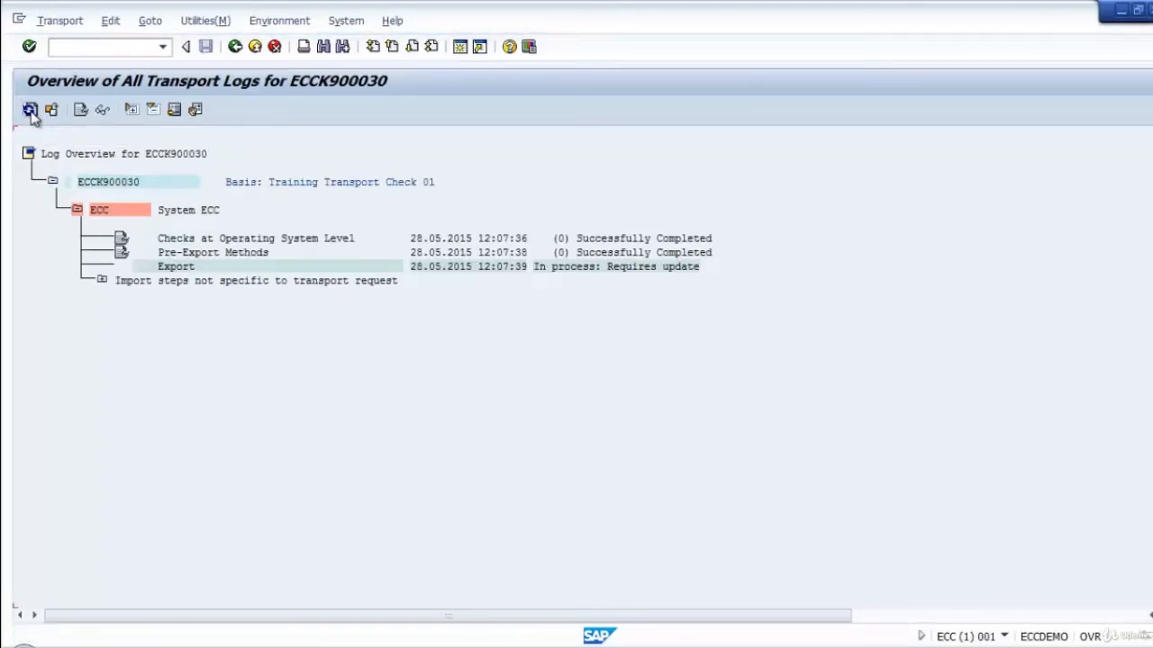
left_click(30, 110)
left_click(30, 110)
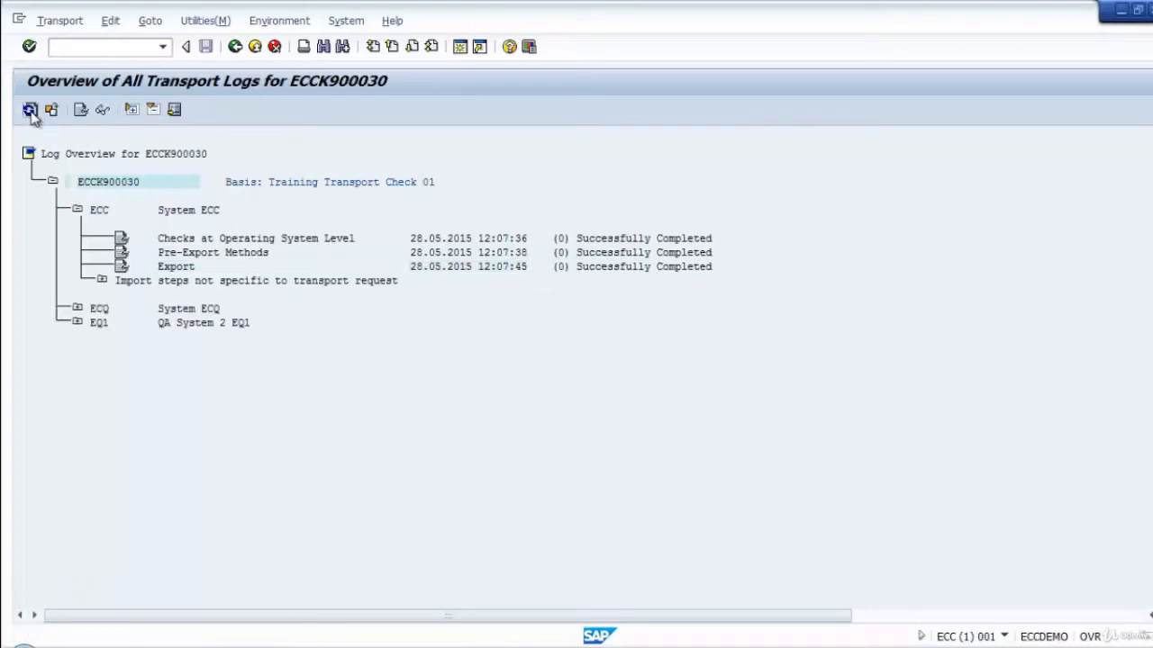
left_click(30, 110)
left_click(77, 308)
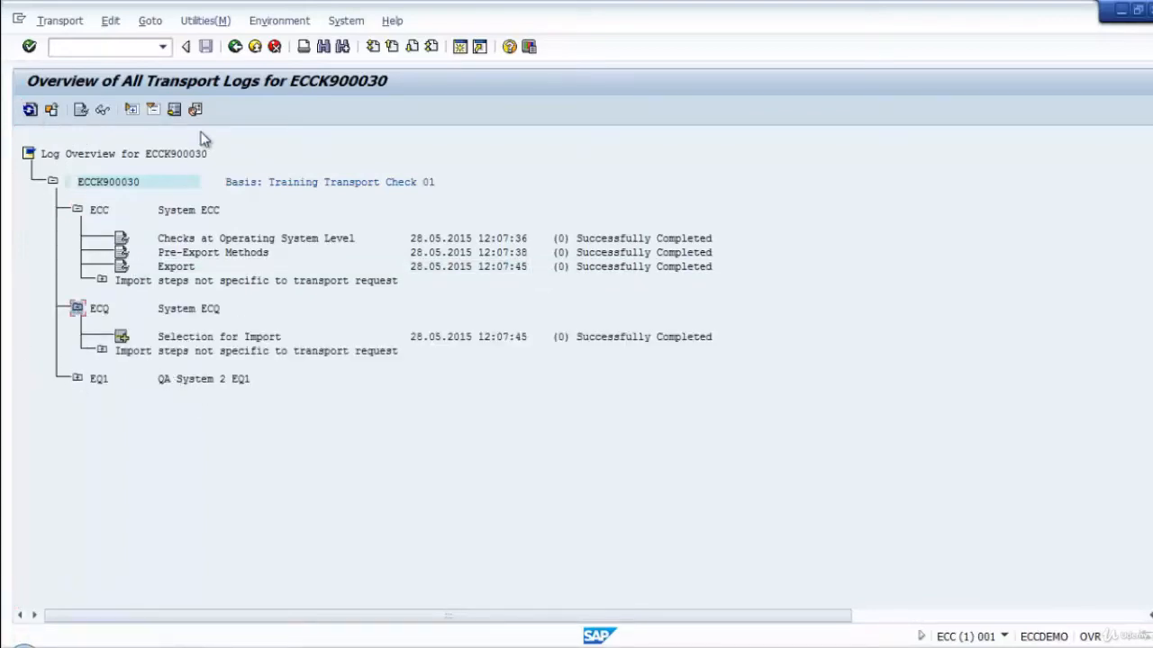
Leave the transport log and request displays and open the Transport Management System with transaction STMS.
left_click(234, 46)
left_click(234, 46)
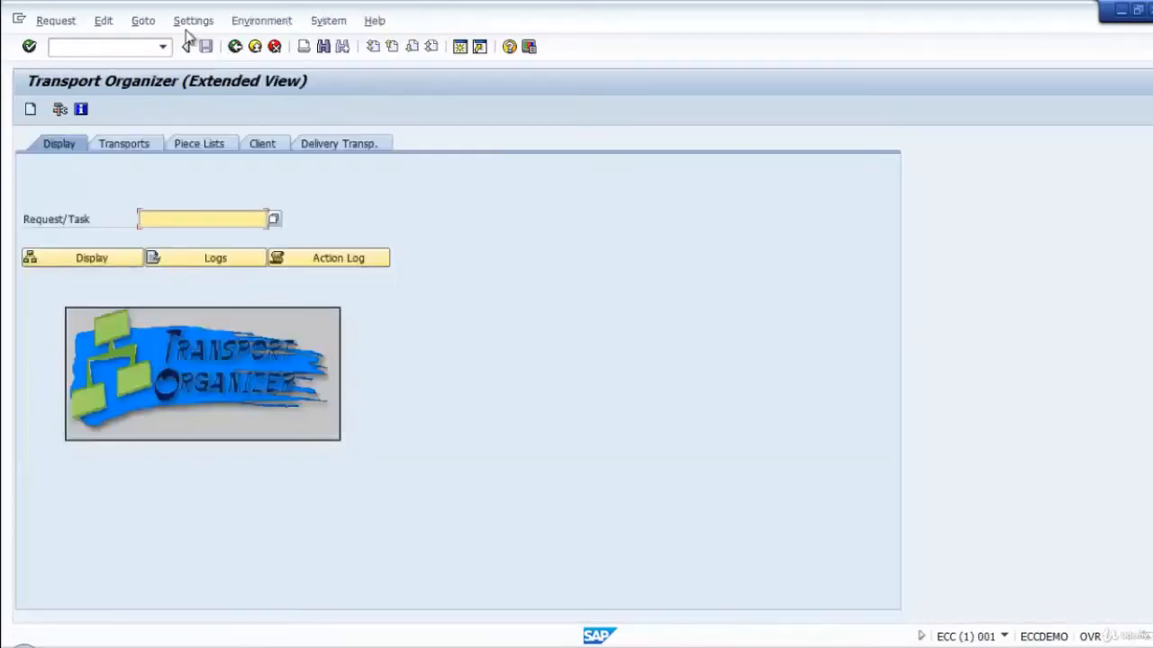
left_click(90, 46)
type("/nstms")
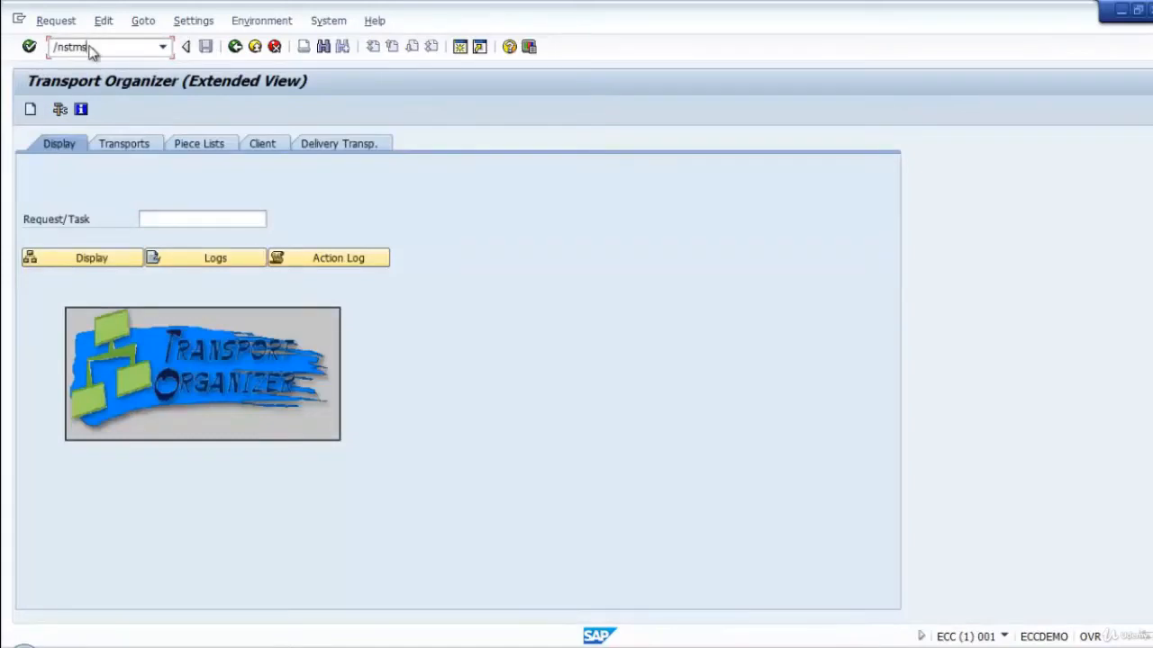
key("Return")
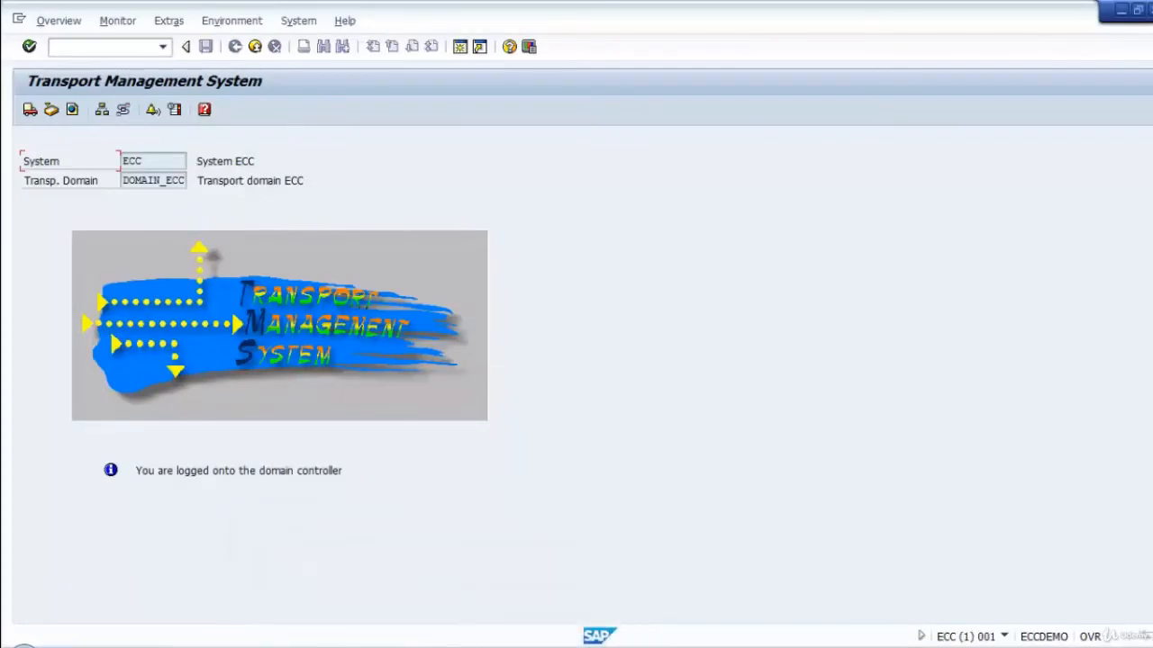
Switch to SAP Logon and open the connection "03 ECQ - SAP ECC DEV".
mouse_move(436, 646)
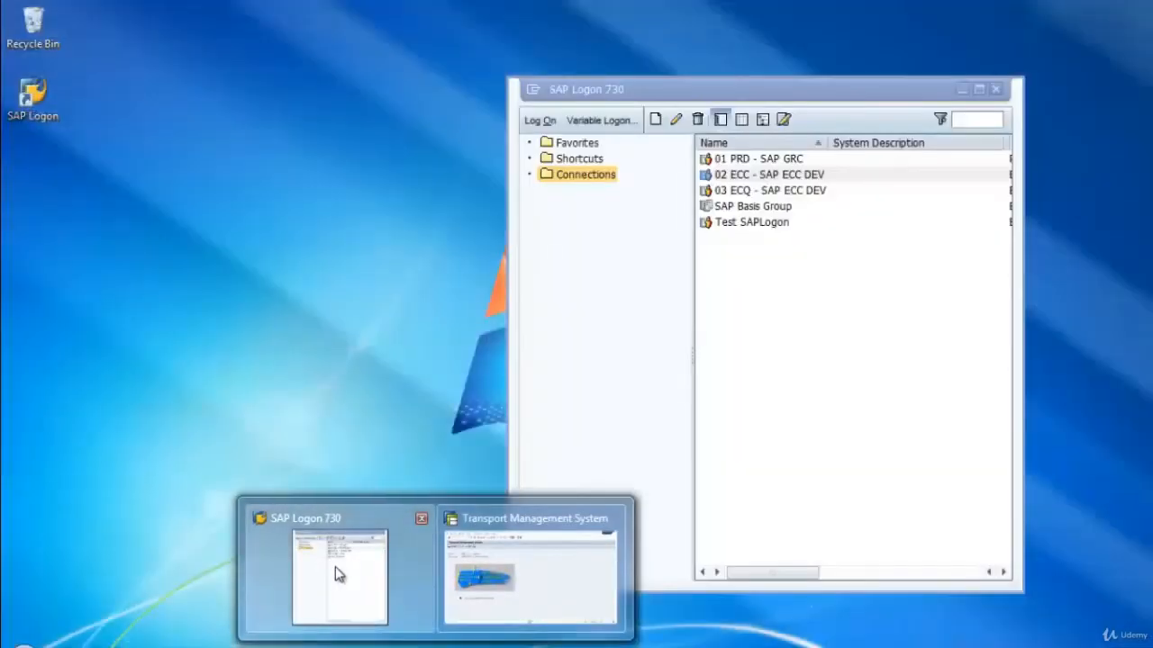
left_click(335, 567)
left_click(826, 193)
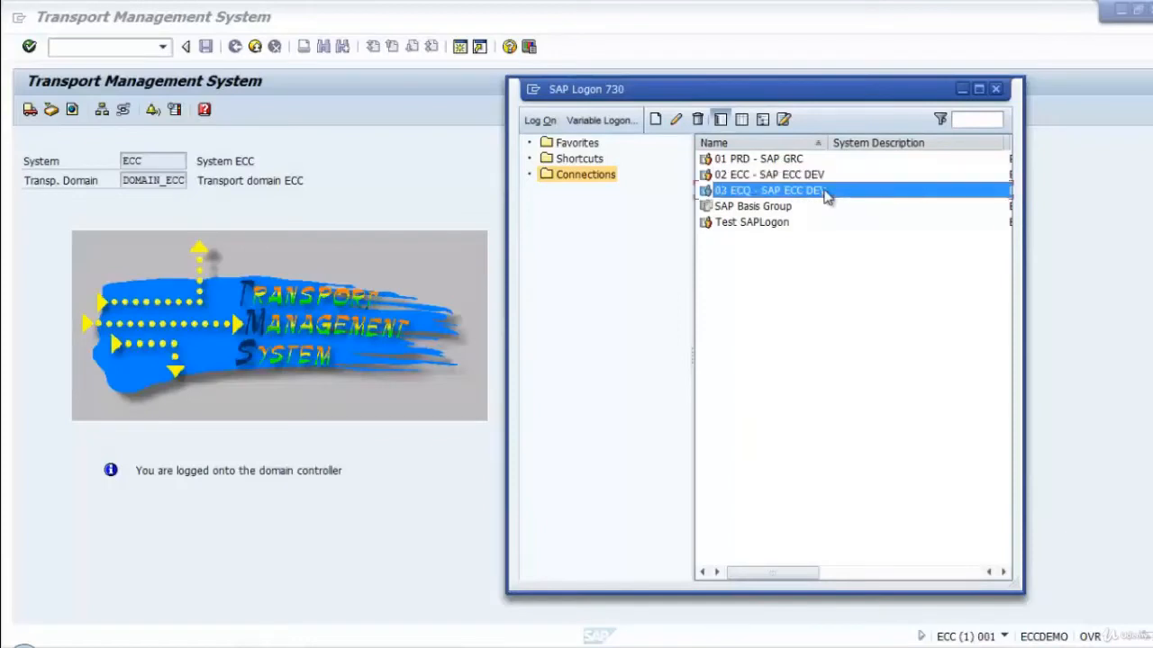
double_click(826, 195)
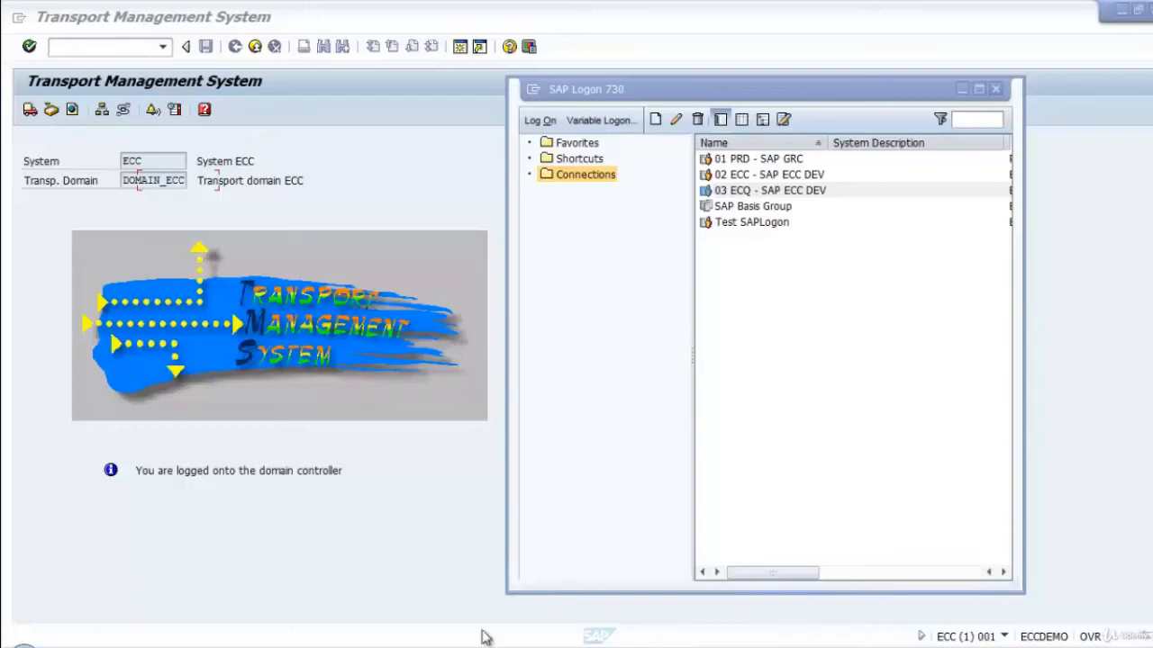
mouse_move(481, 636)
left_click(707, 519)
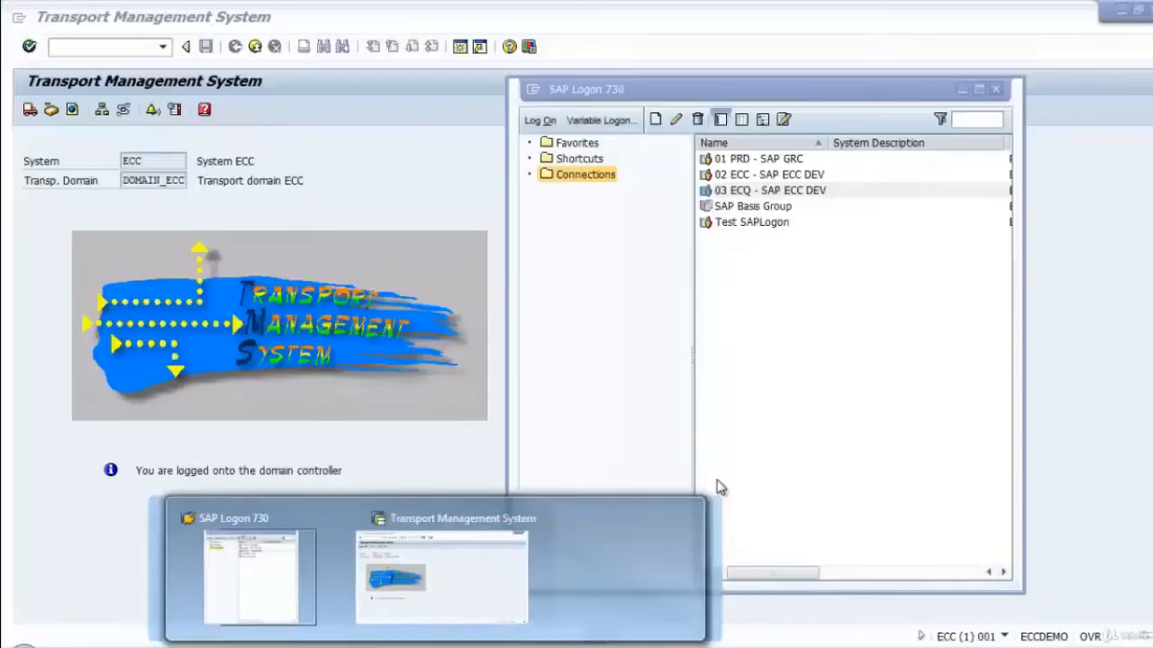
left_click(752, 195)
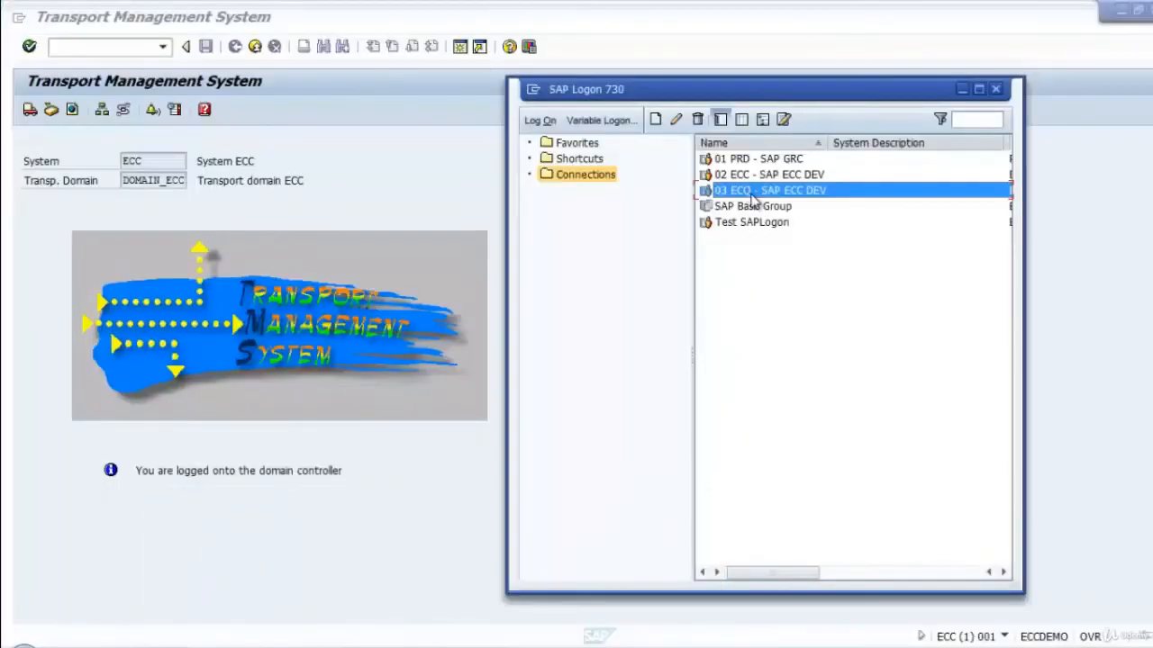
double_click(753, 200)
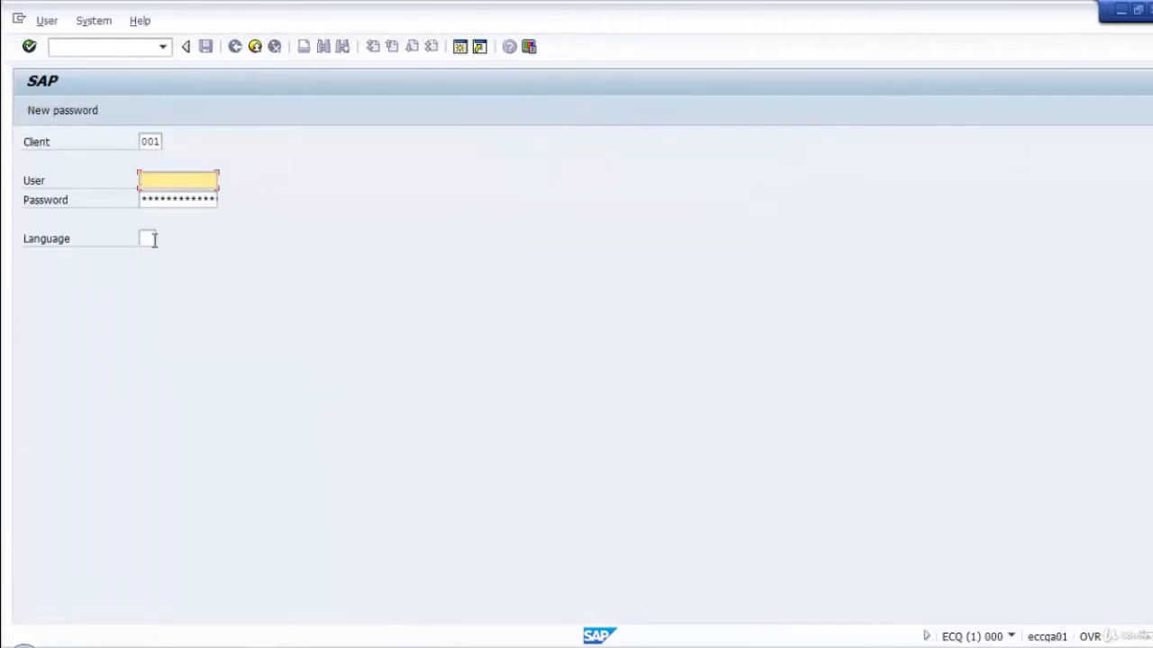
Log on to ECQ client 001 as user sap* with the account password.
type("sap*")
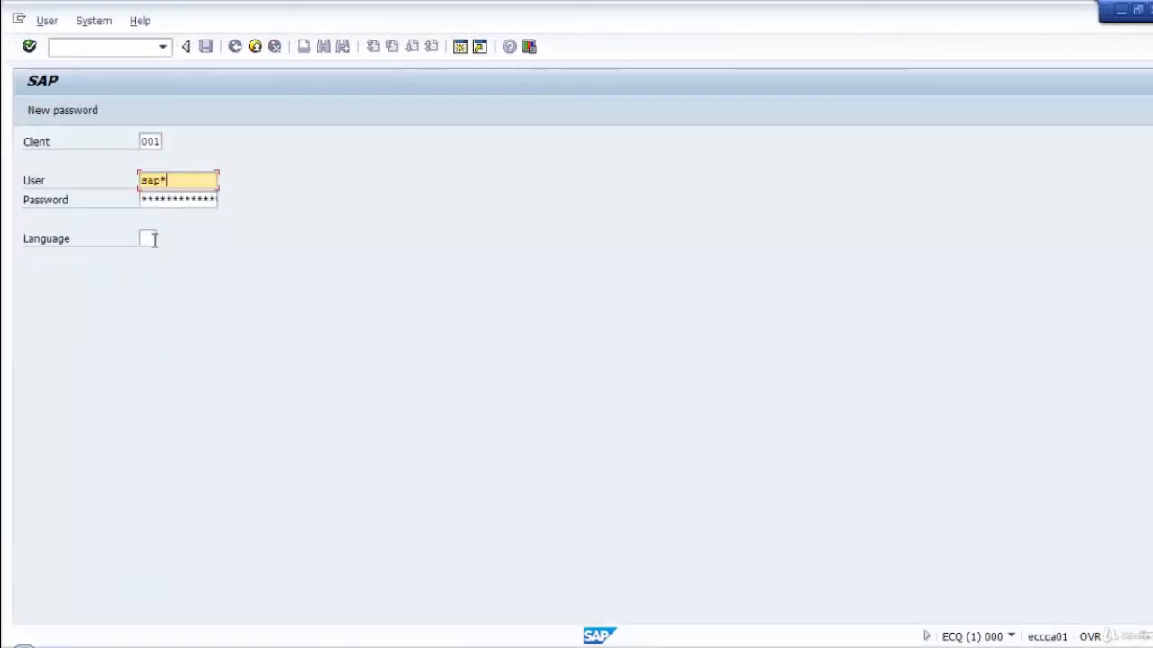
key("Tab")
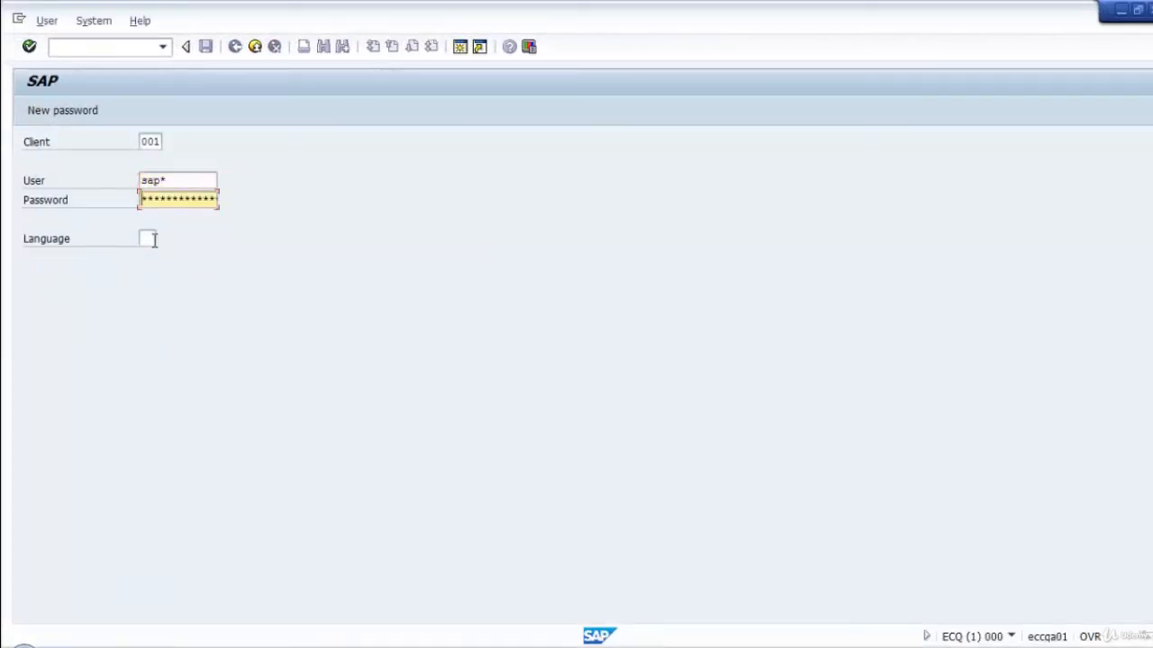
type("******")
key("Return")
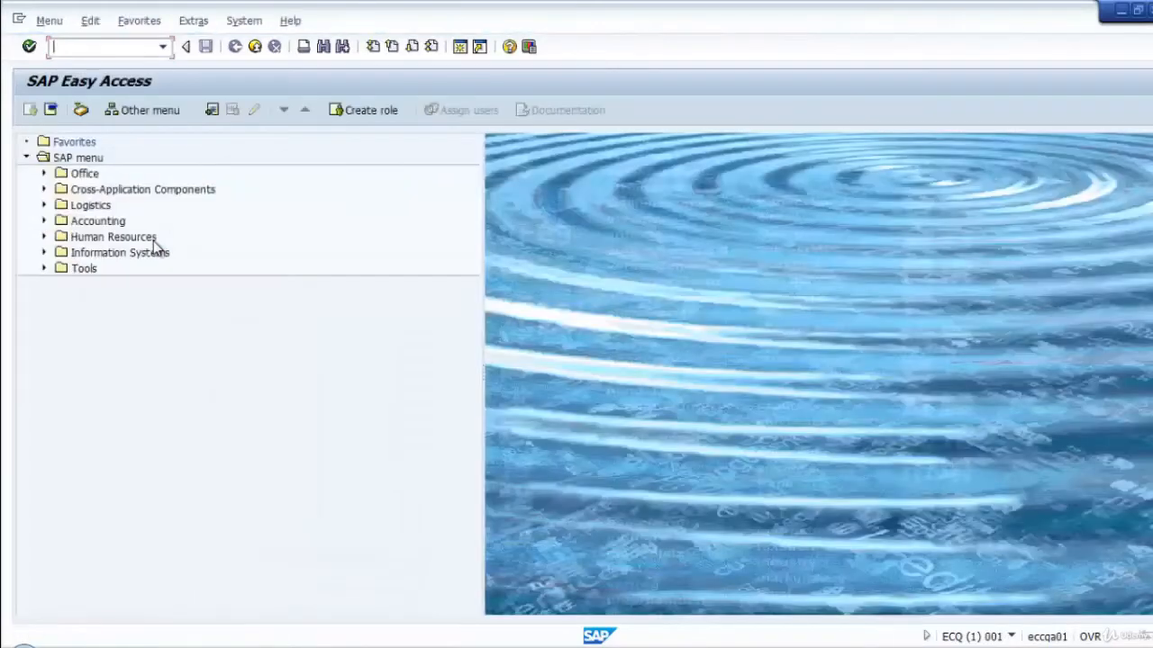
Open the ECQ import queue with transaction STMS_IMPORT.
type("stms_import")
key("Return")
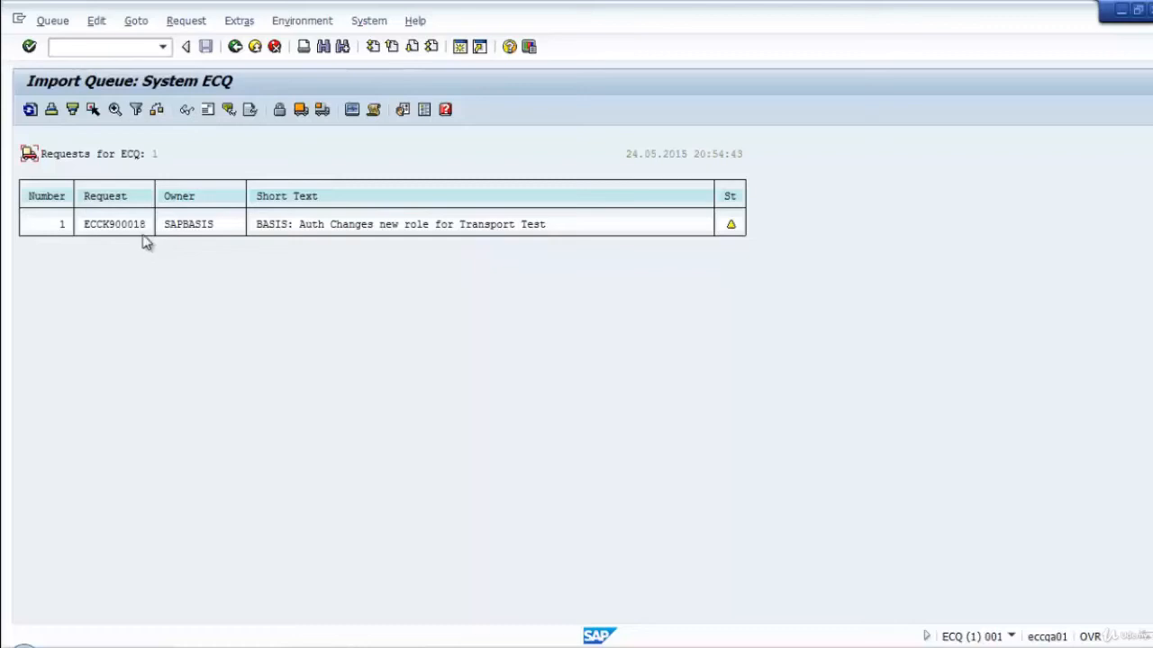
Refresh the ECQ import queue and adjust it to transfer the files of "Basis: Training Transport Check 01".
left_click(30, 109)
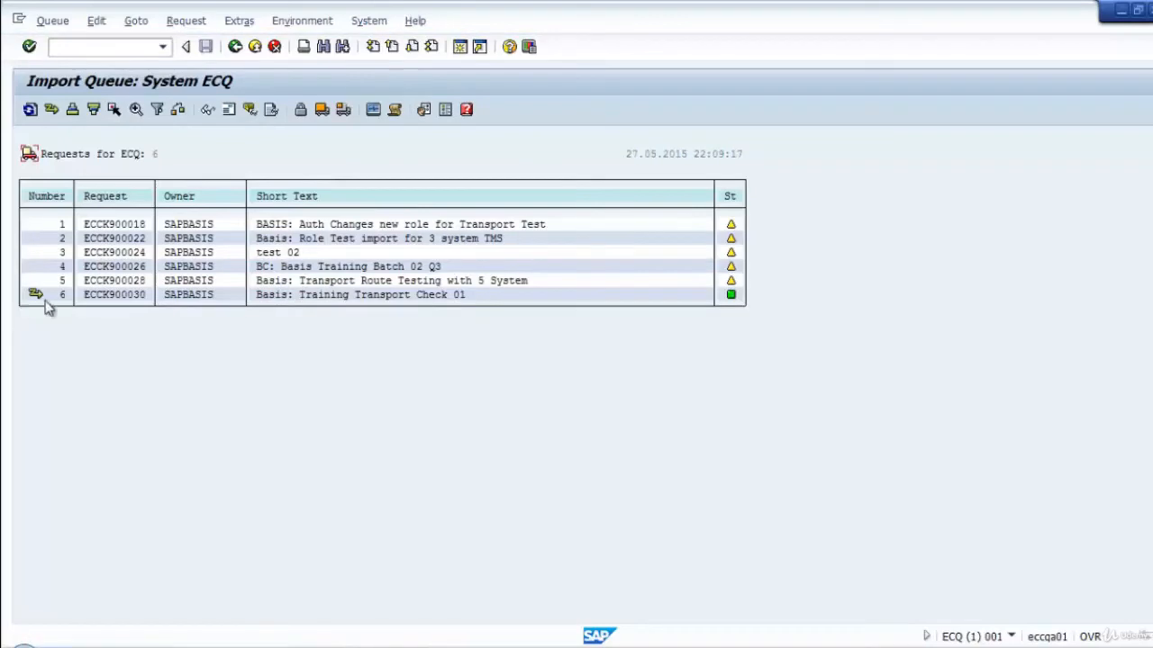
left_click(51, 109)
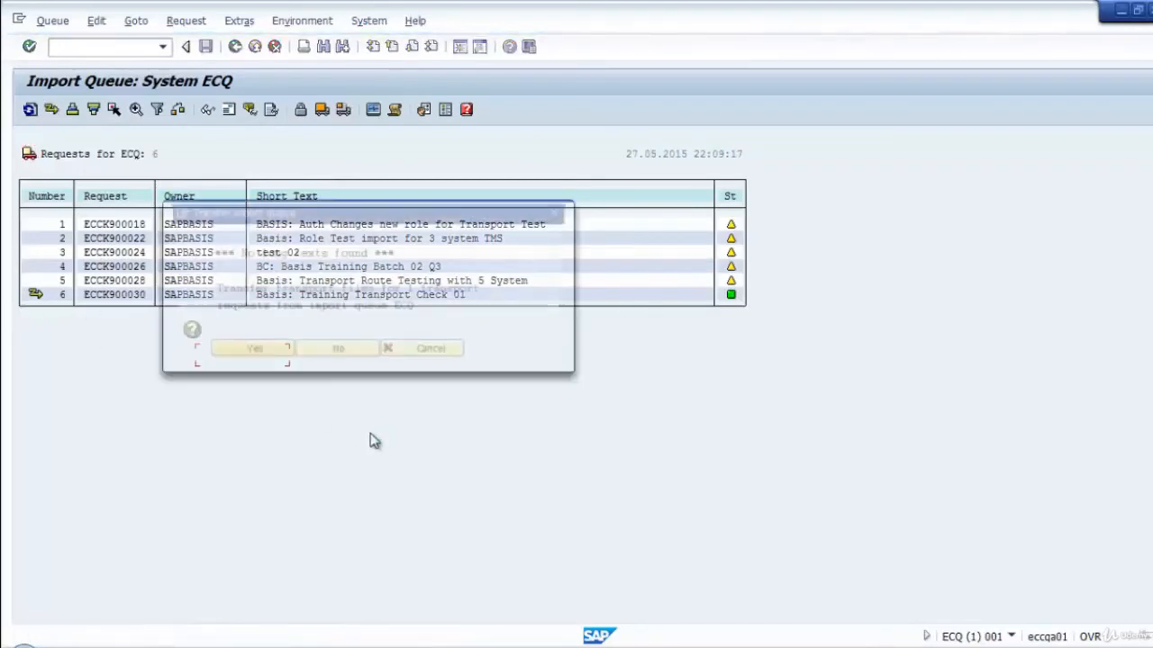
left_click(245, 356)
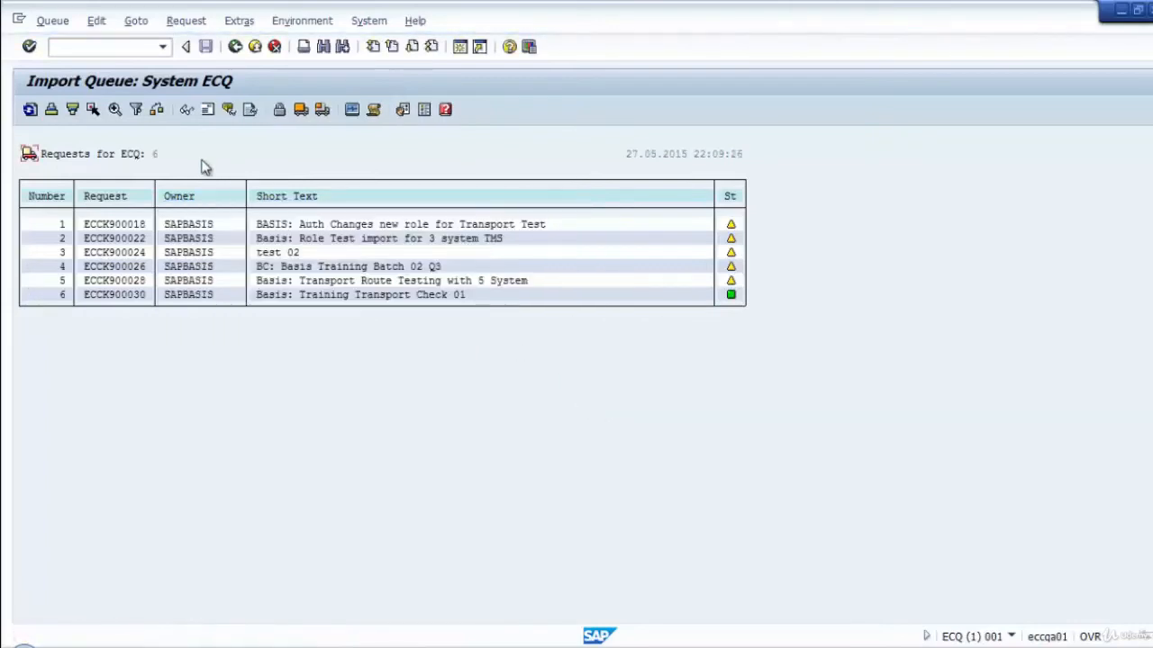
Enable Display Source Client, Display Return Code and Compress Target Client in the import queue settings, and refresh the queue.
left_click(403, 110)
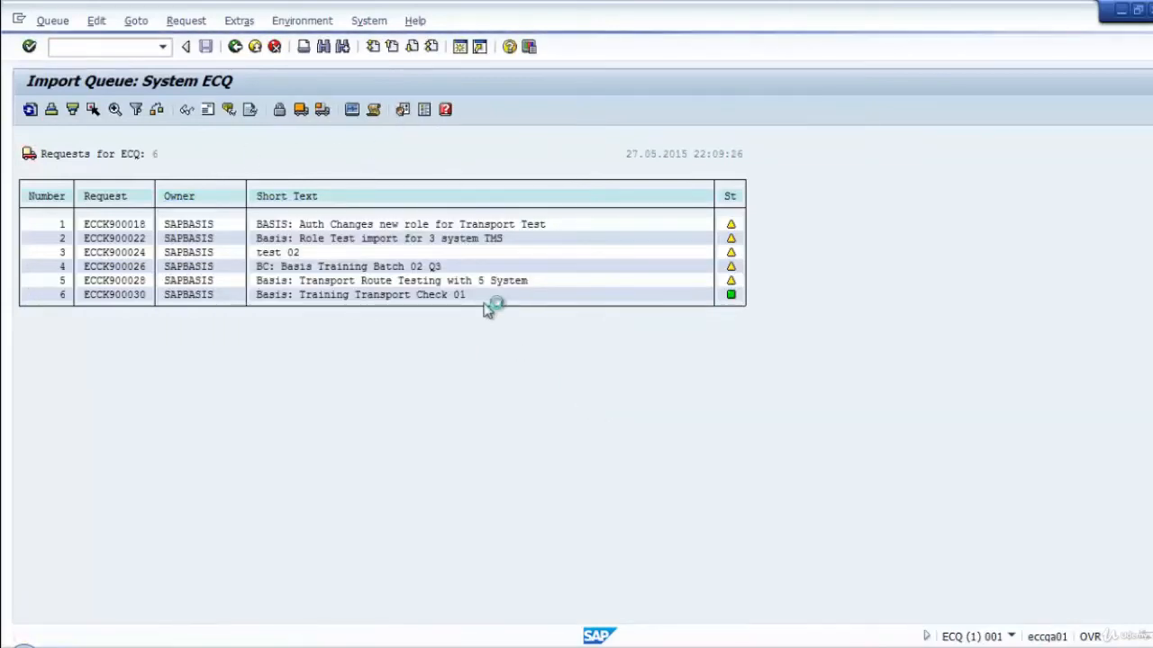
left_click_drag(155, 151, 466, 142)
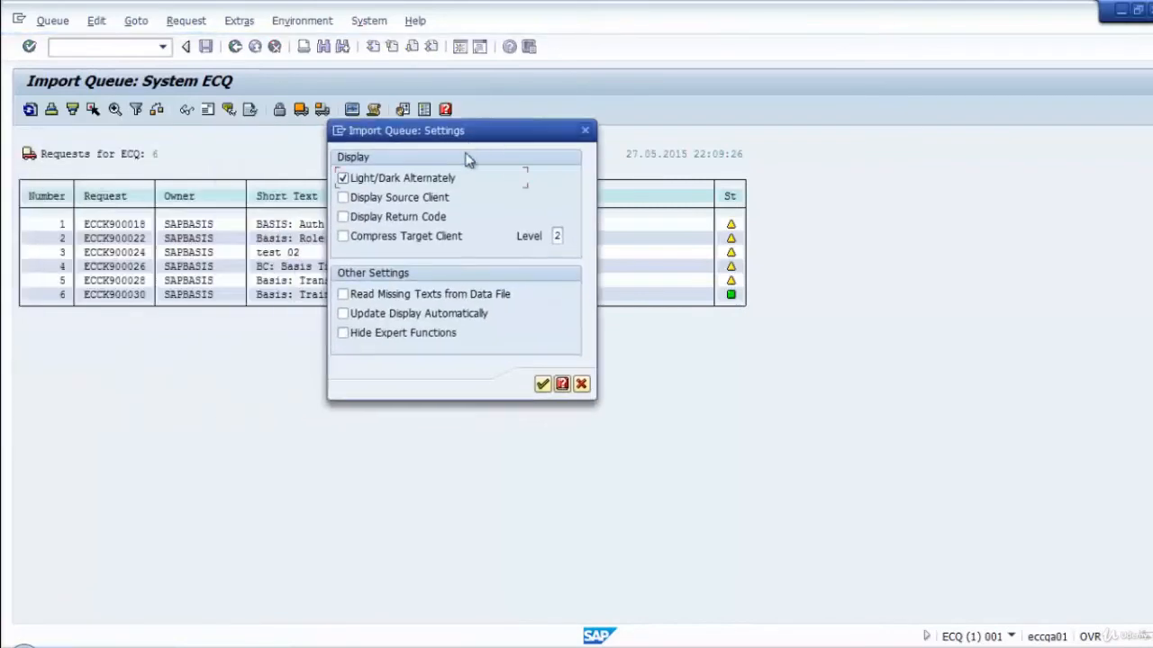
left_click_drag(543, 135, 777, 125)
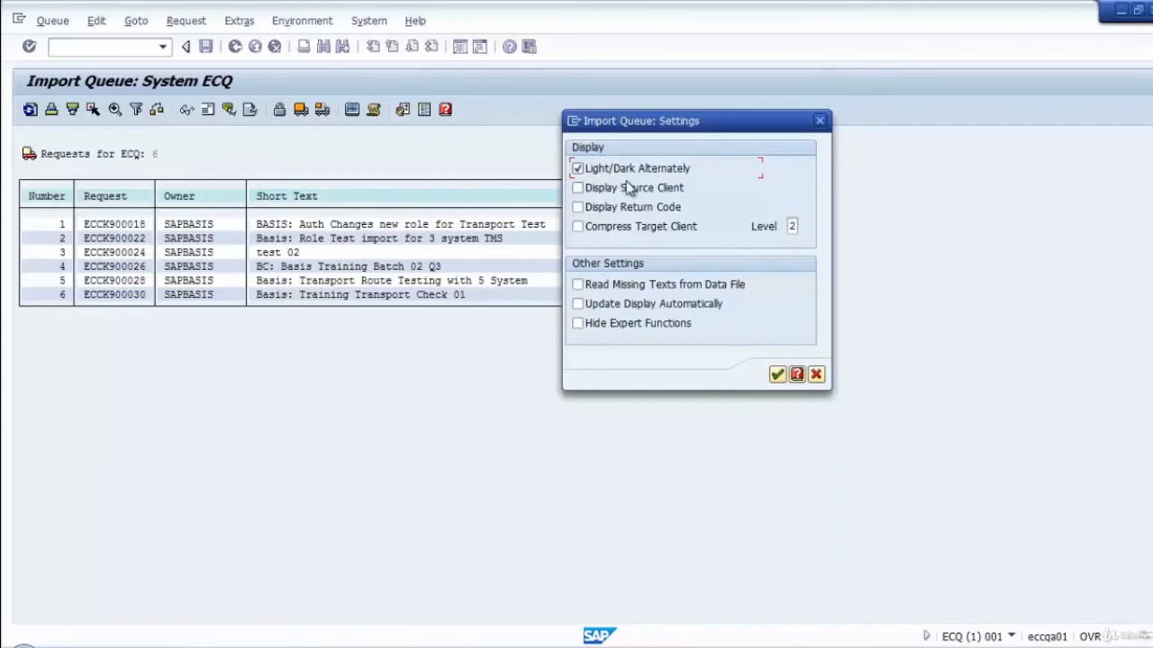
left_click(577, 188)
left_click(578, 208)
left_click(579, 227)
left_click(776, 374)
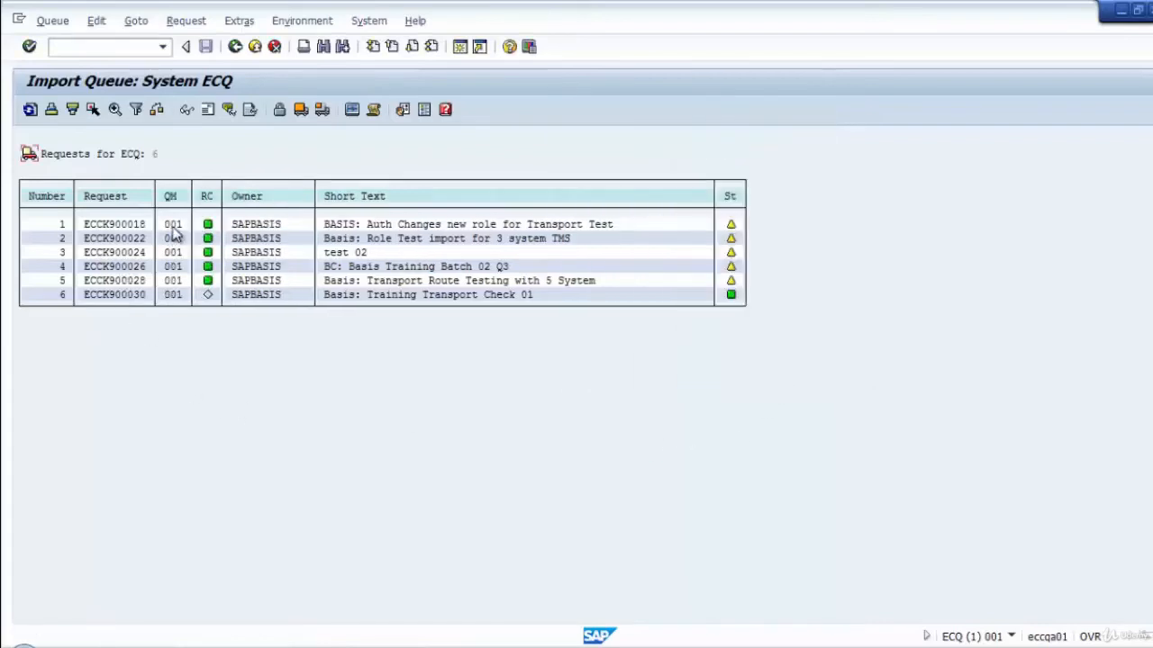
left_click(29, 109)
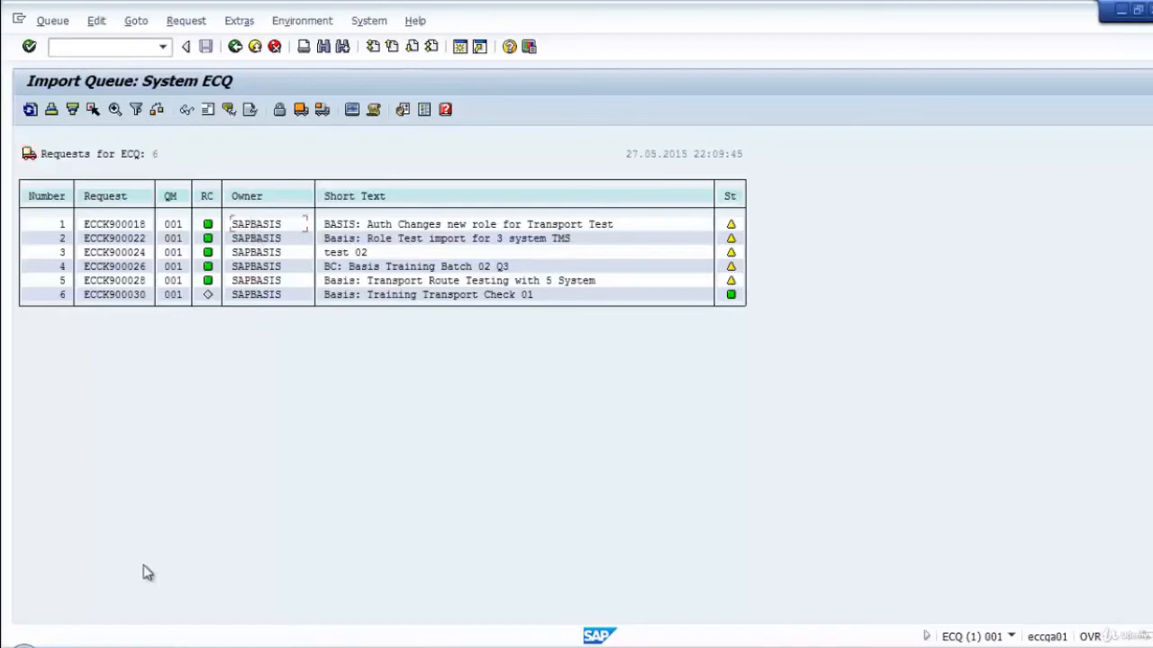
left_click(30, 110)
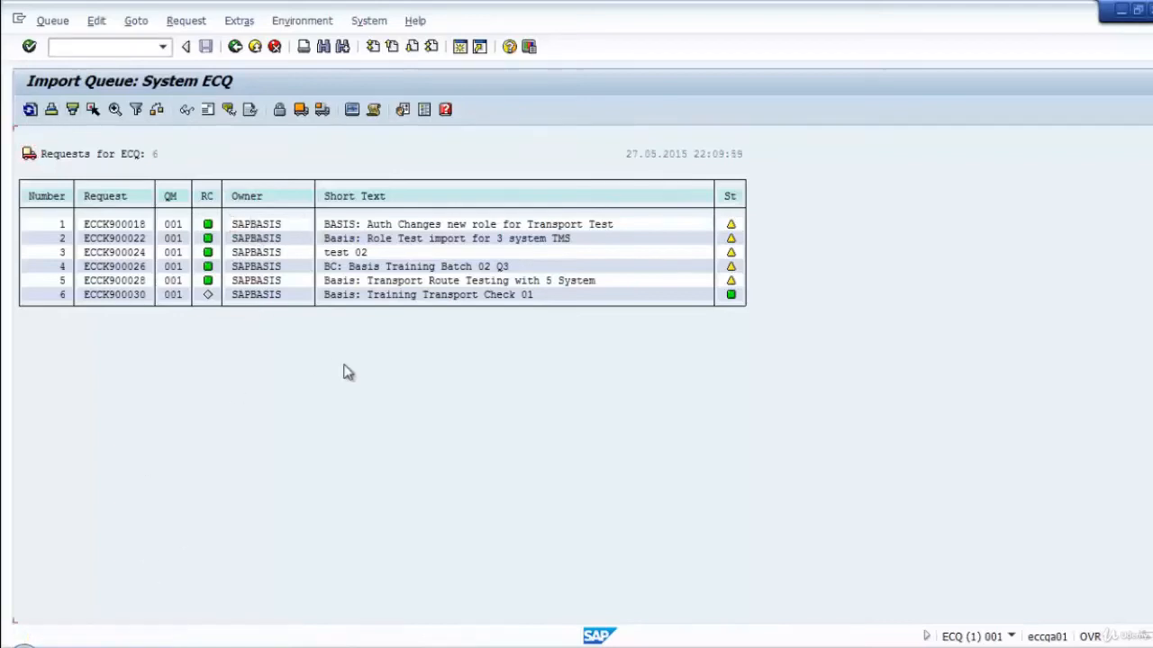
Import only the request "Basis: Training Transport Check 01" into ECQ with target client 001 and an immediate start.
left_click(105, 294)
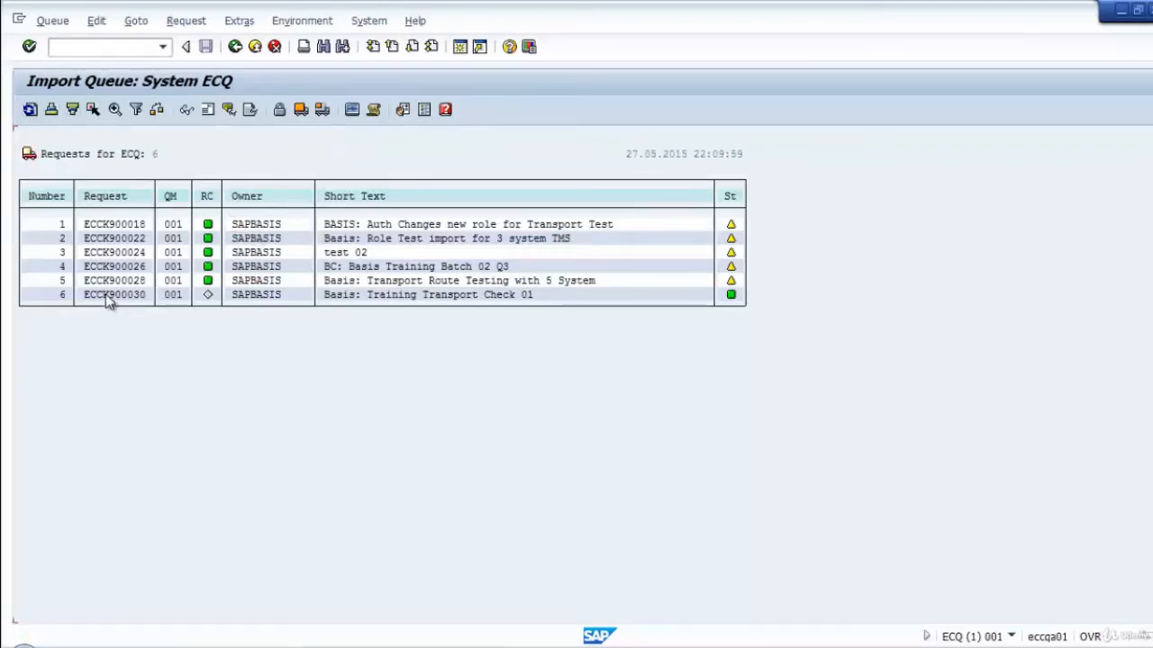
left_click(324, 110)
left_click_drag(304, 146, 755, 146)
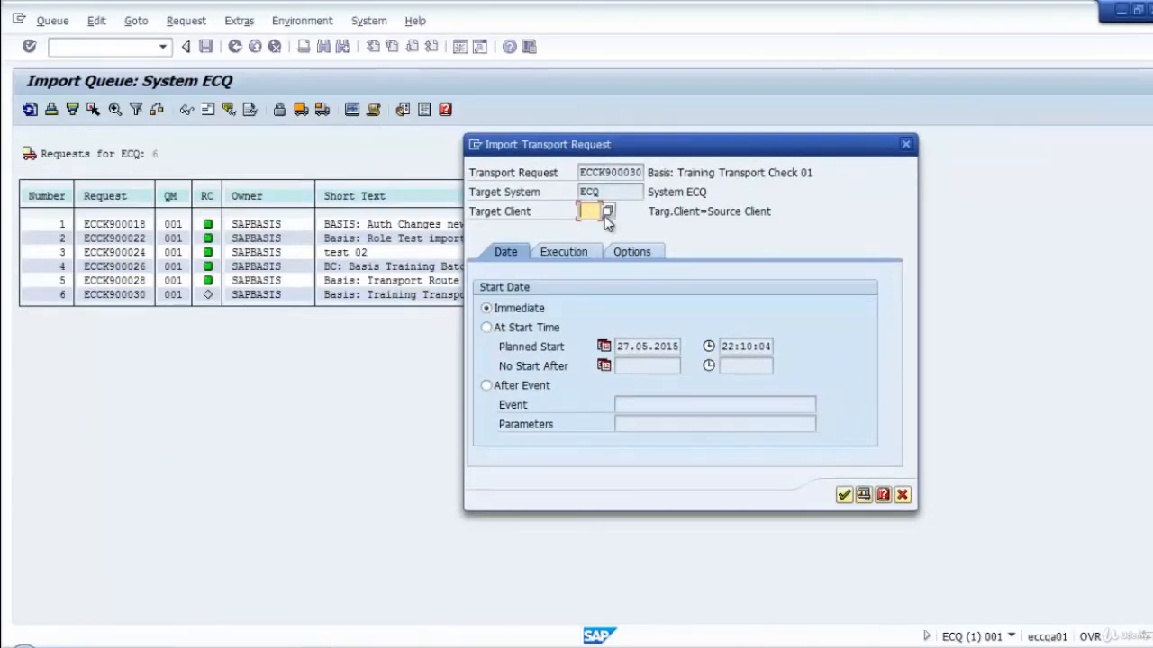
type("00")
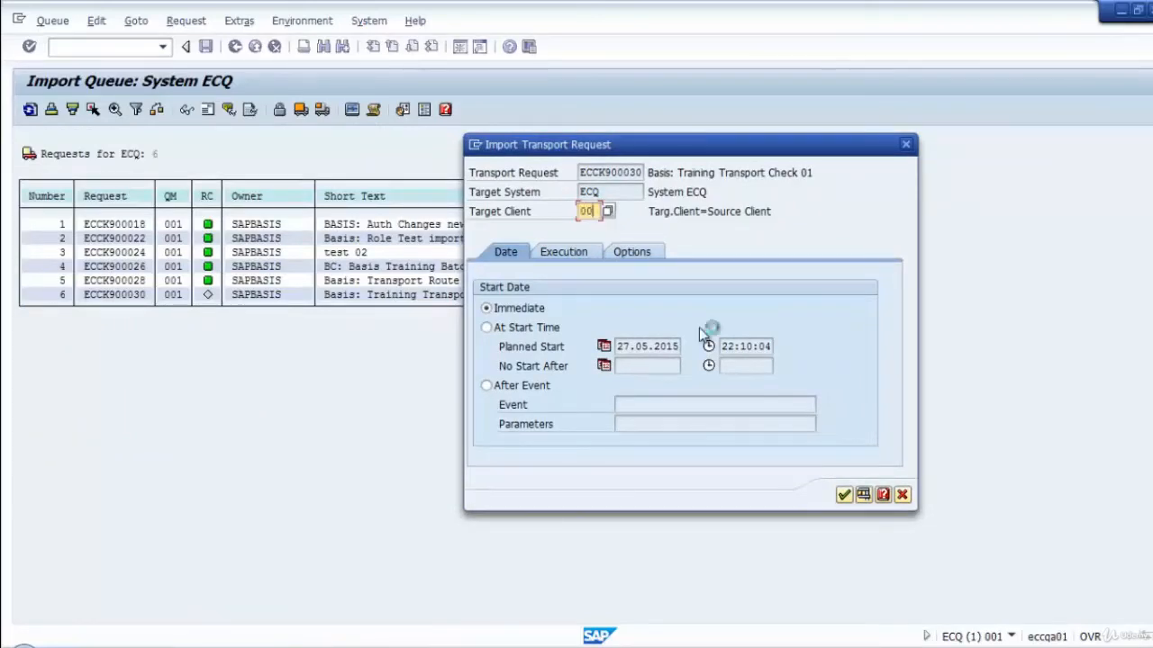
key("BackSpace")
key("BackSpace")
type("001")
key("BackSpace")
left_click(593, 228)
left_click(843, 494)
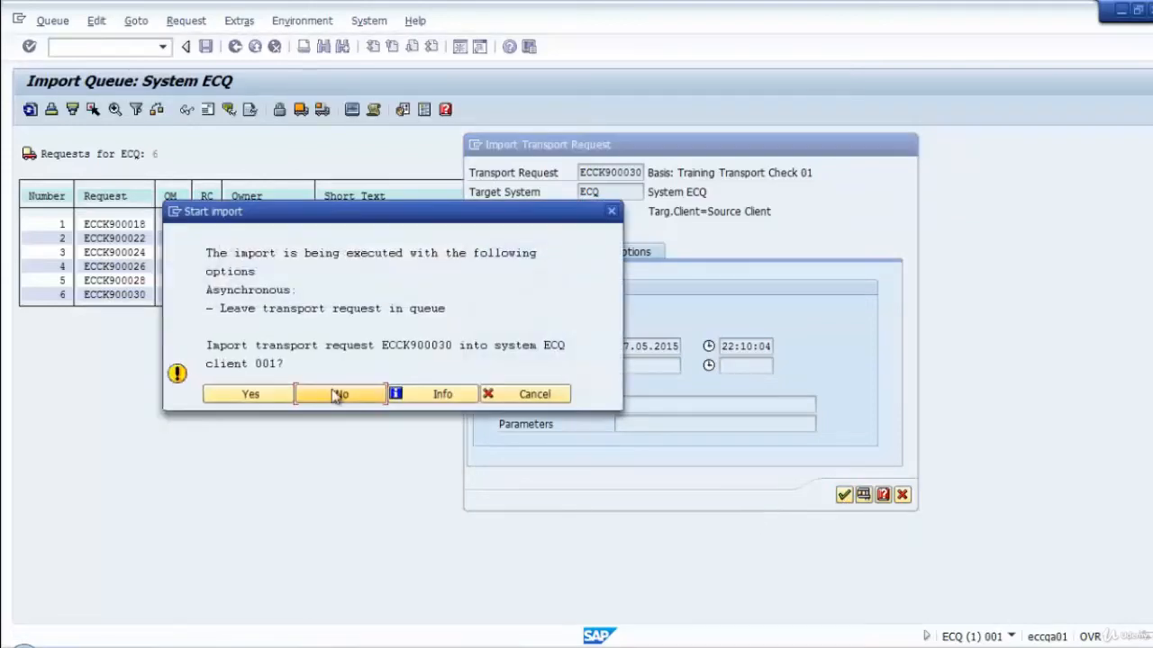
left_click(259, 393)
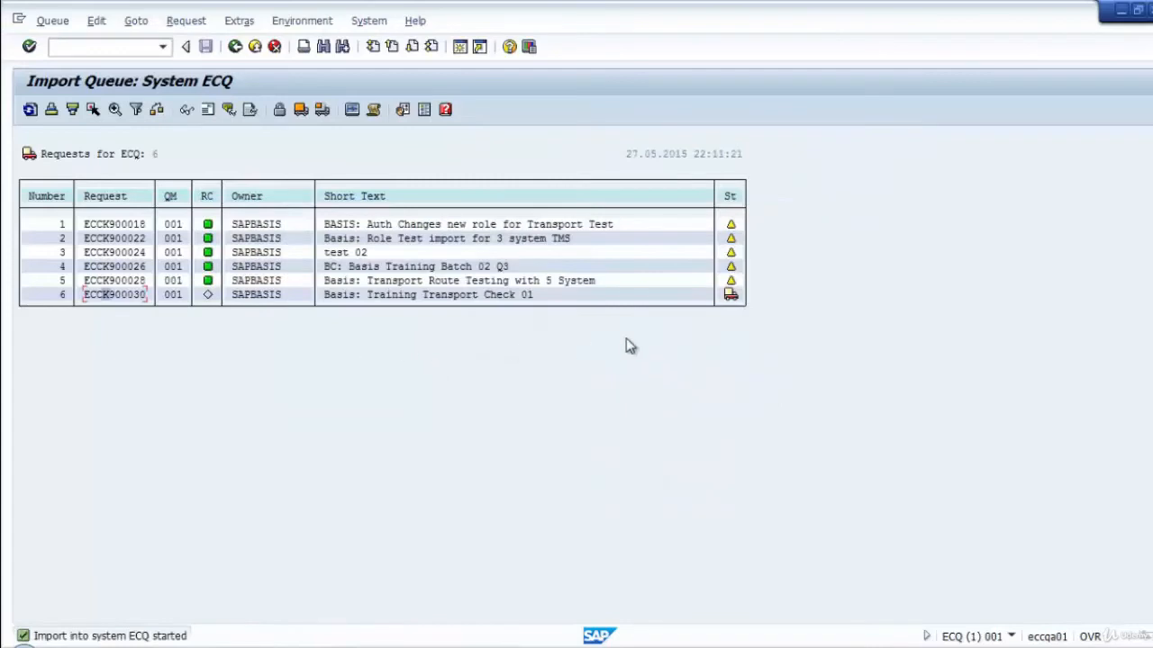
Import the request "Basis: Training Transport Check 01" into ECQ again with target client 000 and an immediate start, refreshing the queue before and after.
left_click(30, 109)
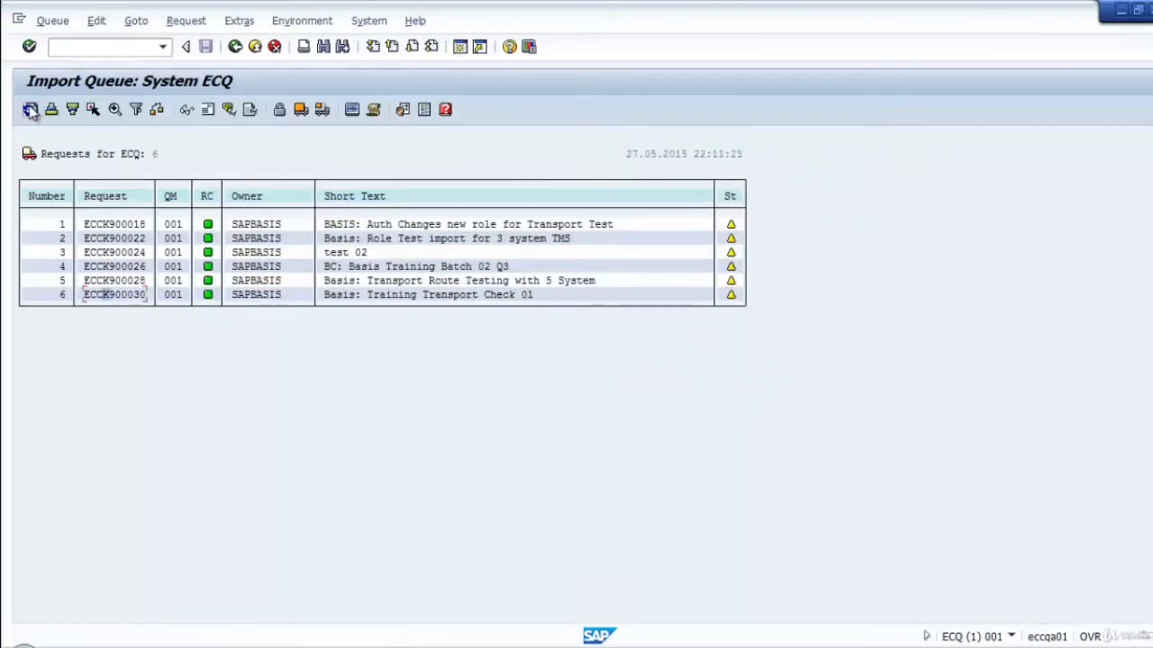
left_click(30, 109)
left_click(140, 298)
left_click(103, 295)
left_click(322, 109)
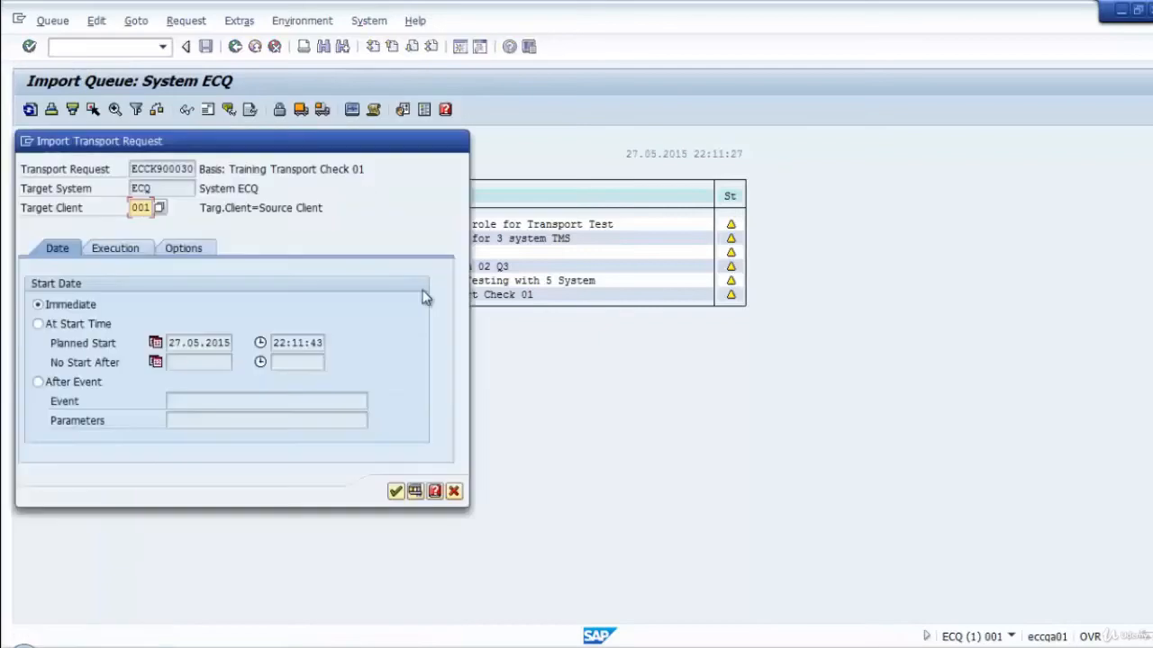
left_click_drag(285, 158, 564, 148)
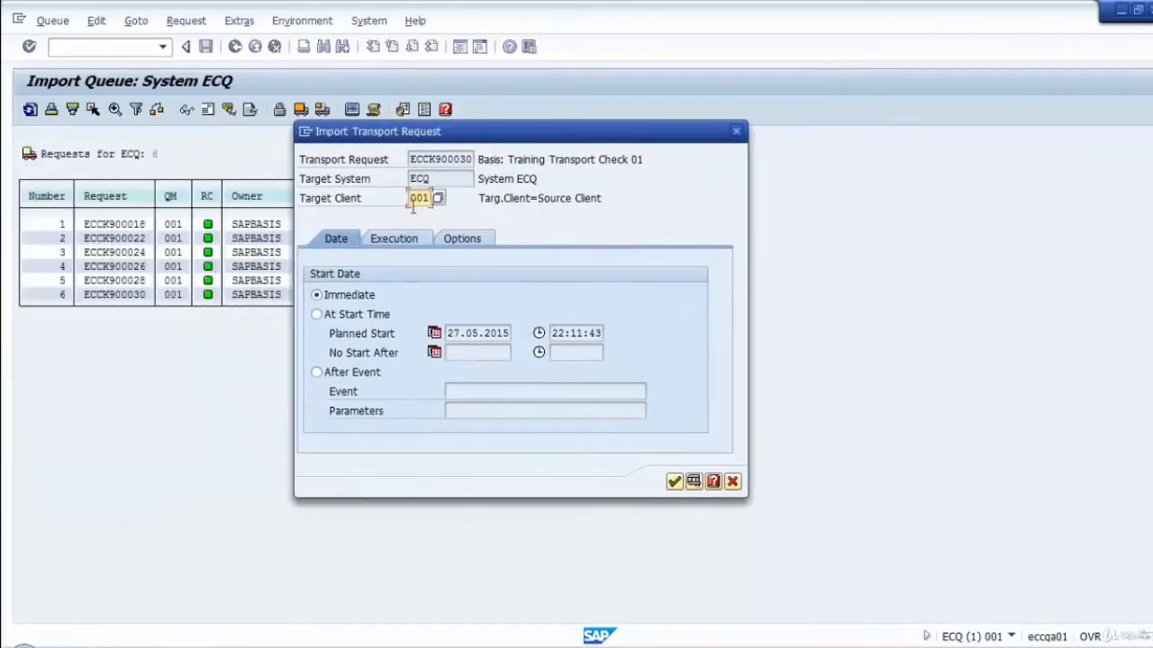
type("0")
left_click(674, 482)
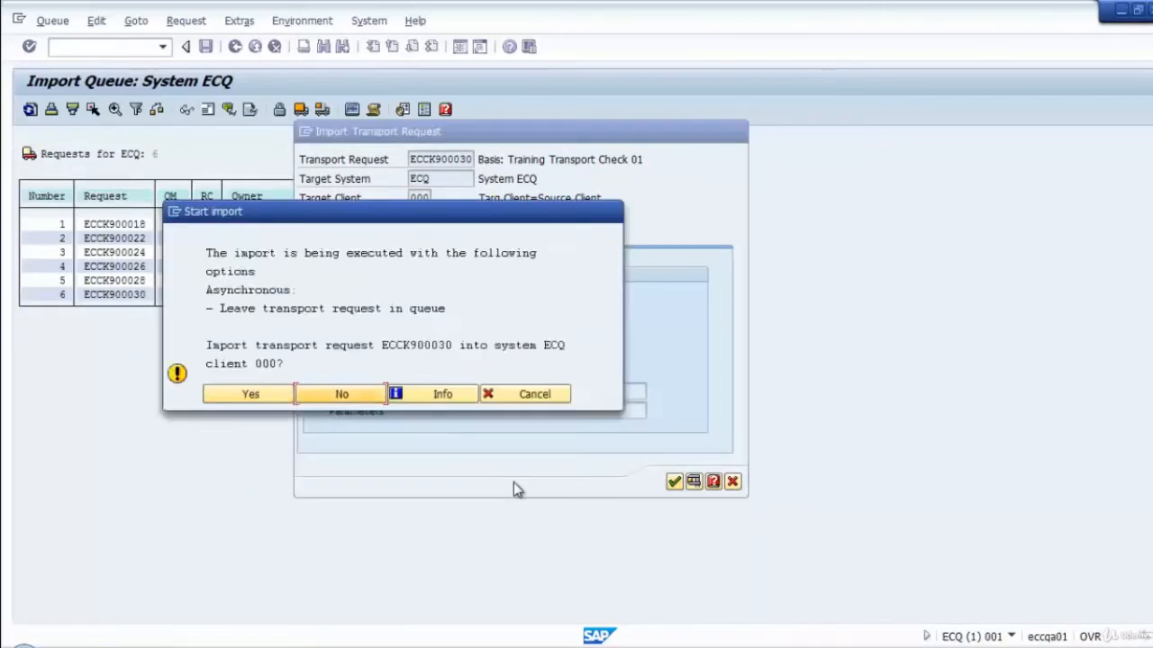
left_click(251, 399)
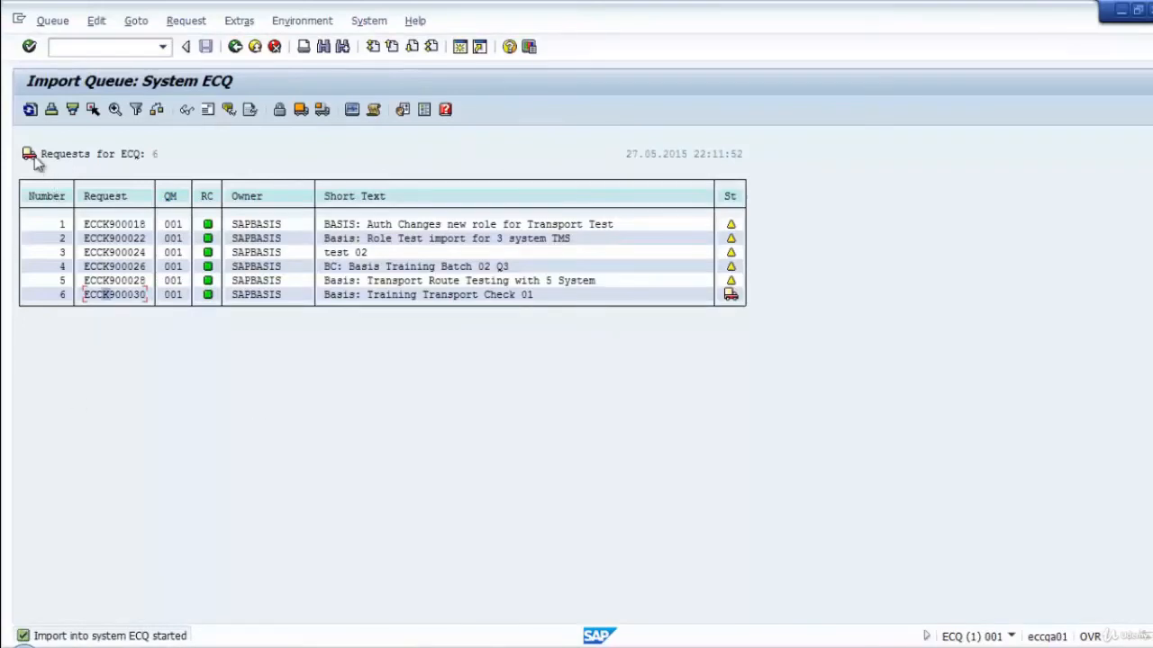
left_click(30, 110)
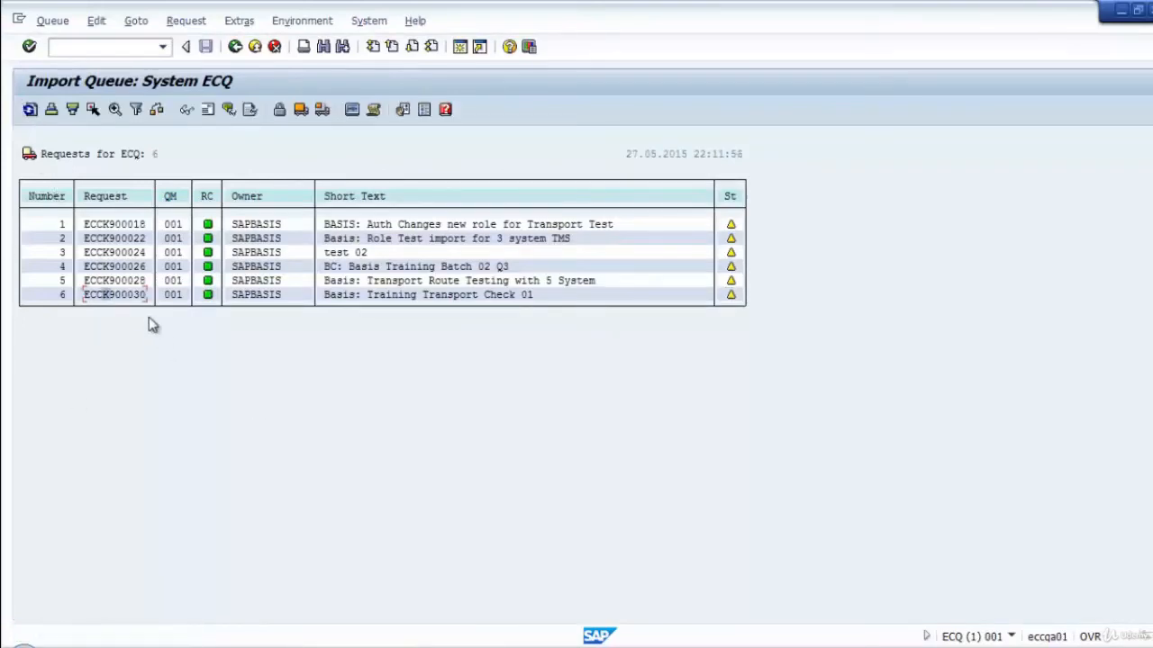
left_click(127, 296)
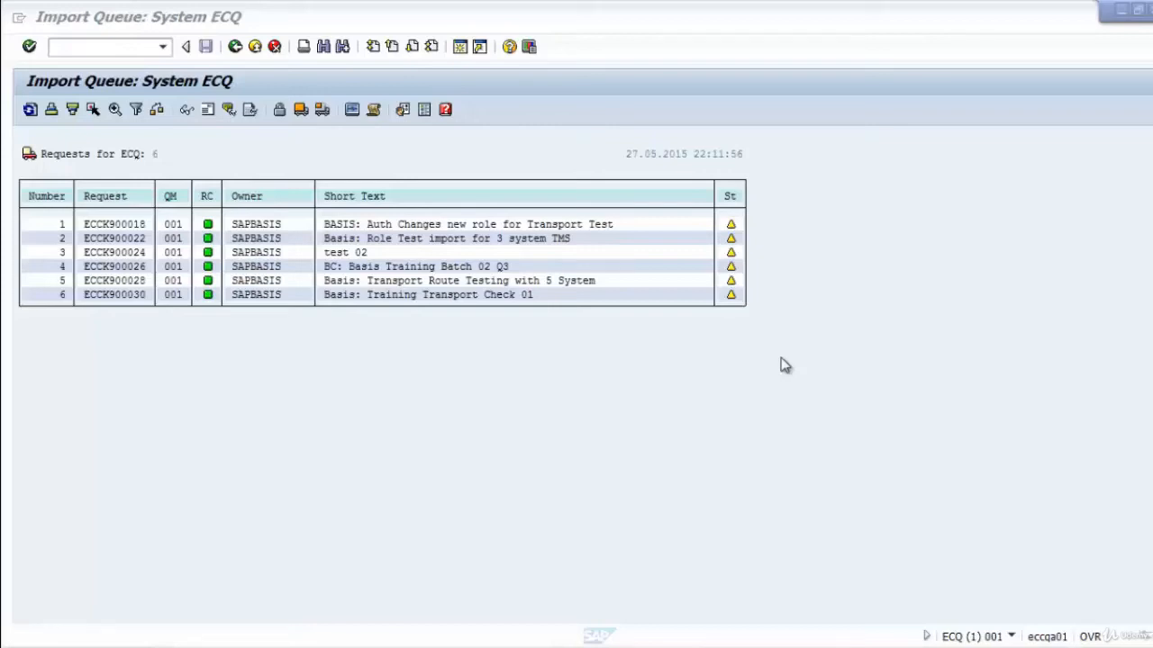
Switch to SAP Logon, close the stray blank SAP window, and open a new logon session for "02 ECC - SAP ECC DEV".
key("alt+Tab")
key("alt+Tab")
key("alt+Tab")
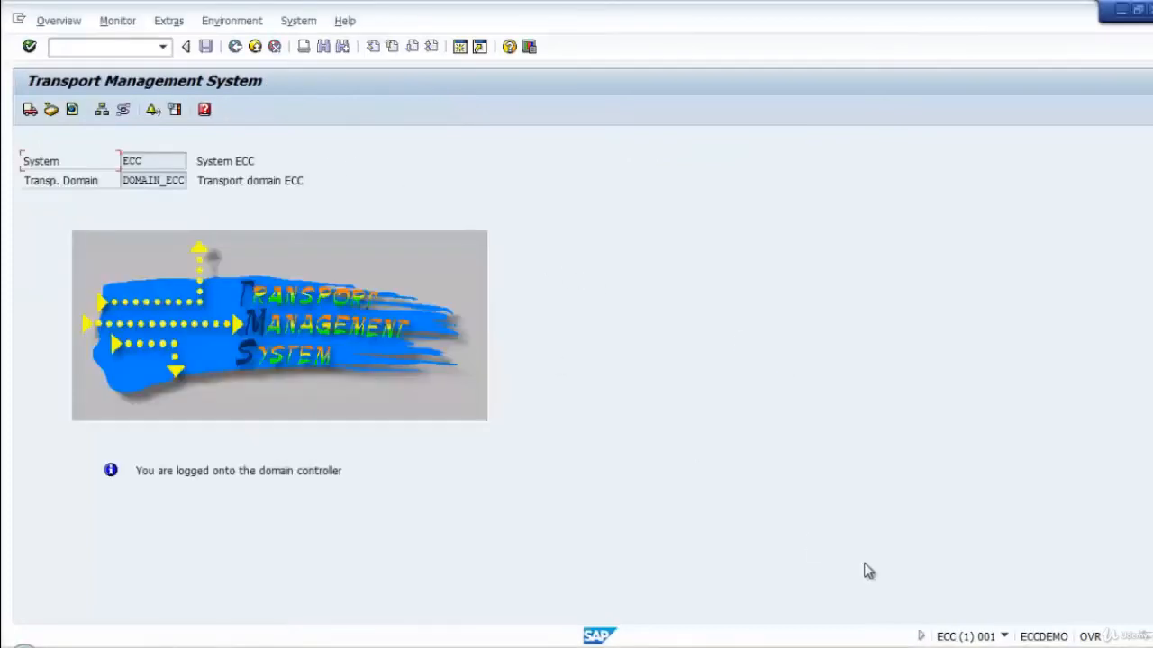
key("alt+Tab")
right_click(982, 647)
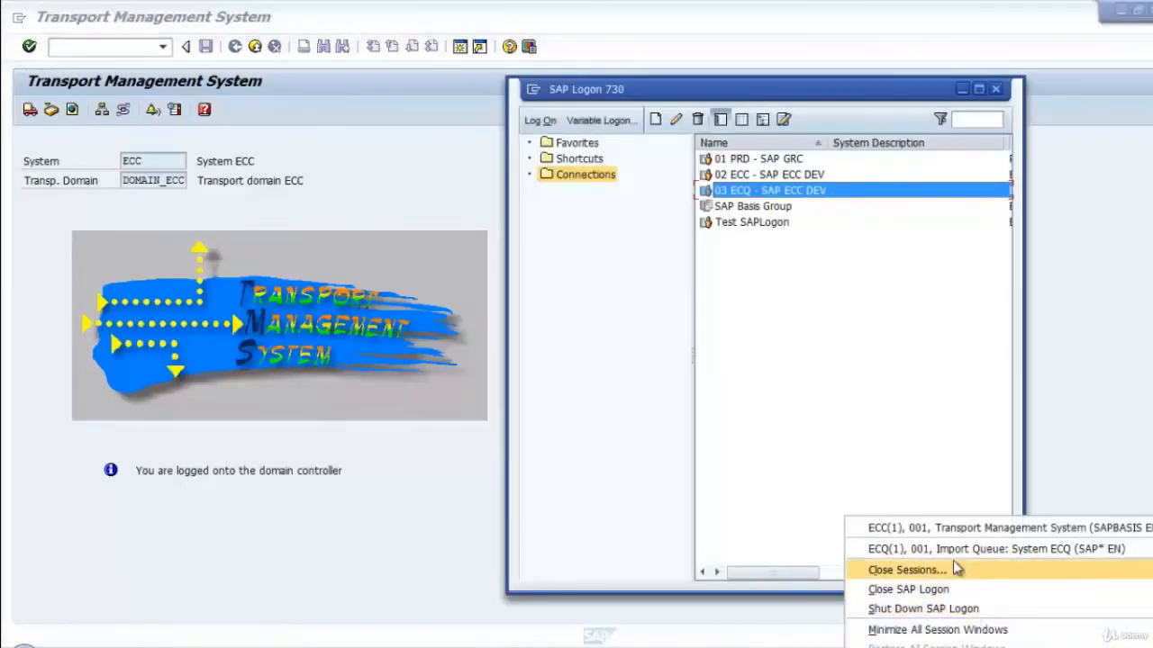
left_click(914, 254)
left_click(821, 175)
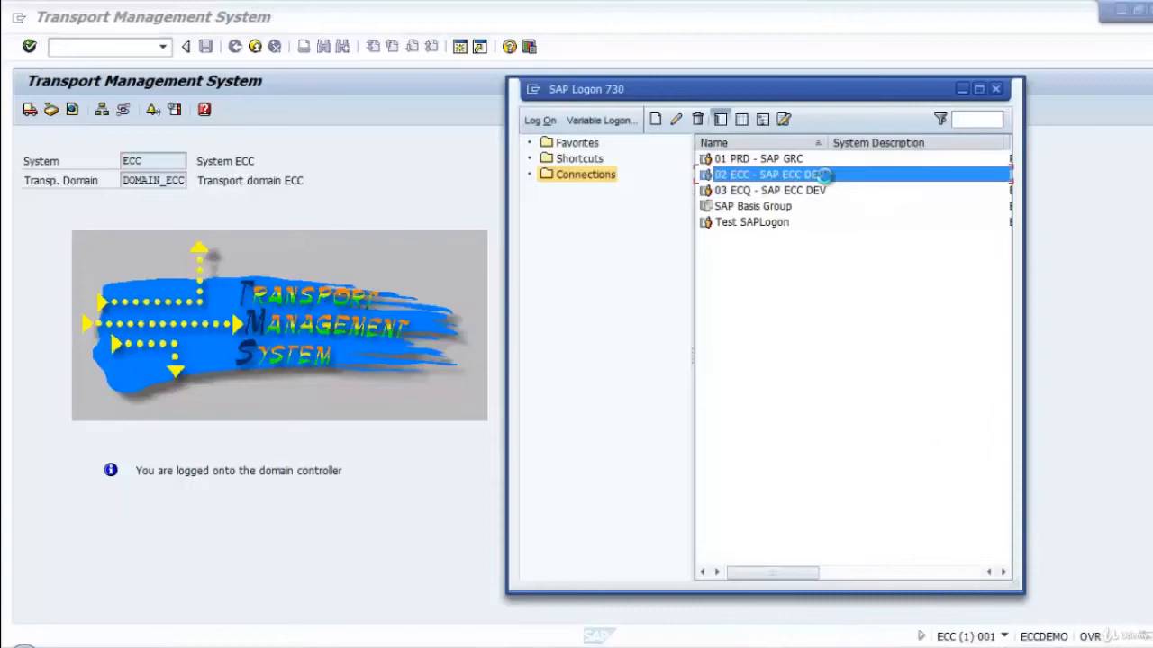
left_click(298, 202)
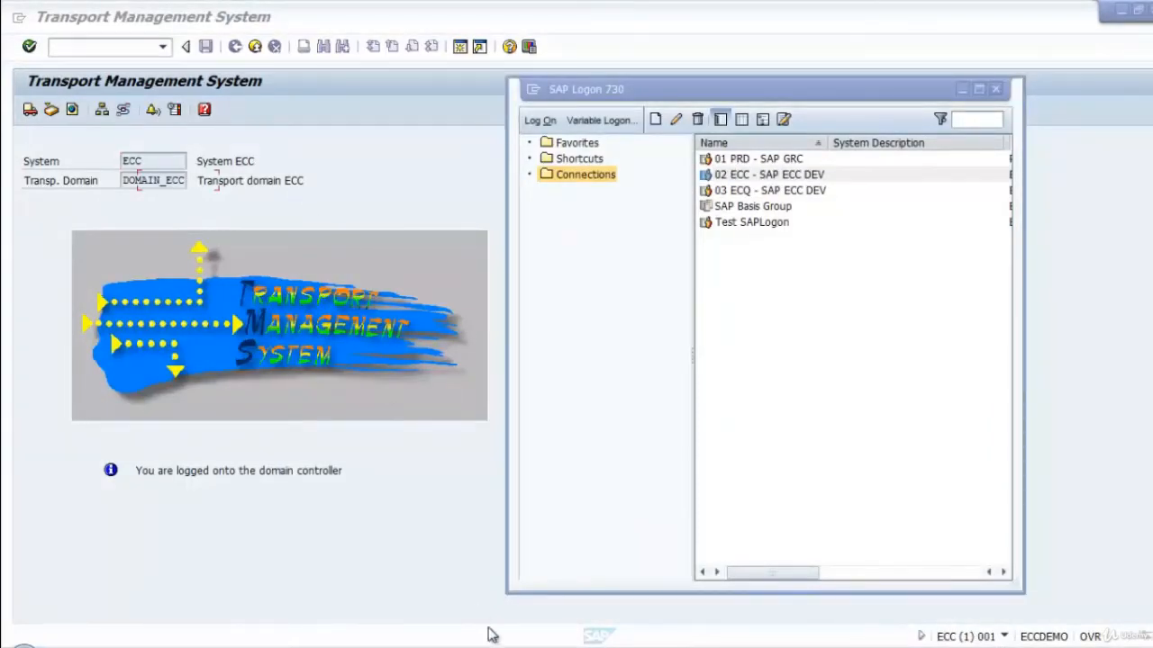
mouse_move(491, 635)
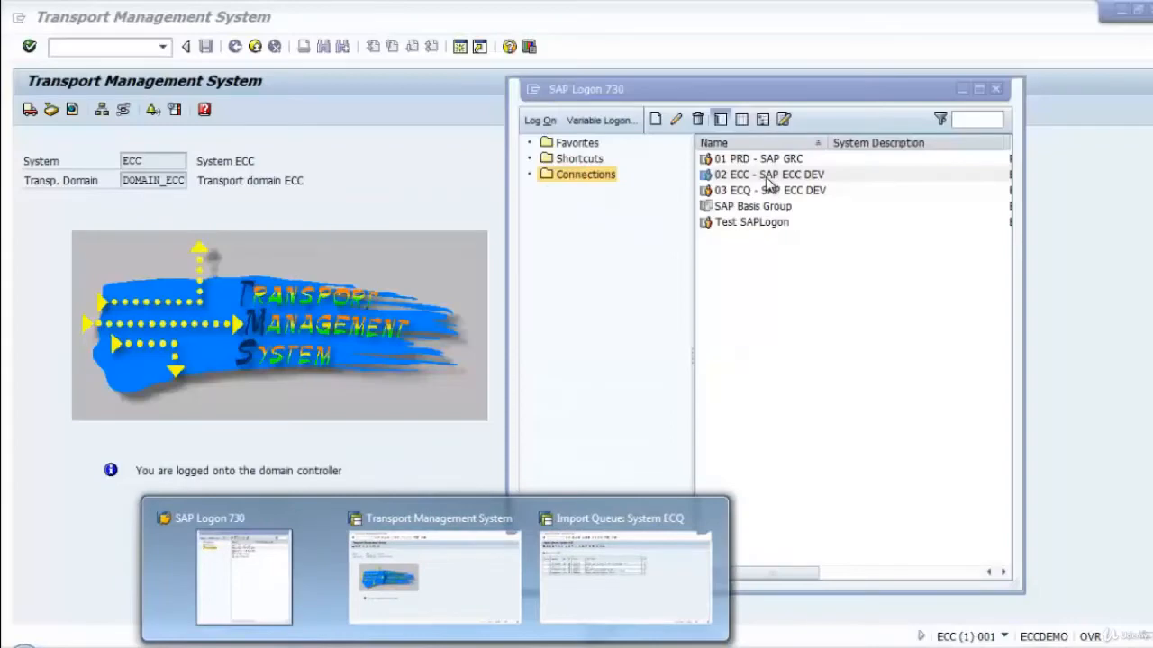
left_click(764, 175)
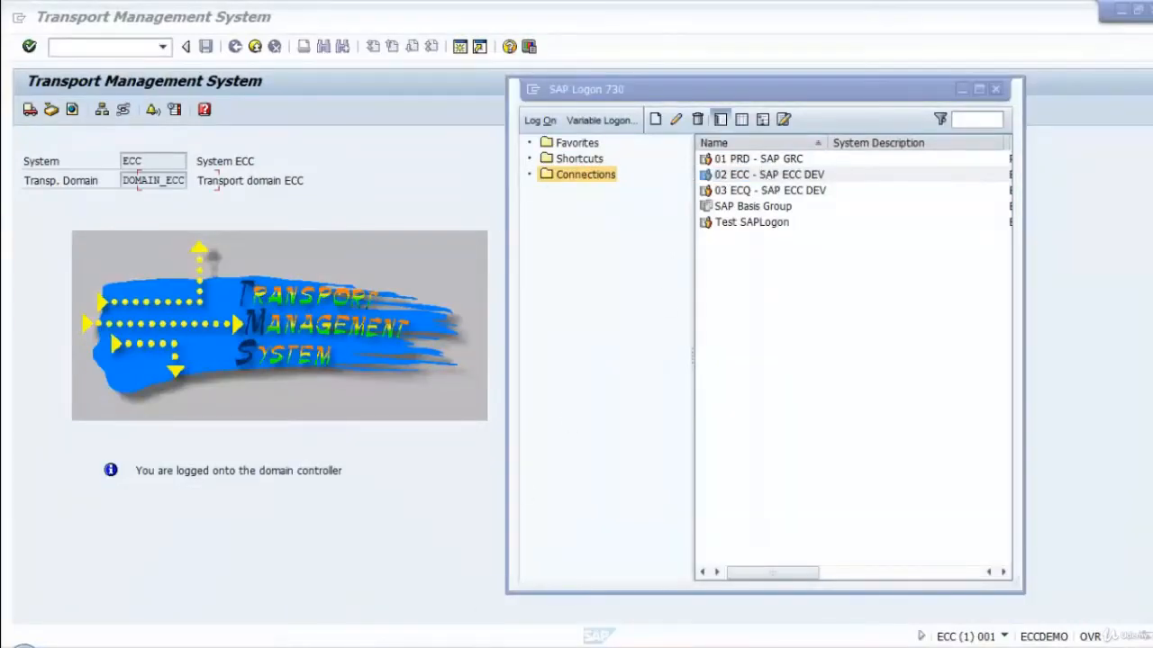
left_click(800, 517)
left_click(770, 176)
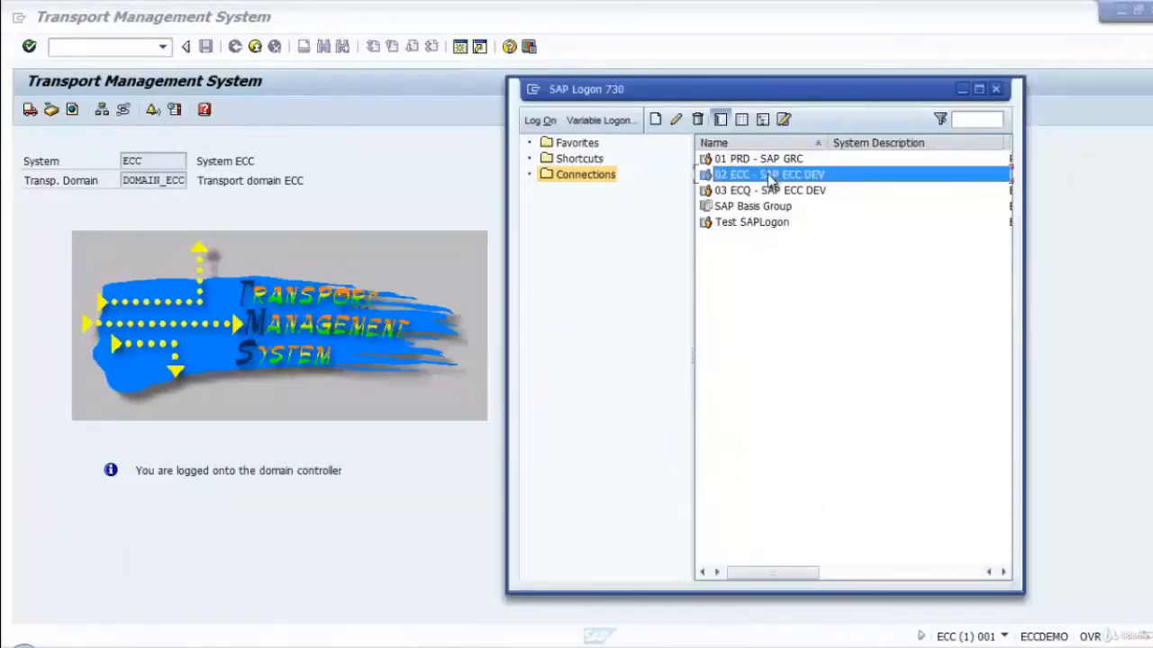
double_click(772, 178)
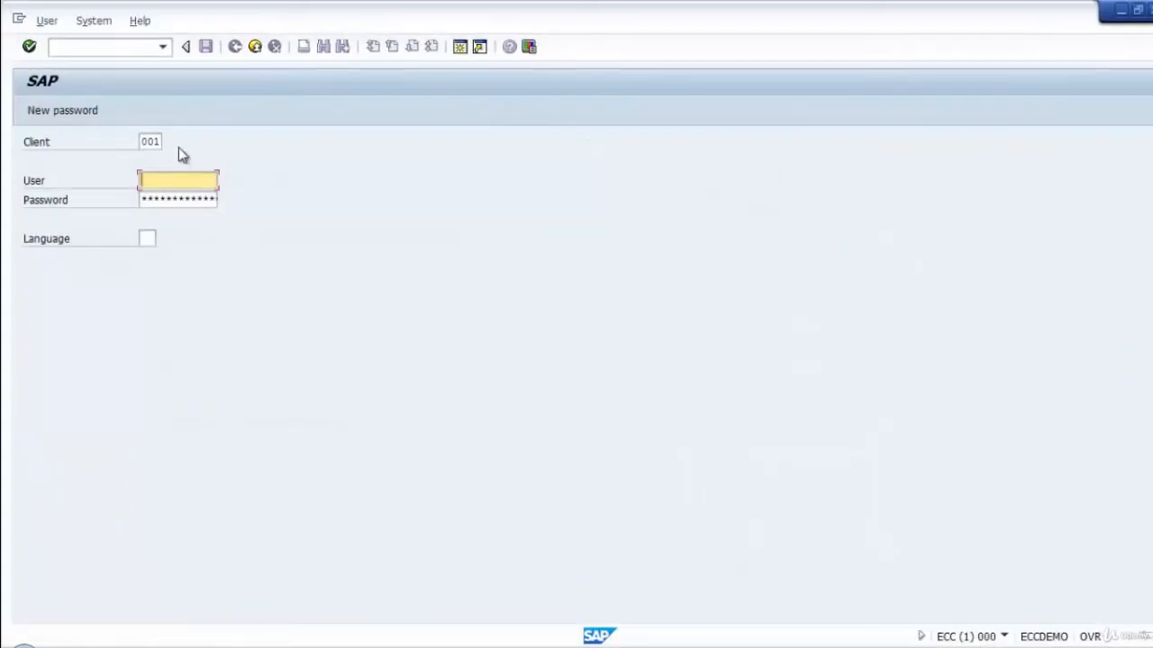
Set the client to 000 and the user to sap* on the ECC logon screen.
left_click_drag(141, 141, 259, 154)
type("000")
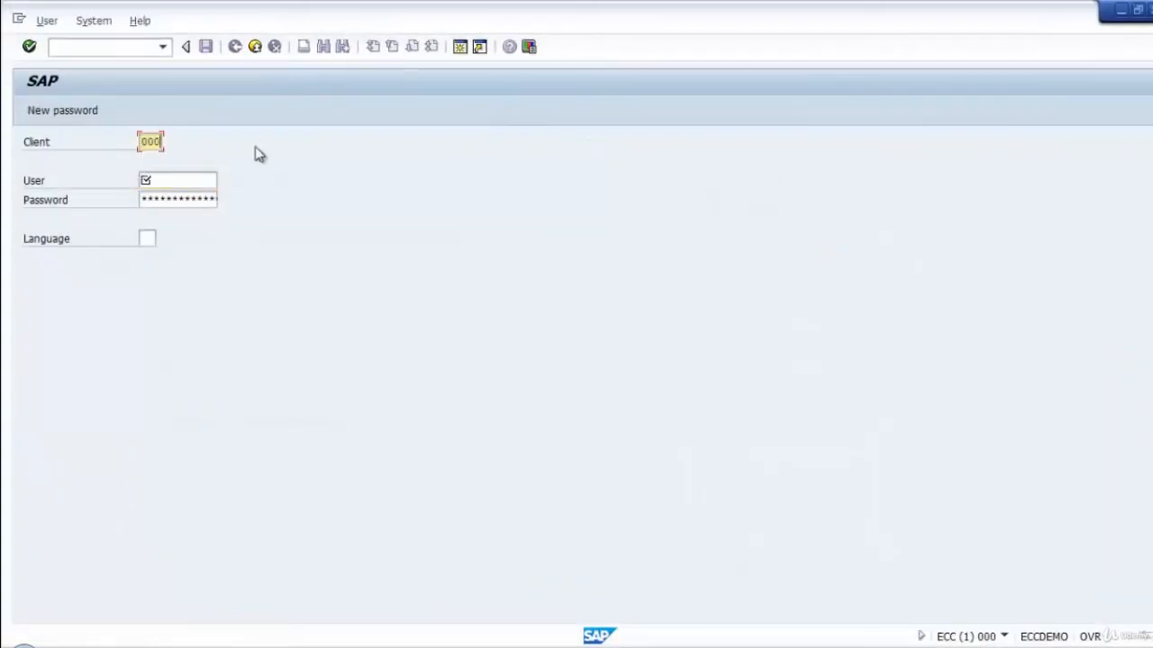
key("Tab")
type("sap*")
key("Down")
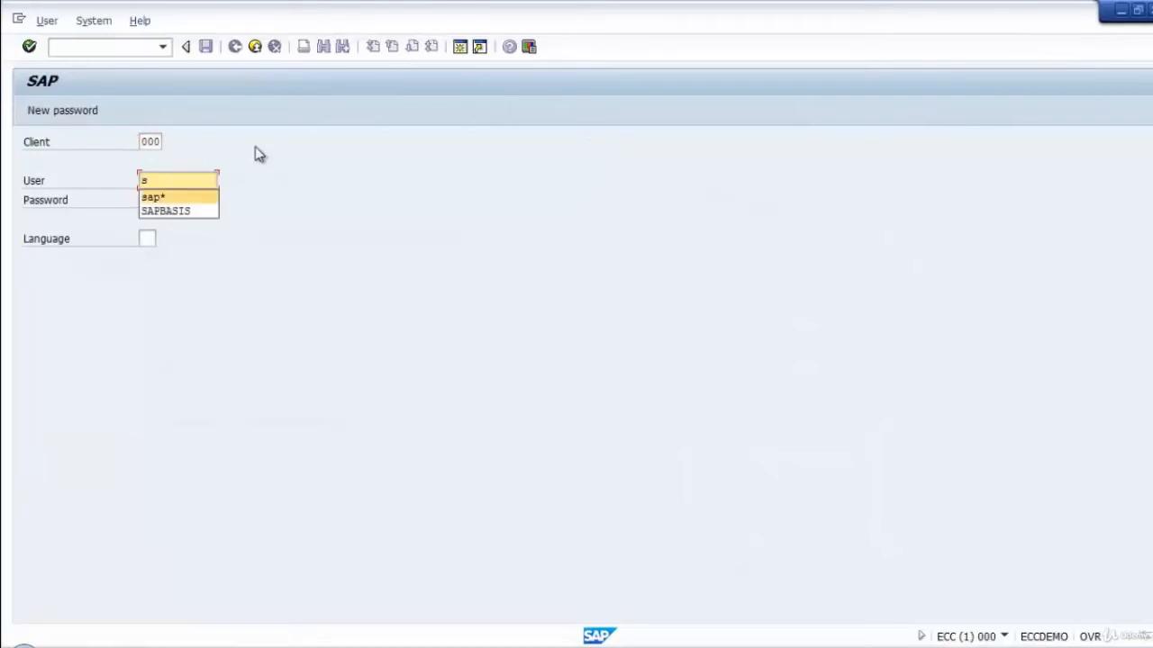
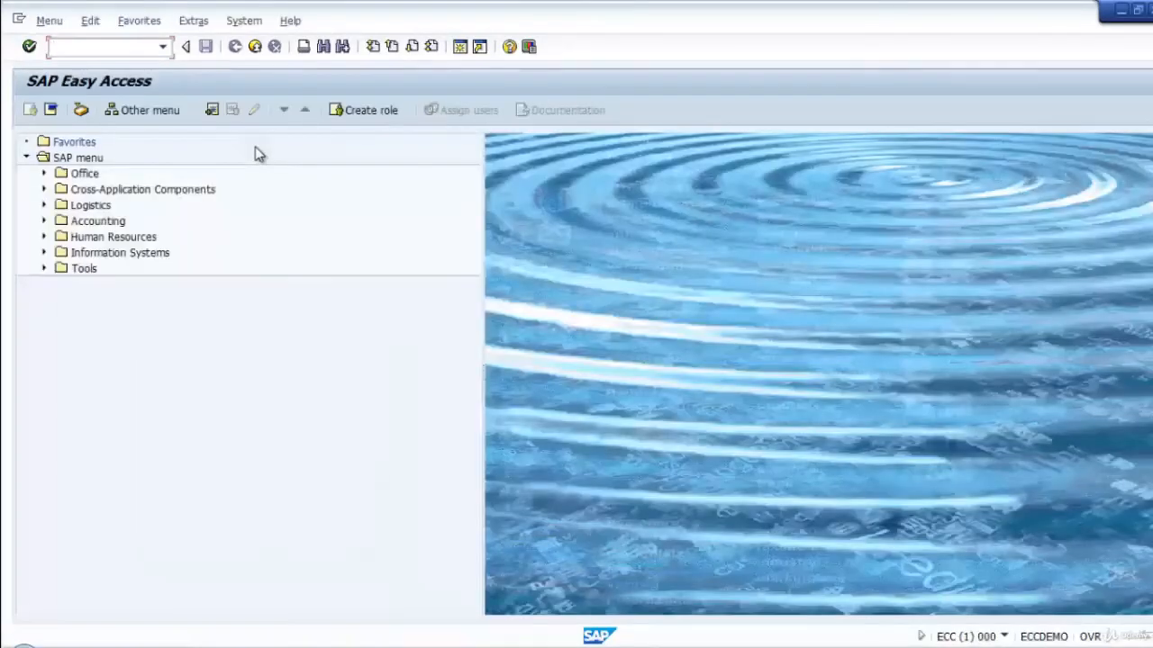
Start transaction stms, display the transport routes and switch the route editor to change mode.
type("stms")
key("Return")
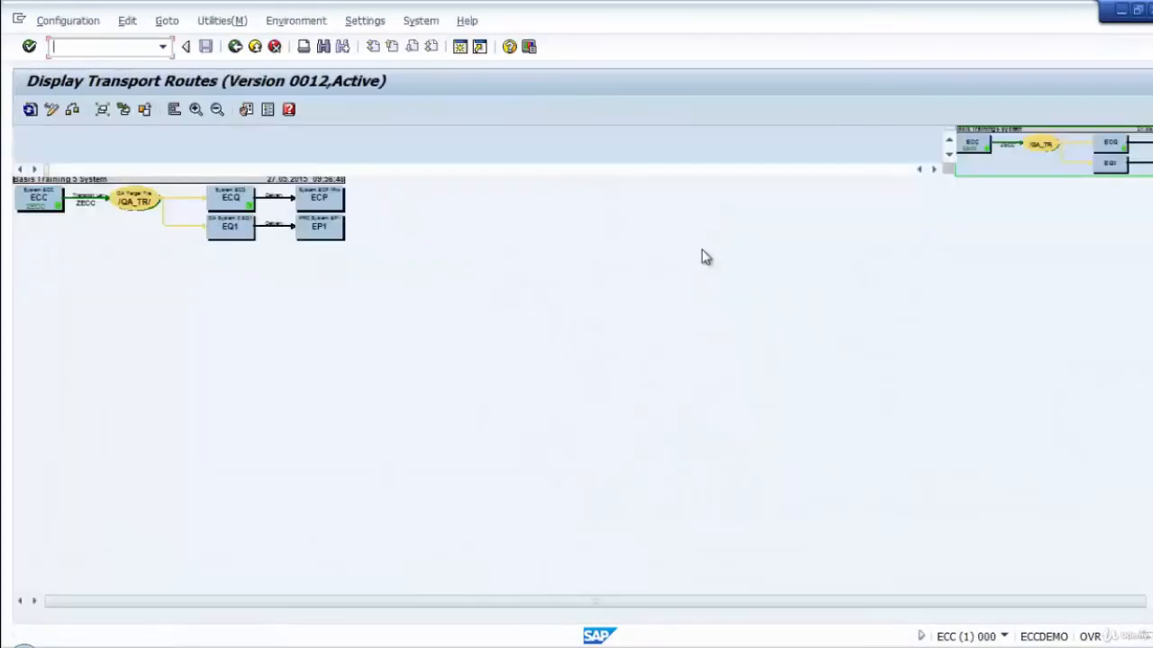
left_click(145, 200)
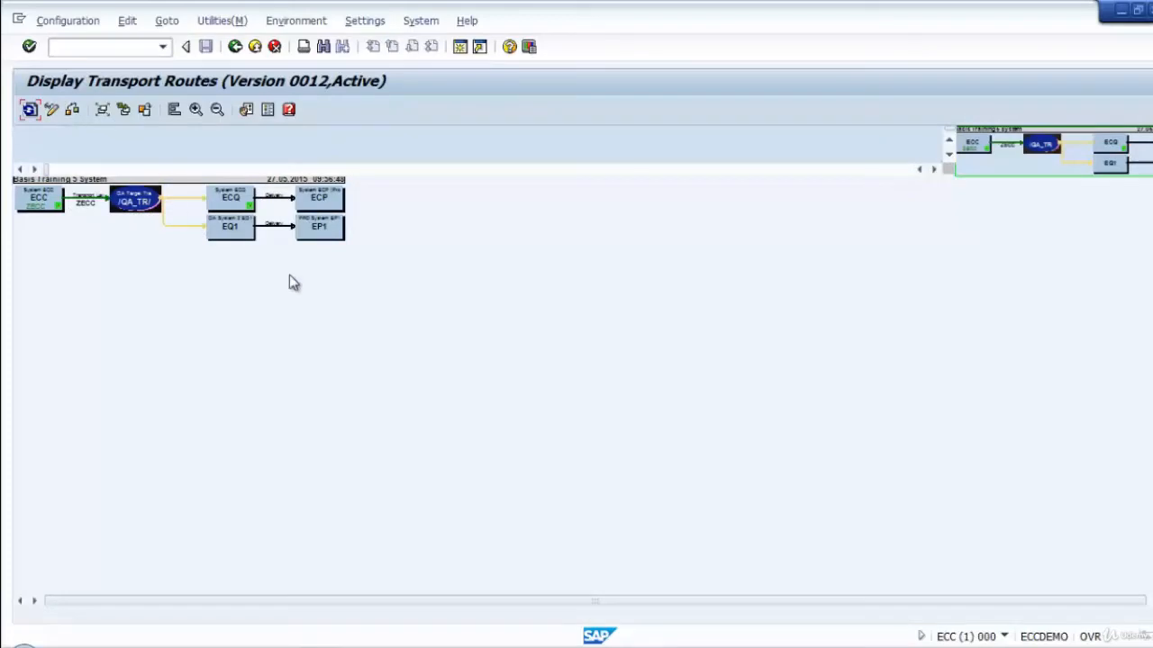
left_click(29, 109)
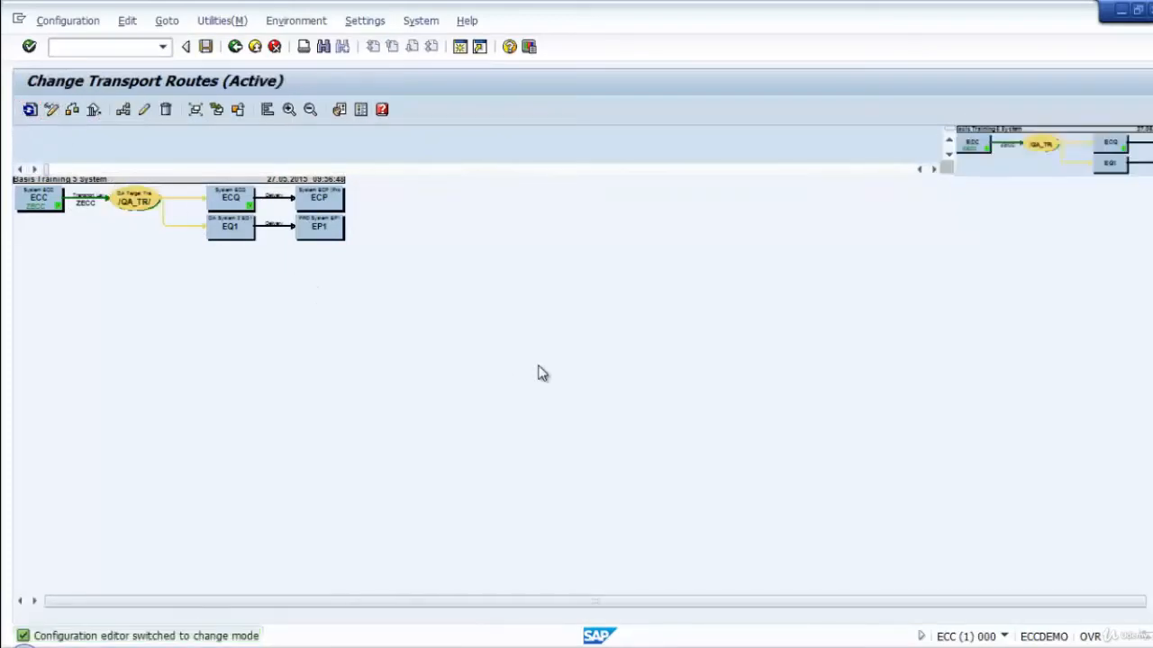
Select all systems, transport routes and the /QA_TR/ target group, and delete the selected links and nodes.
left_click_drag(644, 441, 27, 200)
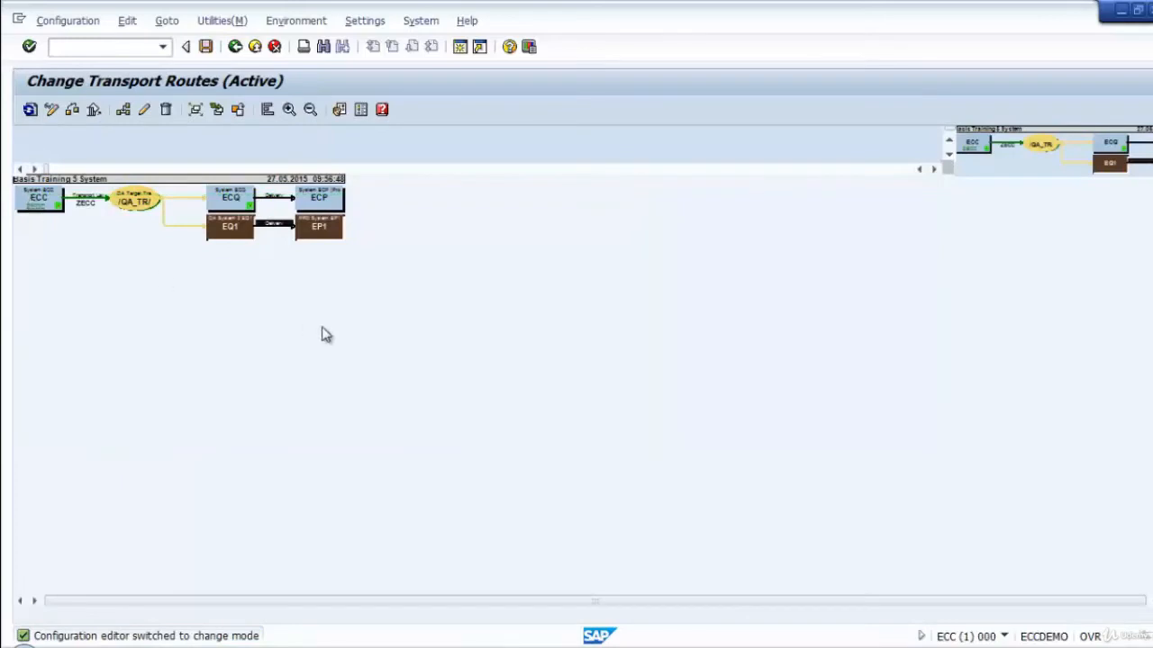
left_click_drag(438, 315, 8, 171)
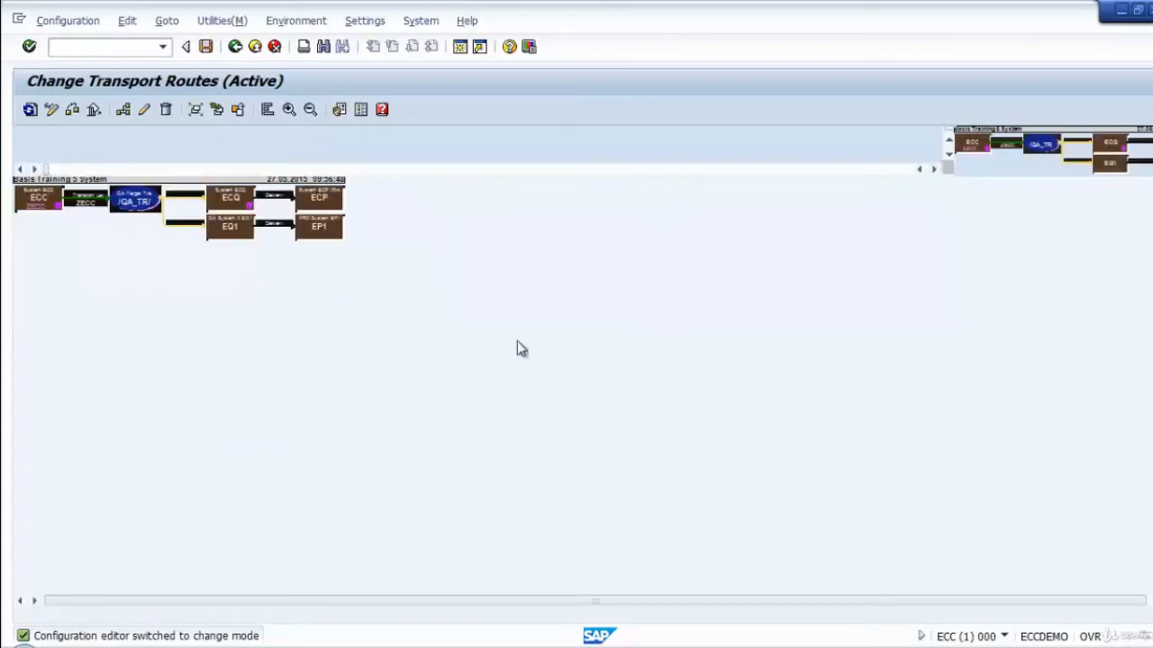
left_click(166, 110)
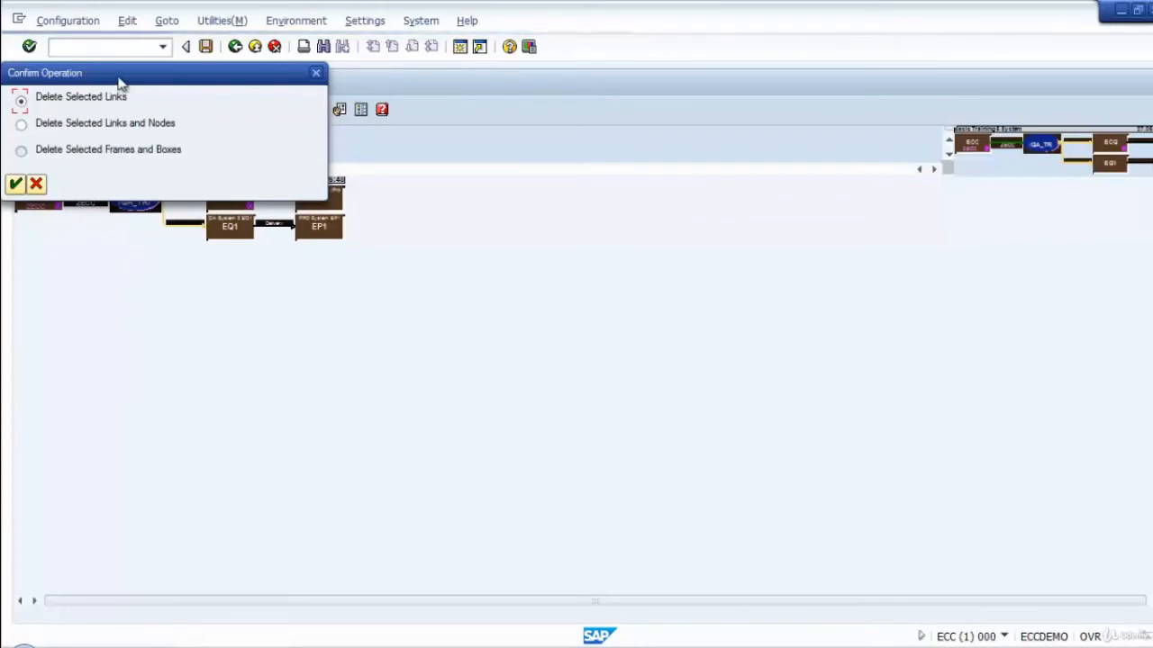
left_click_drag(119, 82, 747, 253)
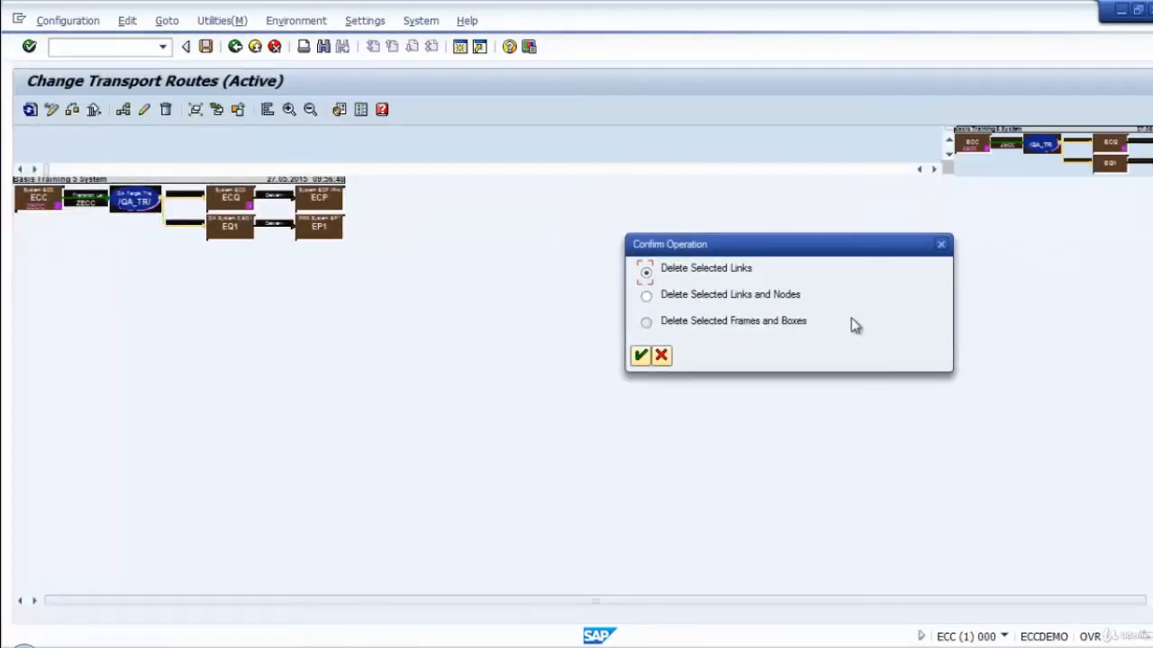
left_click(646, 296)
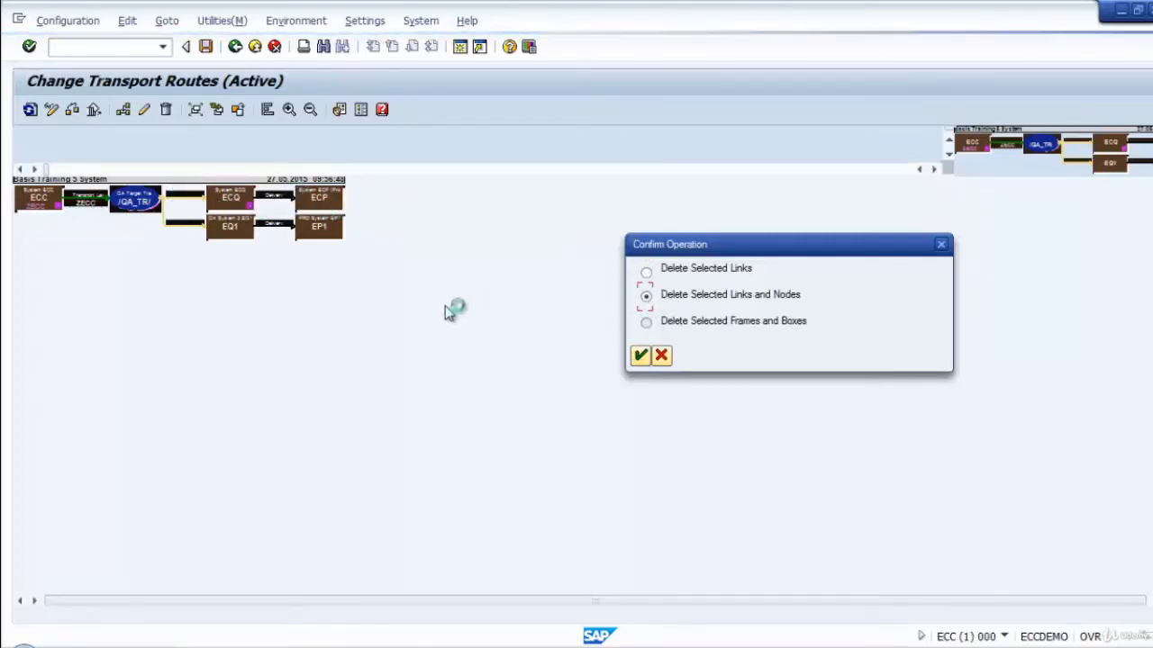
left_click(641, 356)
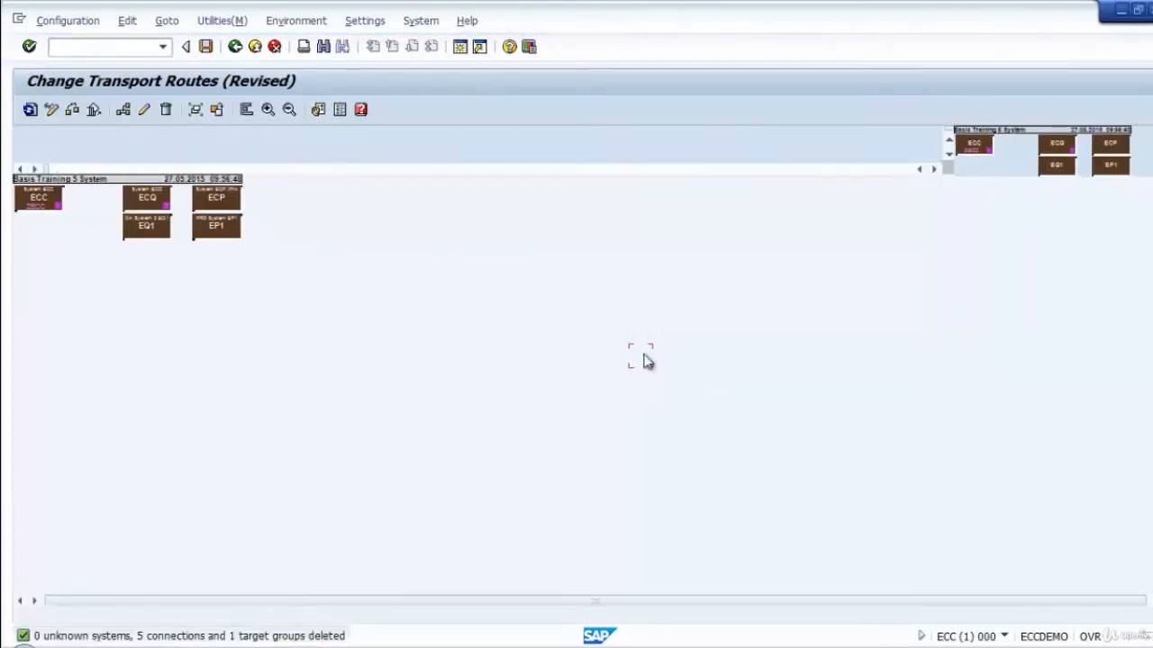
Try to delete the system nodes EQ1, EP1 and ECC from the route diagram using the links and nodes option.
left_click_drag(328, 258, 17, 197)
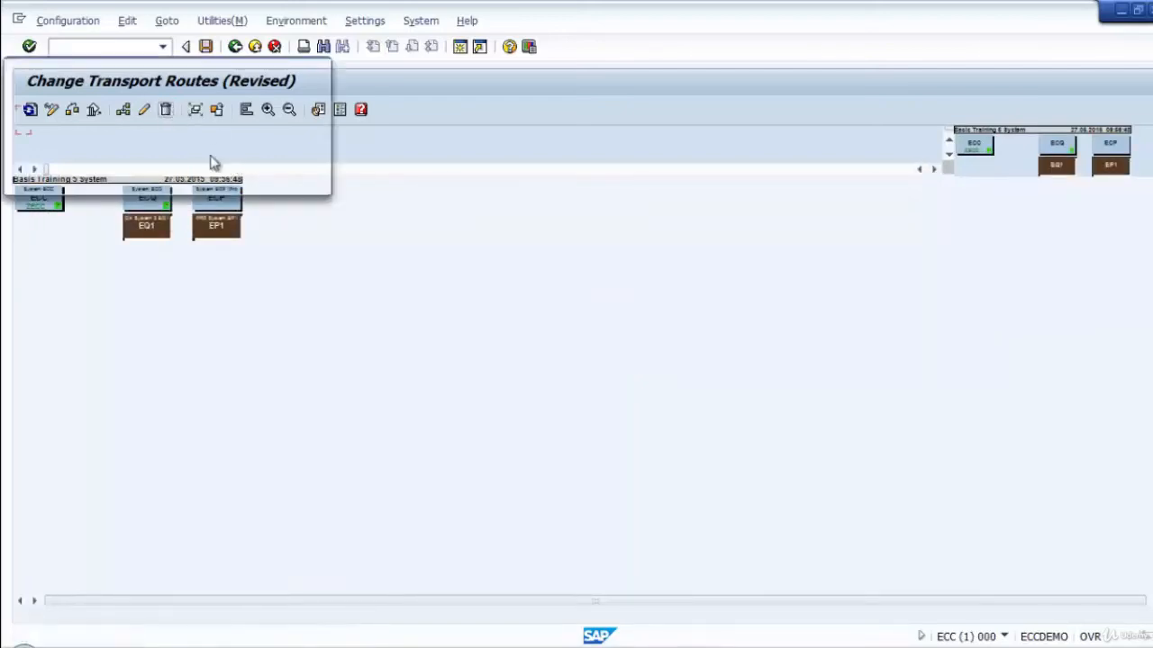
key("Delete")
left_click(20, 177)
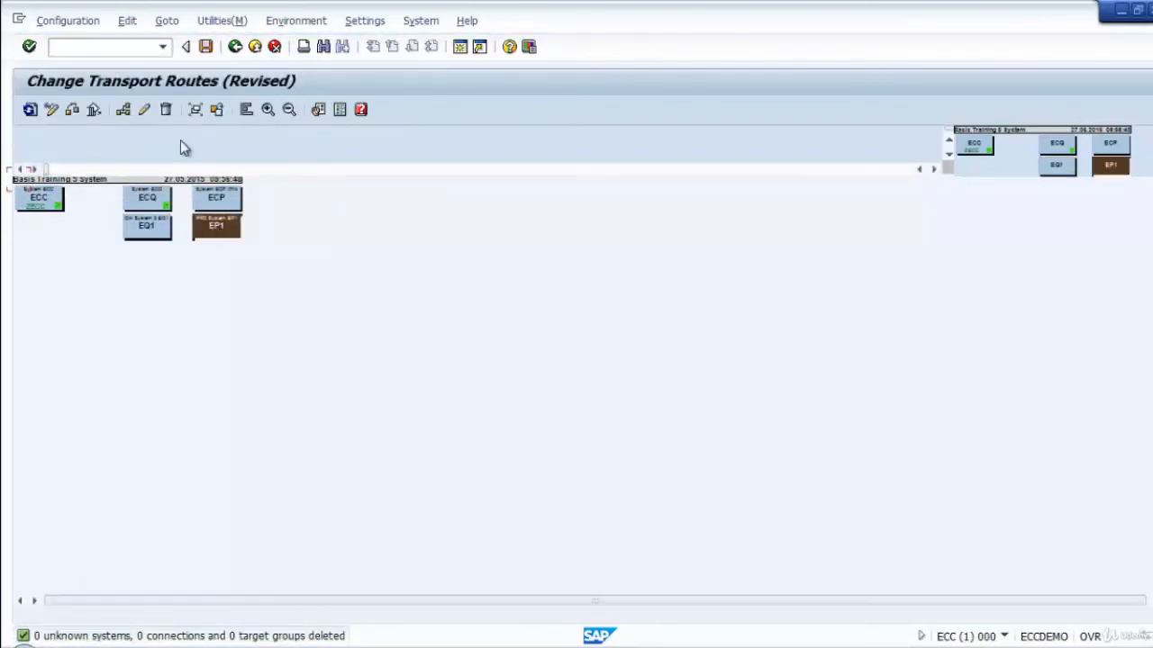
left_click(165, 109)
left_click(16, 188)
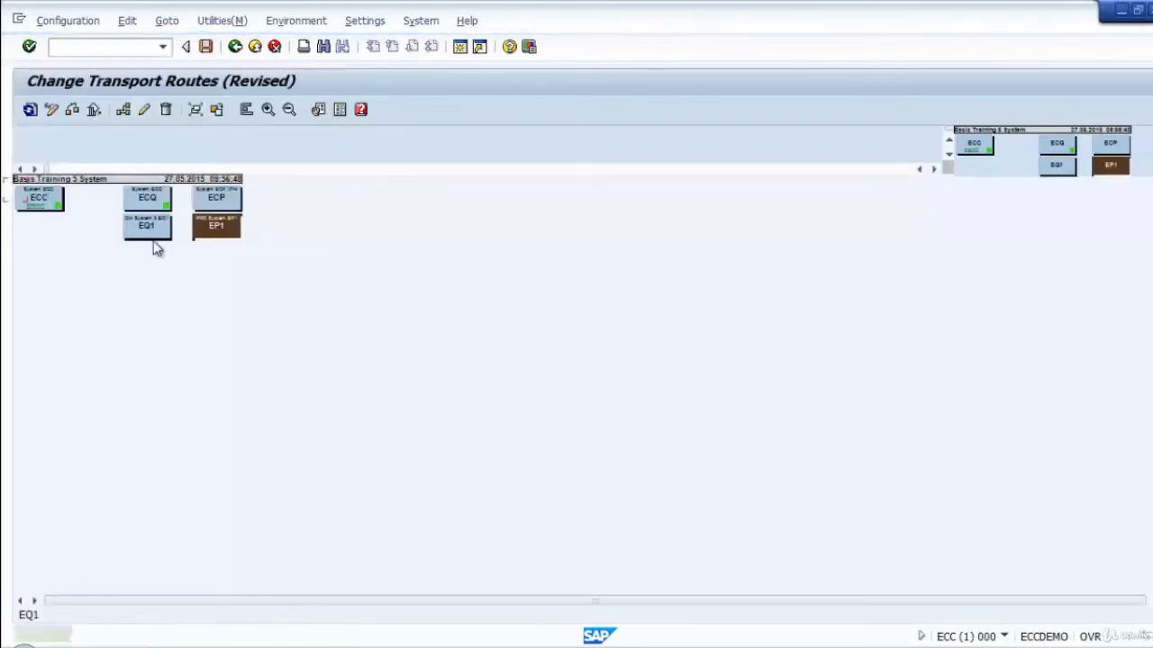
left_click(166, 109)
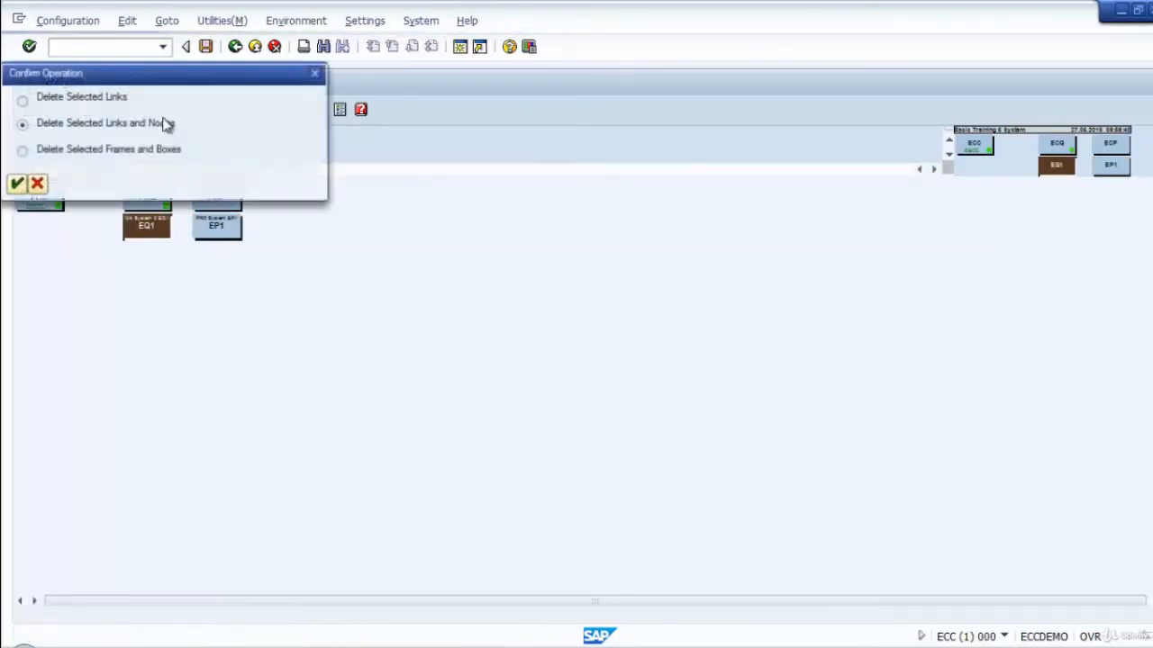
left_click(16, 185)
left_click(44, 200)
left_click(168, 112)
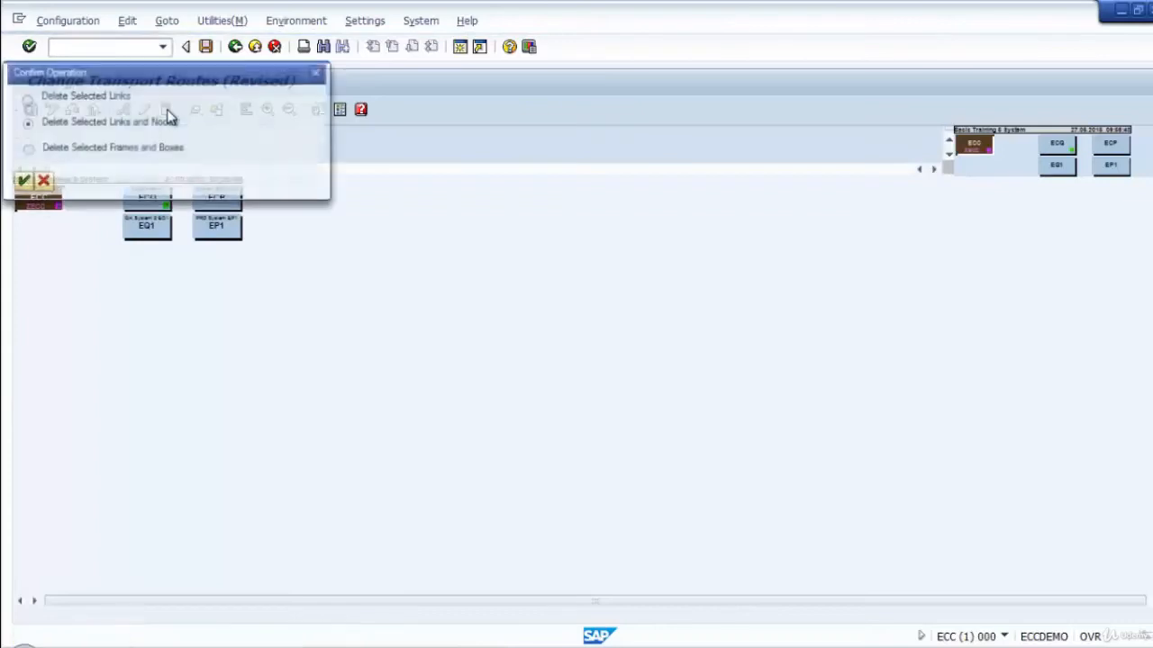
left_click(22, 181)
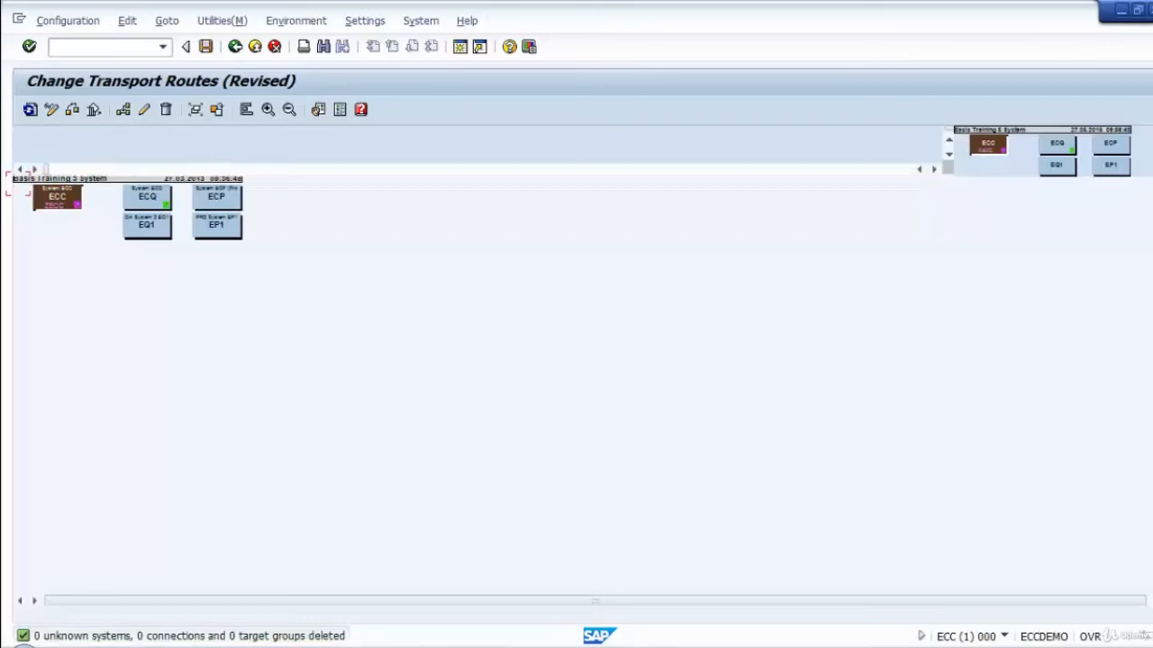
left_click(59, 198)
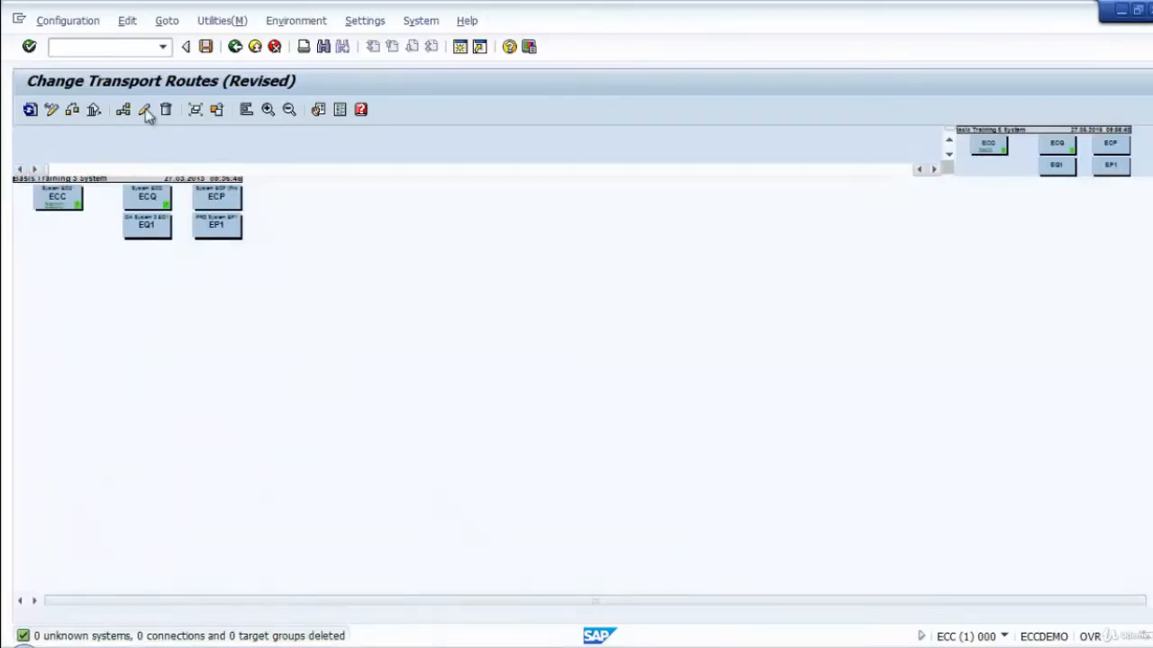
Save the route configuration as "Basis Training 5 System", distribute and activate it across all systems, and leave the route editor.
left_click(208, 52)
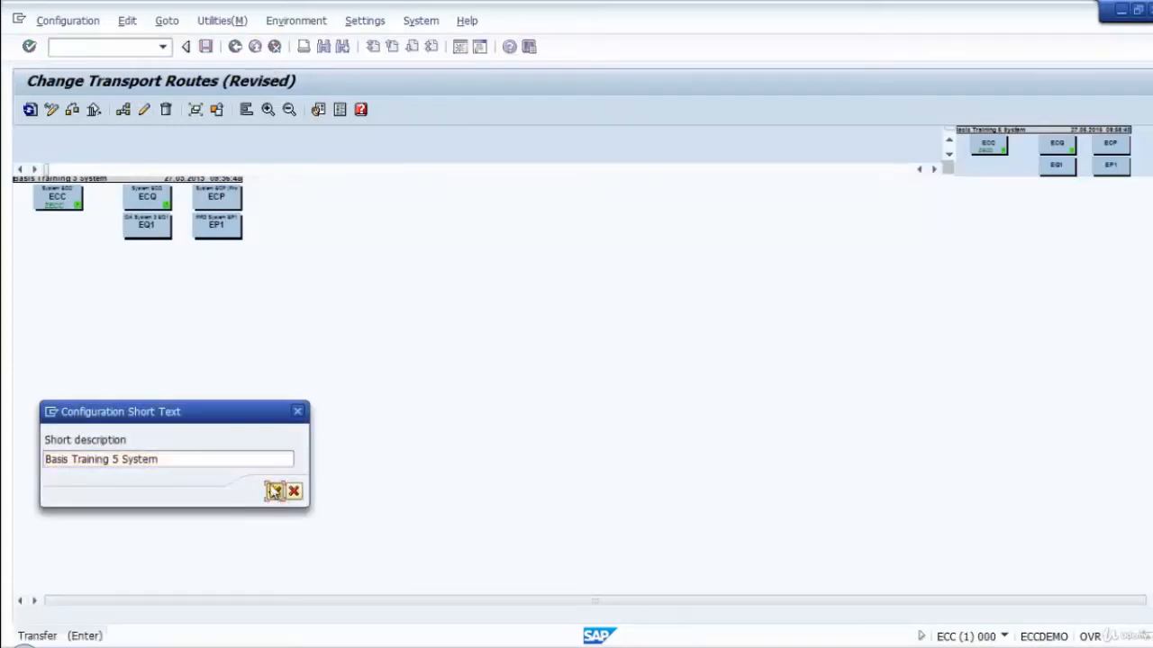
left_click(274, 491)
left_click(252, 345)
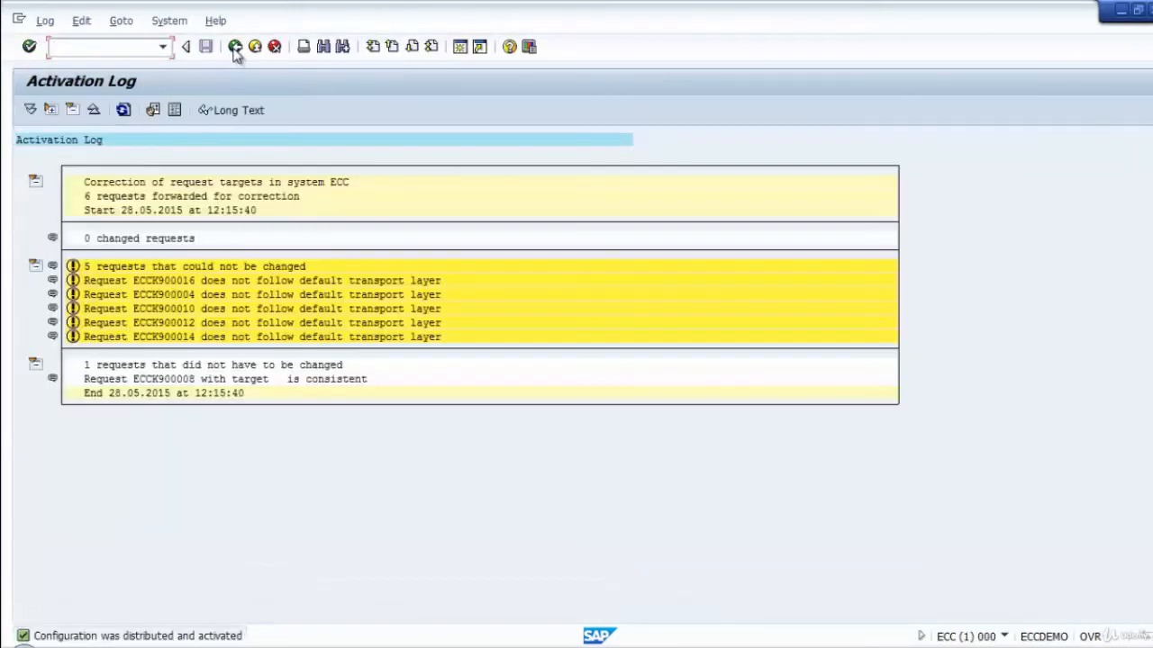
left_click(235, 50)
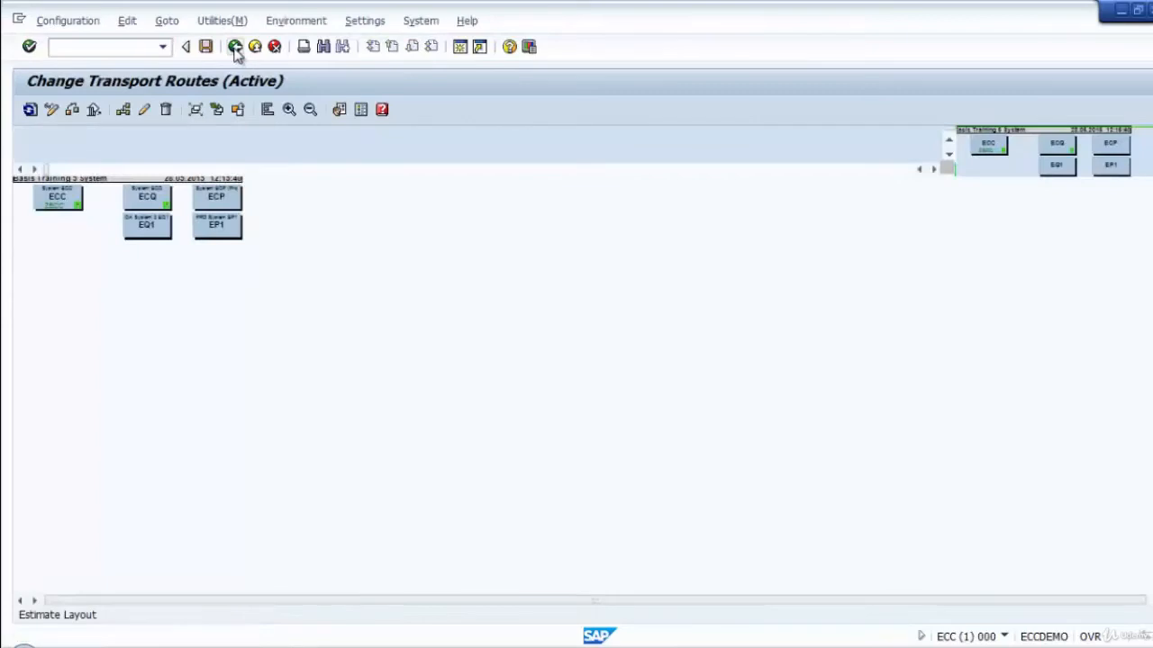
left_click(235, 50)
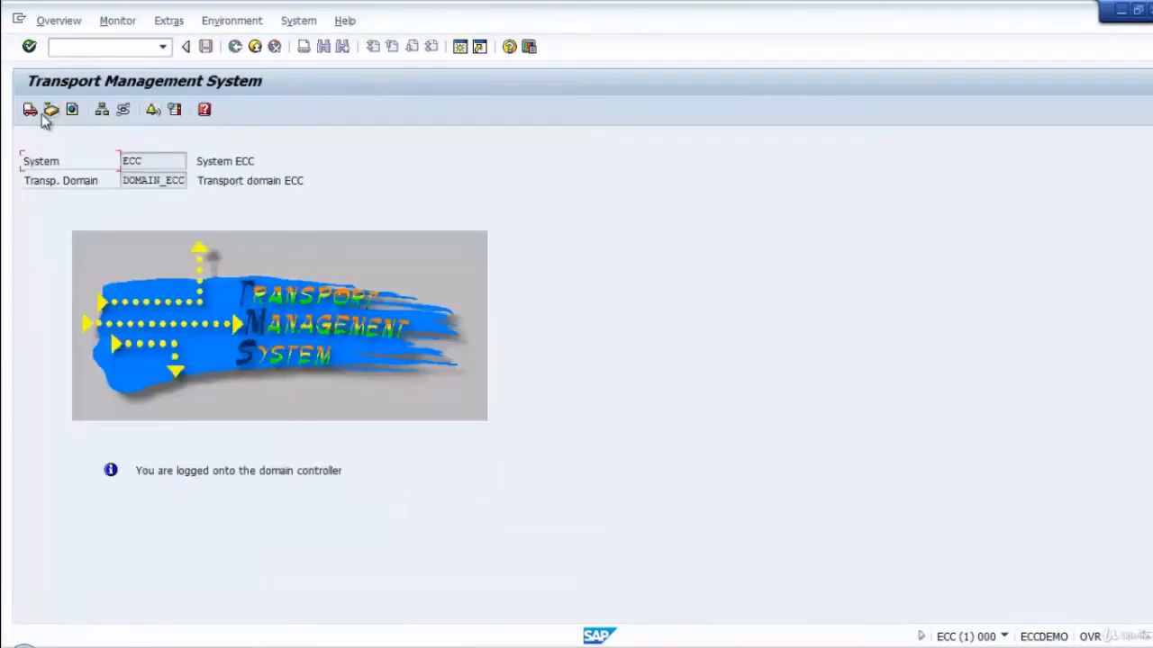
Delete system ECP from the transport domain in the system overview and distribute the configuration change immediately.
left_click(102, 110)
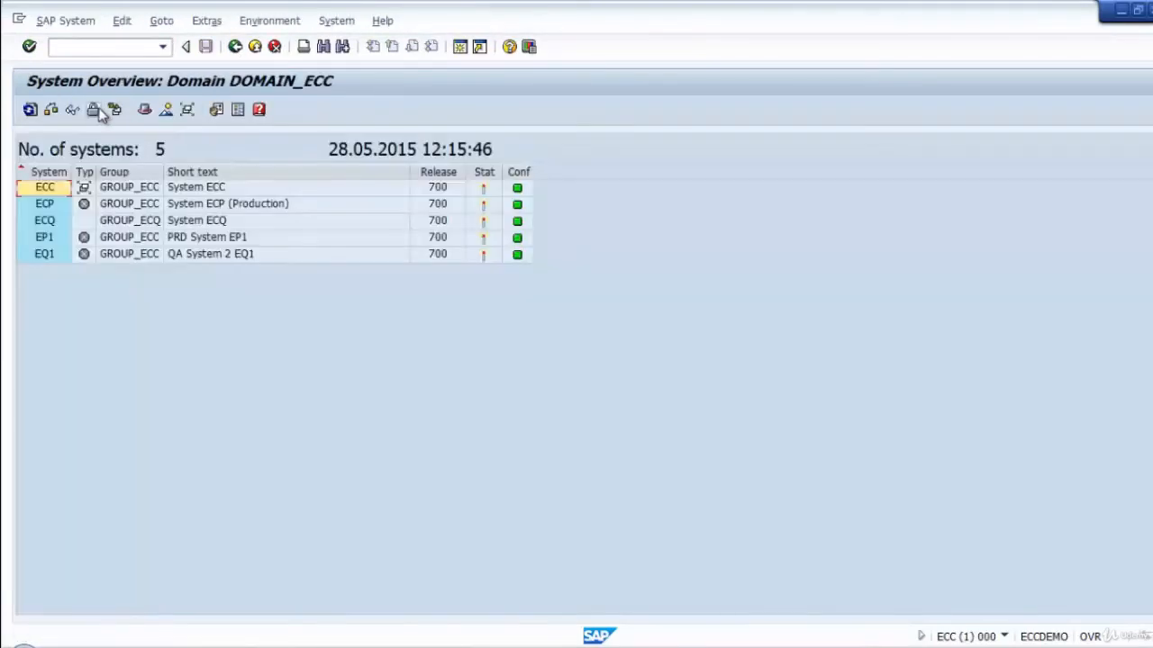
left_click(110, 207)
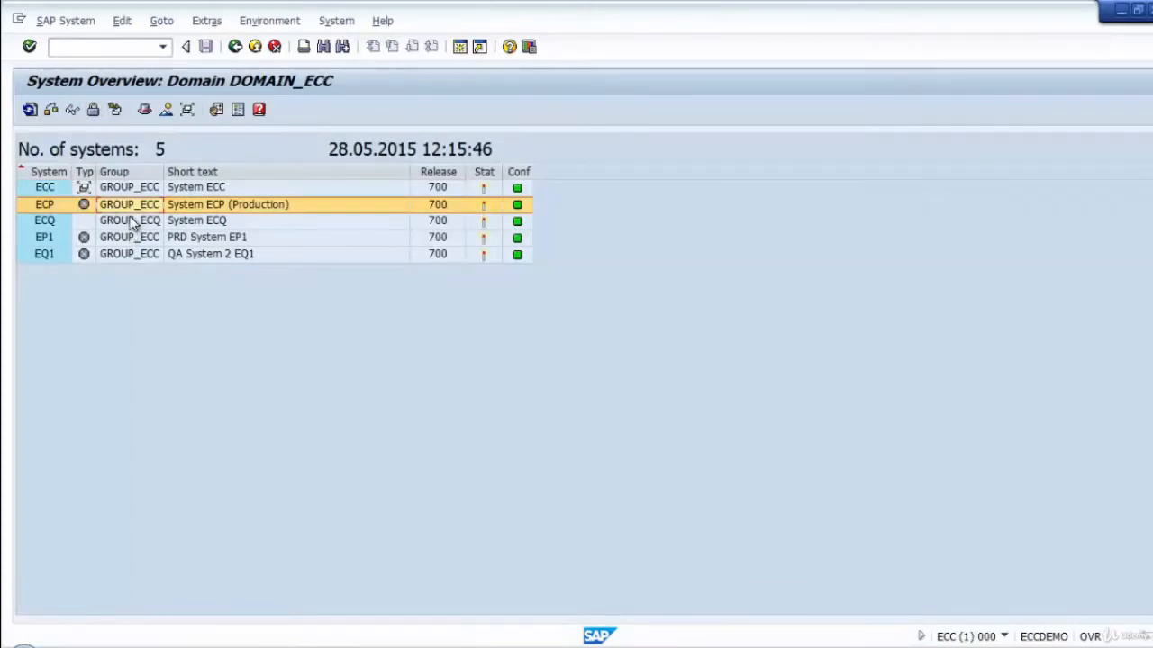
left_click(183, 188)
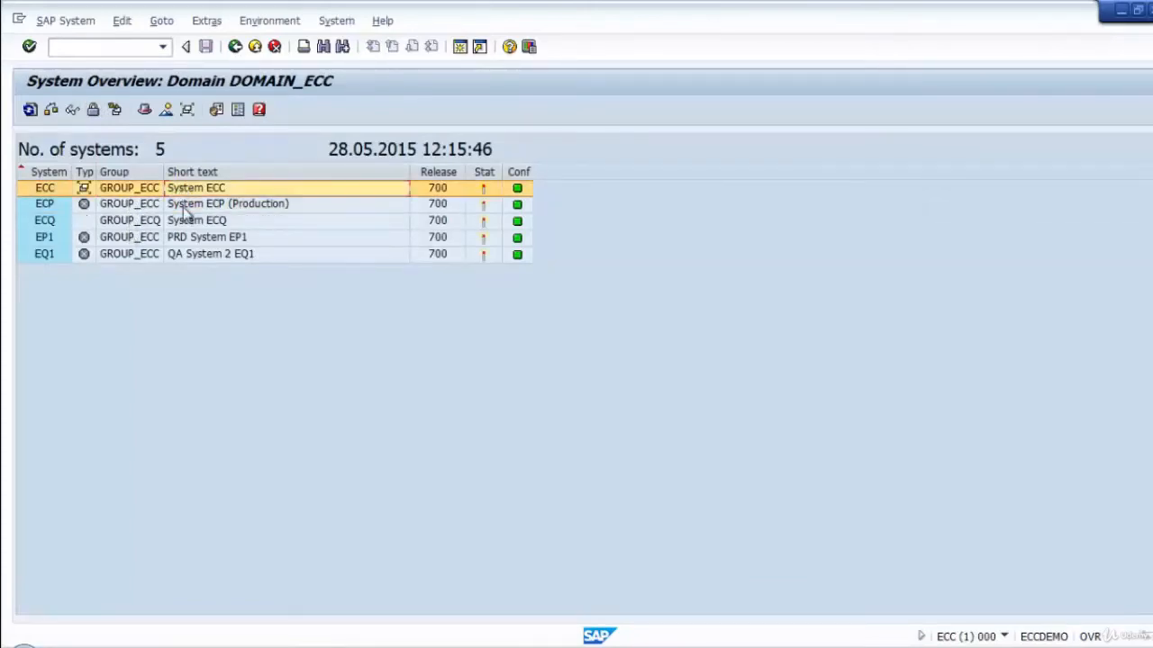
left_click(182, 207)
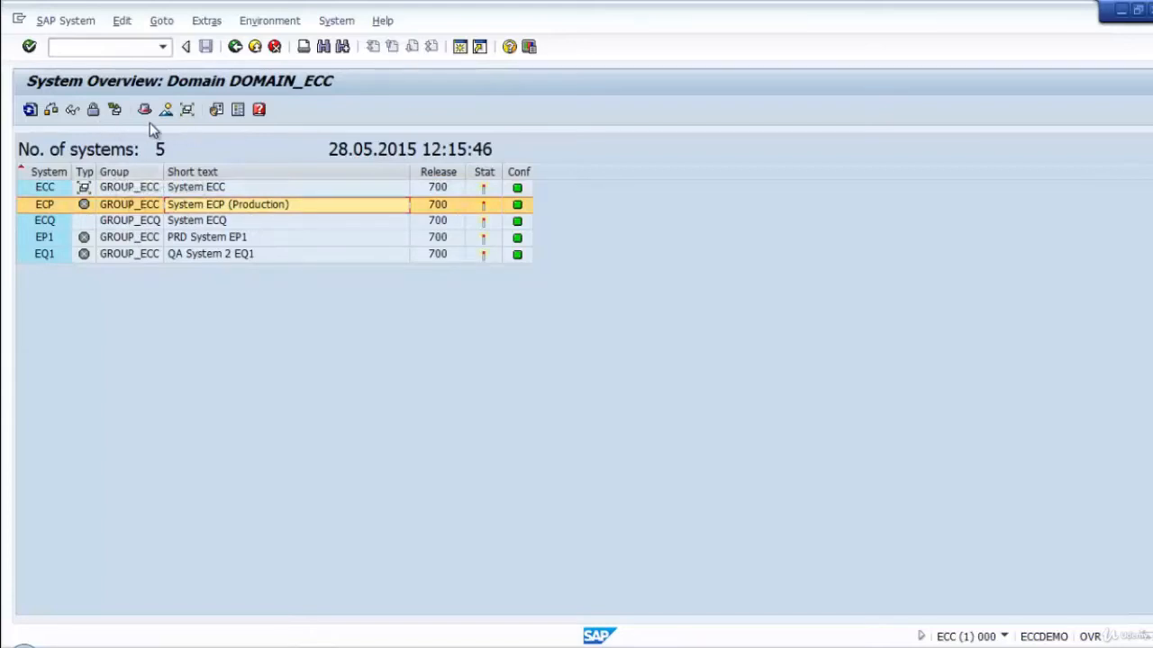
left_click(85, 23)
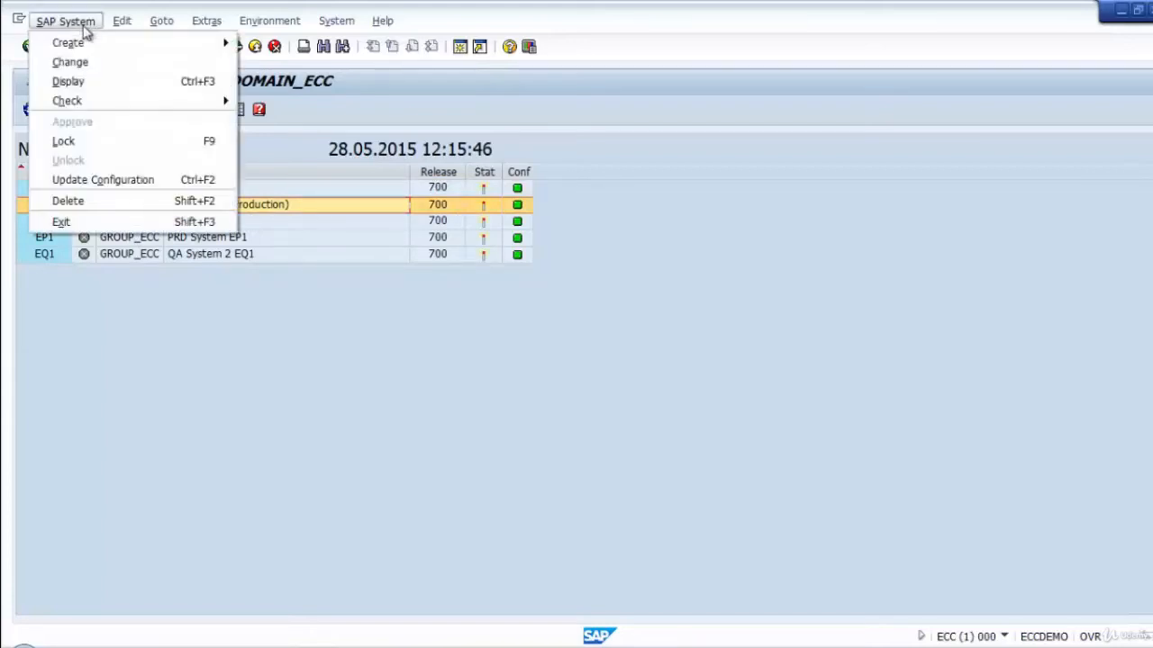
mouse_move(115, 21)
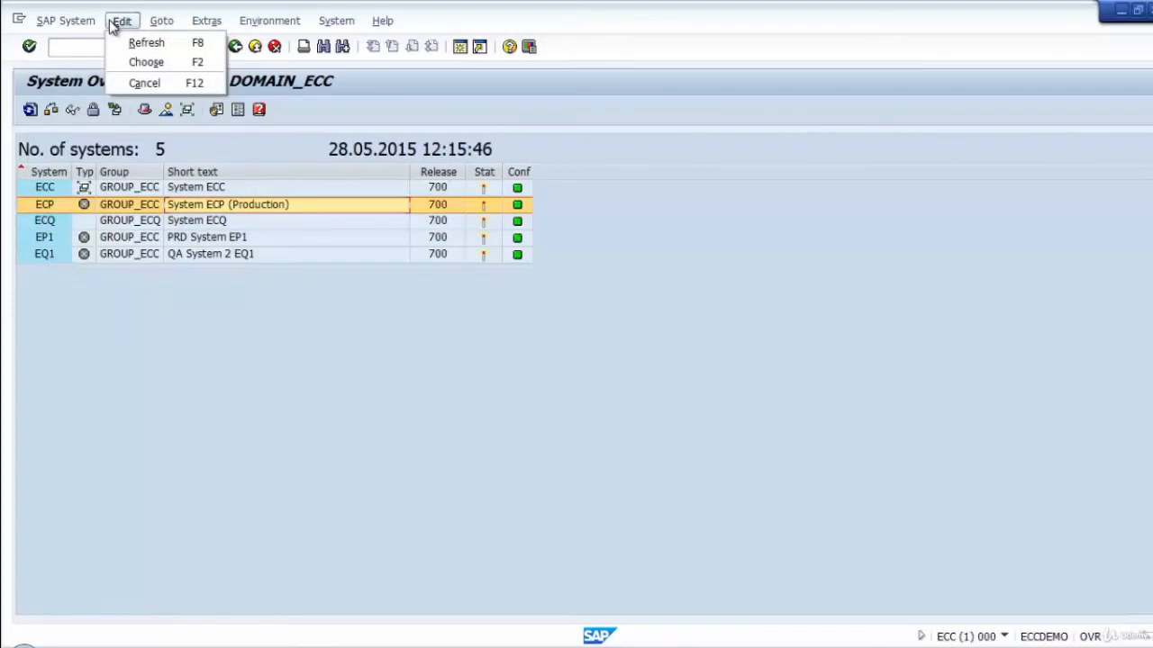
mouse_move(205, 19)
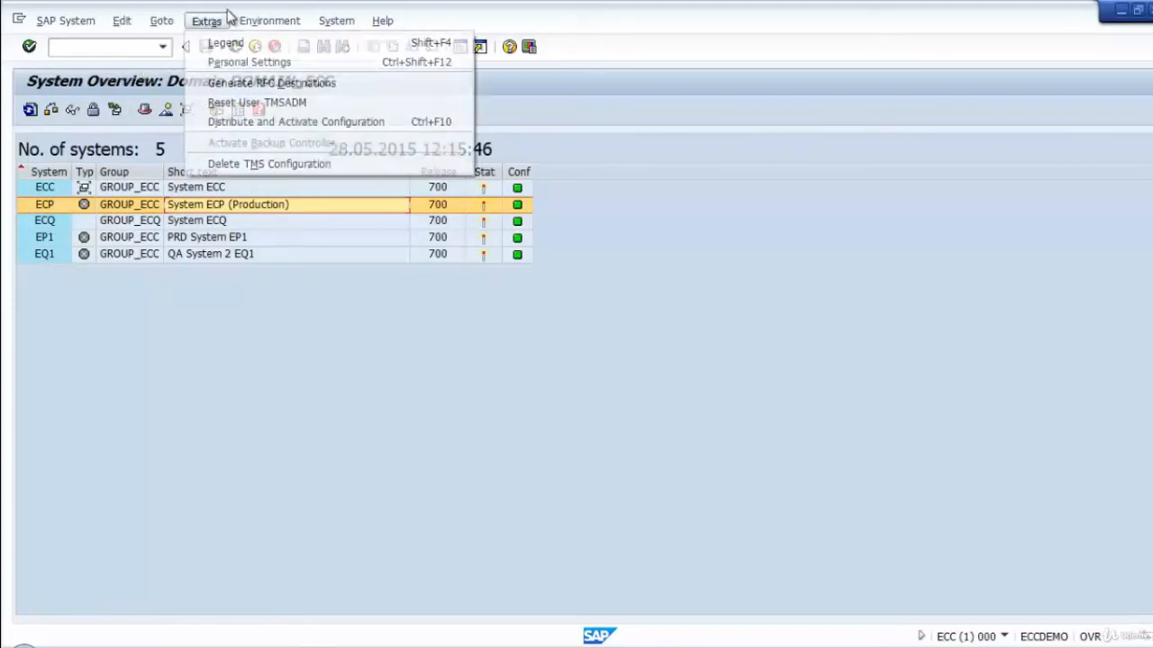
mouse_move(41, 26)
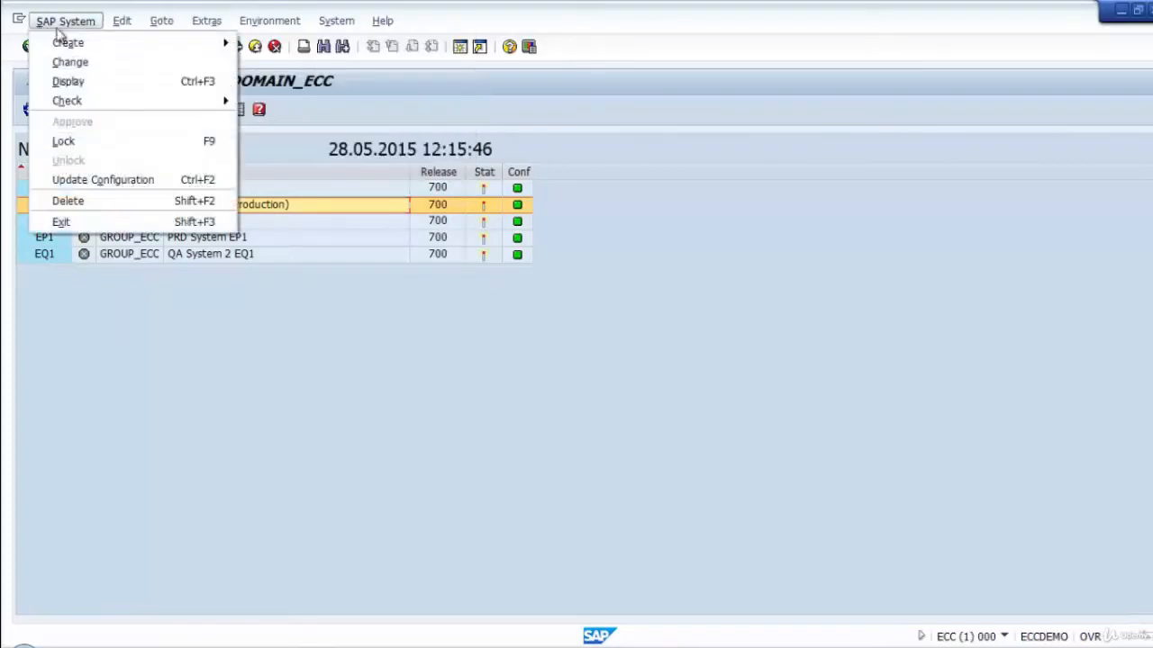
left_click(123, 209)
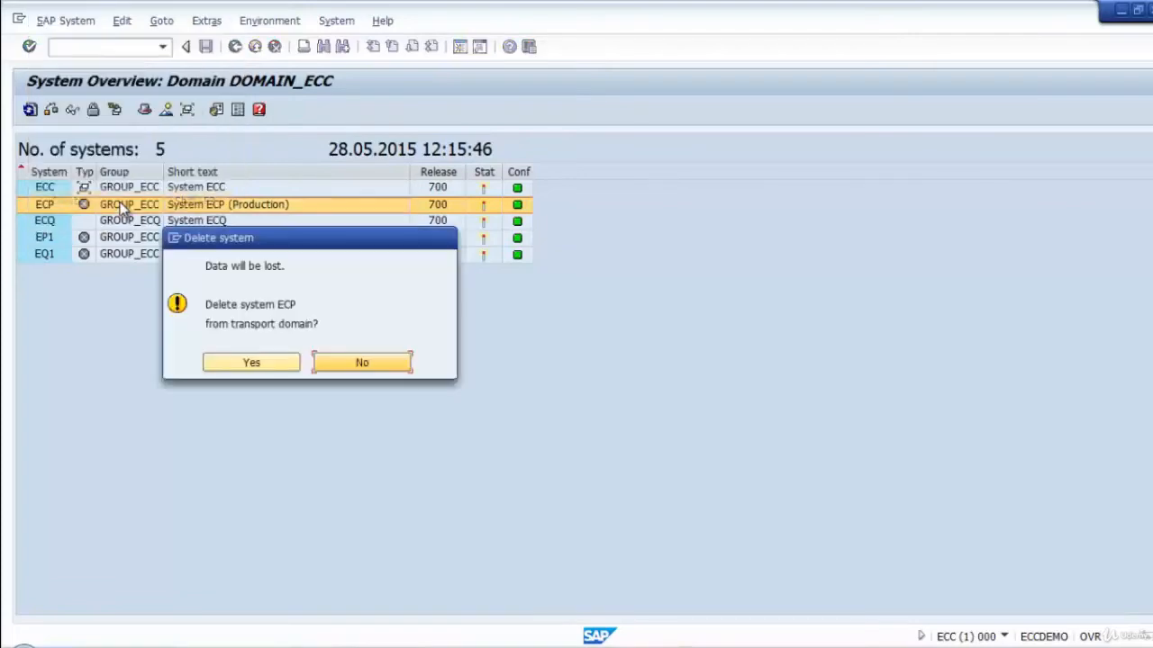
left_click(253, 362)
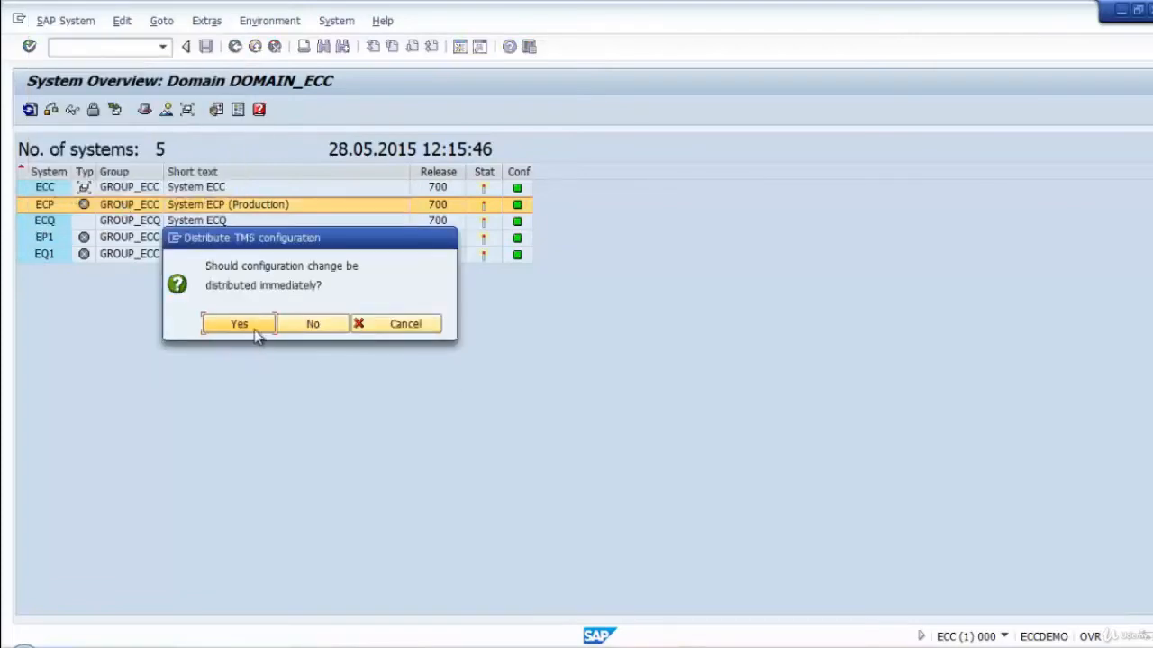
left_click(238, 324)
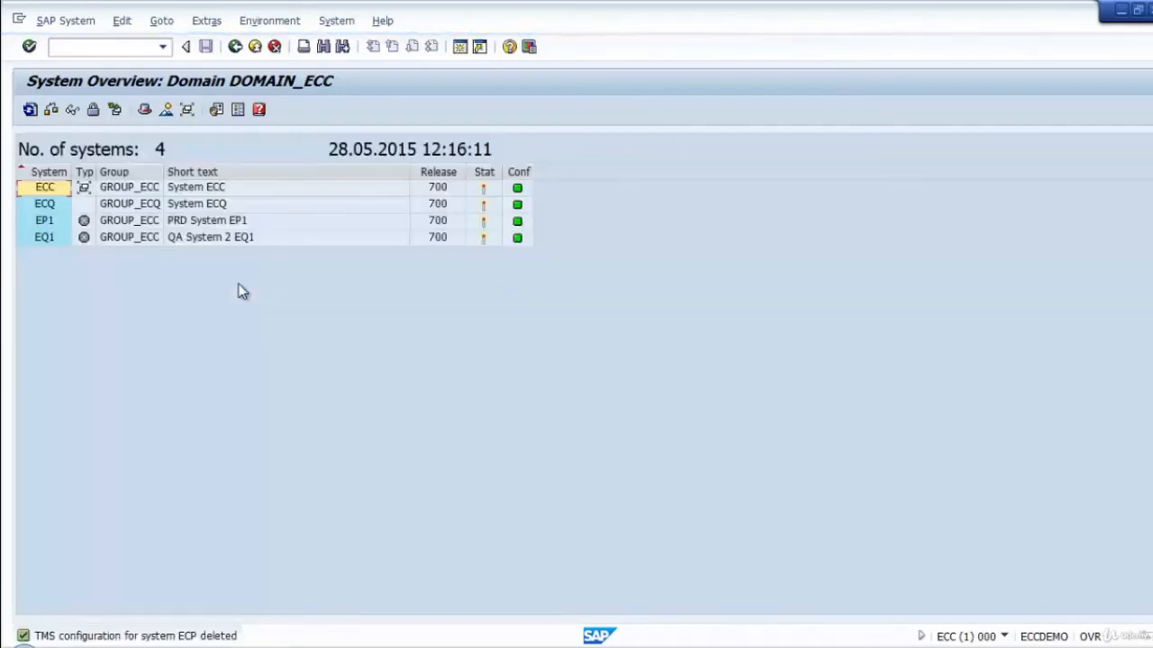
Delete system EP1 from the transport domain and distribute the configuration change immediately.
left_click(42, 225)
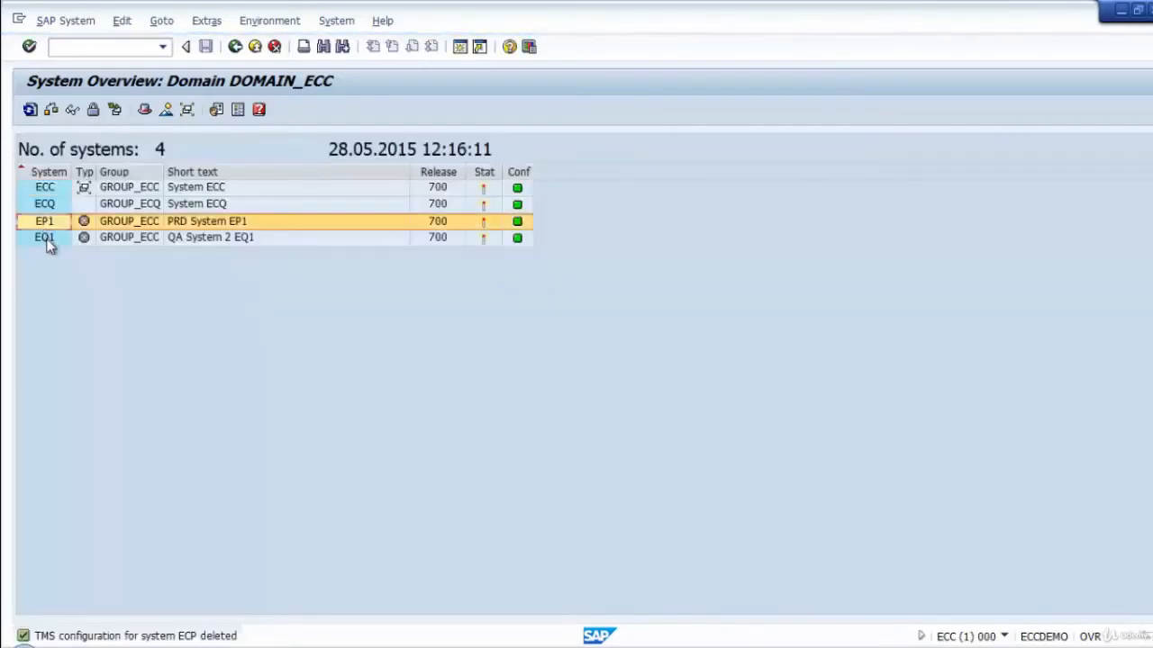
left_click(59, 20)
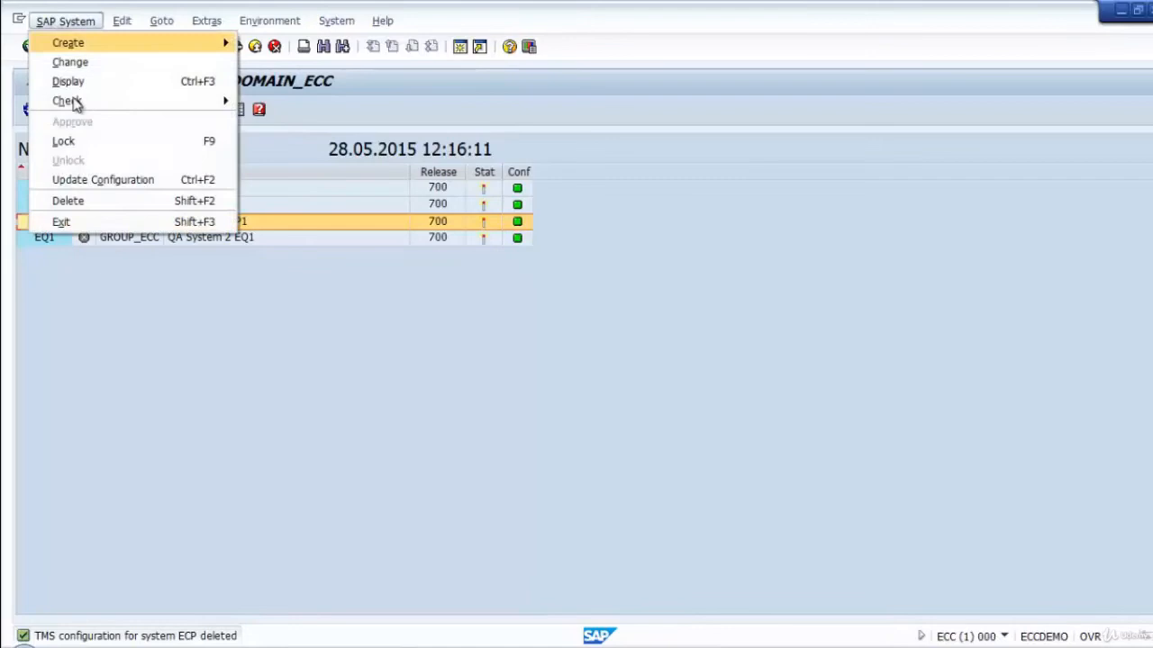
left_click(90, 200)
left_click(274, 362)
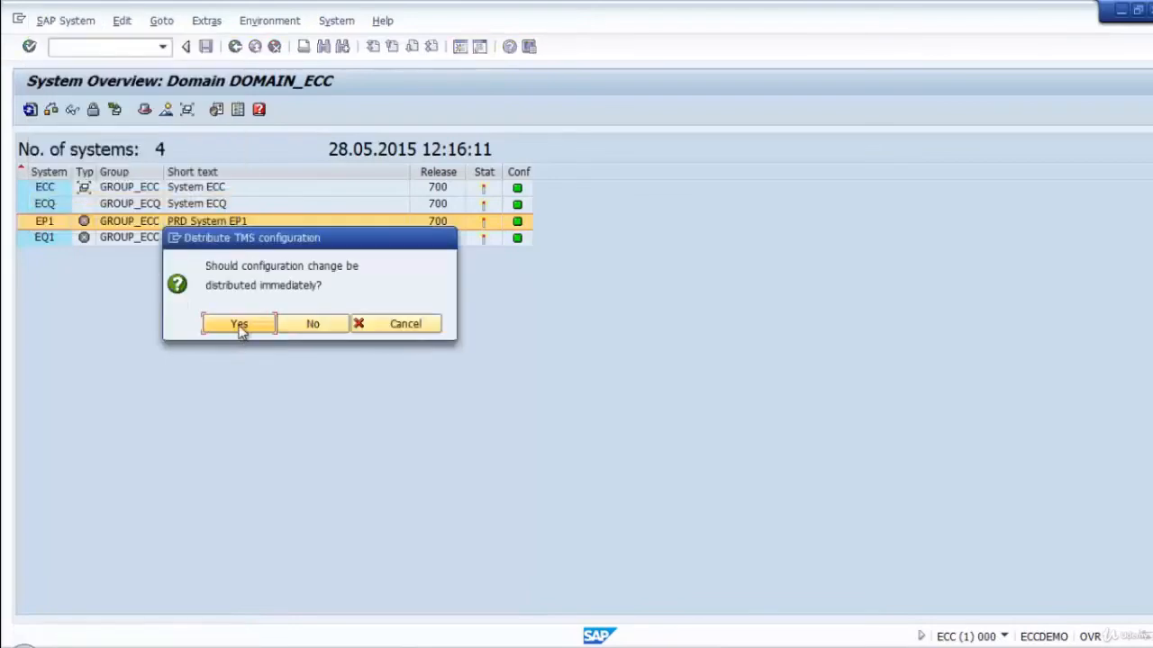
left_click(196, 323)
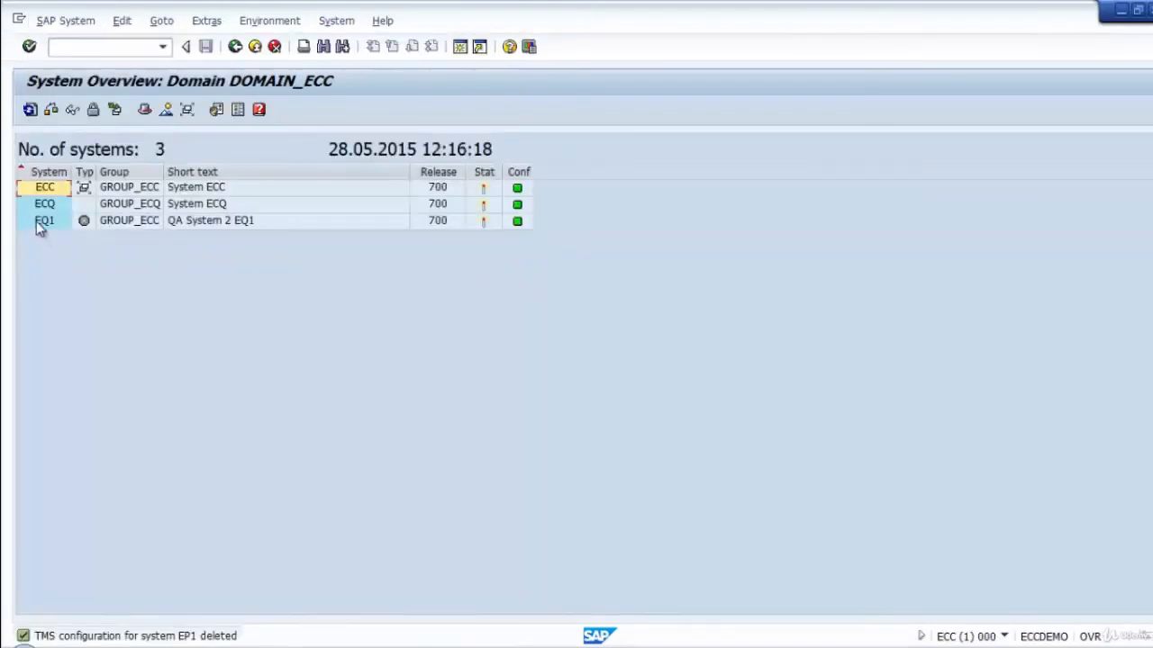
Delete system EQ1 from the transport domain and distribute the configuration change immediately.
left_click(36, 220)
left_click(64, 20)
left_click(77, 201)
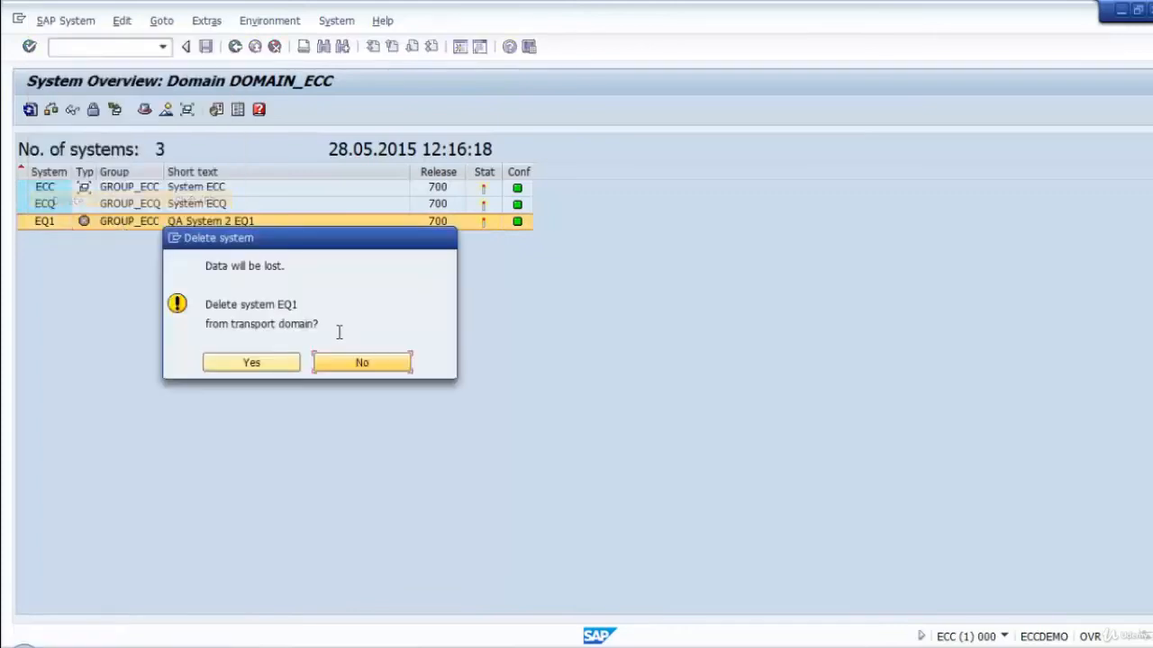
left_click(252, 364)
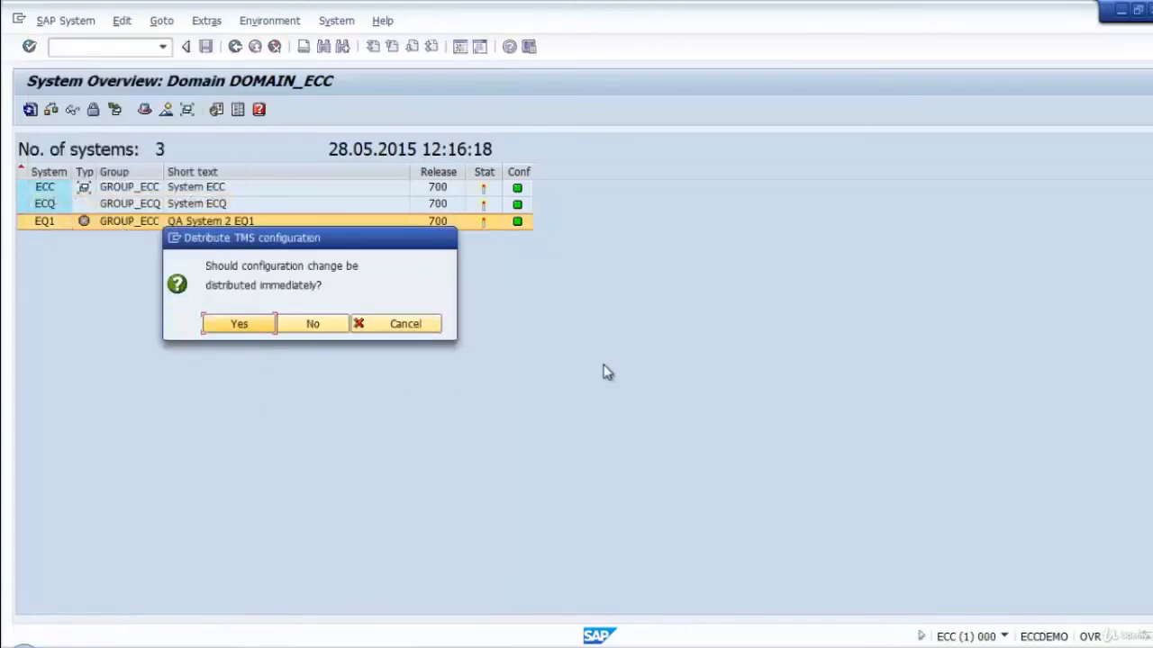
left_click(262, 328)
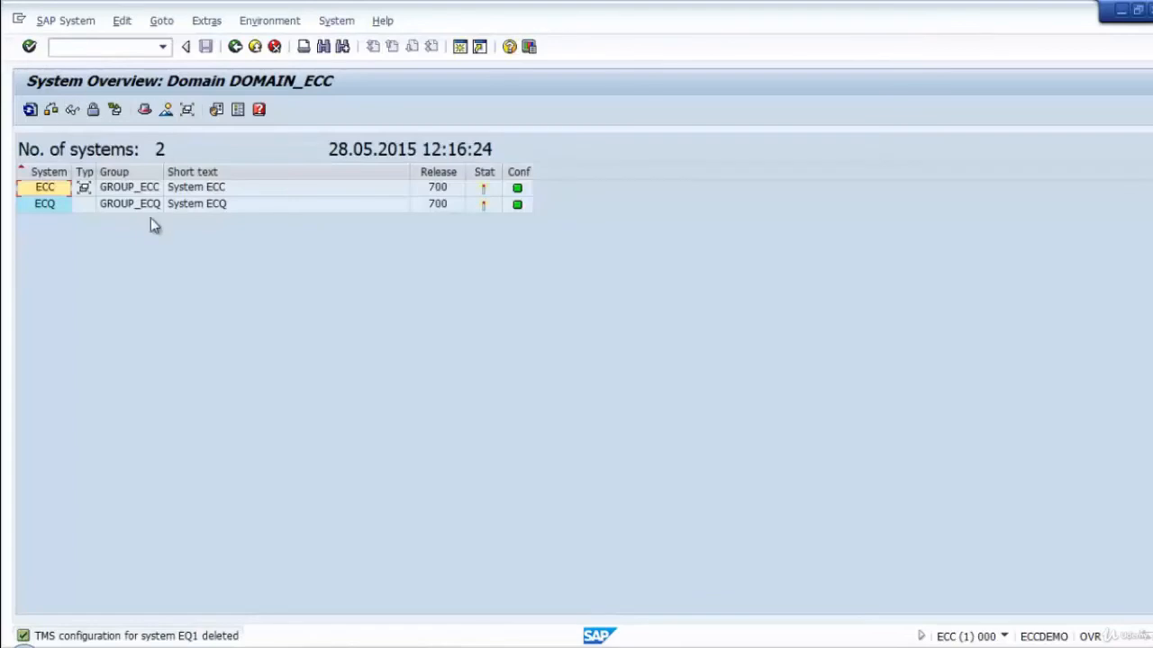
Check the remaining systems in the transport routes display and return to the Transport Management System start screen.
left_click(254, 46)
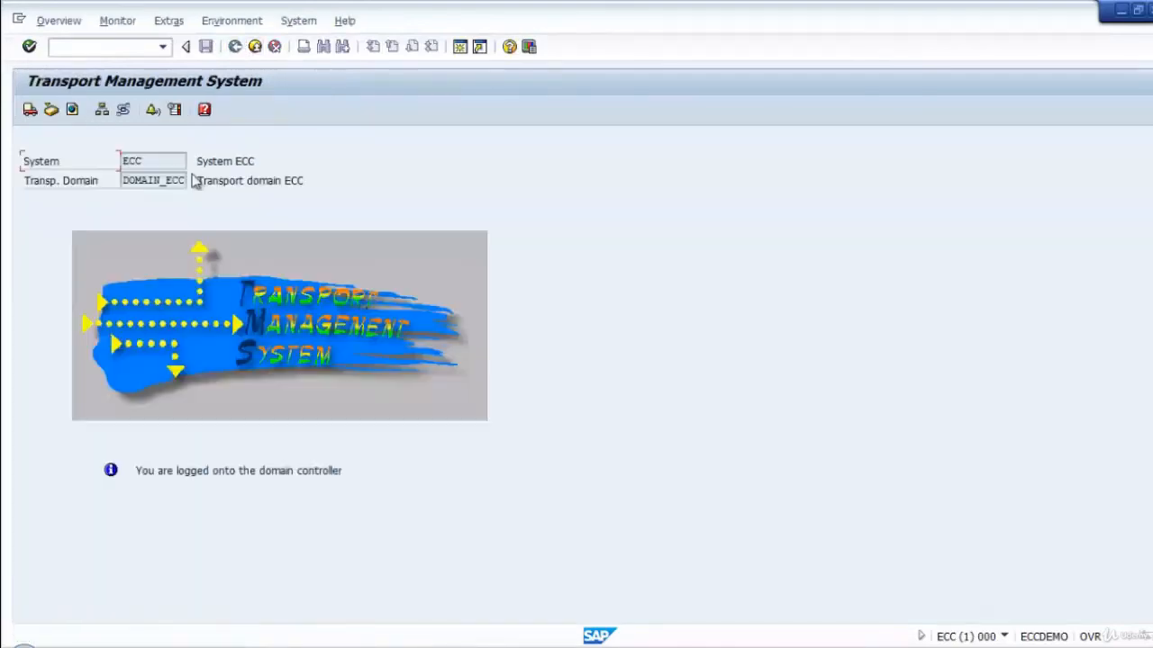
left_click(123, 111)
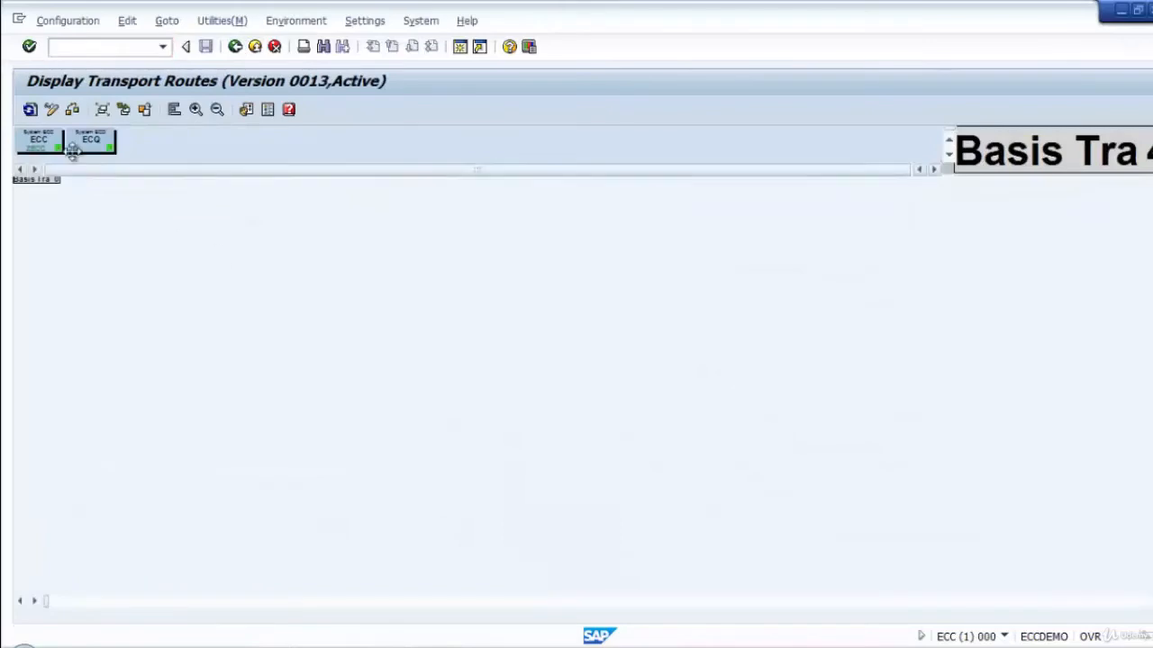
left_click(235, 48)
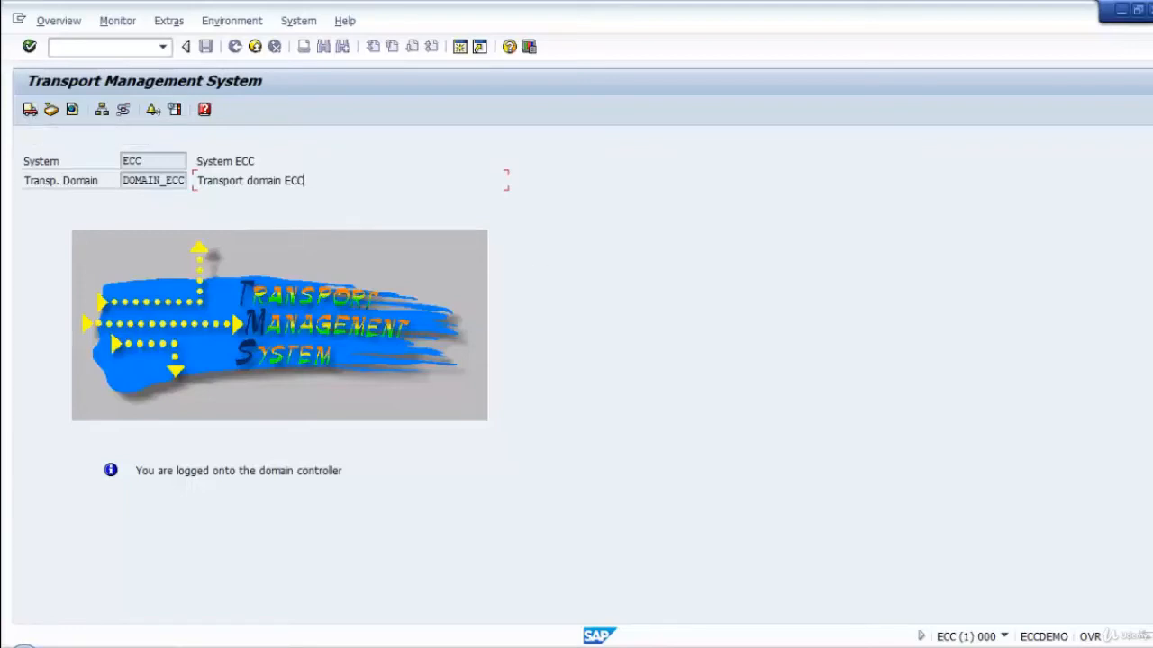
key("alt+Tab")
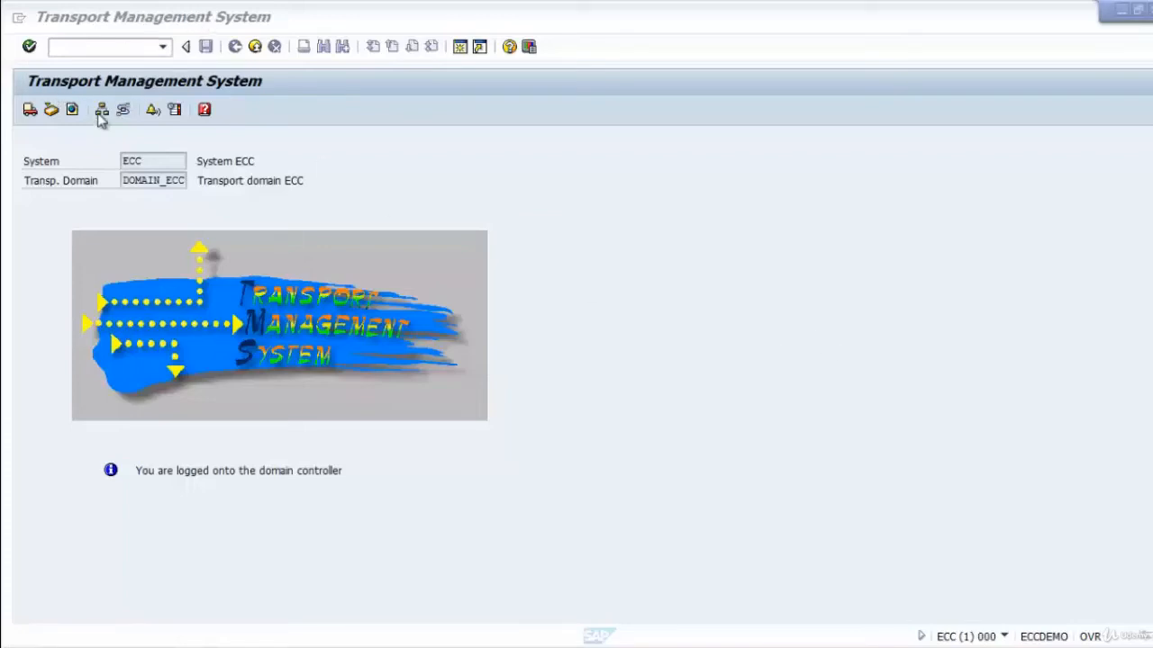
Open the TMS configuration of system ECC for changing from the system overview.
left_click(56, 20)
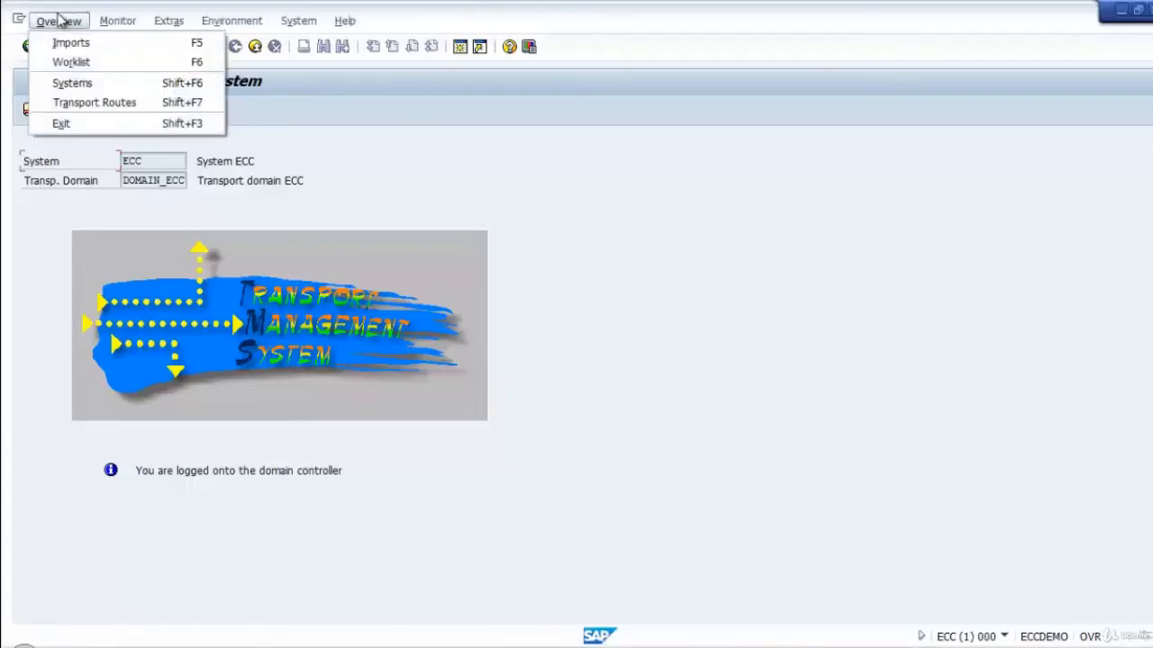
left_click(74, 83)
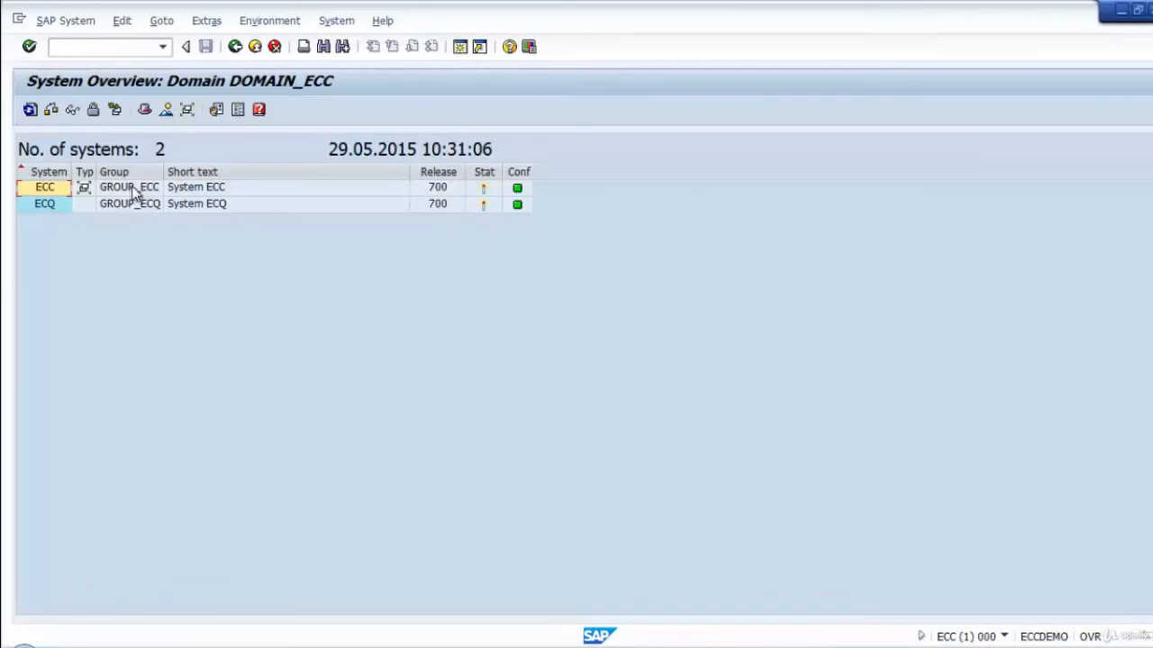
left_click(132, 192)
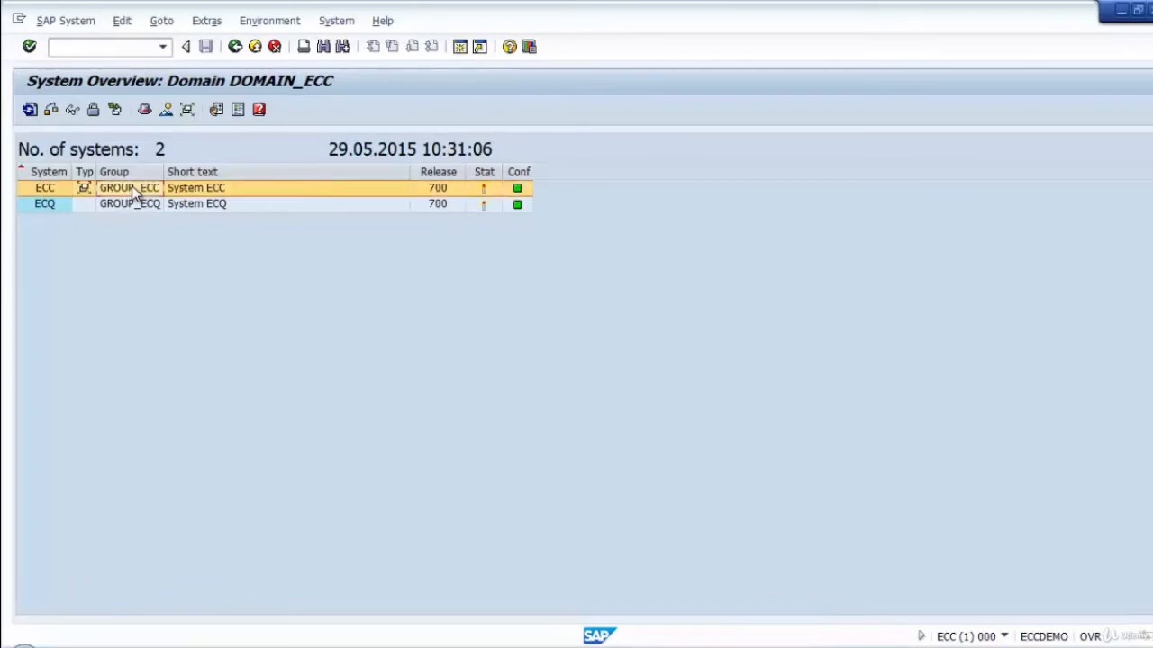
left_click(48, 21)
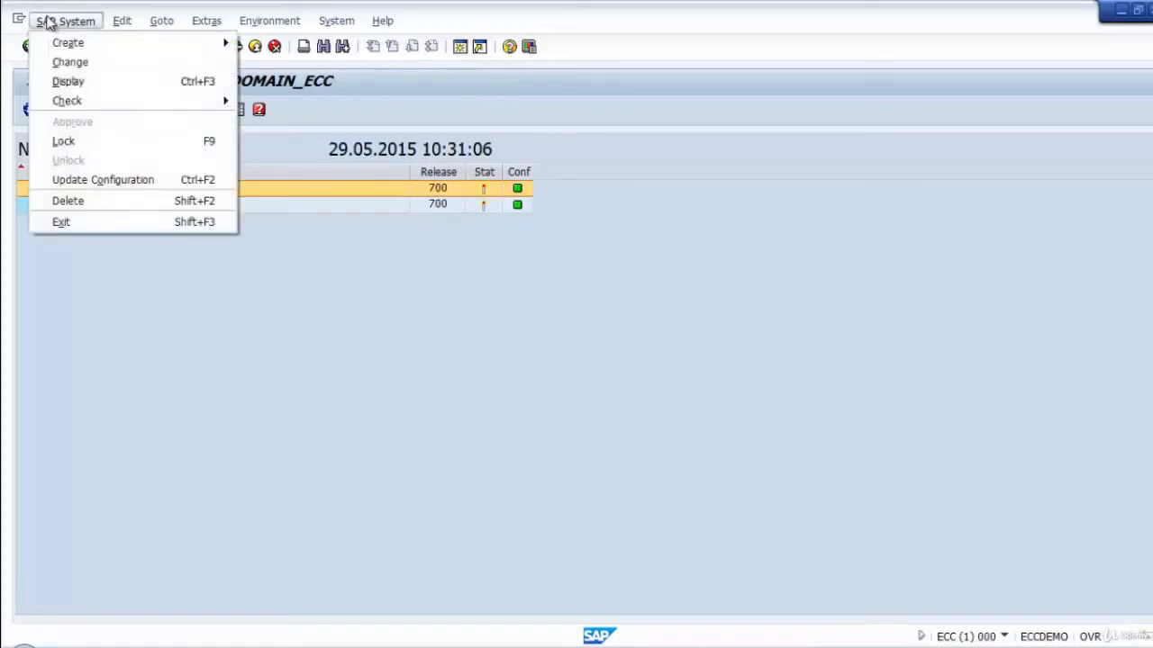
left_click(113, 64)
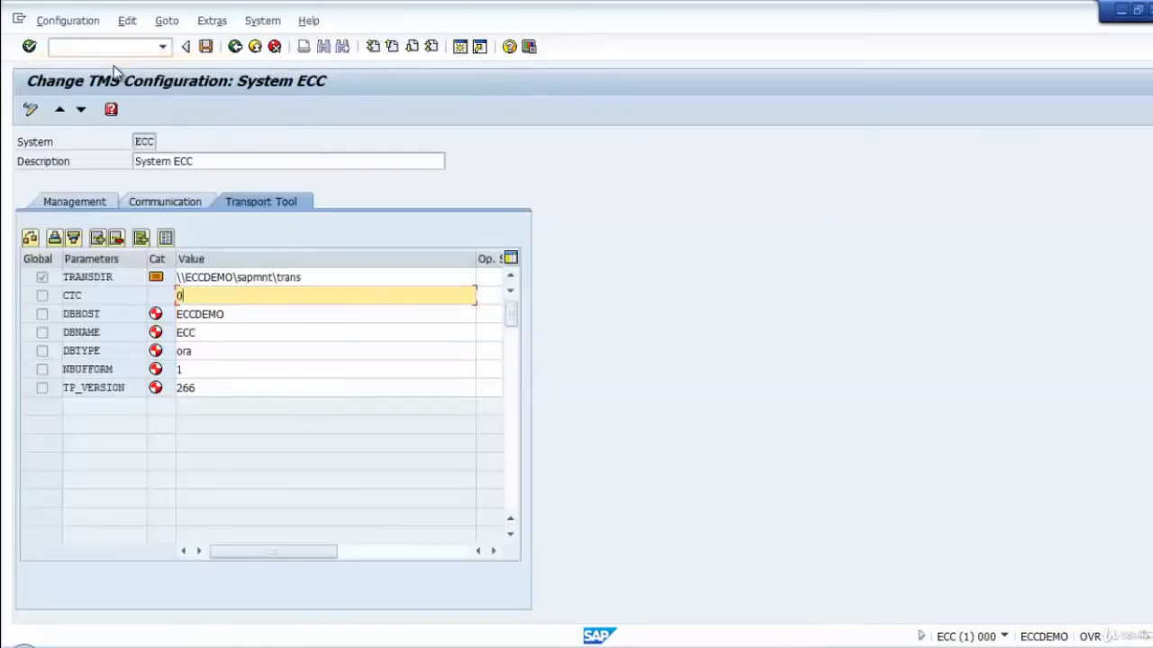
Review the management and communication settings in the TMS configuration of system ECC.
left_click(78, 203)
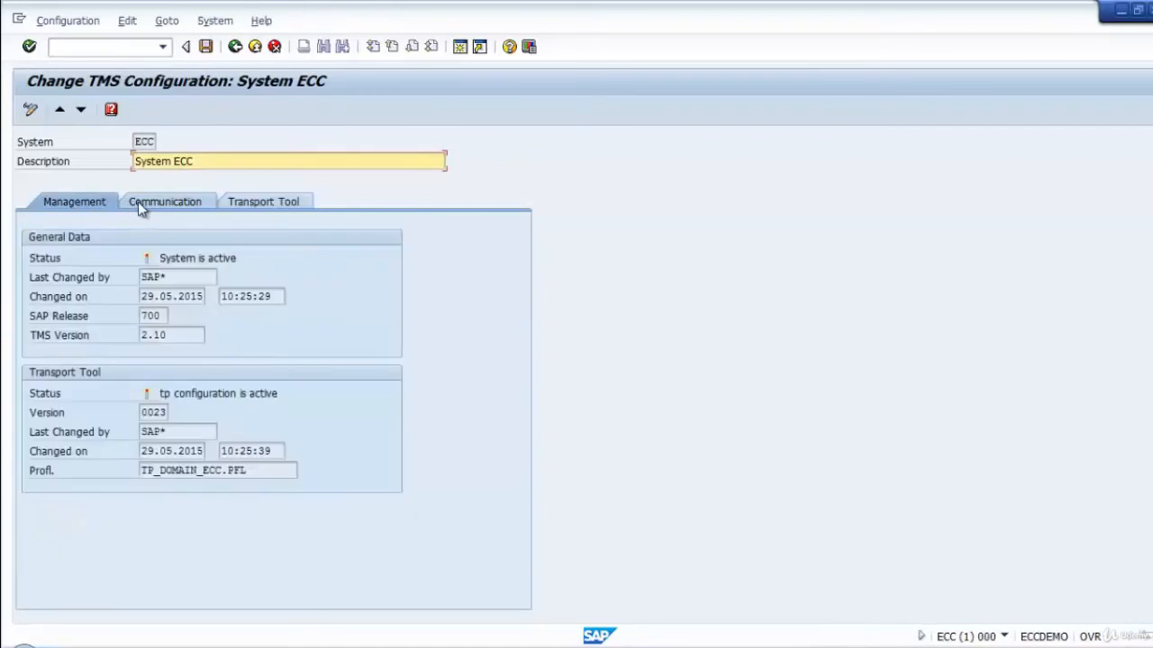
left_click(176, 204)
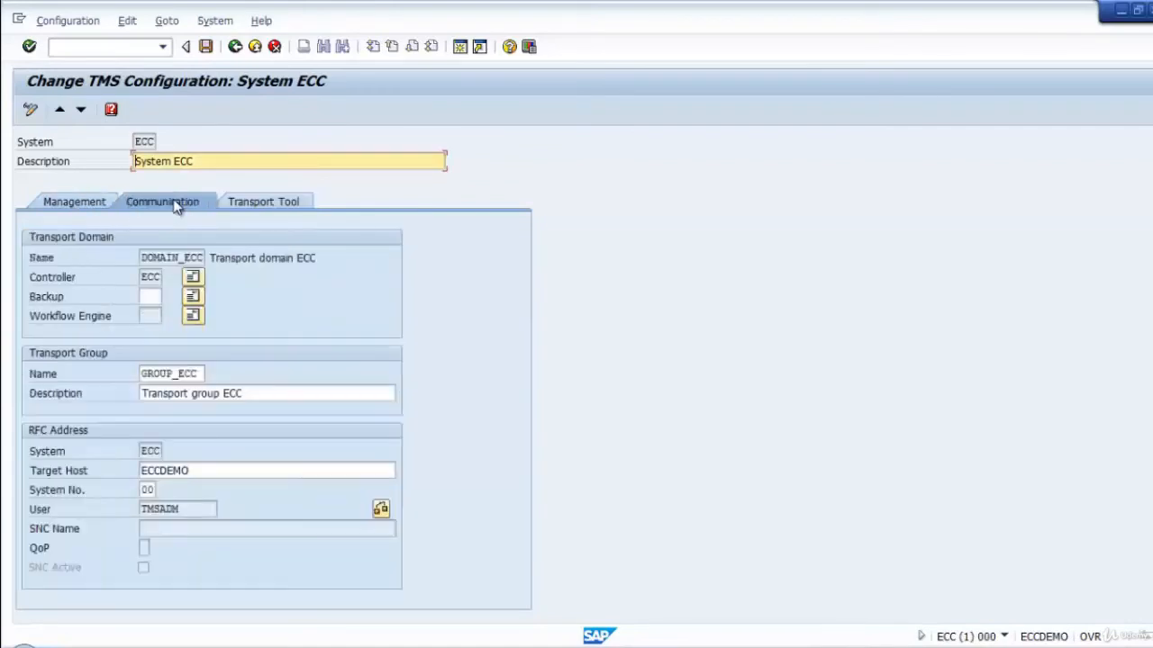
left_click(259, 204)
left_click(99, 206)
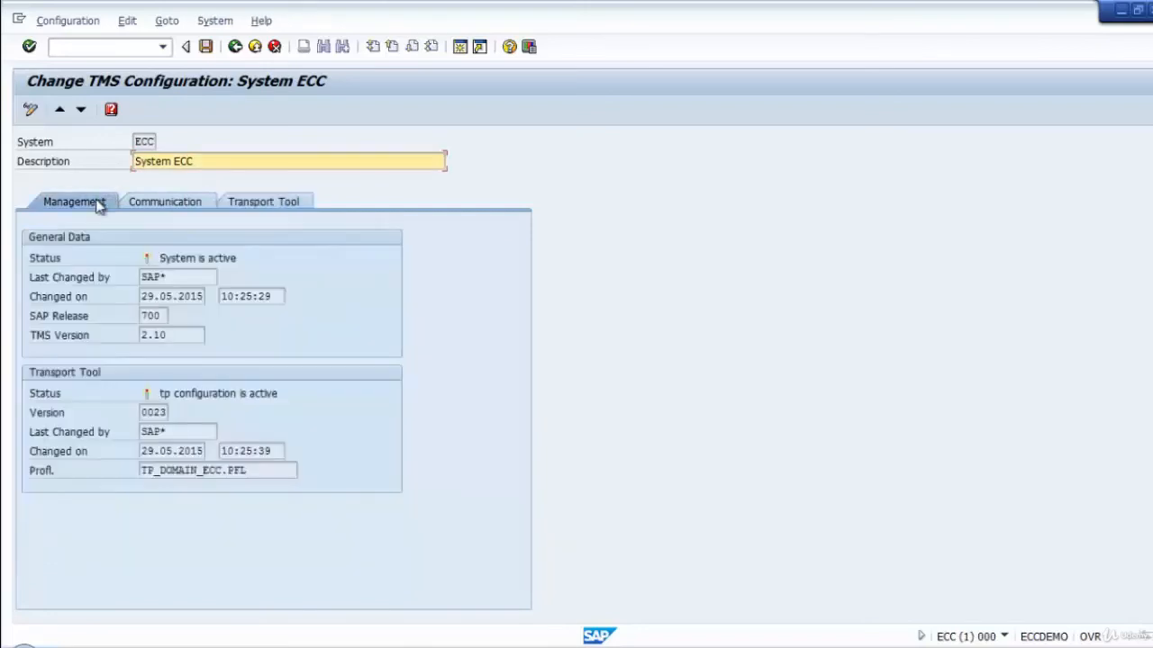
left_click(148, 205)
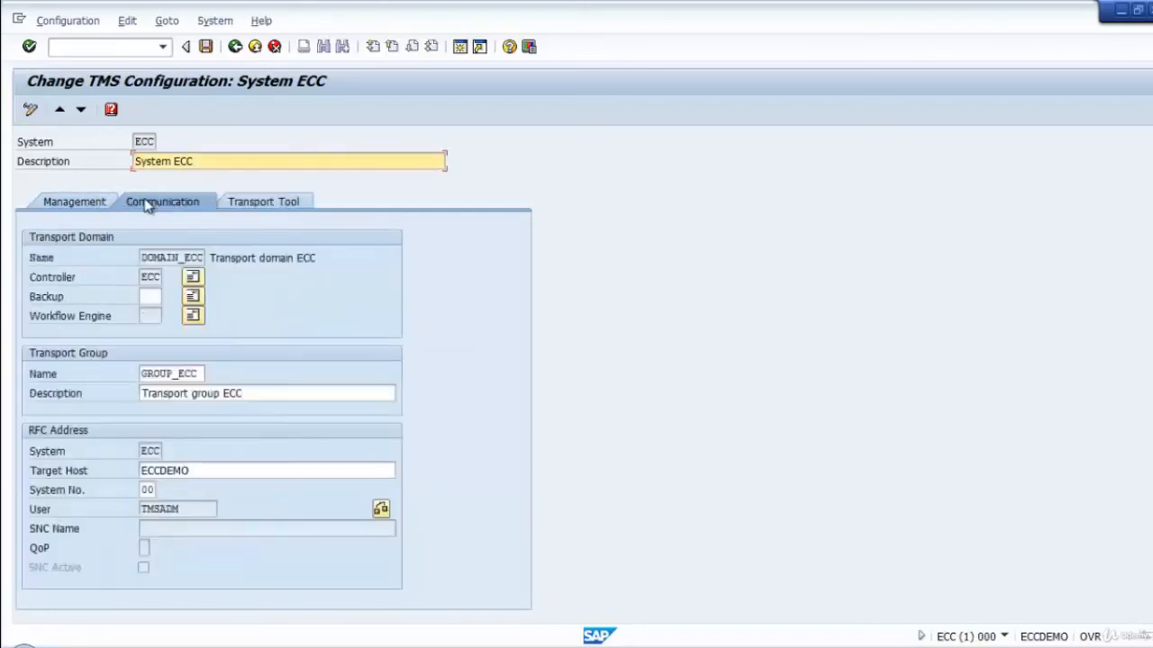
left_click(61, 202)
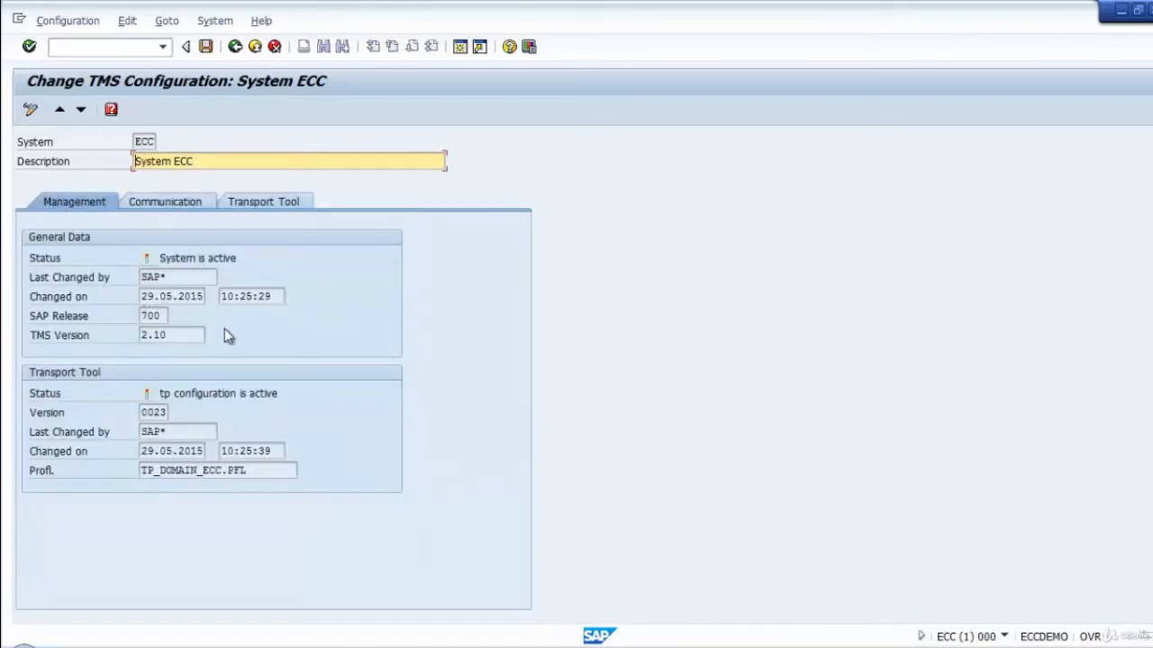
left_click(176, 201)
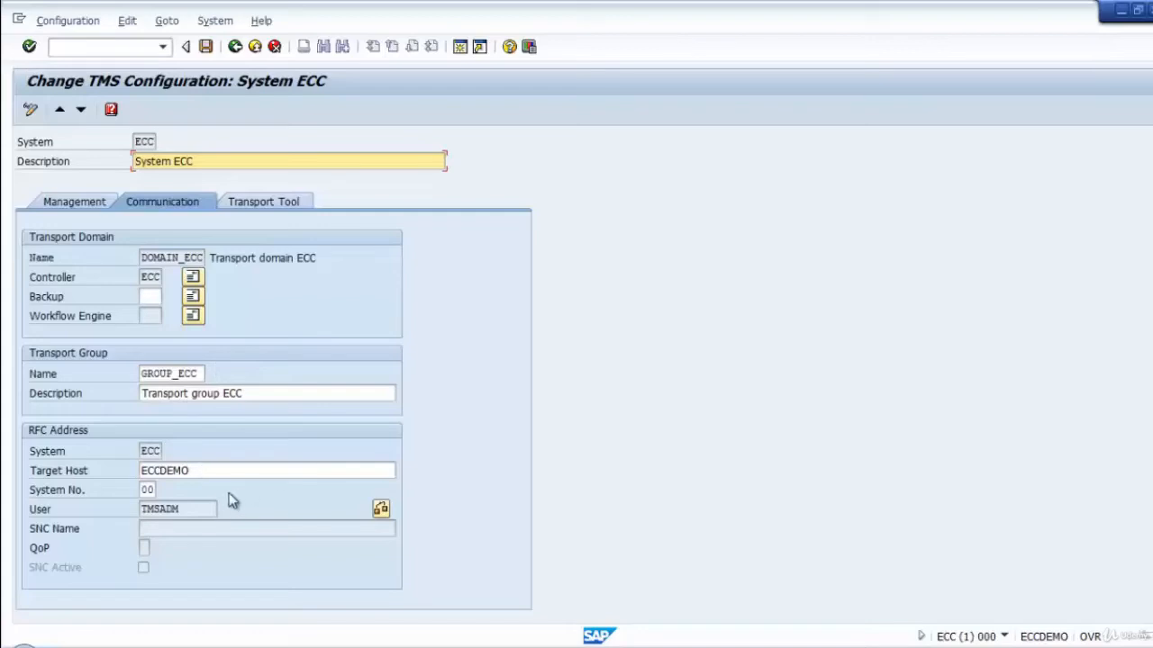
Set ECC's transport tool parameter CTC to 1, save and distribute the change immediately, and return to the system overview.
left_click(276, 204)
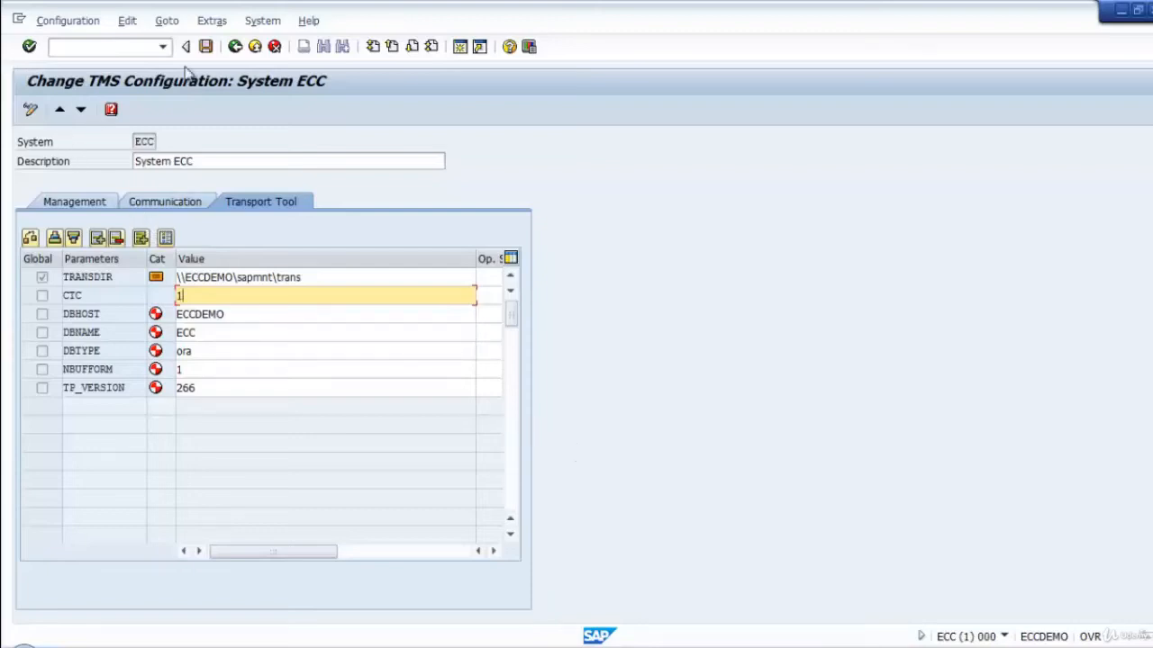
left_click(206, 47)
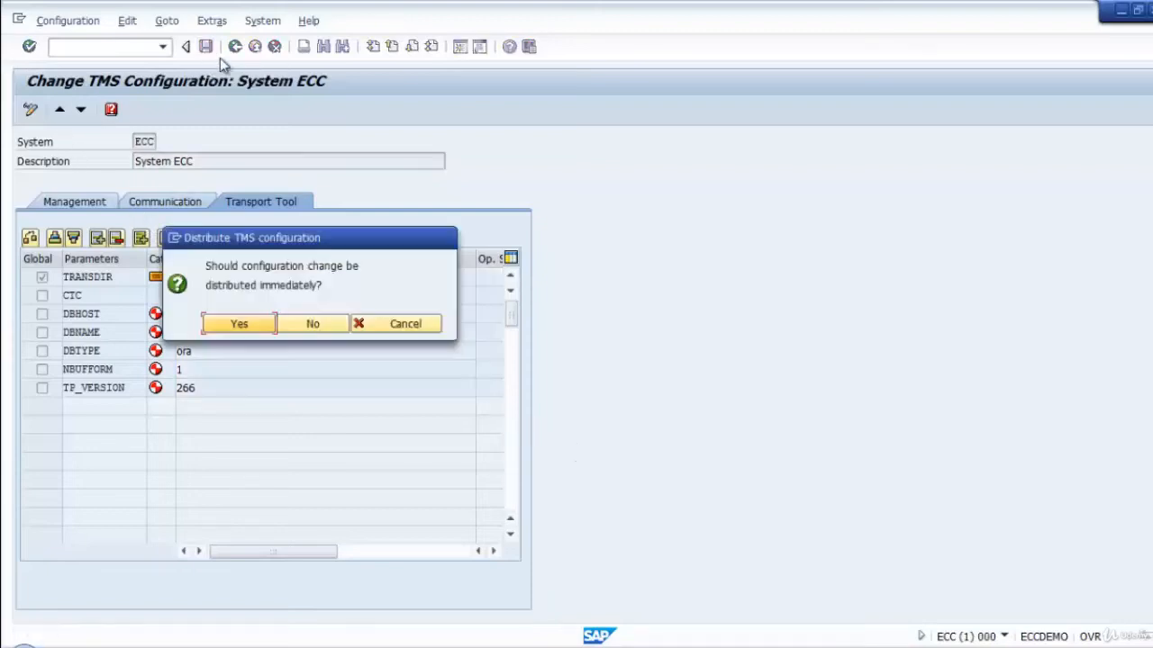
left_click(238, 324)
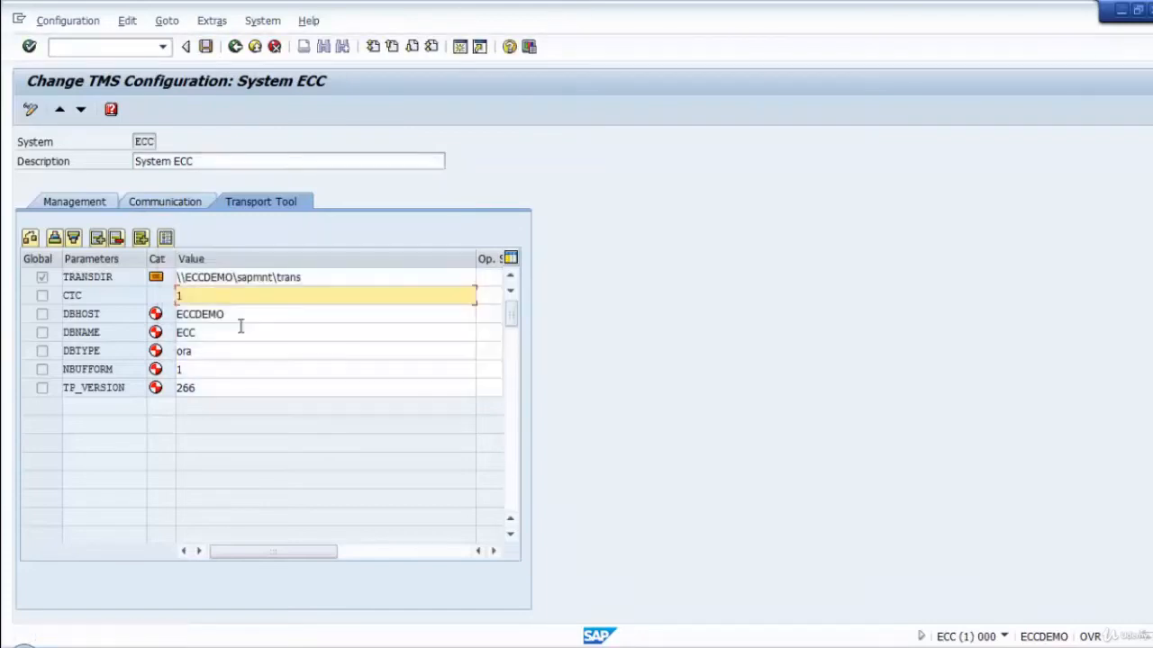
left_click(235, 46)
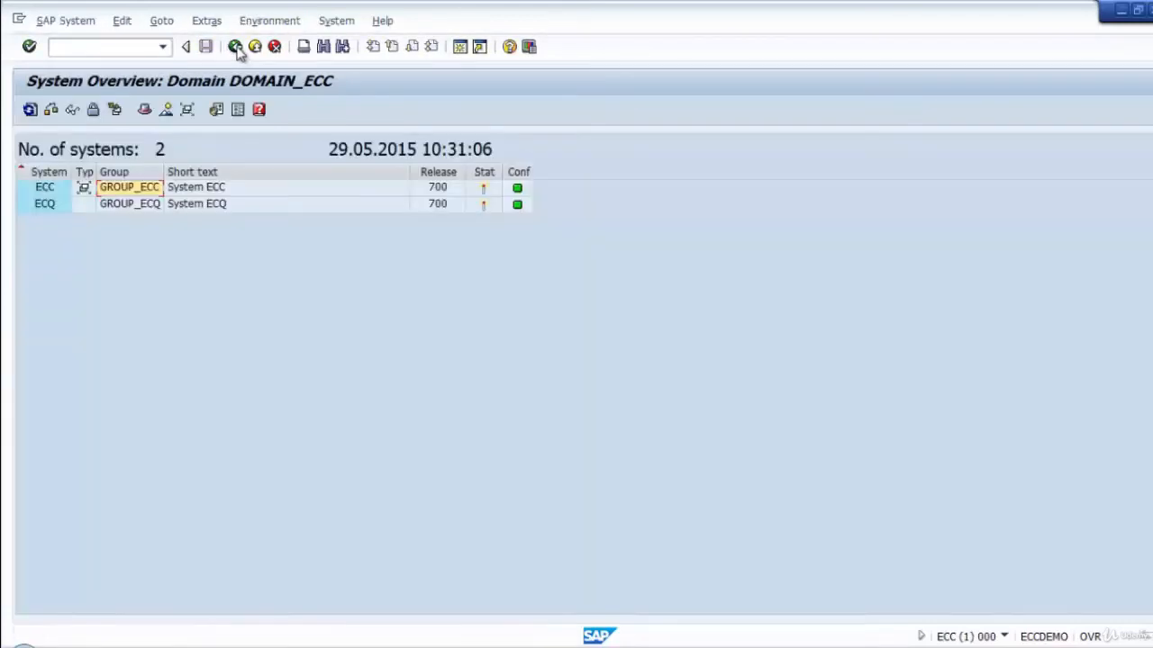
Set parameter CTC to 1 in system ECQ's TMS configuration, save and distribute it immediately, and return to the system overview.
left_click(60, 203)
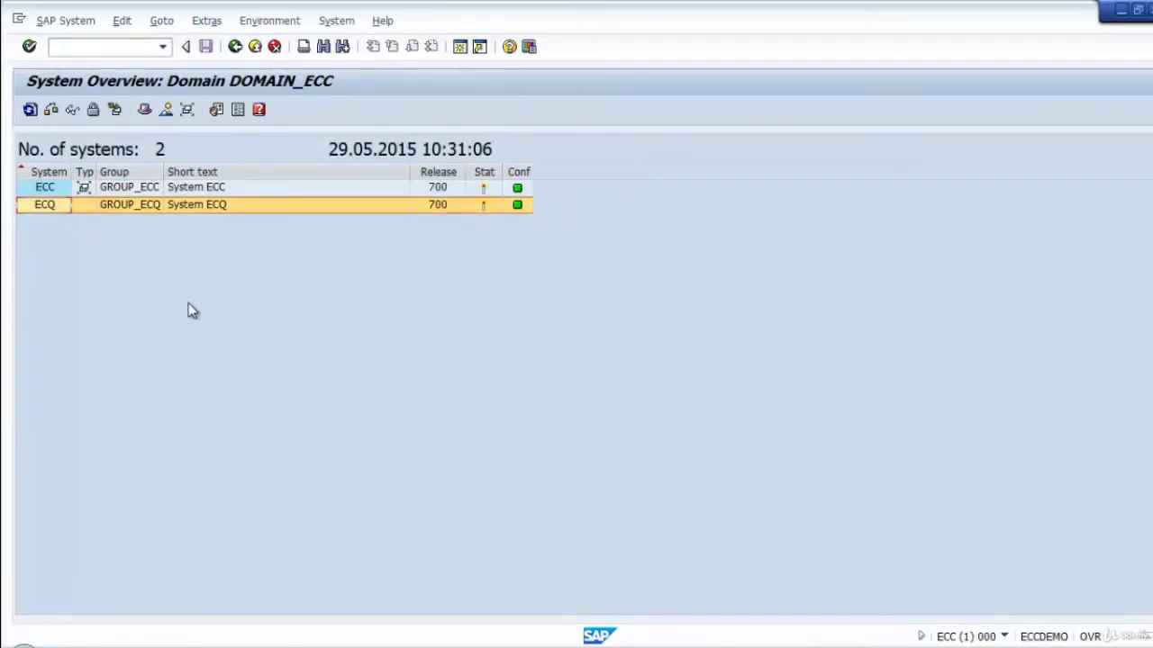
left_click(69, 26)
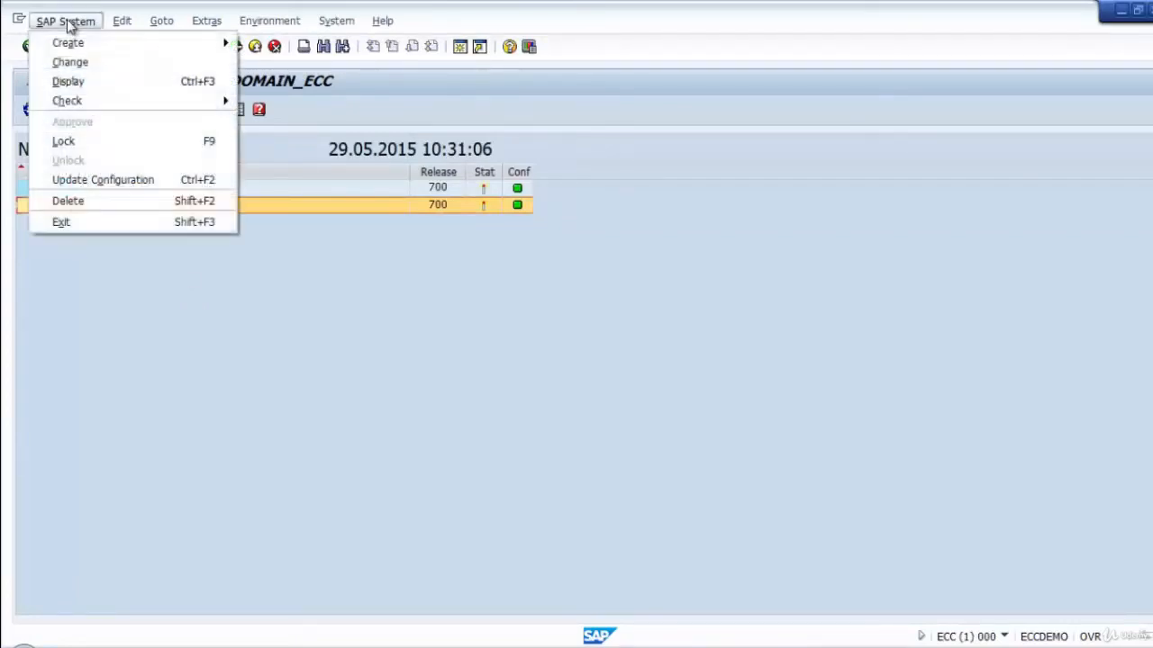
left_click(106, 63)
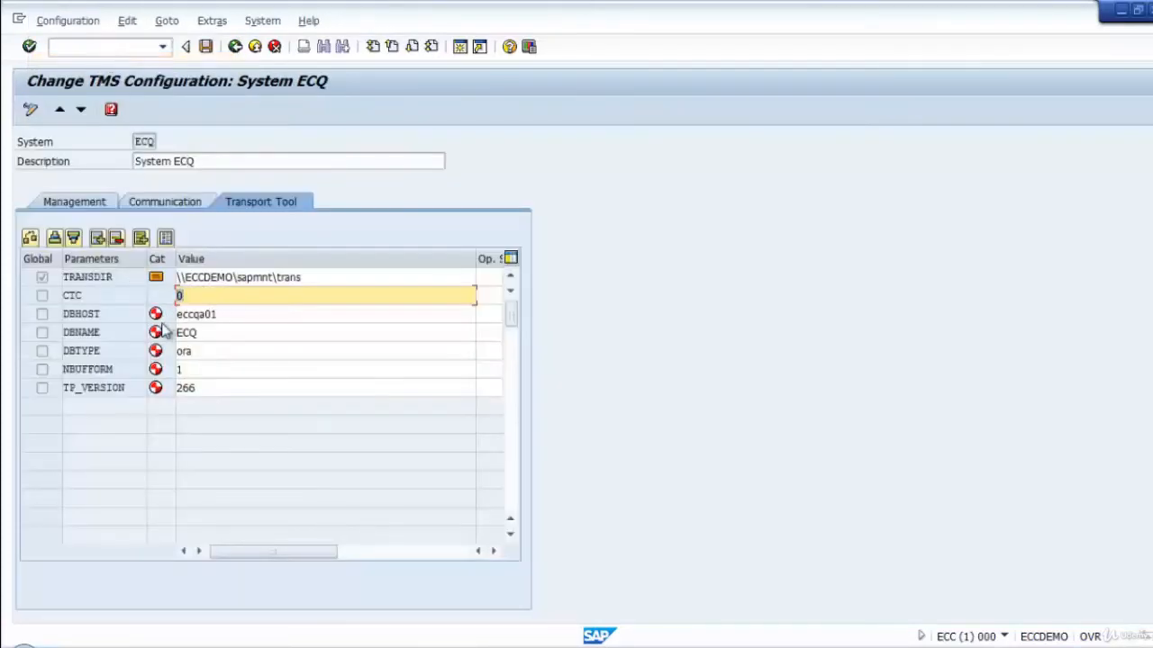
type("1")
left_click(226, 322)
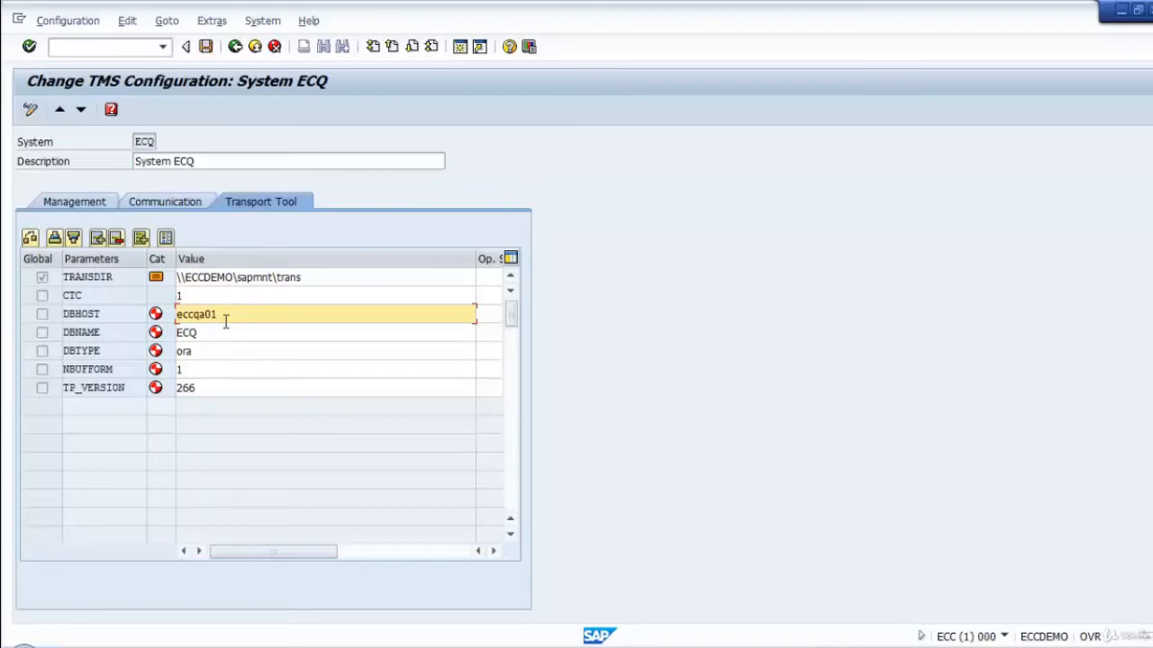
left_click(205, 47)
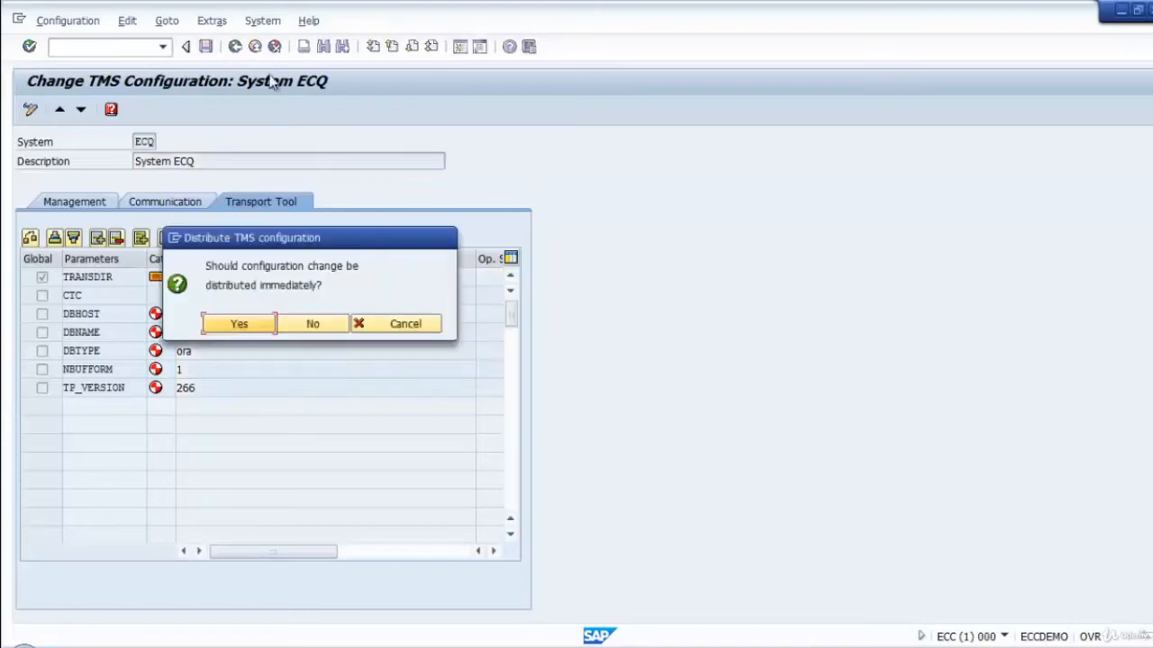
left_click(239, 324)
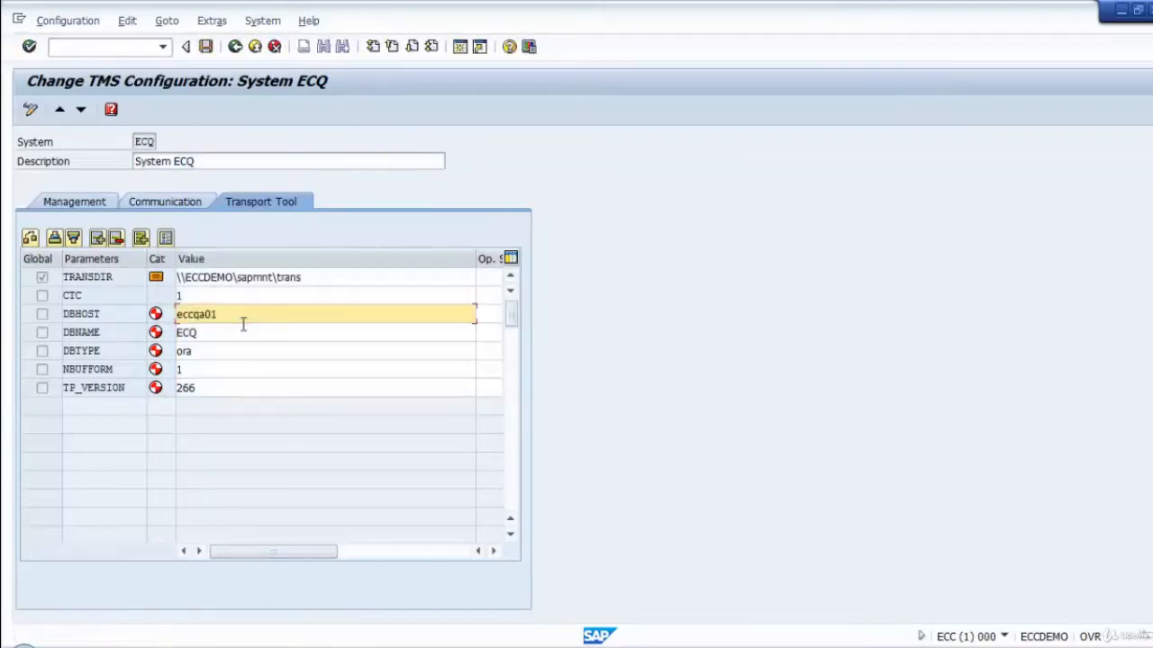
left_click(235, 47)
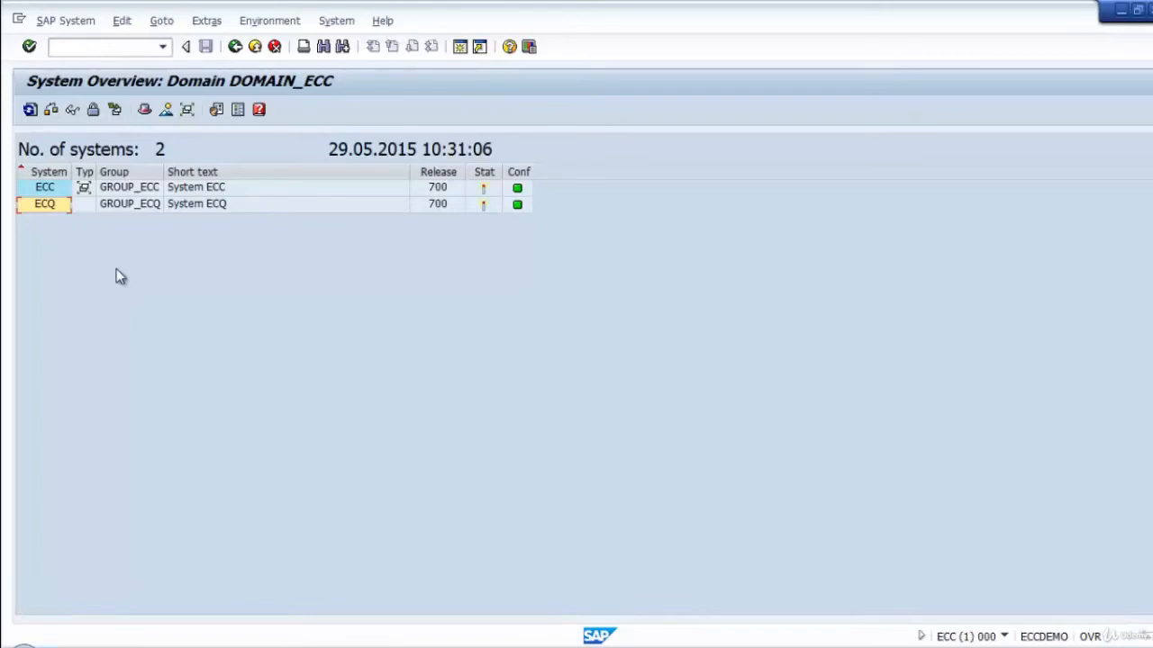
Switch to SAP Logon, open the logon screen of system ECQ, and set the client to 000.
left_click(324, 638)
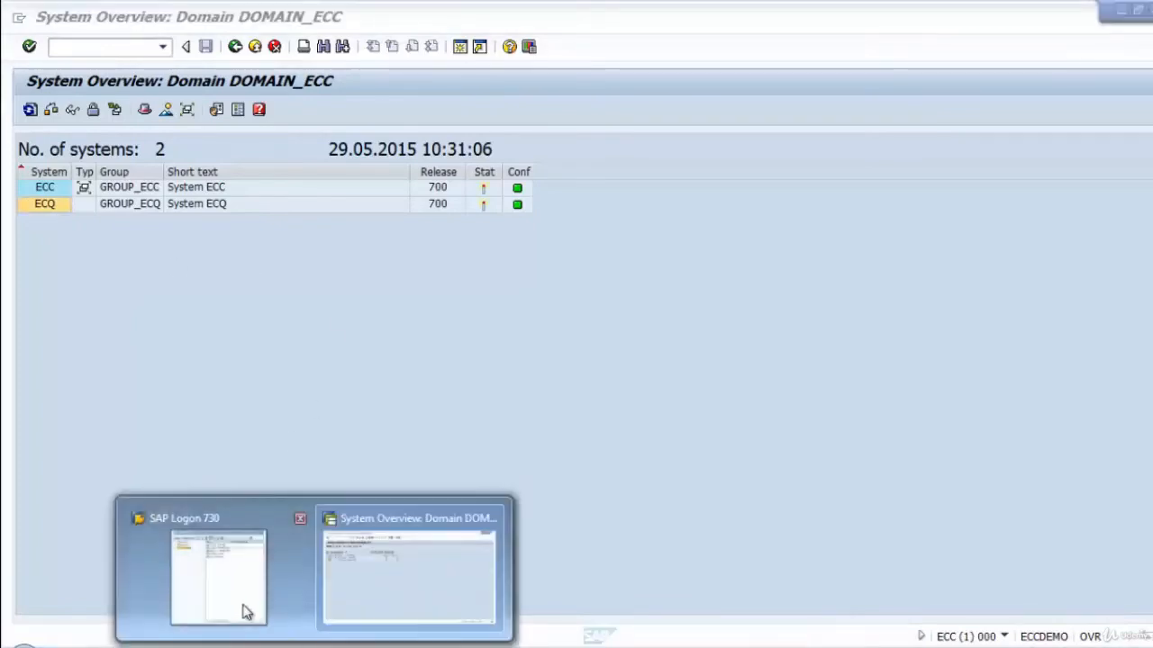
left_click(247, 612)
left_click(738, 190)
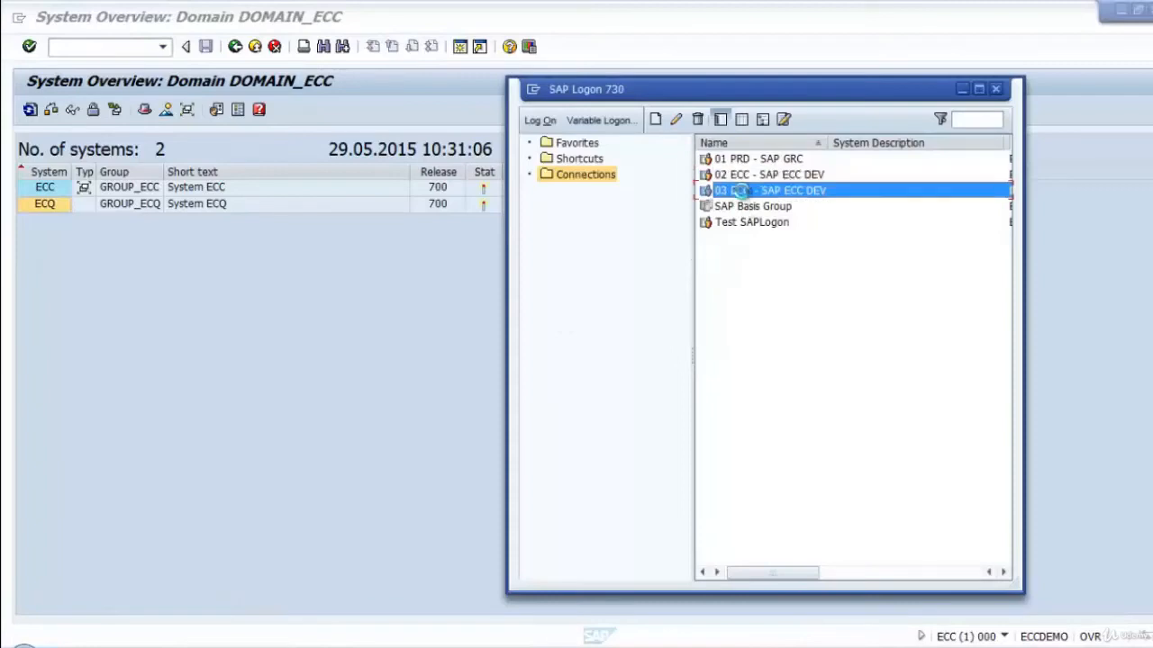
double_click(742, 193)
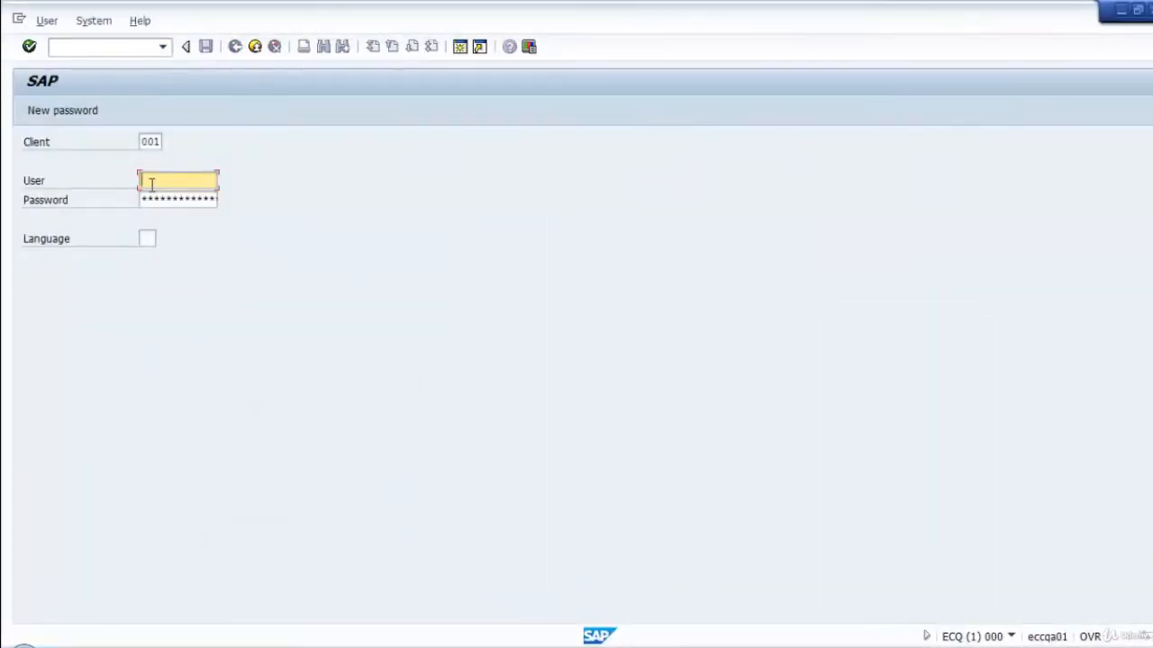
key("shift+Tab")
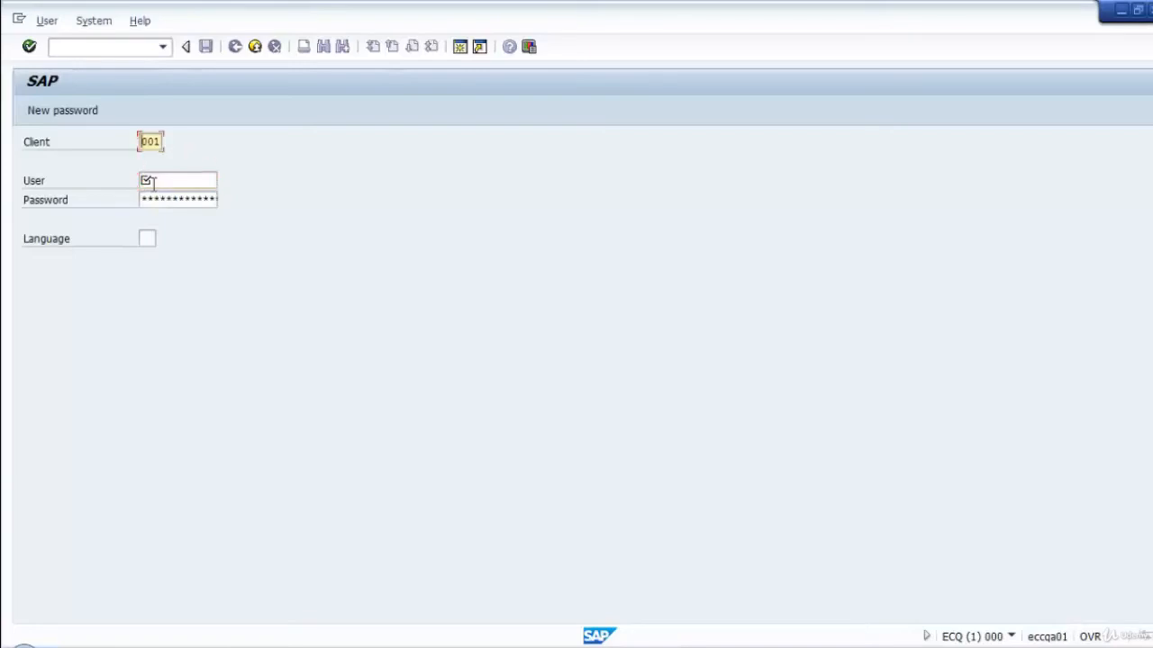
type("000")
key("Tab")
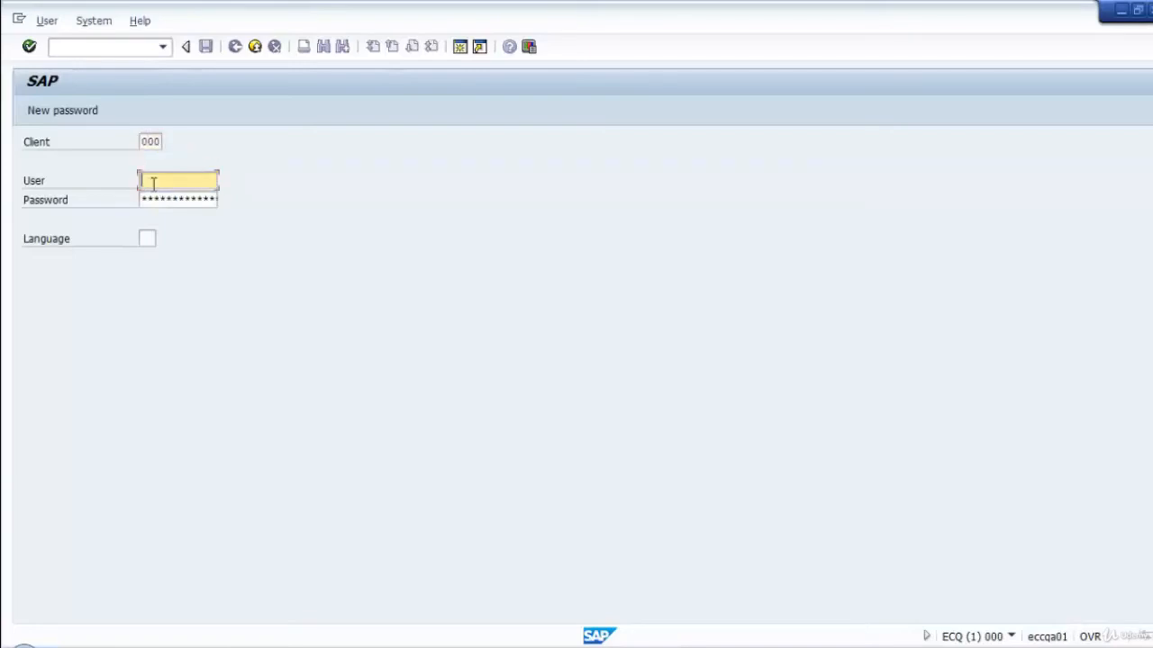
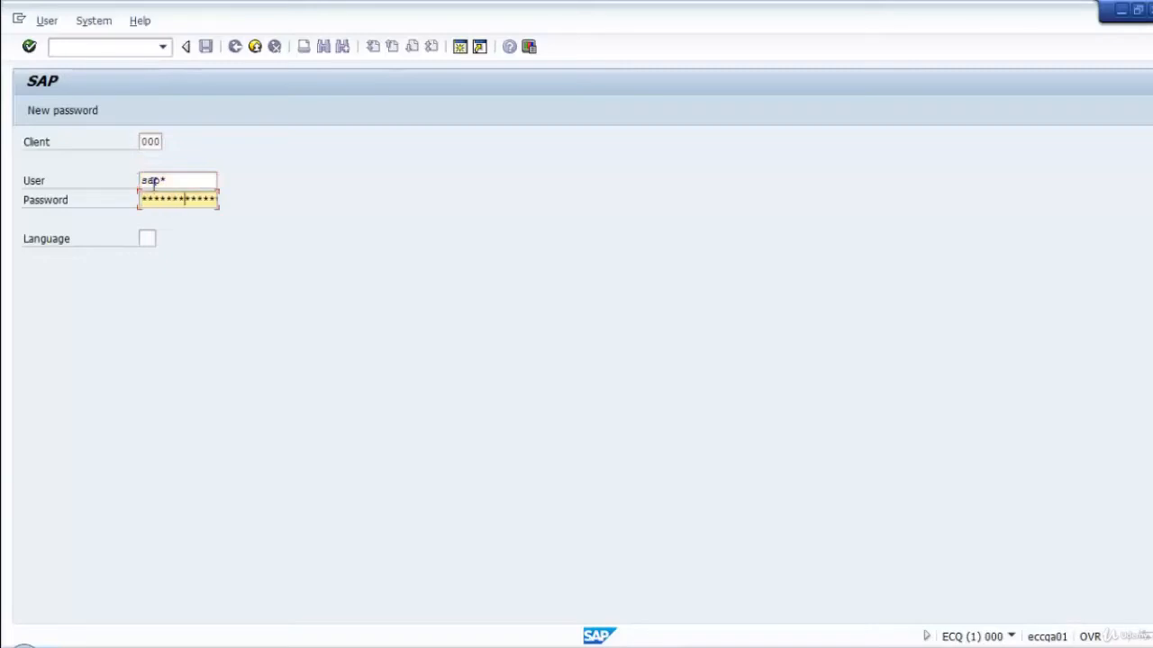
Log on to client 000 of system ECQ as sap* with the account password and open the system overview in transaction STMS.
left_click(155, 184)
key("Return")
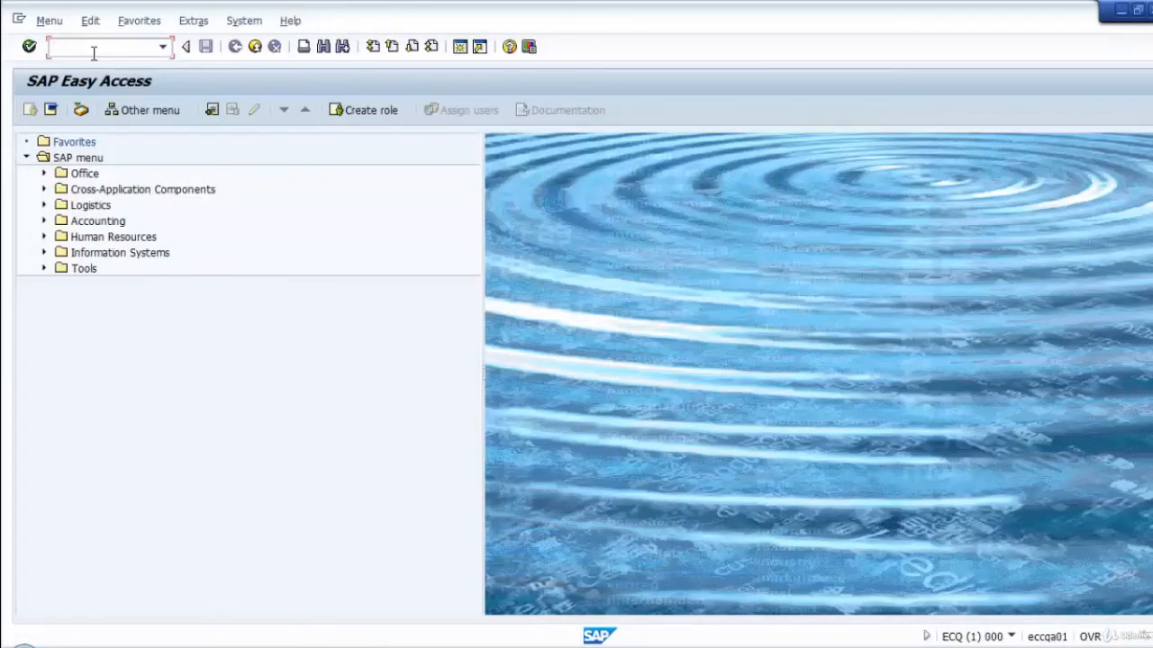
type("stms")
key("Return")
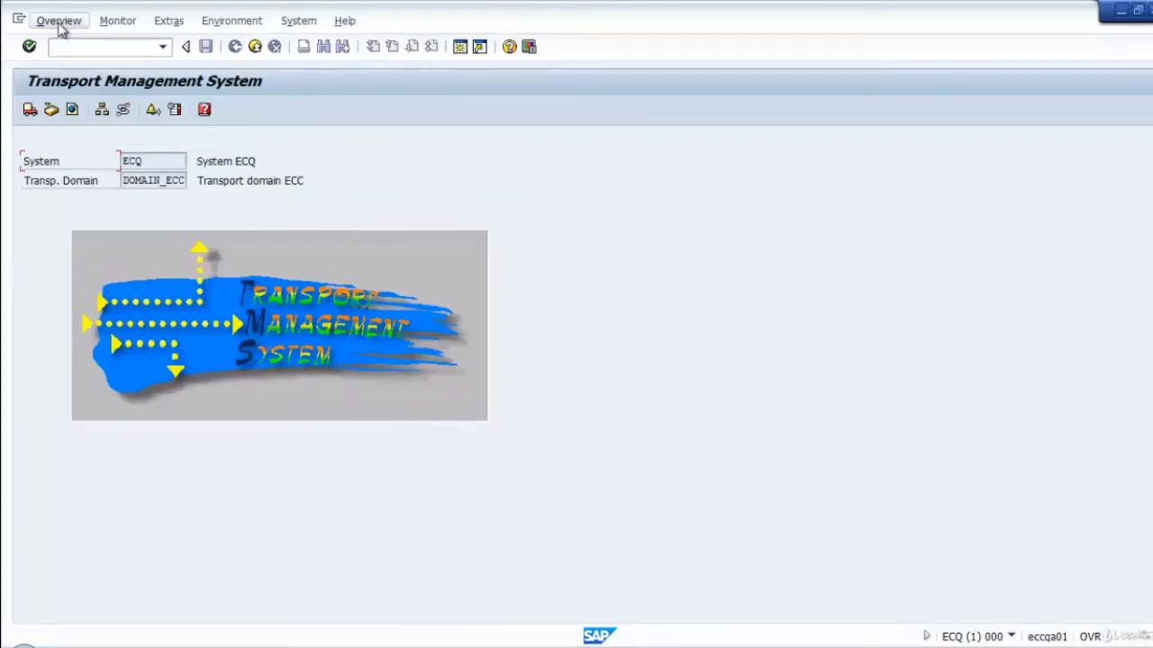
left_click(102, 109)
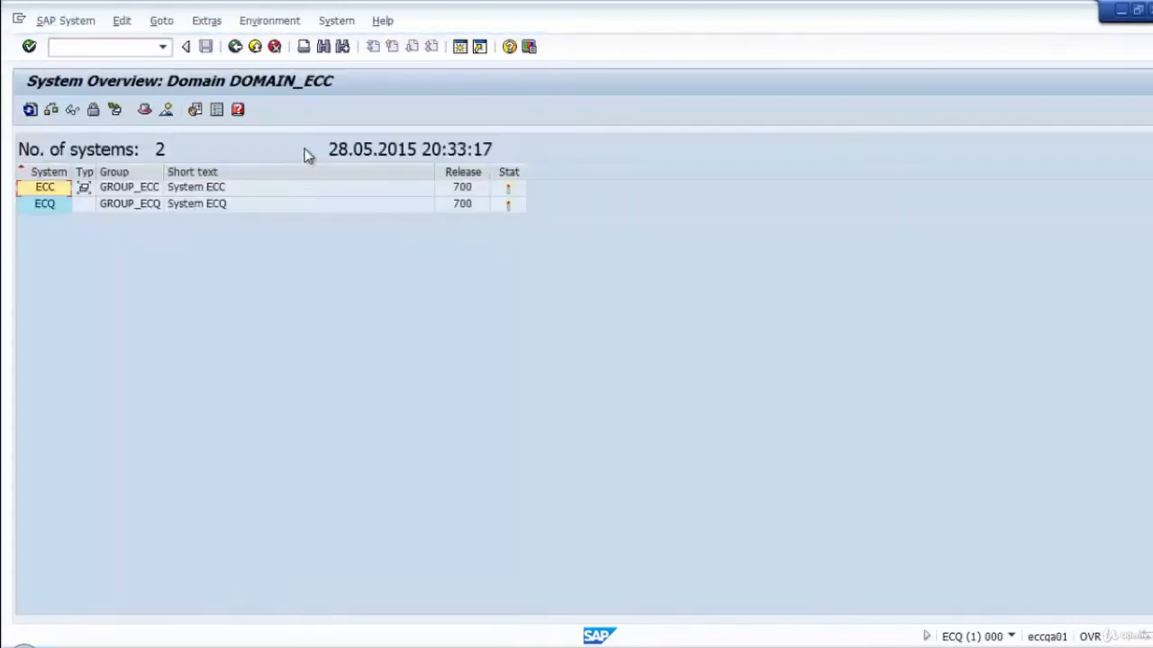
Check the CTC parameter in the transport tool settings of ECC and ECQ, and return to the Transport Management System start screen.
left_click(110, 190)
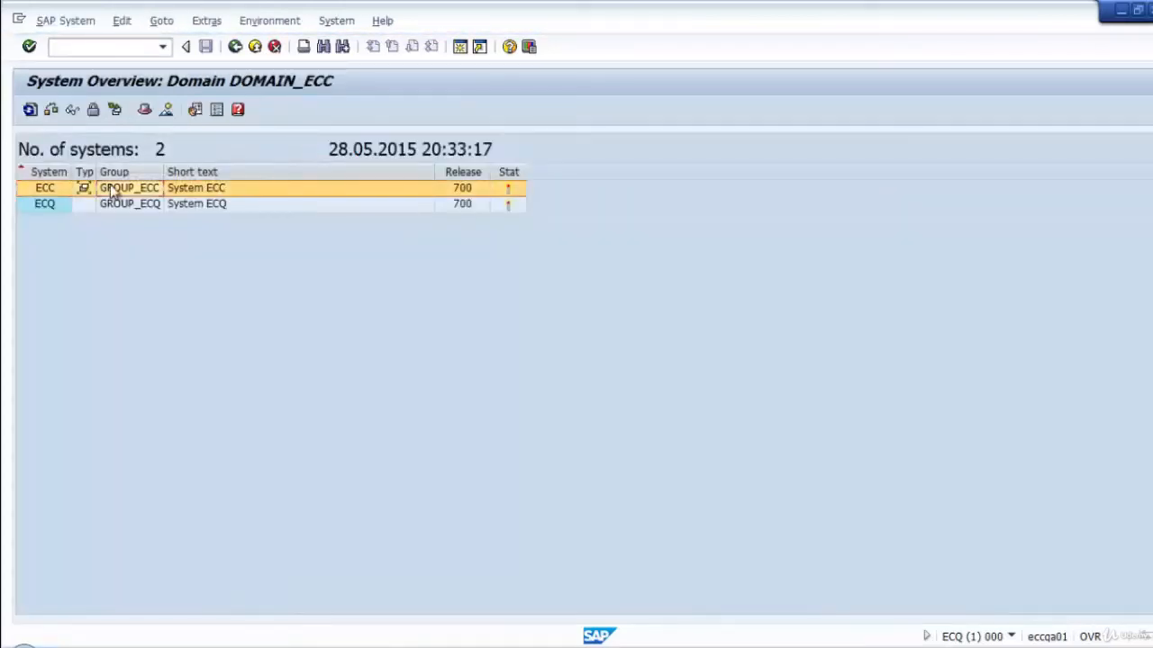
double_click(113, 190)
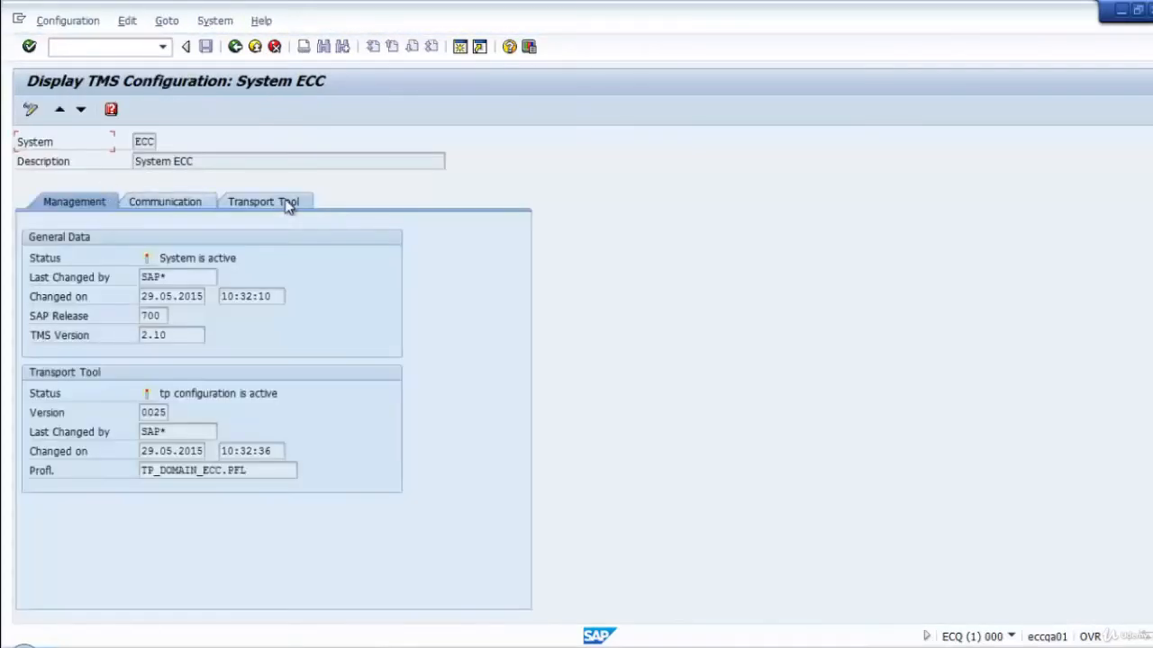
left_click(288, 205)
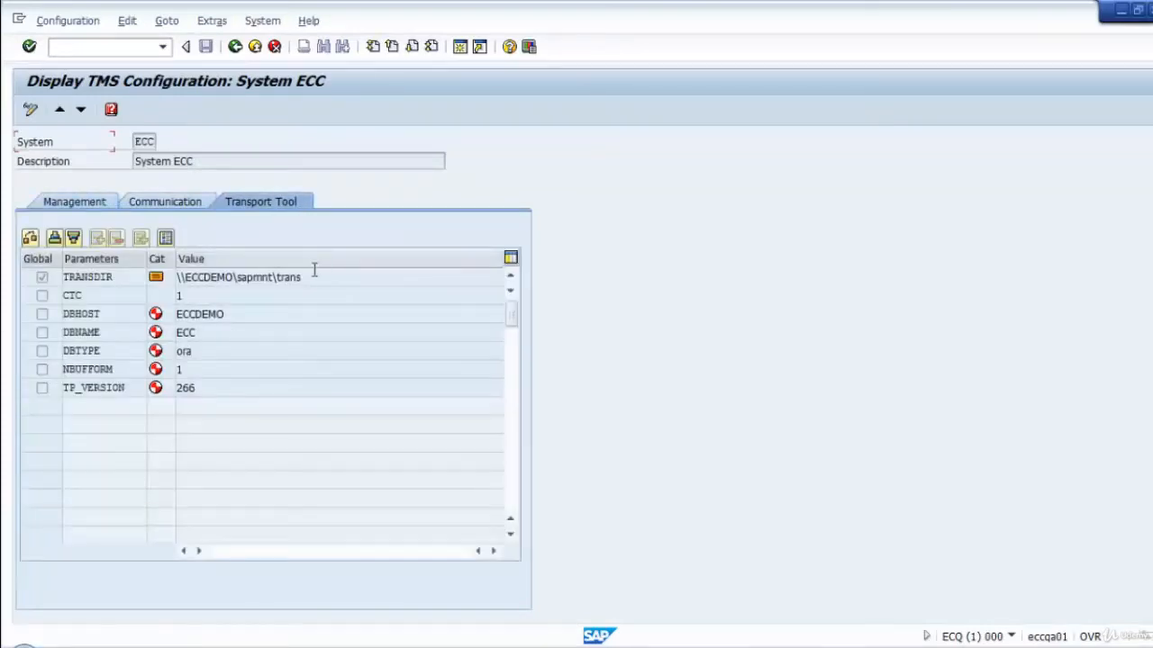
left_click(198, 292)
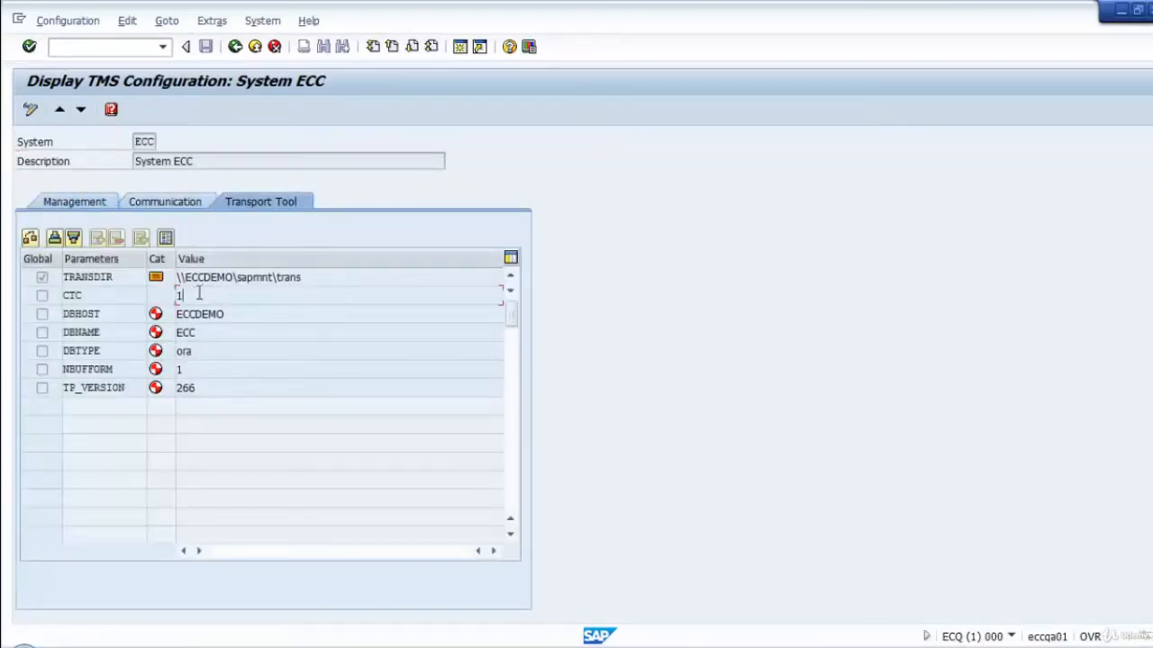
left_click(234, 47)
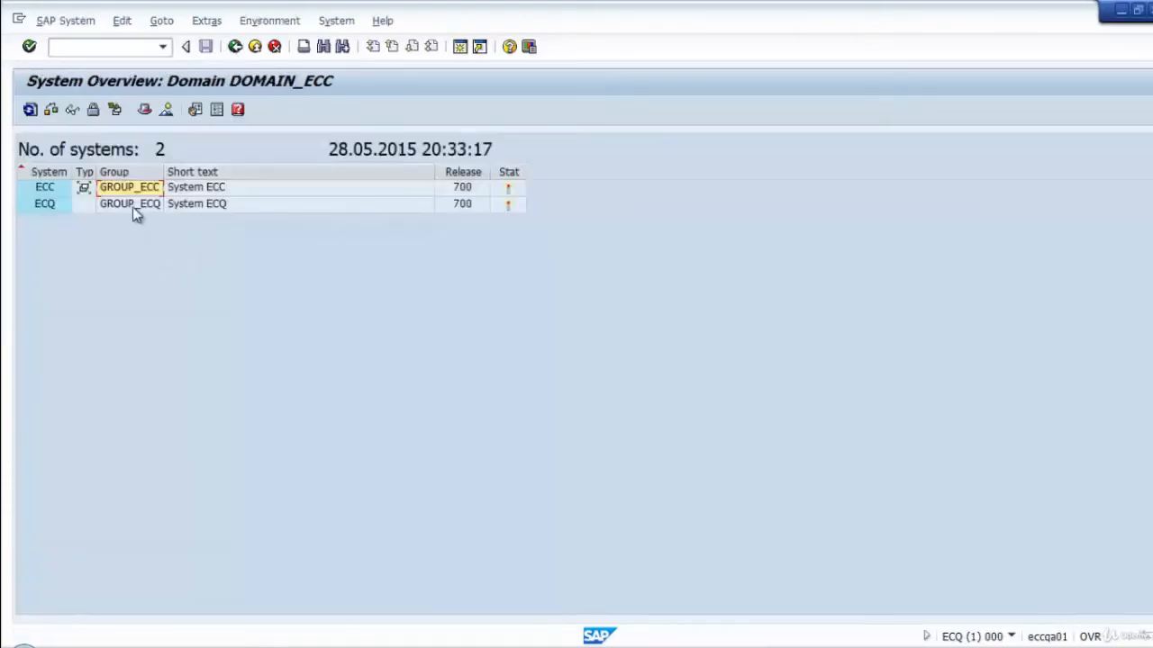
double_click(133, 207)
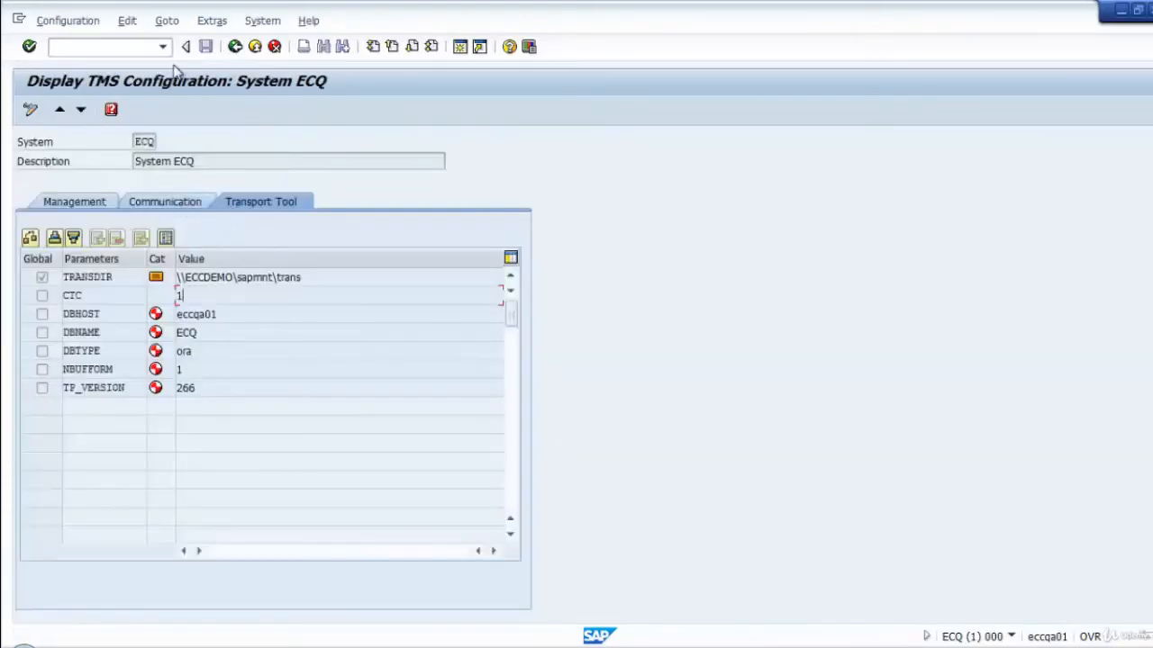
left_click(234, 47)
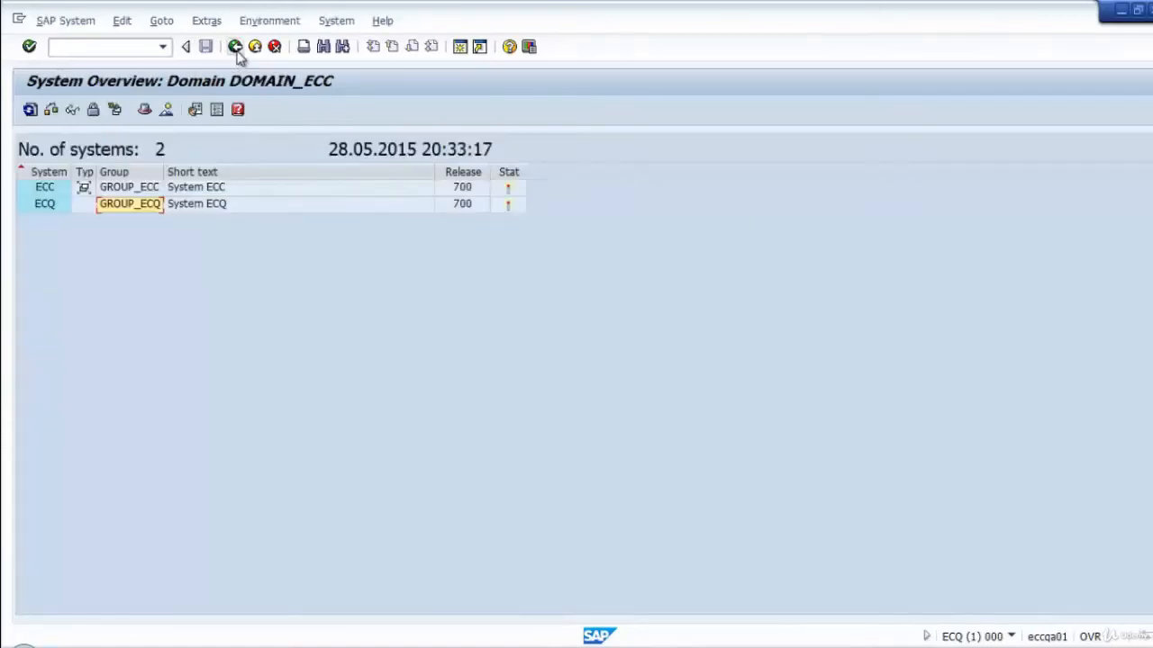
left_click(235, 47)
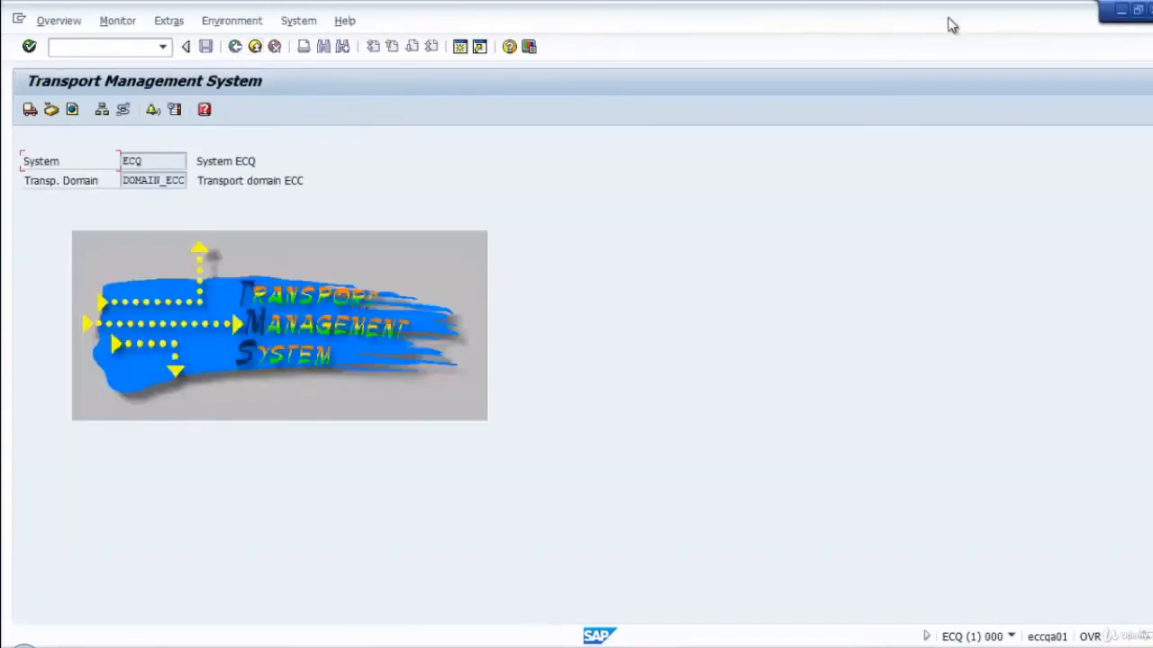
End the ECQ session with /nex and return to the Transport Management System start screen in system ECC.
left_click(93, 49)
type("/nex")
key("Return")
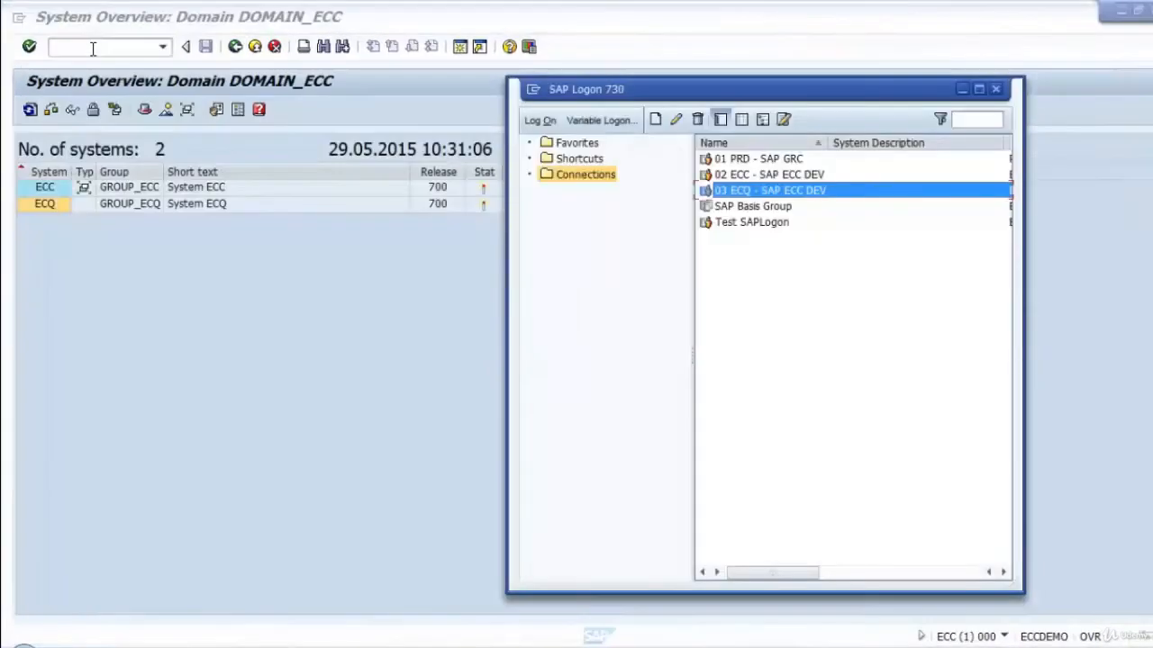
left_click(151, 324)
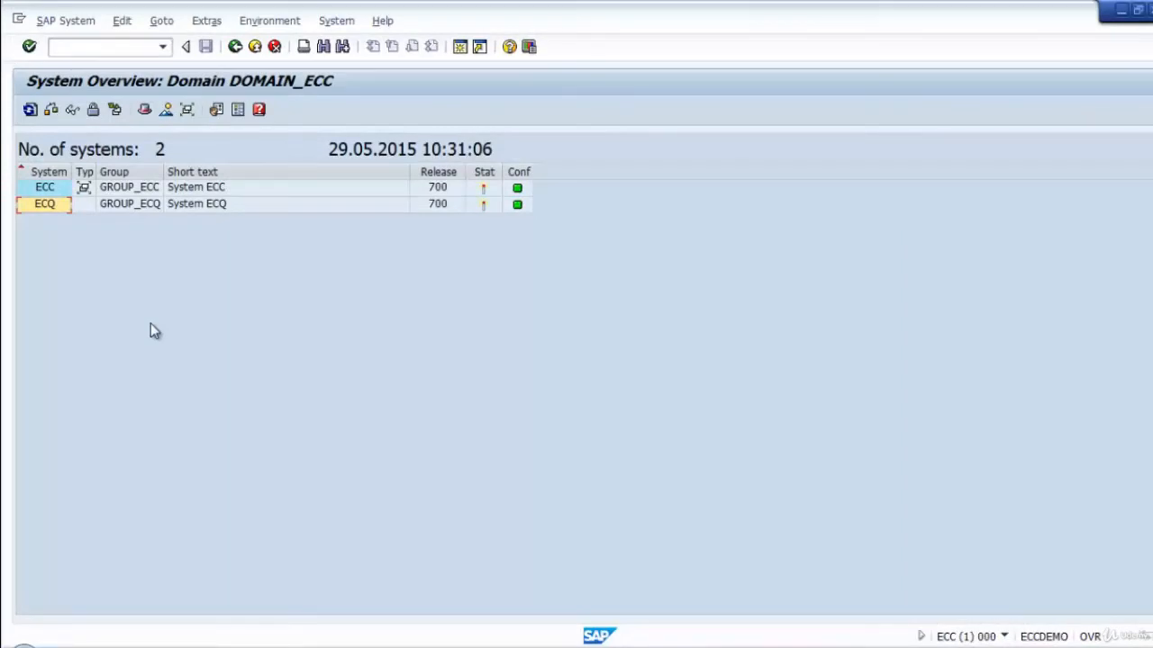
left_click(235, 47)
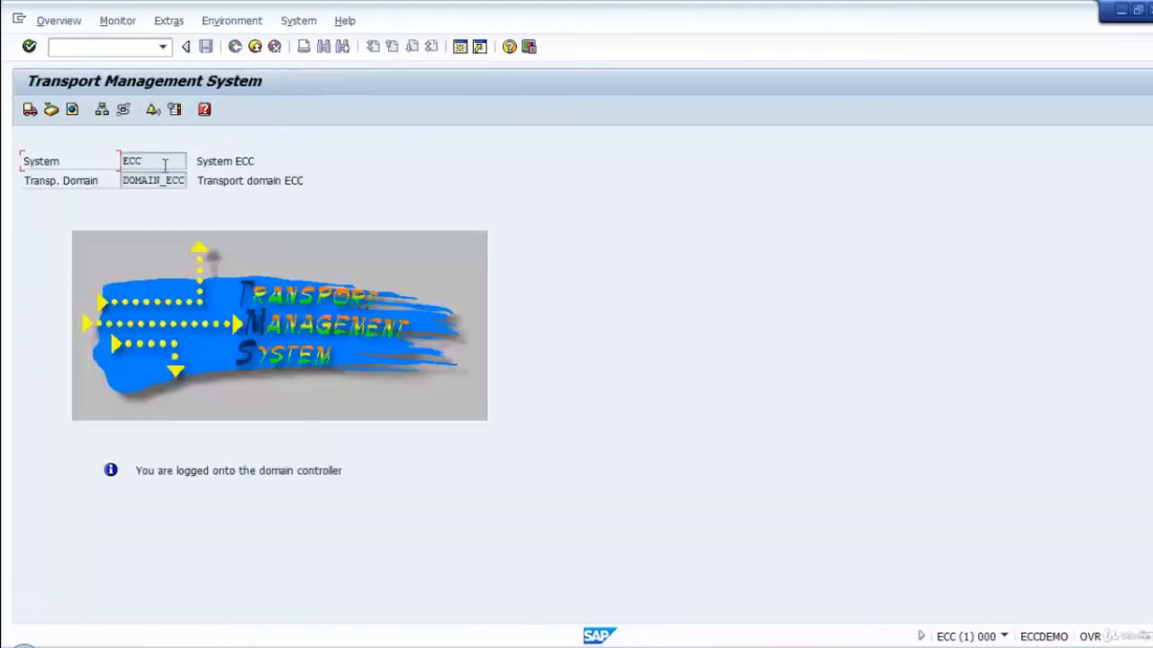
Open the transport routes of the domain and switch the configuration editor to change mode.
left_click(123, 112)
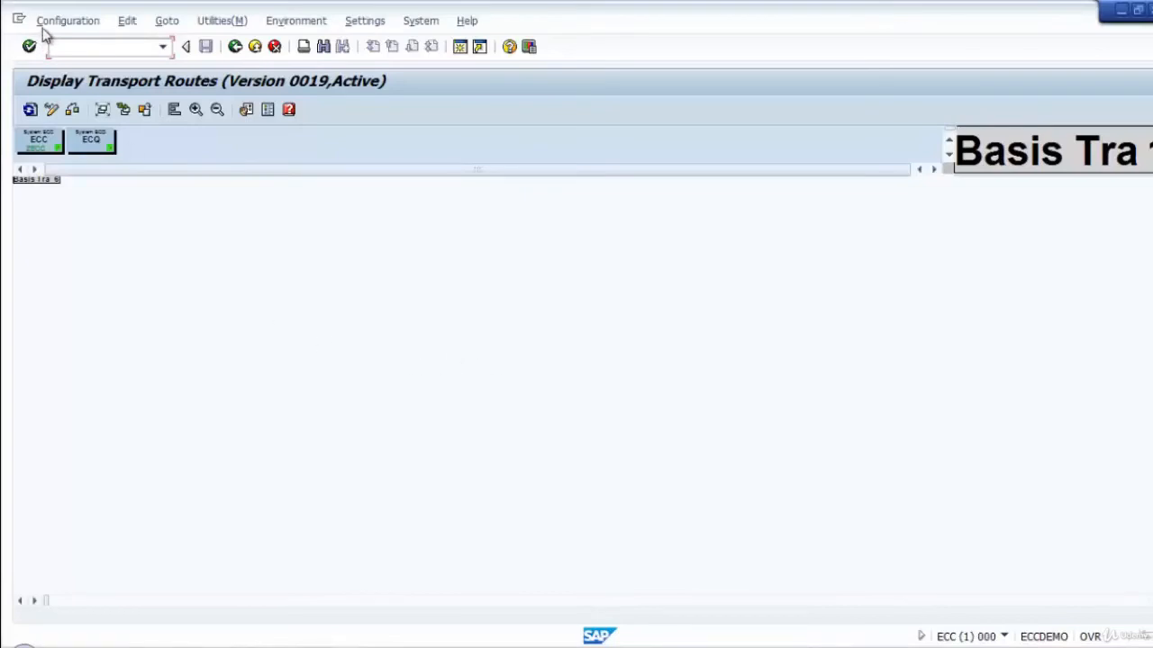
left_click(47, 25)
mouse_move(148, 189)
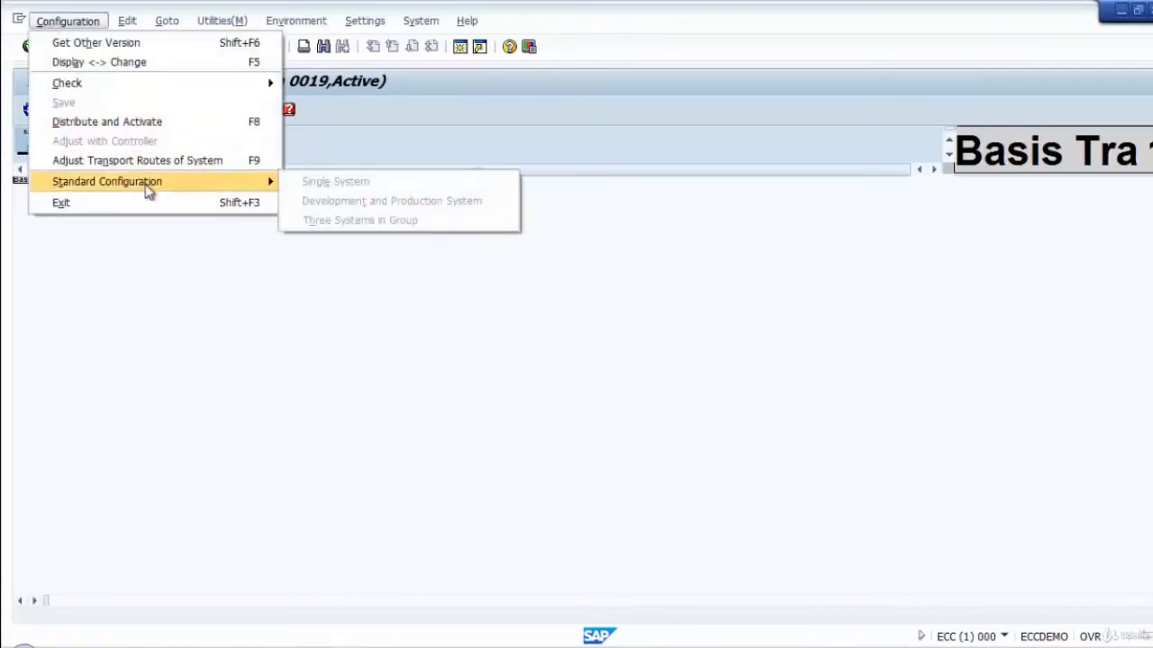
left_click(667, 352)
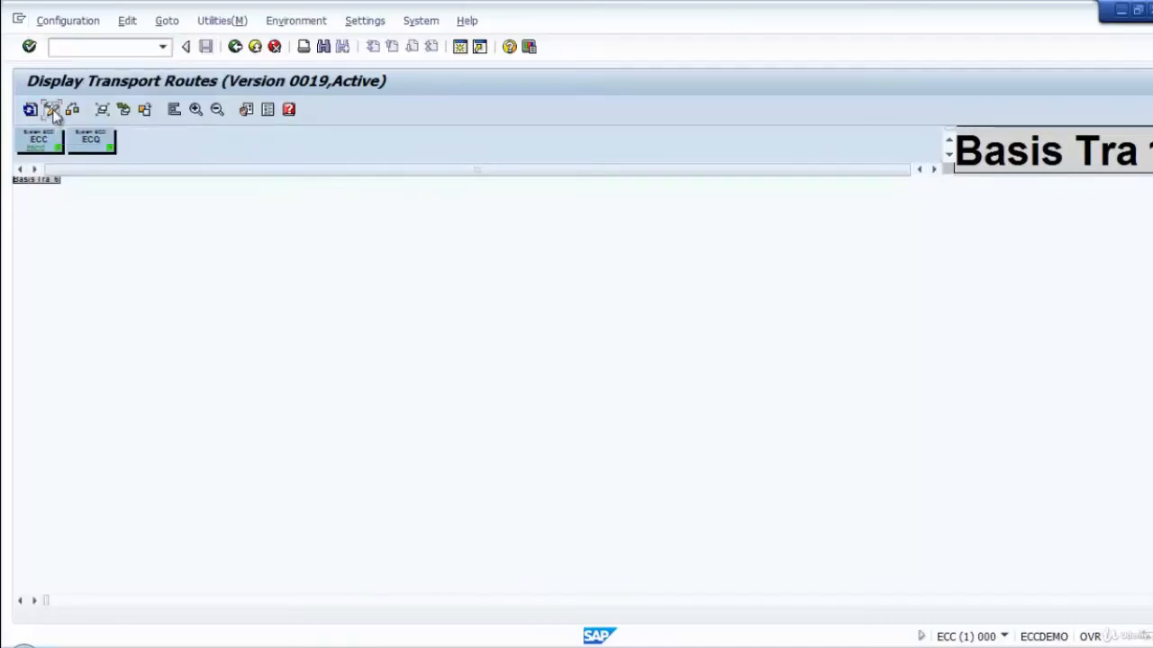
left_click(51, 110)
Apply the standard configuration Development and Production System with ECC as the development system and ECQ as the production system.
left_click(63, 20)
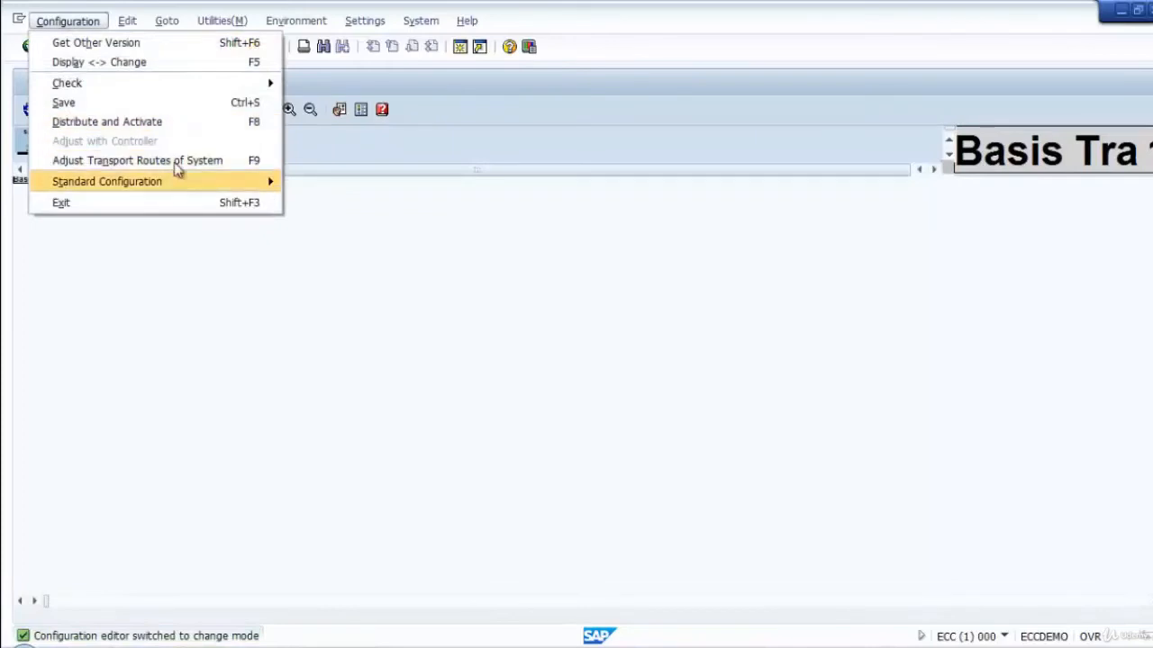
mouse_move(178, 182)
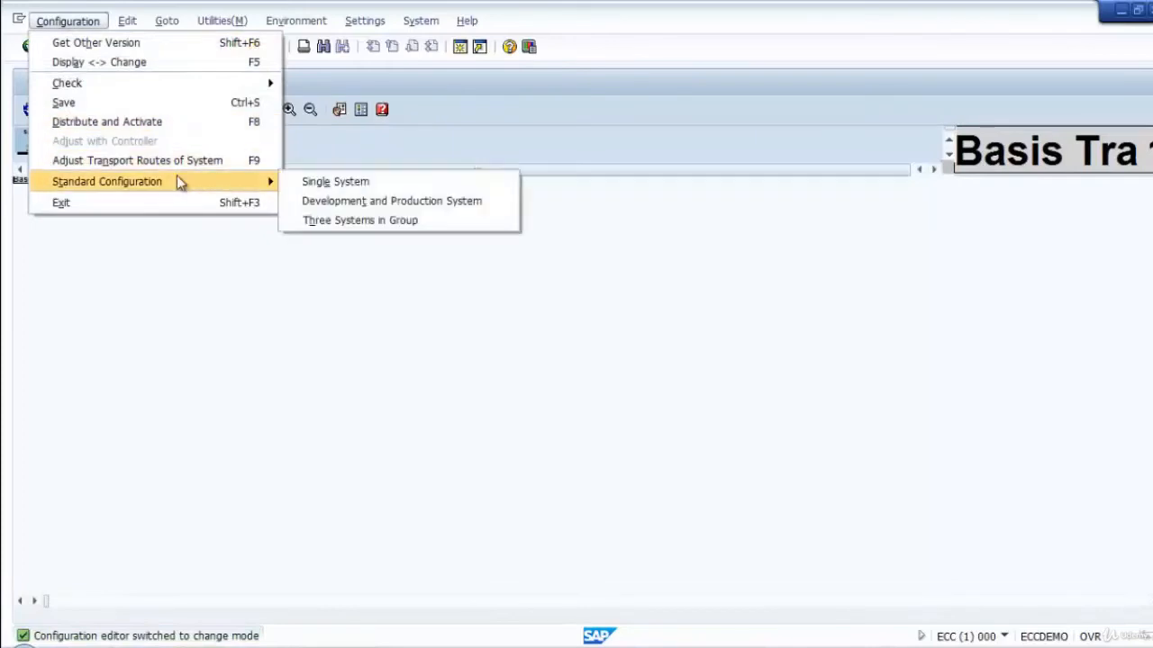
left_click(430, 203)
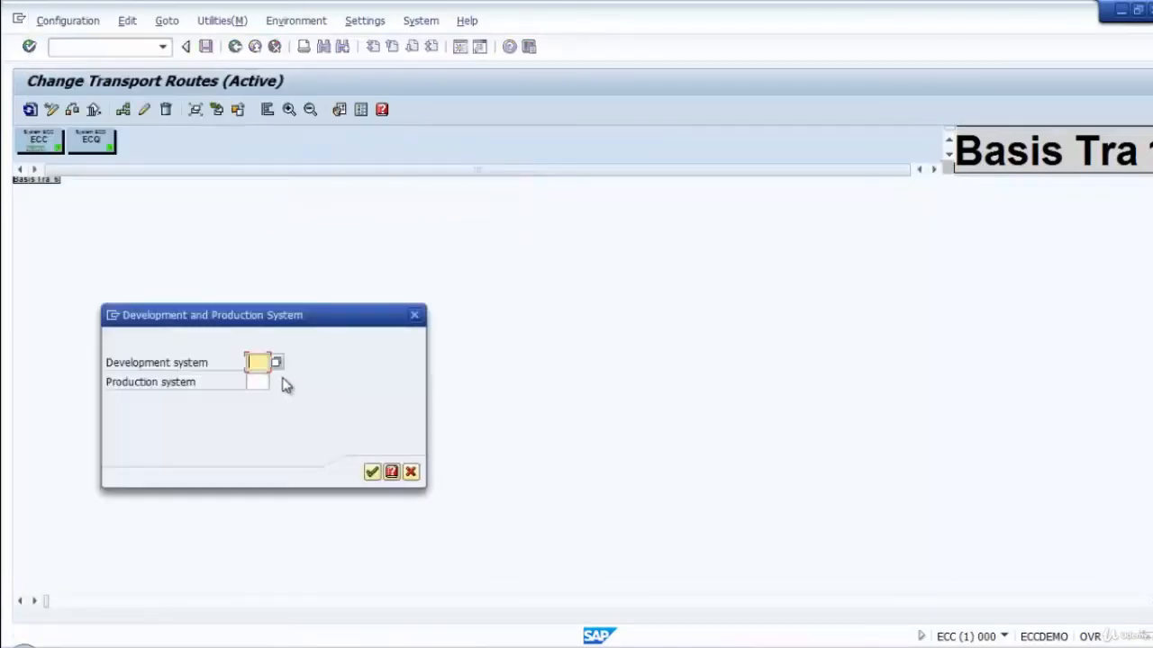
left_click(256, 363)
left_click(271, 381)
left_click(257, 384)
left_click(263, 400)
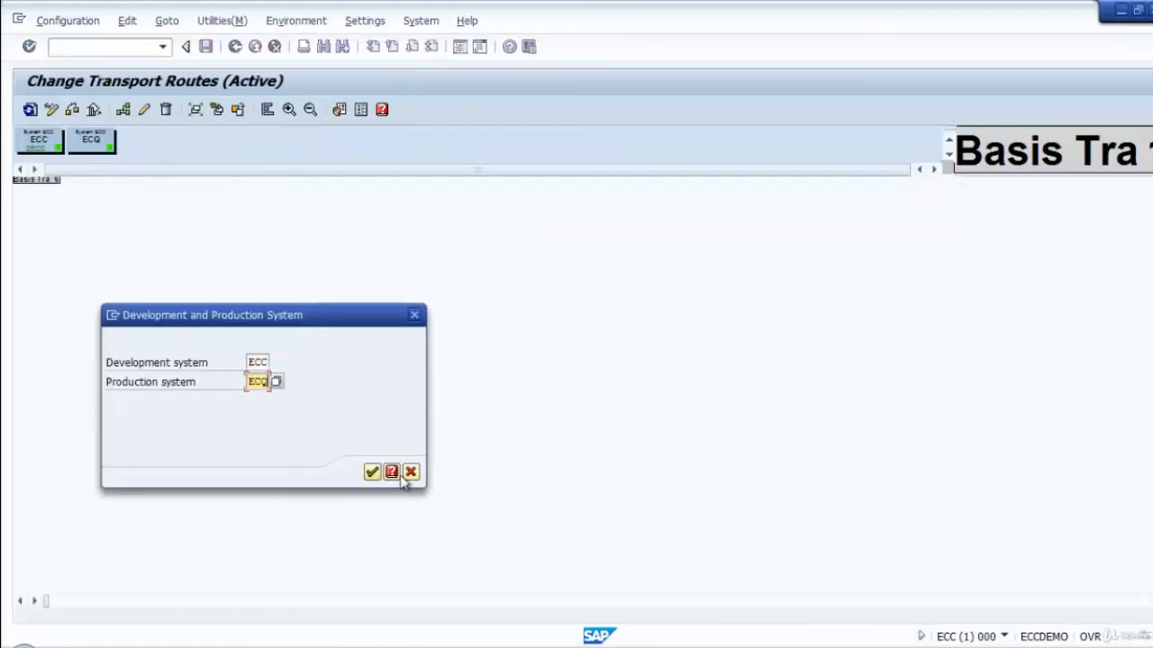
left_click(377, 473)
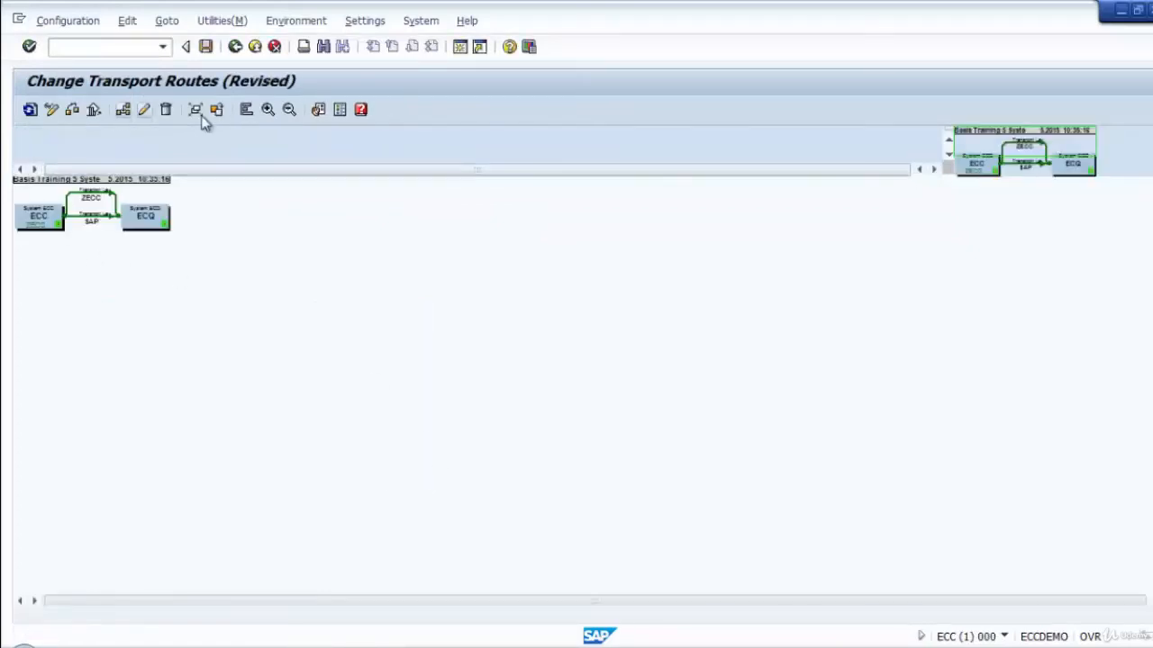
Examine the ZECC and SAP transport routes between ECC and ECQ in the route graphic.
left_click(268, 109)
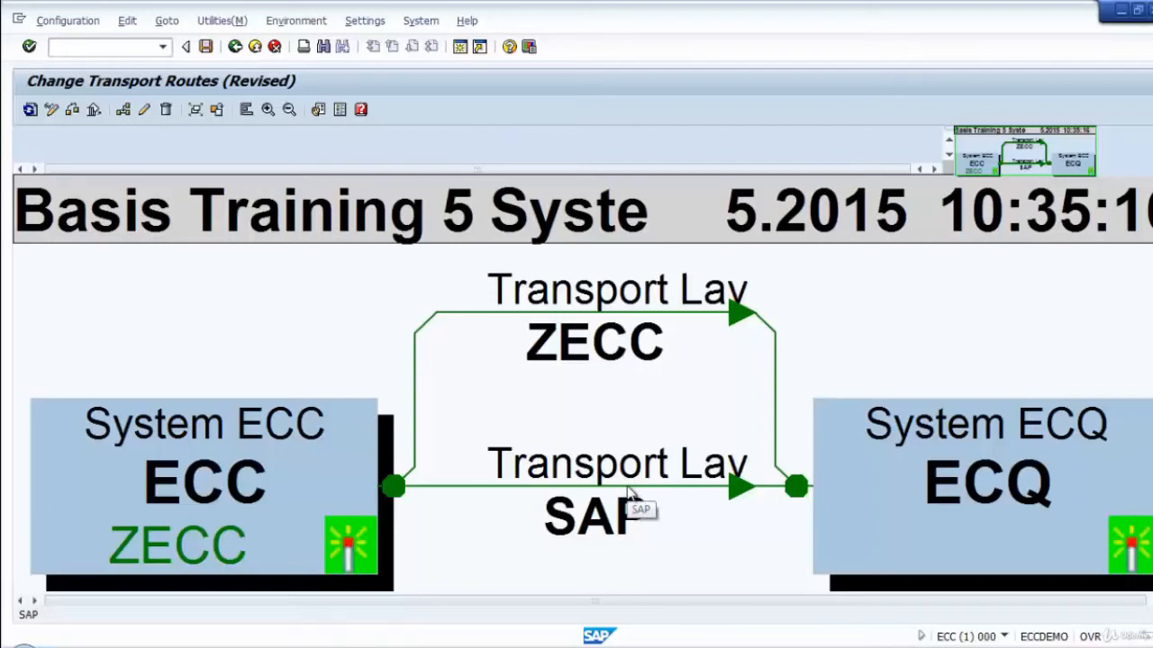
left_click(604, 315)
left_click(605, 320)
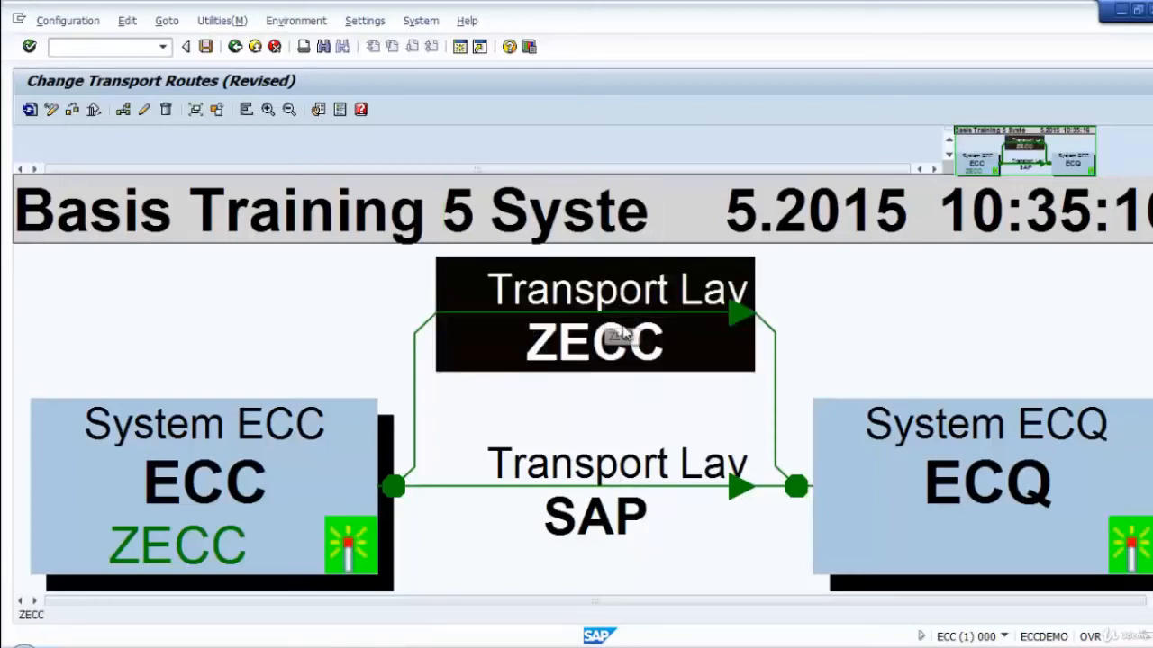
left_click(697, 487)
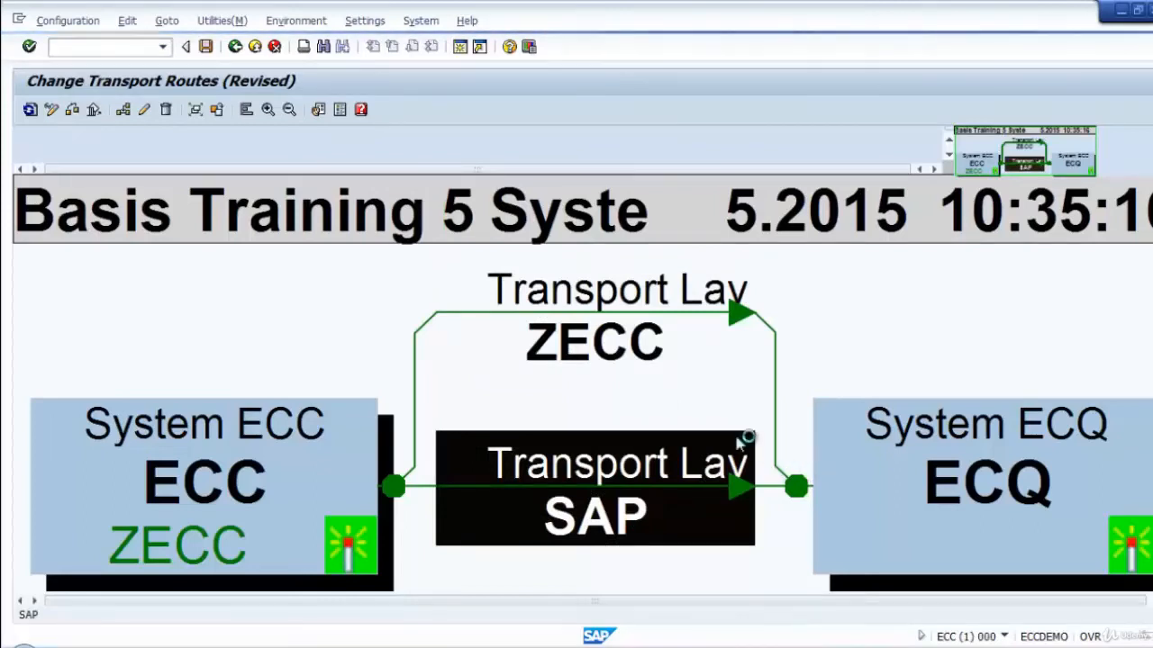
left_click(491, 219)
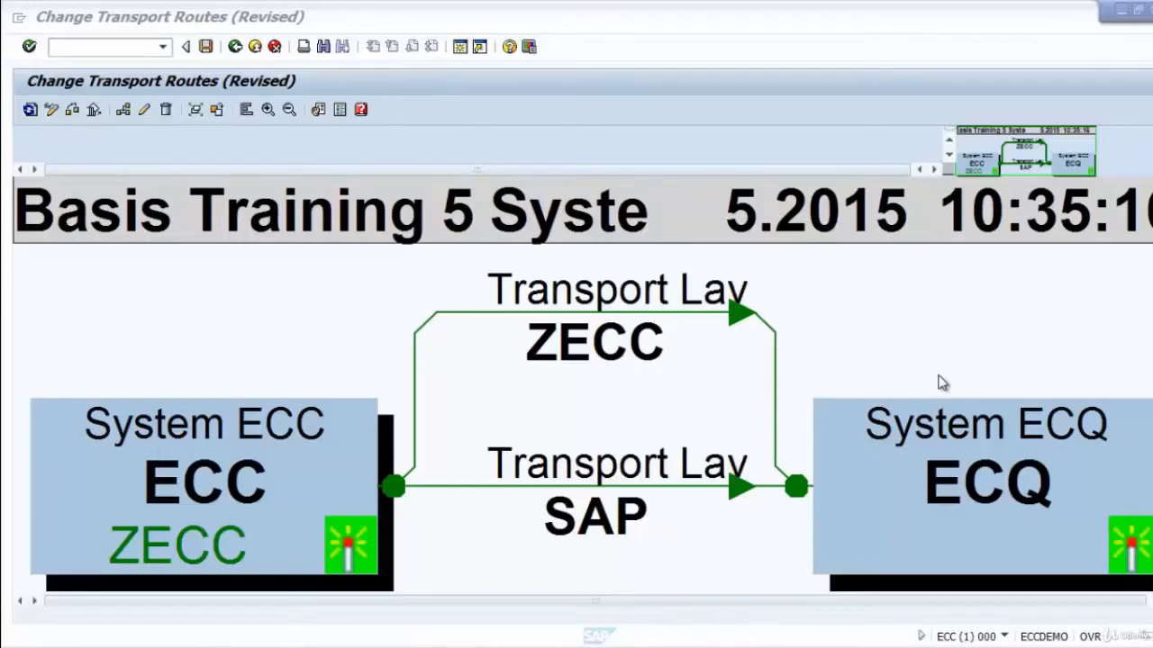
mouse_move(207, 11)
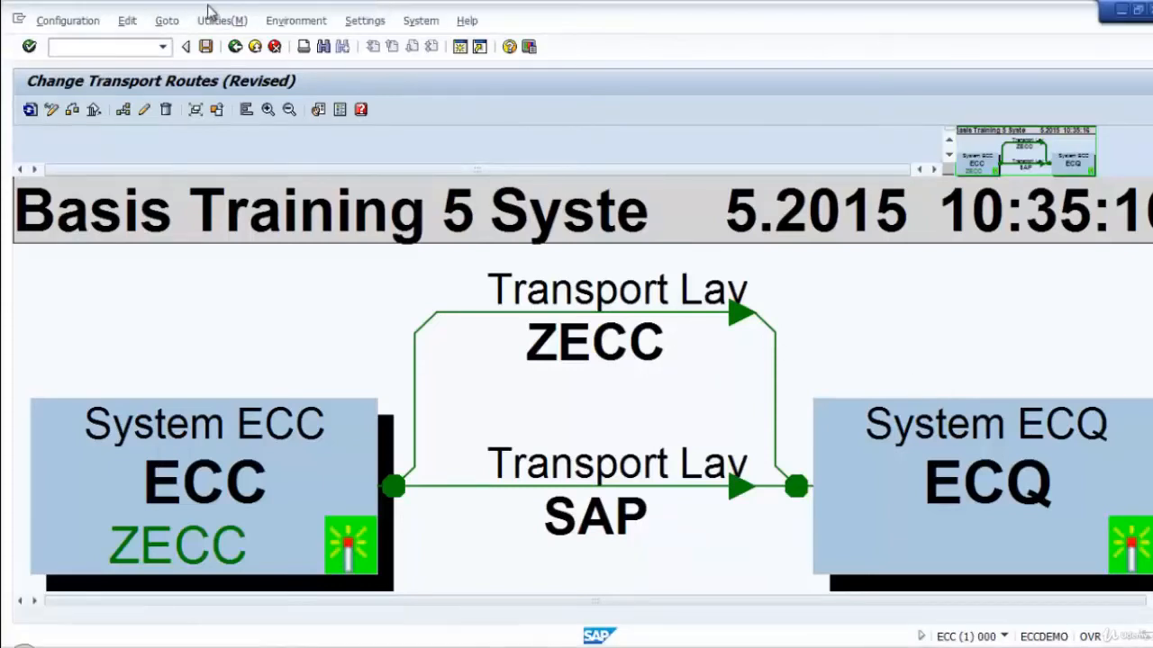
left_click(164, 24)
mouse_move(125, 24)
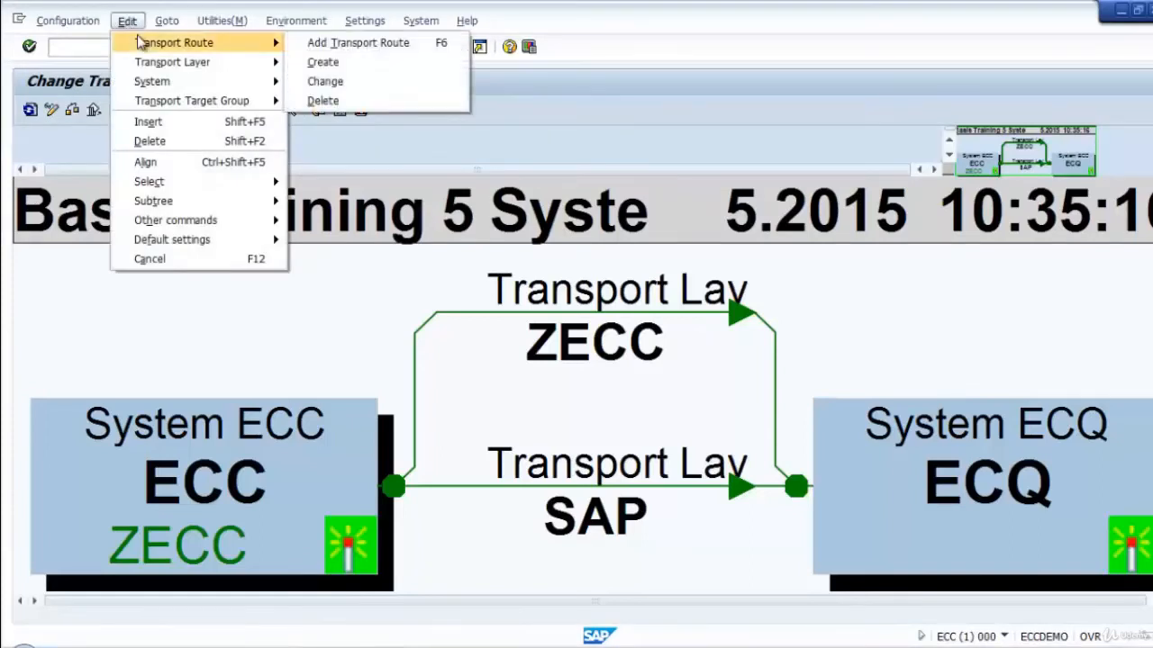
left_click(379, 86)
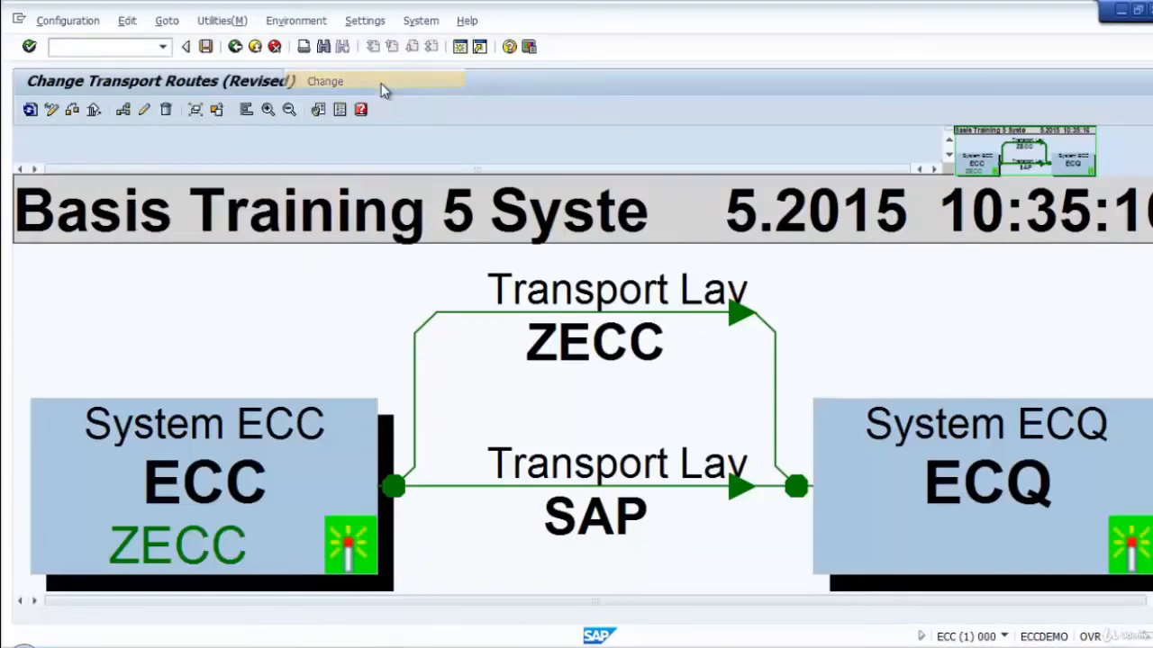
Open the ZECC consolidation route from ECC to ECQ for changing and switch it to extended transport control.
left_click(577, 326)
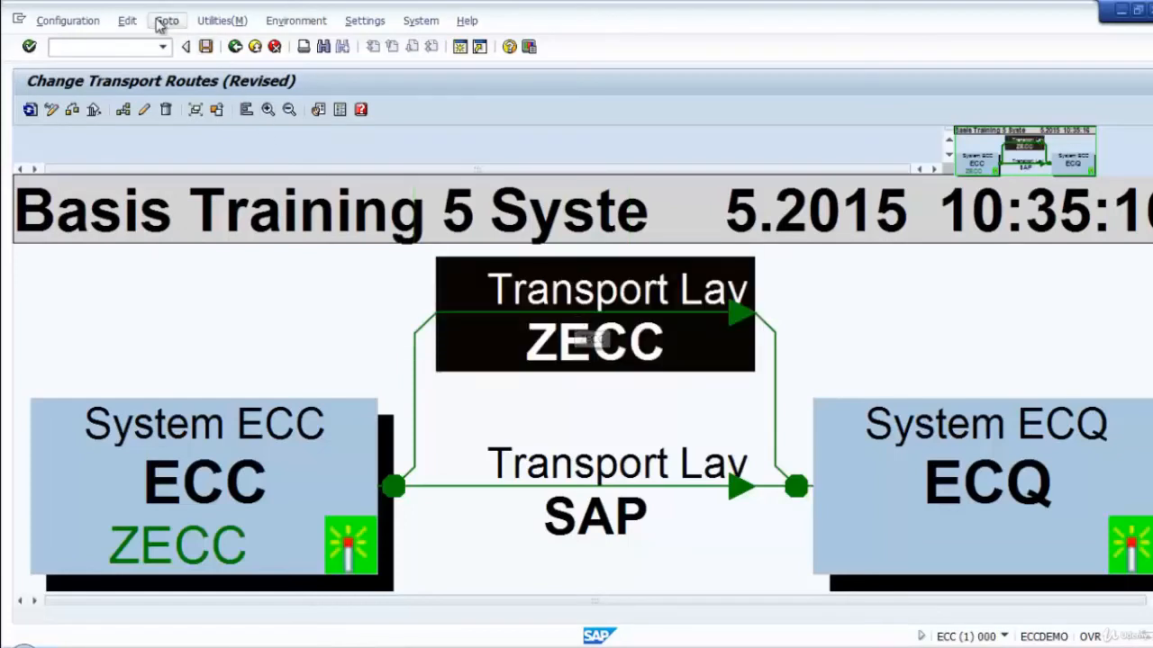
left_click(127, 21)
mouse_move(178, 43)
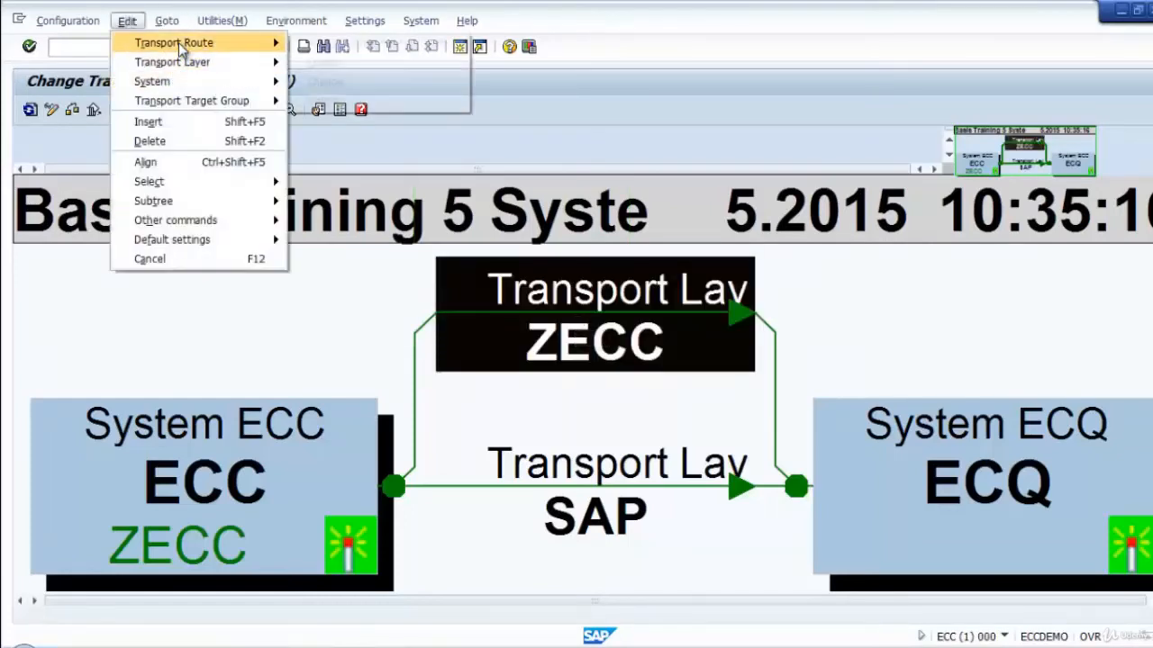
left_click(320, 81)
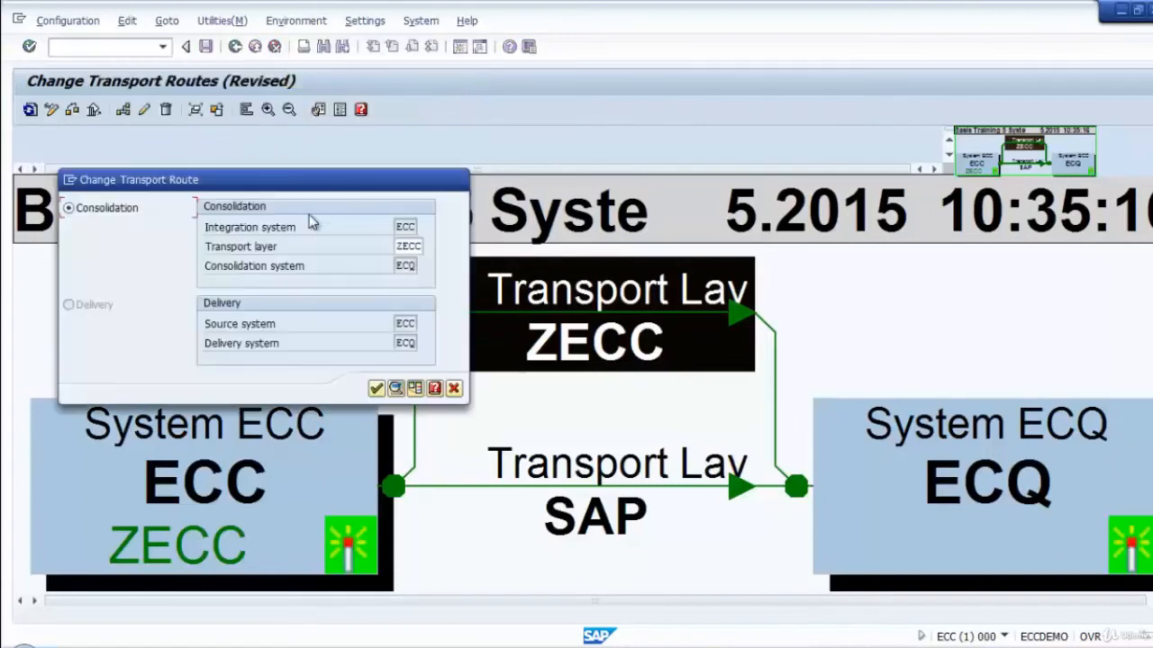
left_click_drag(283, 180, 425, 181)
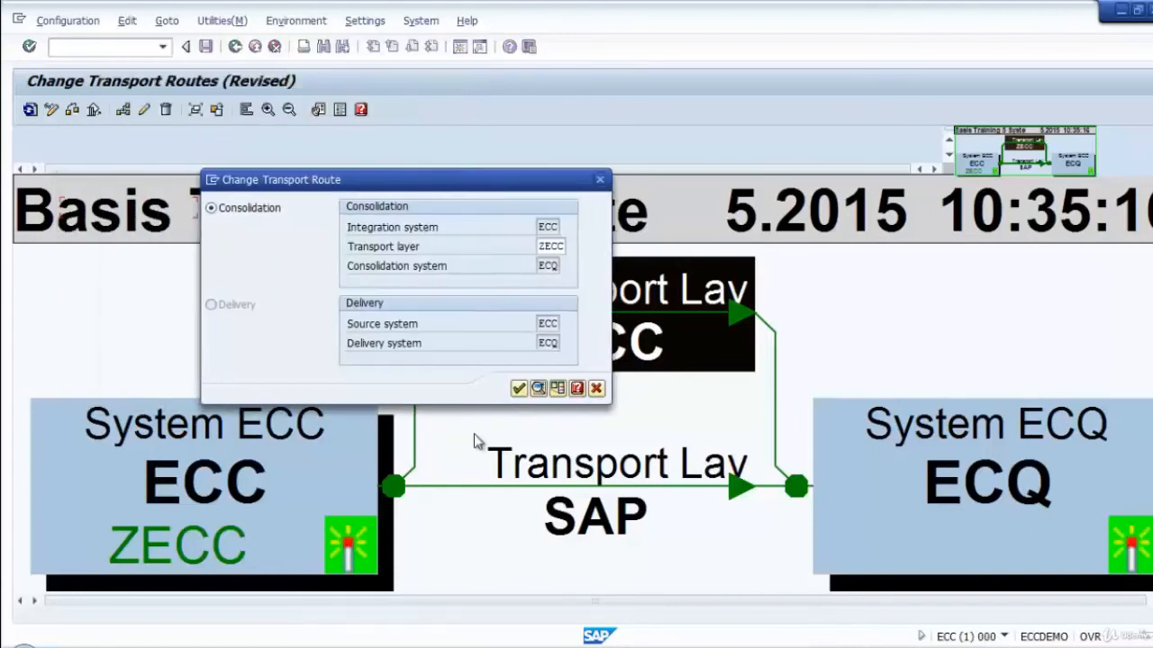
left_click(557, 389)
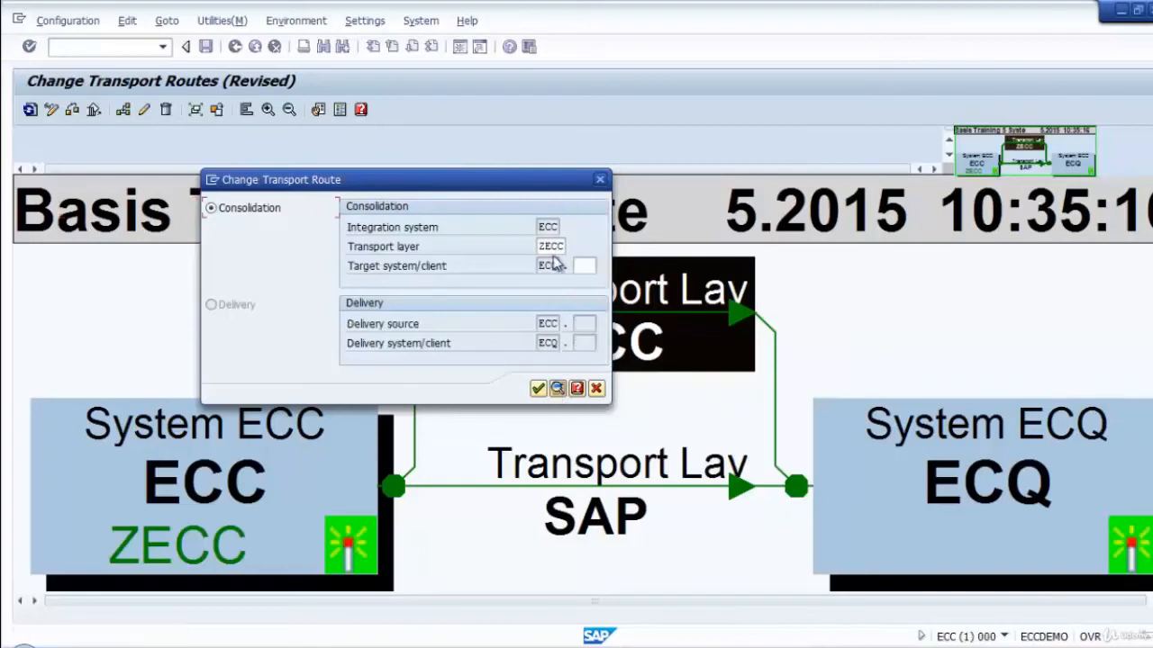
Set the target client of the ZECC route in ECQ to 001 and confirm the route change.
left_click(587, 265)
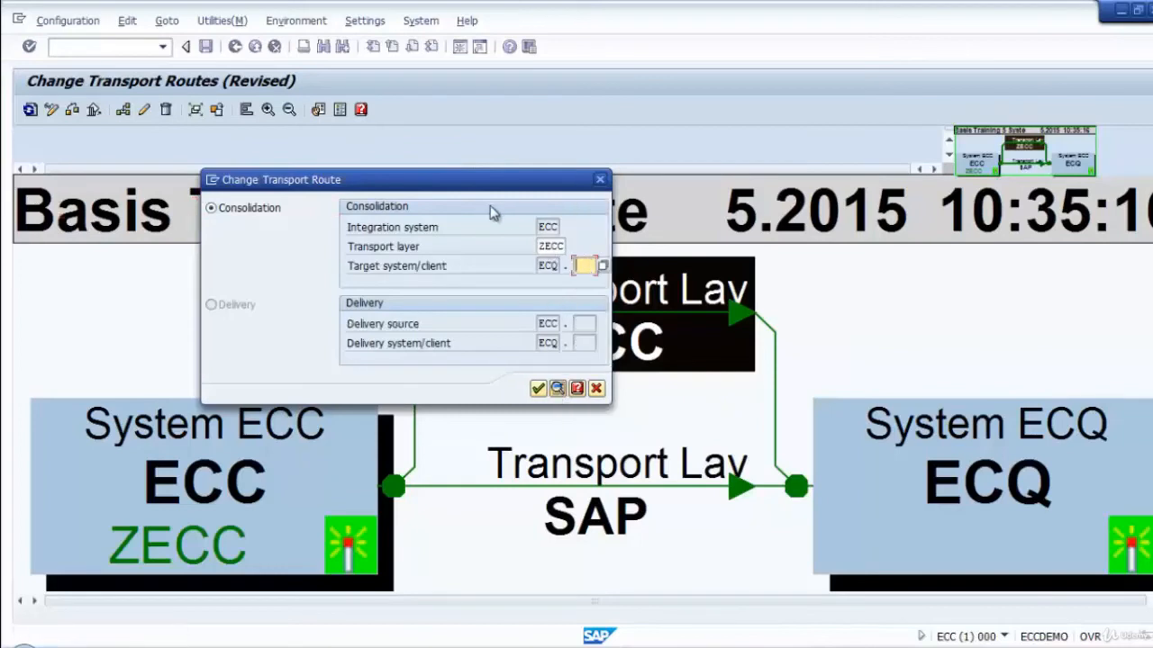
left_click_drag(456, 185, 453, 222)
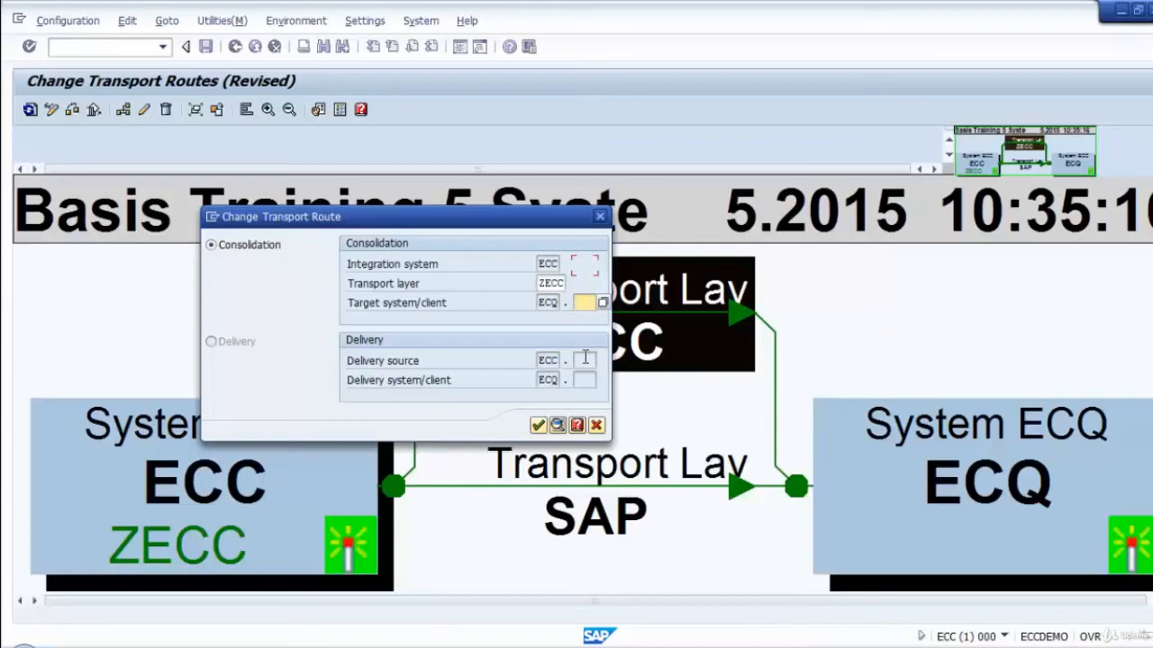
type("1")
key("BackSpace")
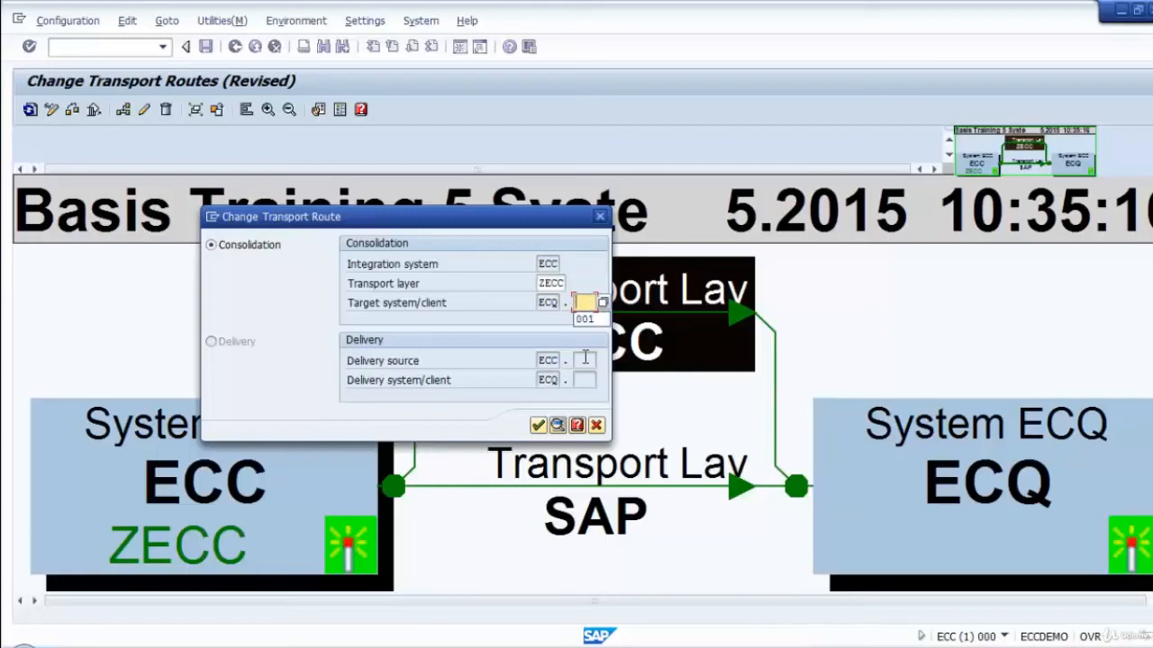
type("001")
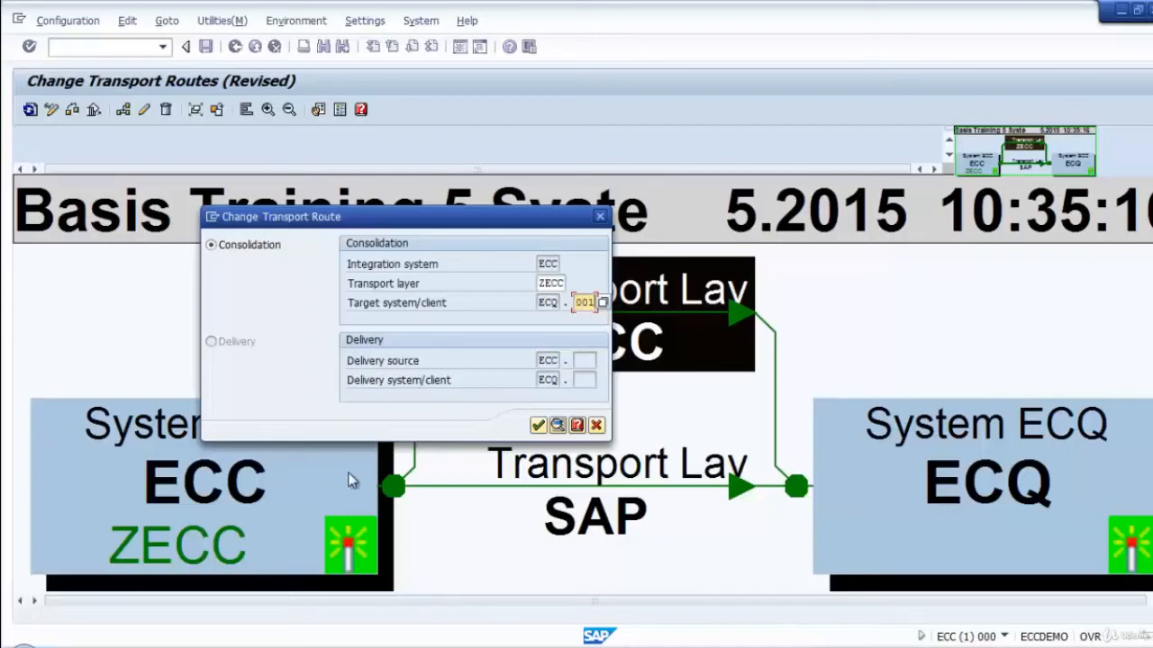
left_click(538, 425)
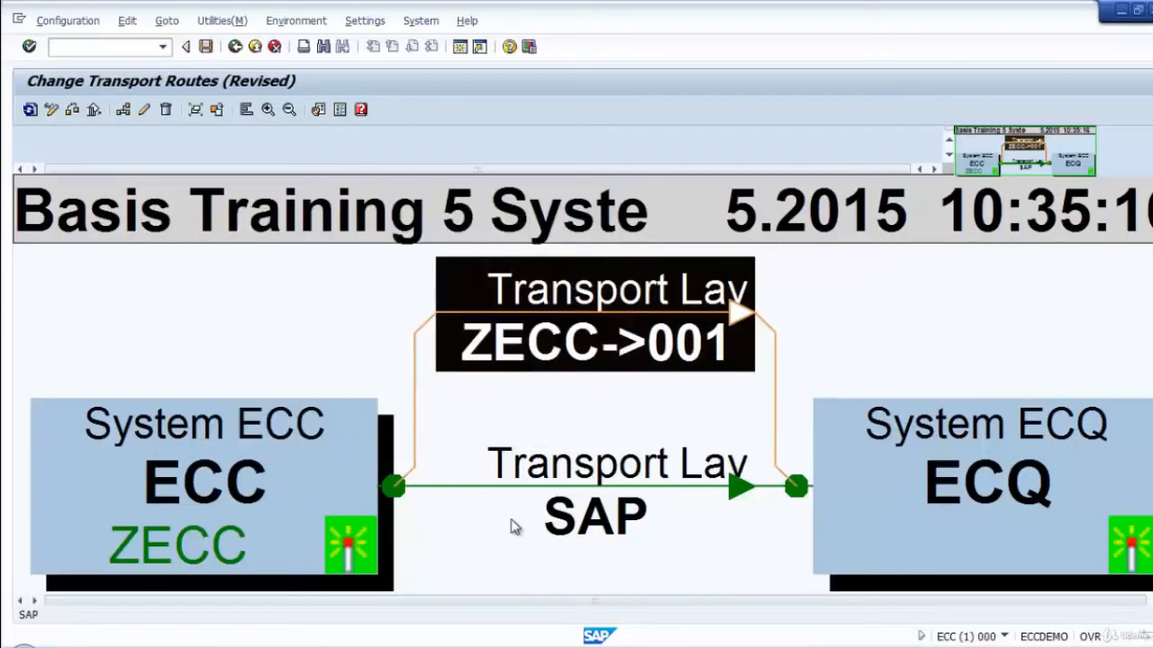
left_click(806, 369)
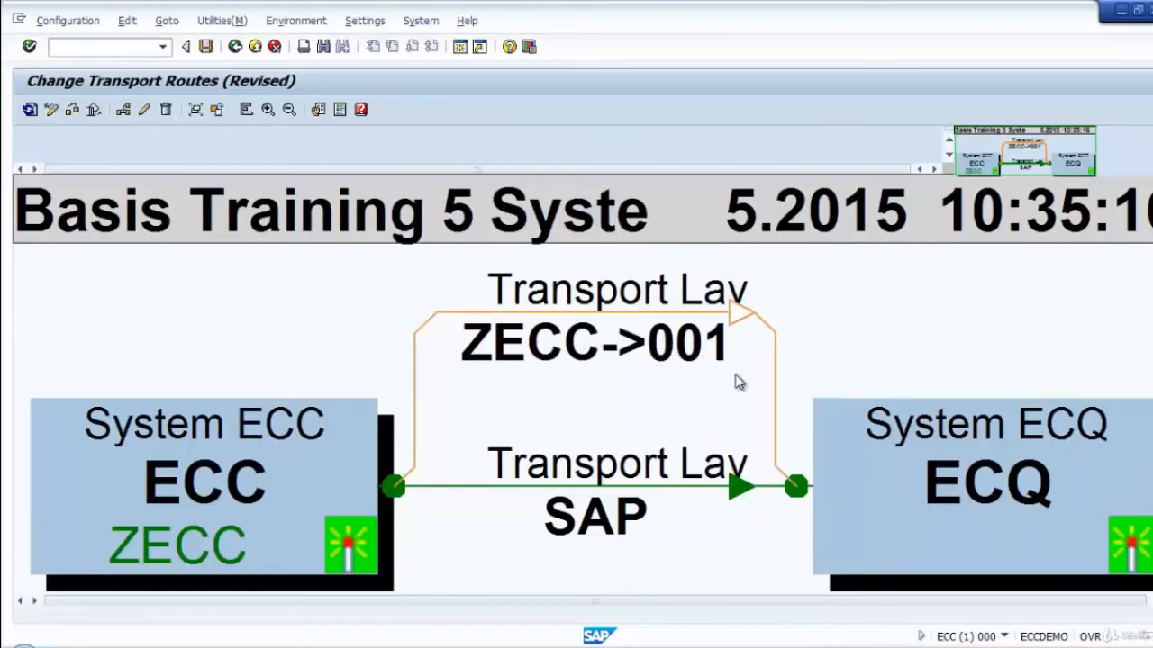
left_click(744, 539)
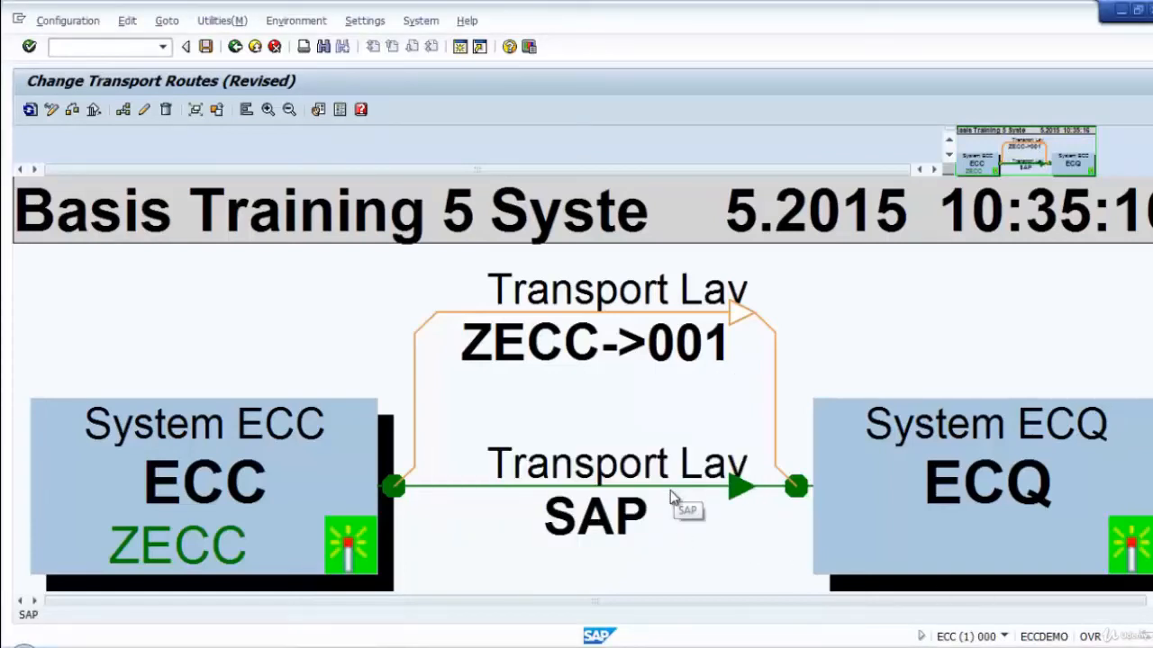
Change the SAP transport route from ECC to ECQ so that its target client is 001.
left_click(670, 497)
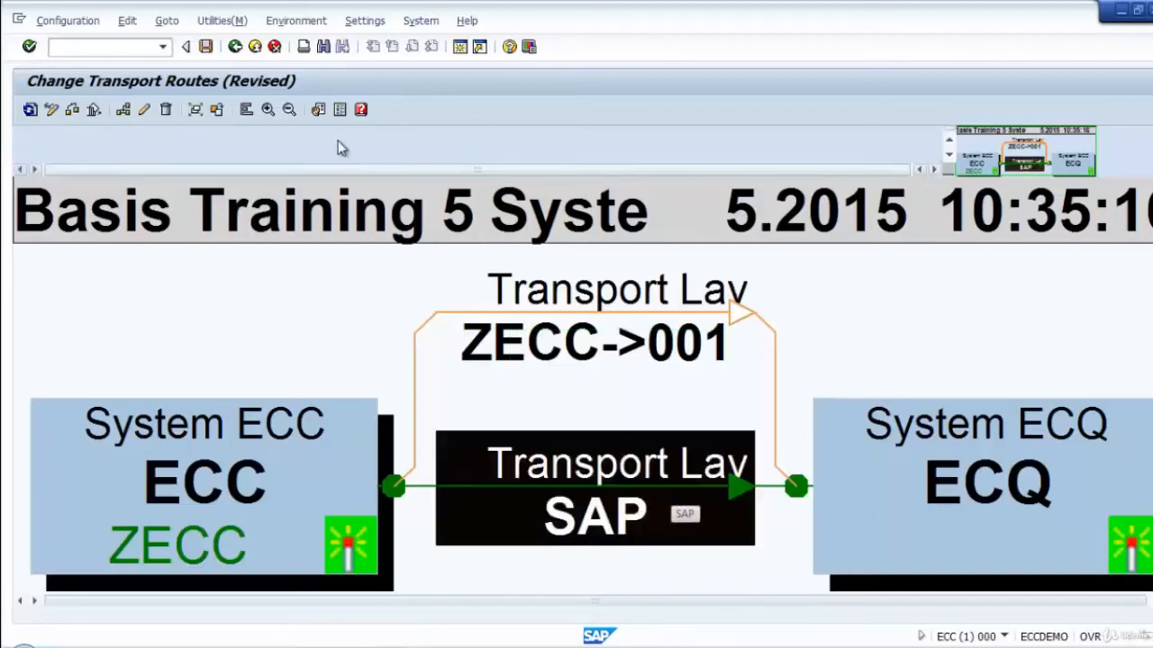
left_click(166, 20)
mouse_move(135, 20)
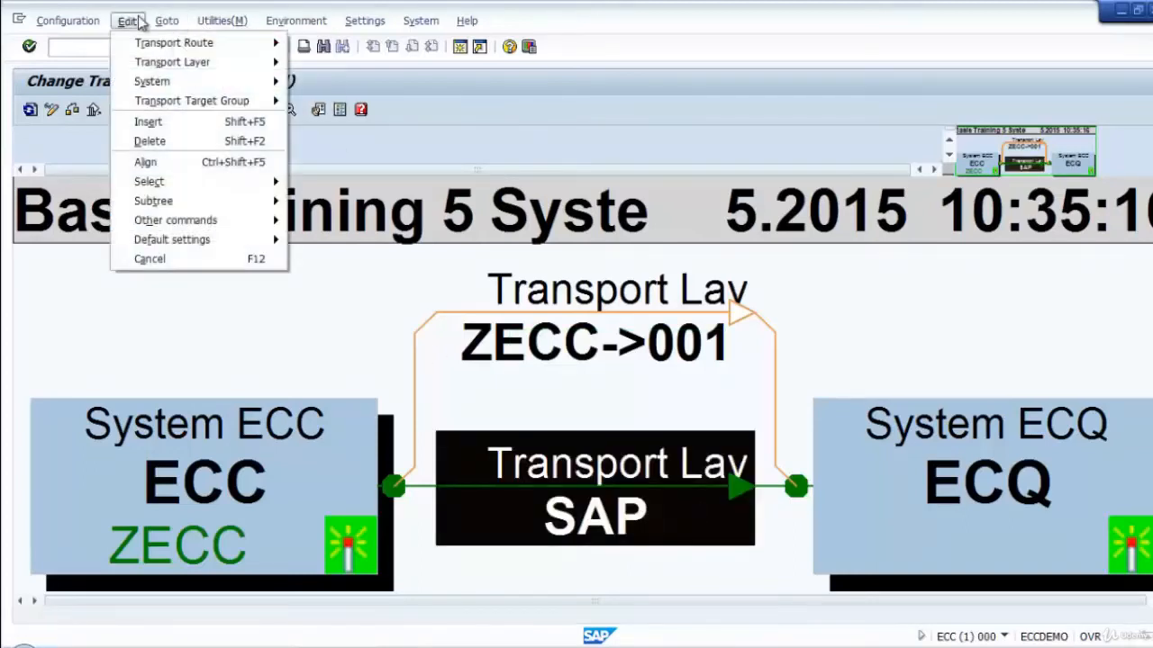
mouse_move(144, 43)
left_click(379, 83)
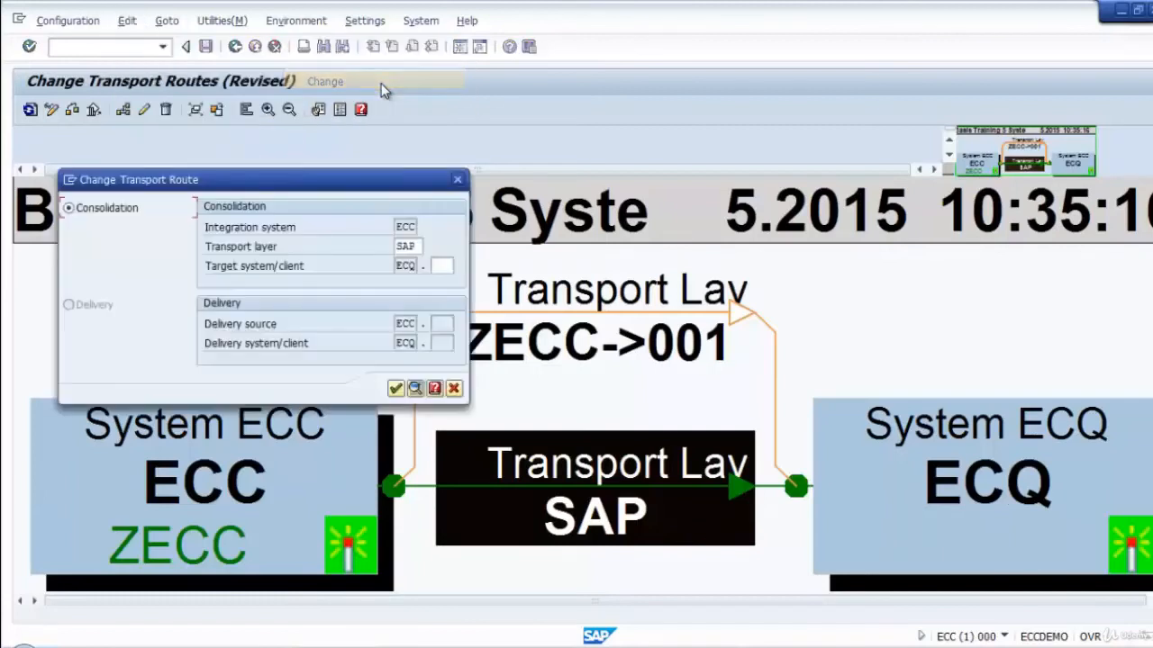
left_click(442, 267)
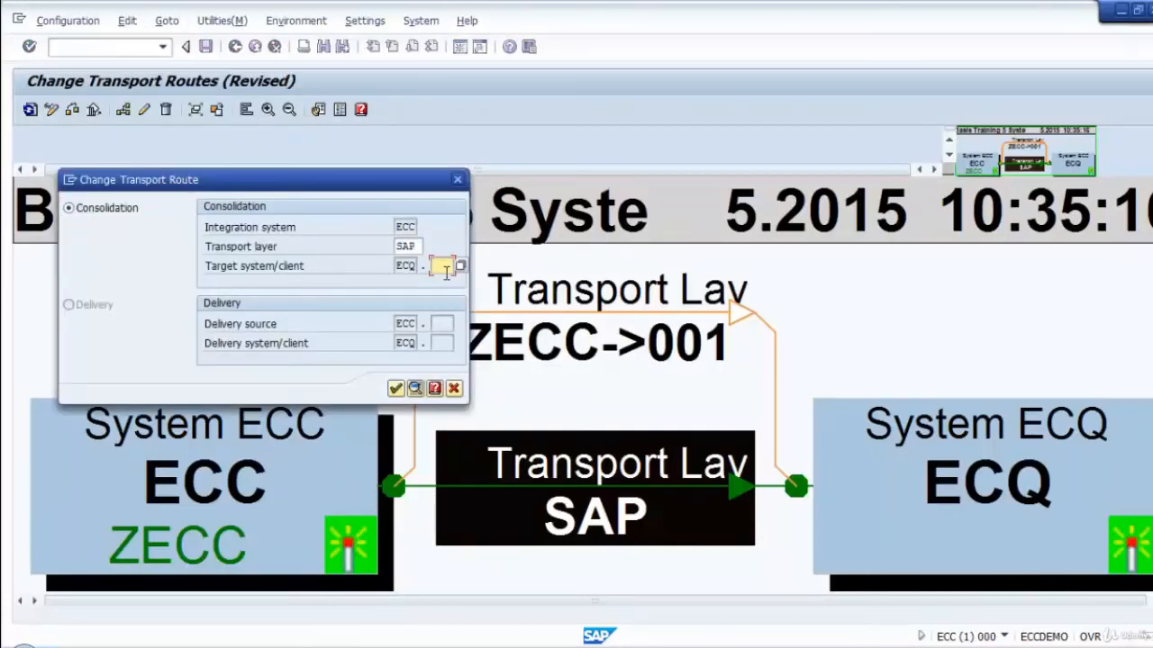
type("001")
left_click(395, 388)
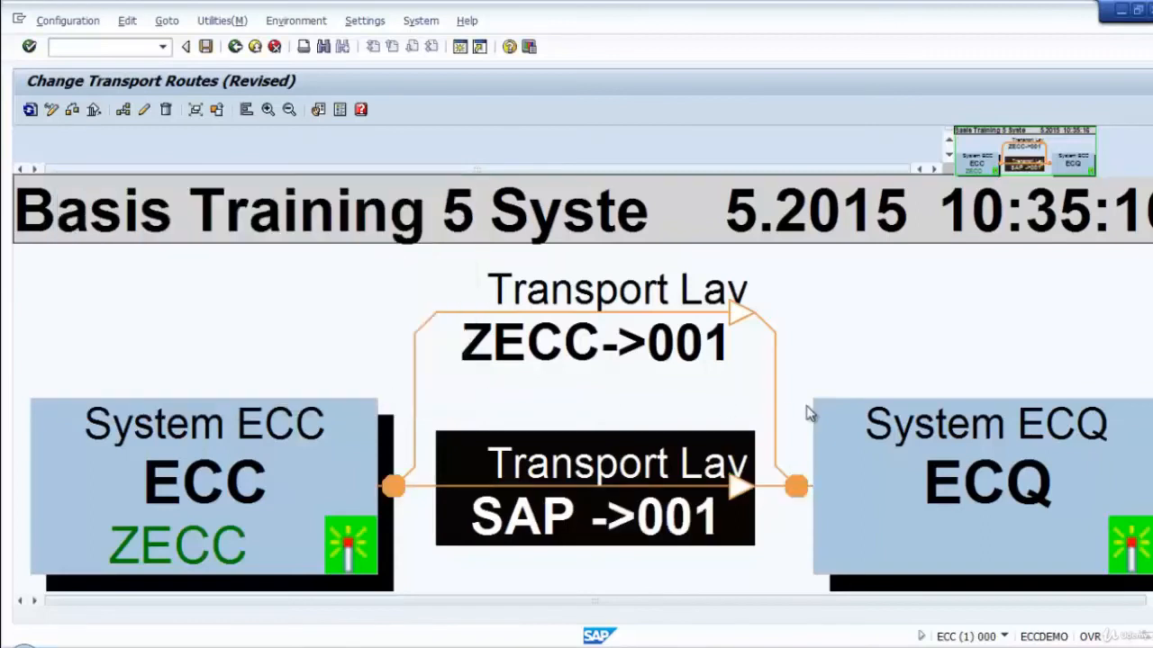
left_click(802, 356)
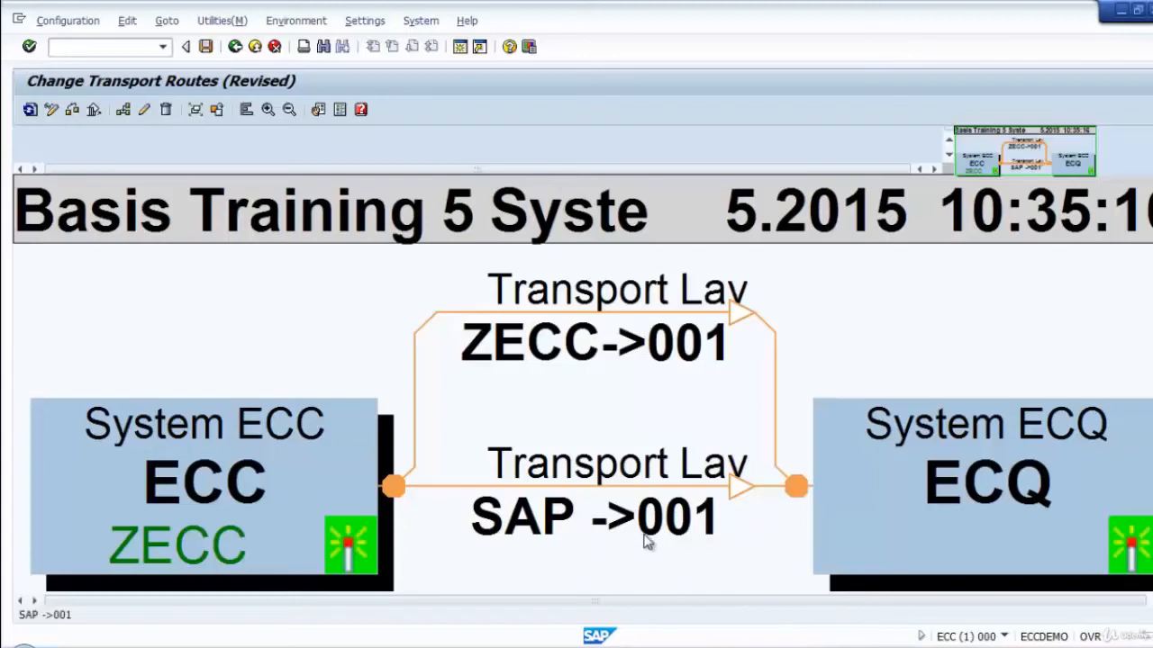
Save the configuration with the short description Basis Training 2 System CTC, distribute and activate it across all systems, and leave the route editor.
left_click(207, 47)
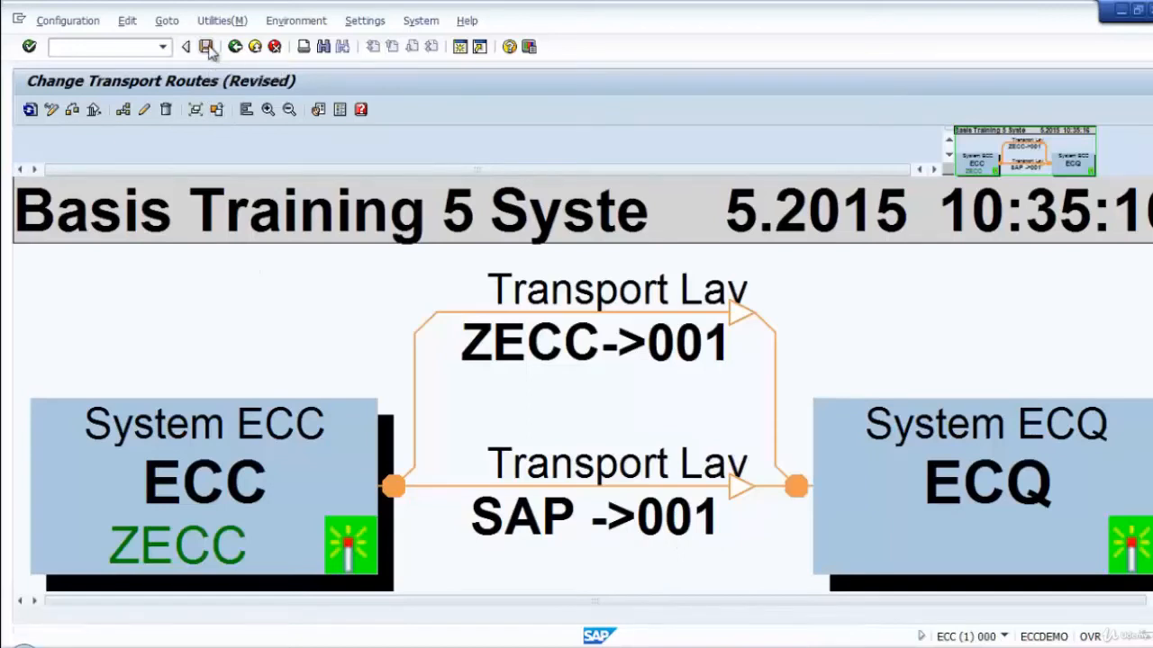
left_click_drag(234, 414, 240, 260)
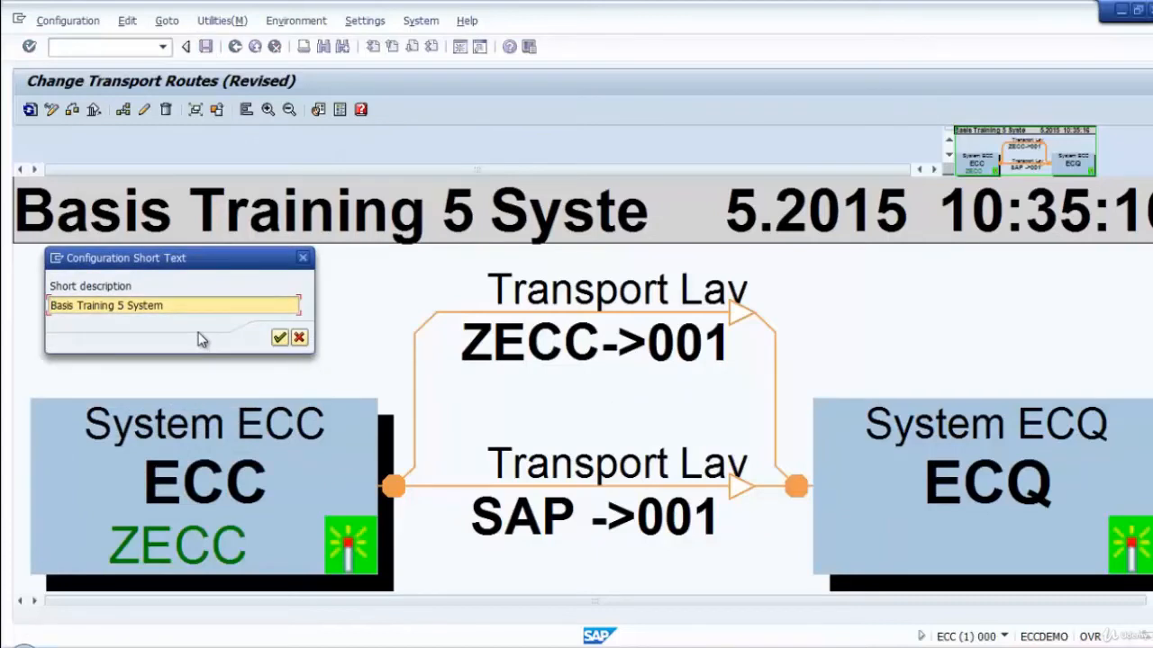
left_click(117, 306)
type("2")
key("Right")
key("Right")
key("Right")
key("Right")
key("Right")
key("Right")
key("Right")
type("CTC")
left_click(280, 339)
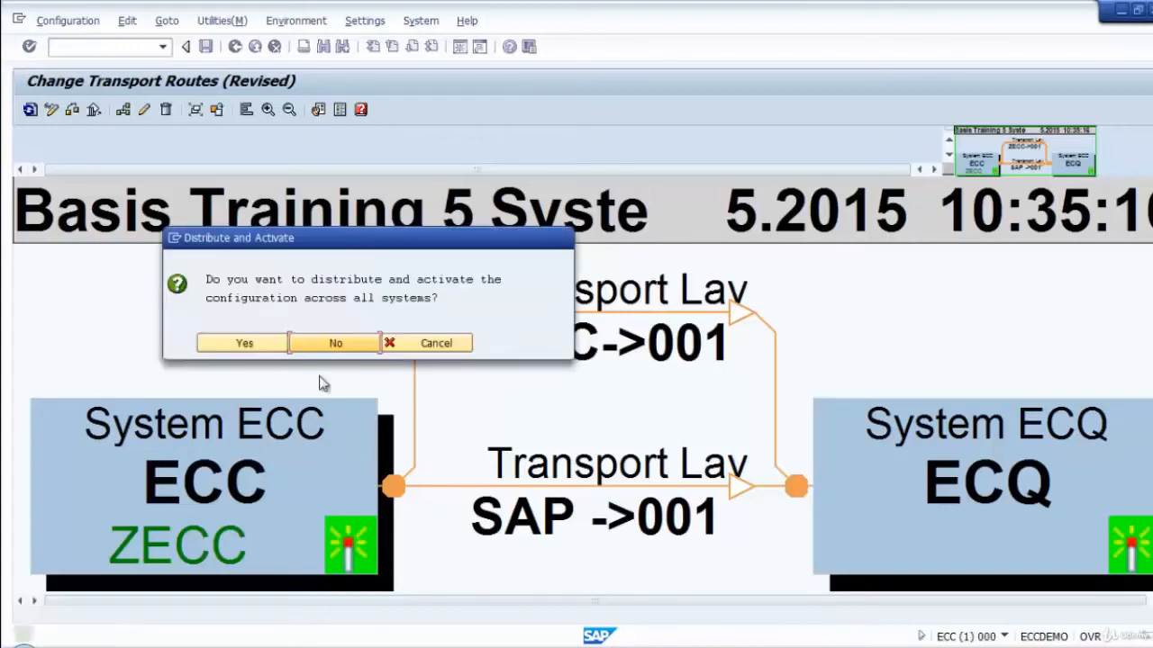
left_click(223, 342)
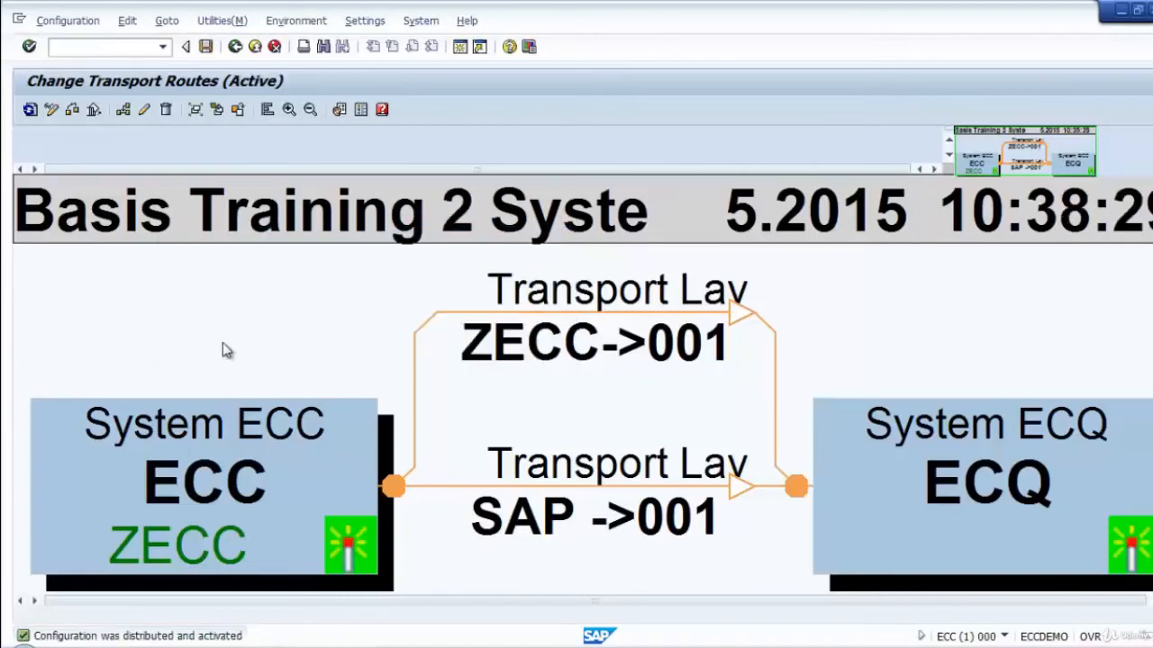
left_click(236, 47)
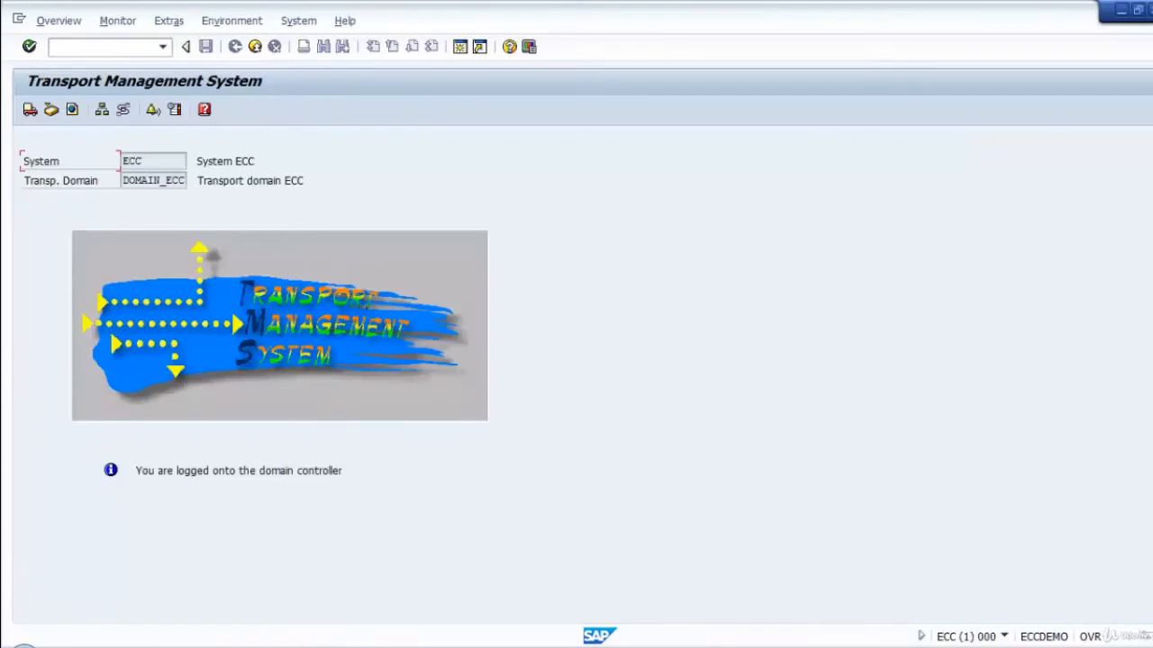
Switch to SAP Logon and log on to 03 ECQ - SAP ECC DEV, client 001, as sap* with the account password.
mouse_move(307, 639)
left_click(270, 603)
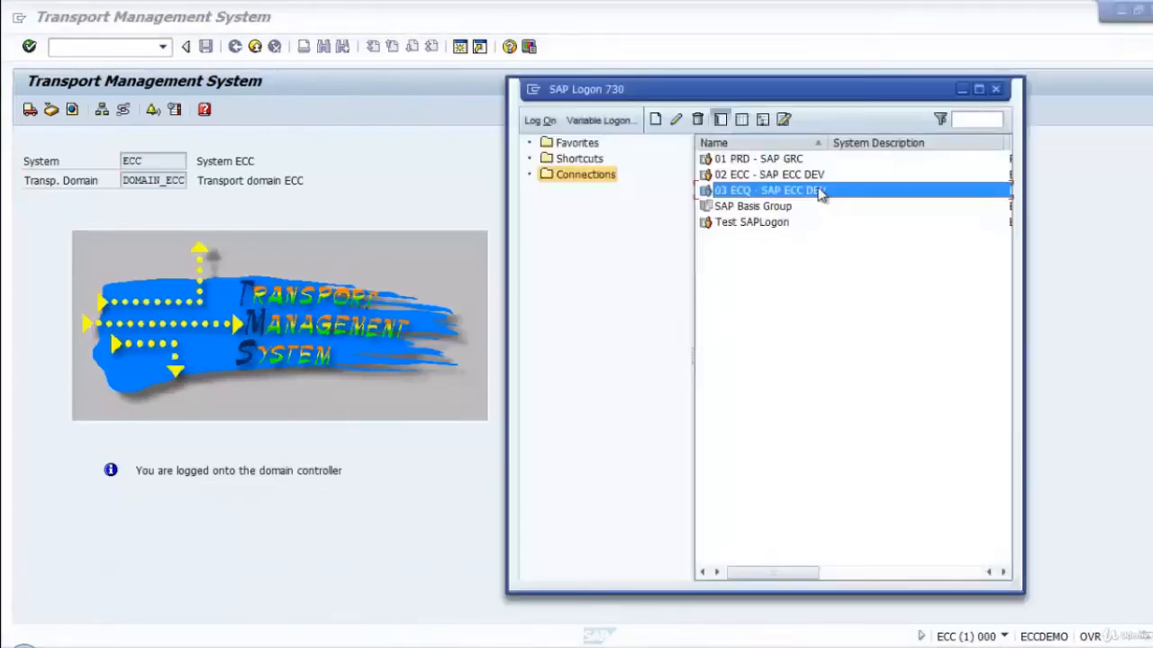
double_click(773, 192)
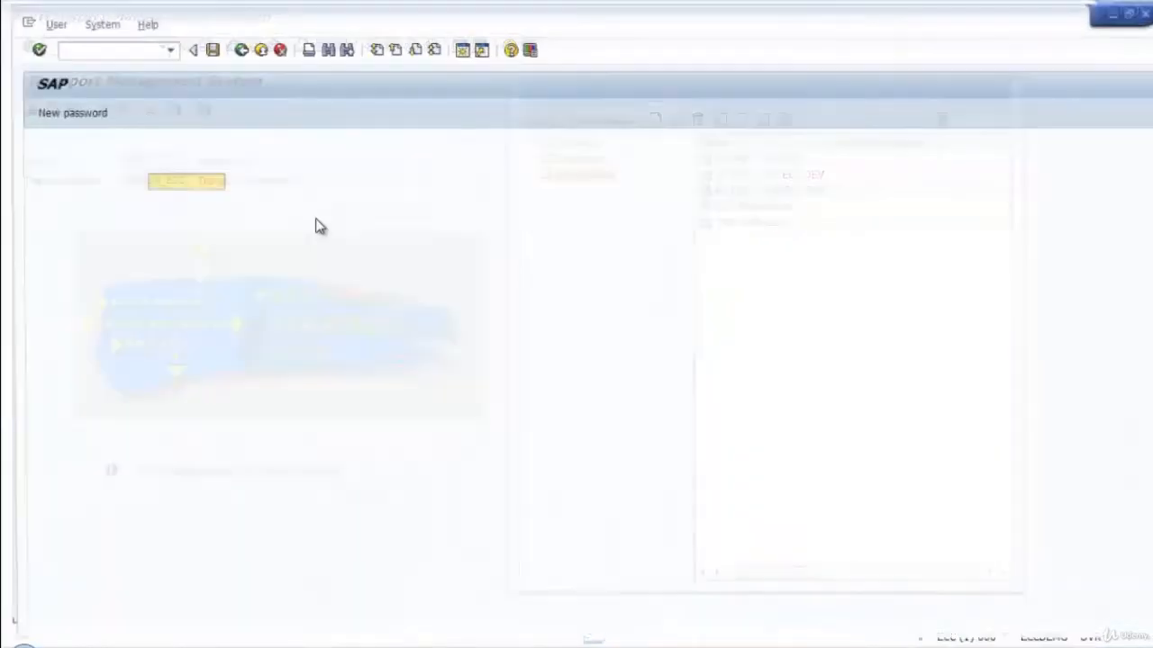
type("s")
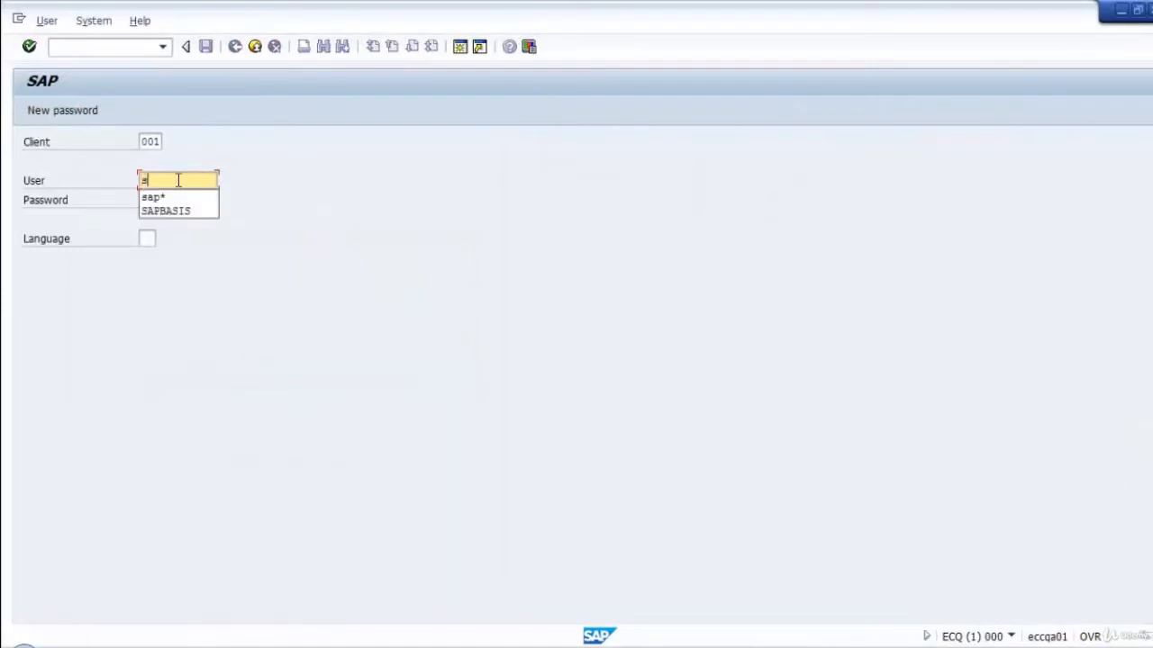
left_click(196, 196)
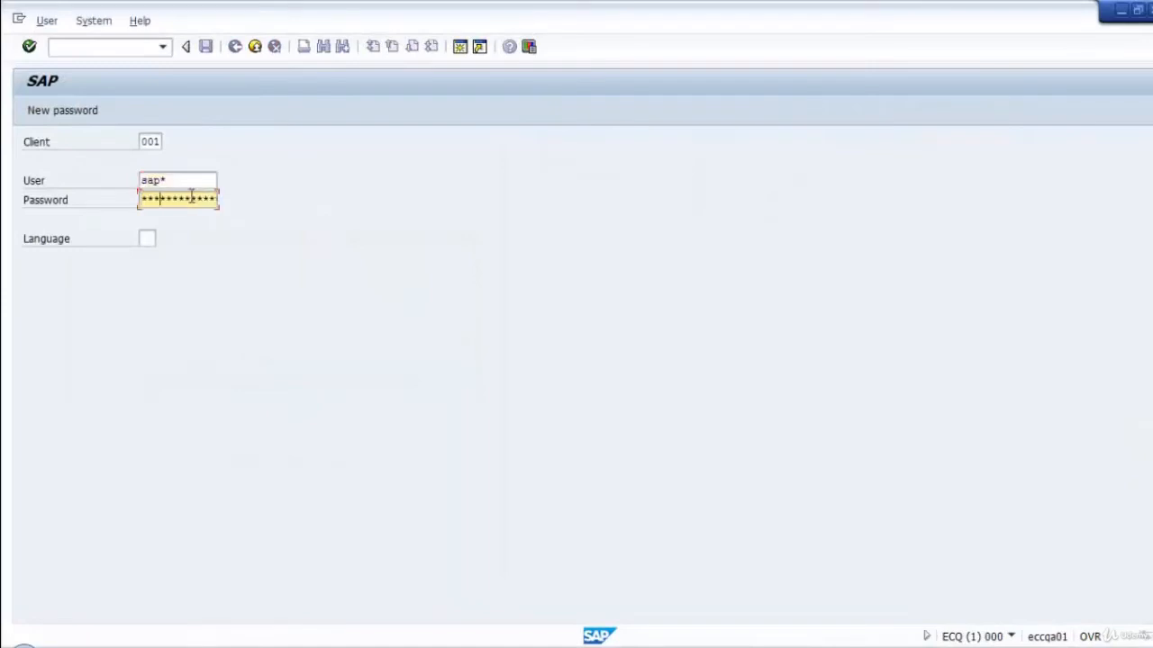
key("Return")
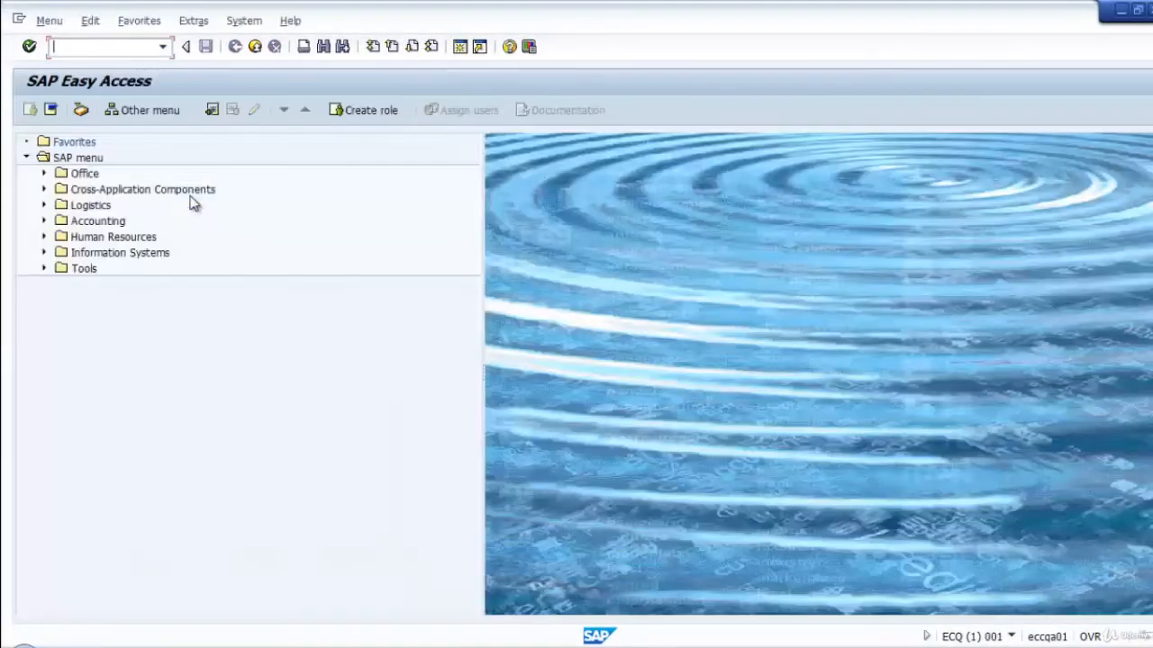
Open transaction STMS in ECQ, examine the distributed transport routes between ECC and ECQ, and return to SAP Easy Access.
type("stms")
key("Return")
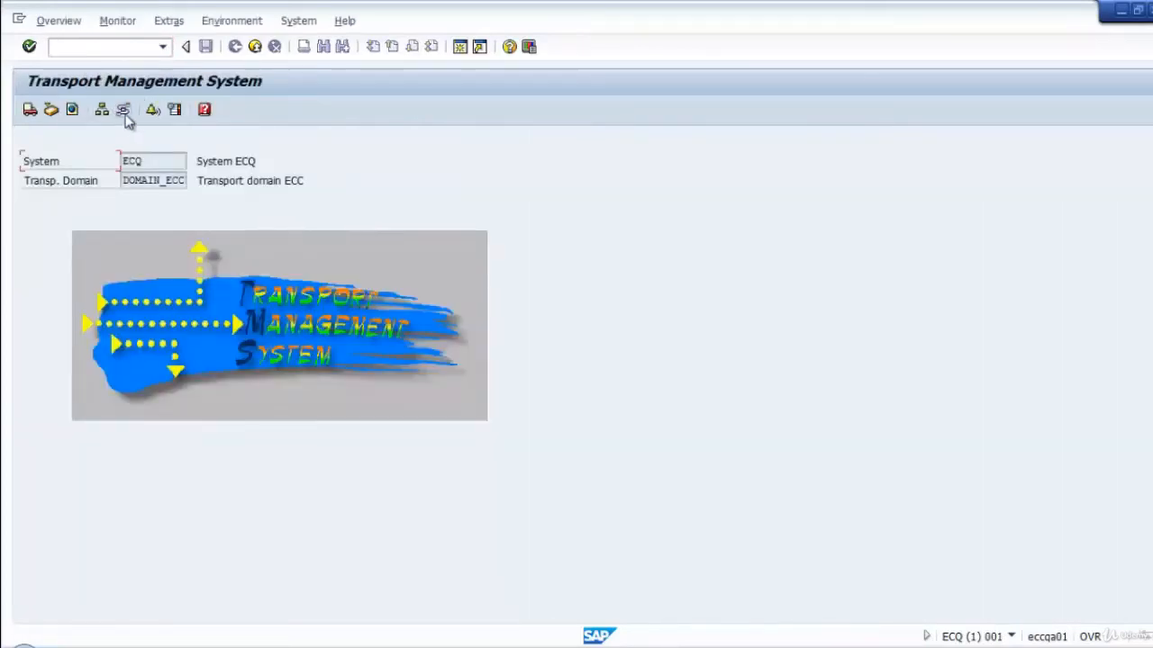
left_click(123, 109)
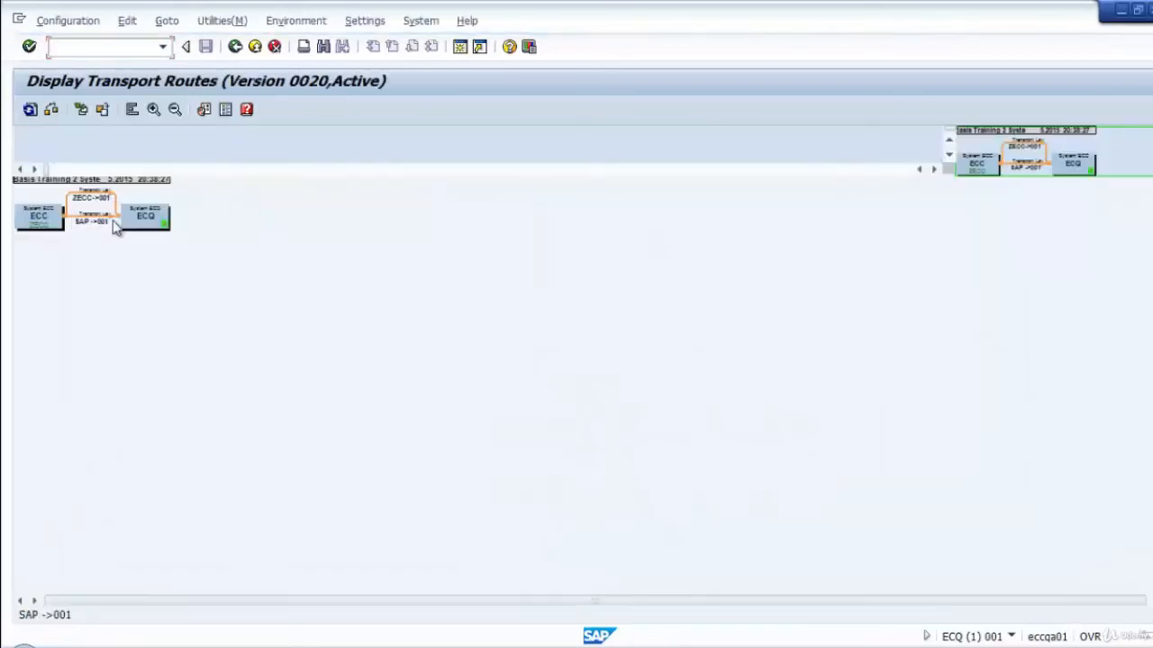
left_click(153, 110)
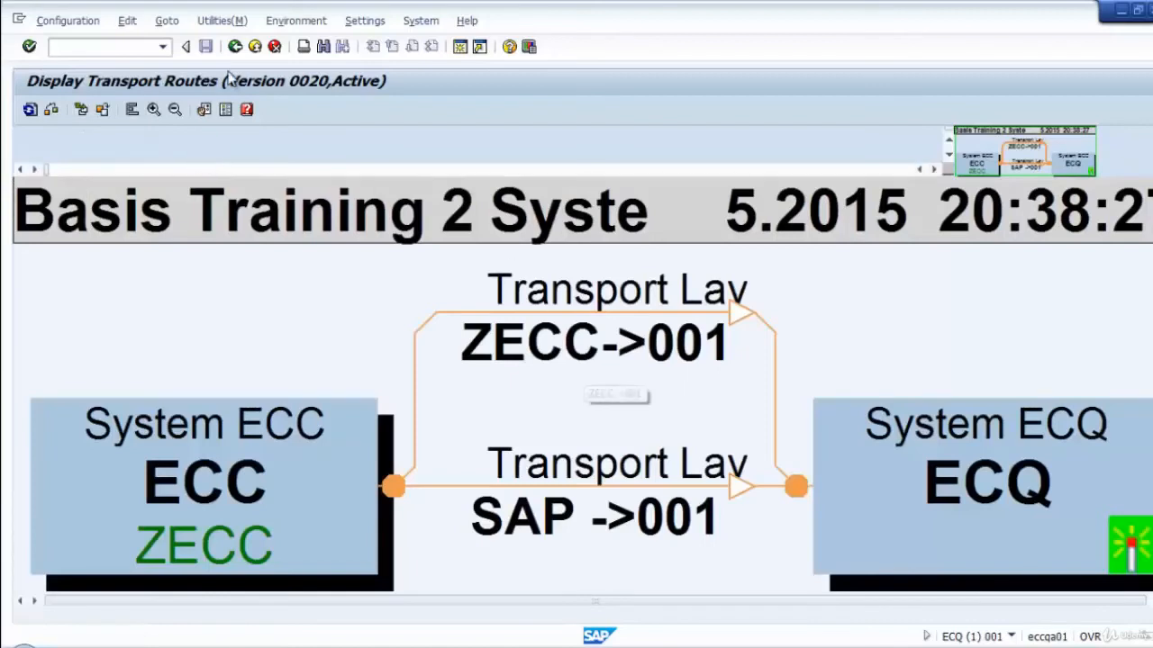
left_click(255, 49)
left_click(256, 48)
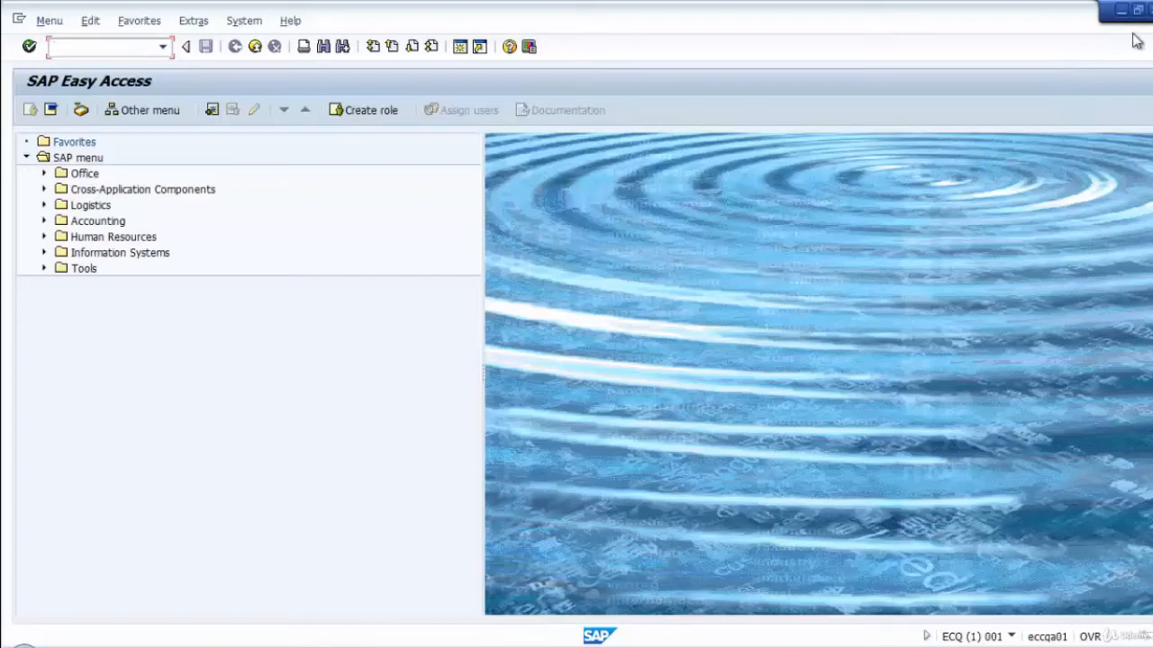
Switch to SAP Logon and log on to 02 ECC - SAP ECC DEV, client 001, as SAPBASIS with the account password.
left_click(1119, 9)
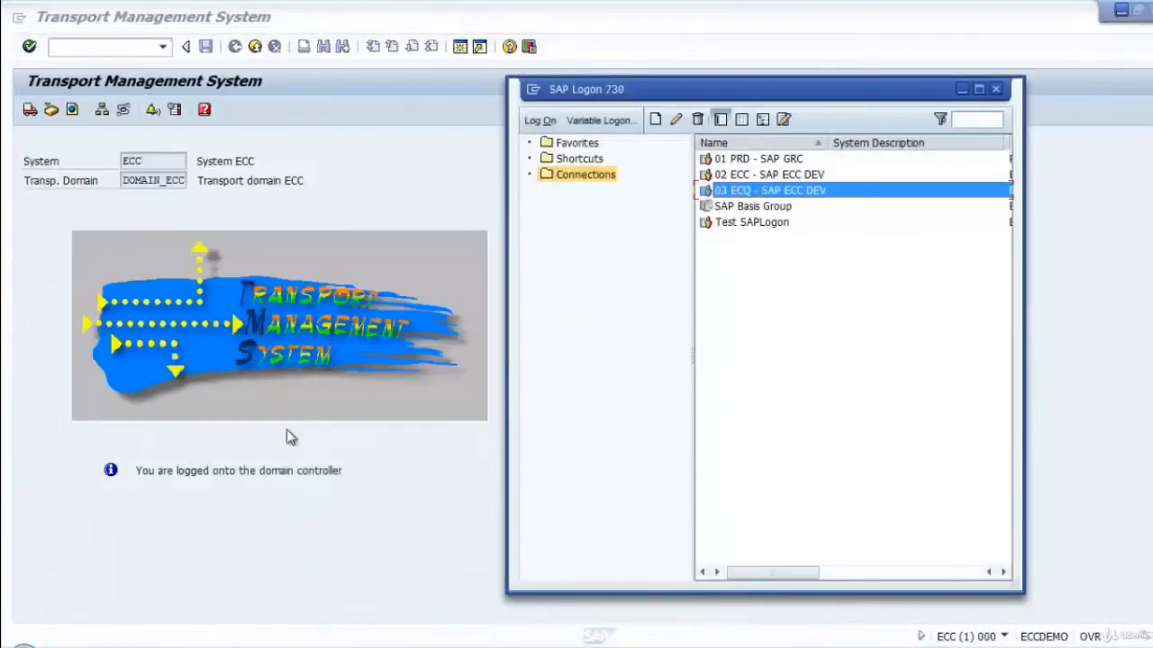
left_click(240, 453)
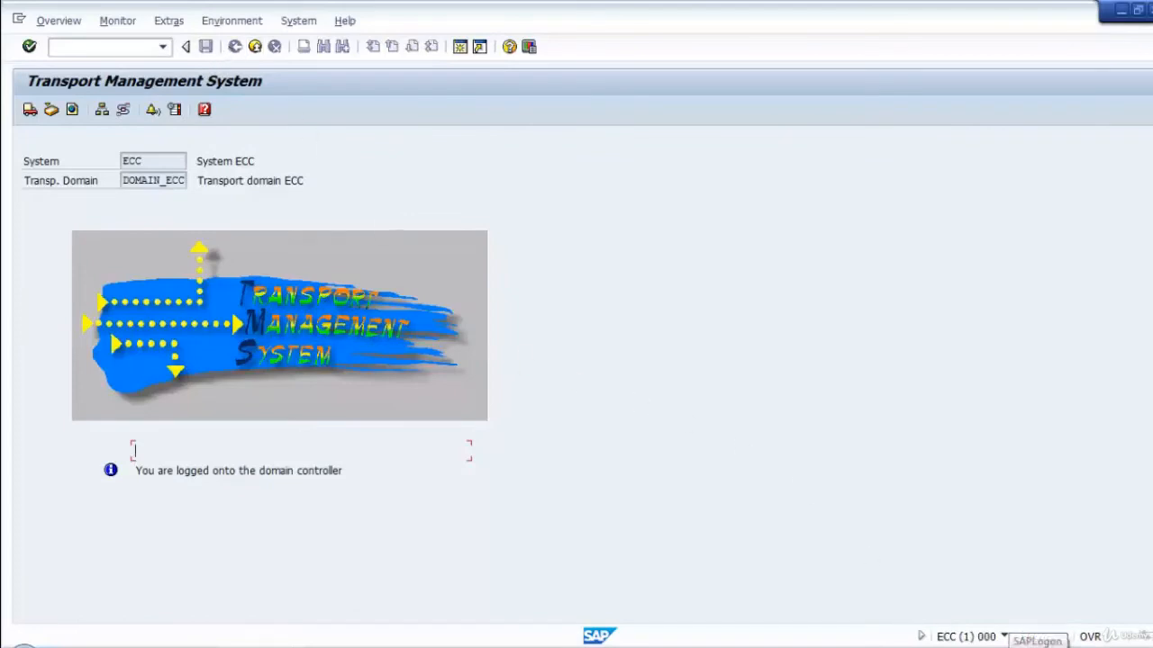
left_click(1036, 643)
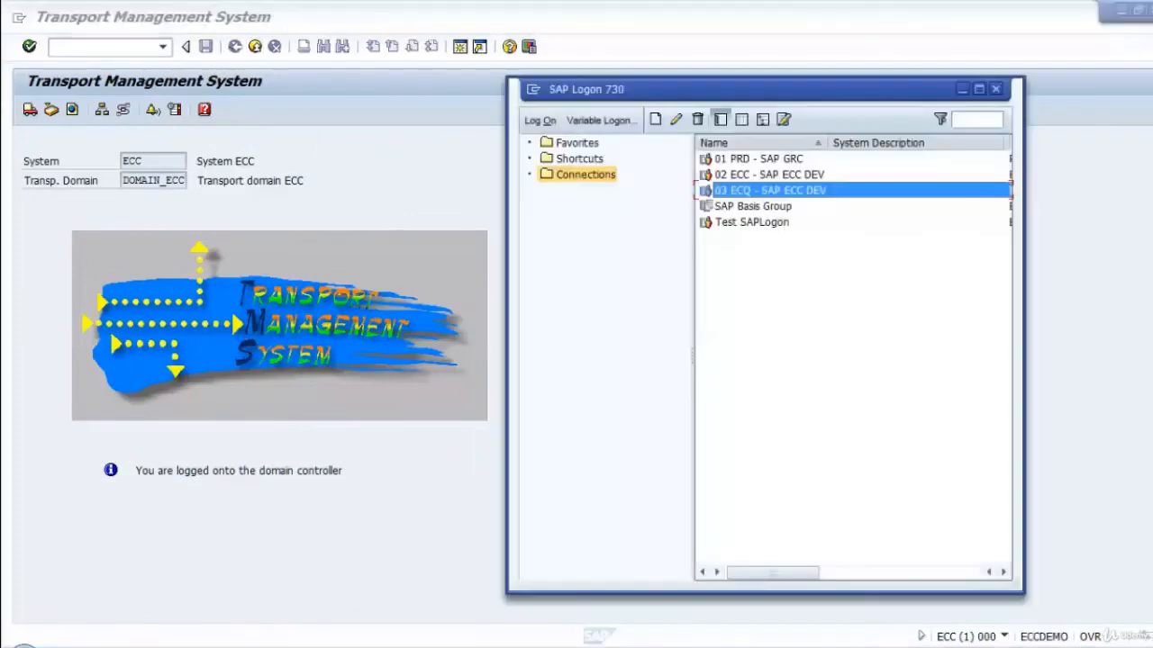
double_click(734, 174)
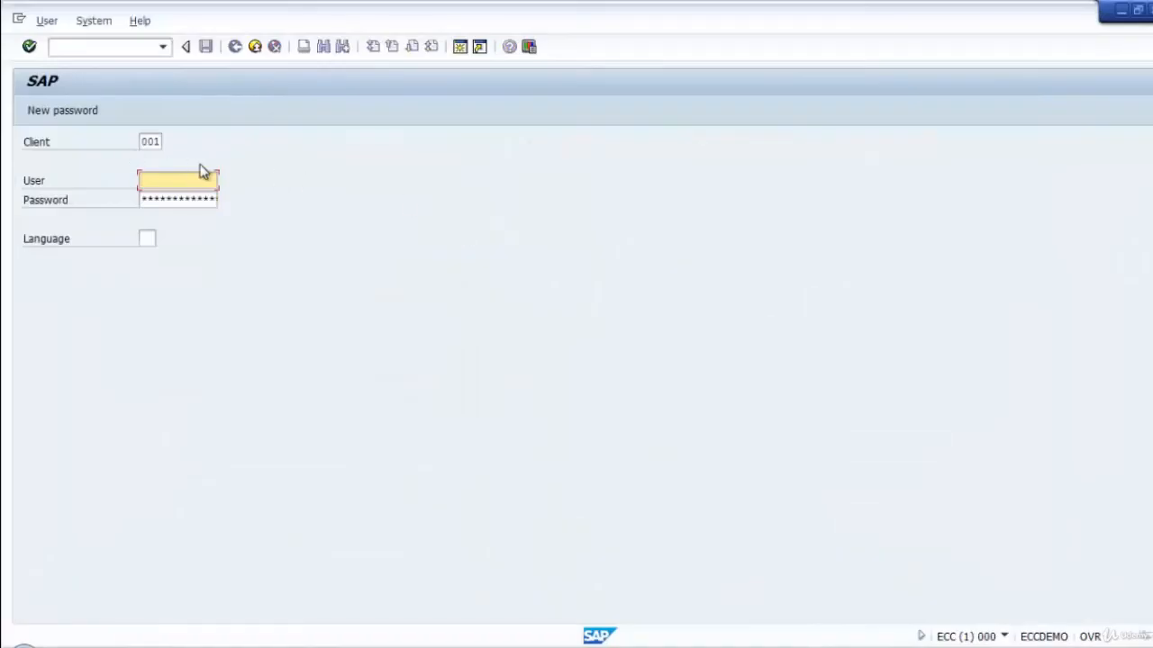
type("s")
key("Down")
key("Down")
key("Return")
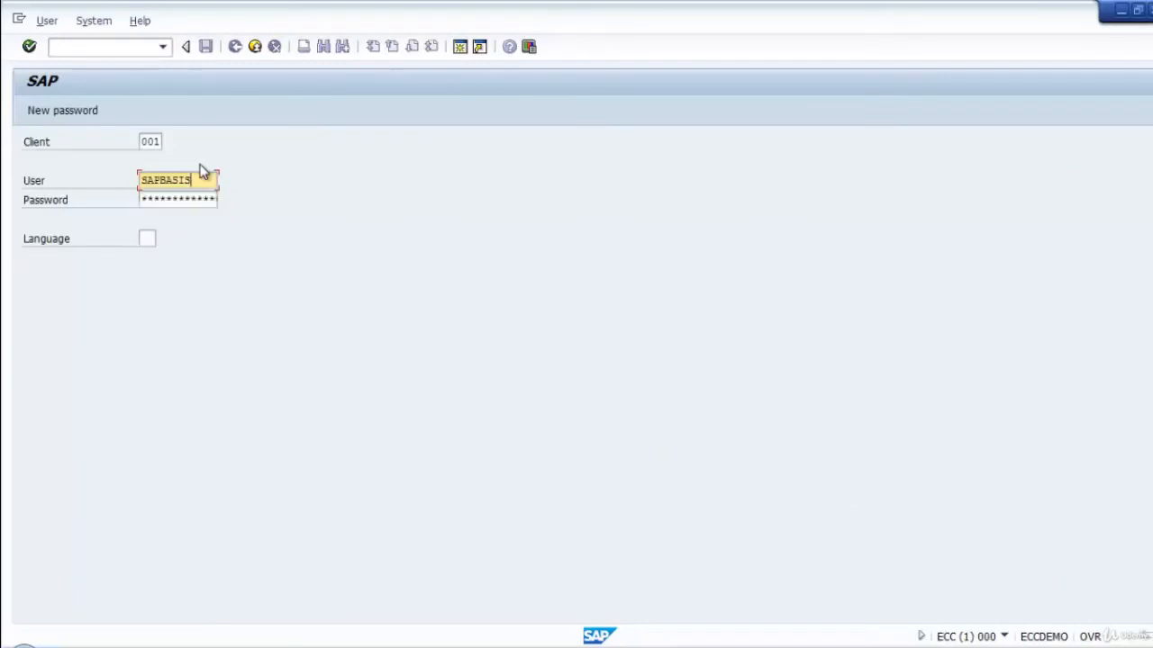
key("Tab")
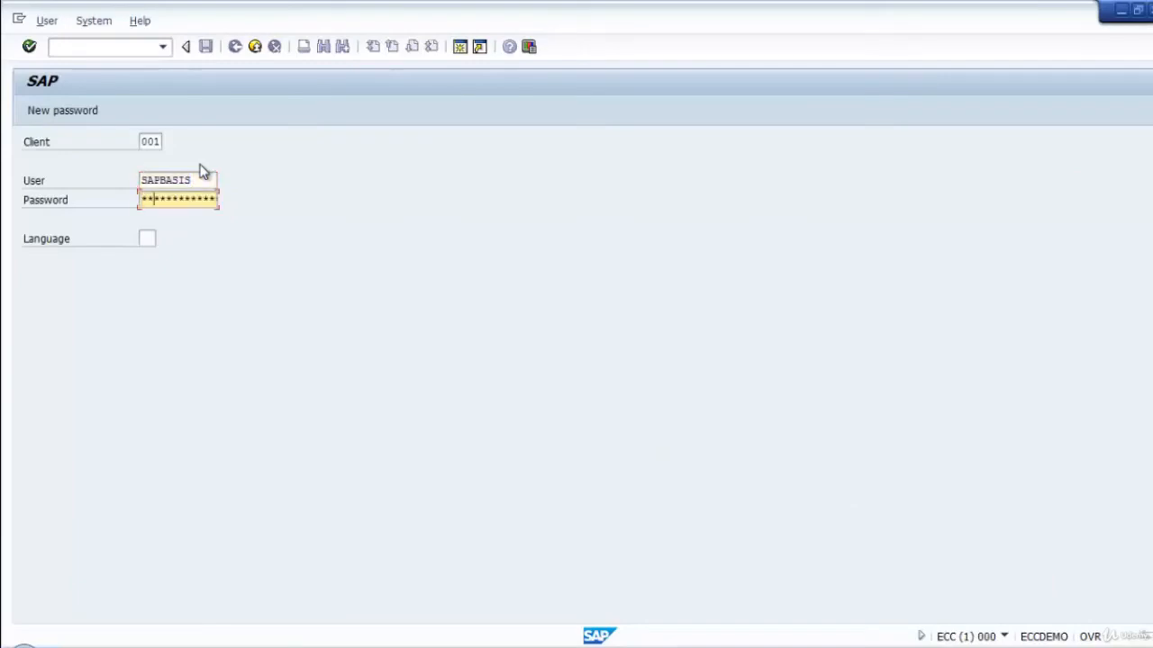
type("********")
key("Return")
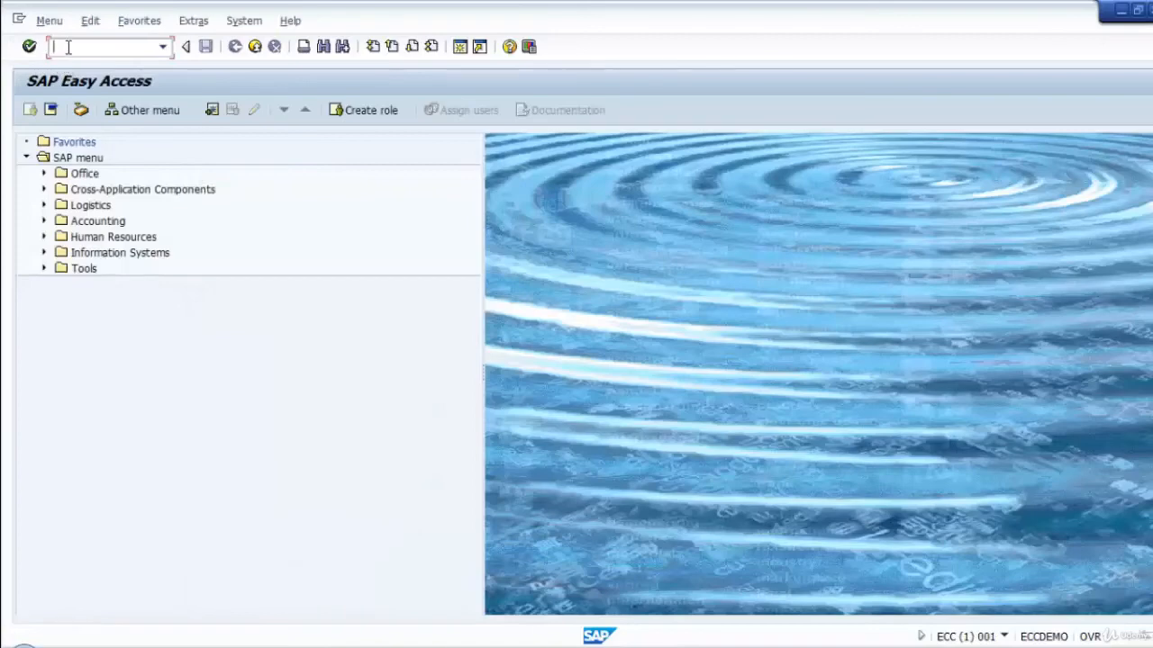
Open transaction PFCG and start creating the single role Z_BC_TRAINING_ROLE03.
type("pfcg")
key("Return")
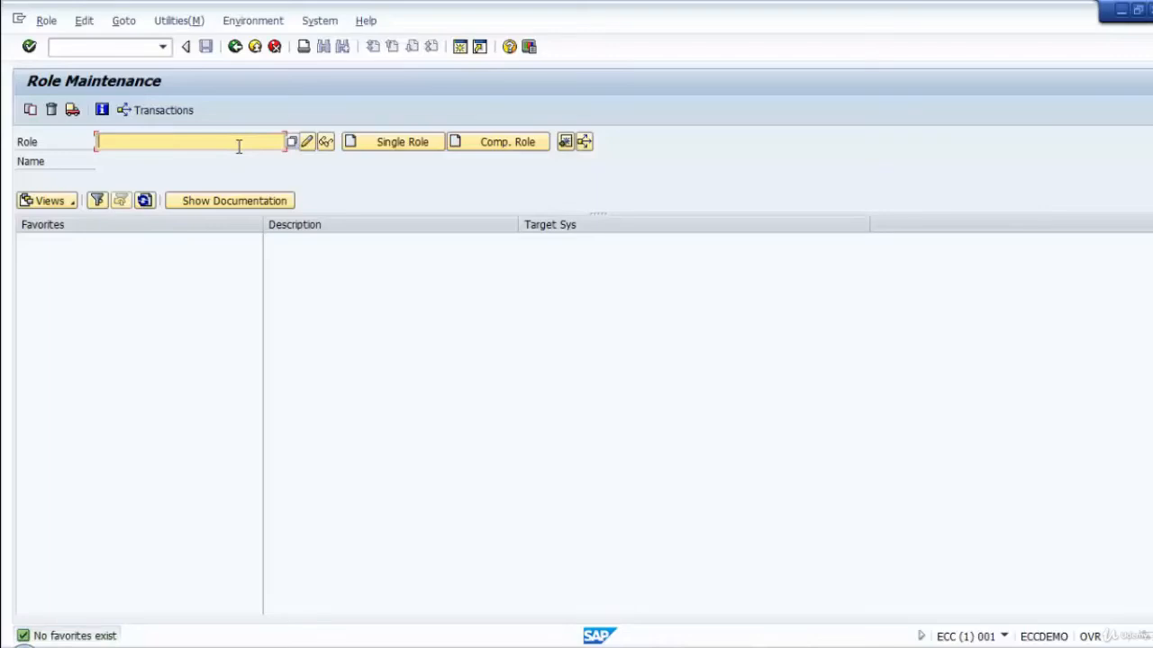
type("Z")
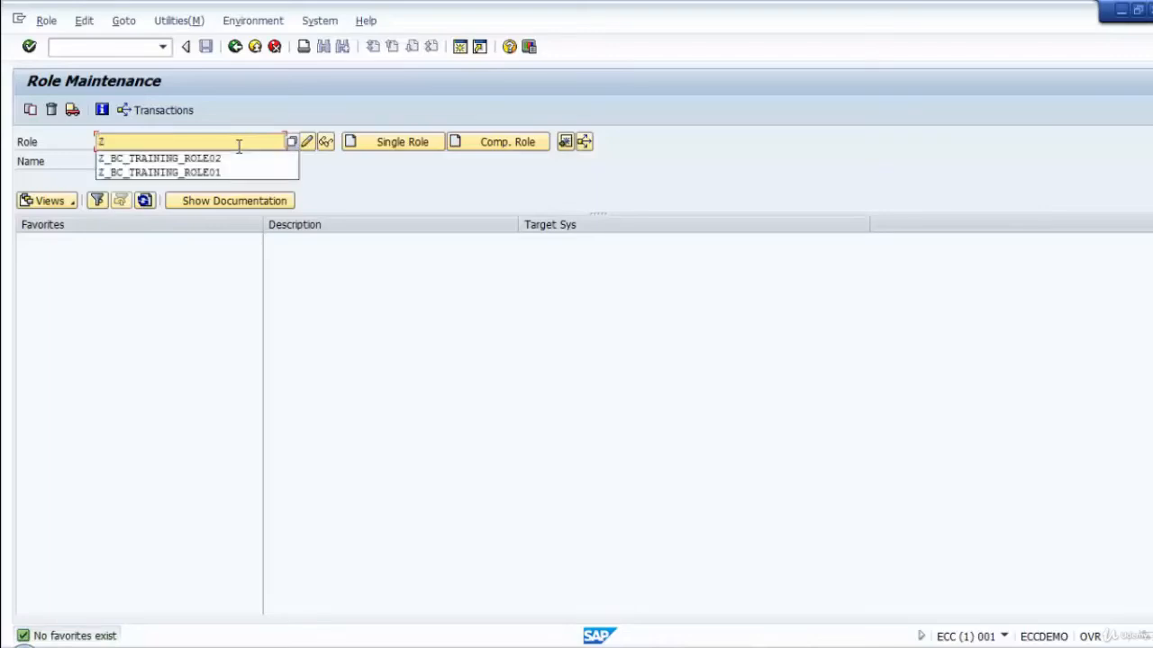
key("Down")
key("Return")
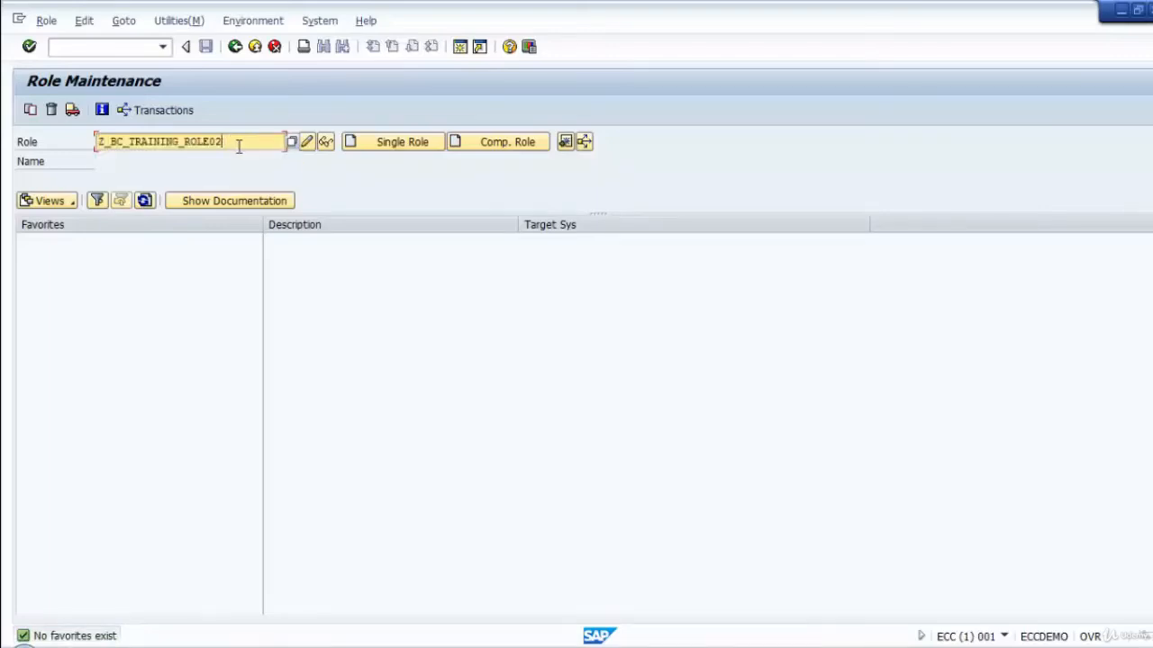
key("BackSpace")
type("3")
left_click(361, 142)
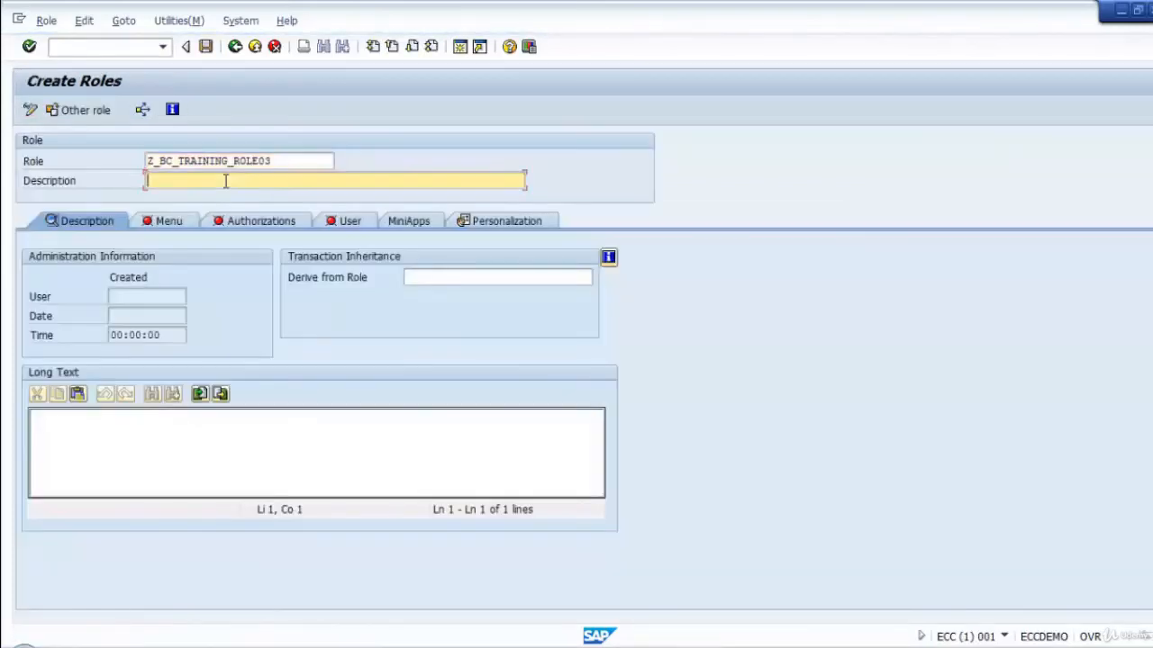
Describe the role as "Transport testing with CTC" and save it while opening its menu definition.
type("Transport T")
key("BackSpace")
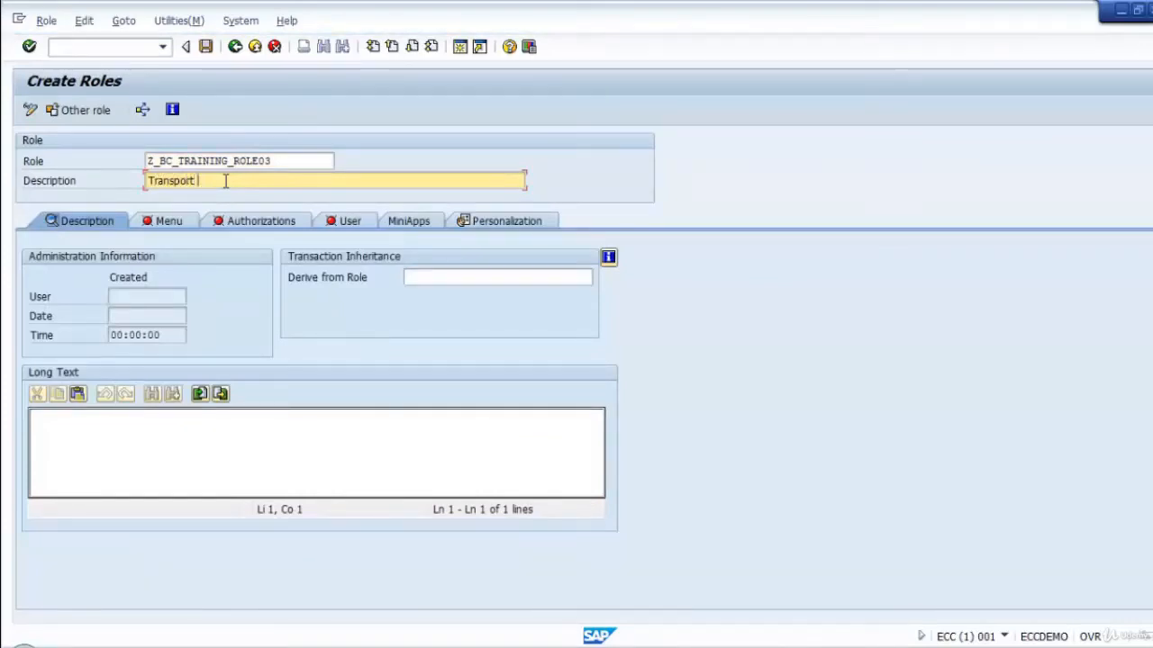
type("testing with ")
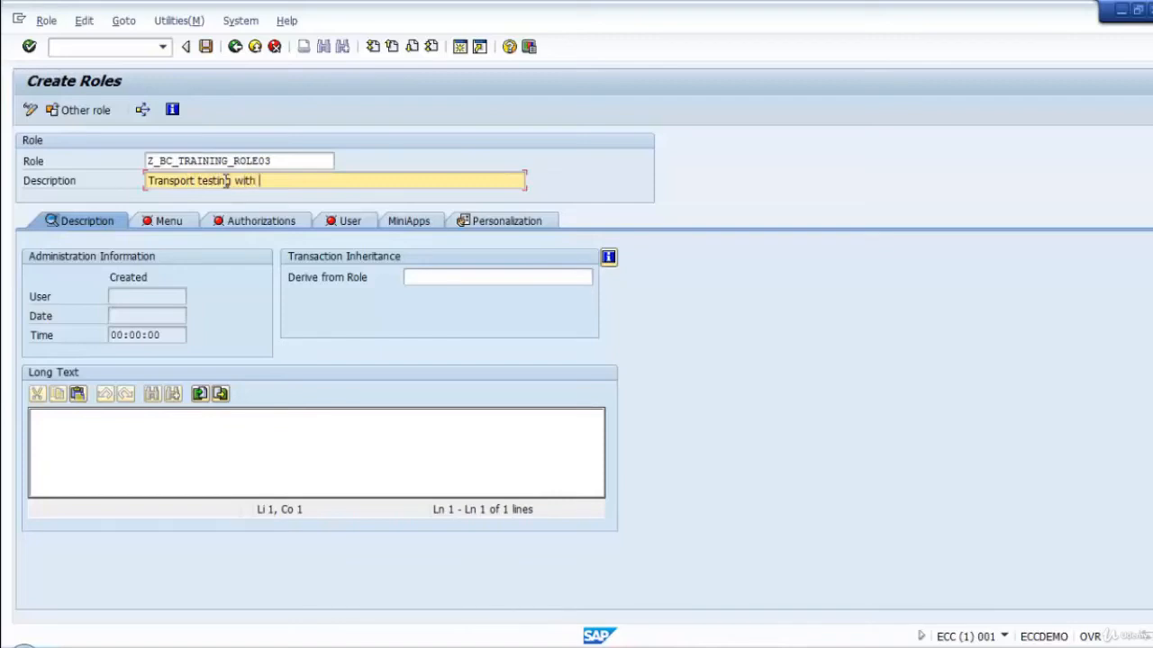
type("CTC")
left_click(166, 222)
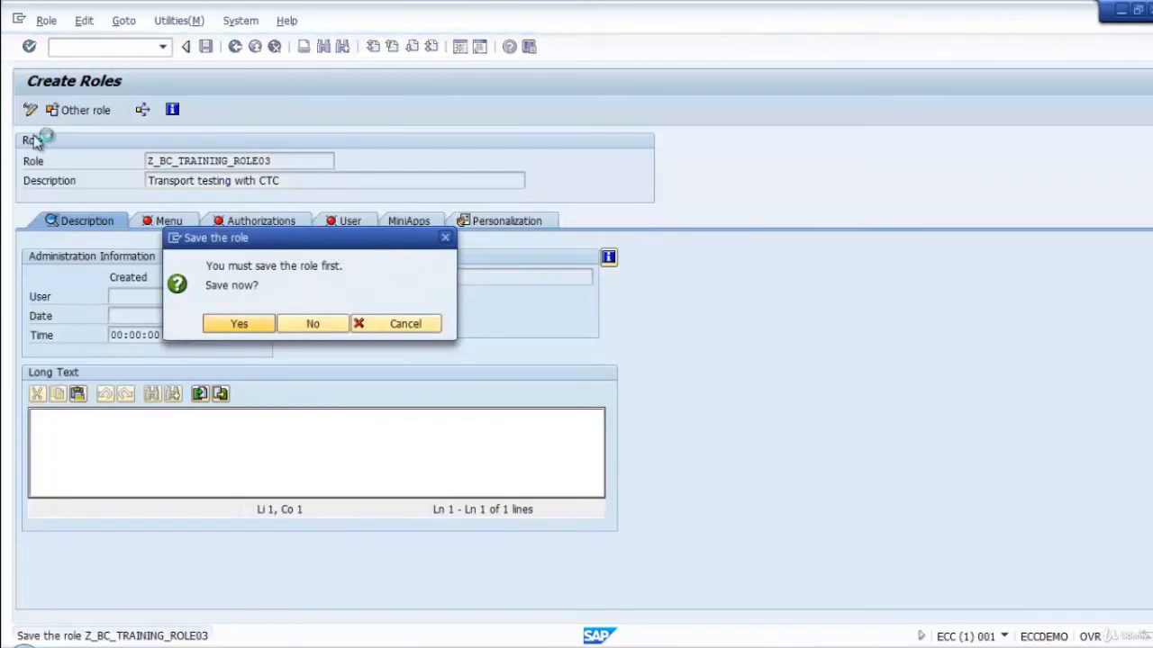
left_click(236, 322)
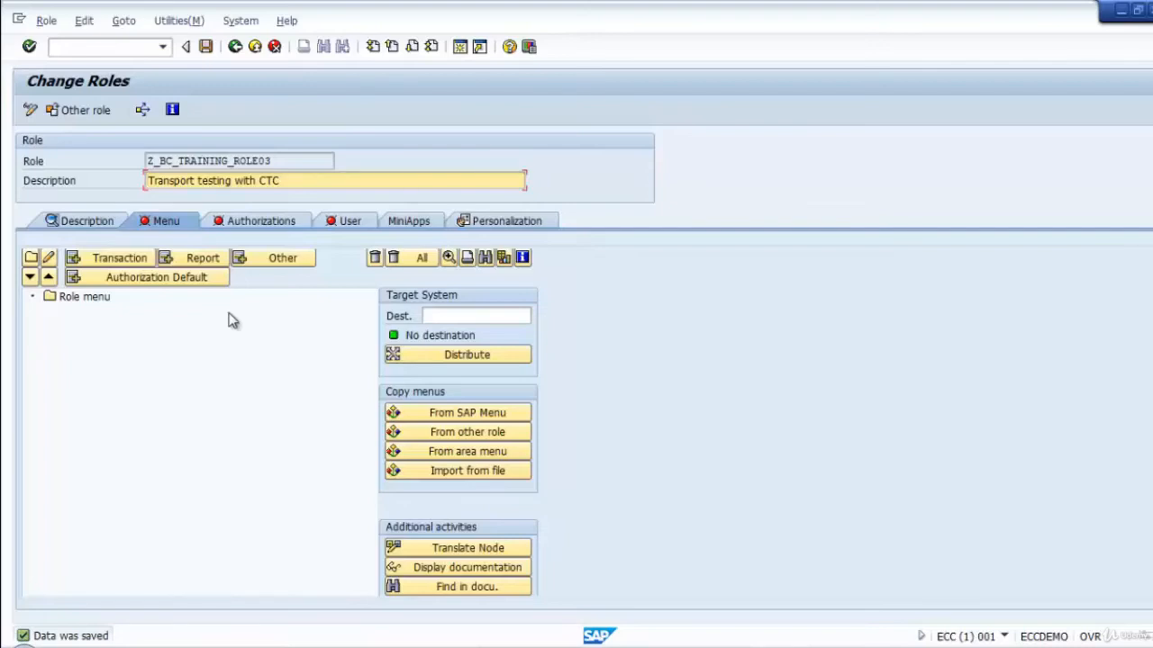
Assign transaction STMS to the role menu of Z_BC_TRAINING_ROLE03.
left_click(118, 260)
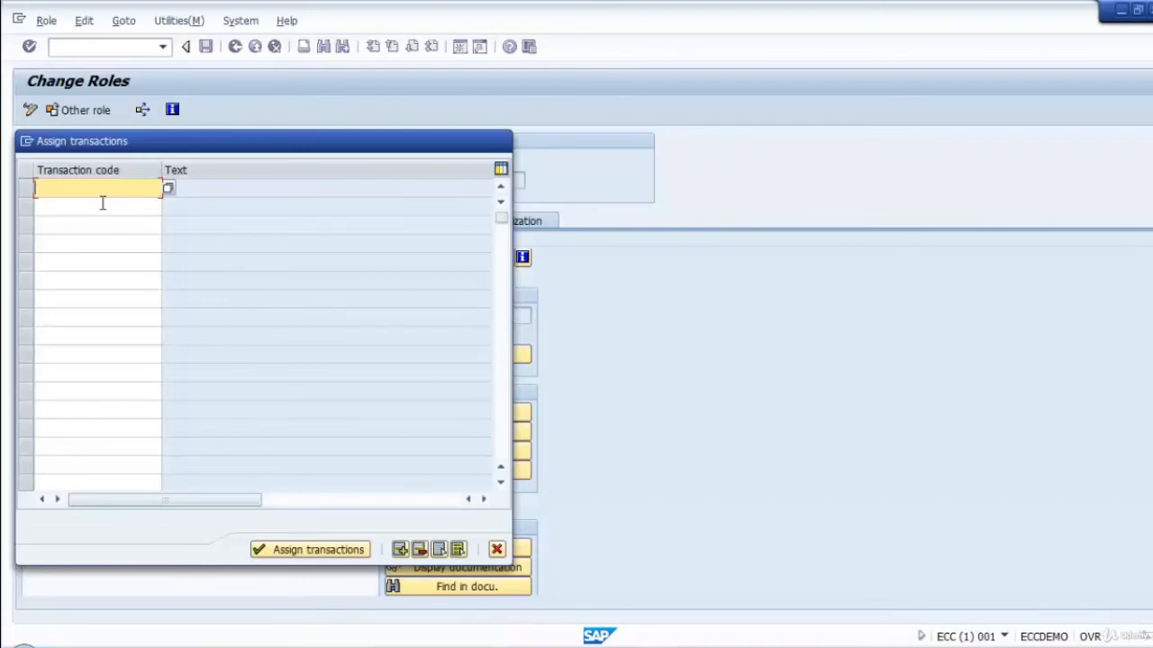
type("stms")
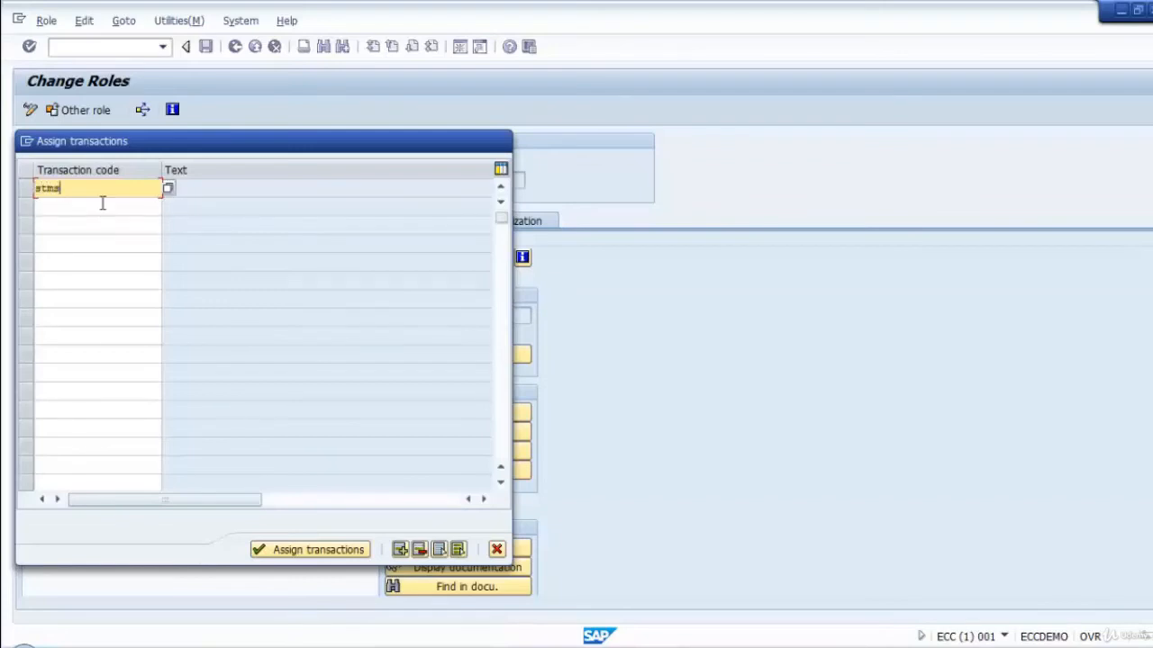
key("Return")
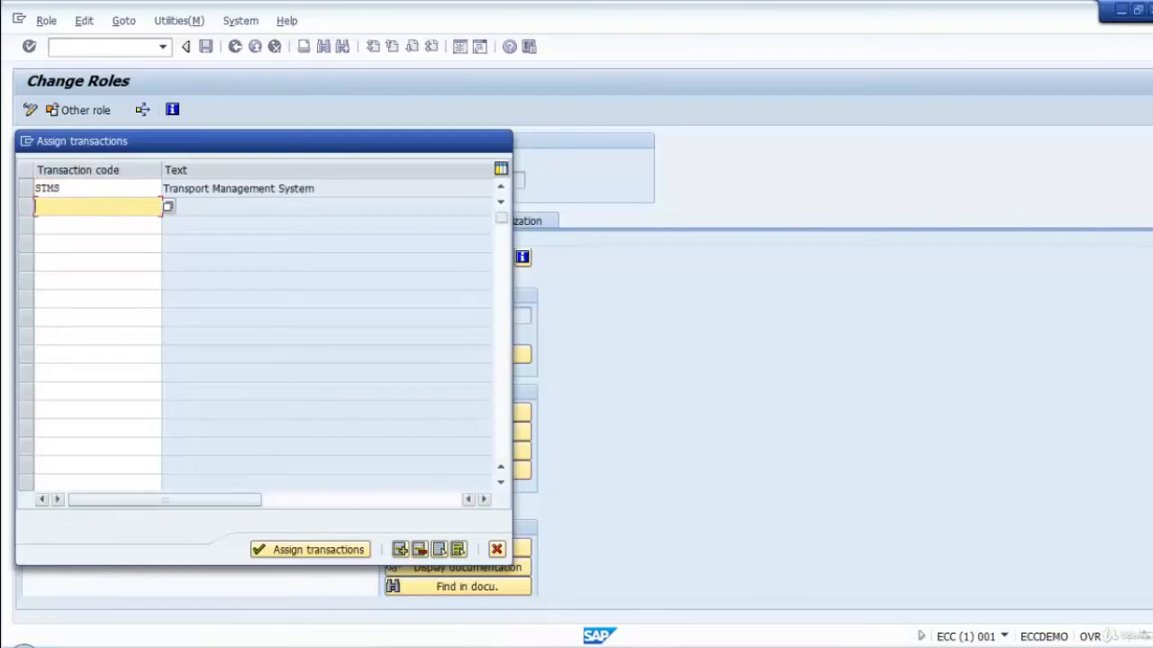
left_click(312, 550)
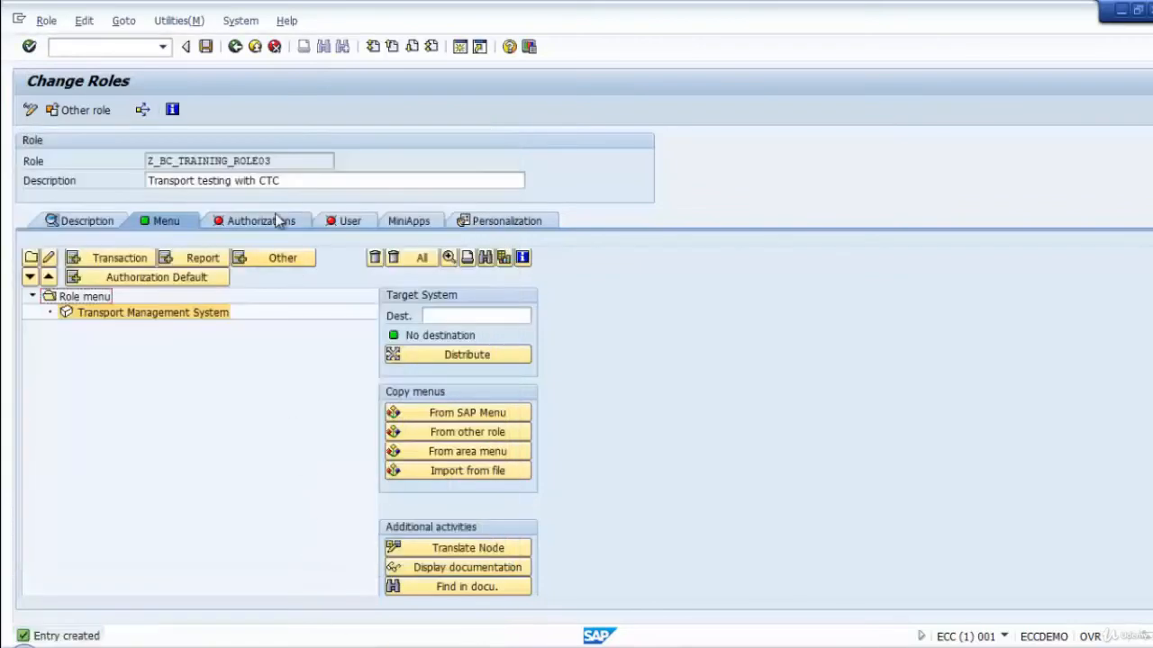
Save and generate the role's authorization profile in expert mode with the proposed profile name, and return to Role Maintenance.
left_click(261, 220)
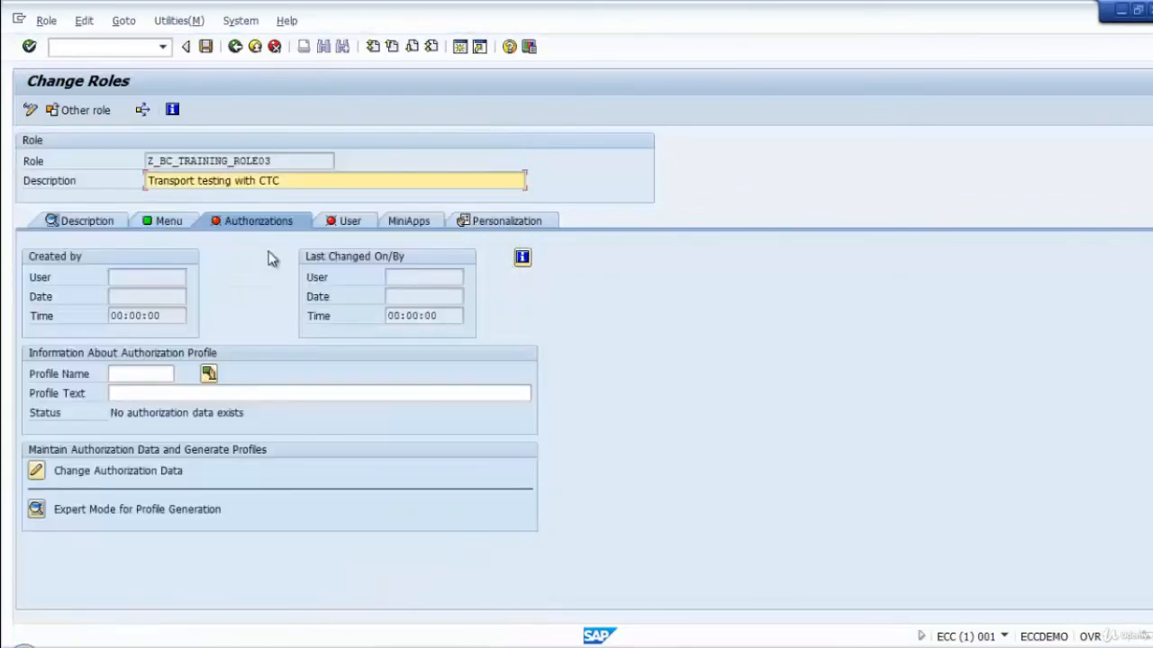
left_click(37, 510)
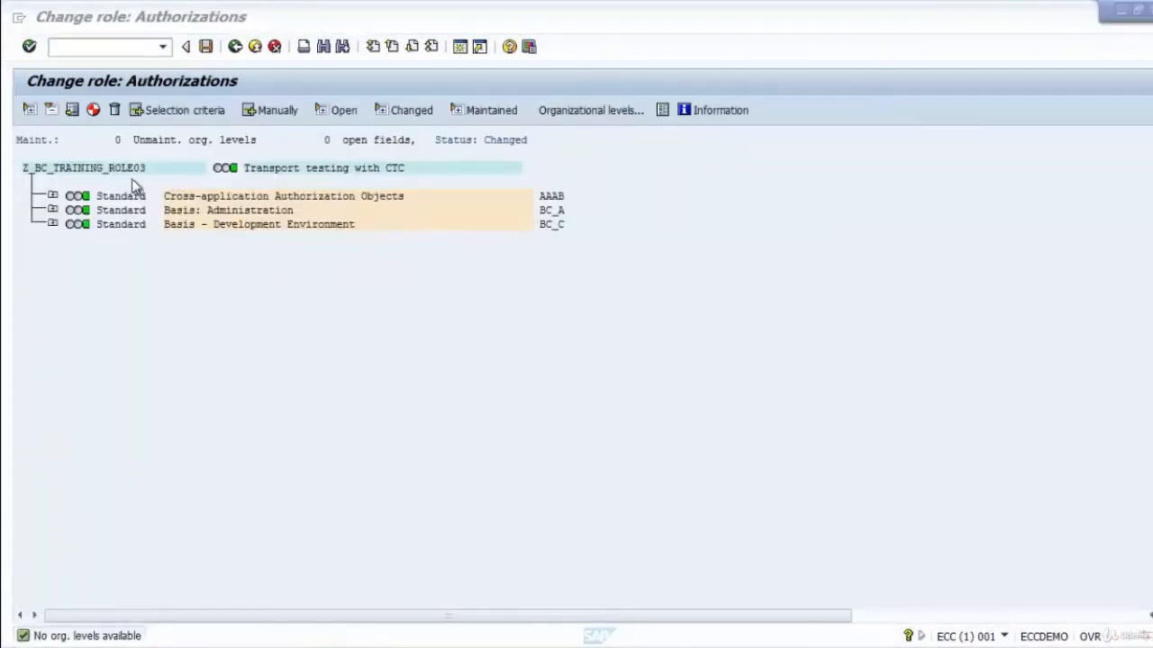
left_click(207, 47)
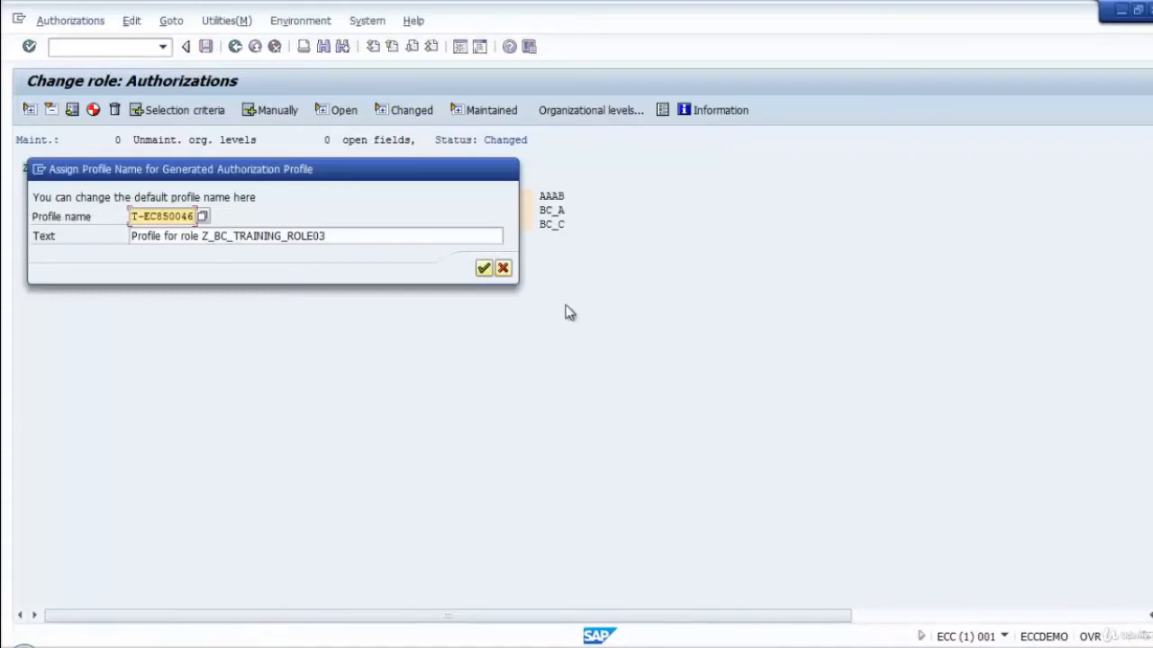
key("Return")
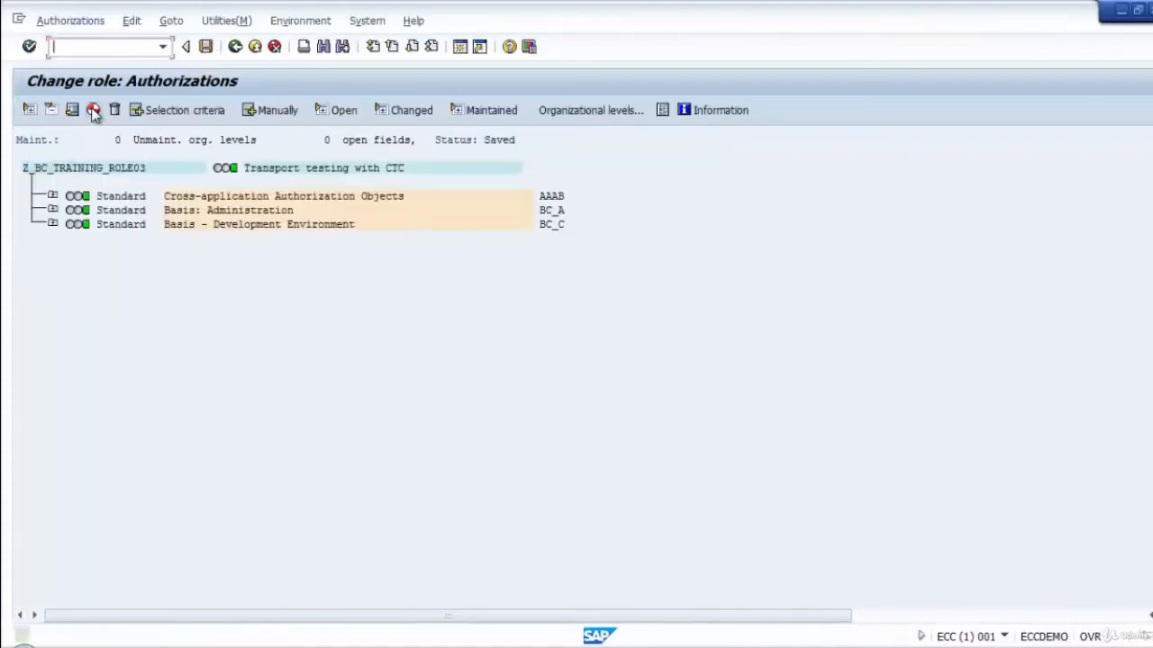
left_click(235, 47)
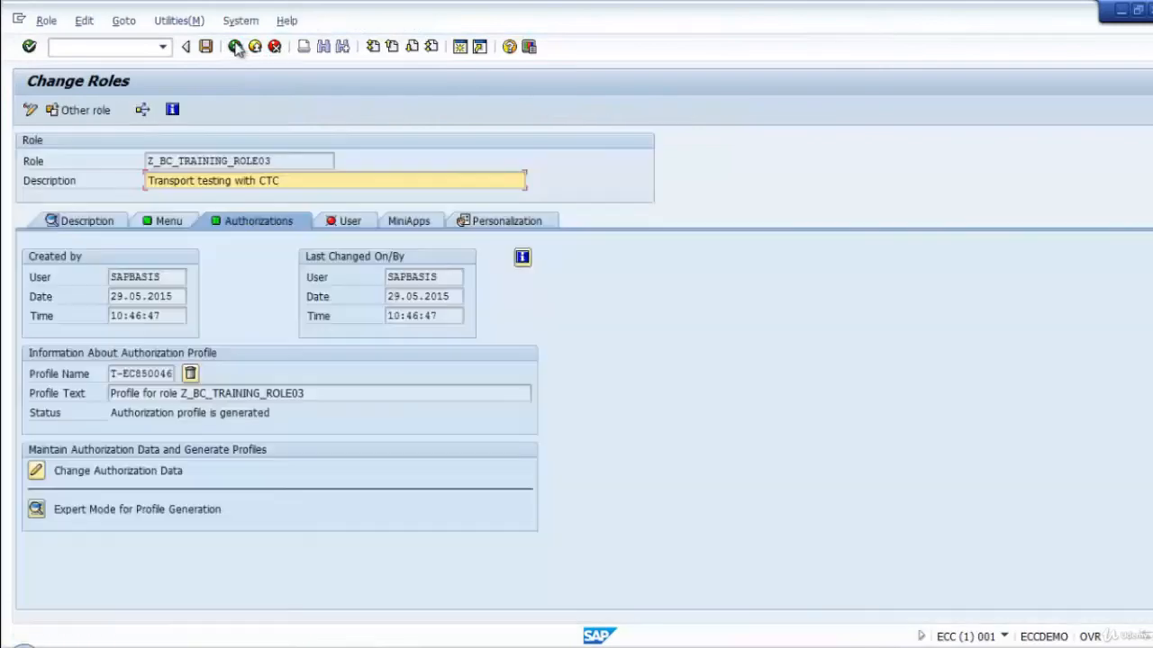
left_click(235, 47)
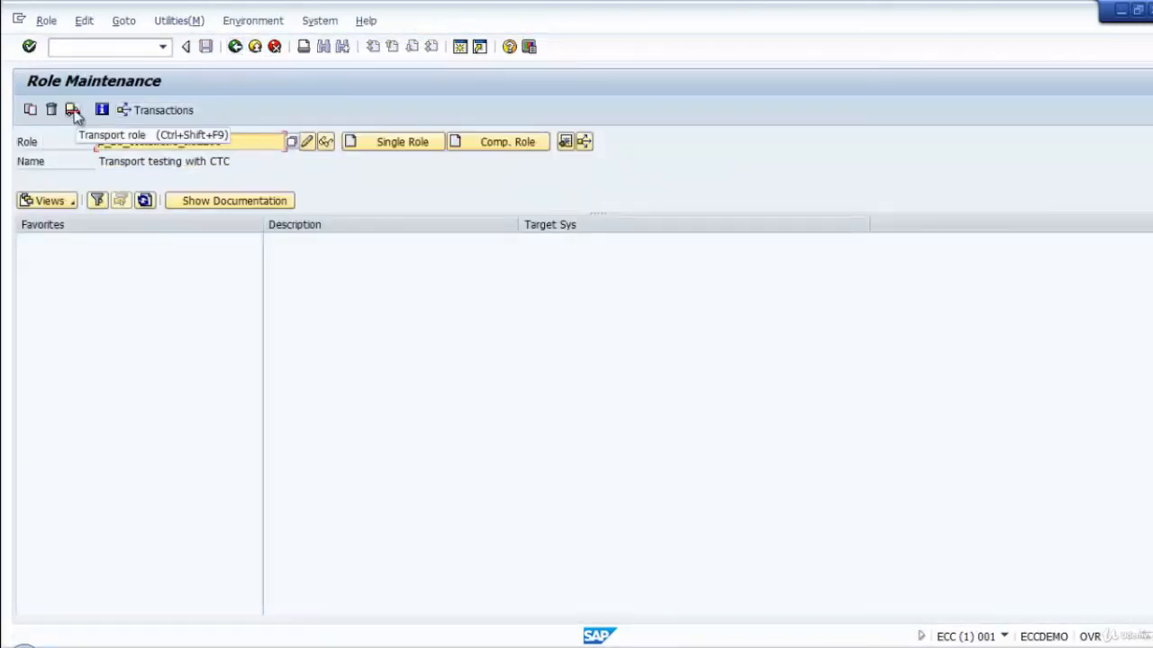
Run the mass transport for Z_BC_TRAINING_ROLE03 with its generated profiles, excluding user assignment and personalization.
left_click(73, 110)
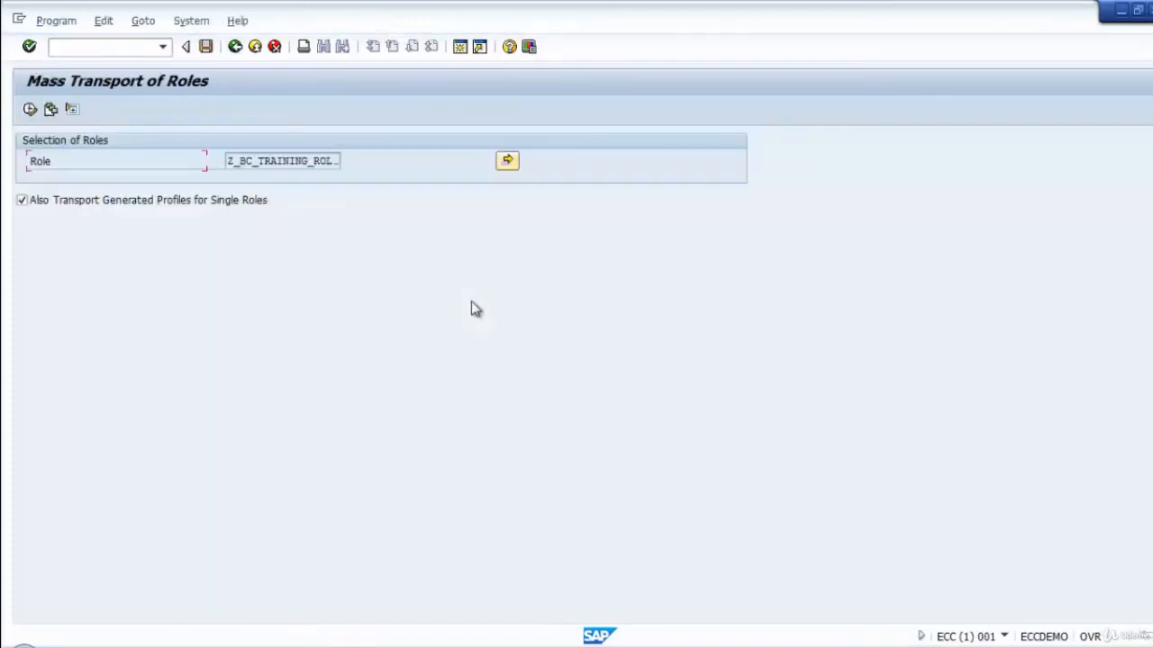
left_click(30, 109)
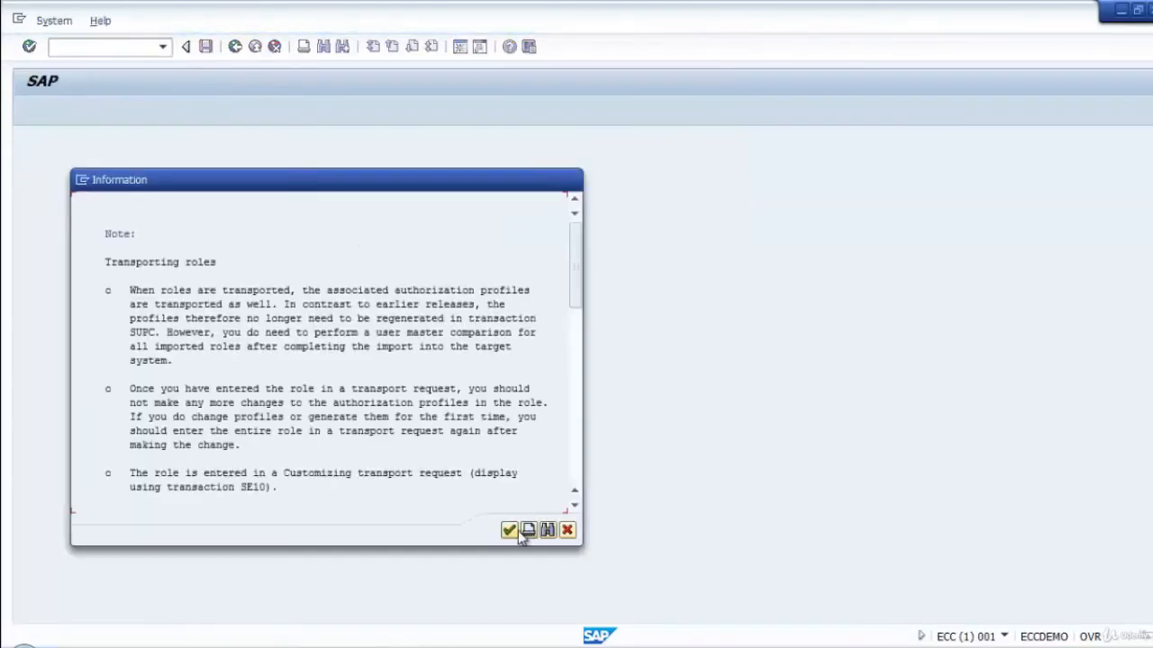
left_click(514, 529)
left_click(123, 287)
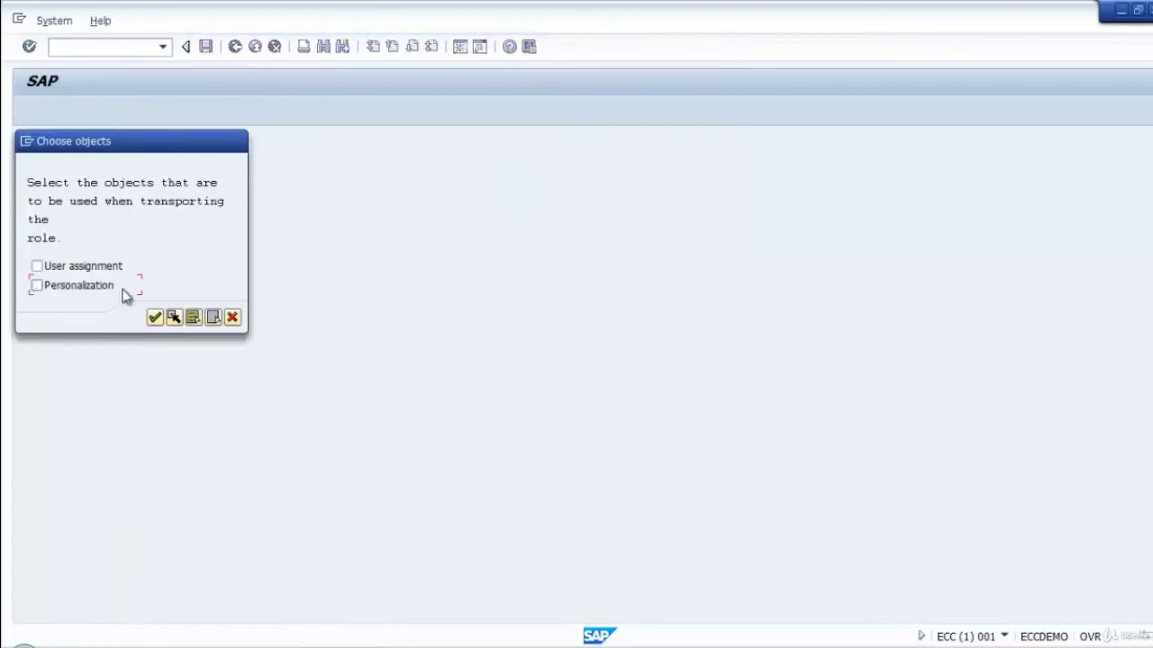
left_click(154, 317)
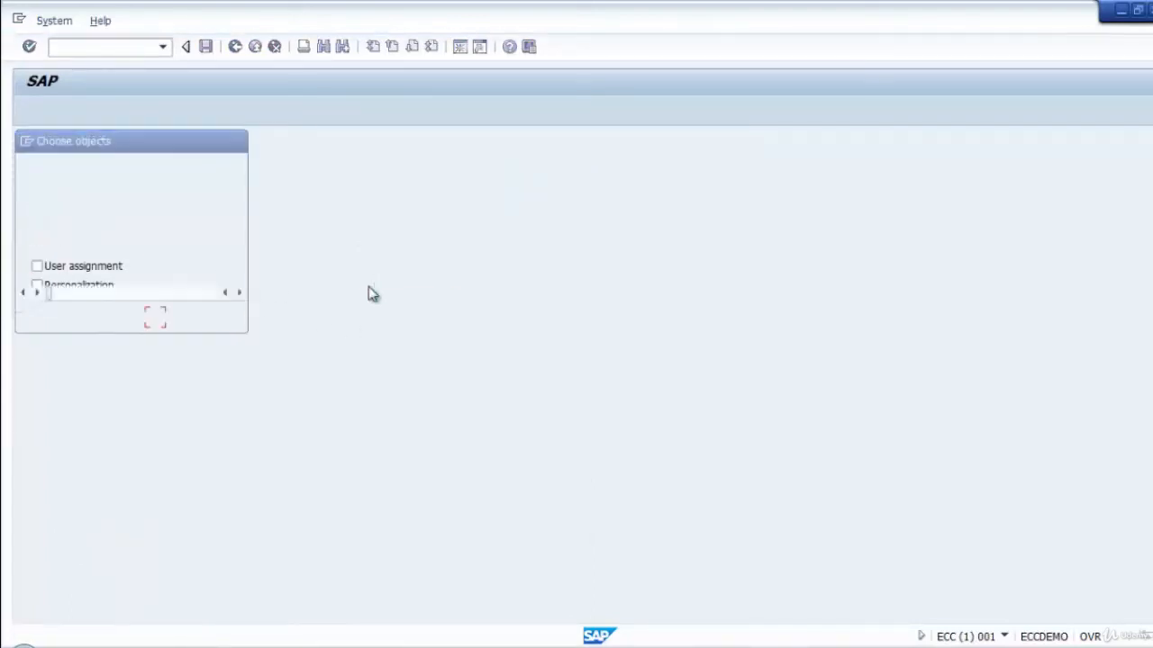
Create the customizing request "Basis: Training Test Role CTC import" with target ECQ.001 and record the role in it.
left_click(336, 278)
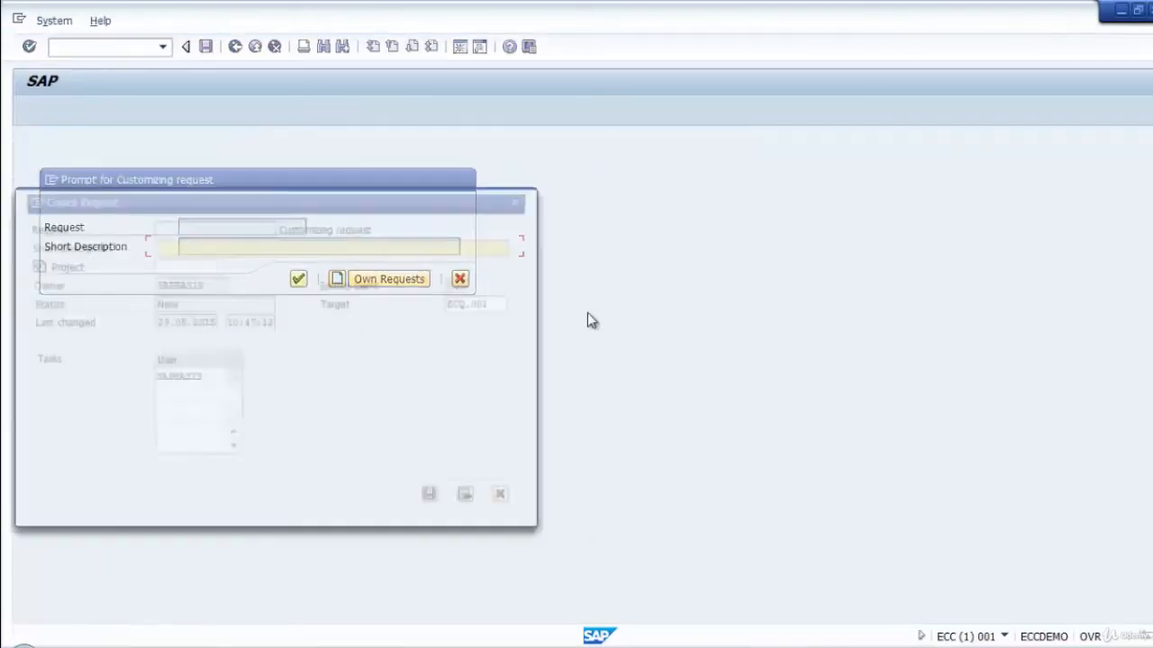
left_click_drag(438, 192, 481, 175)
left_click(425, 215)
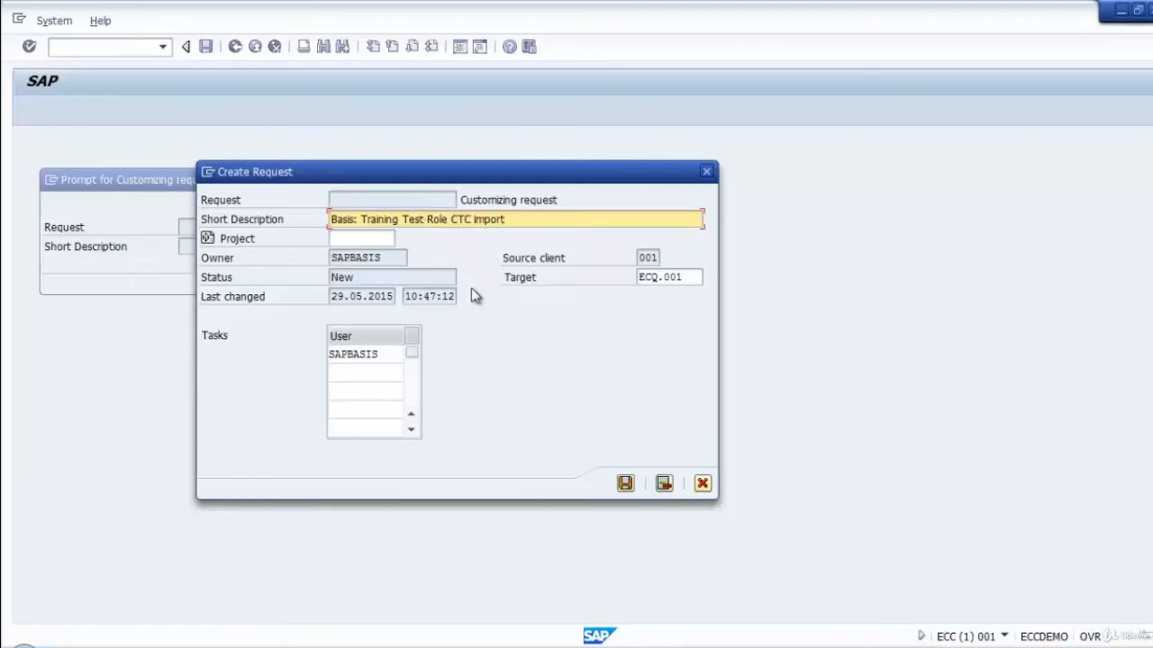
left_click(689, 278)
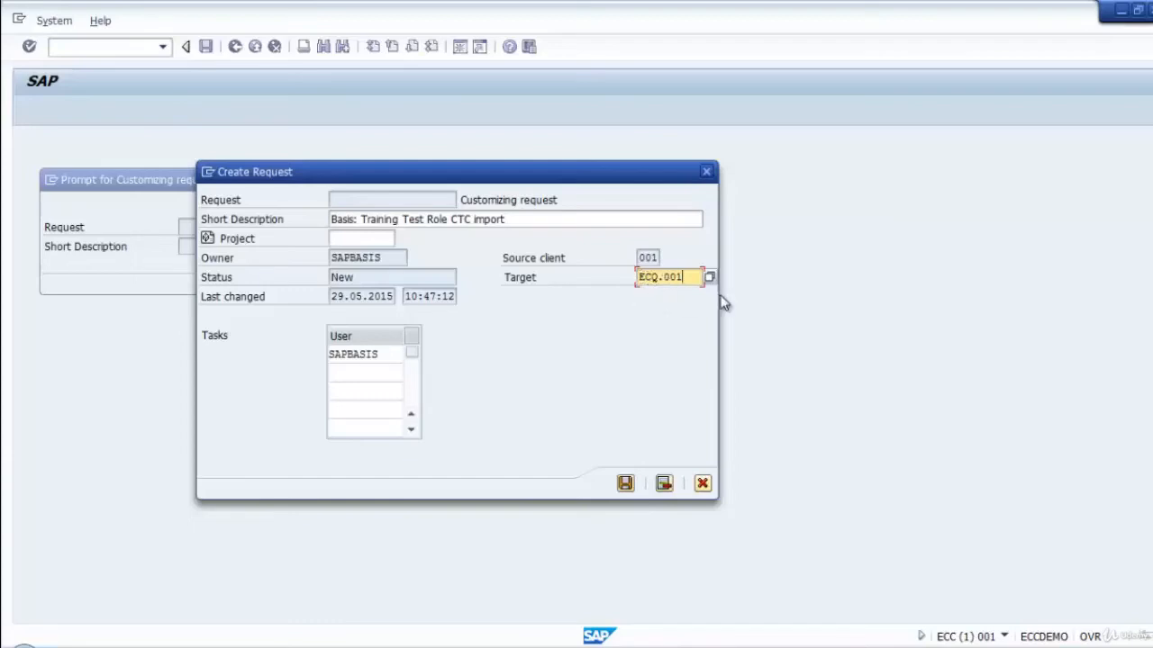
left_click(625, 484)
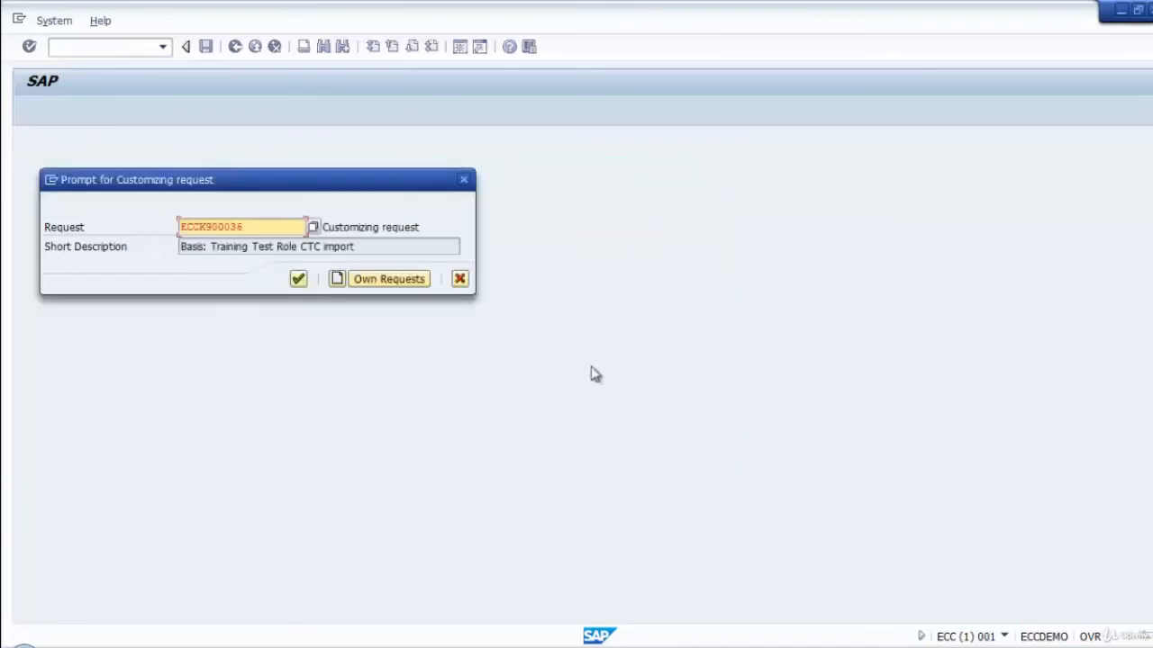
double_click(263, 226)
key("ctrl+c")
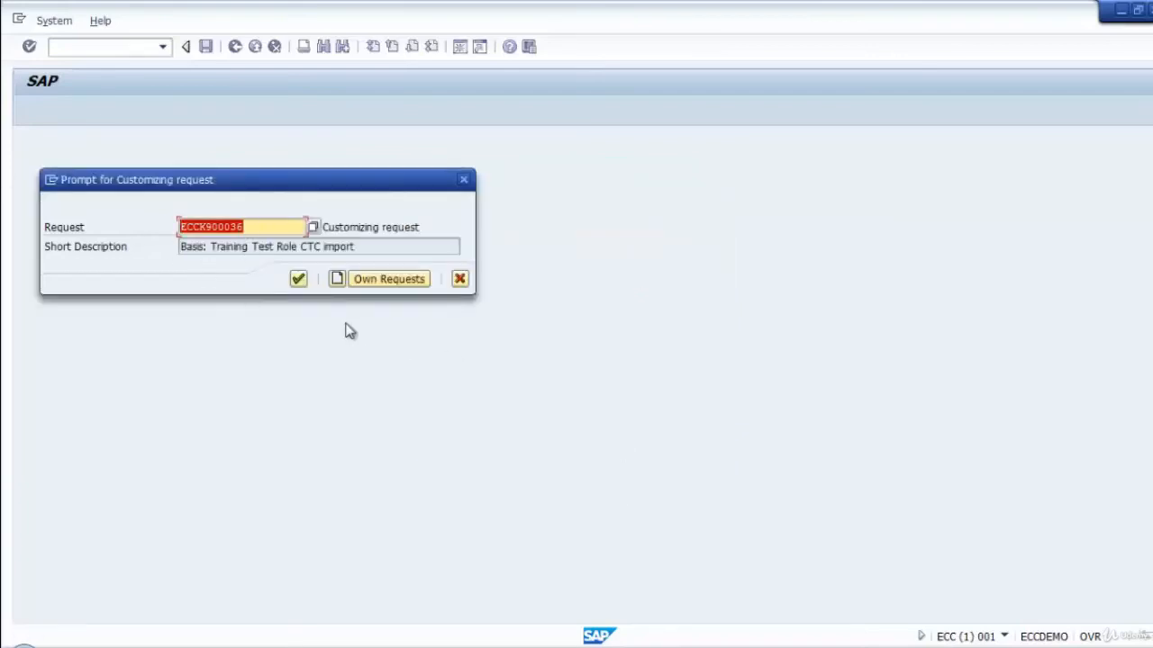
left_click(300, 281)
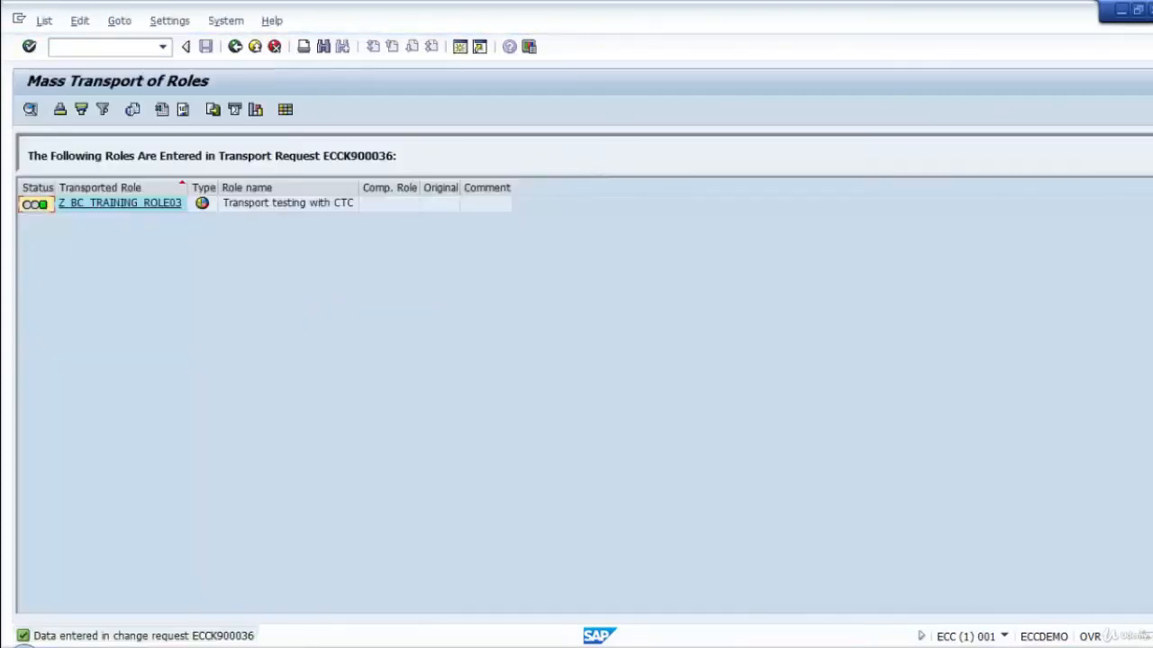
Display request ECCK900036 in the Transport Organizer (Extended View) and expand its customizing task down to the recorded role.
left_click(234, 47)
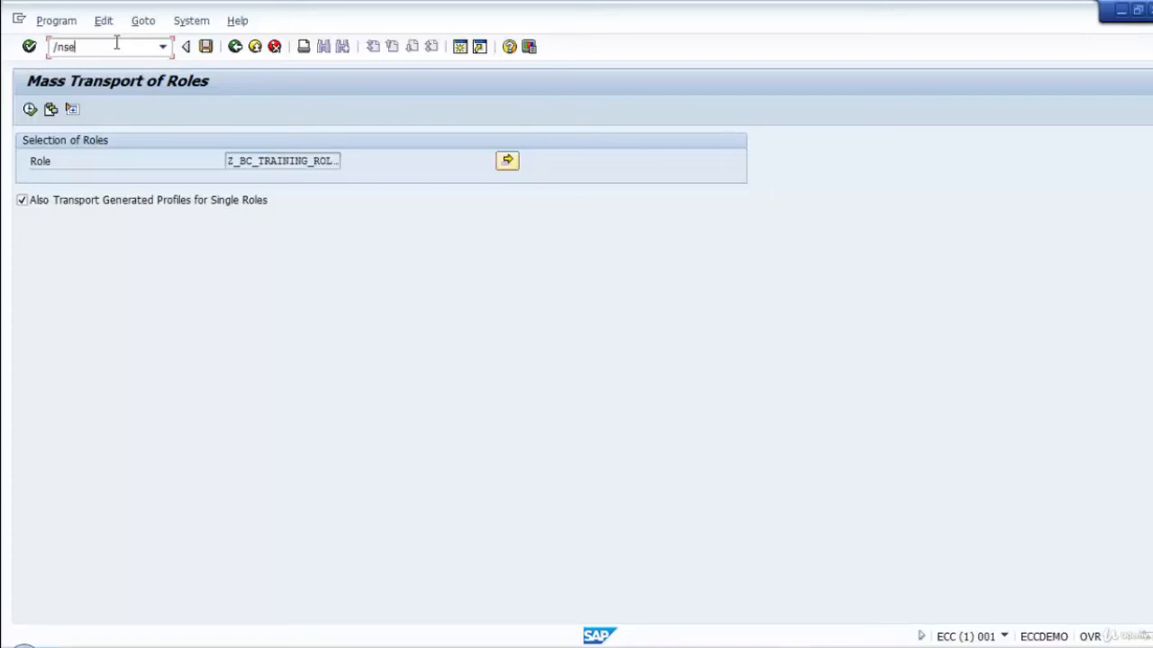
key("Return")
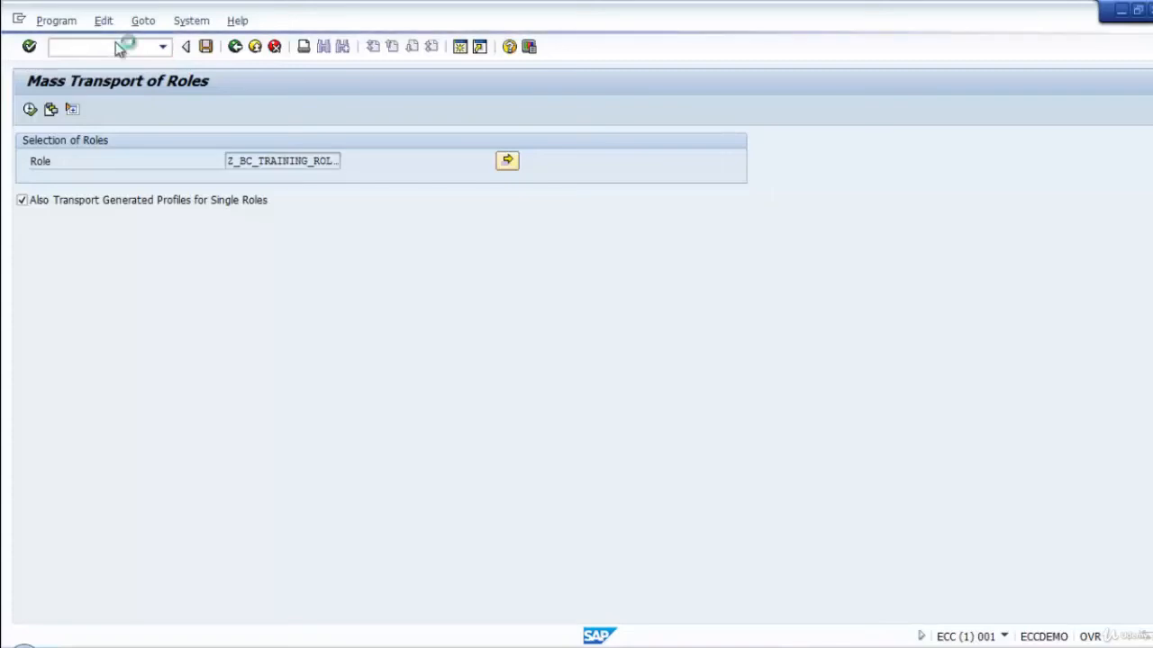
key("ctrl+v")
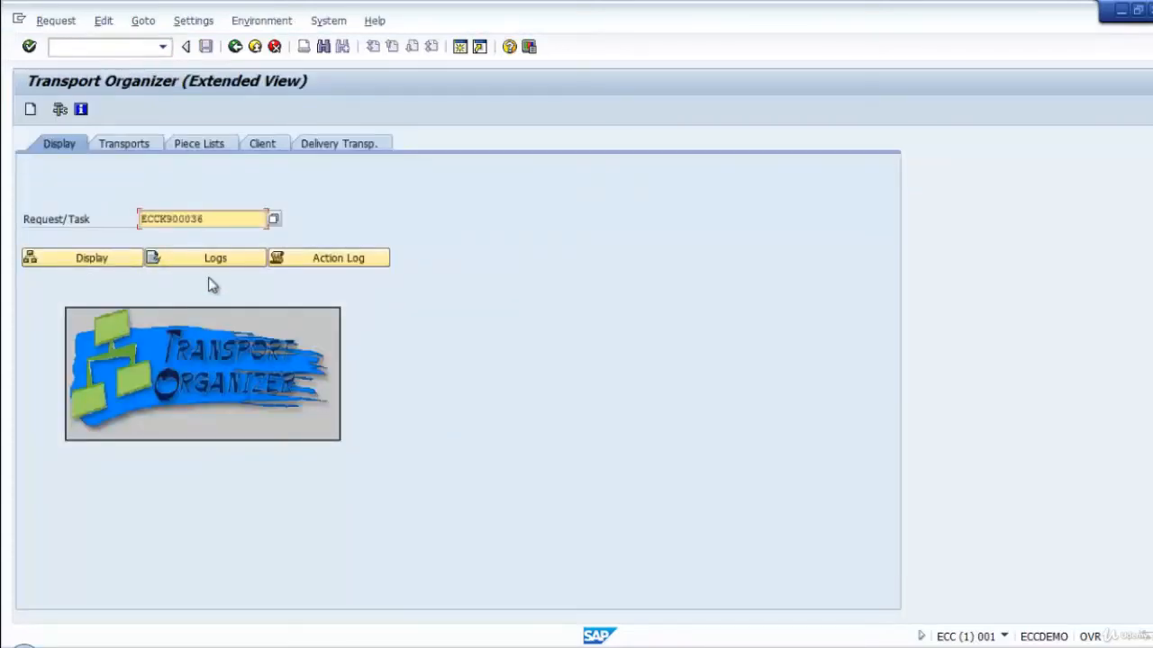
left_click(81, 263)
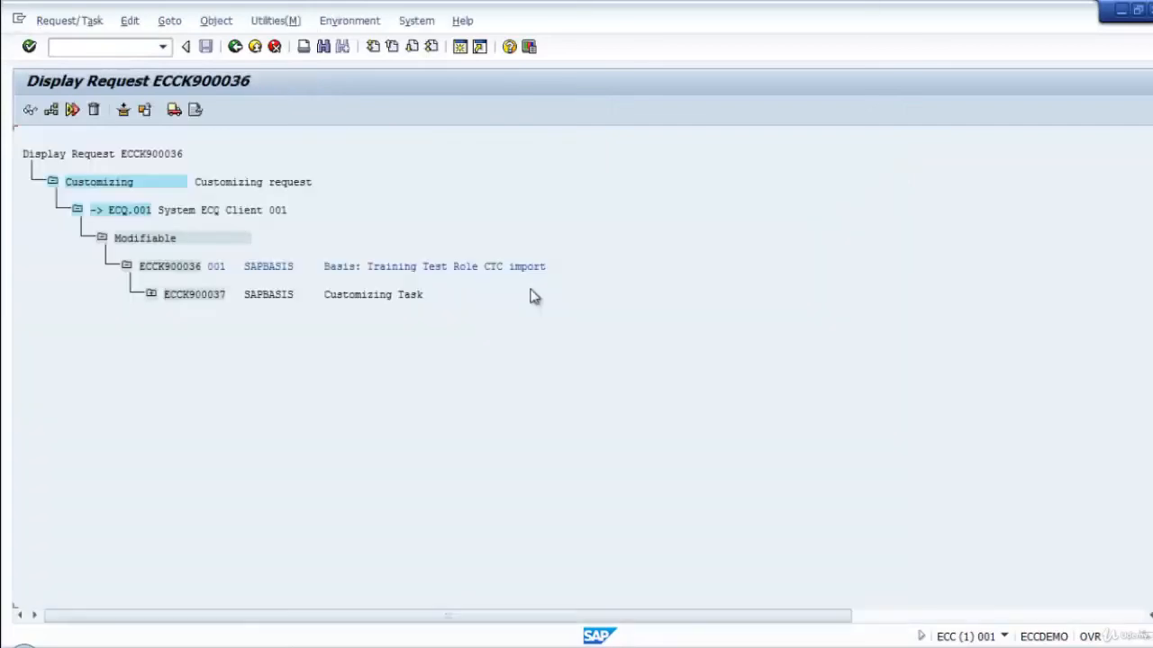
left_click(151, 294)
left_click(176, 322)
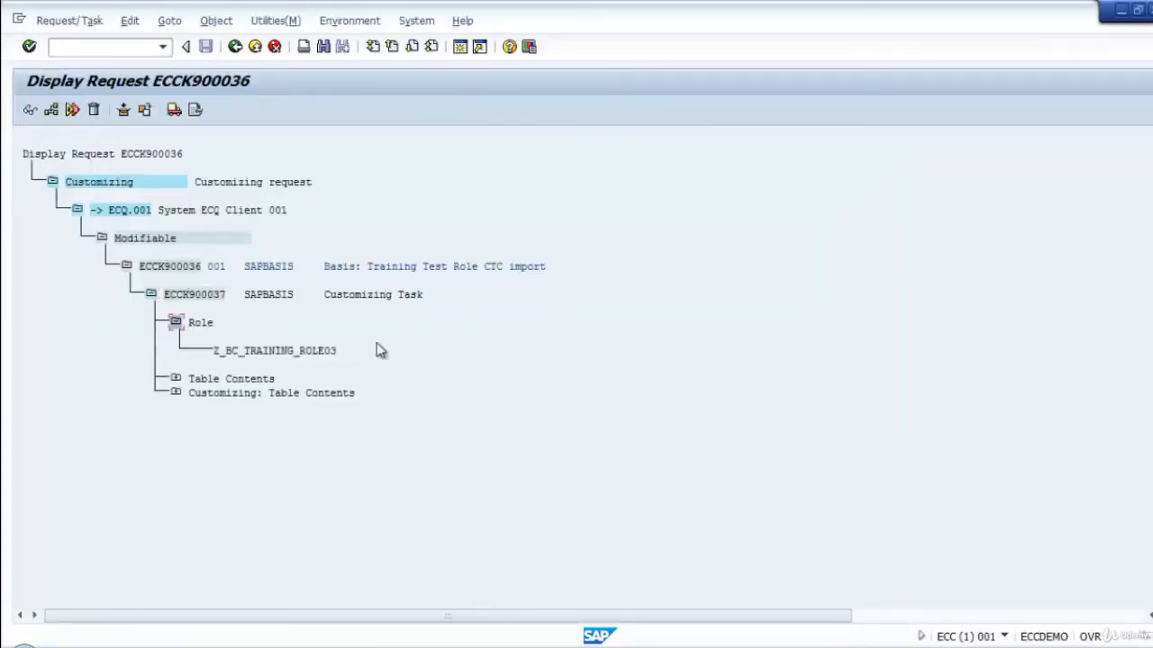
Release the customizing task ECCK900037, followed by its parent request ECCK900036.
left_click(195, 297)
left_click(174, 109)
left_click(162, 267)
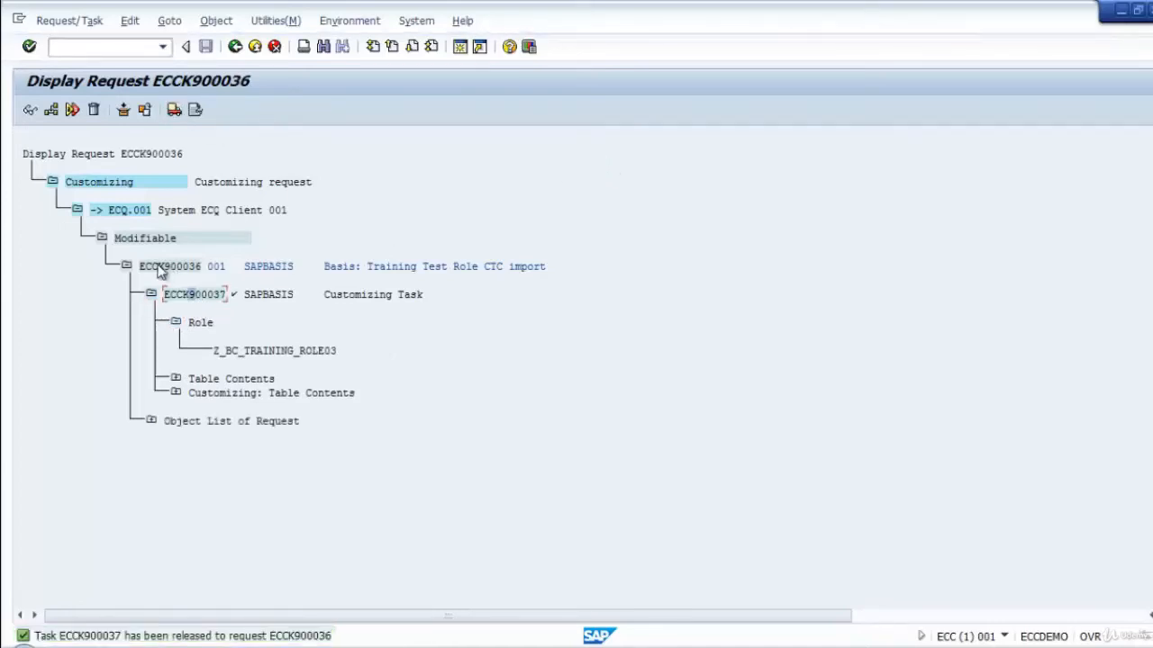
left_click(174, 109)
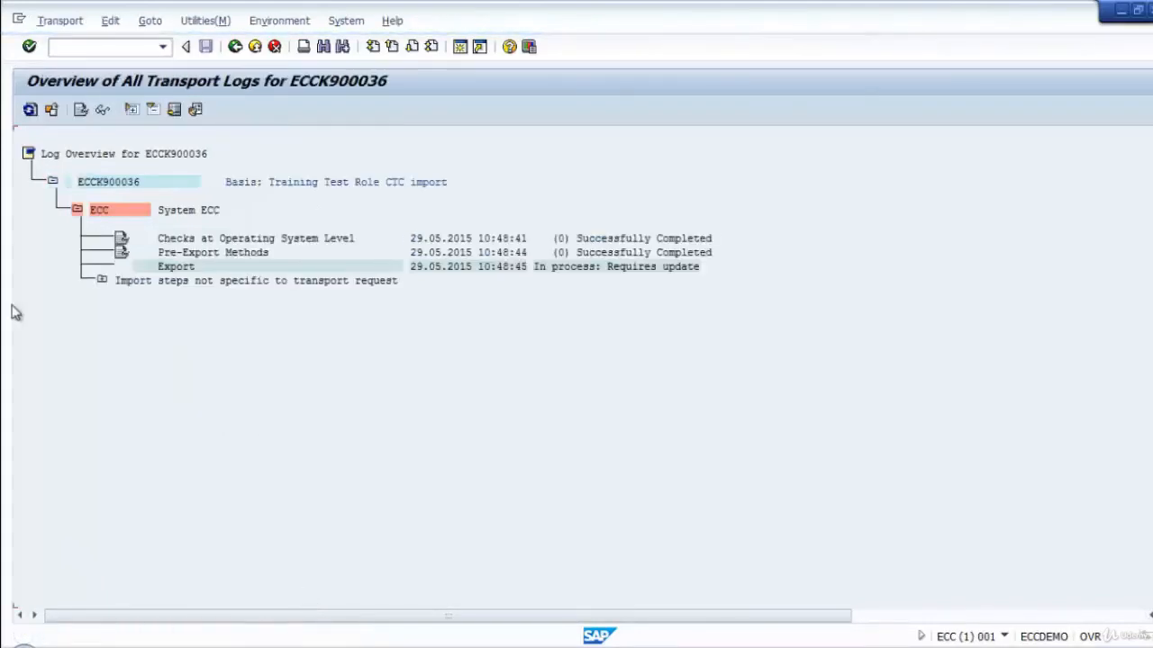
Refresh the transport log overview of ECCK900036 until the export finishes, and expand the log entries of system ECQ.
left_click(30, 109)
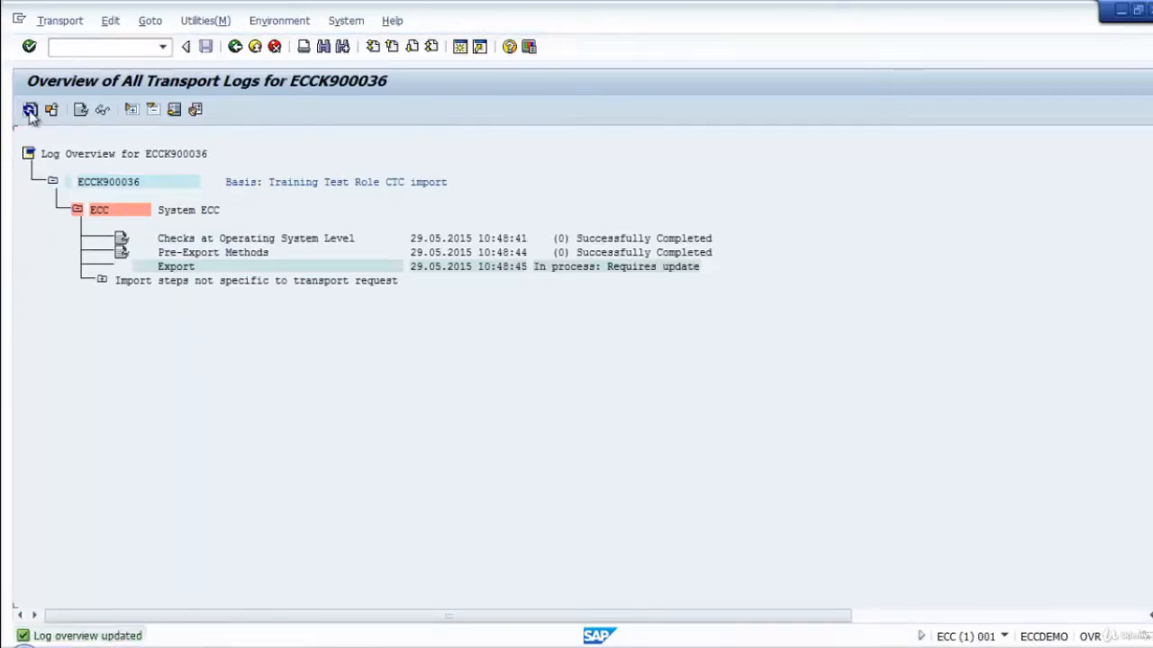
left_click(30, 110)
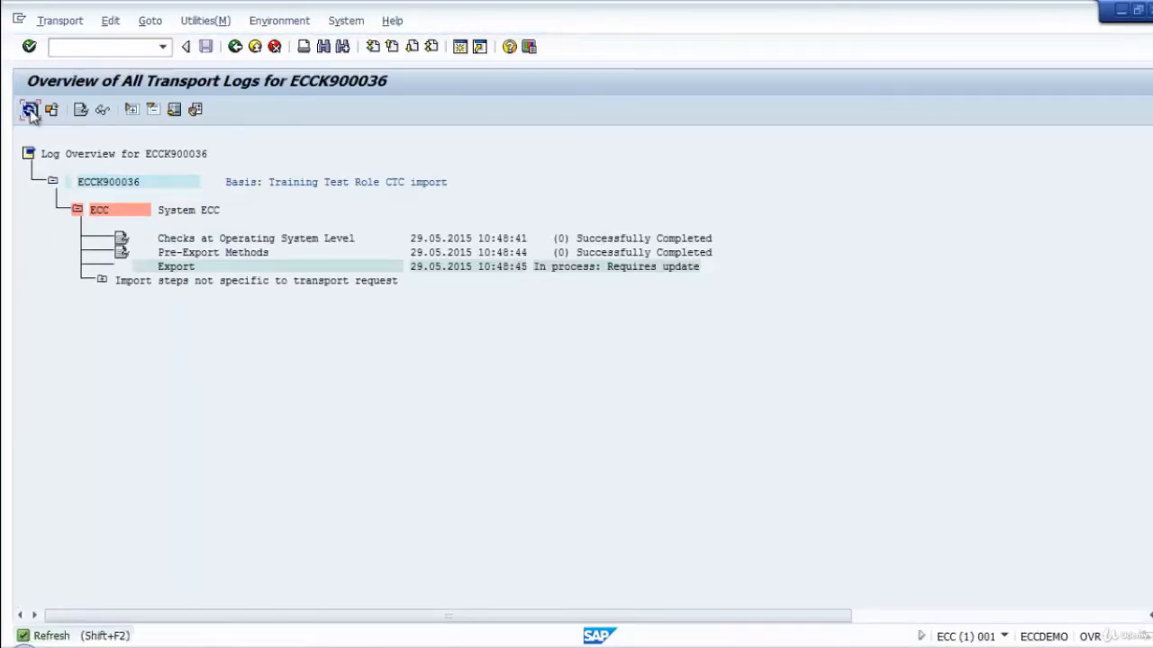
left_click(30, 110)
left_click(30, 109)
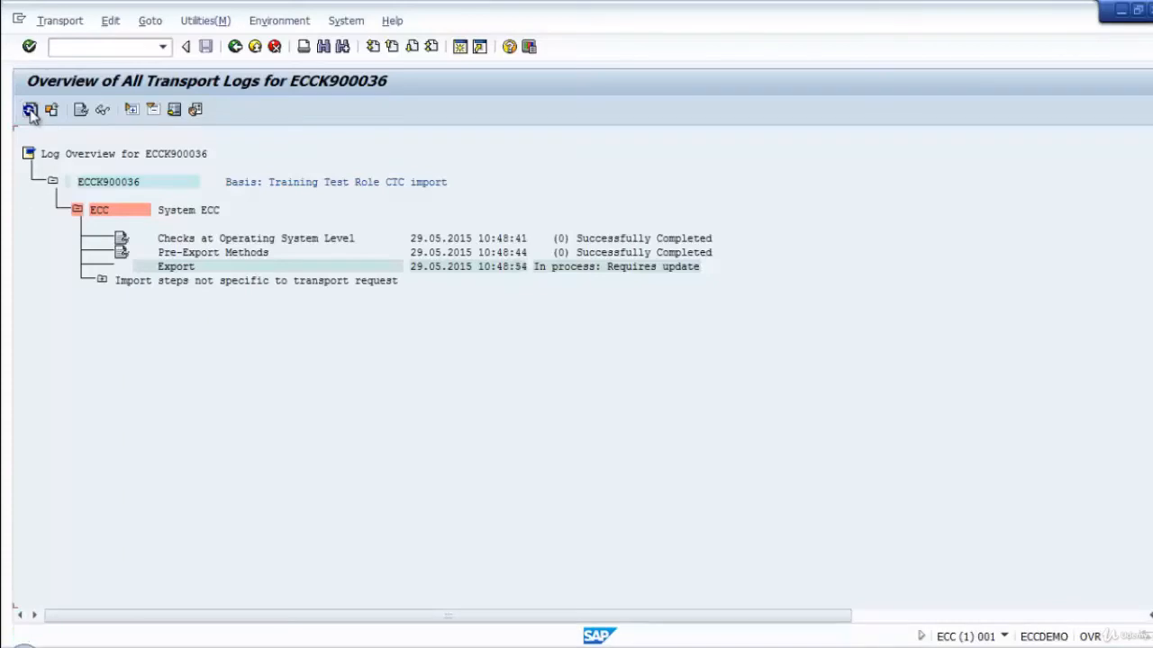
left_click(30, 110)
left_click(30, 110)
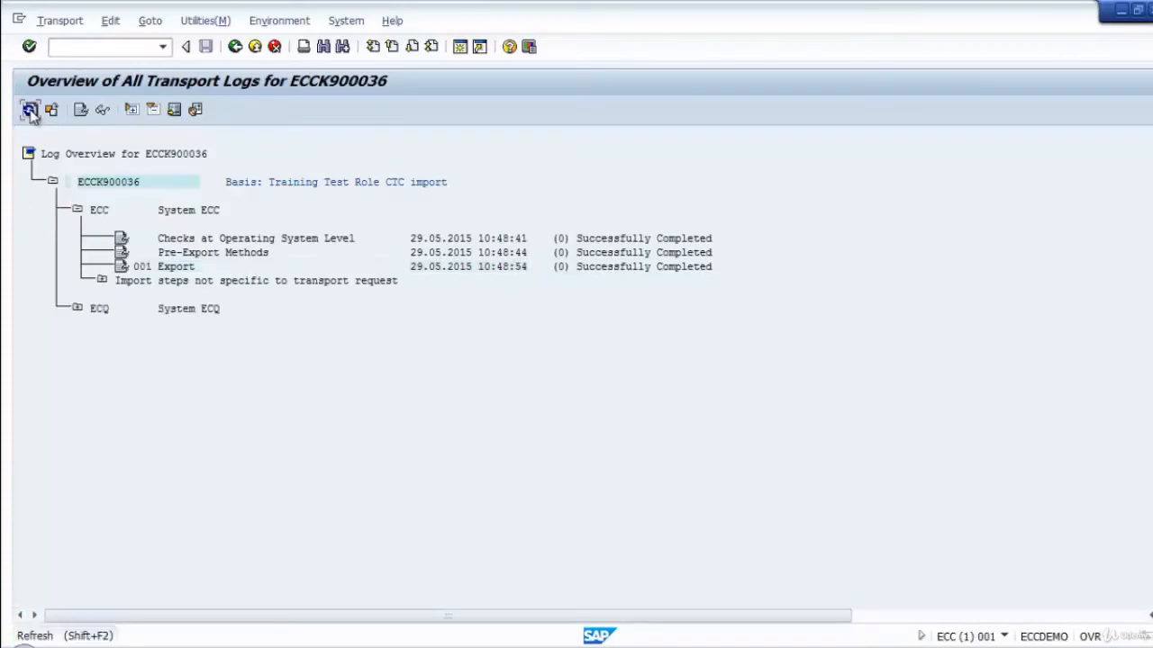
left_click(76, 309)
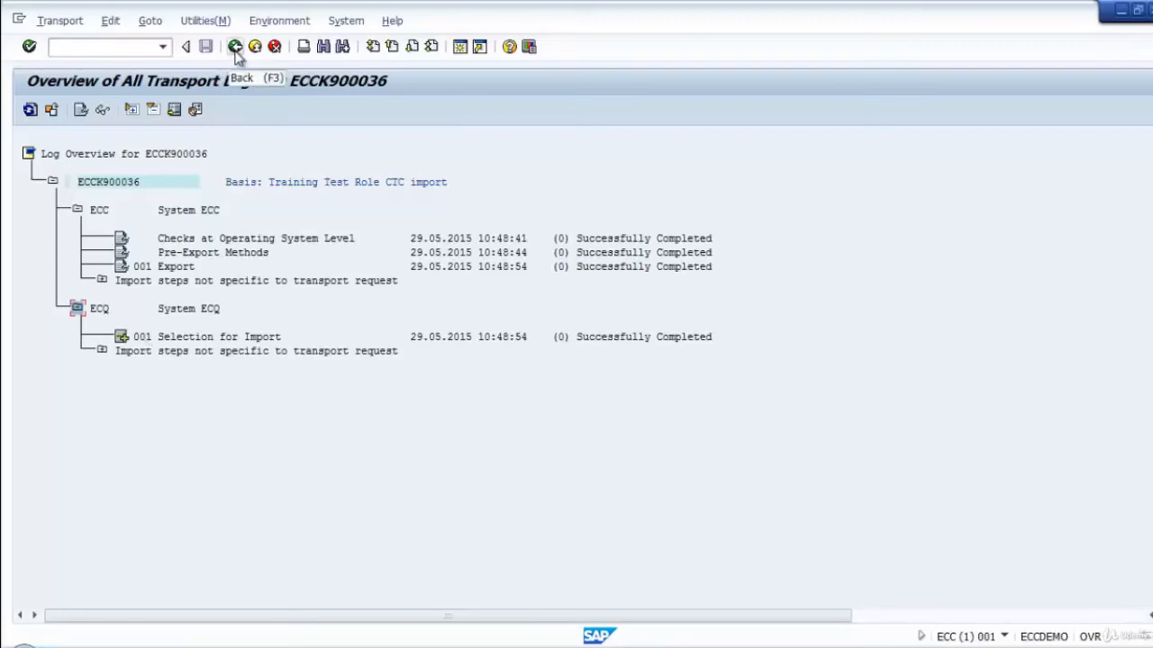
Switch to the ECQ client 001 session and open its import queue with transaction stms_import.
mouse_move(306, 647)
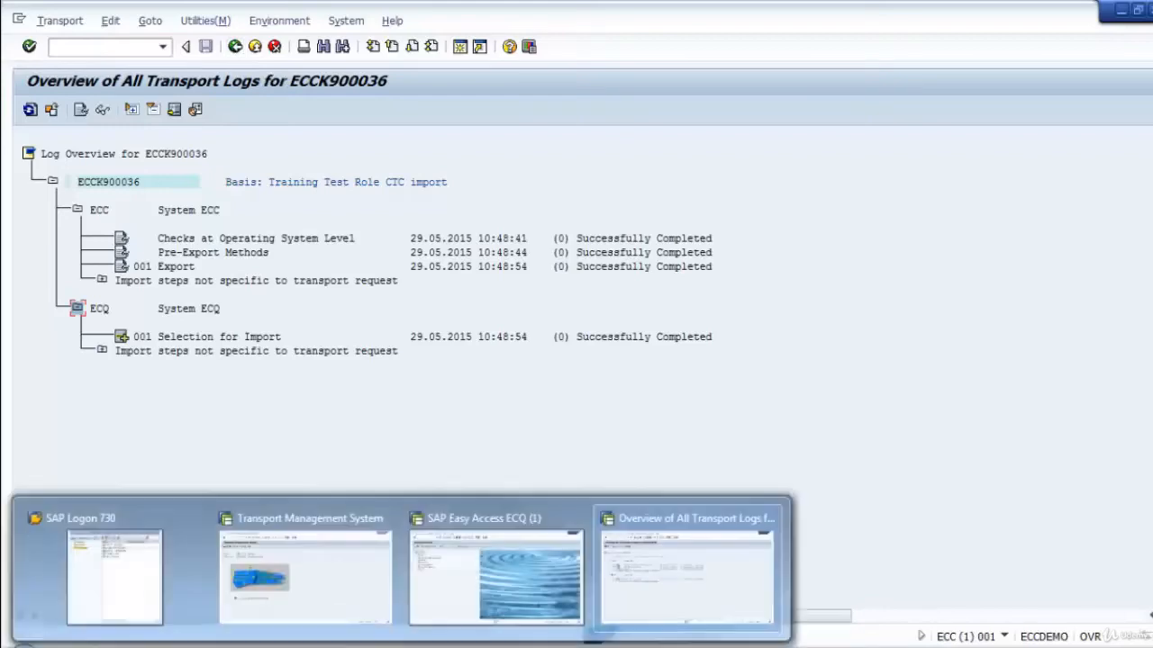
left_click(493, 606)
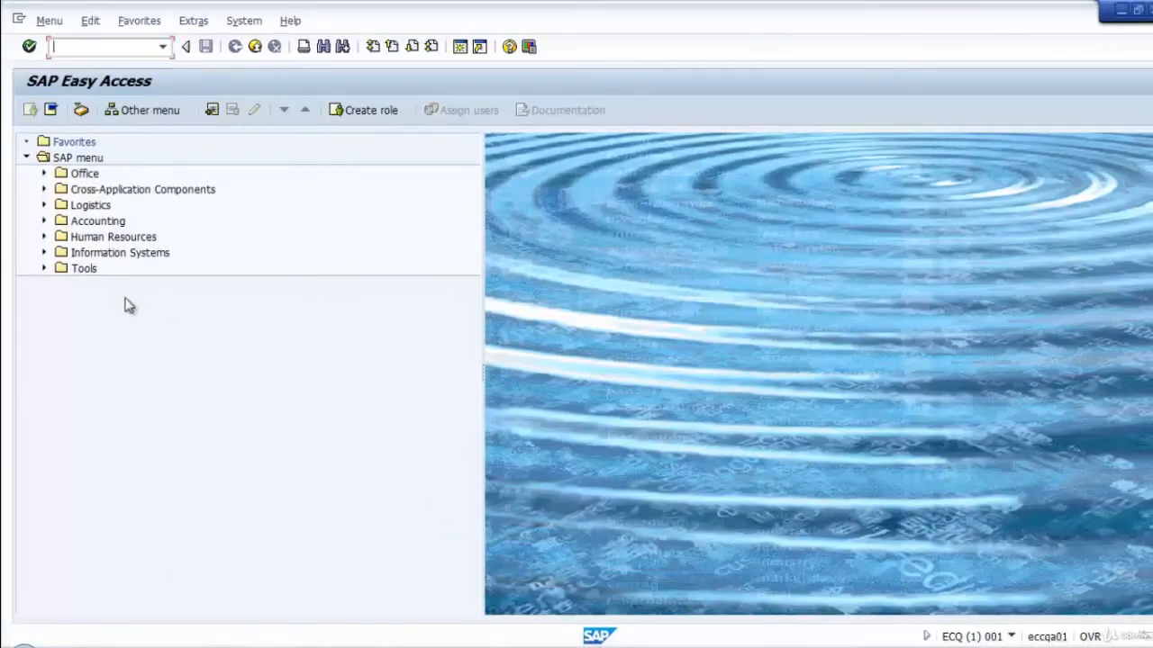
left_click(118, 47)
type("stms_im")
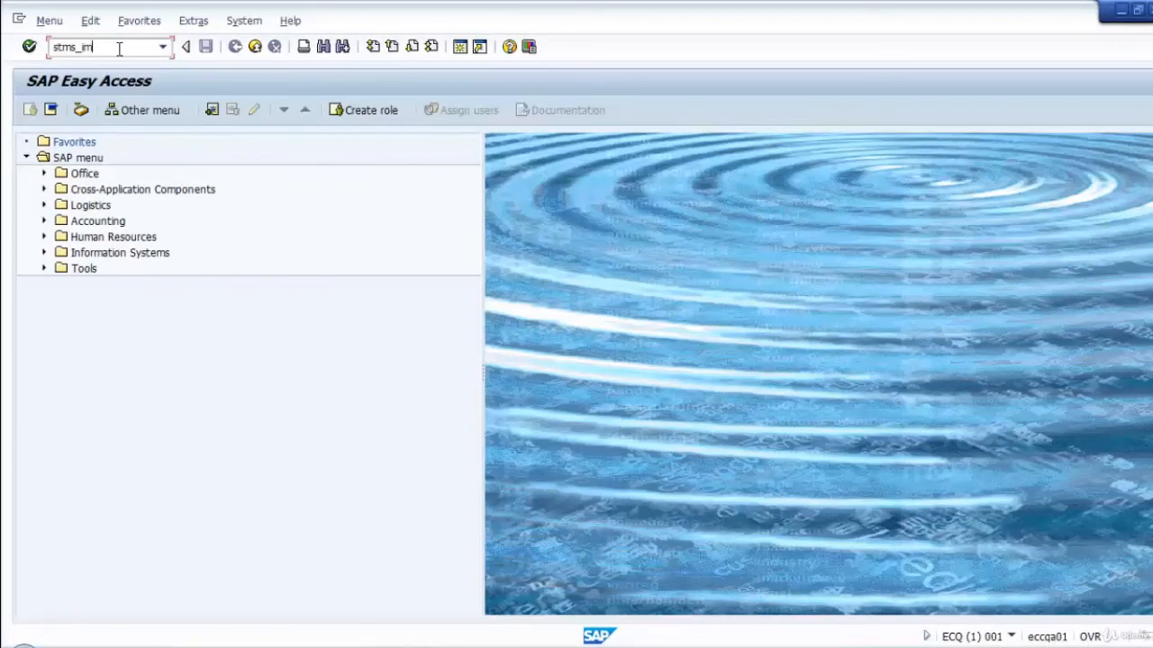
type("port")
key("Return")
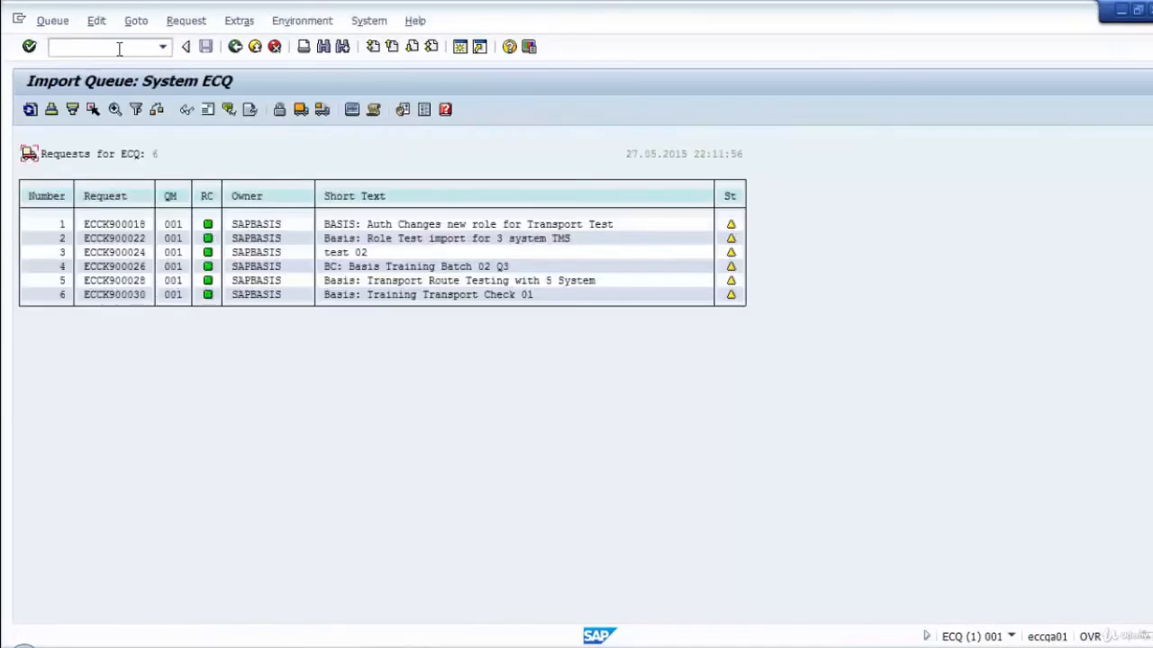
Refresh the ECQ import queue and adjust it to take in the newly exported request ECCK900036.
left_click(30, 109)
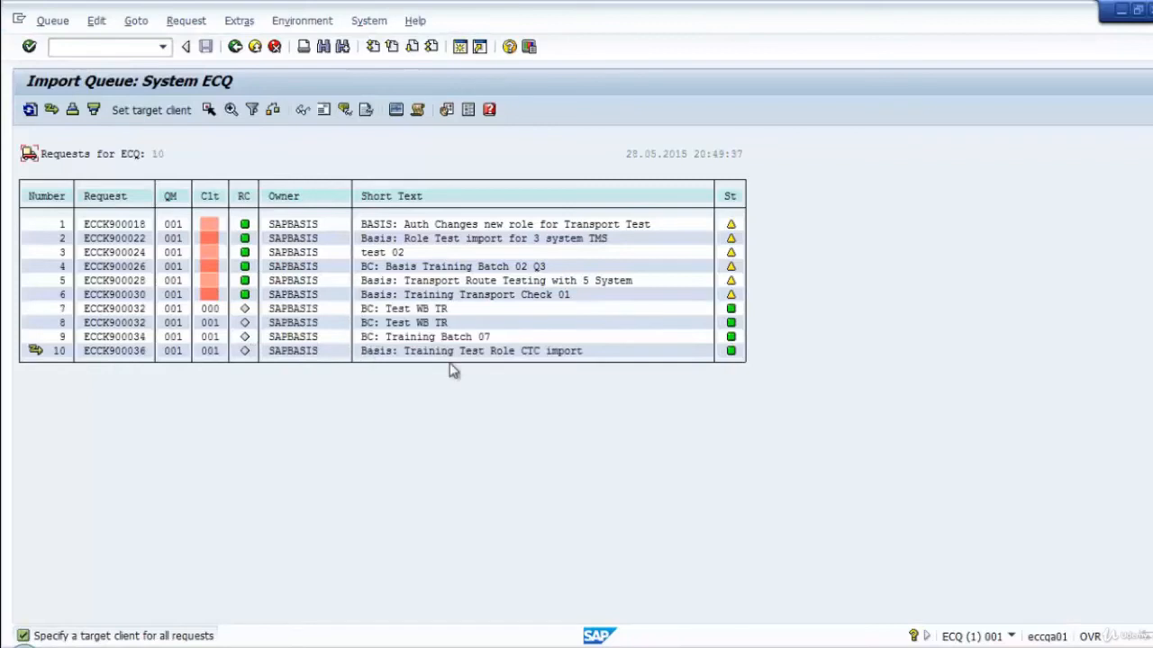
left_click(52, 109)
left_click(242, 354)
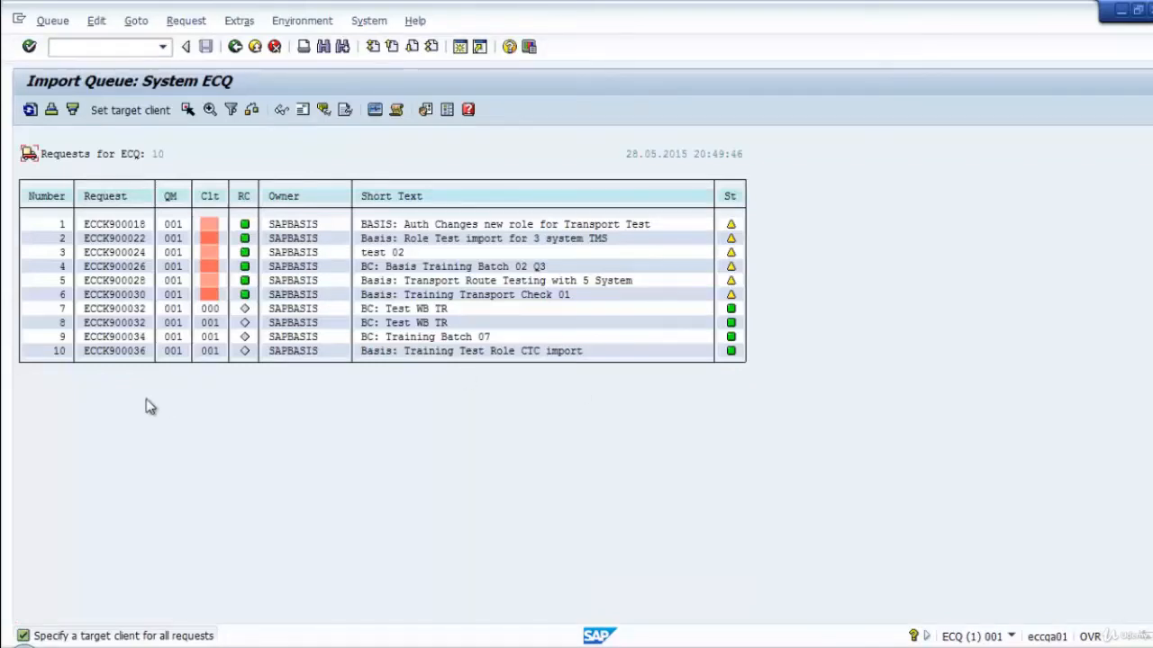
Review the import queue's display settings, including the target client compression, and close them without changes.
left_click(124, 352)
left_click(425, 109)
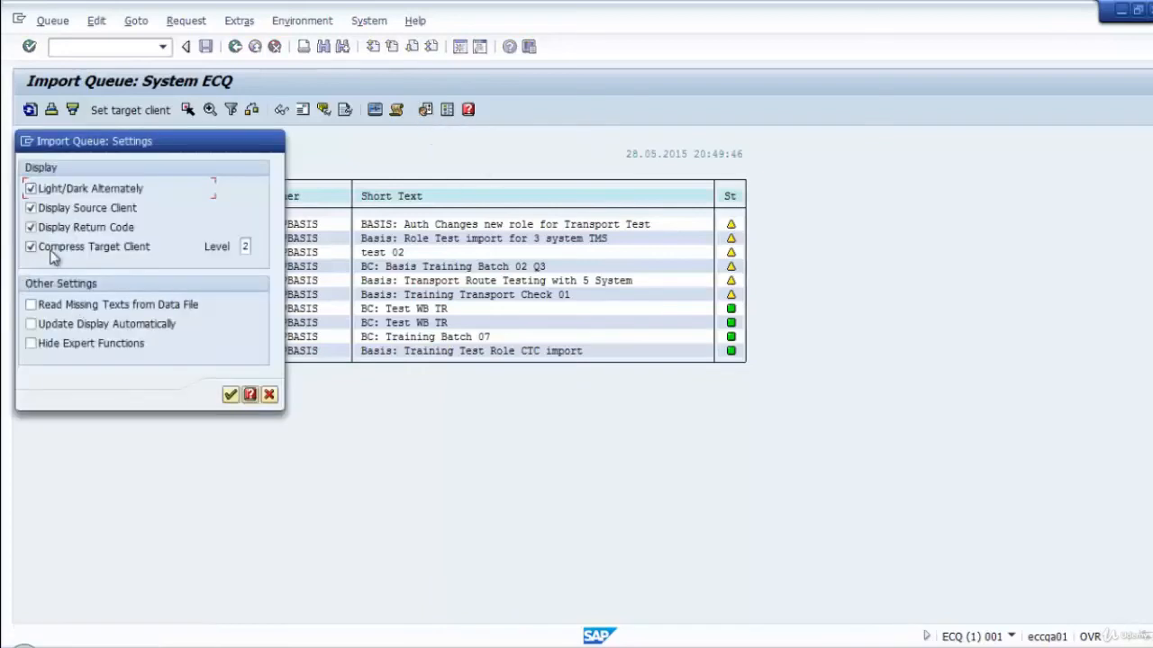
left_click_drag(144, 142, 400, 128)
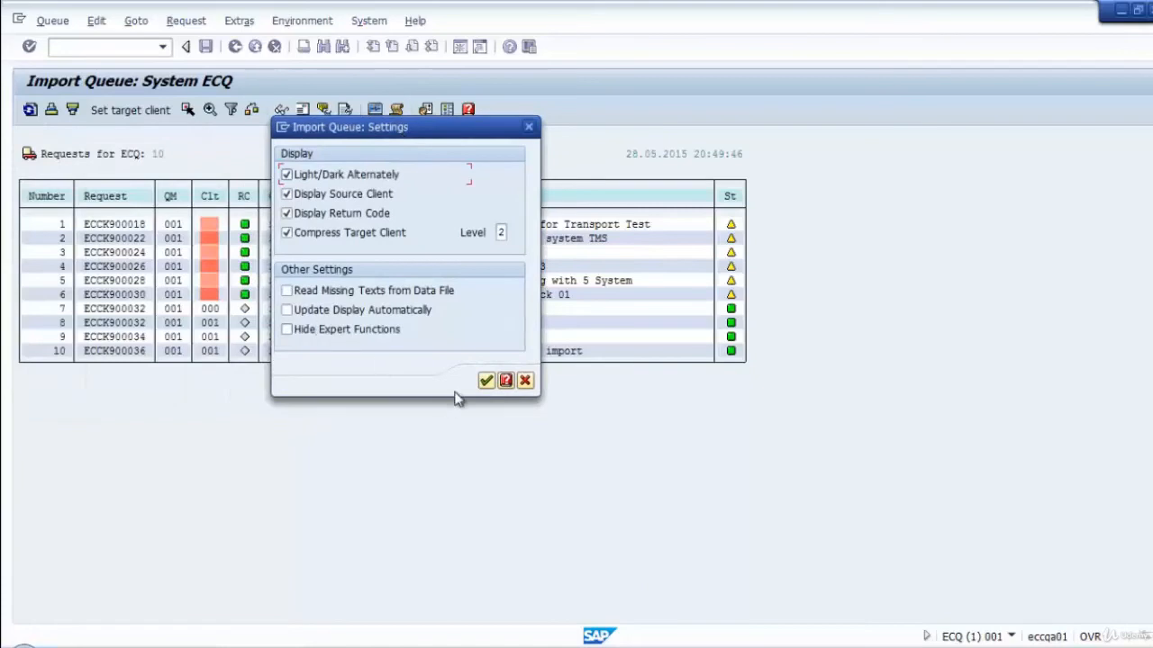
left_click(487, 380)
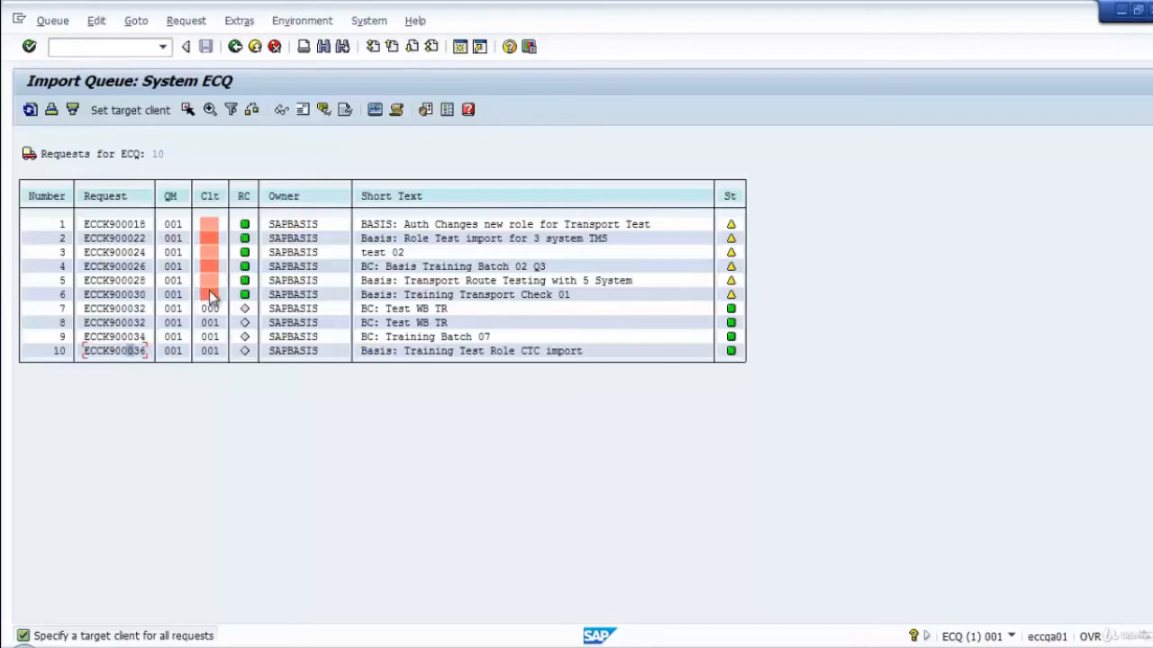
Deselect requests ECCK900030 and ECCK900028 in the ECQ import queue.
left_click(128, 226)
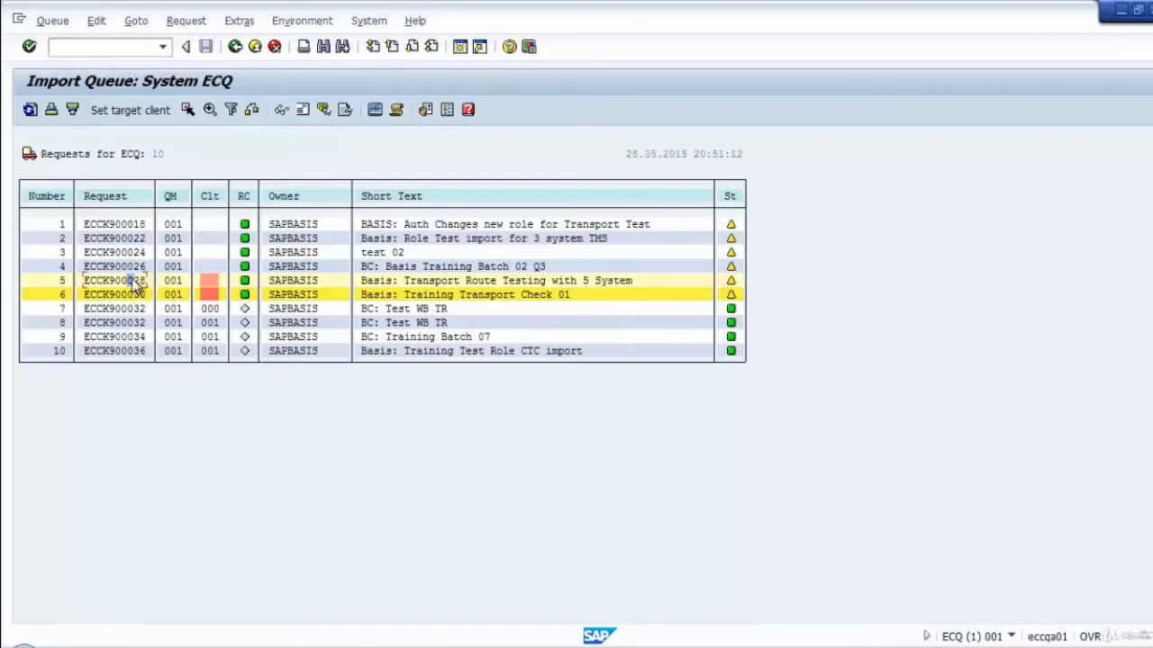
left_click(131, 291)
left_click(187, 109)
left_click(118, 285)
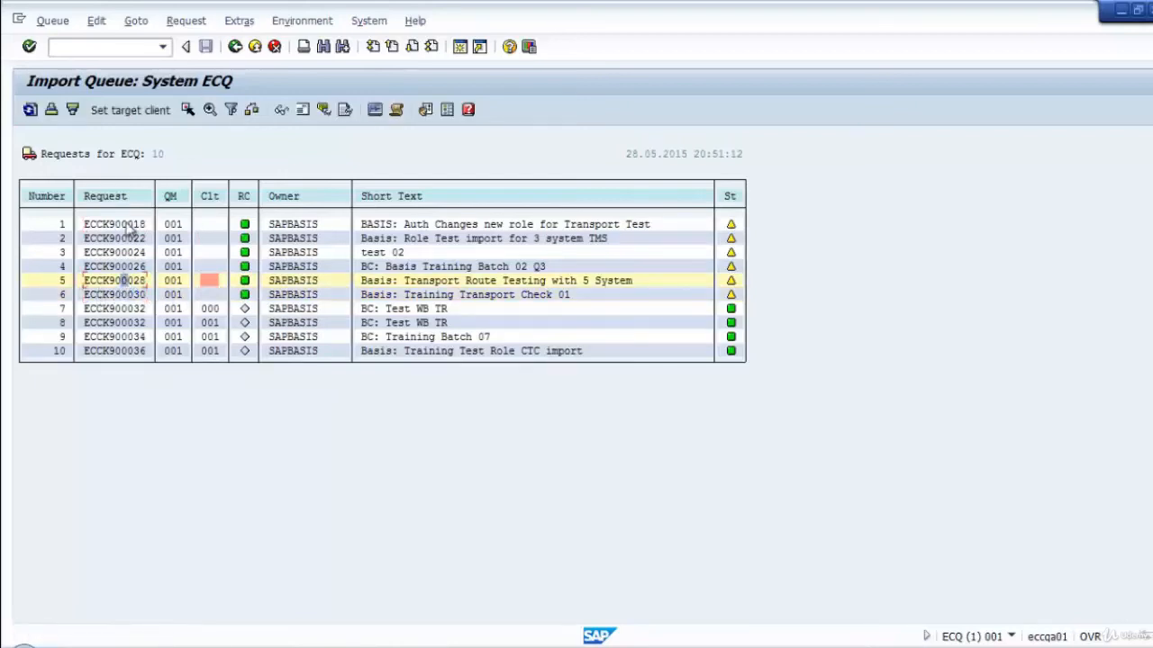
left_click(187, 109)
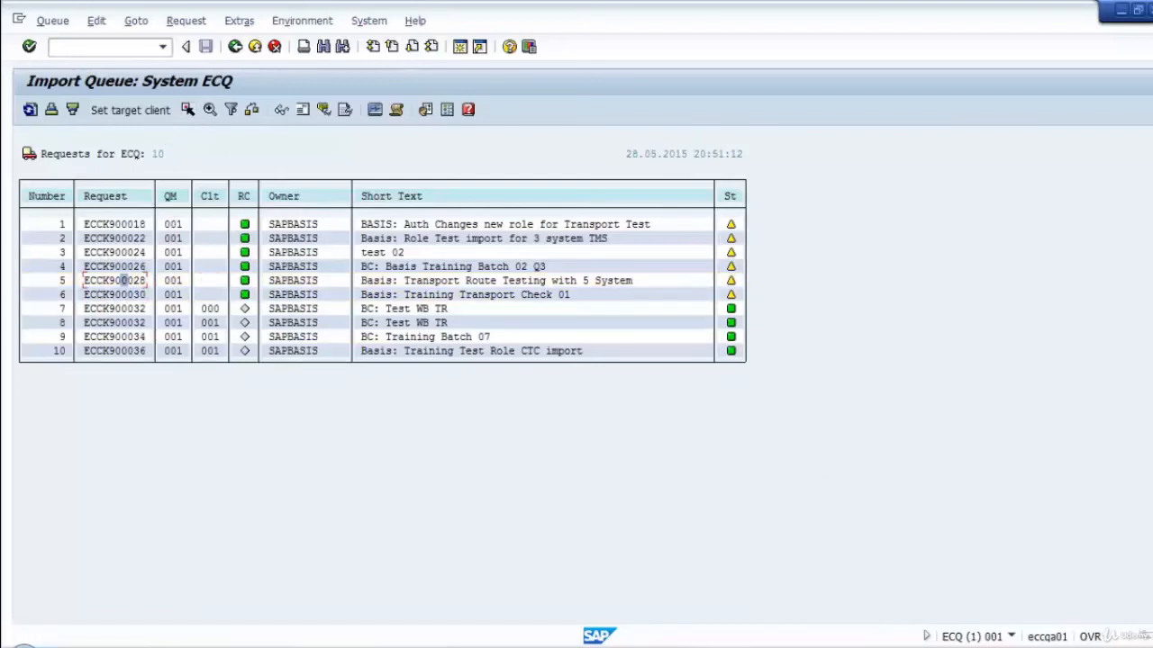
Select the six requests without a target client, ECCK900018 through ECCK900030, marking the second through sixth as a block.
key("alt+Tab")
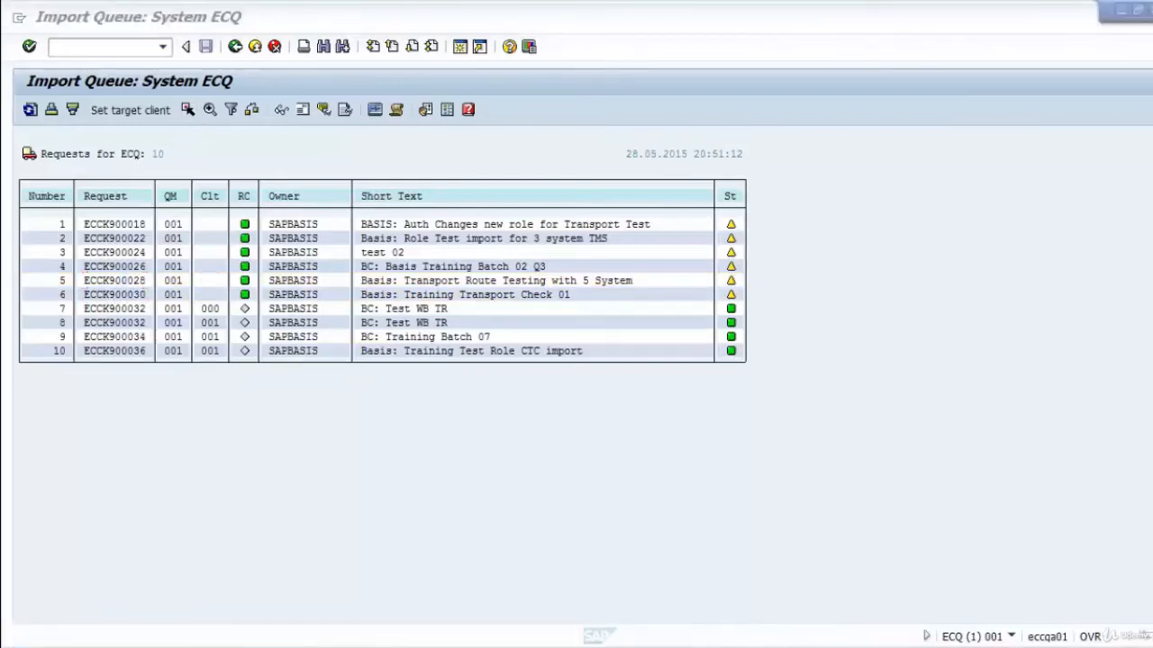
left_click(126, 225)
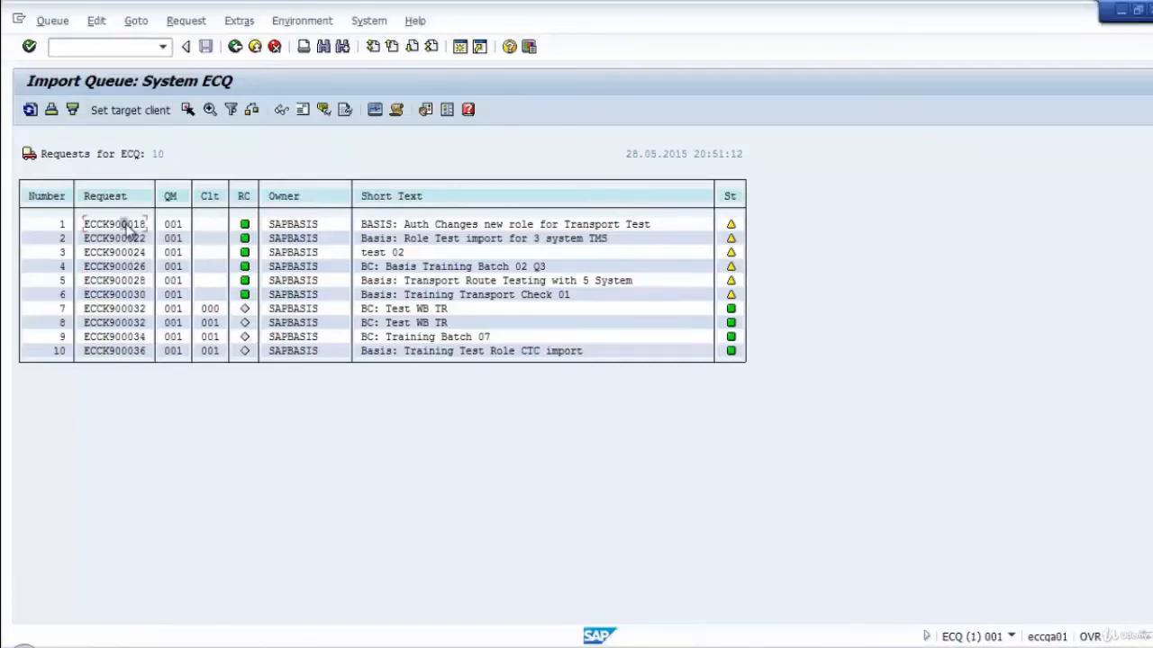
left_click(137, 252)
left_click(135, 225)
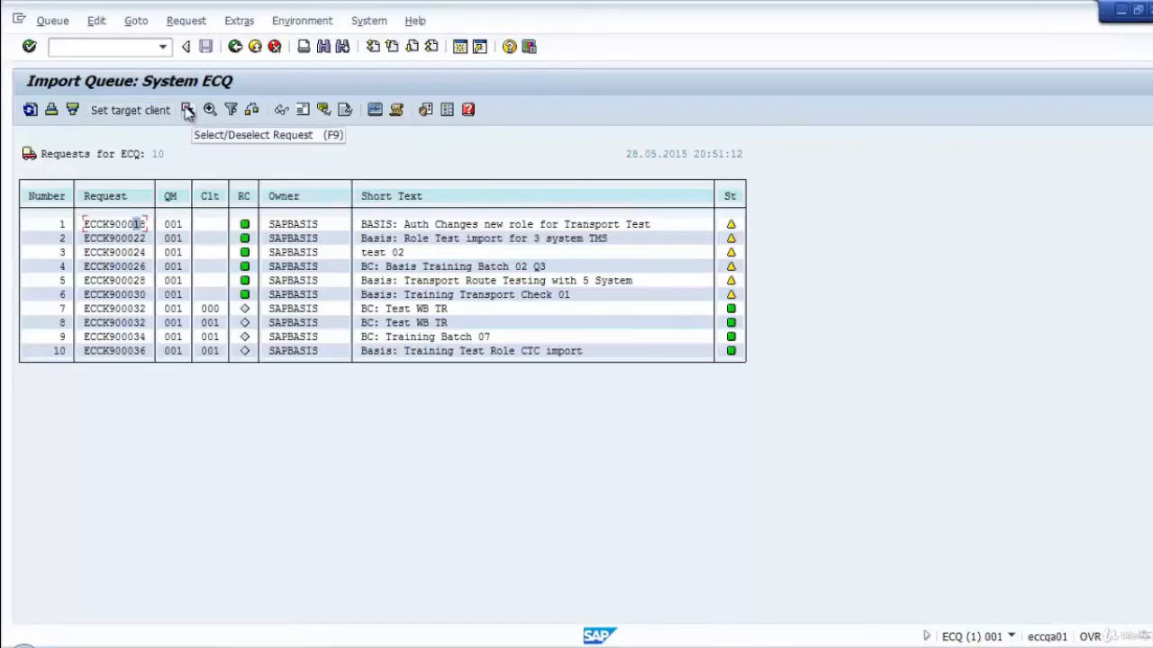
left_click(187, 109)
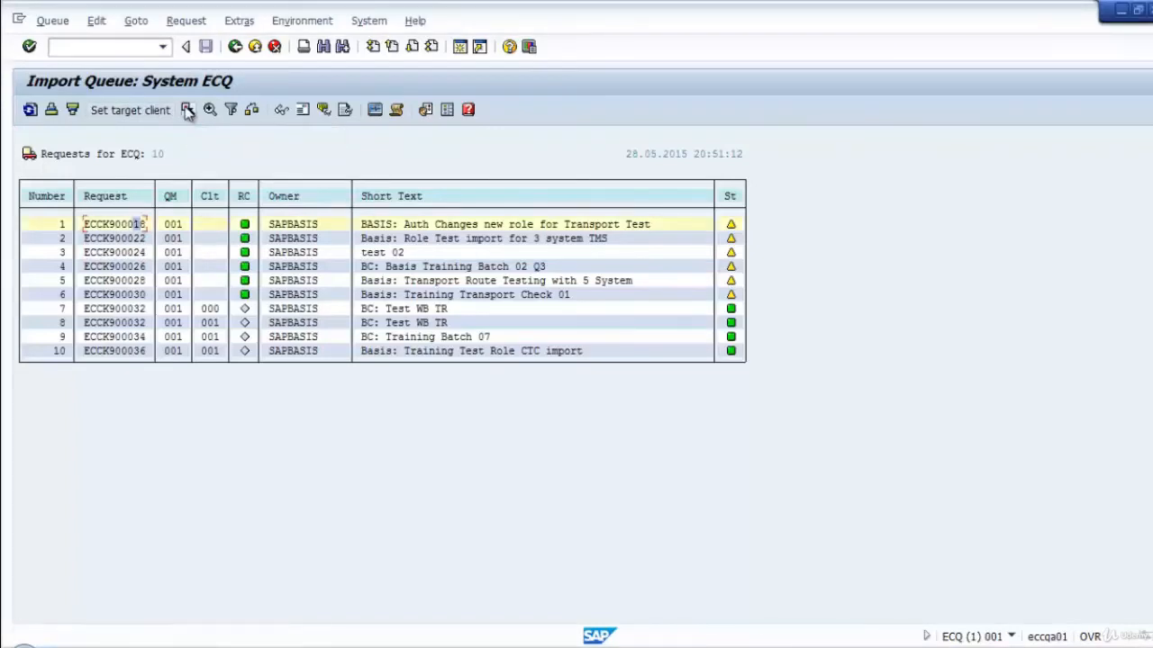
left_click(137, 239)
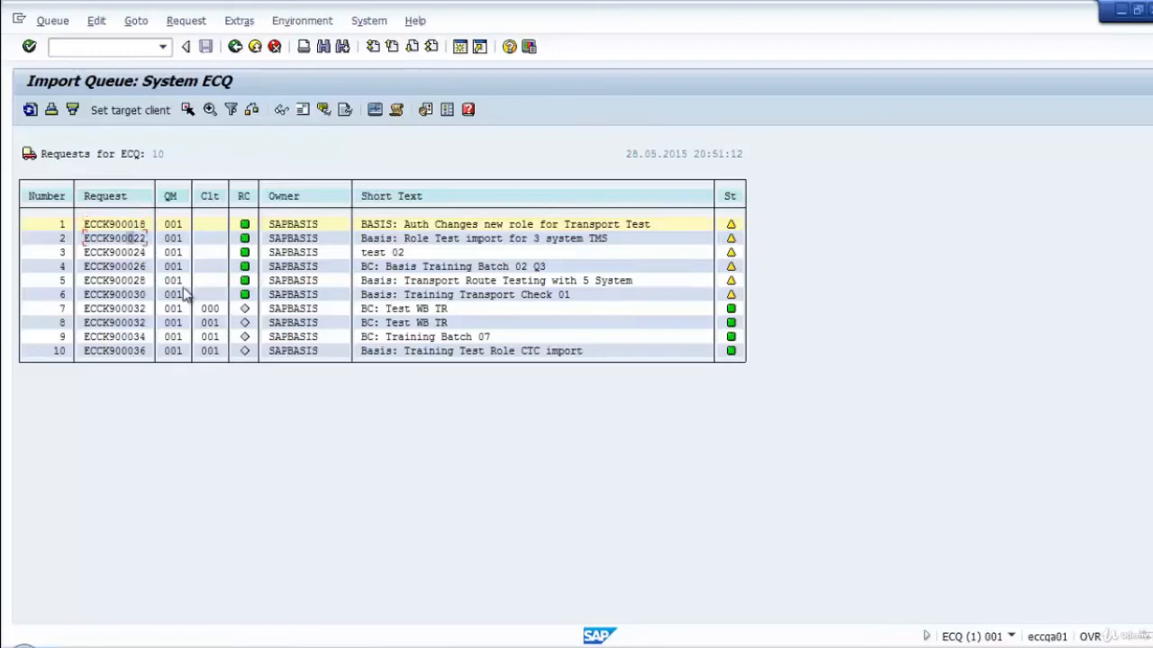
key("F6")
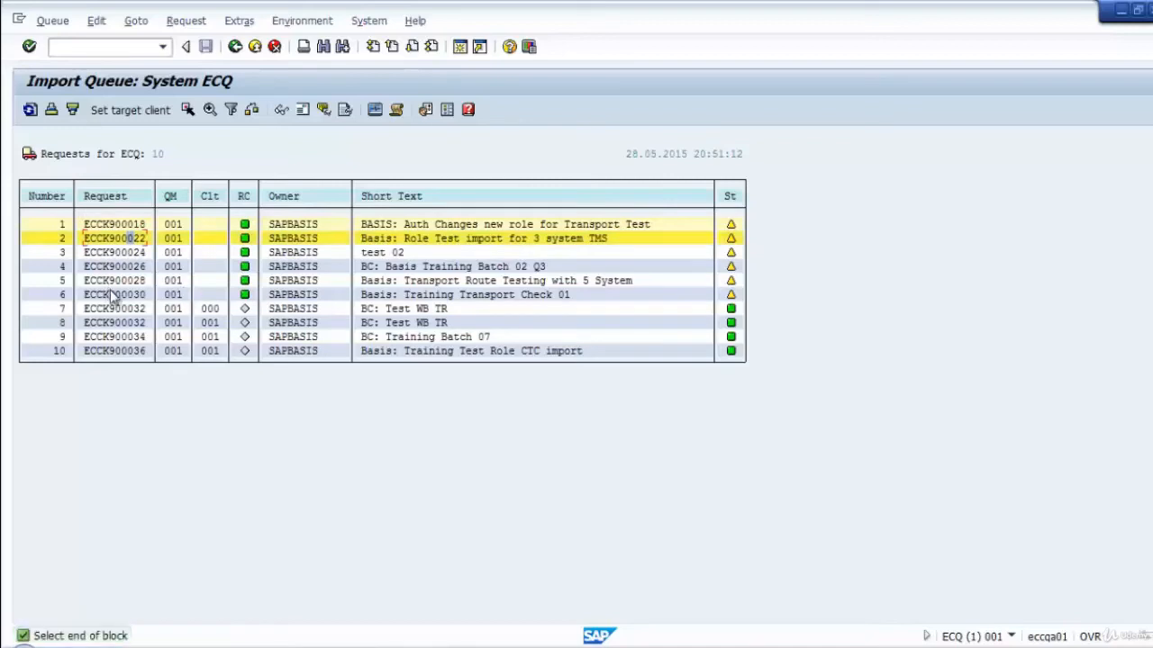
left_click(129, 298)
key("F6")
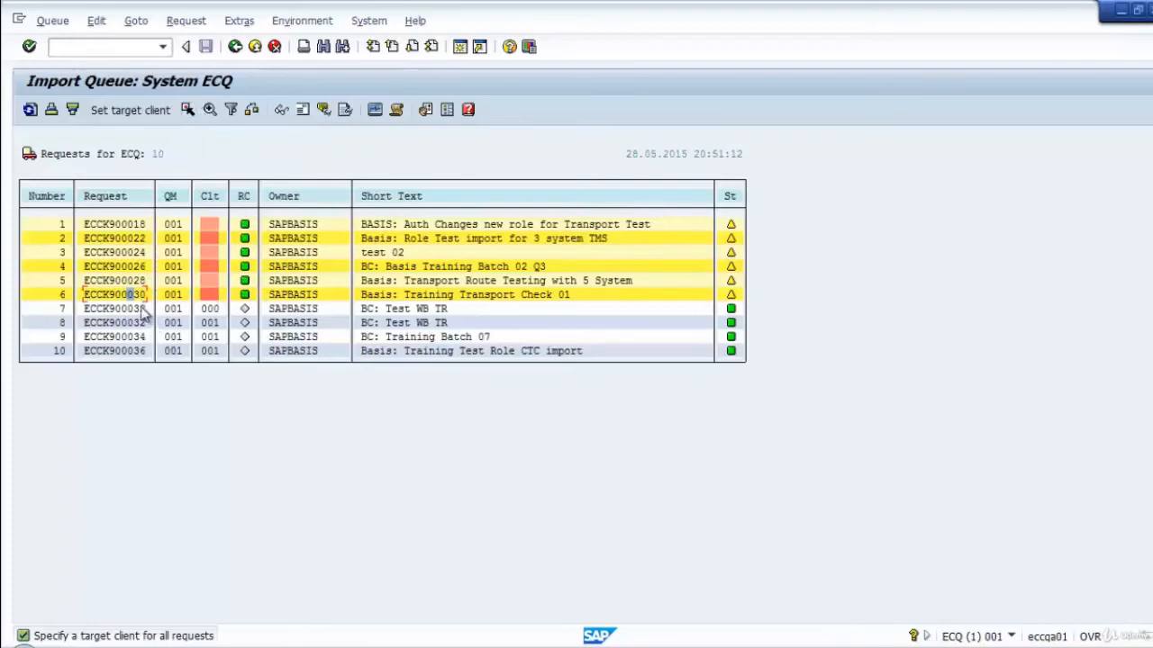
Set target client 001 for the six selected requests and confirm the assignment.
left_click(132, 110)
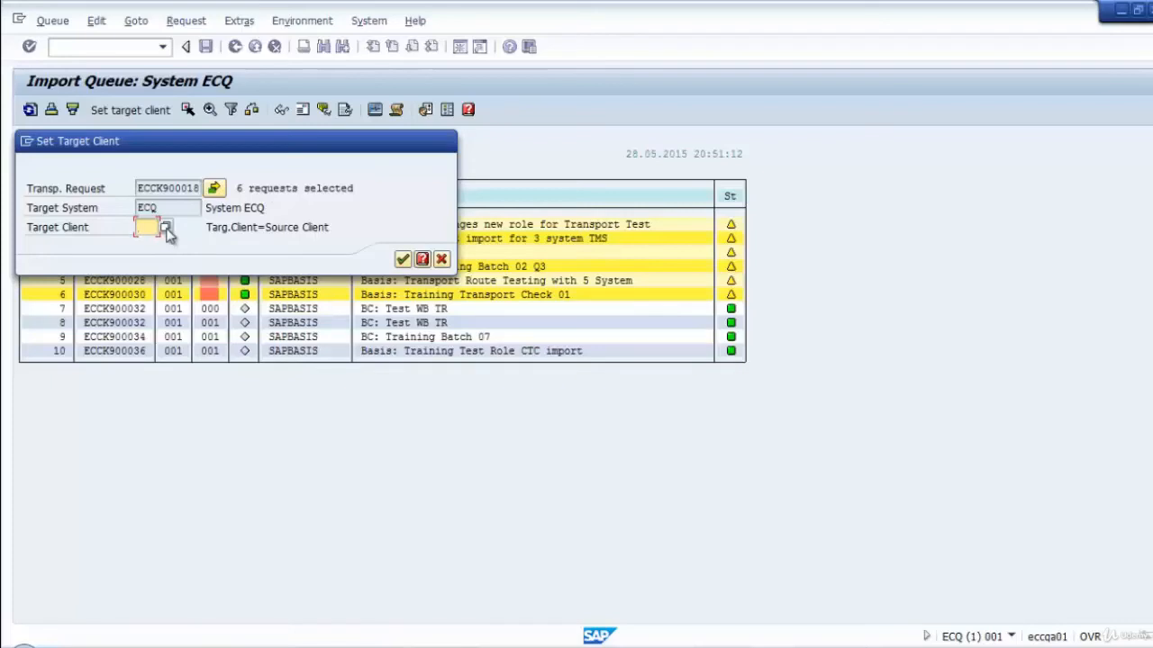
type("001")
left_click(402, 260)
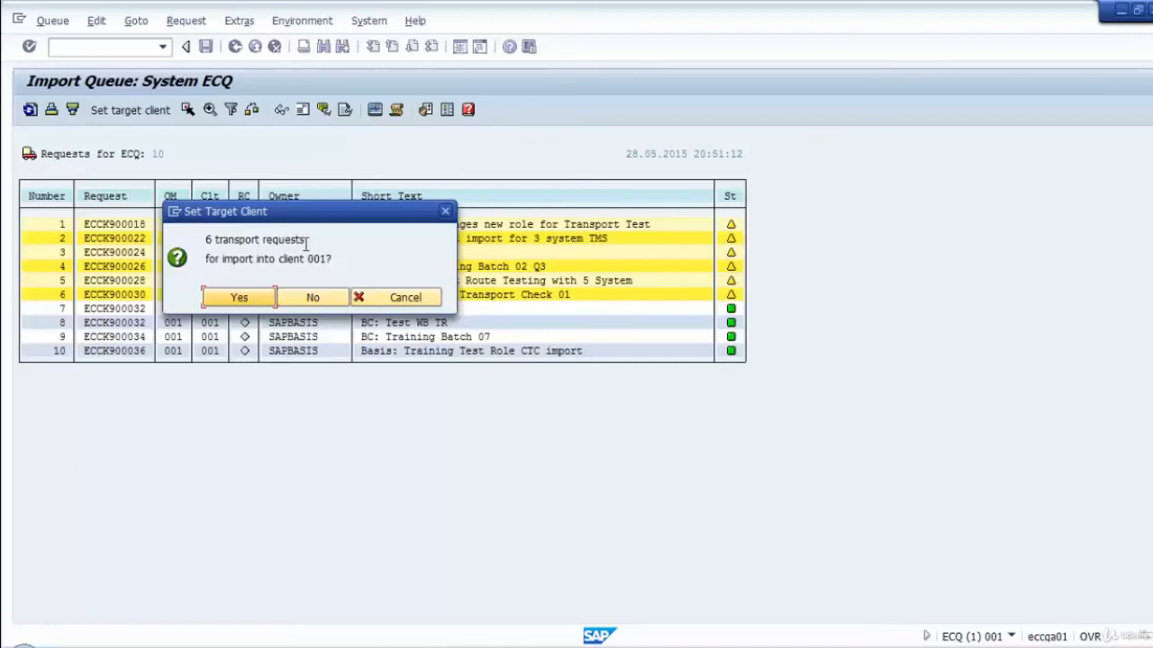
left_click(252, 300)
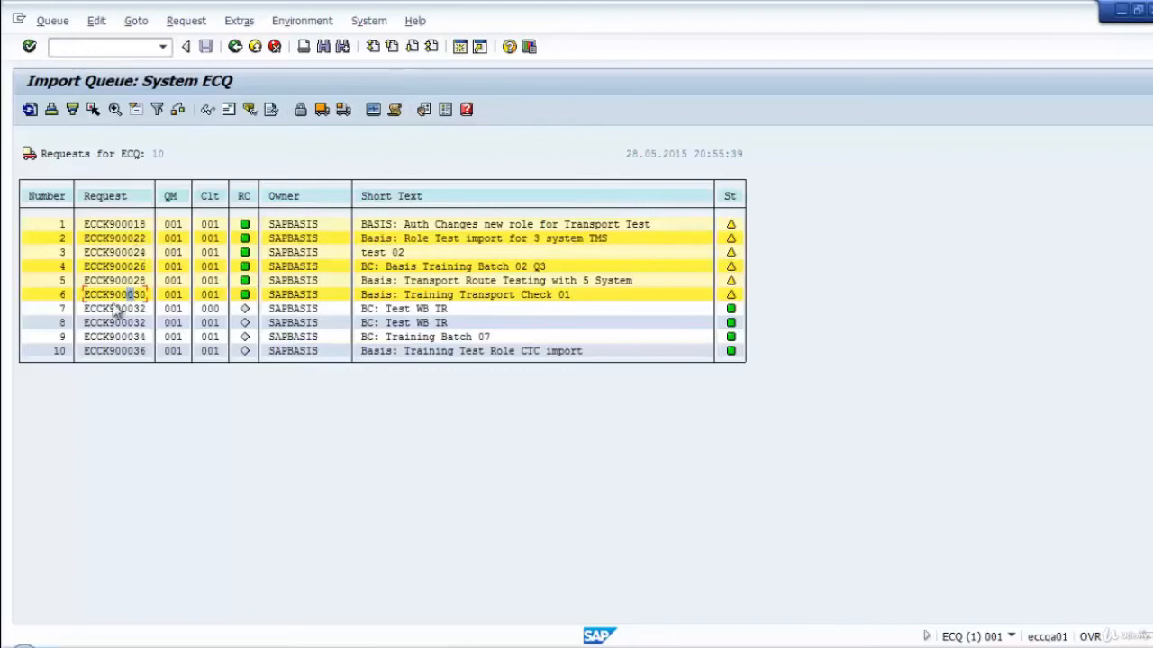
left_click(137, 225)
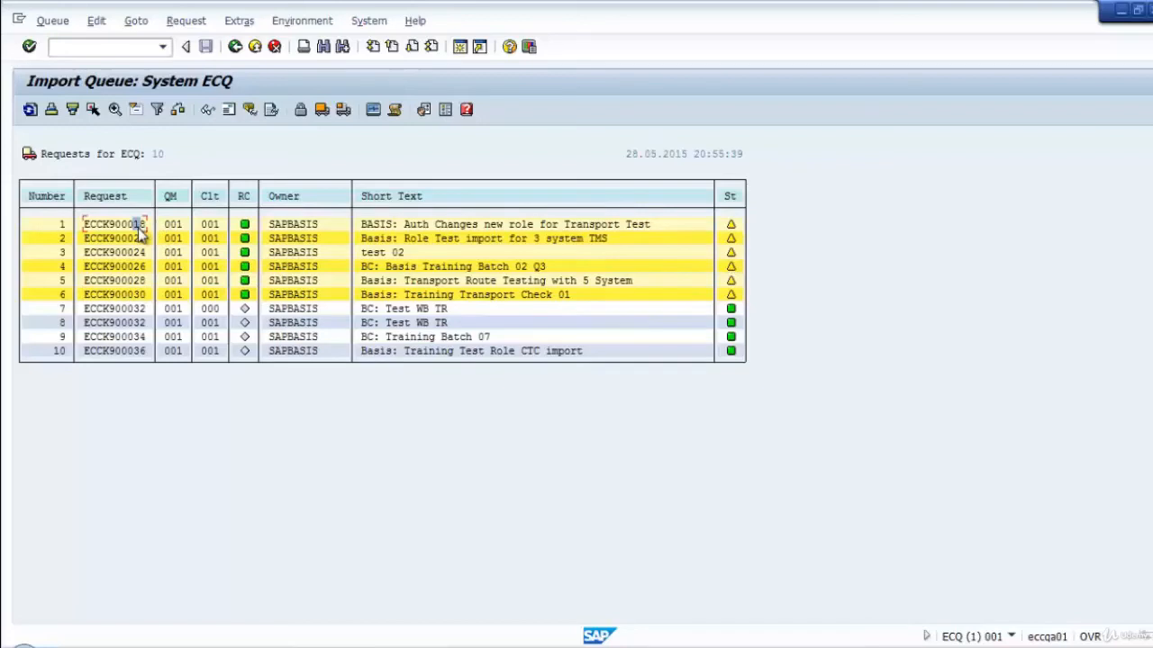
Deselect the six requests ECCK900018 through ECCK900030 one by one in the ECQ import queue.
key("F5")
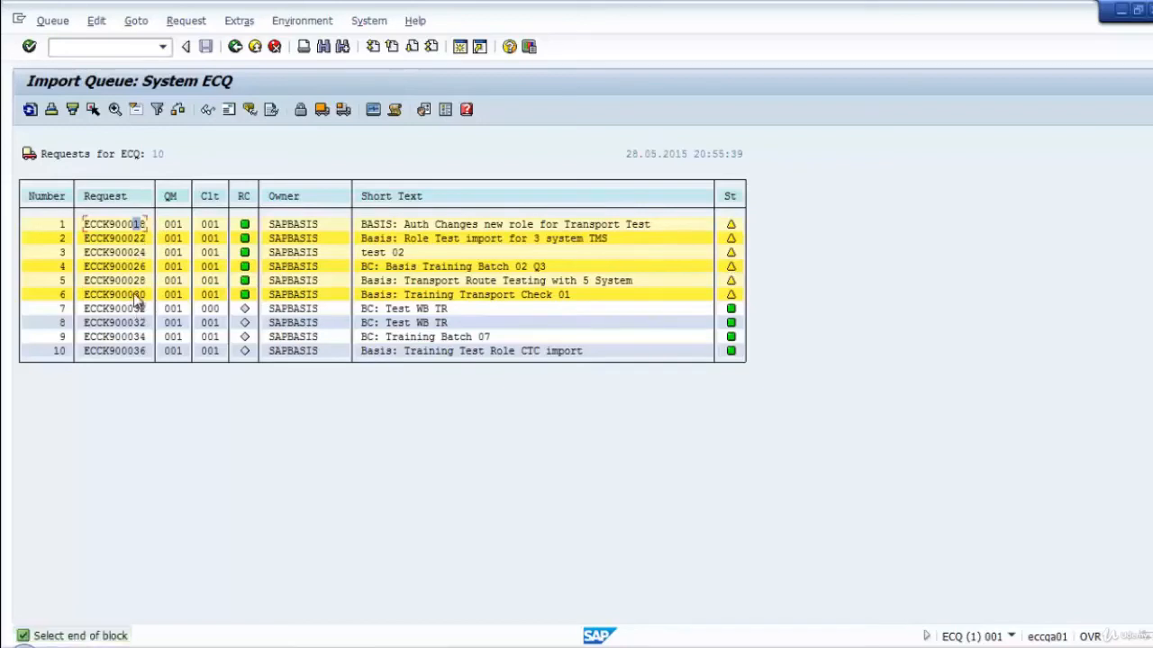
left_click(137, 295)
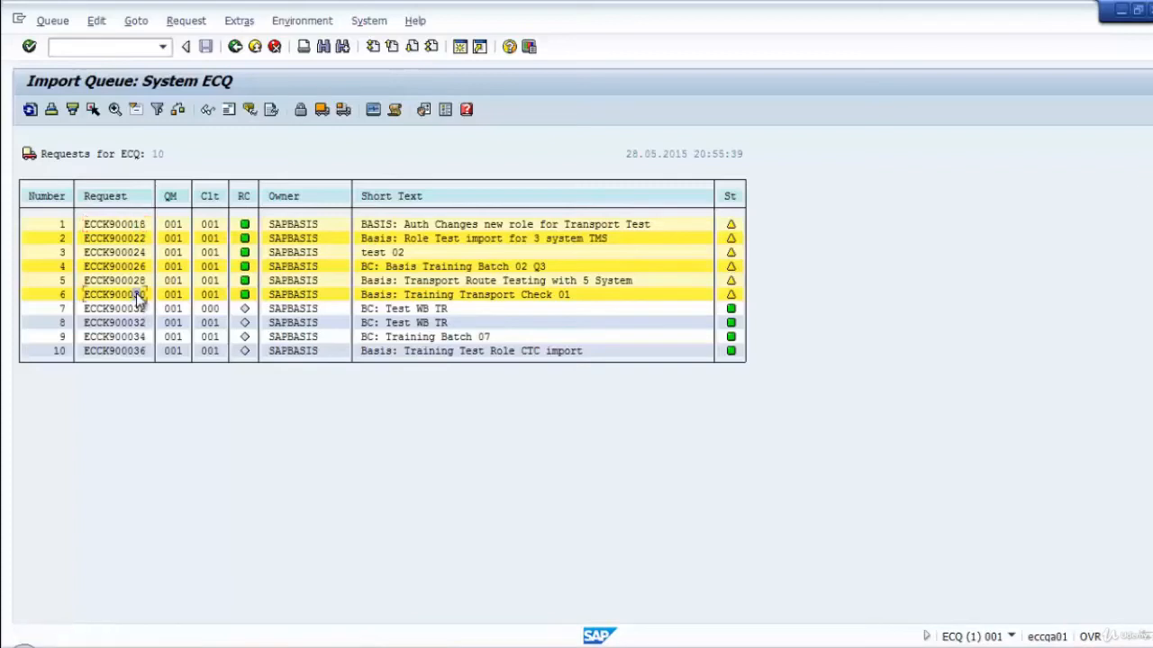
left_click(124, 225)
left_click(123, 235)
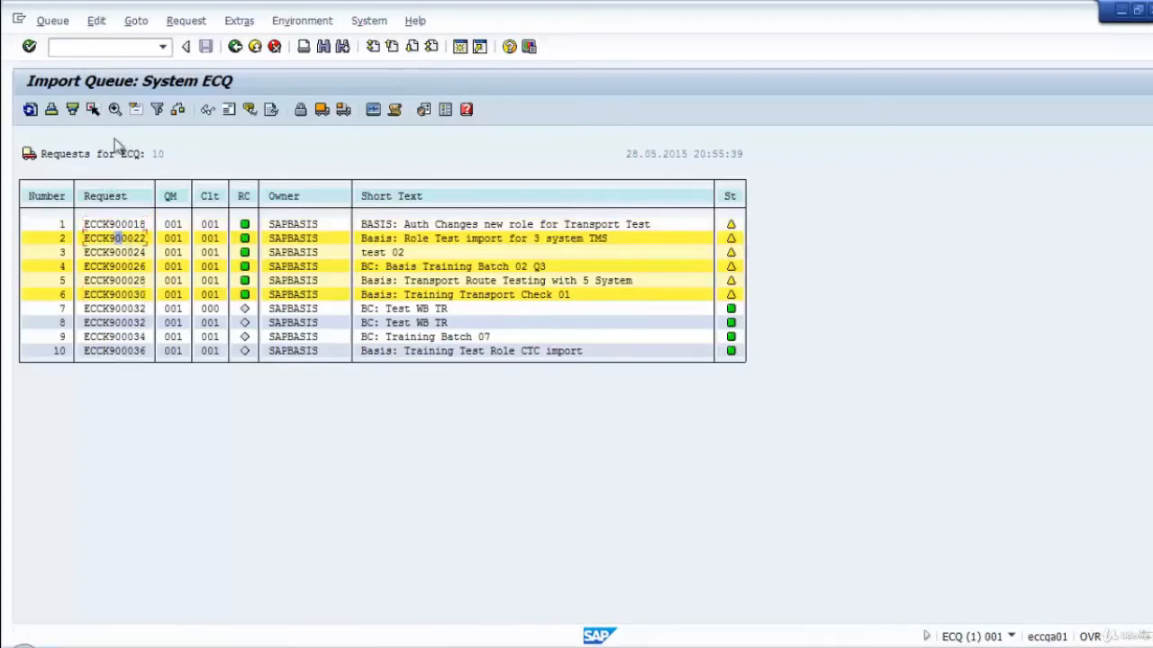
left_click(97, 112)
left_click(124, 256)
left_click(94, 111)
left_click(138, 268)
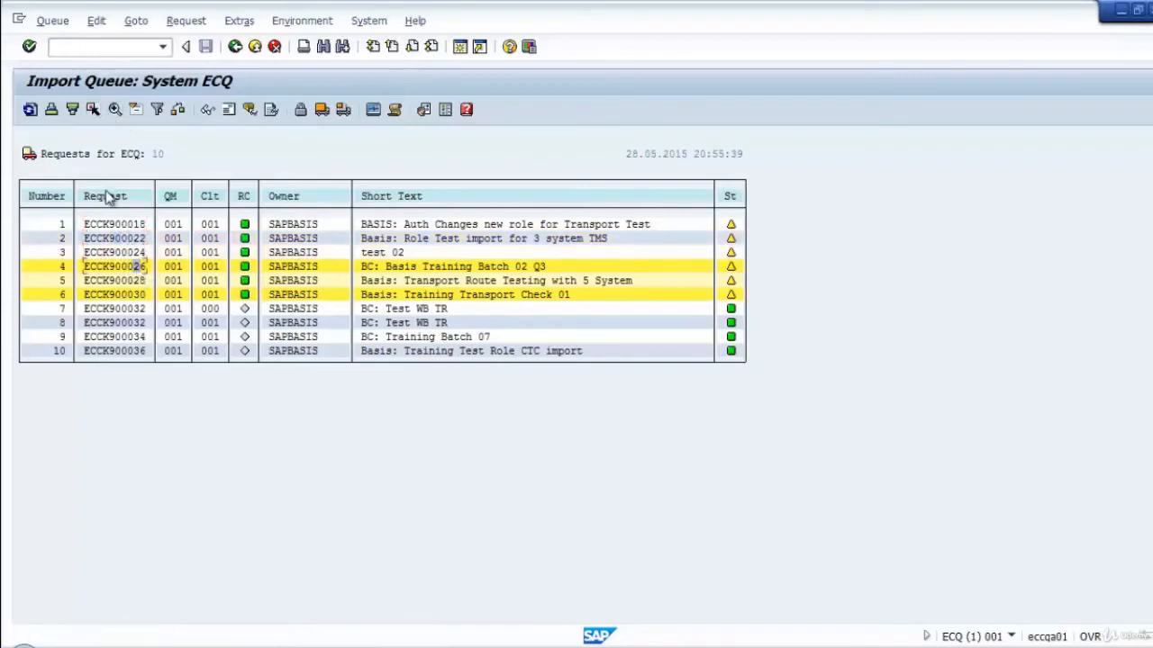
left_click(94, 111)
left_click(117, 280)
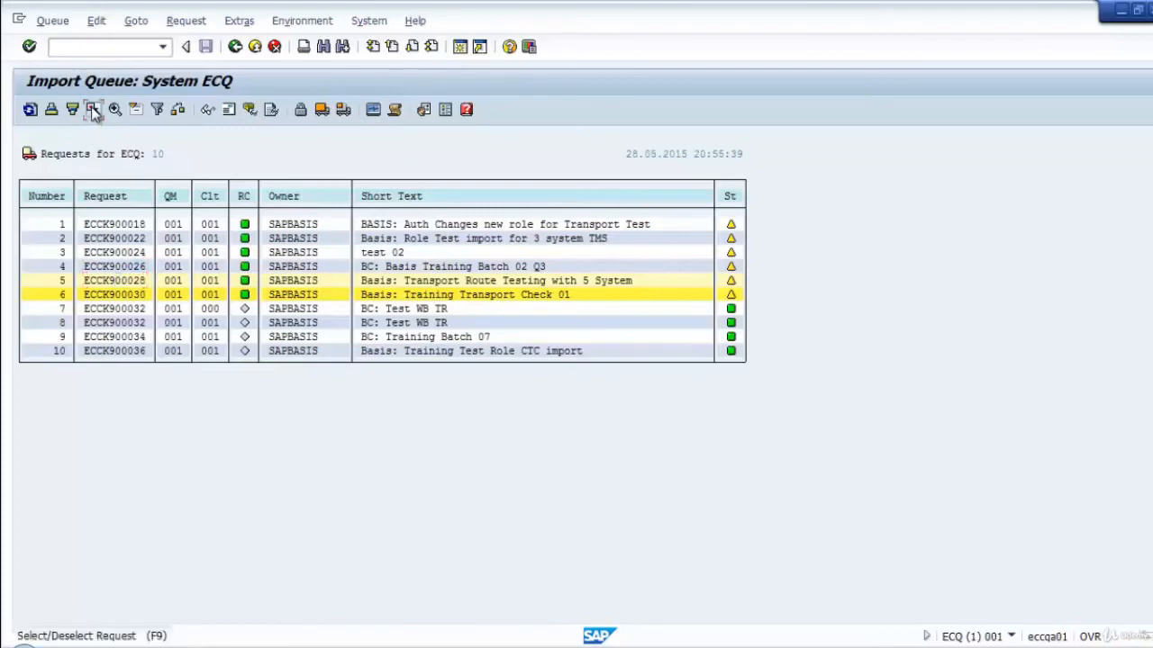
left_click(94, 111)
left_click(135, 295)
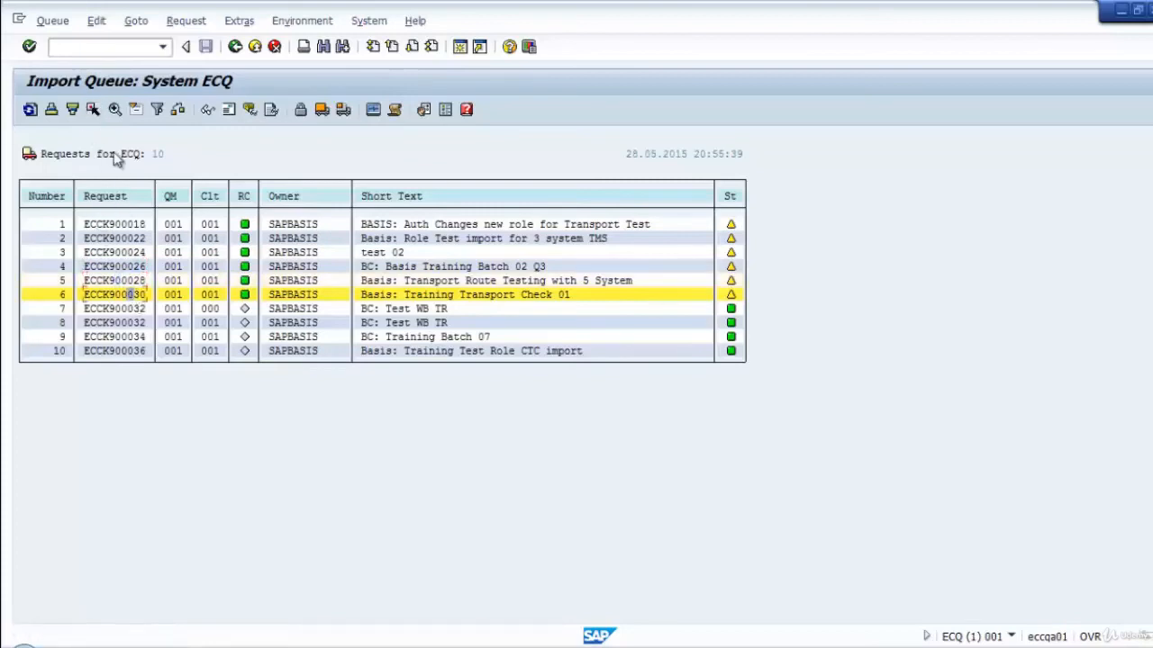
left_click(94, 111)
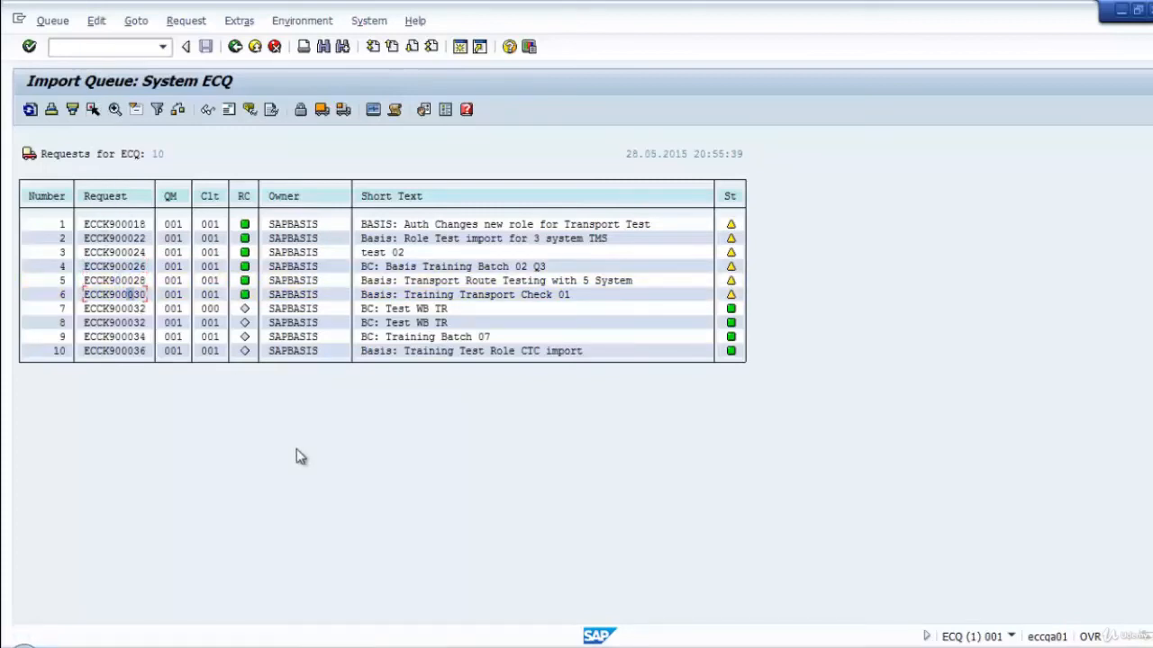
Import request ECCK900036 into ECQ client 001 with an immediate start and refresh the import queue.
left_click(110, 351)
left_click(99, 351)
left_click(342, 110)
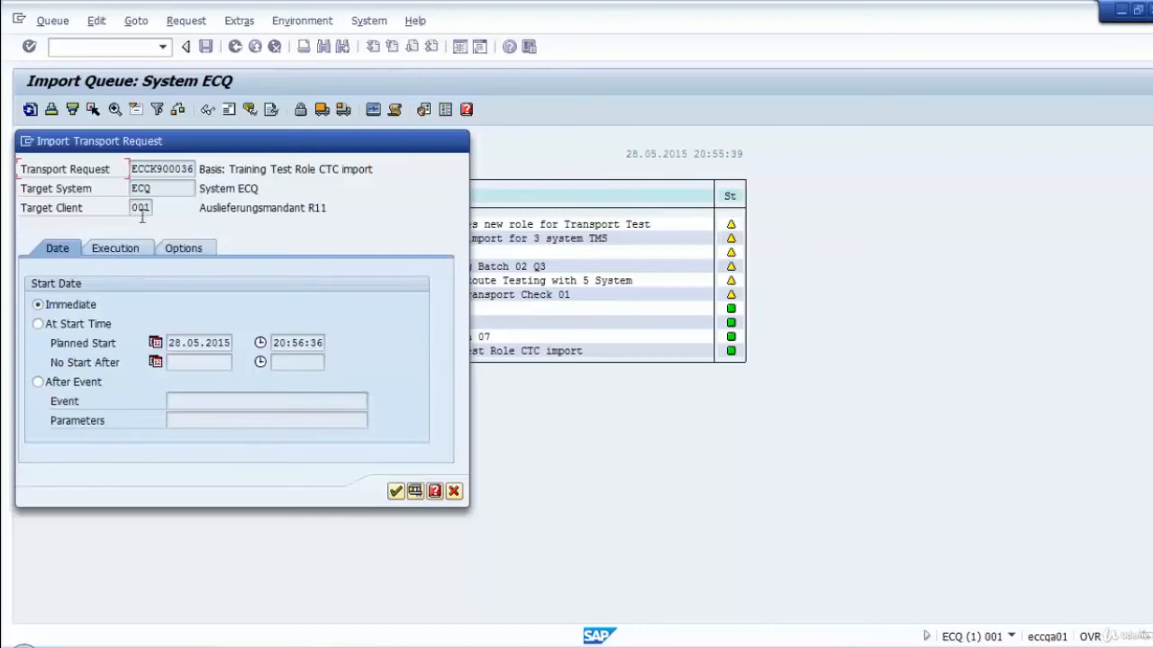
left_click_drag(179, 141, 574, 90)
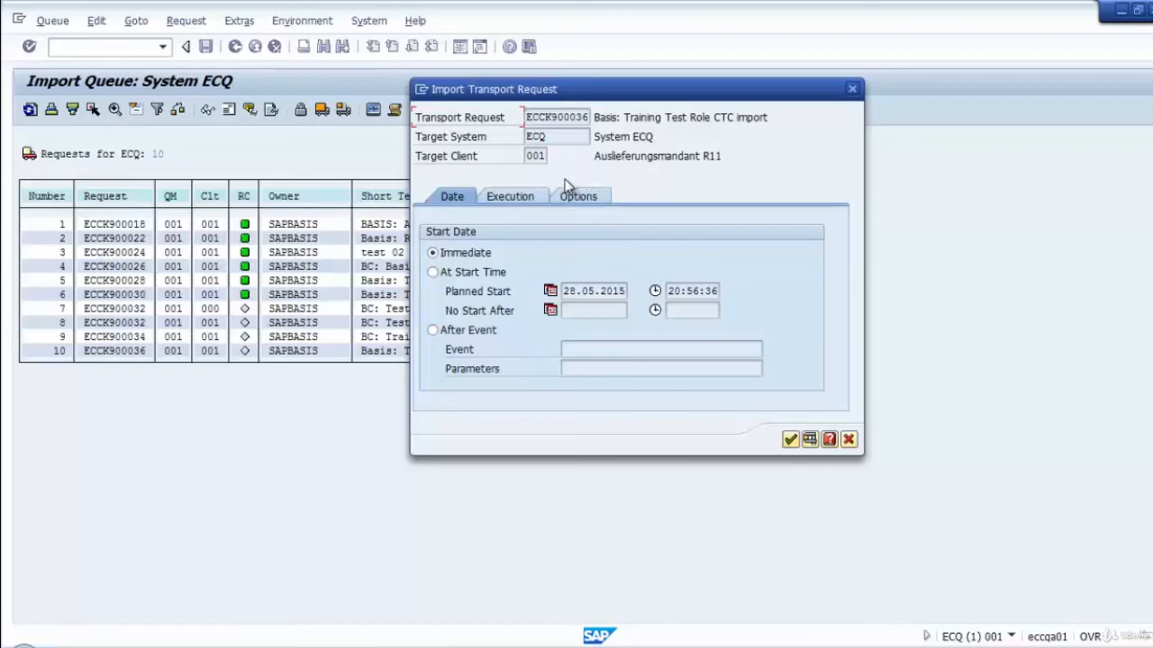
left_click(789, 440)
left_click(243, 398)
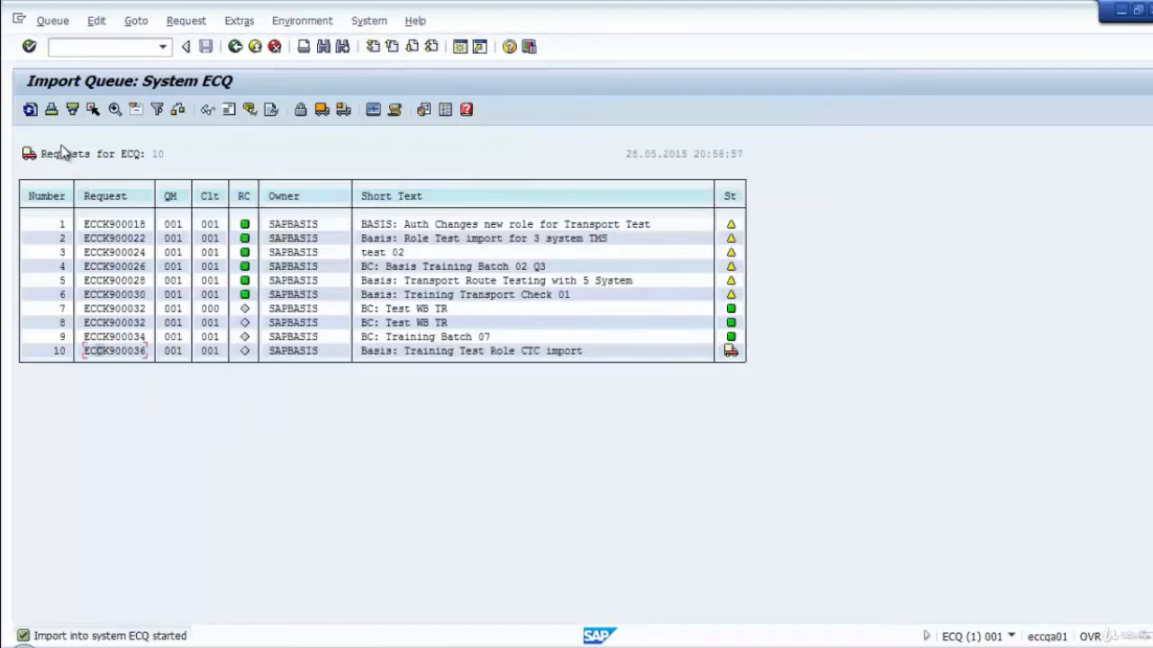
left_click(30, 110)
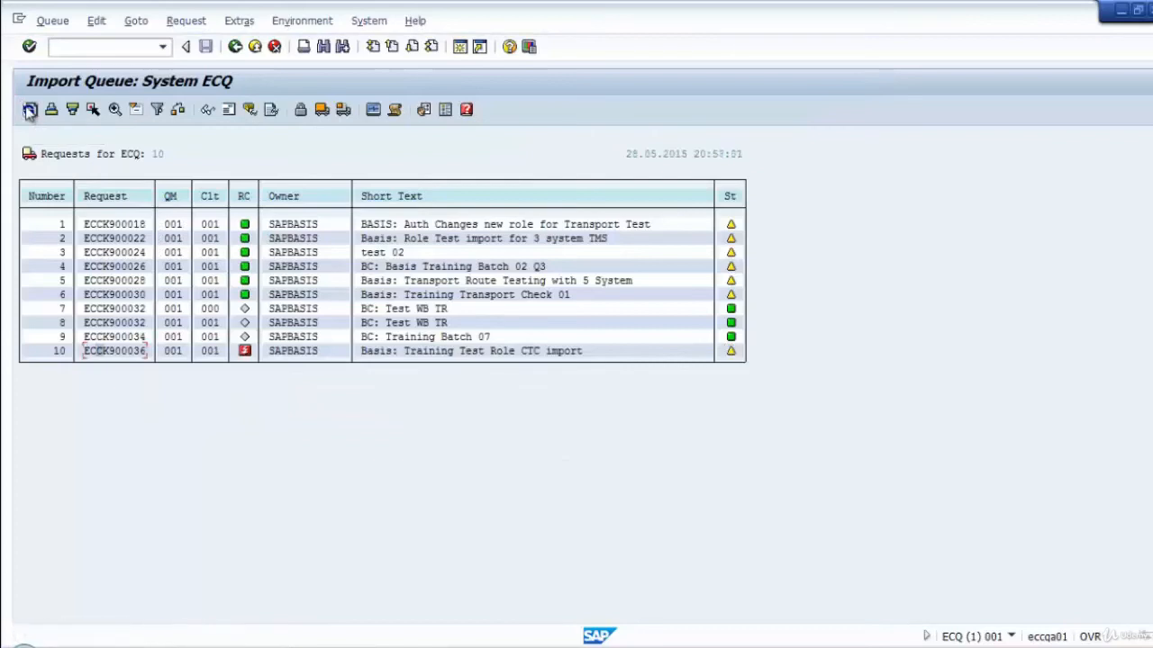
left_click(30, 110)
left_click(30, 110)
Check the return code of ECCK900036, examine its client 001 import log with the details expanded, and return to the import queue.
mouse_move(251, 357)
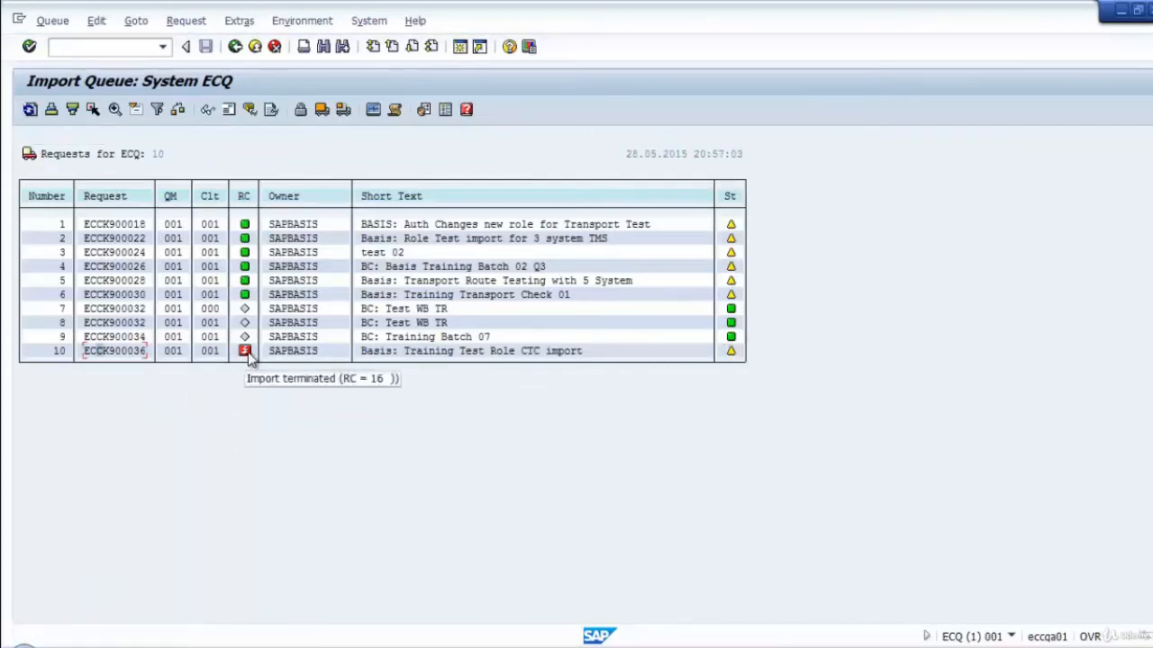
left_click(124, 353)
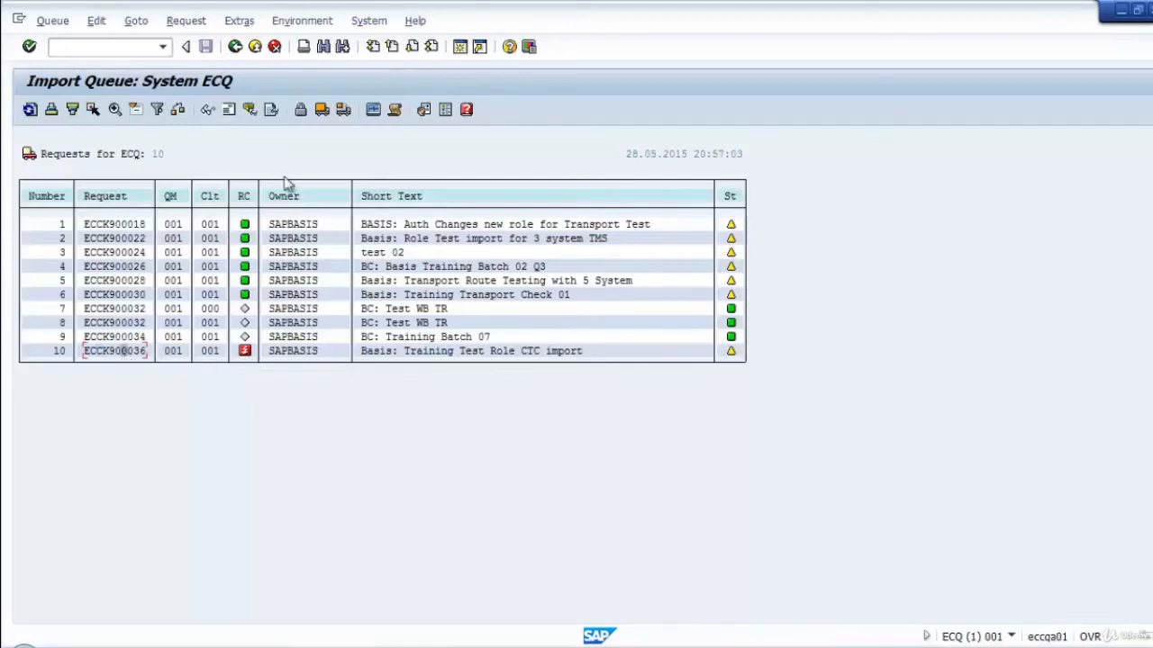
left_click(270, 111)
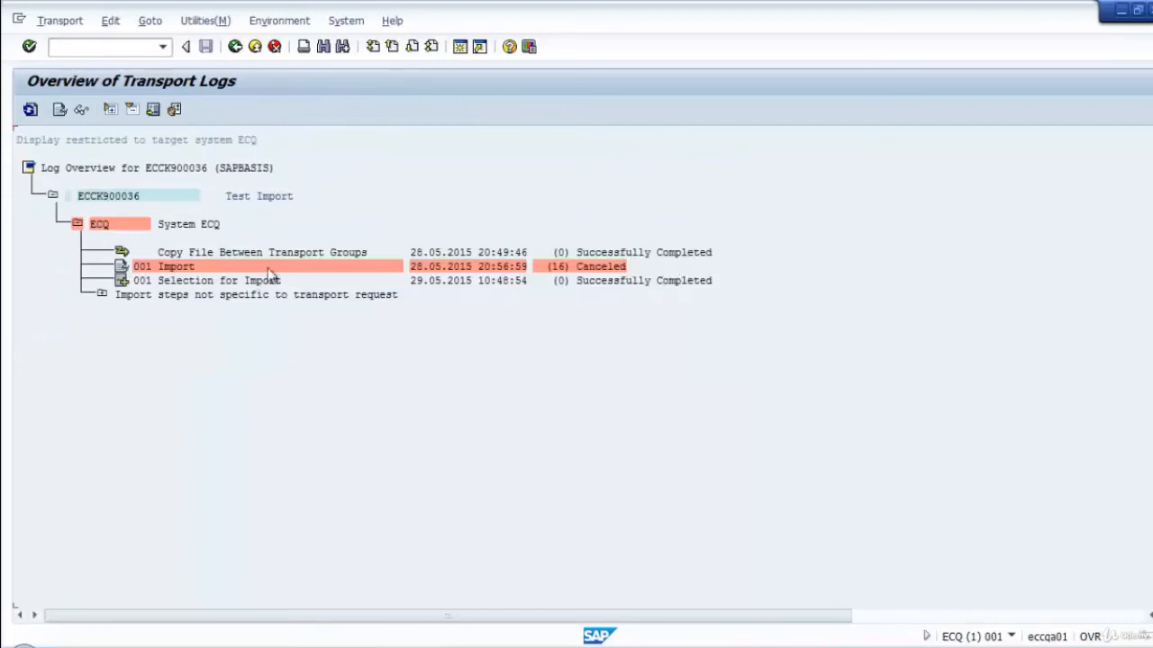
left_click(122, 268)
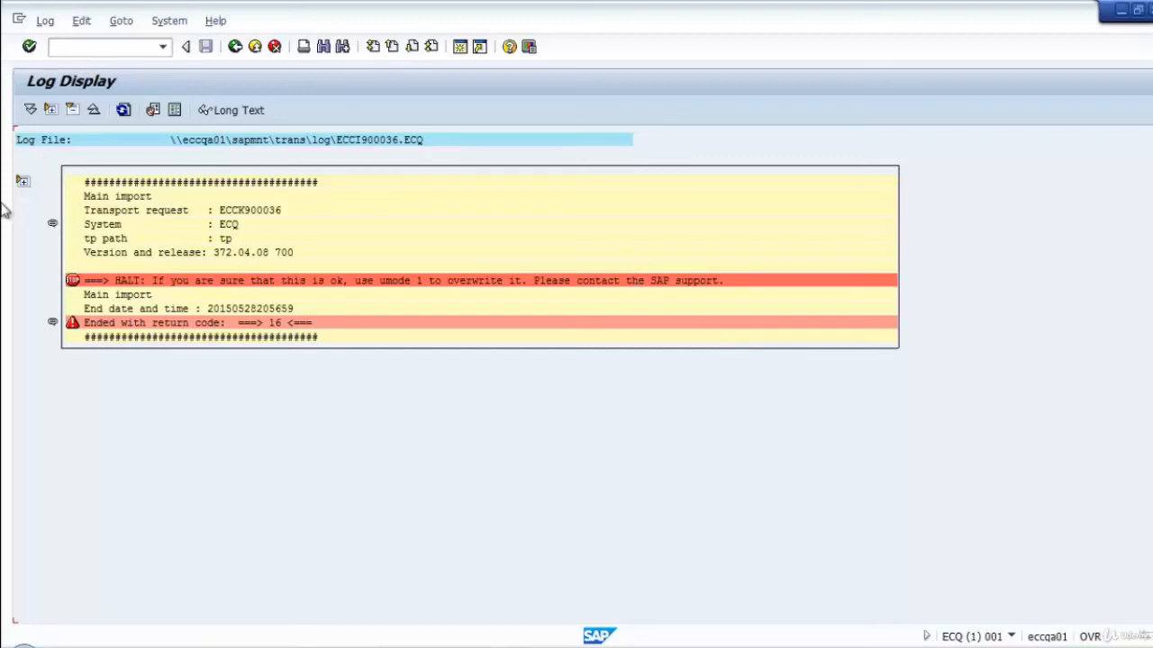
left_click(22, 182)
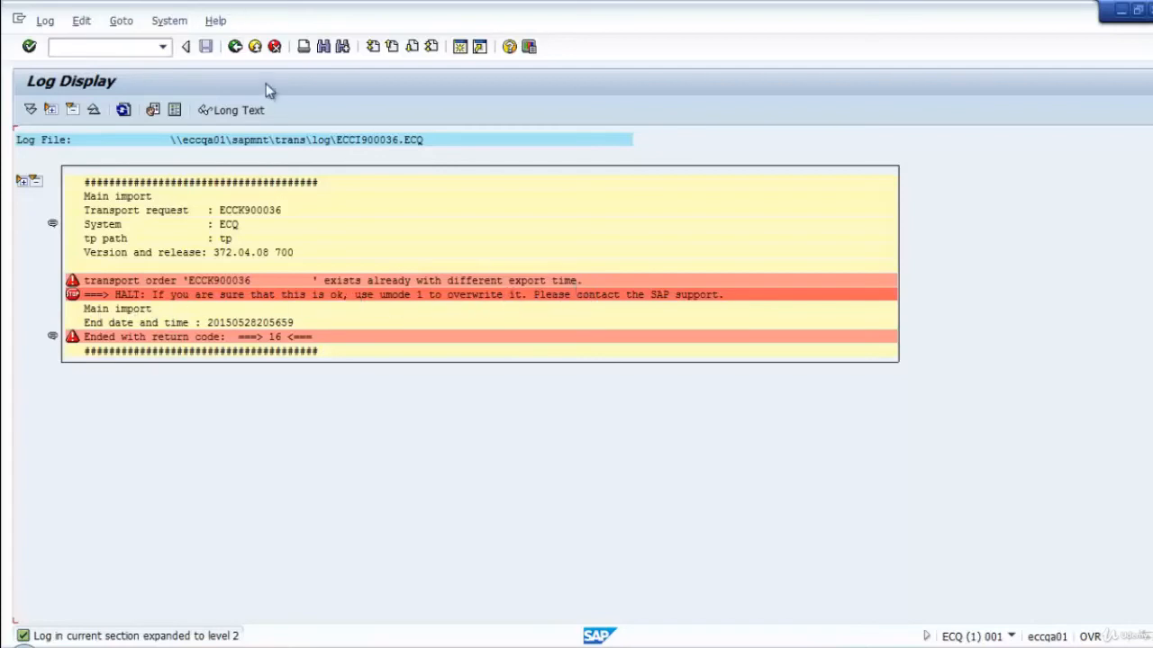
left_click(234, 47)
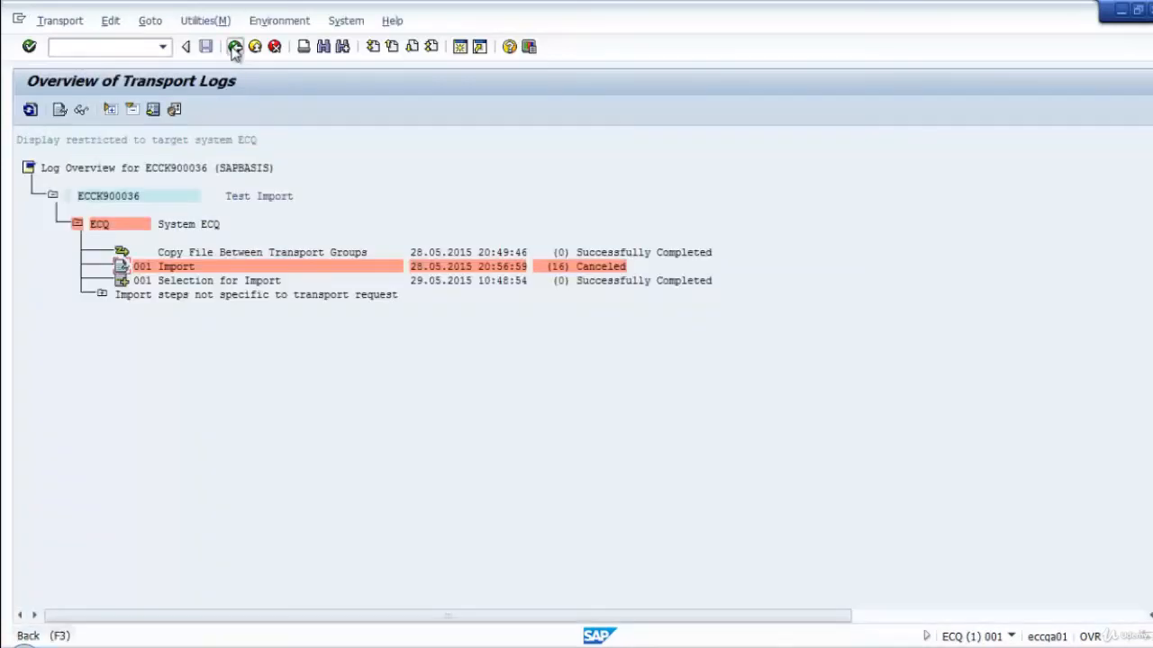
left_click(234, 47)
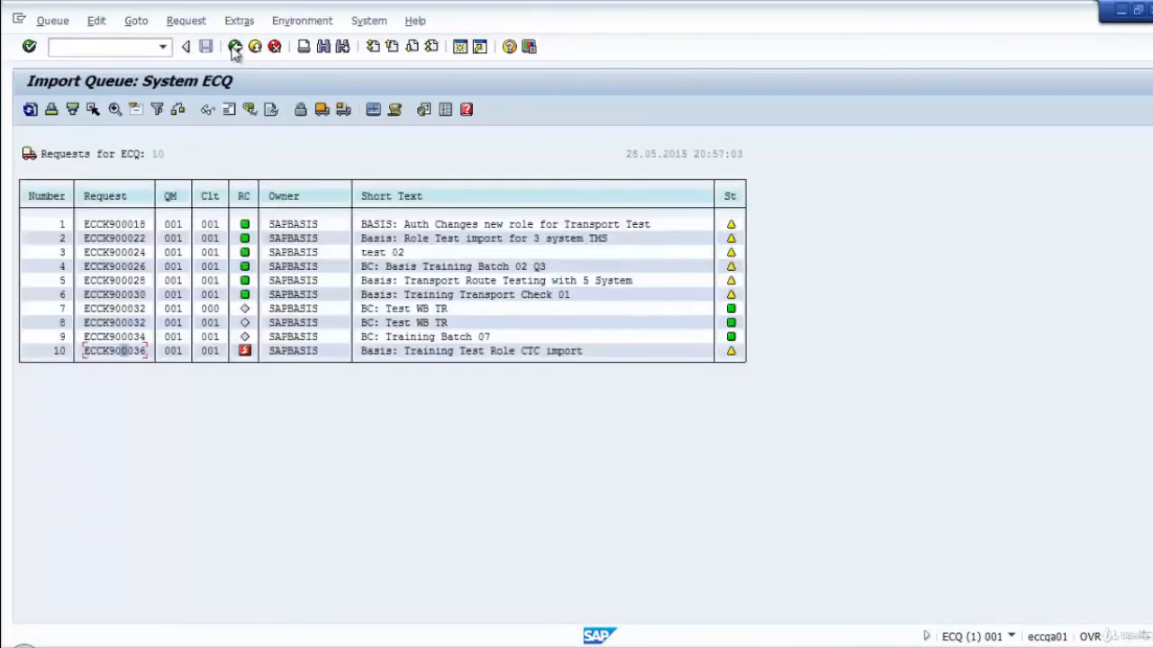
Import request ECCK900036 into ECQ client 001 once more with the Import Transport Request Again option enabled, confirming the start.
left_click(29, 110)
left_click(30, 110)
left_click(343, 110)
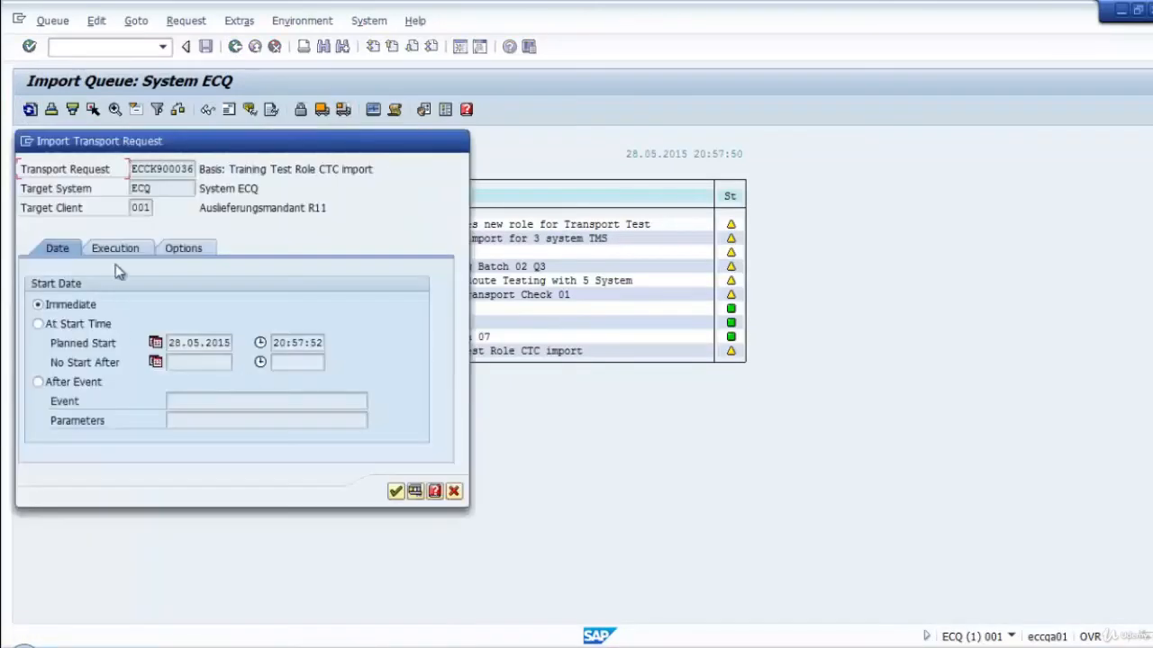
left_click(205, 253)
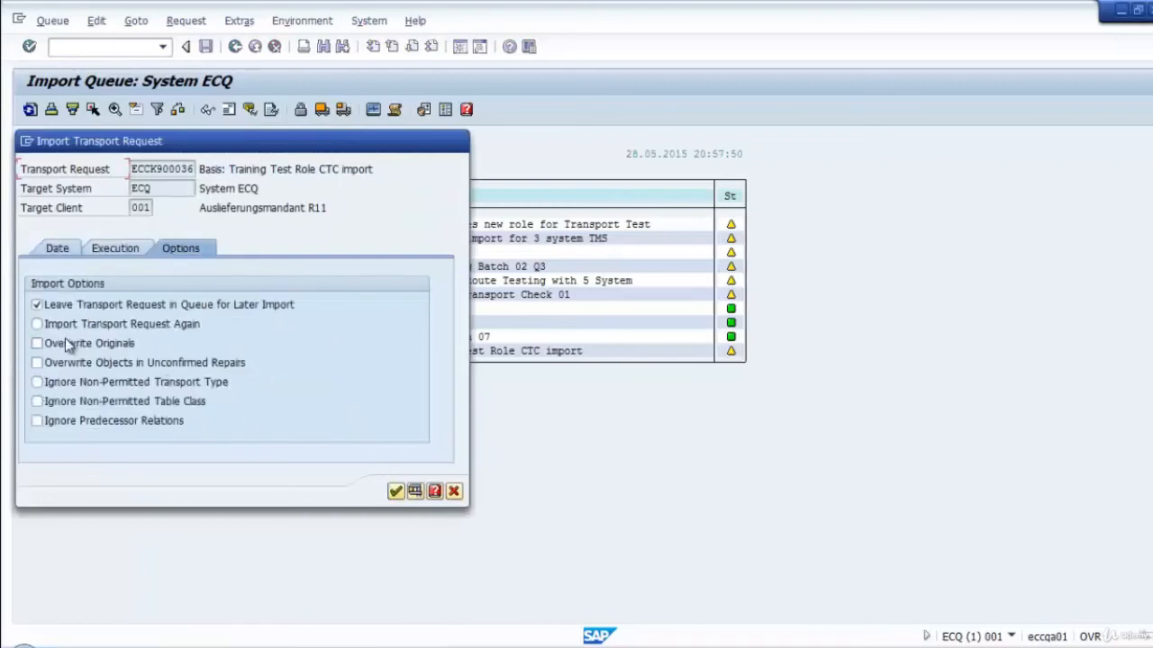
left_click(38, 327)
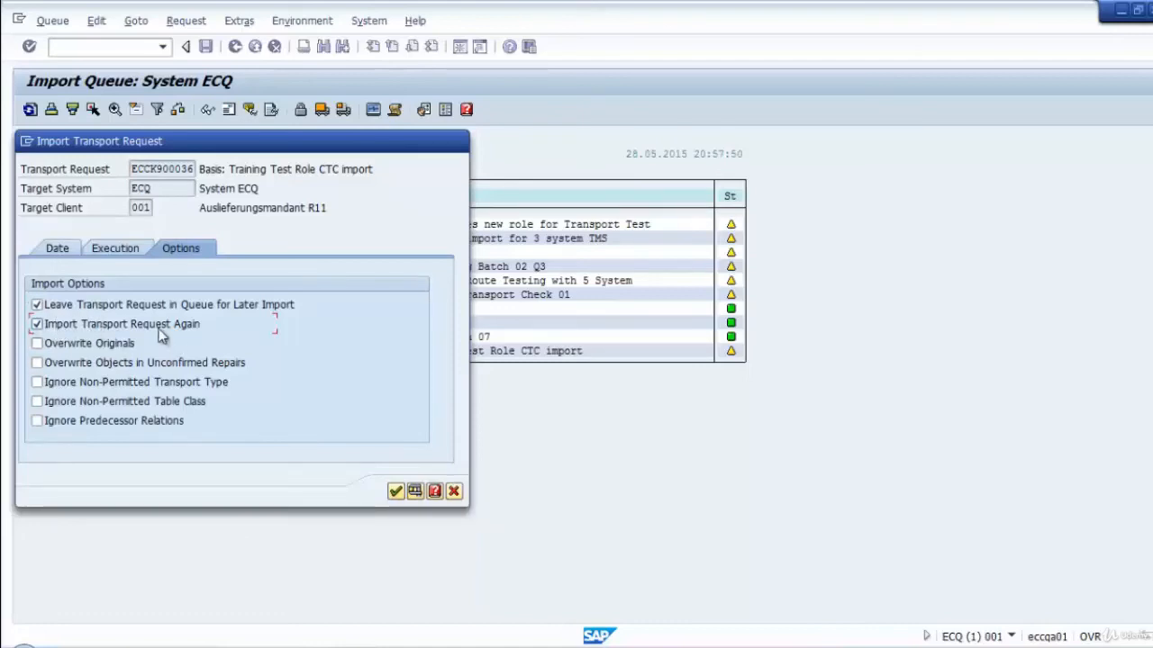
left_click(398, 492)
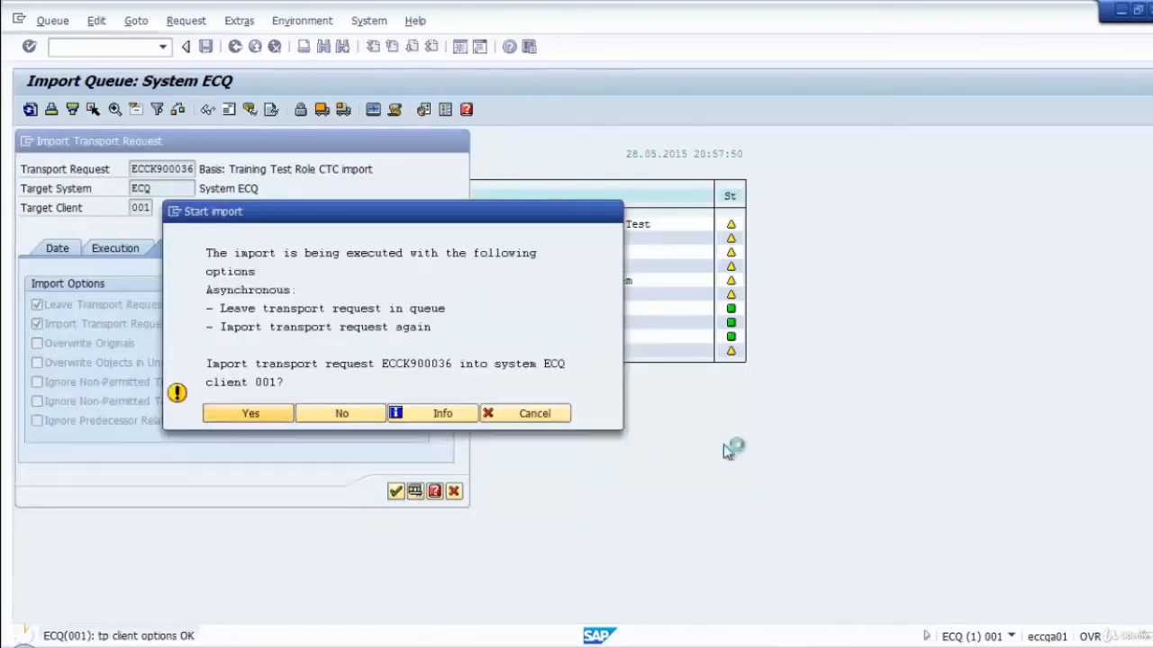
key("Return")
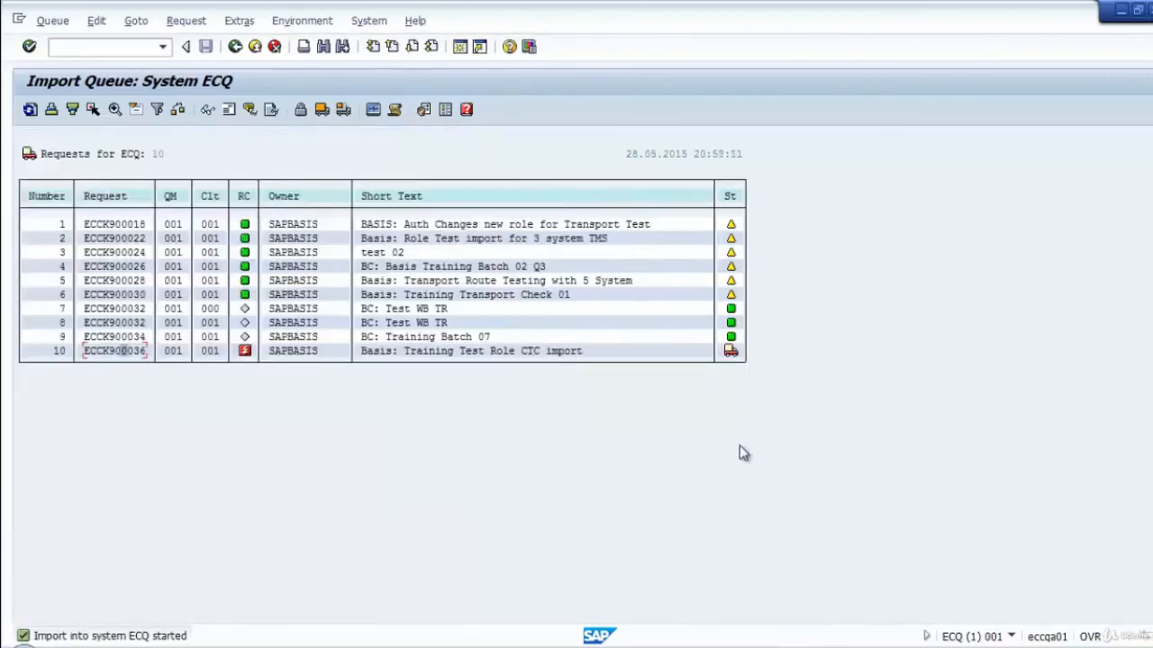
Refresh the ECQ import queue repeatedly to follow the import status of request ECCK900036.
left_click(29, 112)
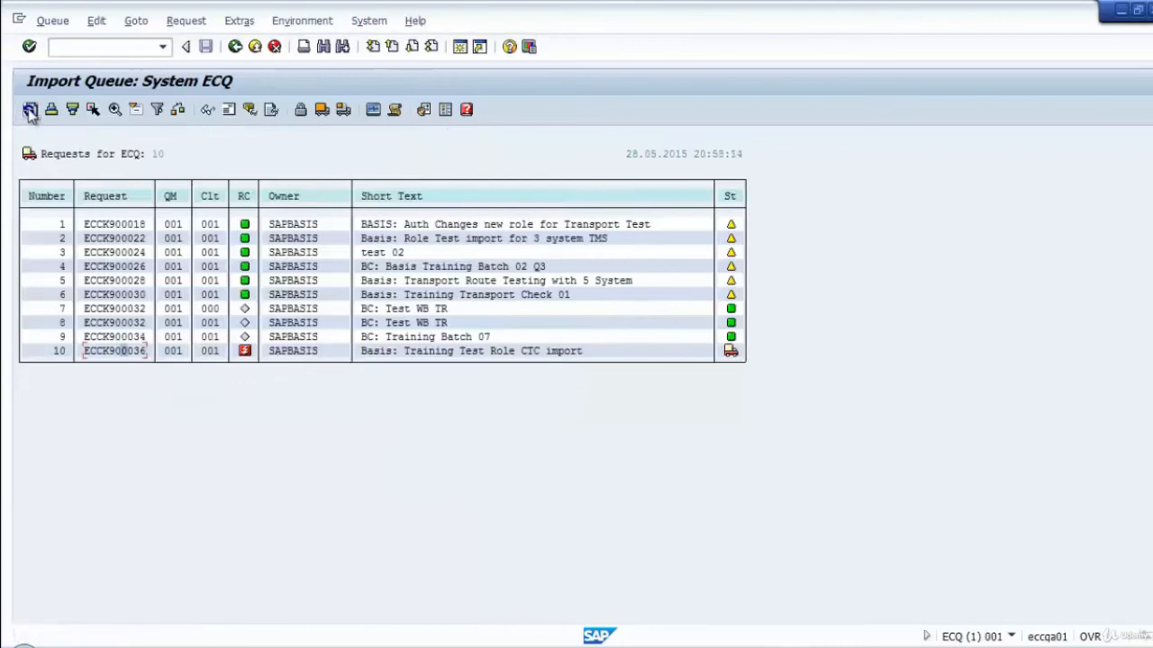
left_click(30, 112)
left_click(30, 112)
left_click(30, 112)
left_click(30, 112)
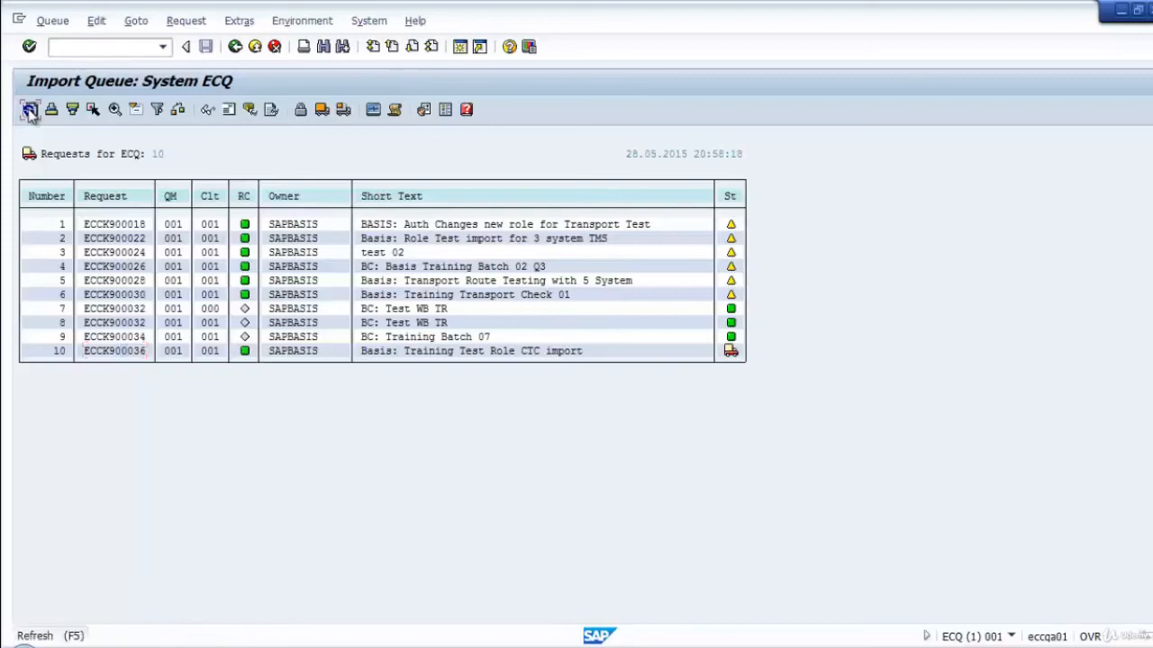
left_click(30, 112)
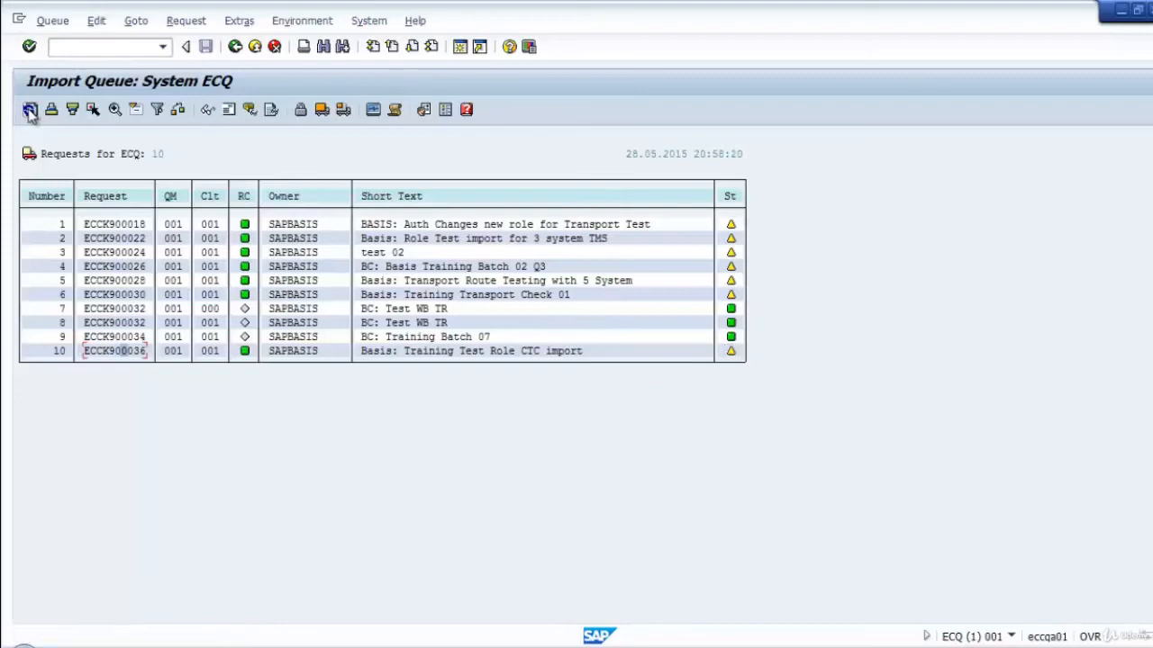
left_click(30, 112)
Review the transport logs of ECCK900036 with the individual client 001 import runs expanded, and return to the import queue.
left_click(271, 109)
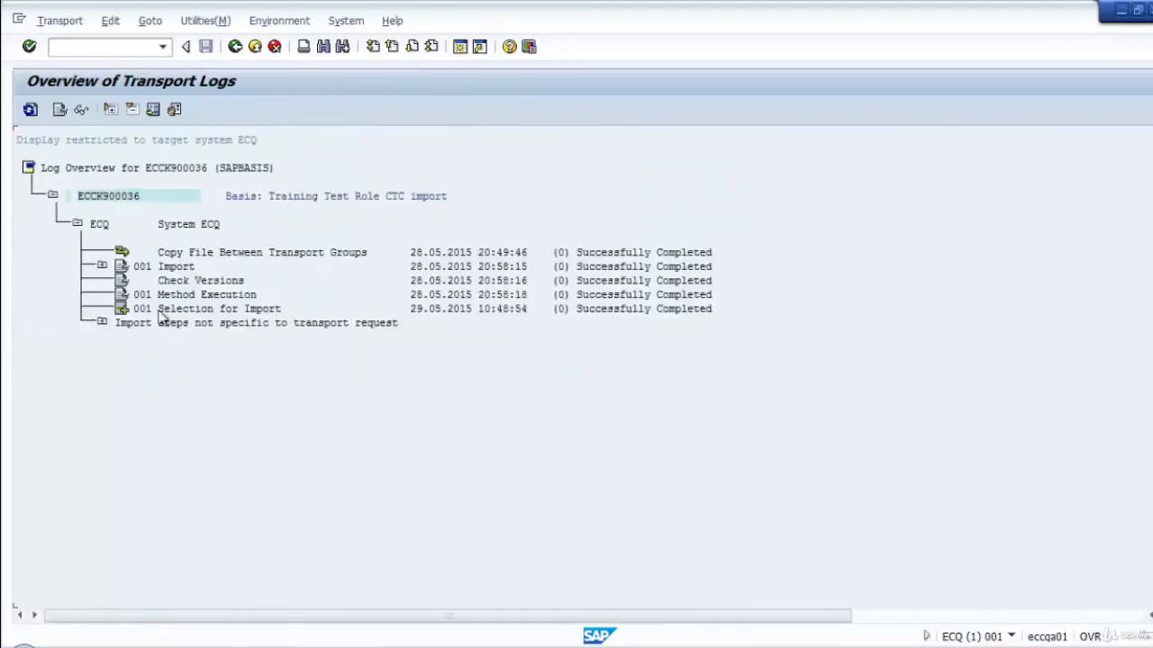
left_click(102, 266)
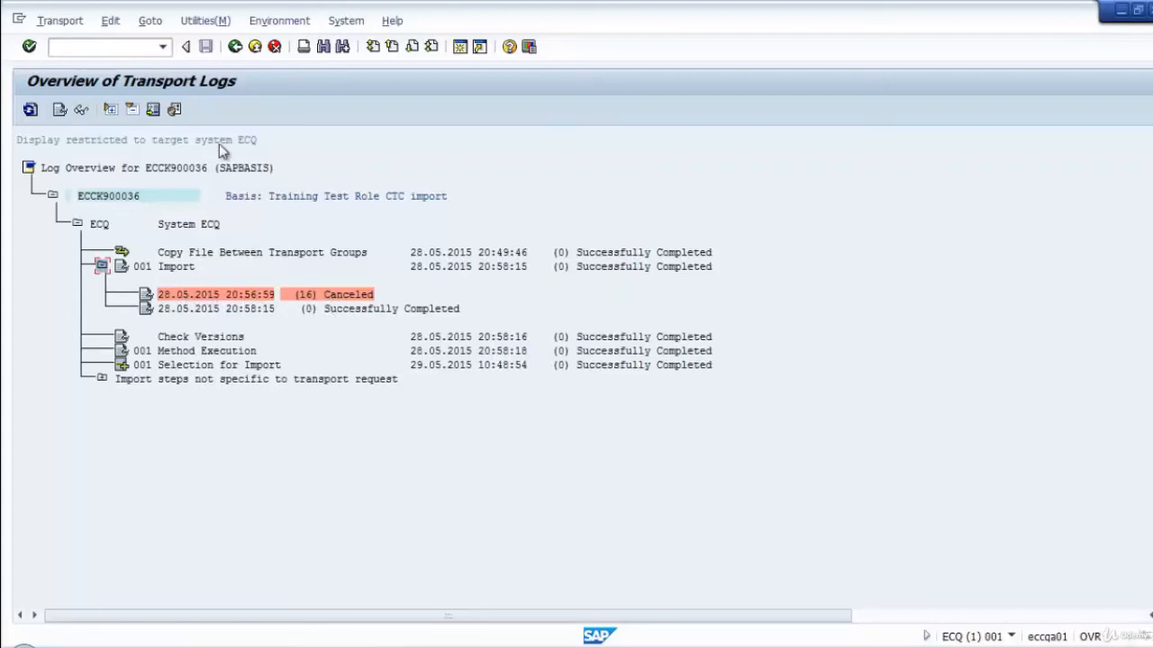
left_click(234, 46)
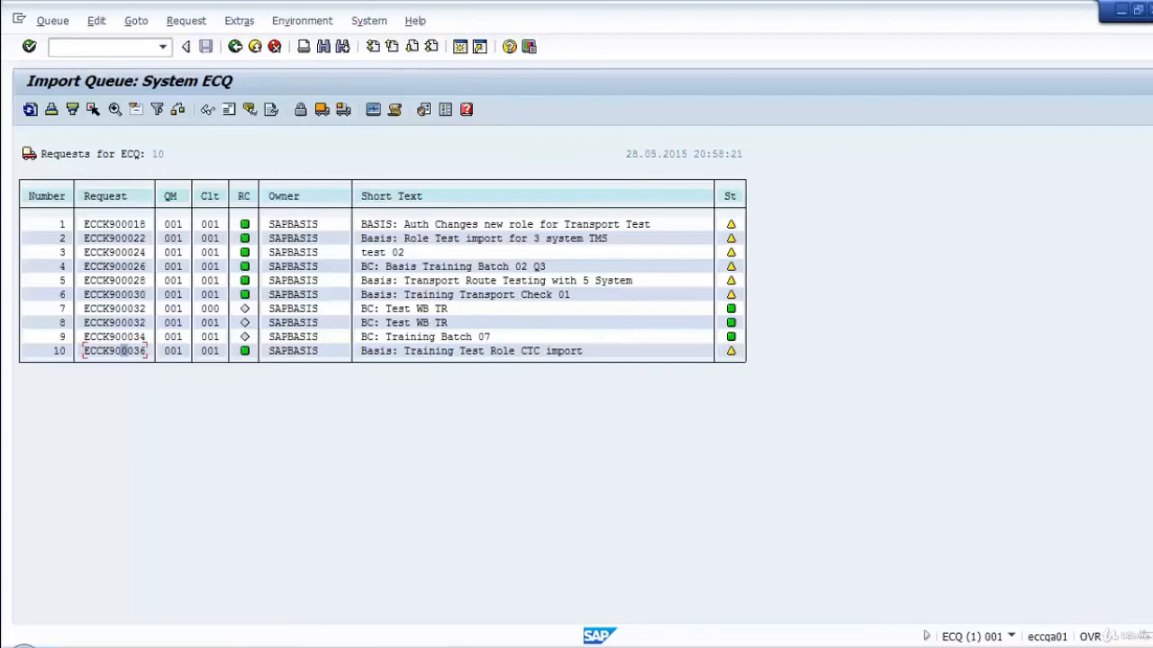
Switch to the ECC Transport Management System window and display the transport routes enlarged.
mouse_move(329, 641)
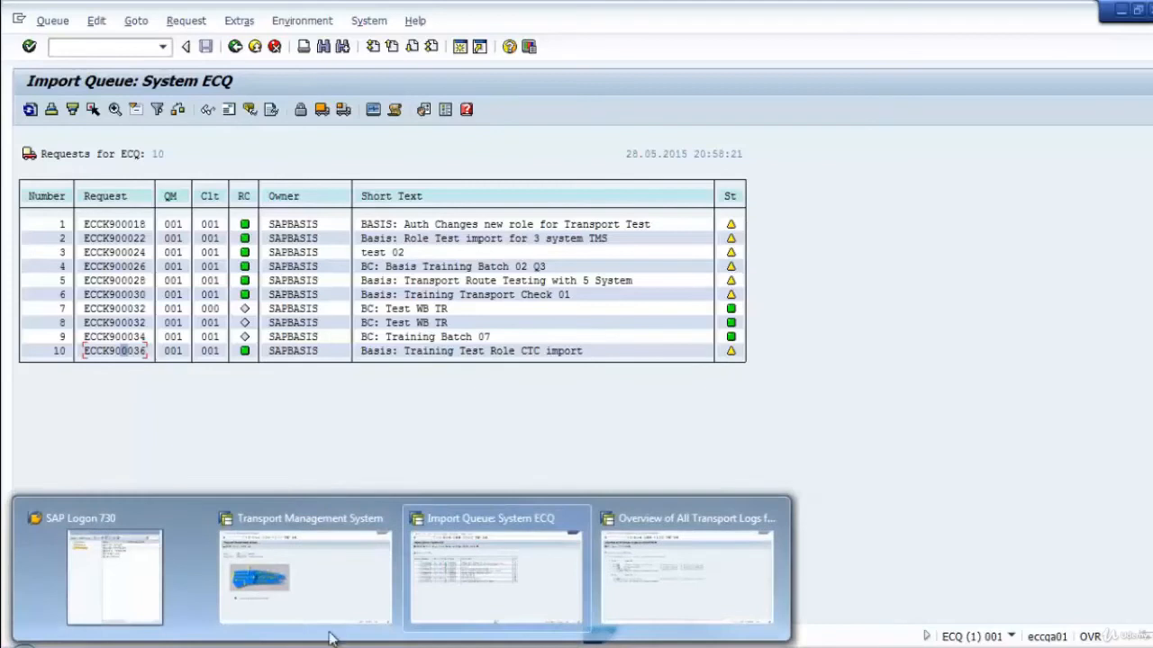
left_click(342, 602)
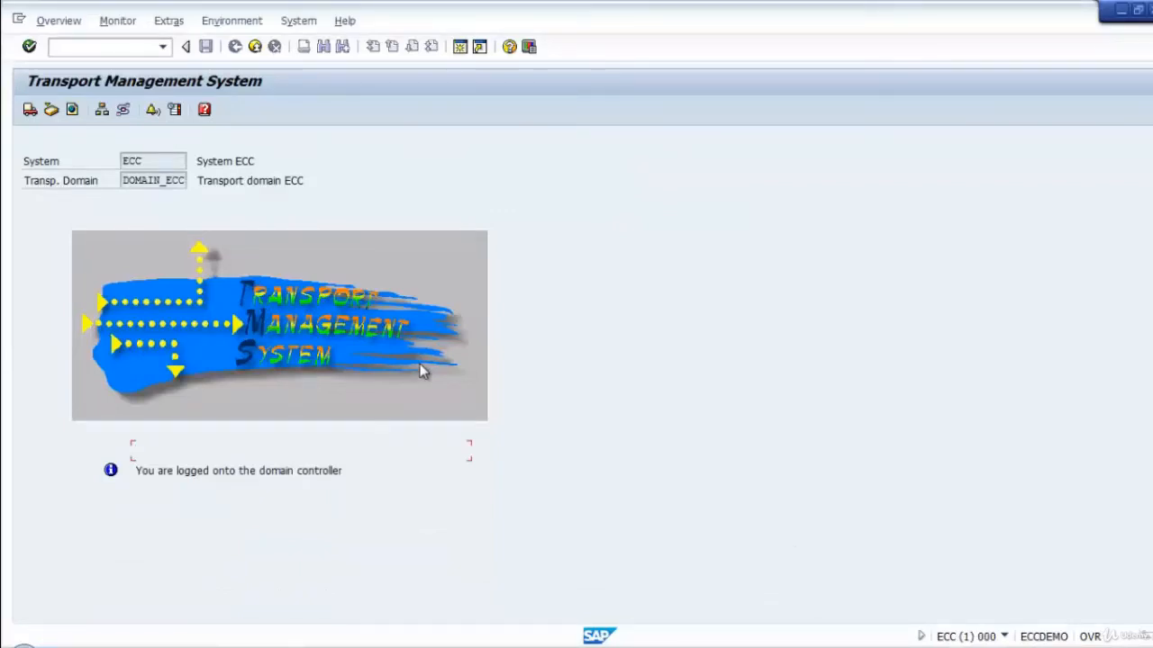
left_click(119, 111)
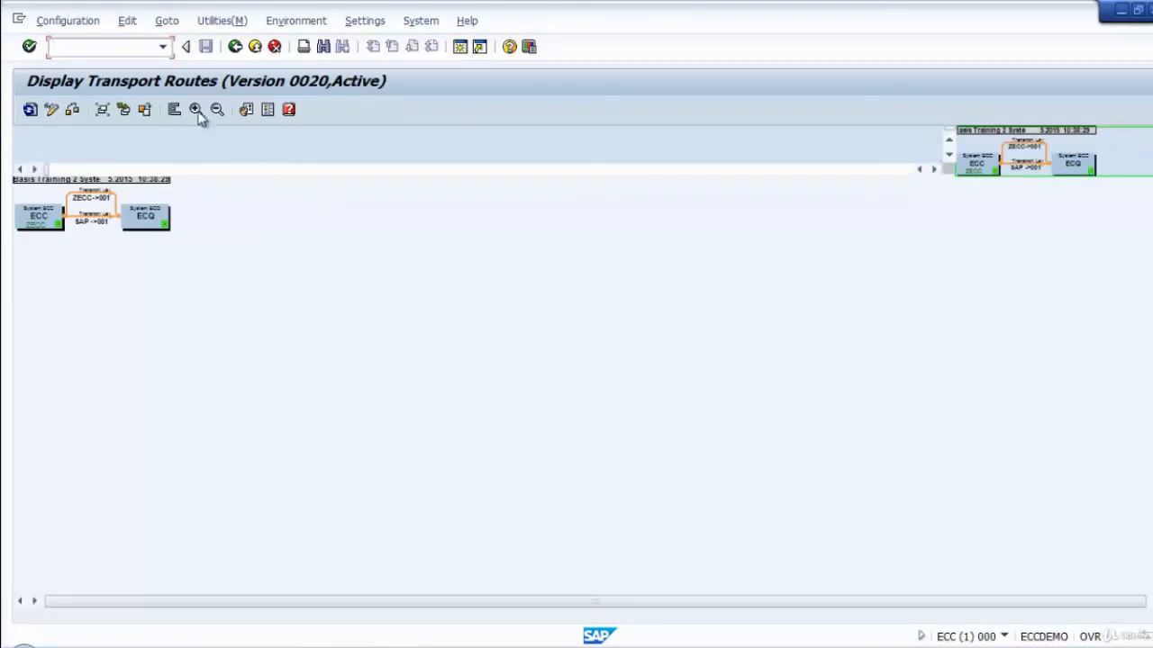
left_click(195, 109)
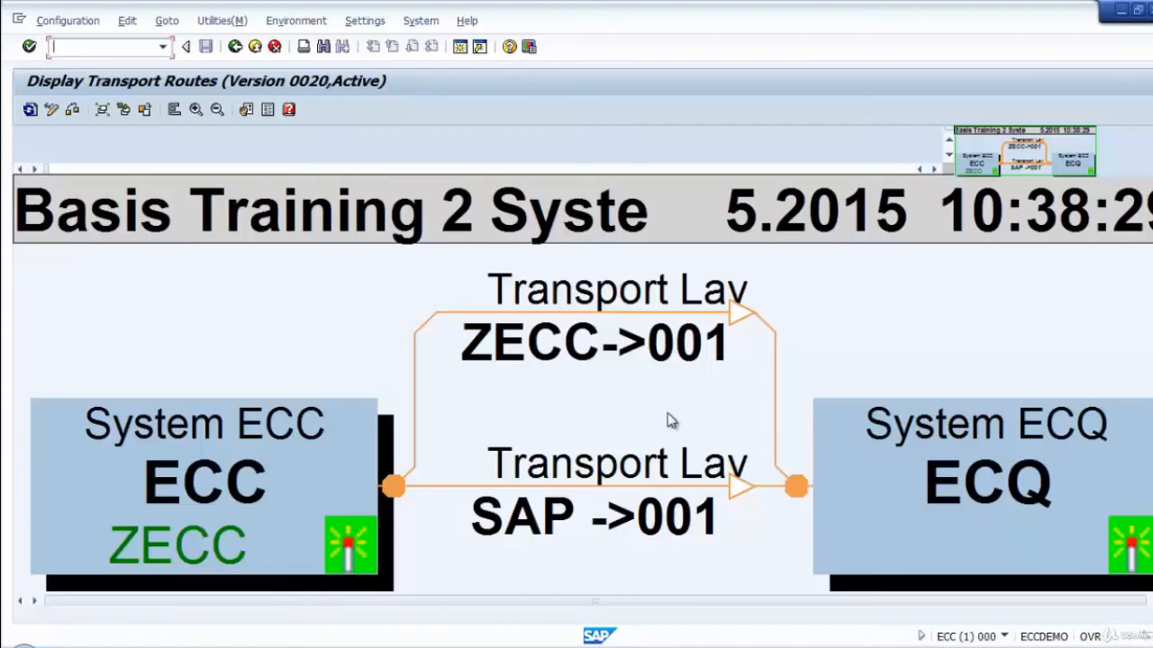
Switch the transport routes to change mode and delete both the ZECC and SAP links between ECC and ECQ.
left_click(509, 329)
left_click(52, 109)
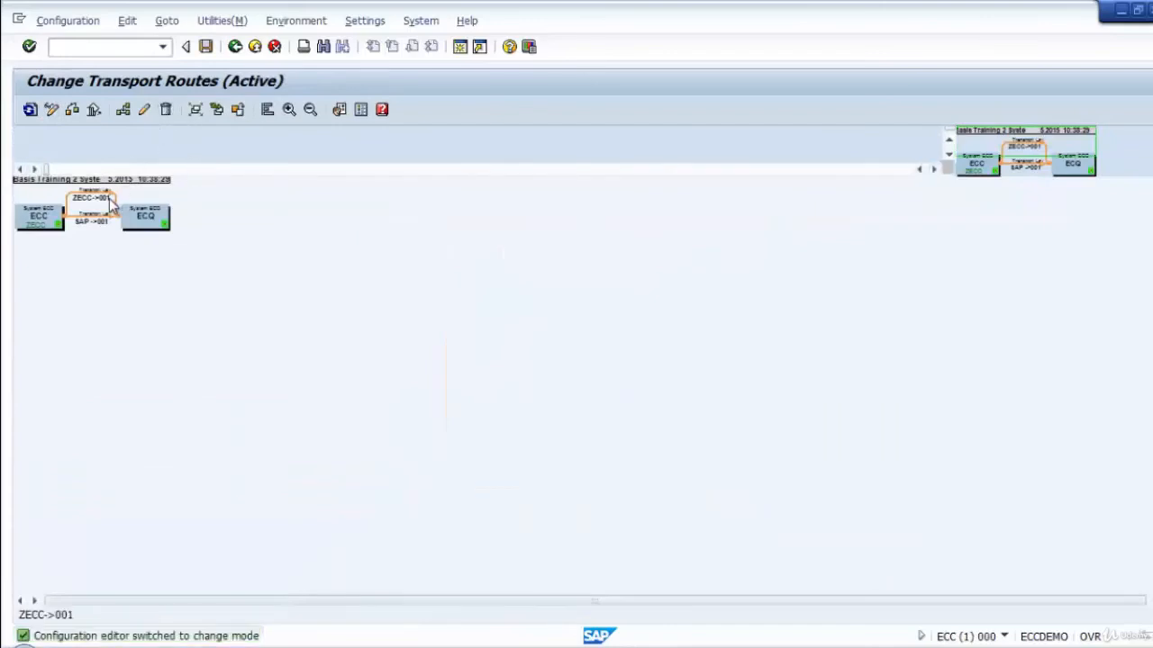
left_click(92, 197)
left_click(164, 110)
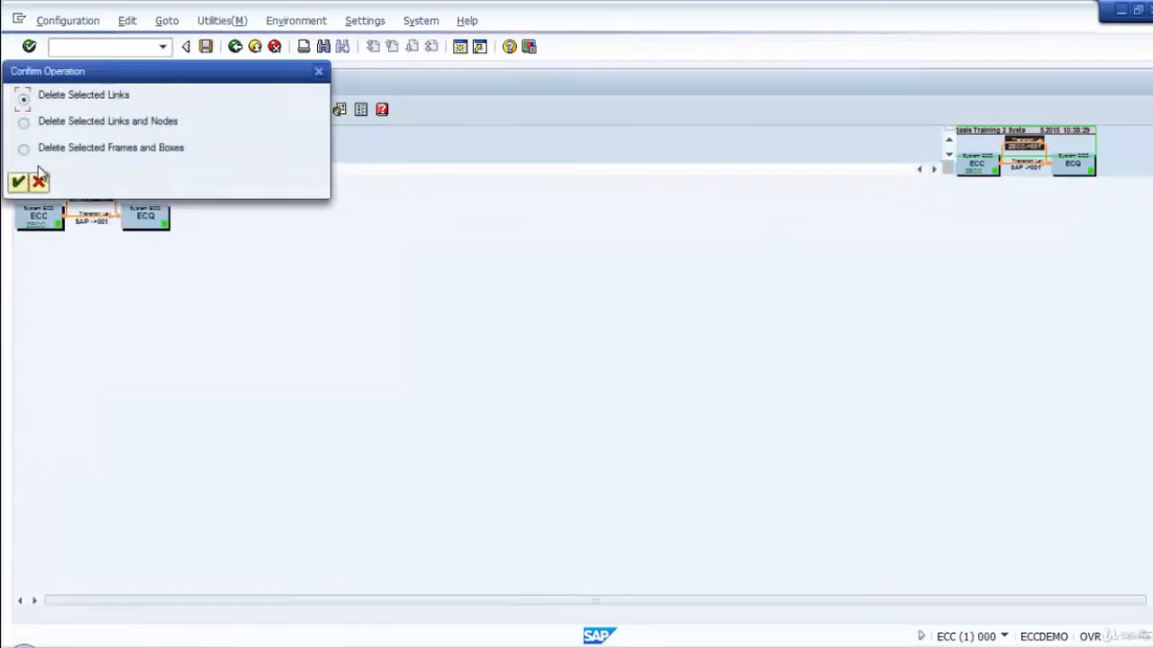
left_click(20, 184)
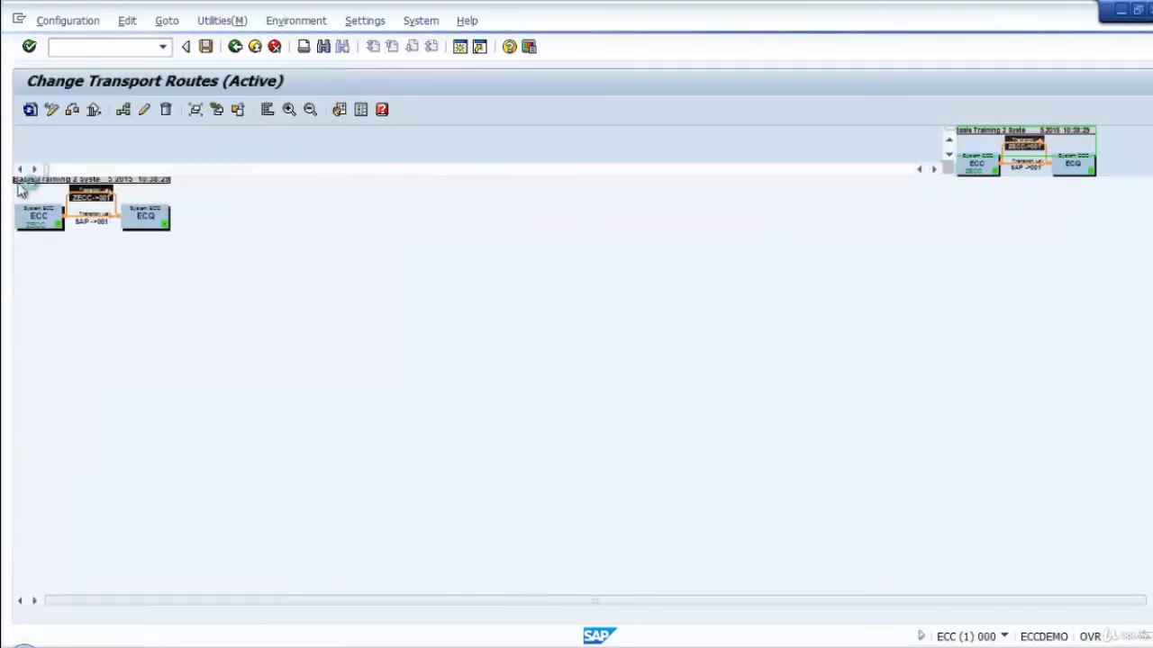
left_click(165, 110)
left_click(19, 181)
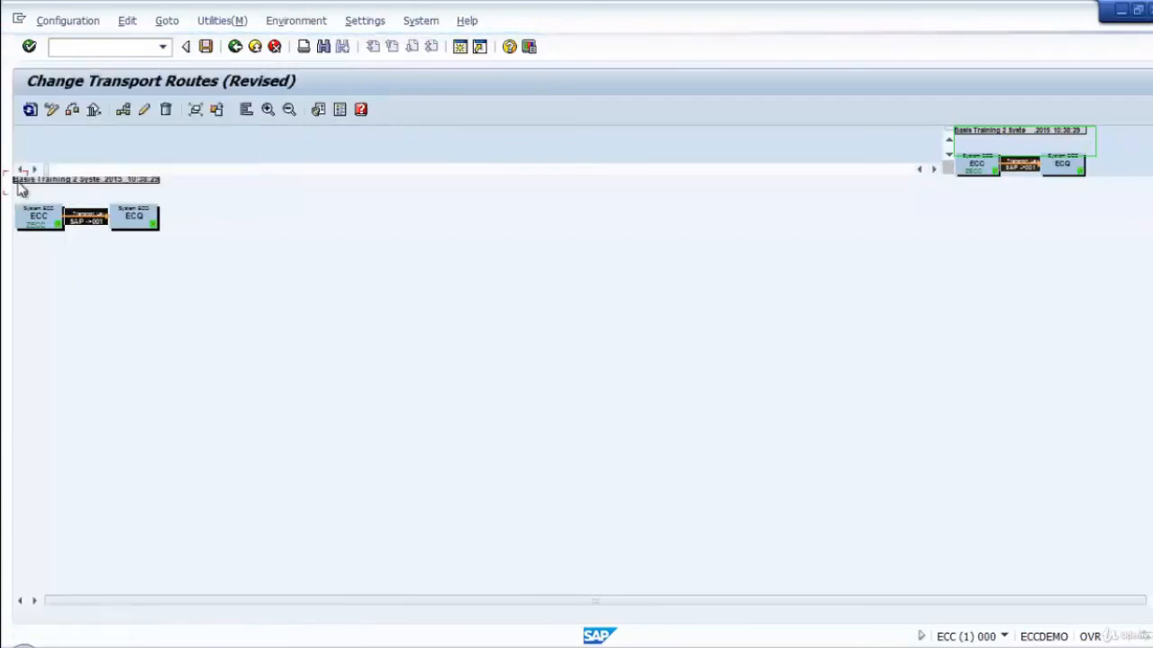
Start creating a transport target group and name it /QA_CL/.
left_click(268, 109)
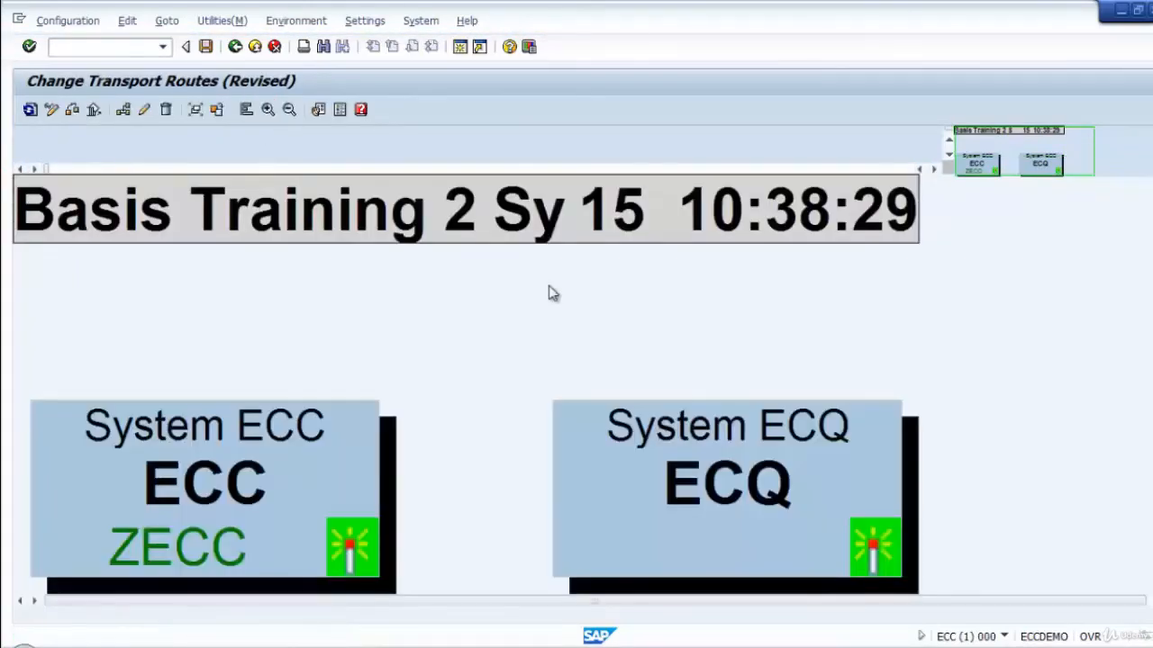
left_click(127, 21)
mouse_move(219, 105)
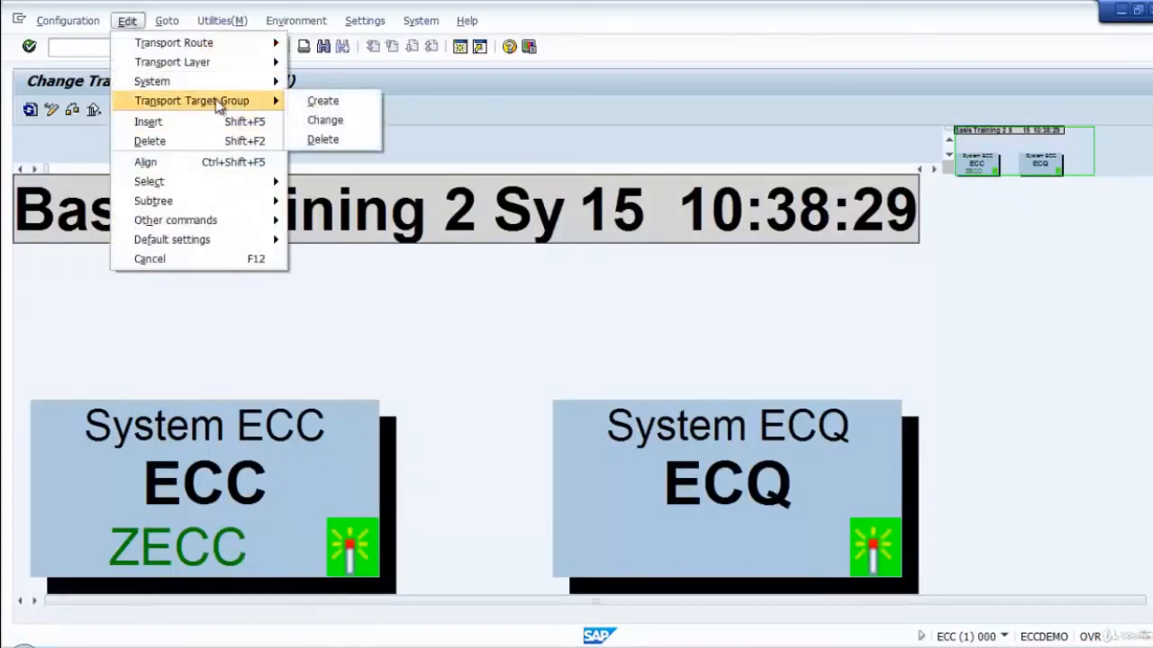
left_click(349, 106)
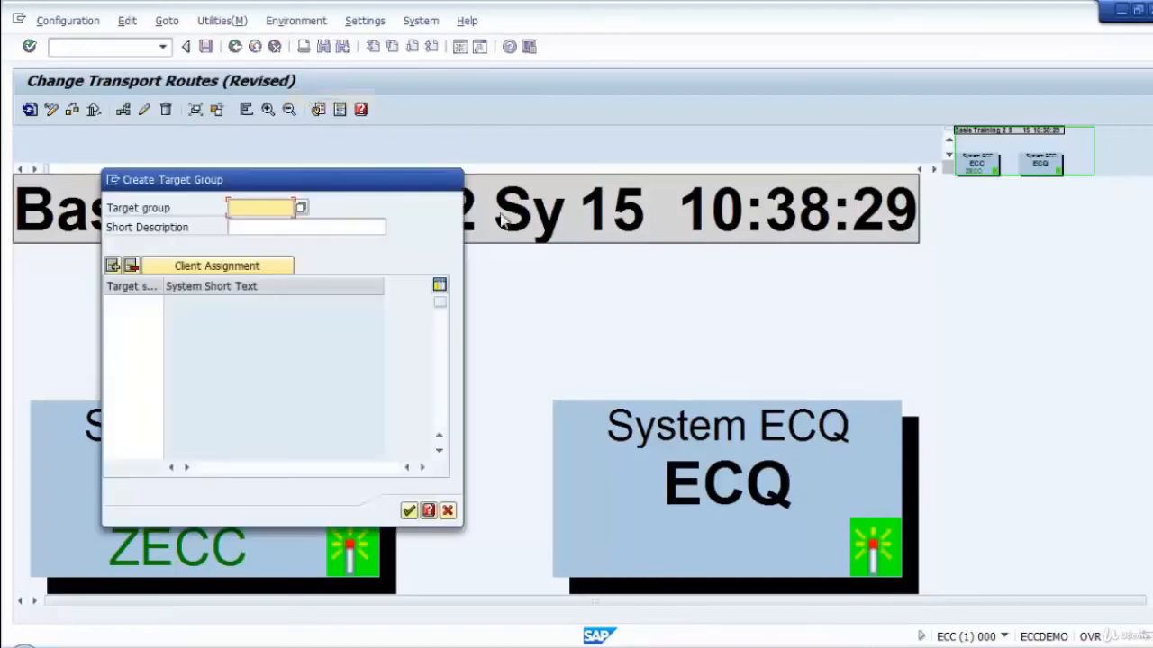
left_click_drag(326, 189, 605, 184)
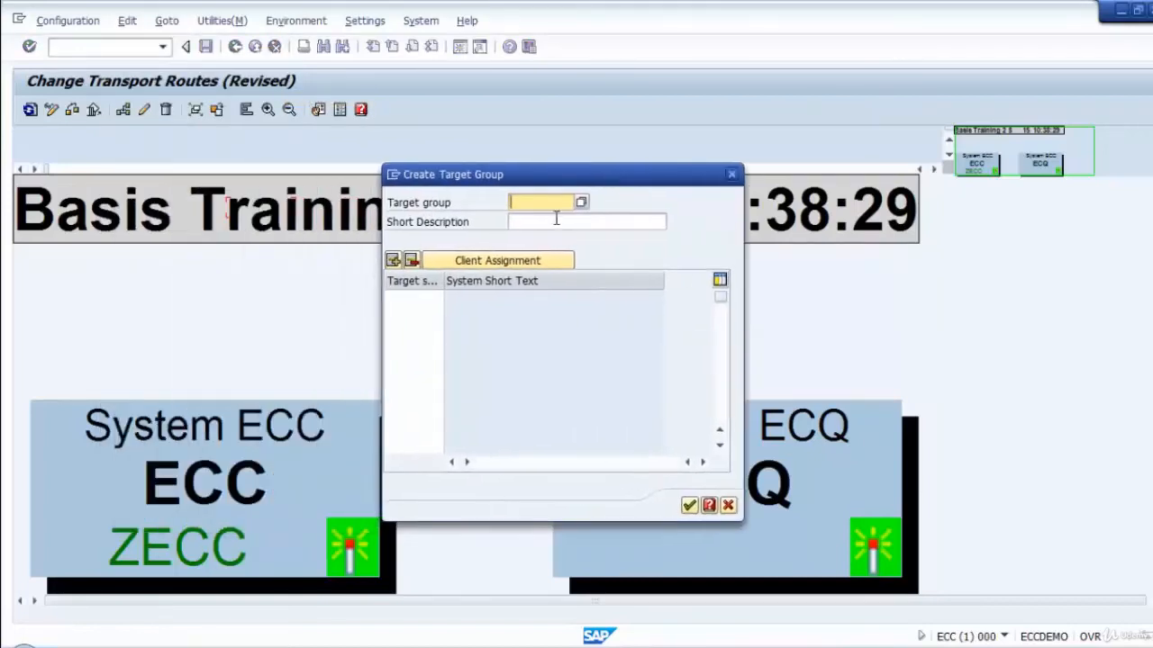
type("/")
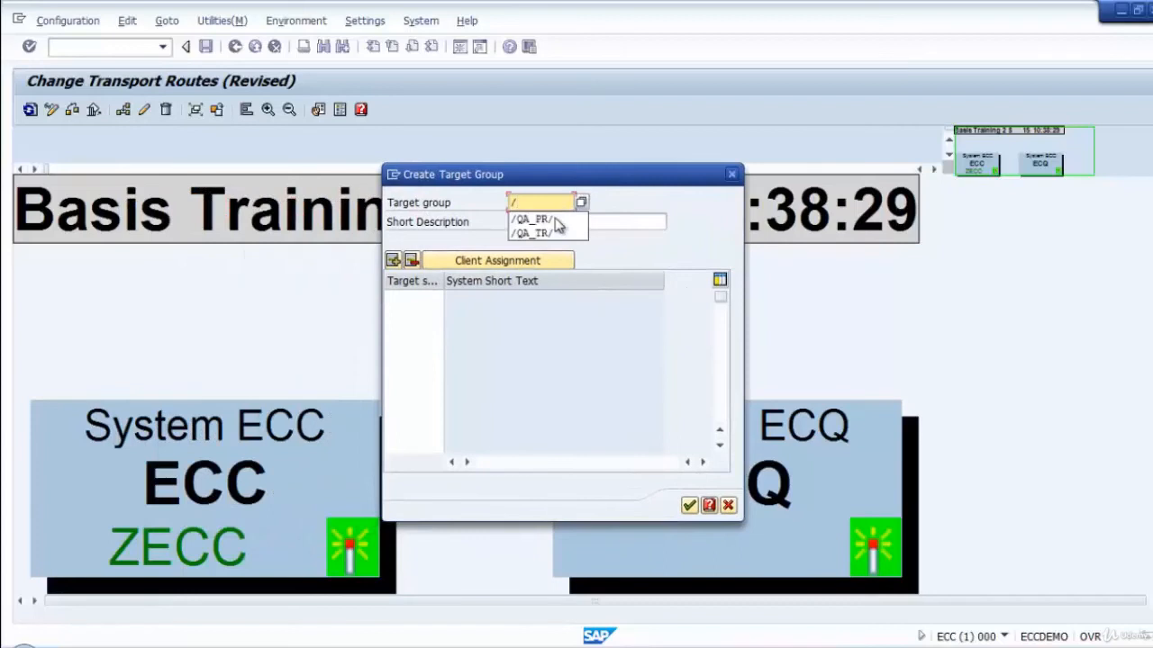
type("QA_CL")
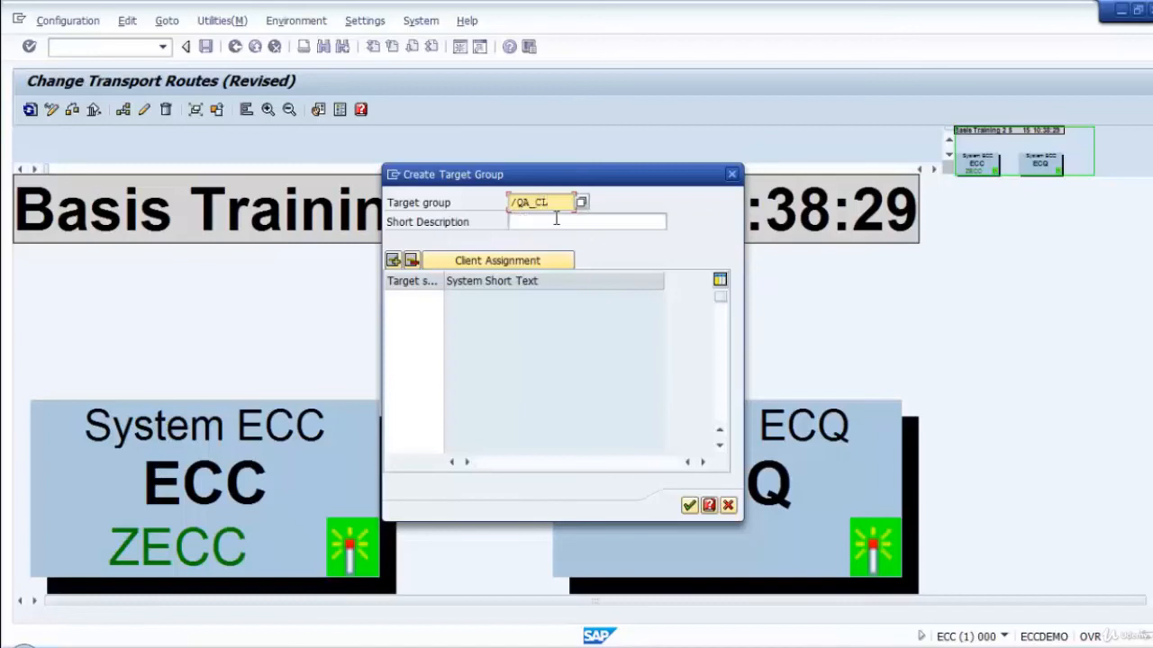
type("/")
Give the new target group the short description "QA Target with CTC".
left_click(558, 222)
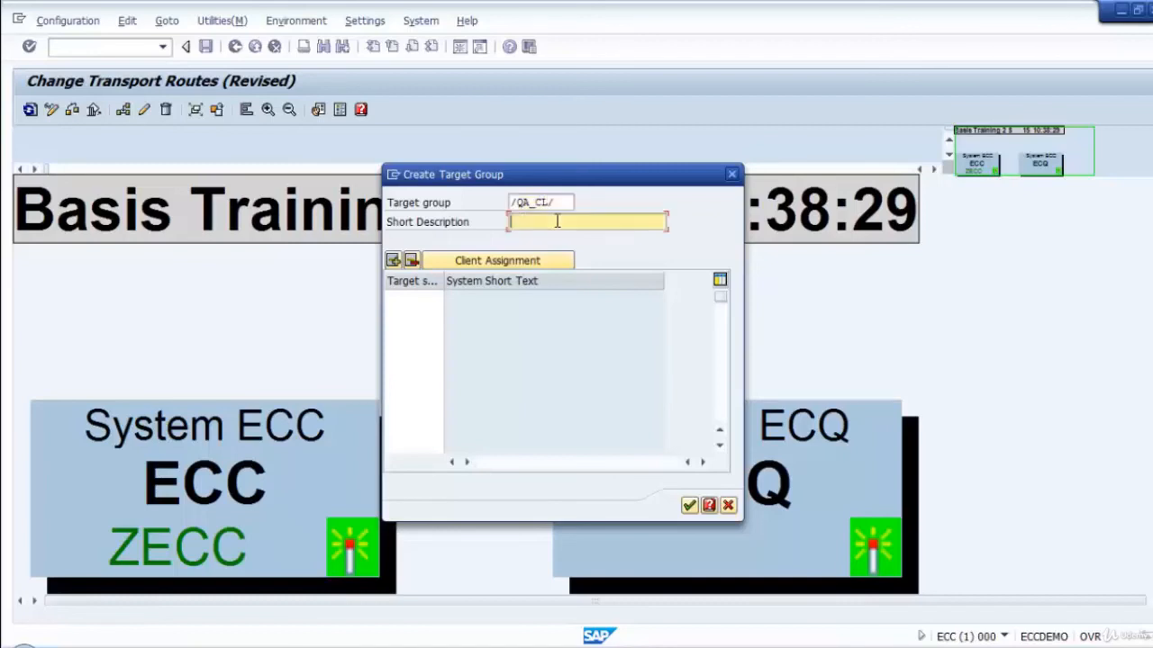
type("Q")
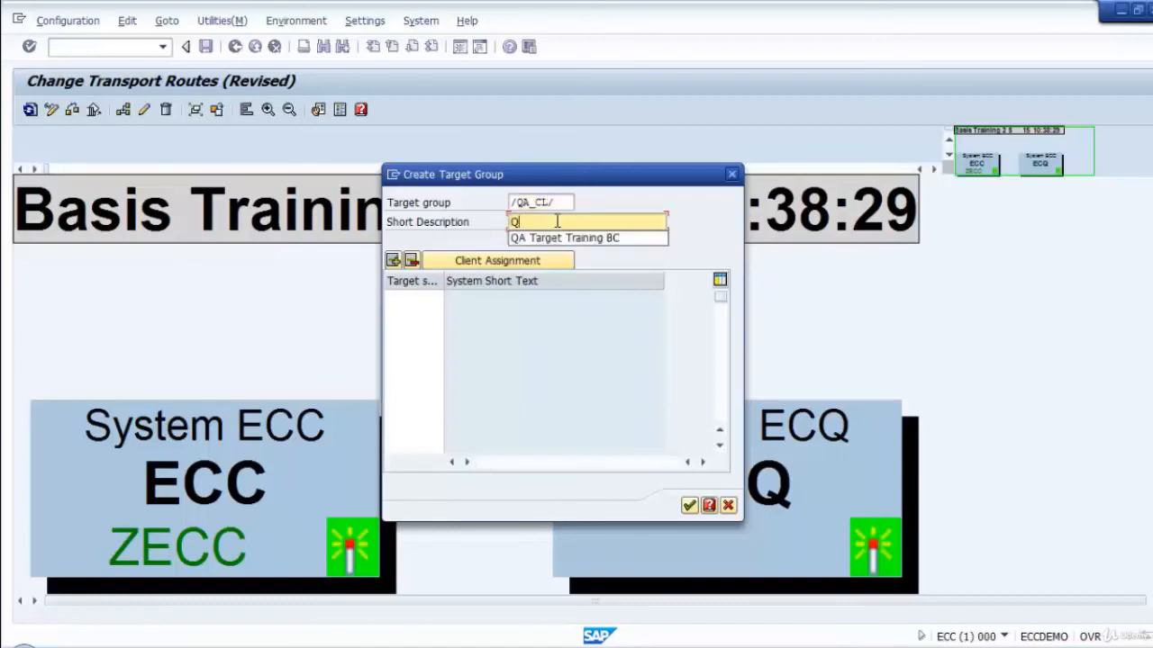
type("A Target with CIT")
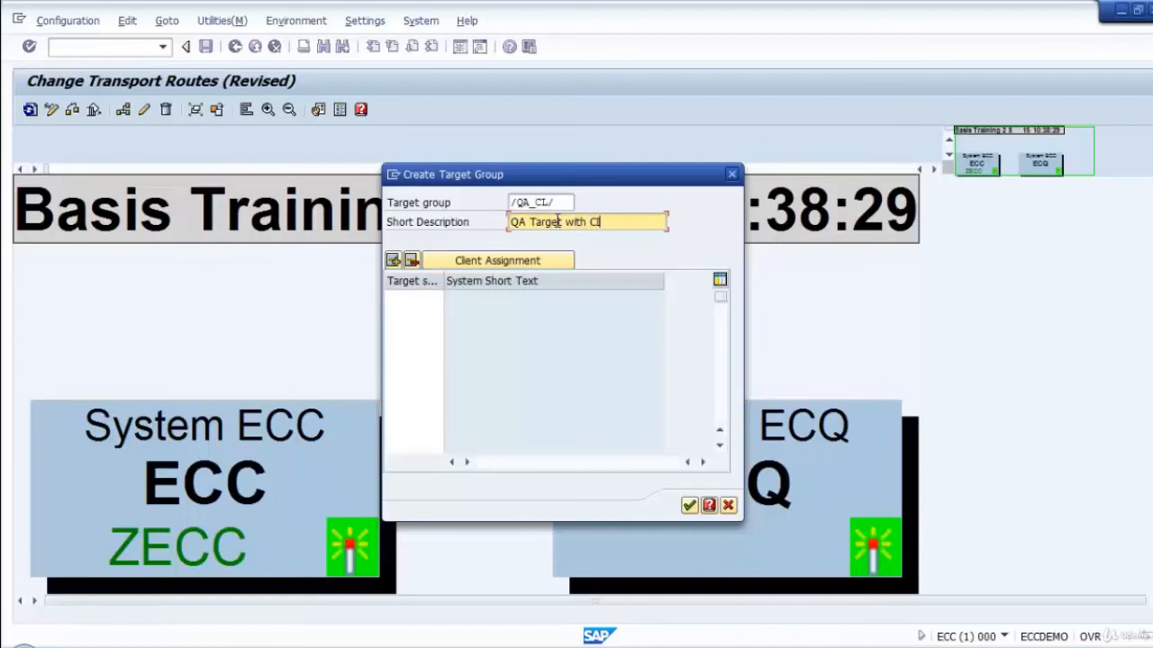
key("BackSpace")
key("BackSpace")
type("TC")
Turn on client assignment, assign target system ECQ with client 001 to the target group, and transfer it.
left_click(419, 299)
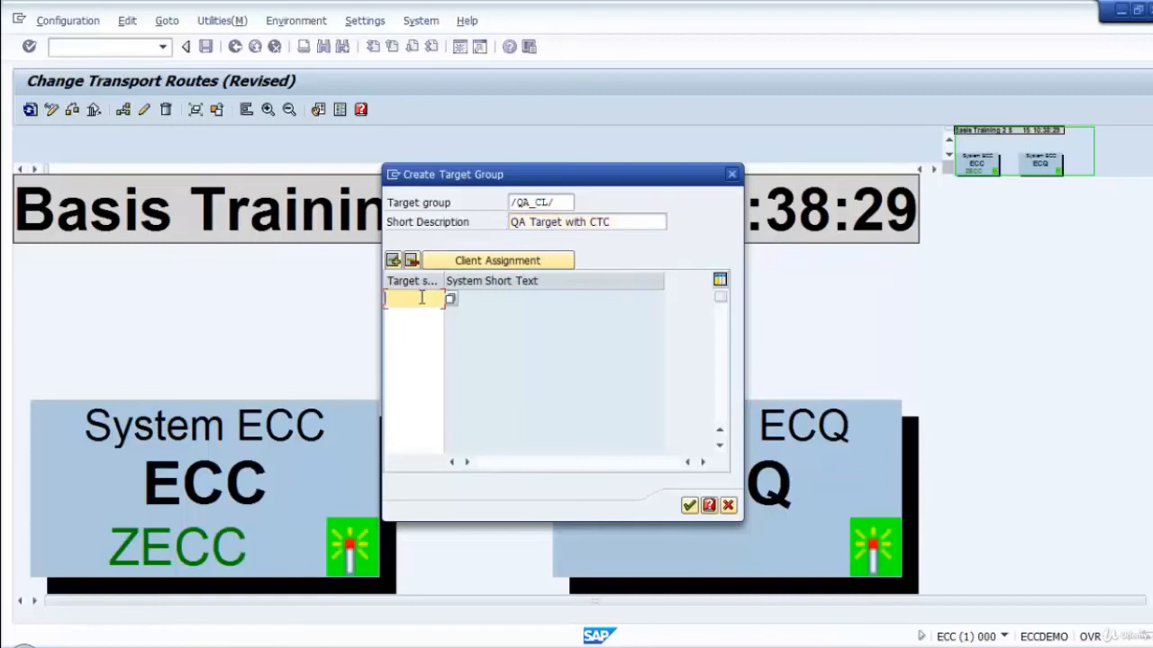
left_click(483, 263)
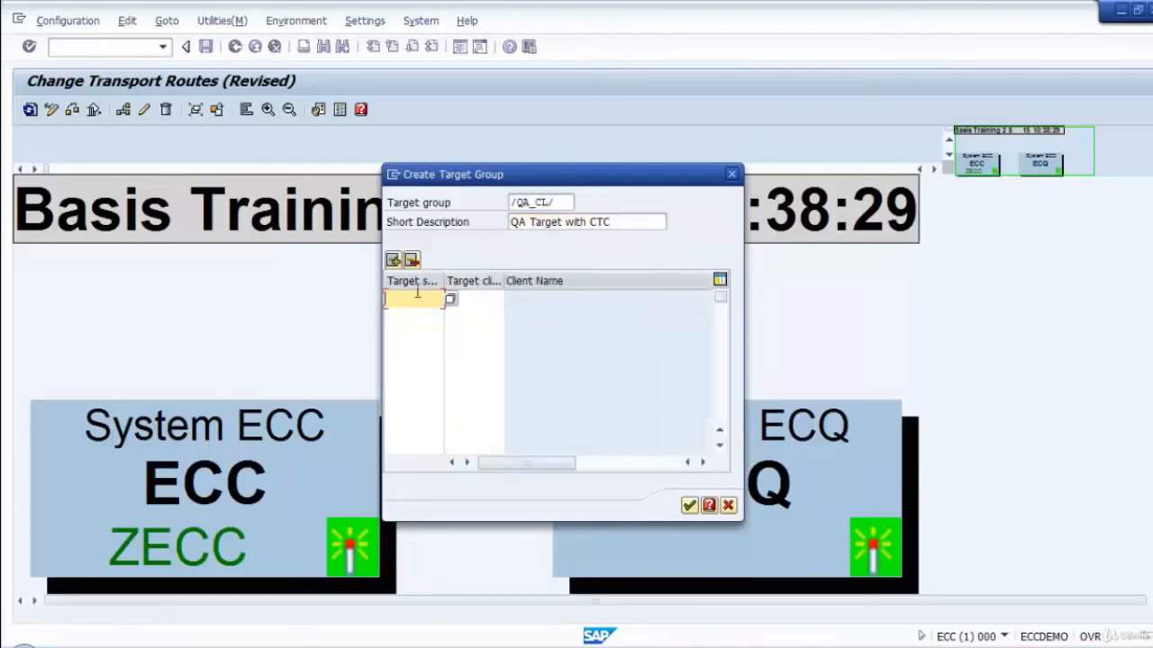
left_click(463, 297)
left_click(437, 296)
left_click(484, 302)
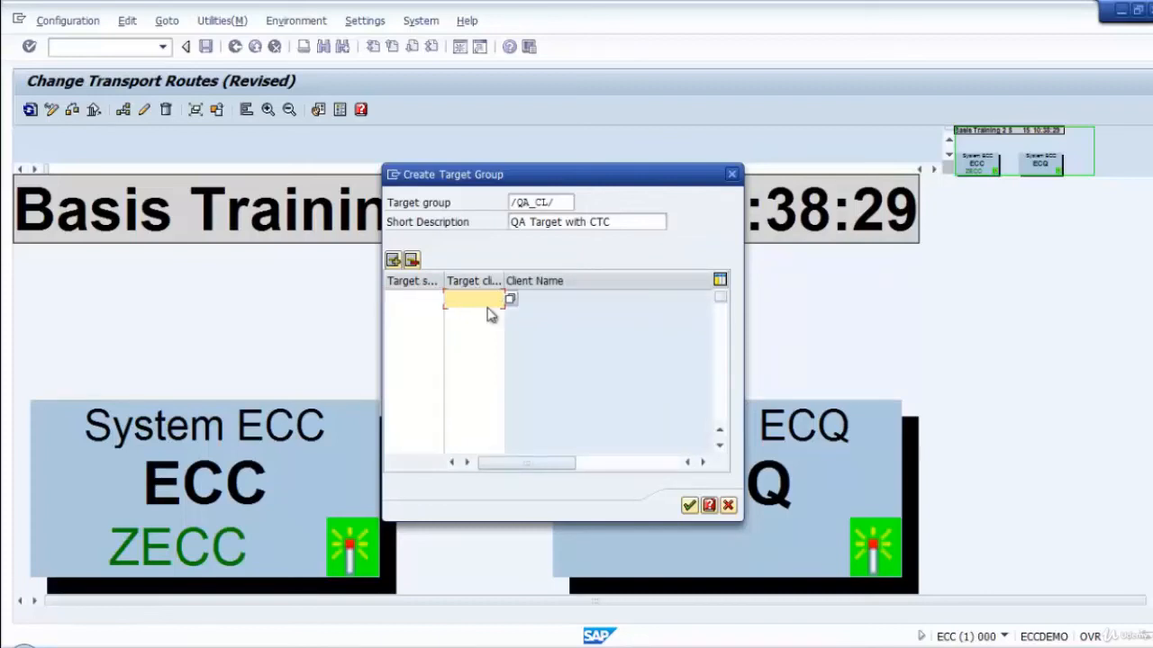
left_click(427, 296)
left_click(450, 300)
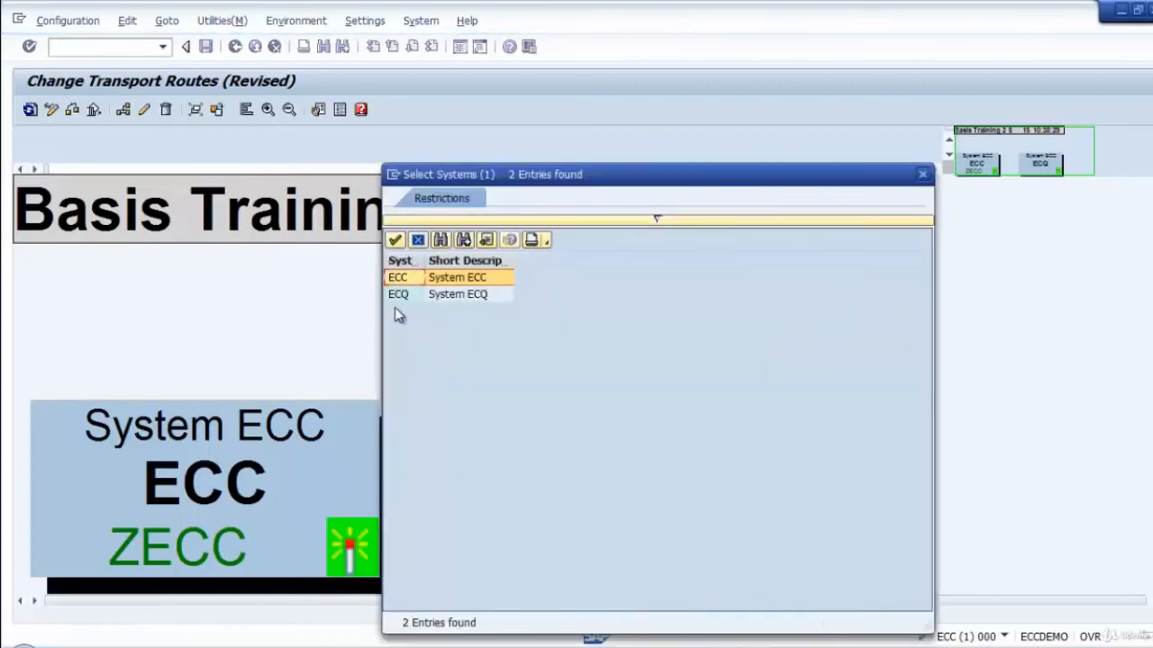
double_click(398, 295)
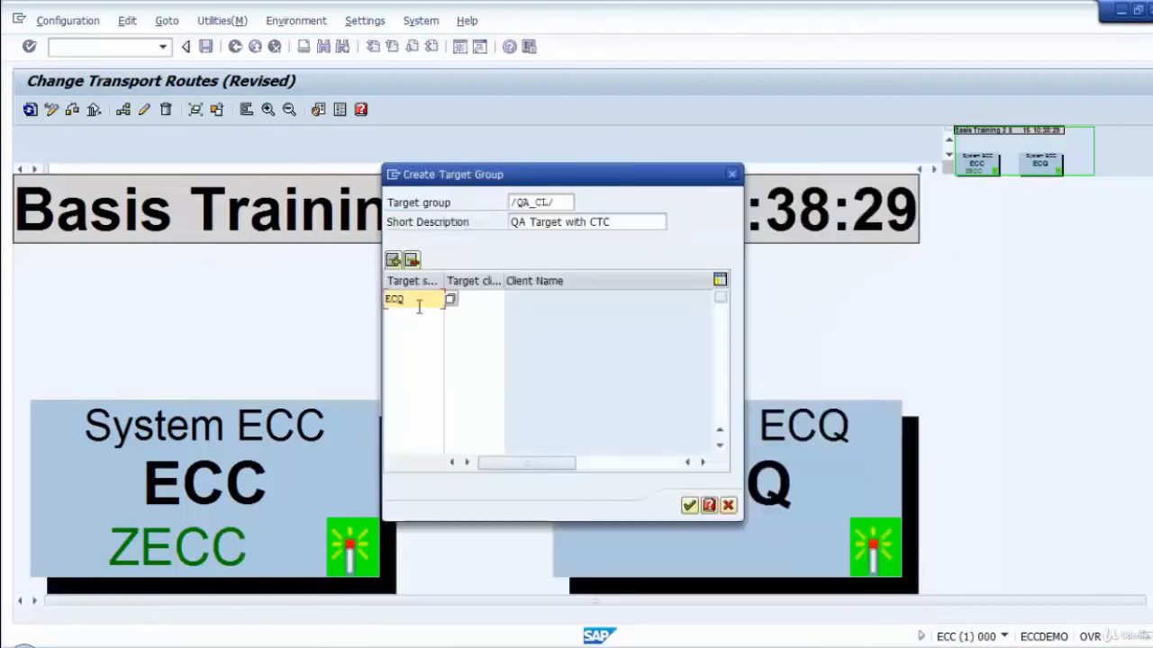
left_click(486, 301)
left_click(510, 299)
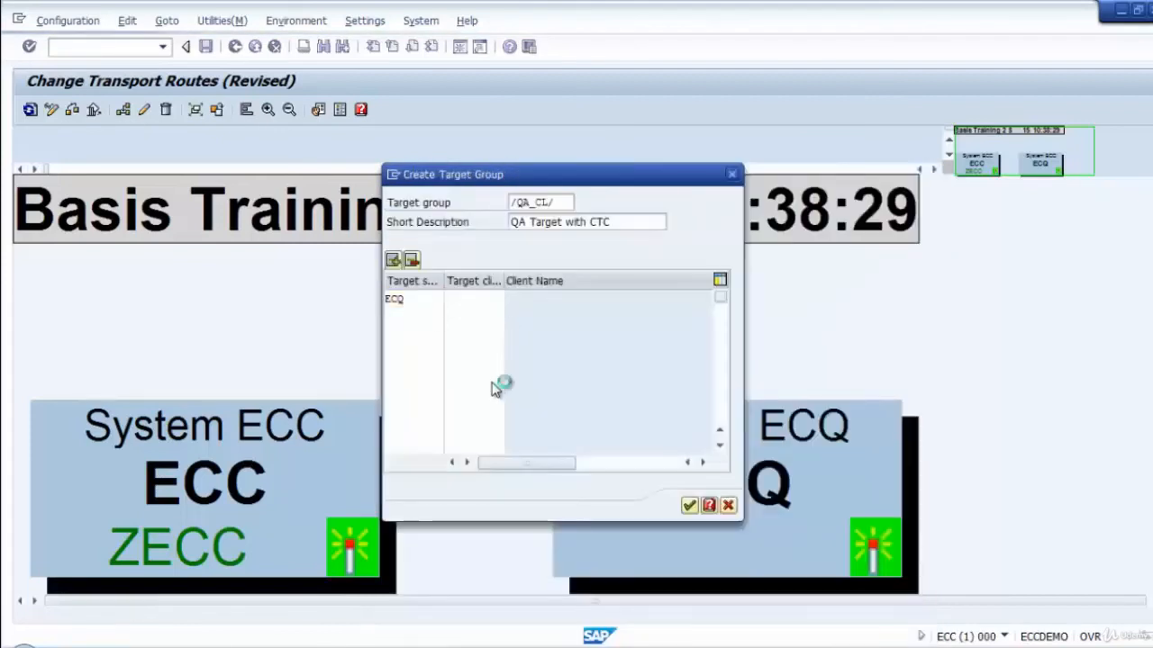
double_click(397, 294)
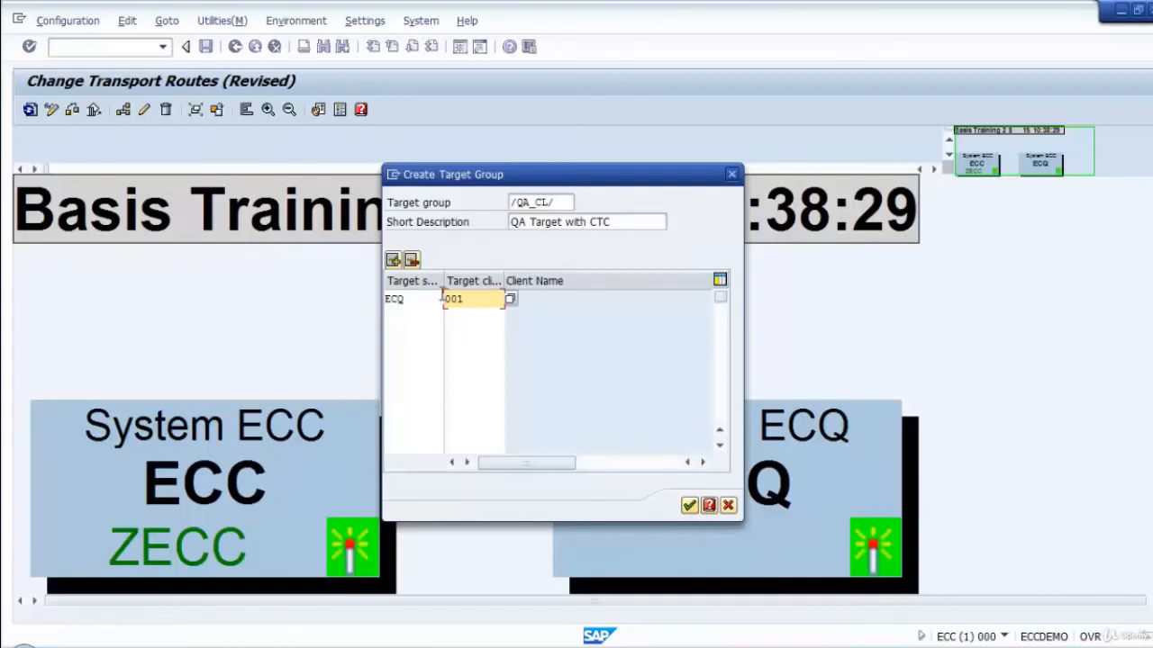
left_click(689, 506)
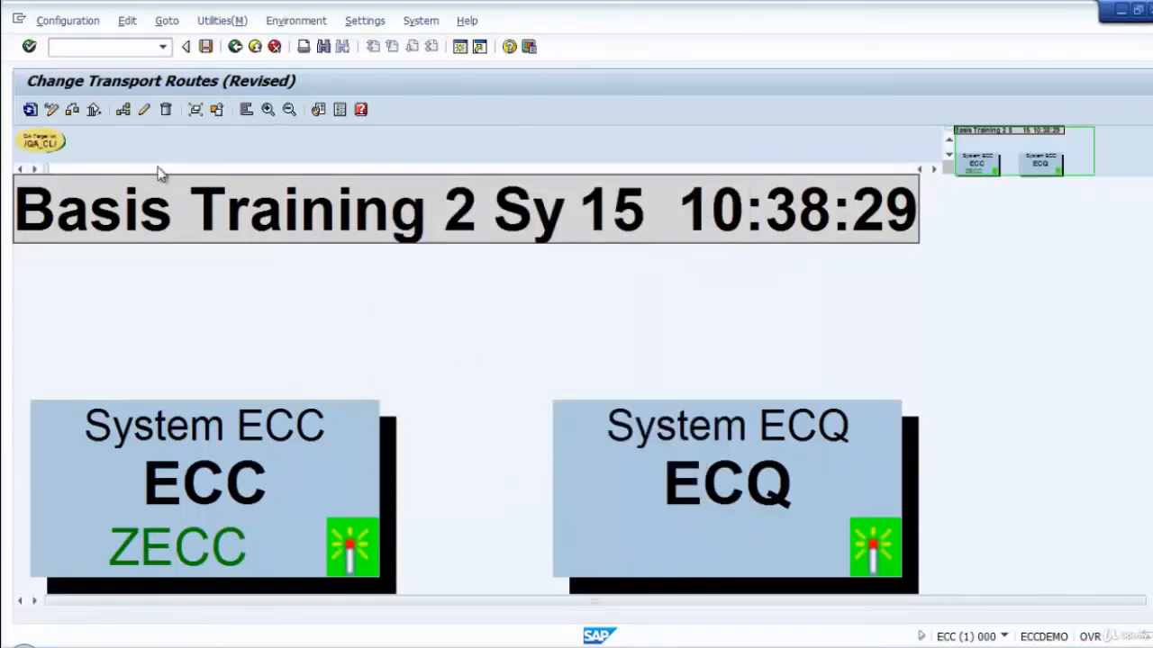
Place the /QA_CL/ target group in the route diagram between ECC and ECQ.
left_click_drag(43, 143, 502, 480)
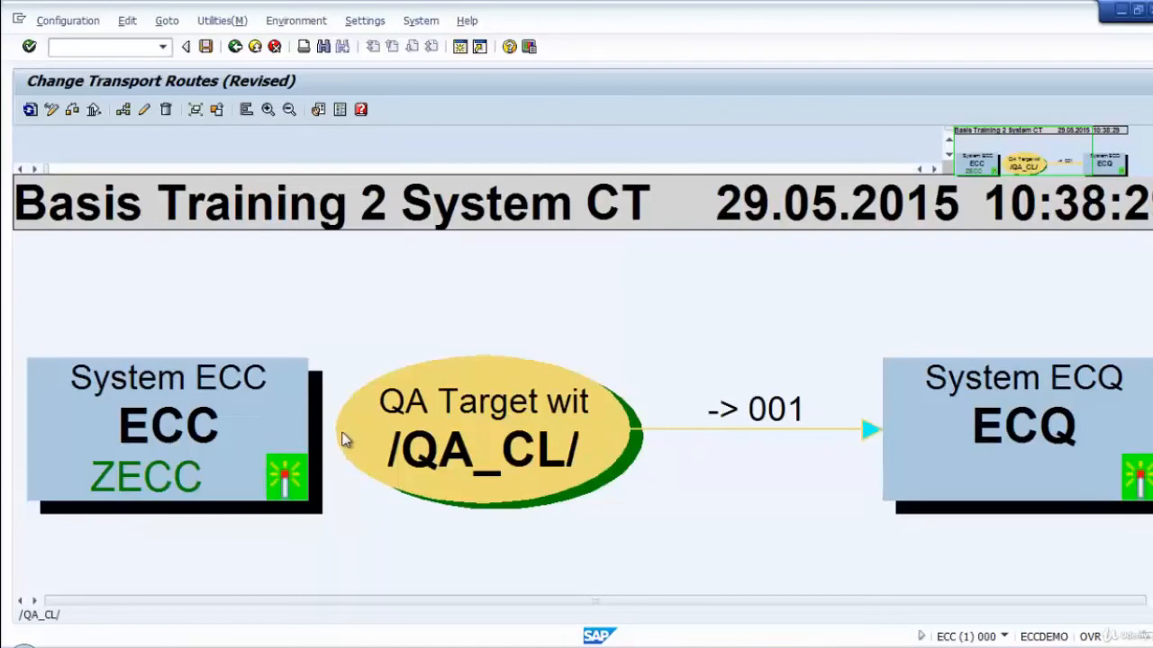
left_click(692, 437)
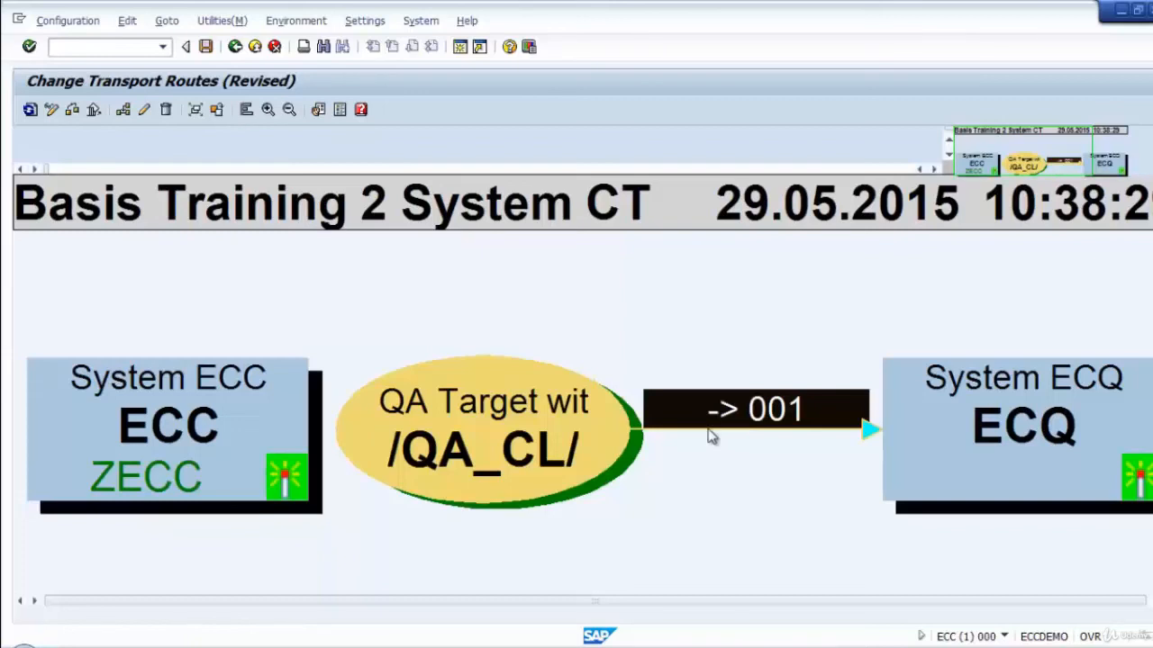
left_click(718, 476)
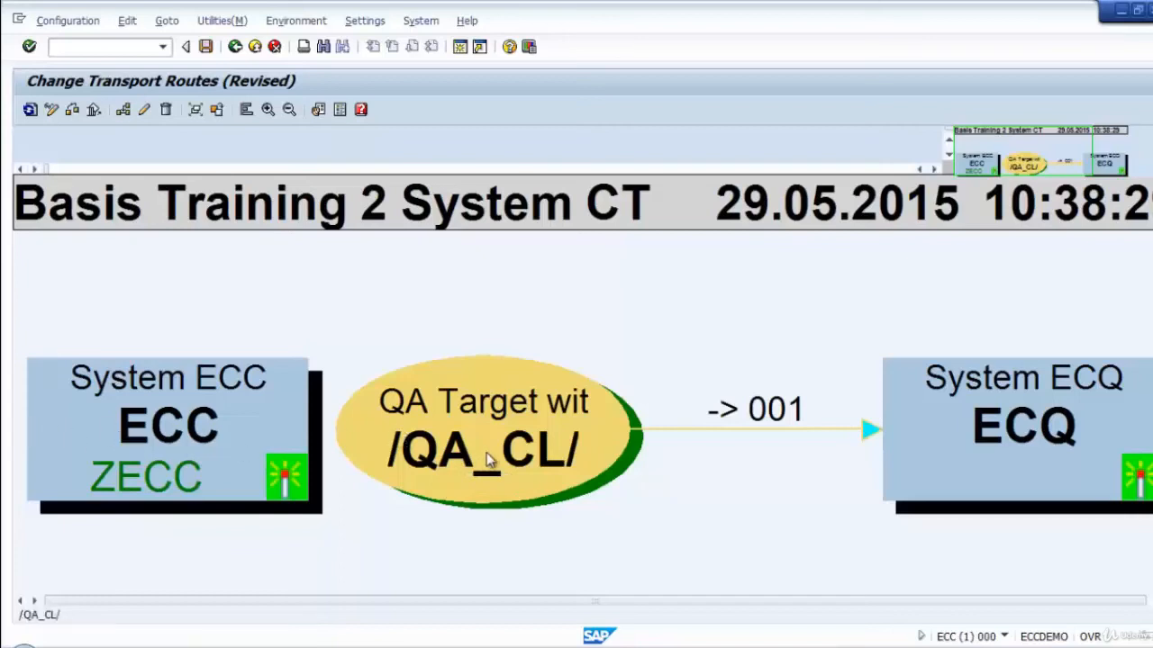
Add a consolidation route from ECC to target group /QA_CL/ with transport layer ZECC.
left_click(124, 110)
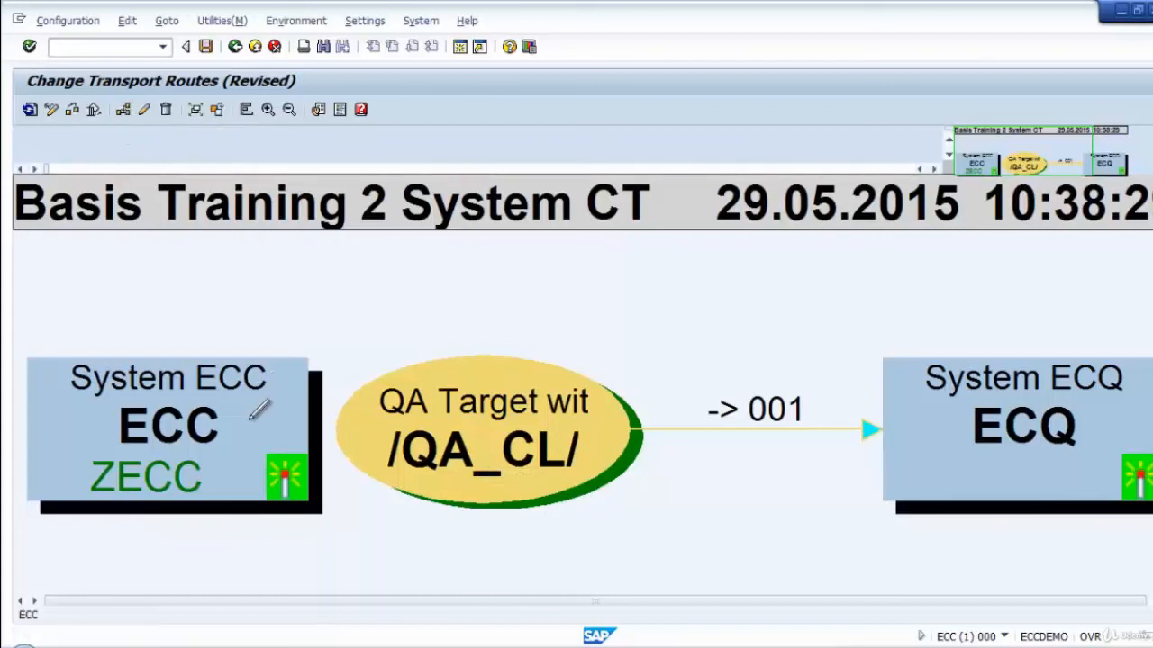
left_click(477, 422)
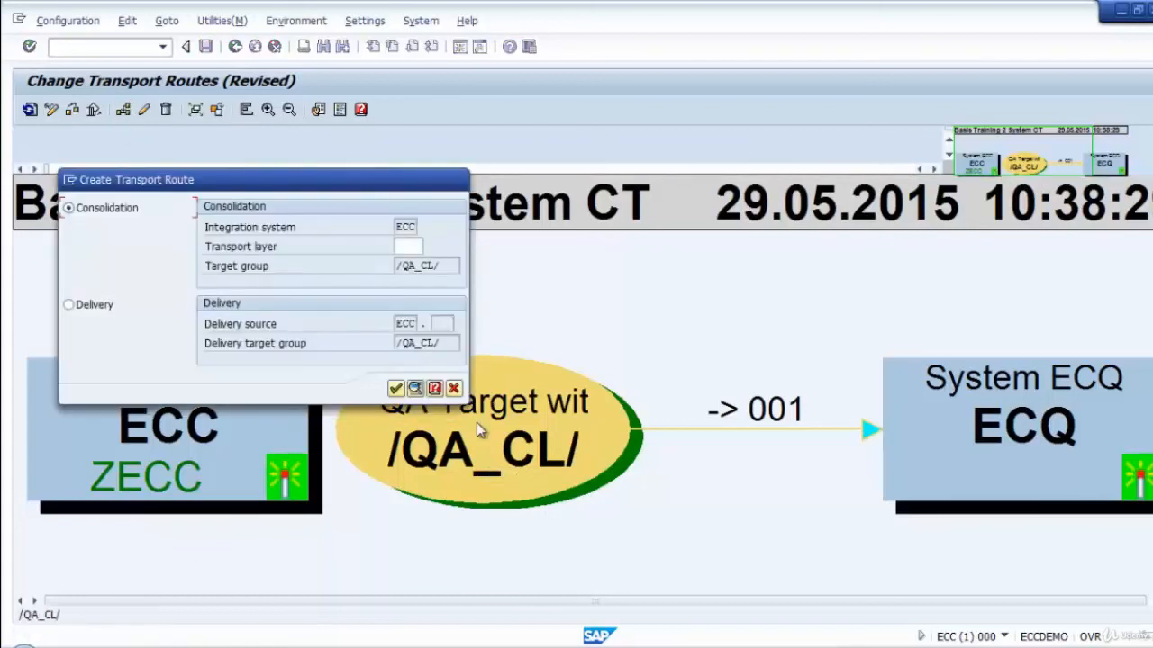
left_click(410, 246)
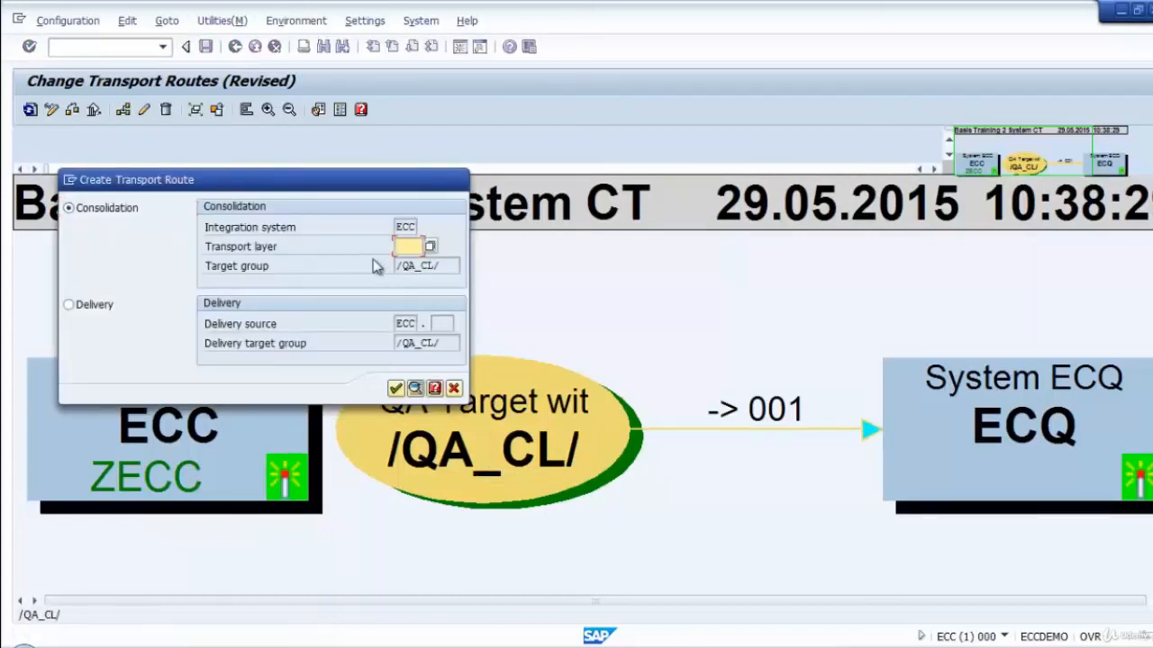
left_click(428, 263)
left_click(395, 389)
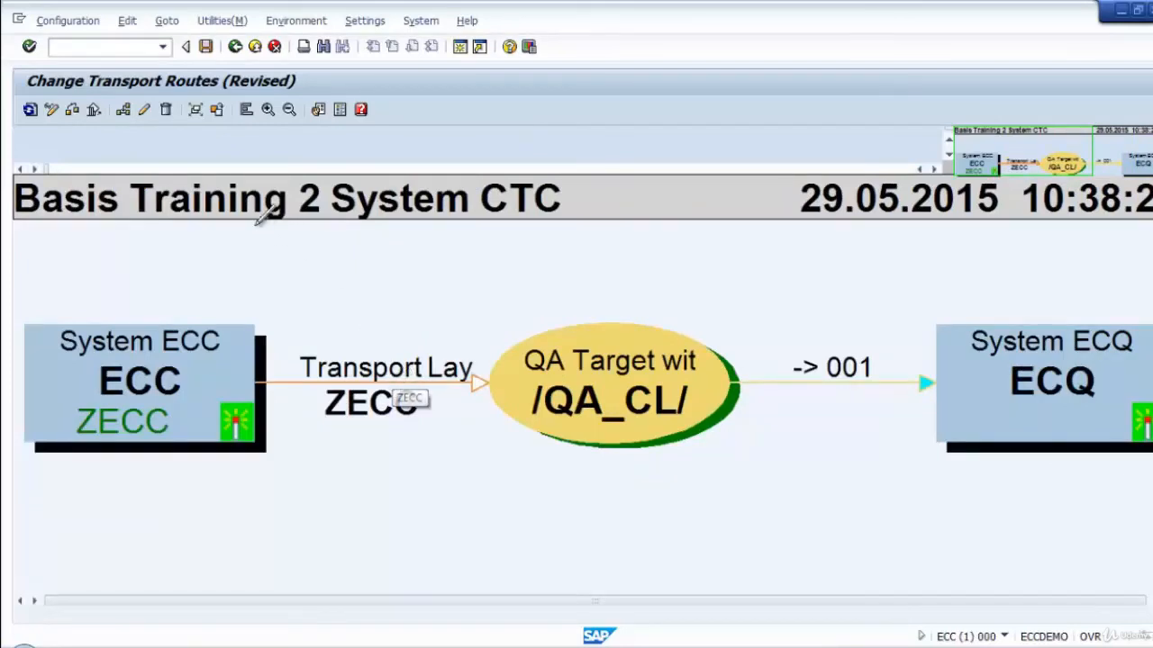
Add a second consolidation route from ECC to /QA_CL/ with transport layer SAP.
left_click(123, 110)
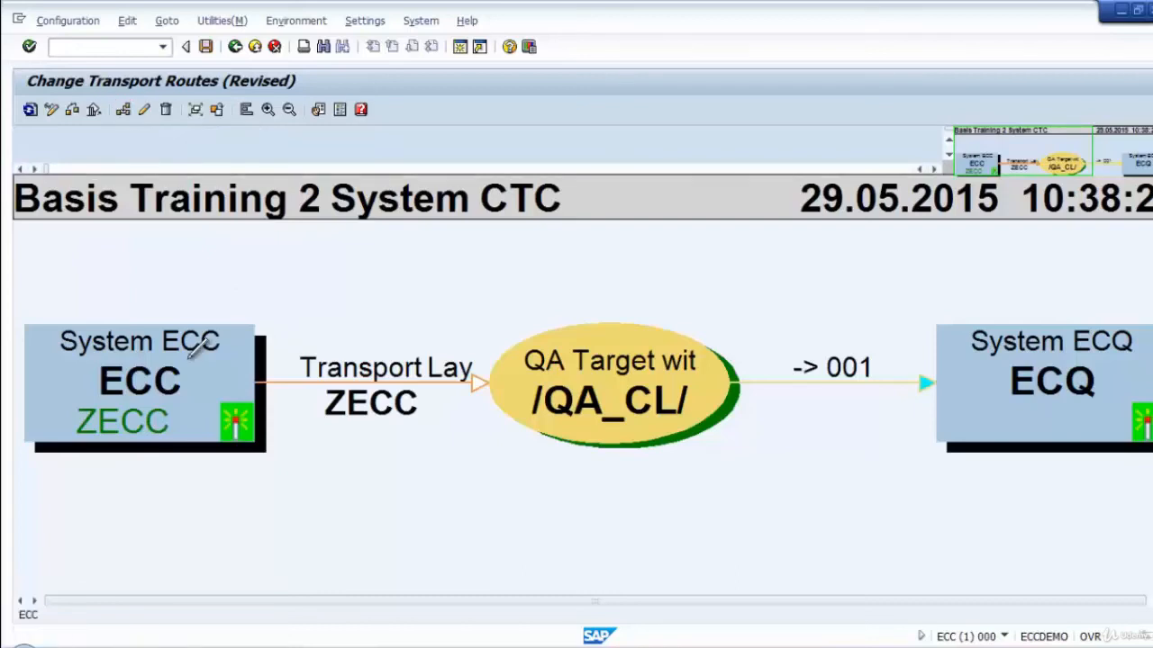
mouse_move(196, 349)
left_mouse_down()
mouse_move(549, 339)
mouse_move(538, 360)
left_mouse_up()
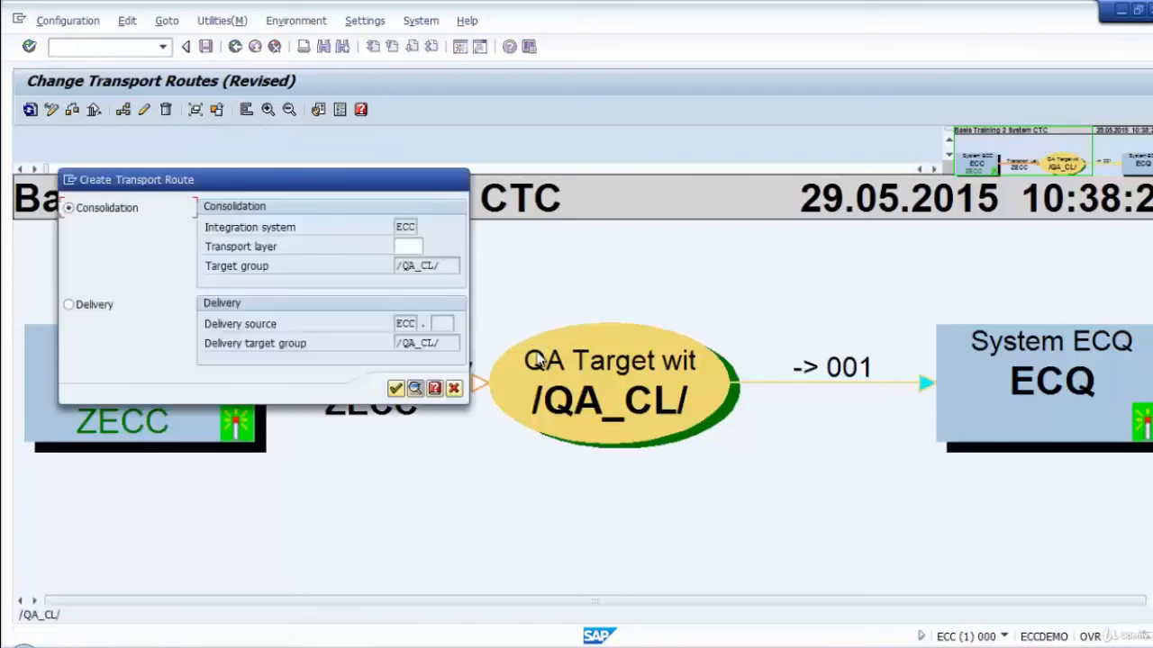
left_click(407, 246)
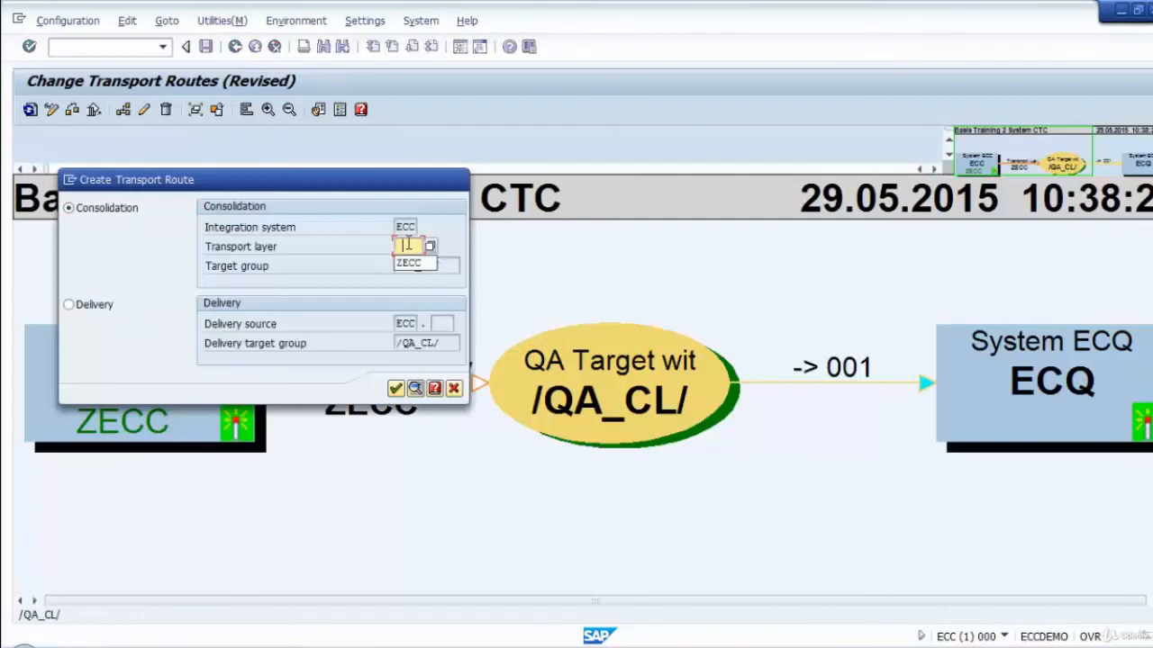
left_click(408, 248)
type("SAP")
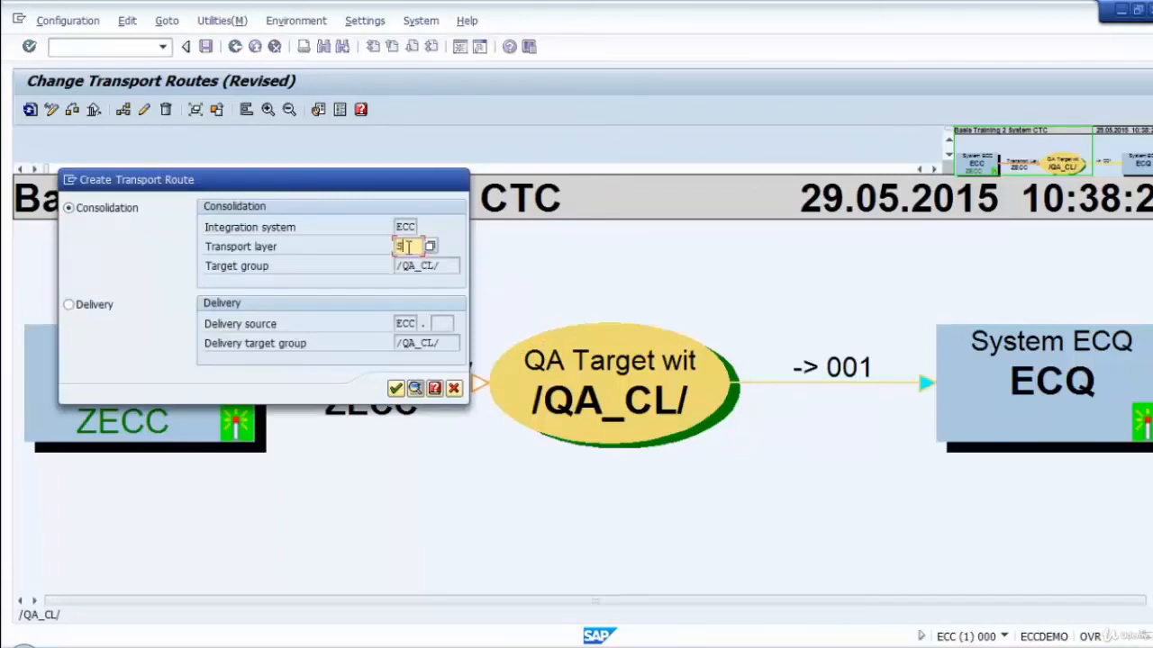
left_click(396, 388)
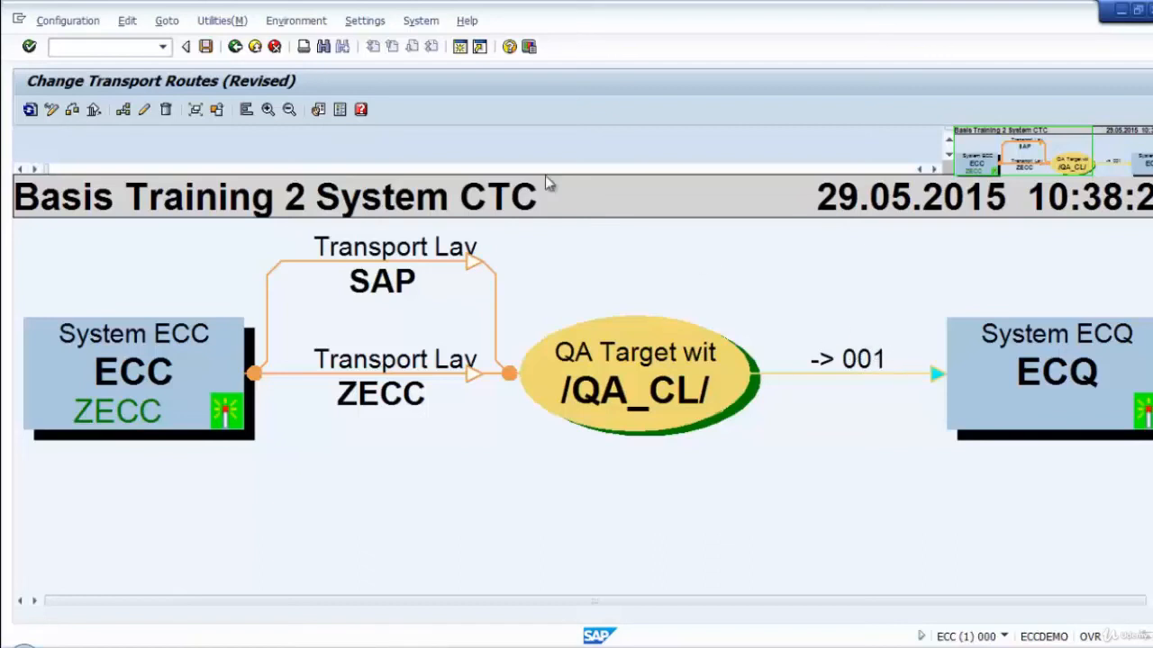
Try to change the existing route from target group /QA_CL/ to ECQ client 001.
left_click(154, 22)
left_click(126, 20)
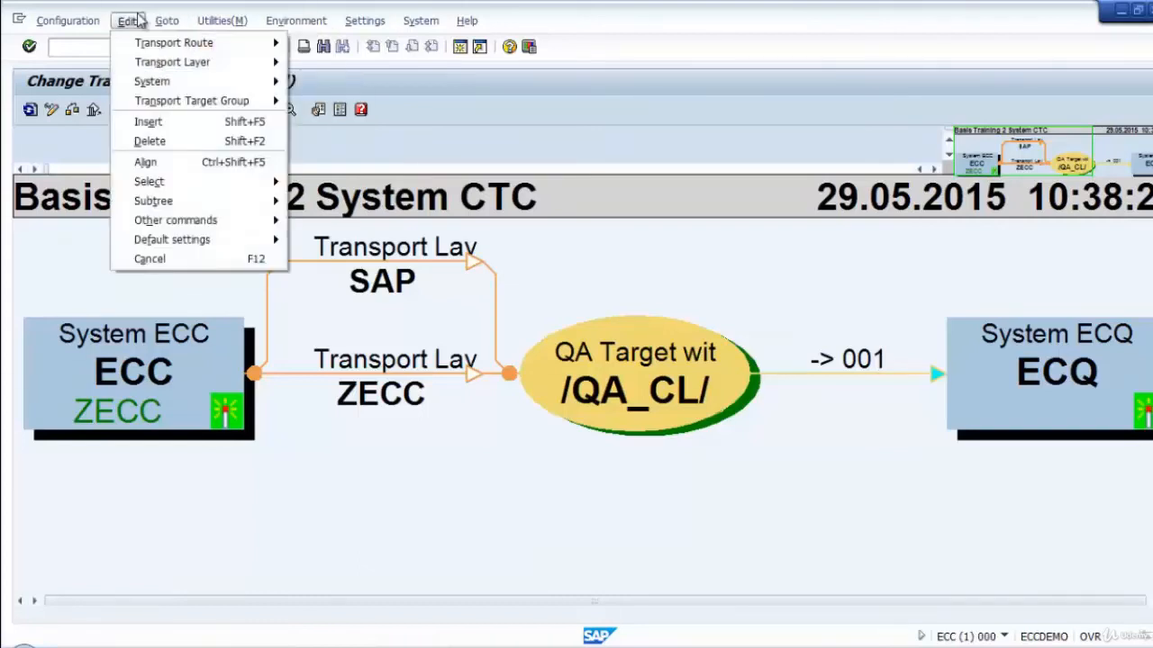
mouse_move(185, 42)
left_click(360, 86)
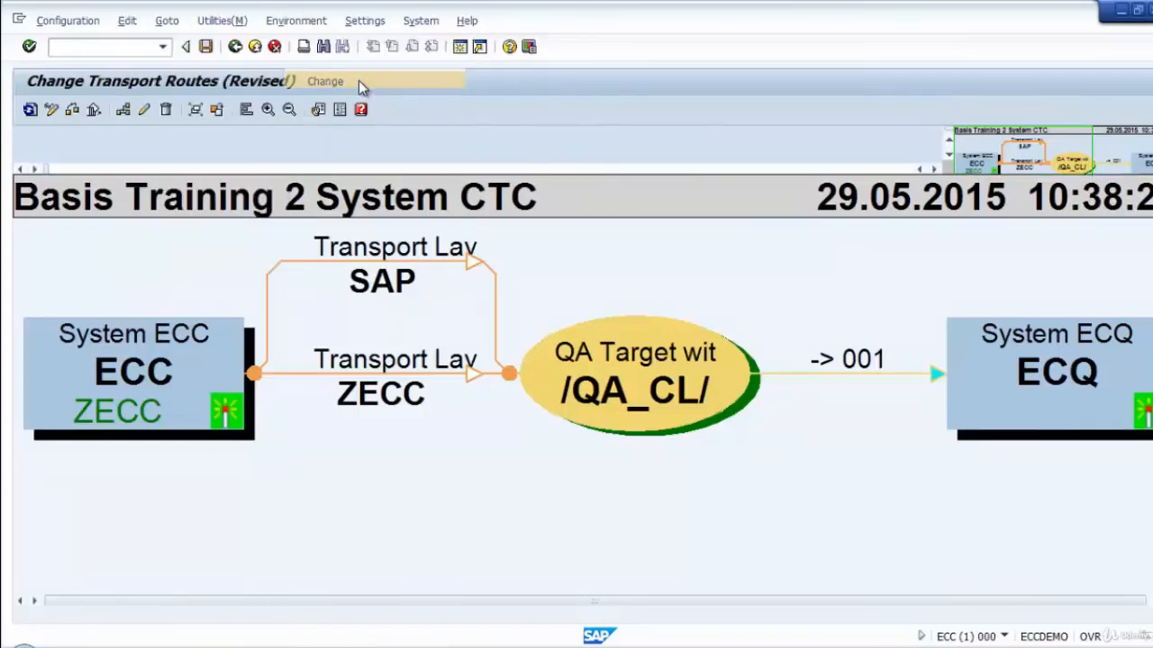
left_click(842, 382)
left_click(127, 20)
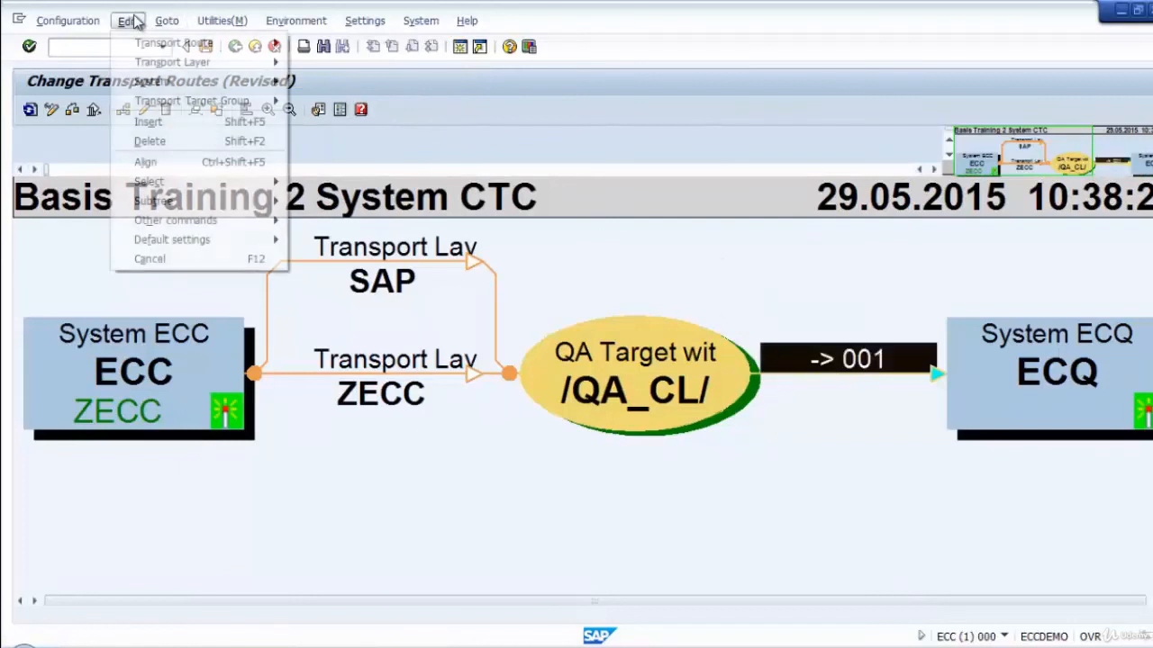
left_click(167, 20)
left_click(127, 20)
mouse_move(174, 43)
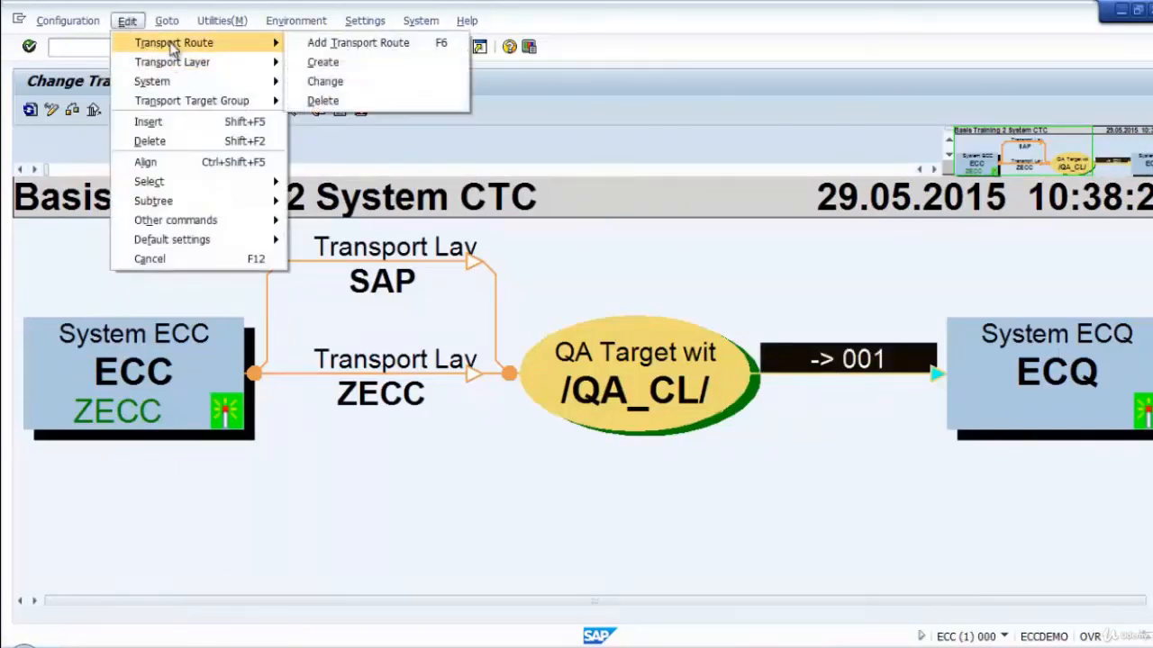
left_click(355, 93)
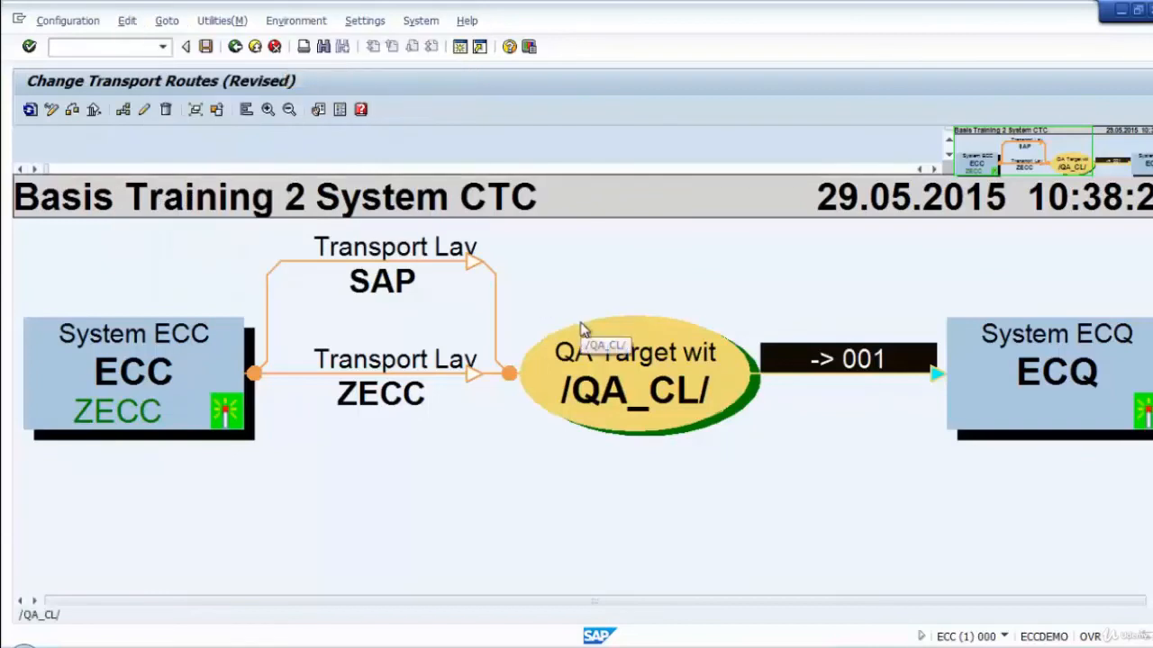
left_click(127, 20)
mouse_move(215, 50)
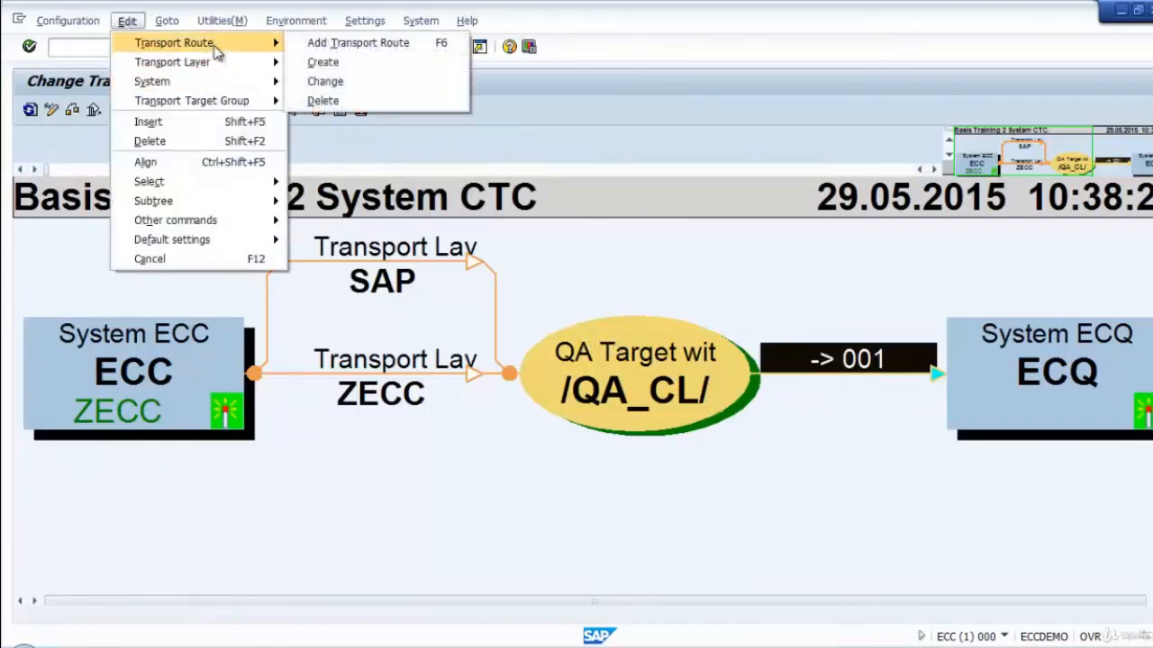
left_click(326, 81)
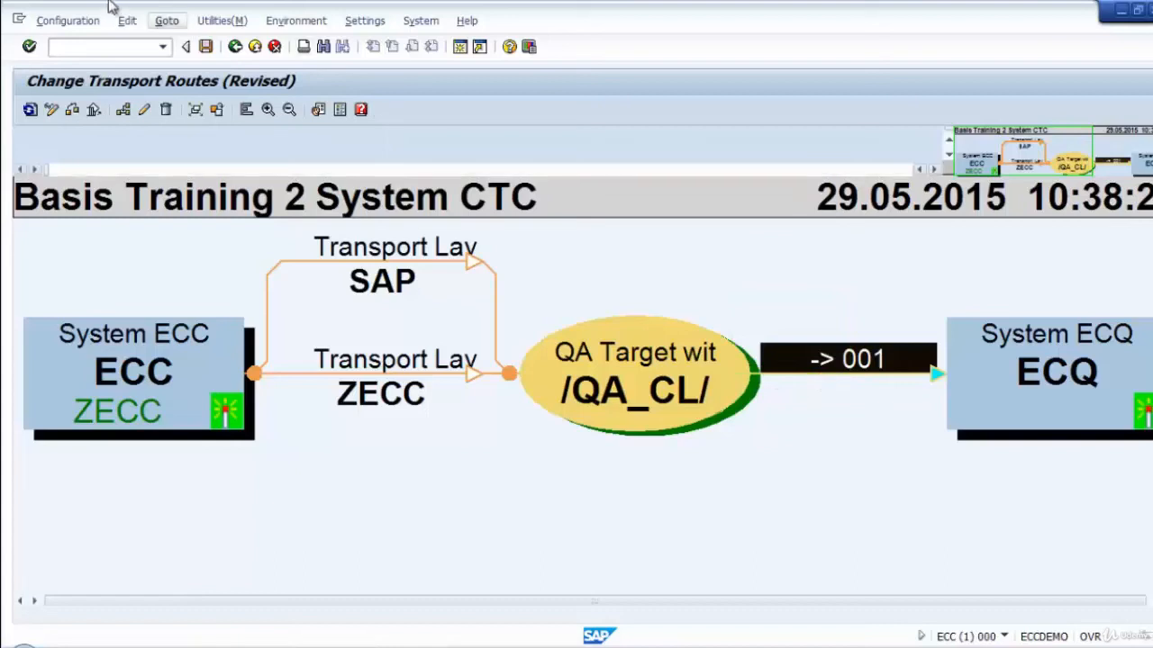
Draw a new transport route from target group /QA_CL/ to system ECQ to open the target group for changes.
left_click(128, 22)
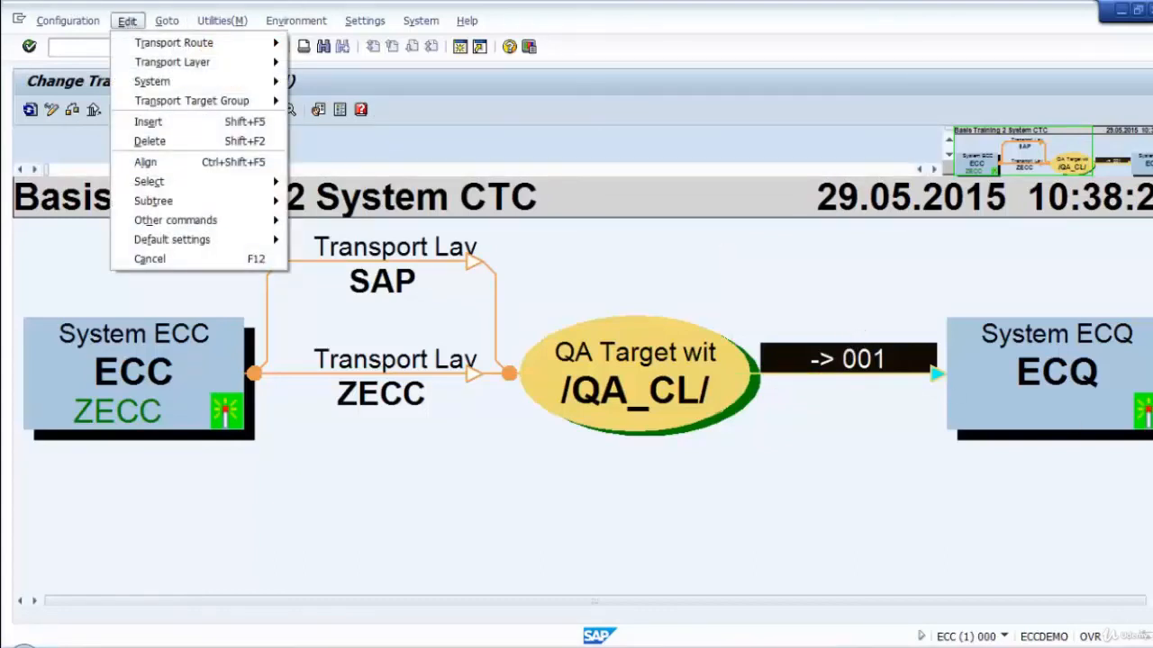
key("ctrl+shift+d")
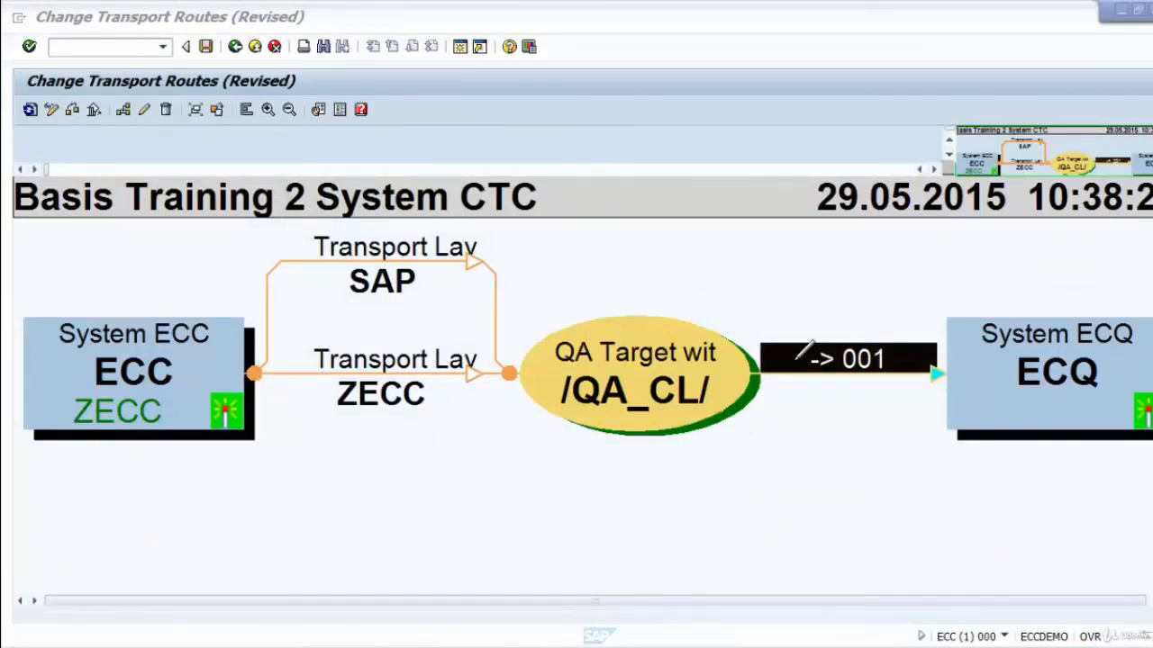
left_click_drag(709, 378, 983, 356)
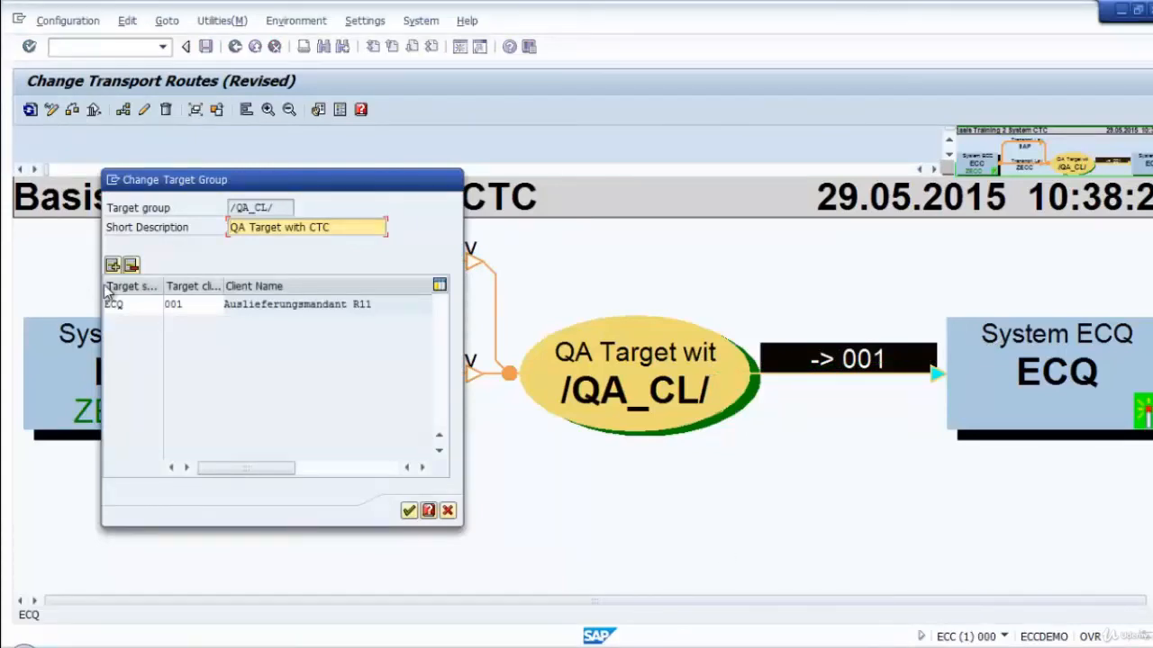
Add a second assignment with target system ECQ and client 000 to target group /QA_CL/ and transfer it.
left_click_drag(297, 182, 459, 97)
left_click(293, 176)
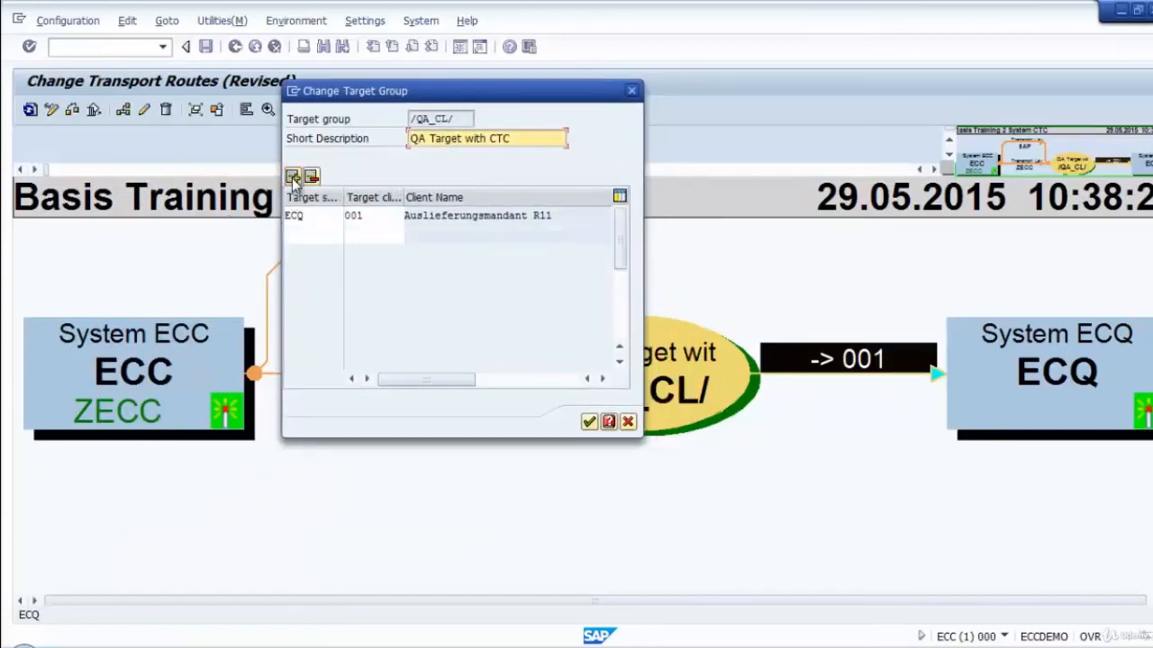
left_click(308, 232)
left_click(308, 231)
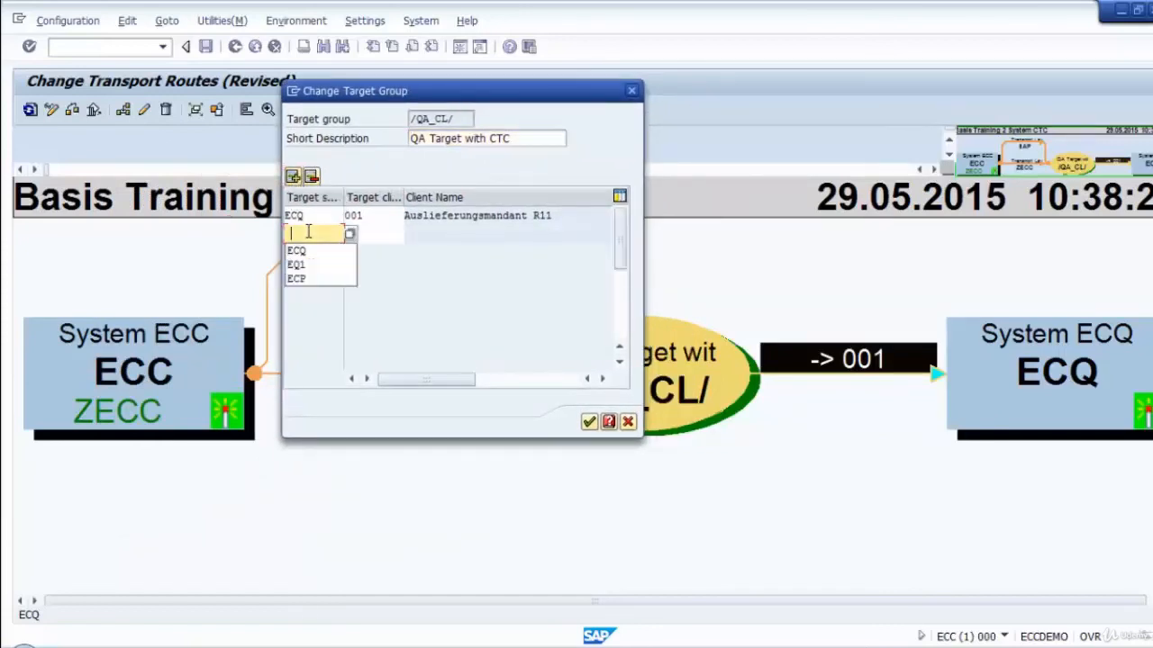
left_click(311, 252)
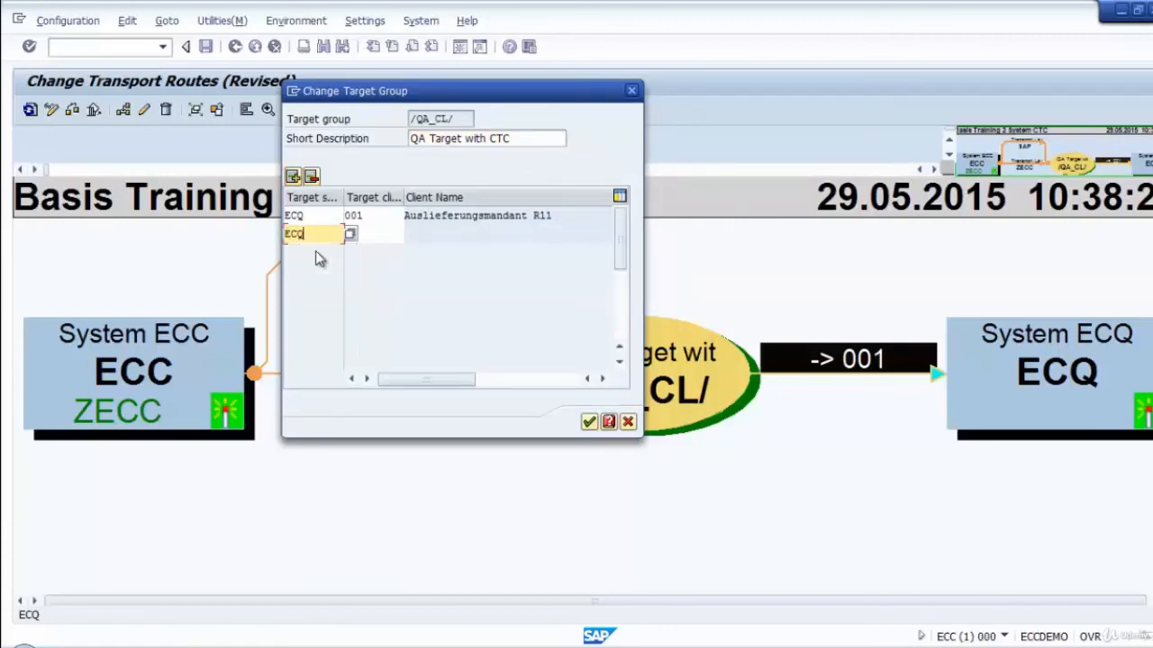
left_click(370, 235)
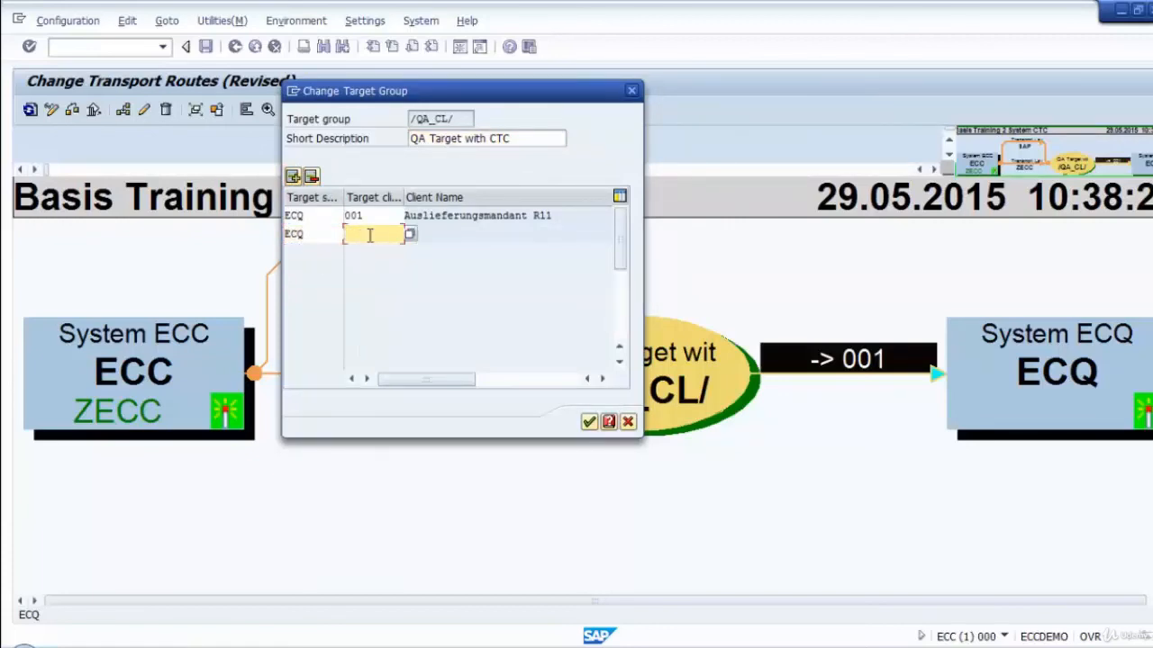
type("0")
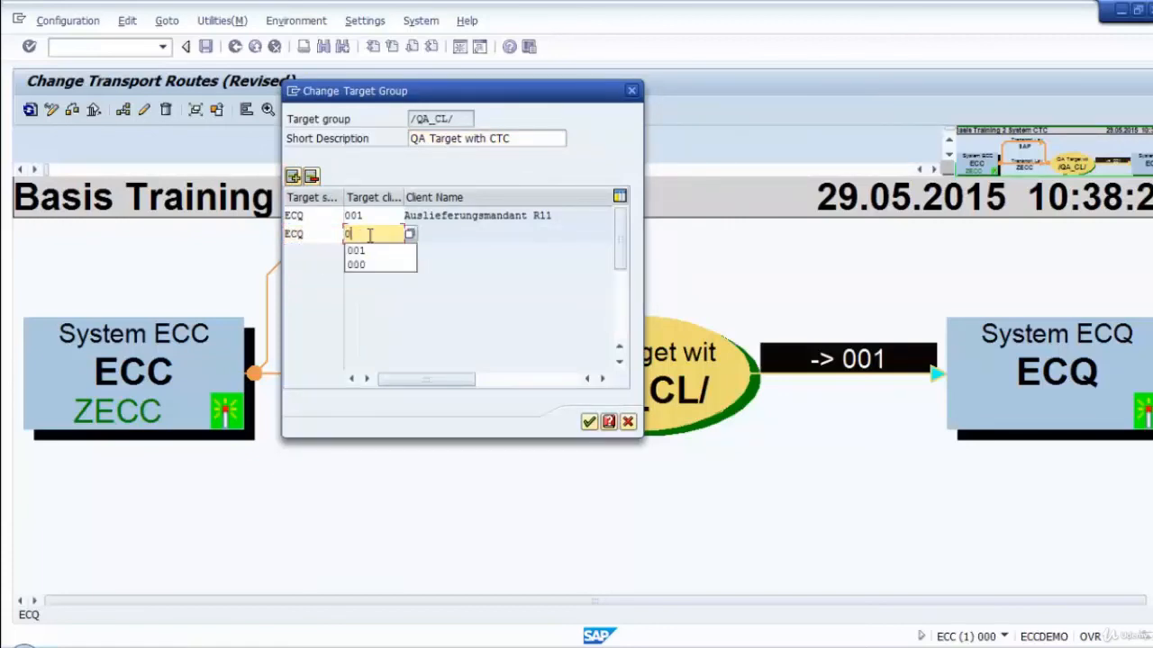
type("00")
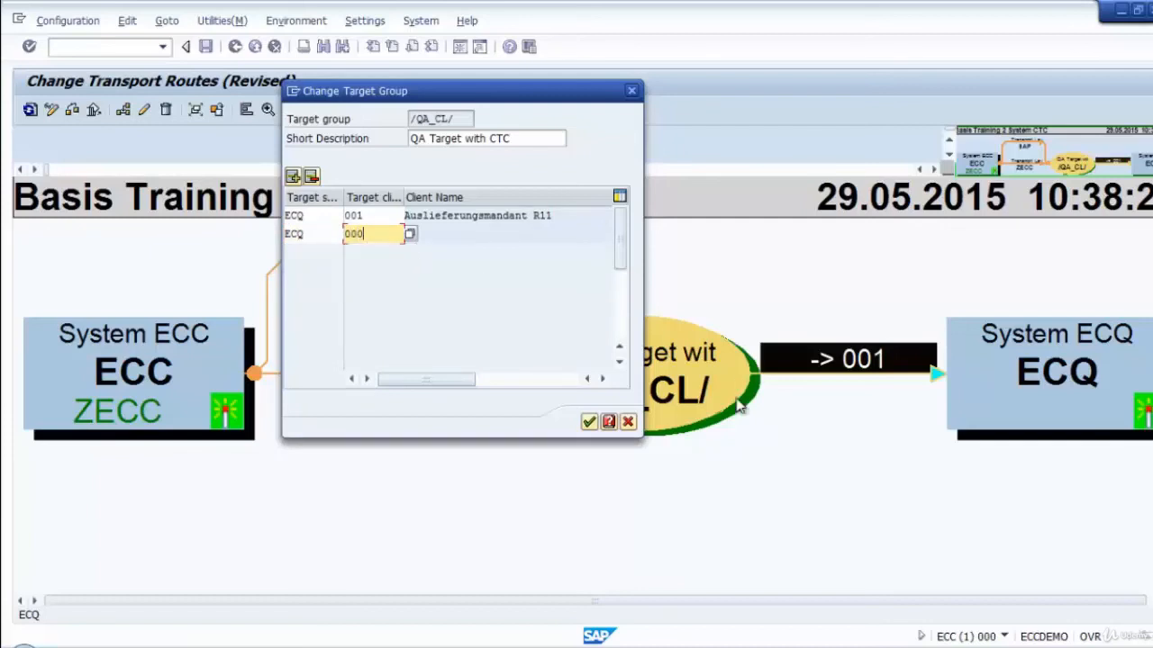
left_click(589, 421)
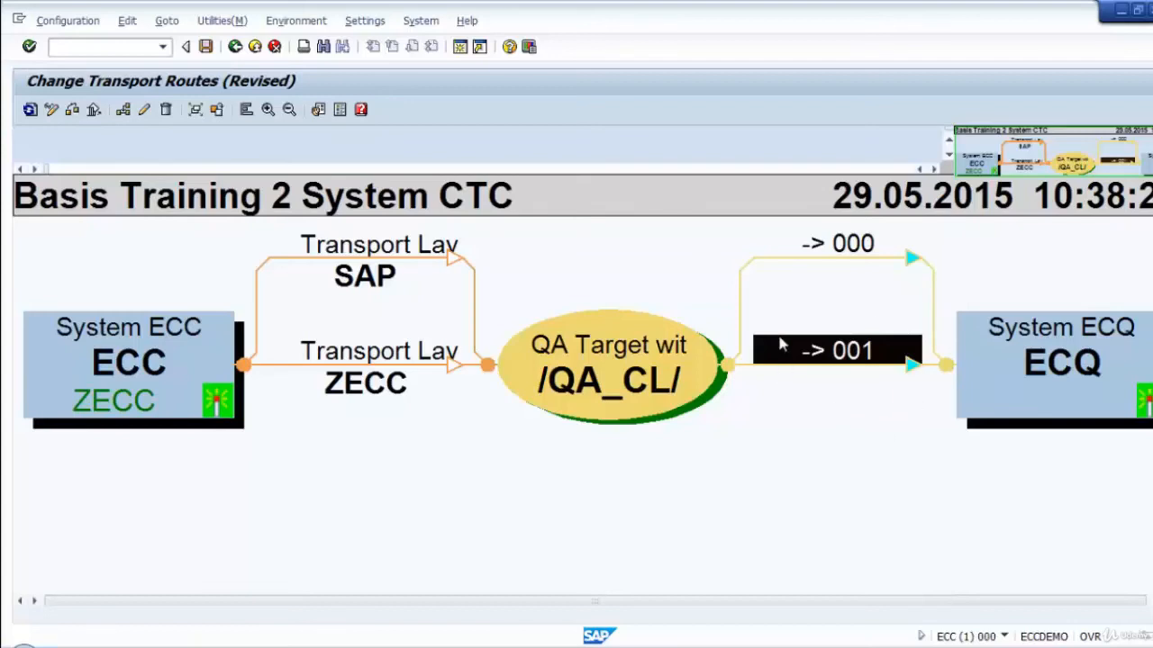
left_click(682, 299)
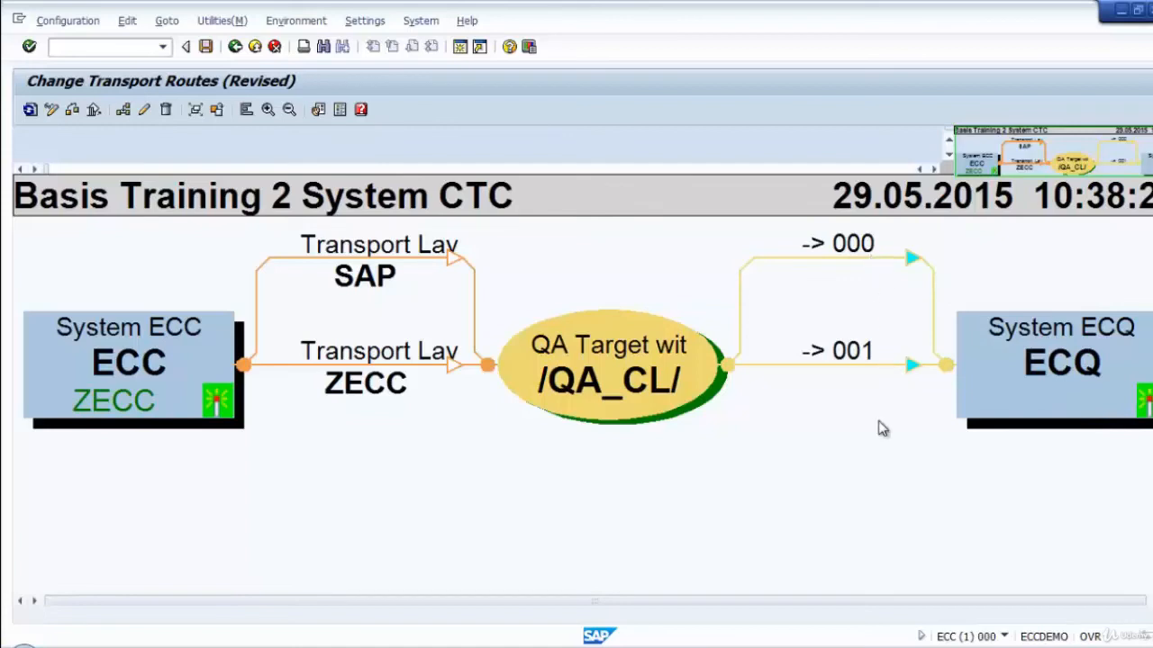
Save the configuration as Basis Training 2 System CTC, distribute and activate it across all systems, and leave the activation log.
left_click(205, 46)
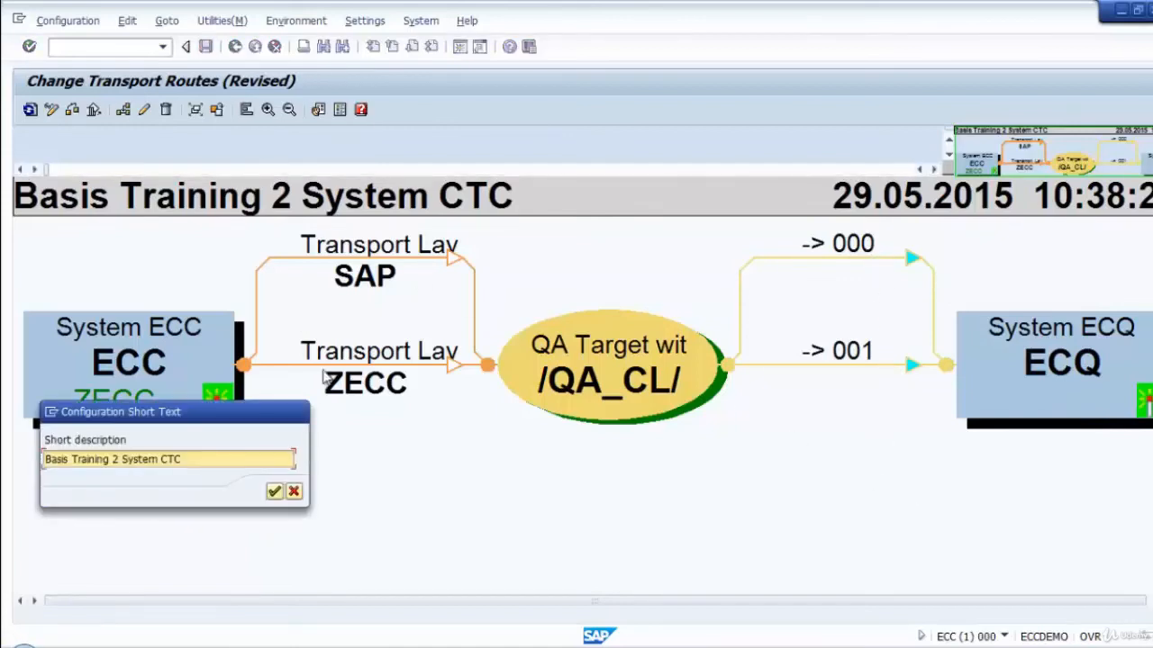
left_click(275, 491)
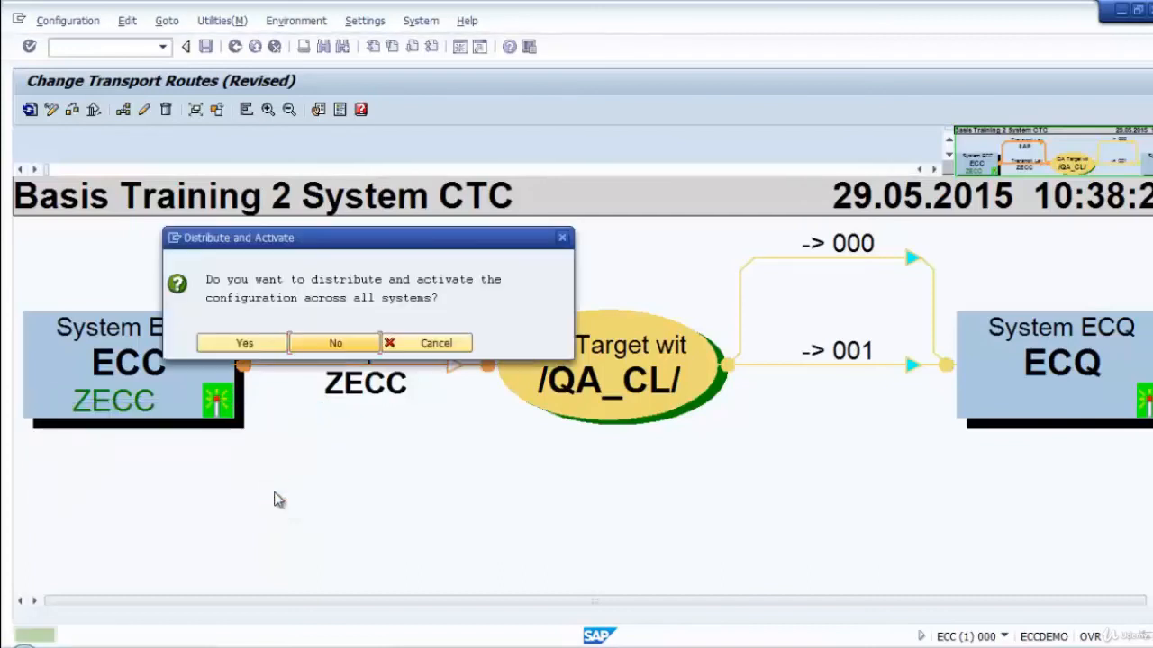
left_click(258, 348)
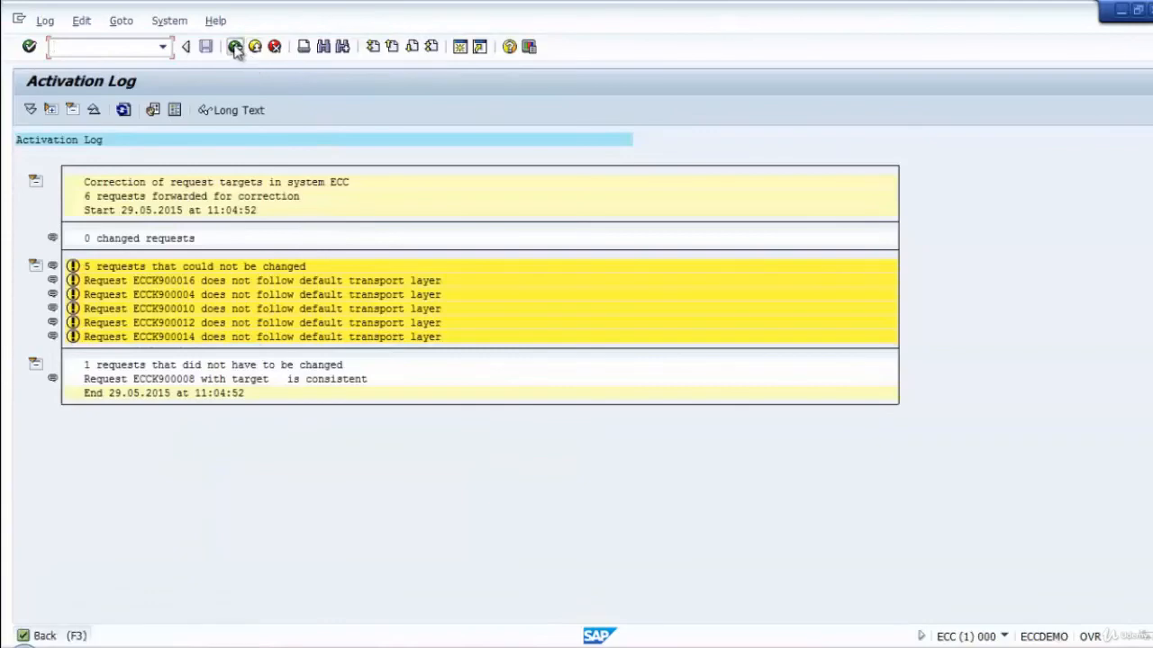
left_click(234, 46)
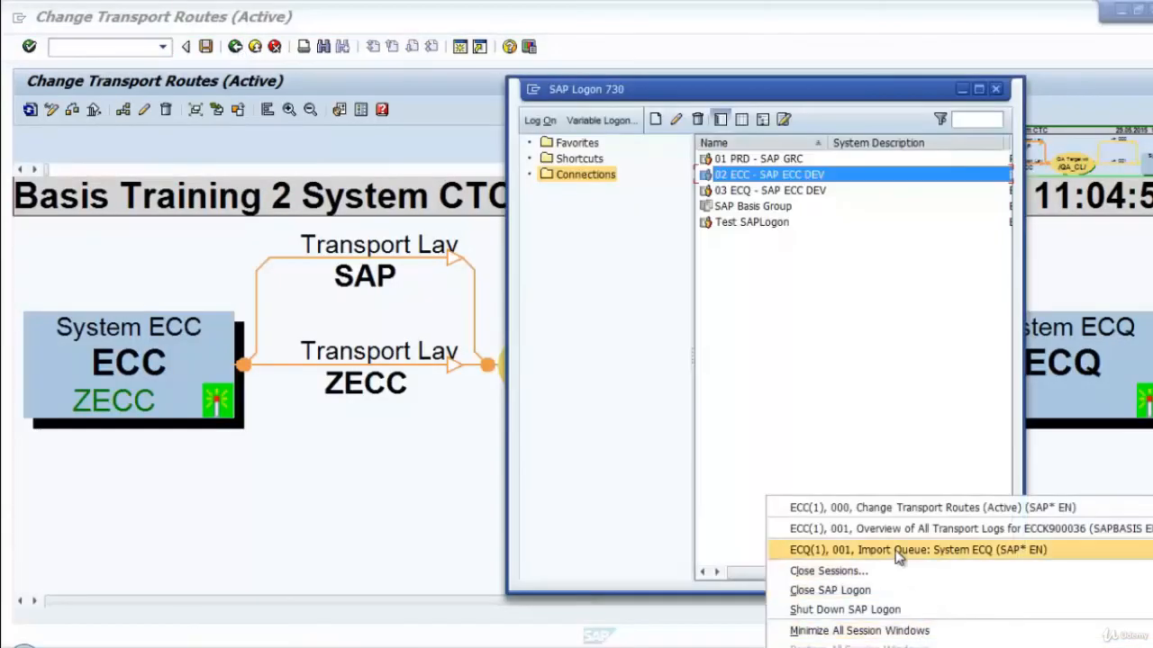
Switch to the ECQ session, open the Transport Management System, and review the active transport routes there.
left_click(896, 551)
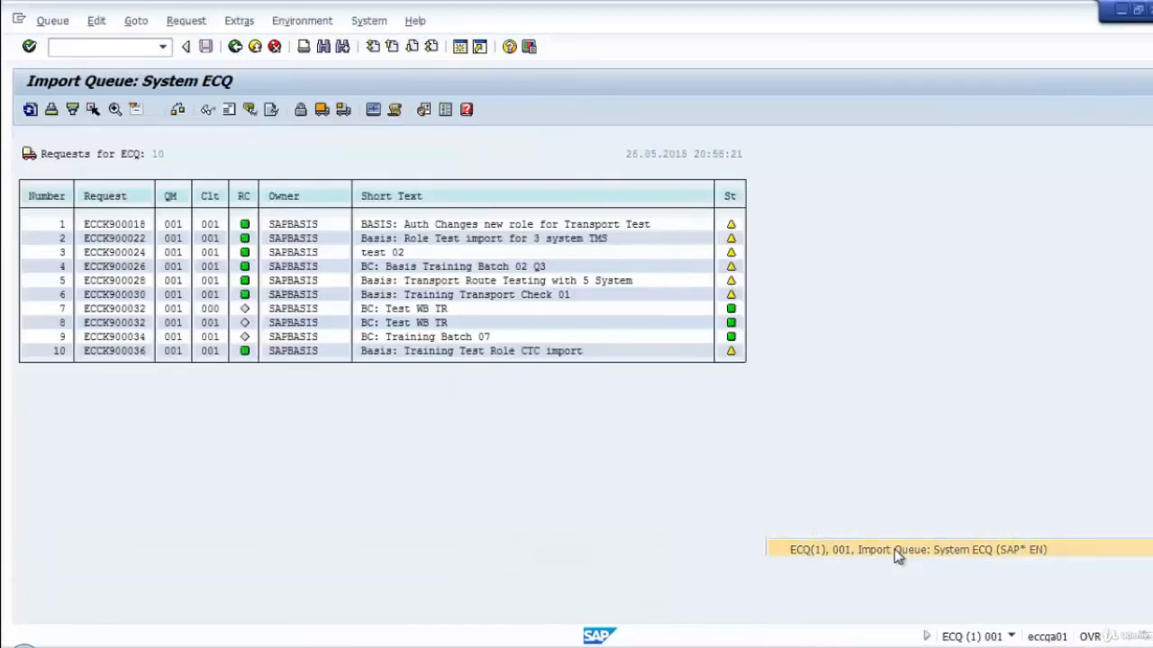
left_click(81, 45)
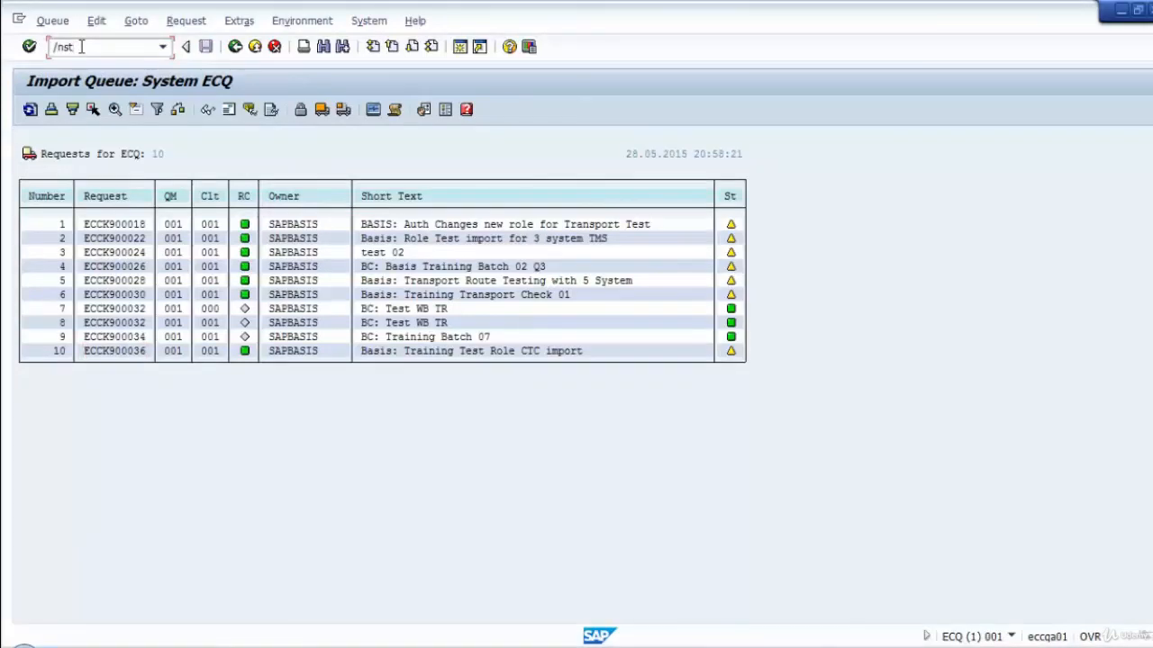
key("Return")
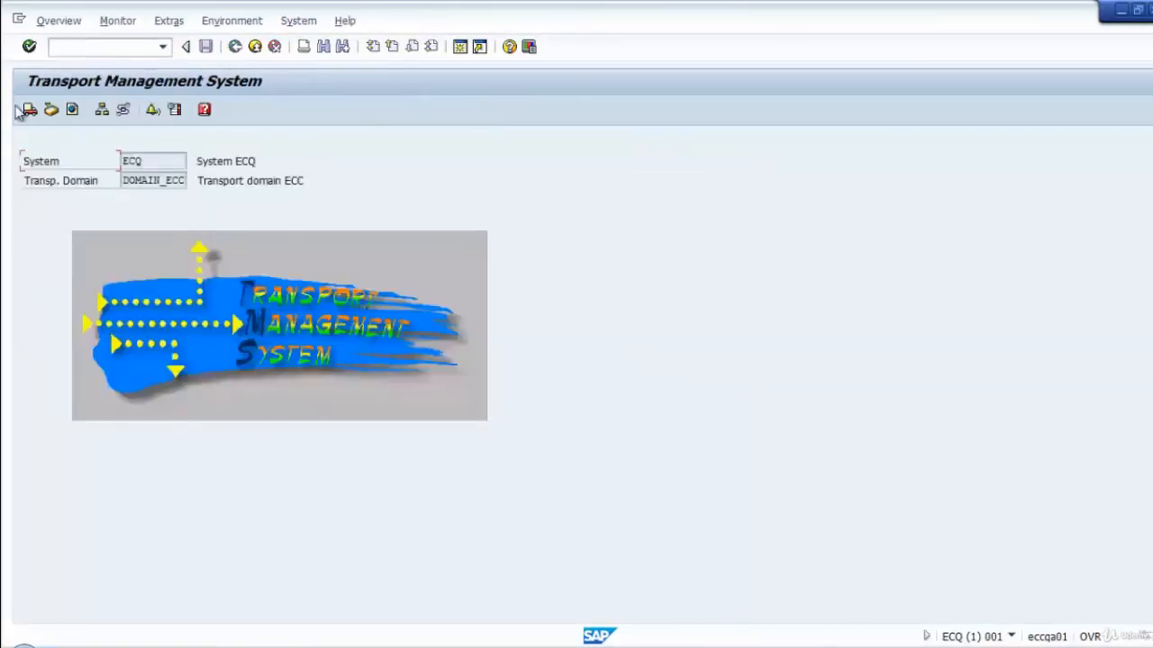
left_click(123, 109)
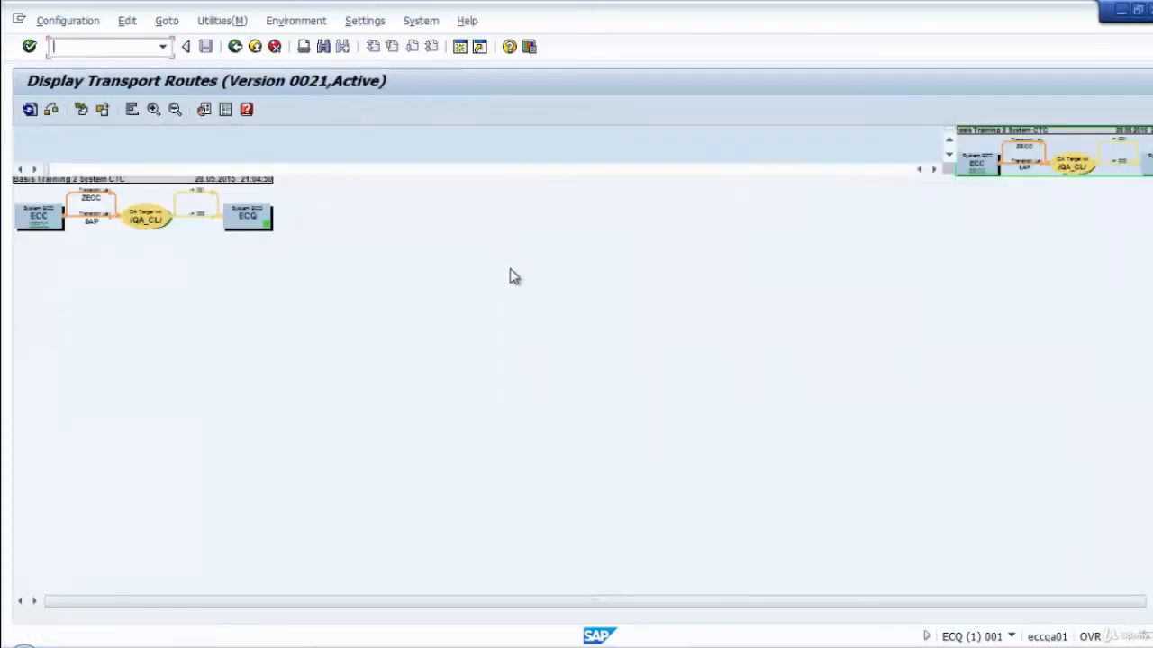
left_click(235, 47)
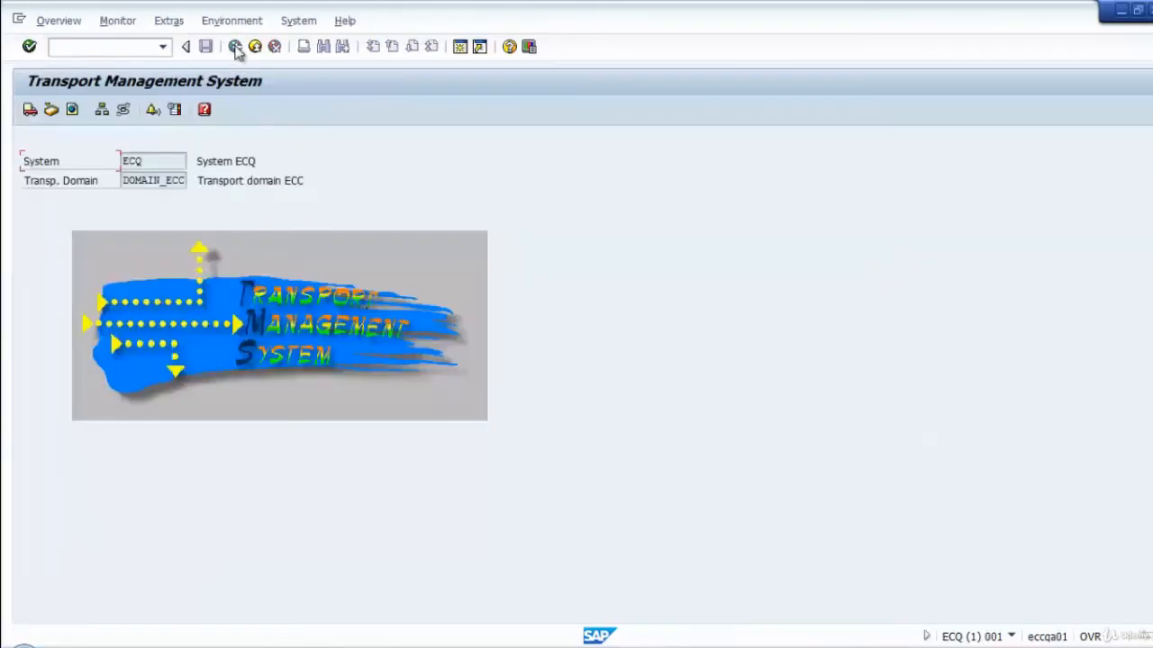
left_click(1122, 12)
left_click(461, 487)
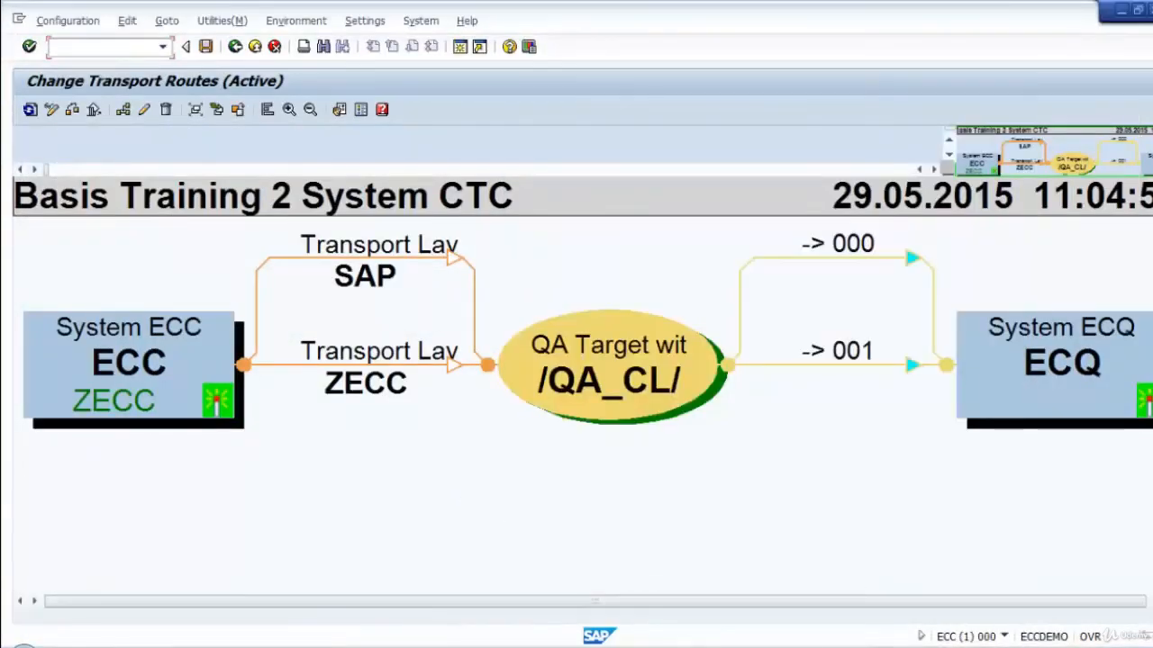
right_click(1037, 647)
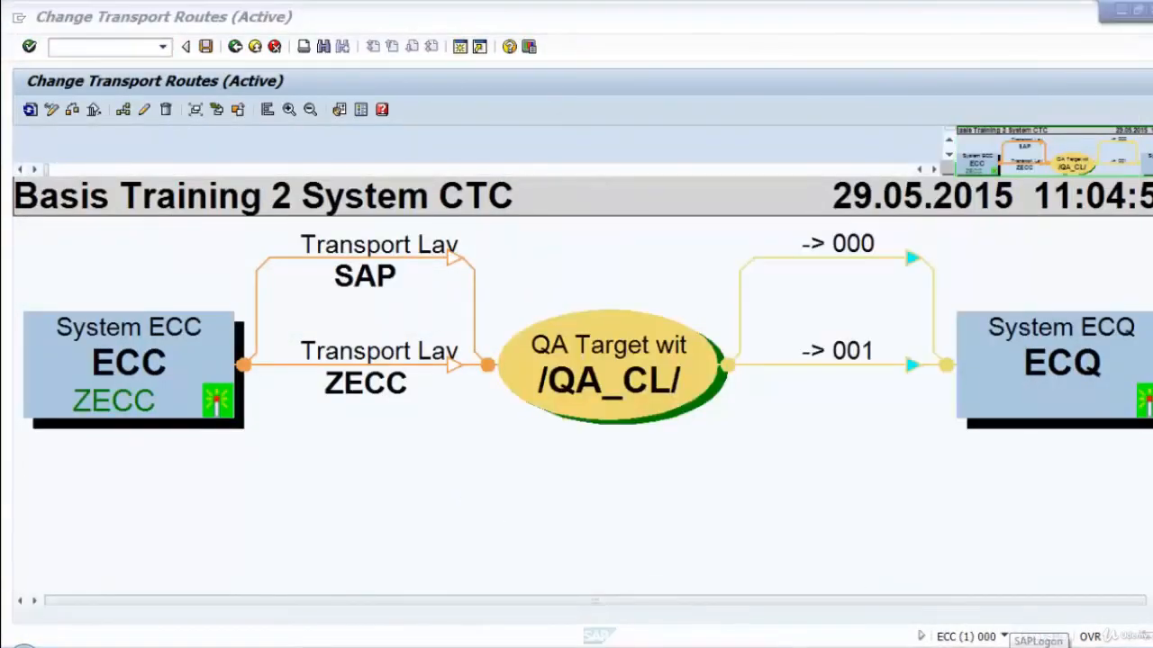
left_click(921, 547)
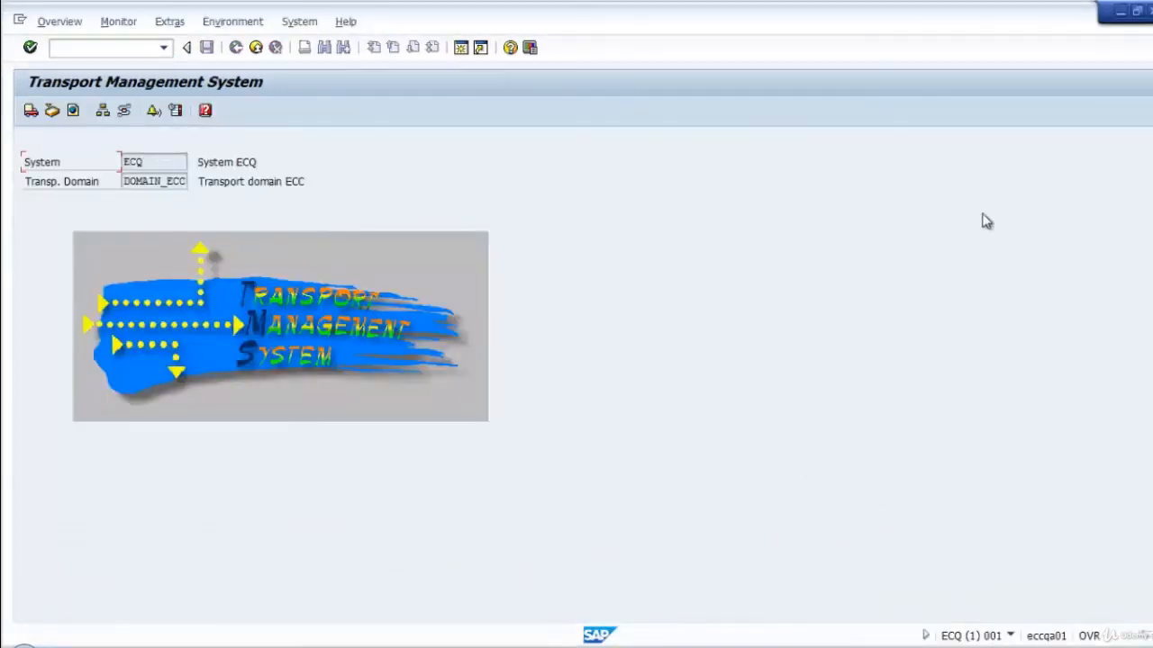
left_click(256, 47)
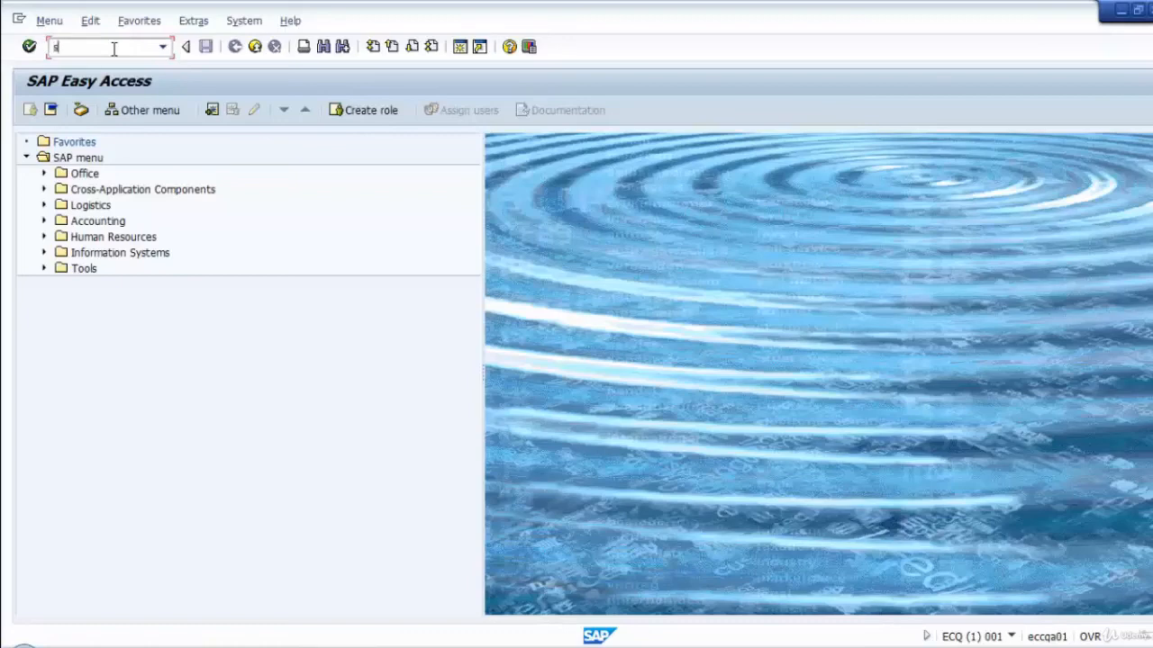
key("Return")
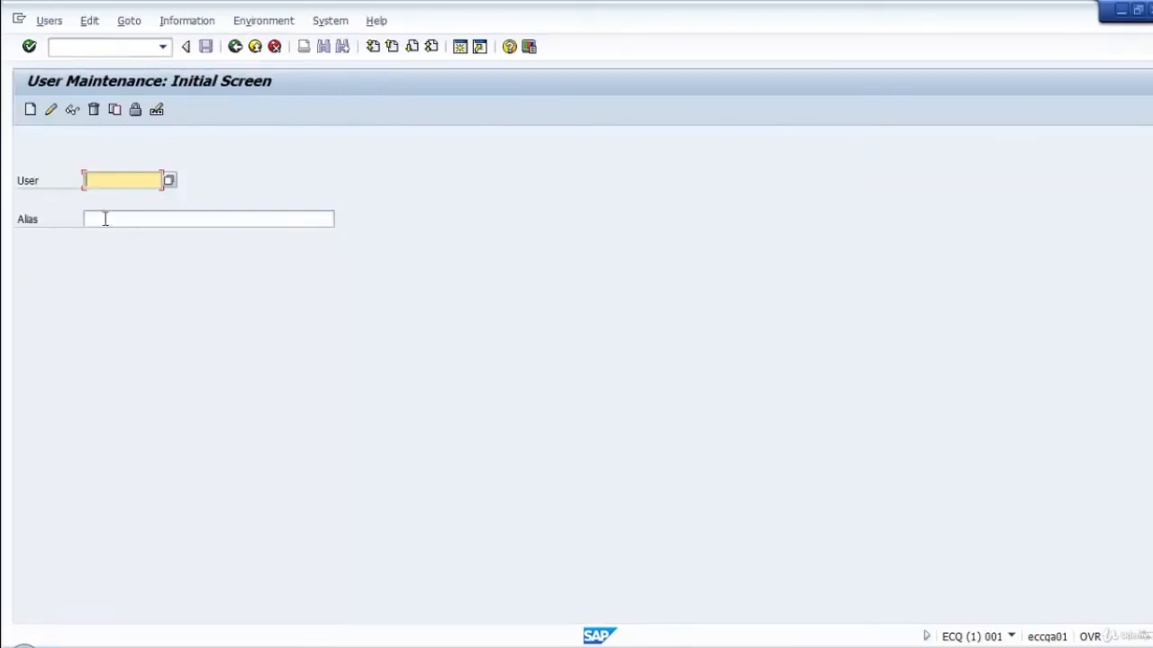
left_click(234, 46)
type("se01")
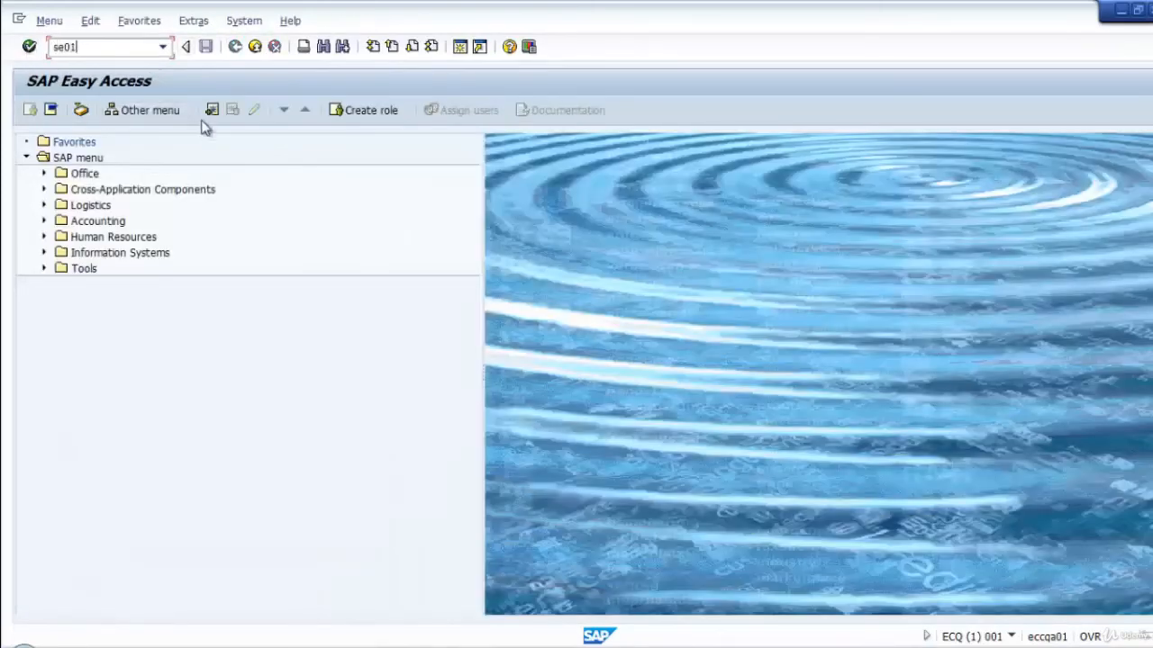
key("Return")
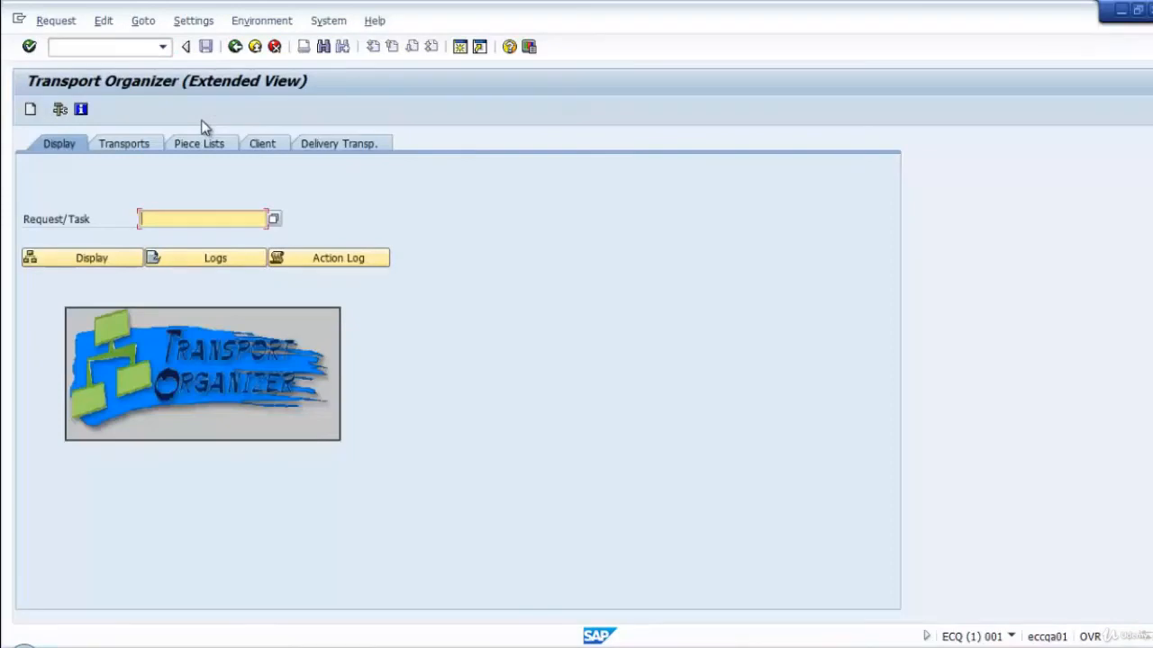
left_click(29, 109)
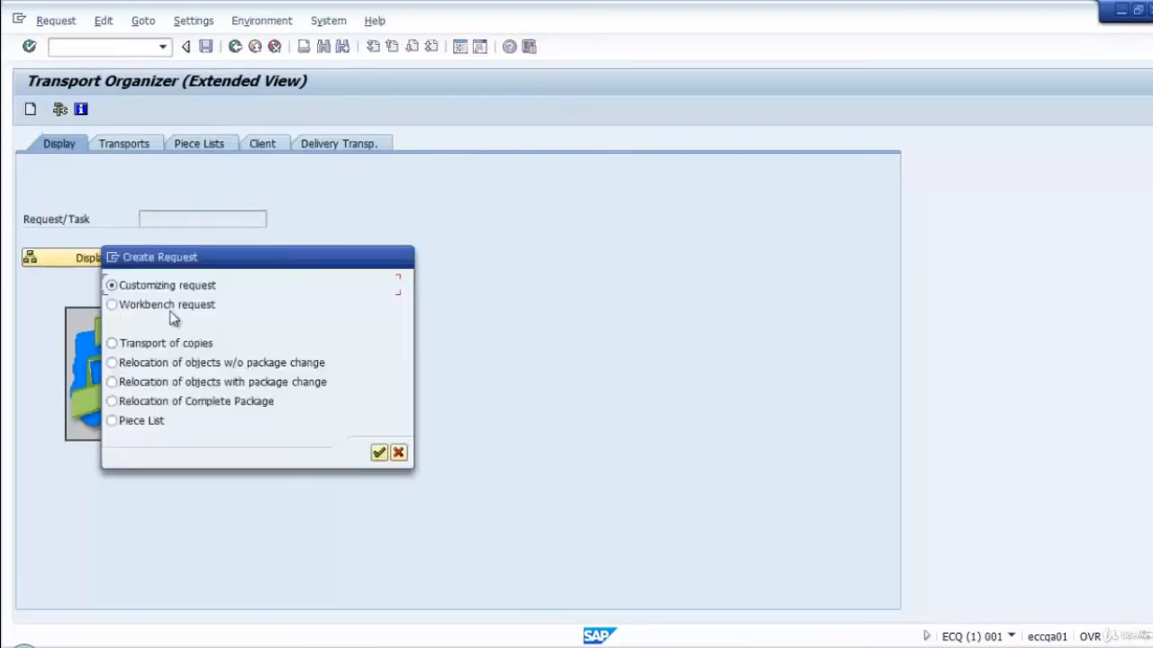
left_click(378, 452)
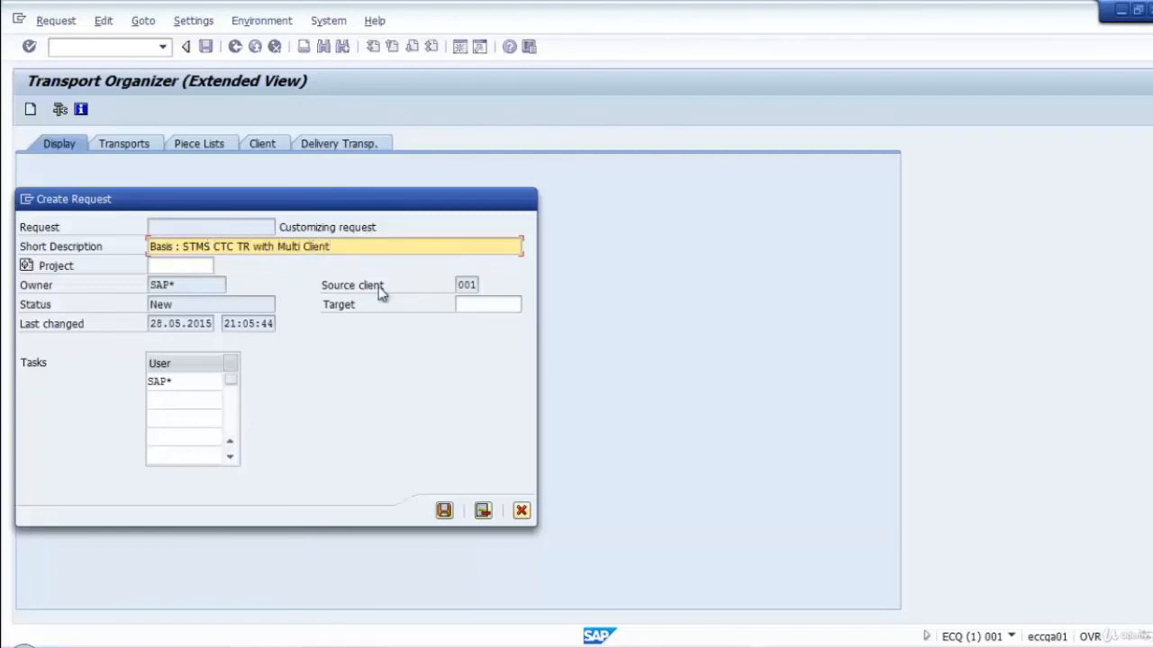
left_click(477, 306)
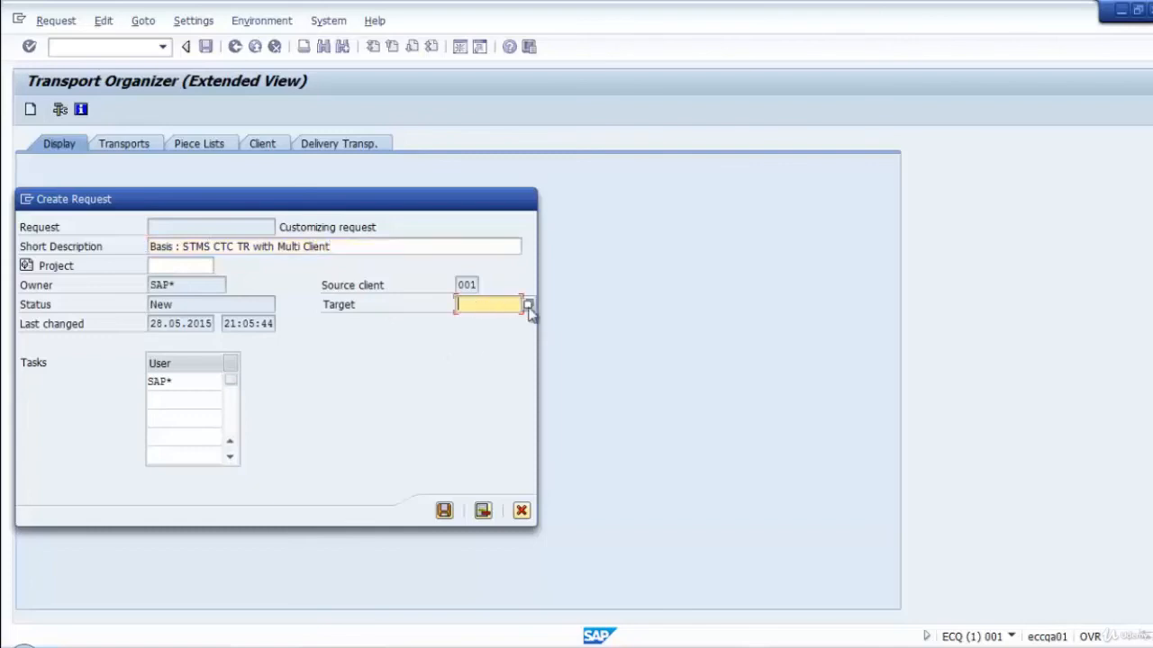
left_click(529, 305)
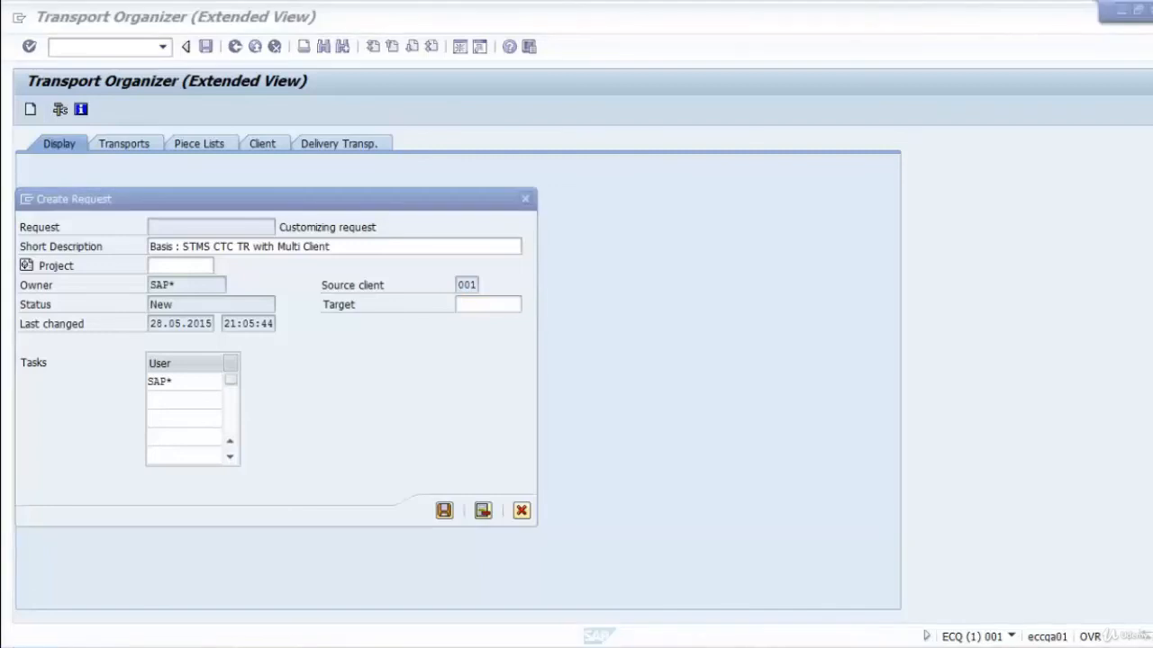
left_click(481, 303)
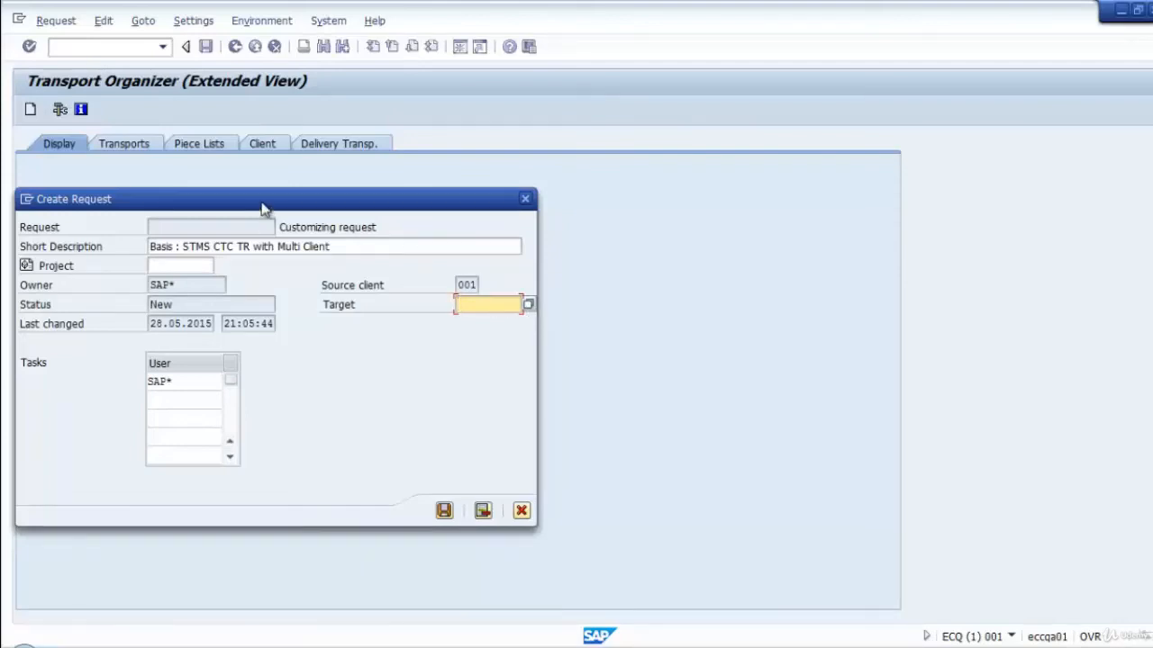
left_click_drag(260, 204, 525, 177)
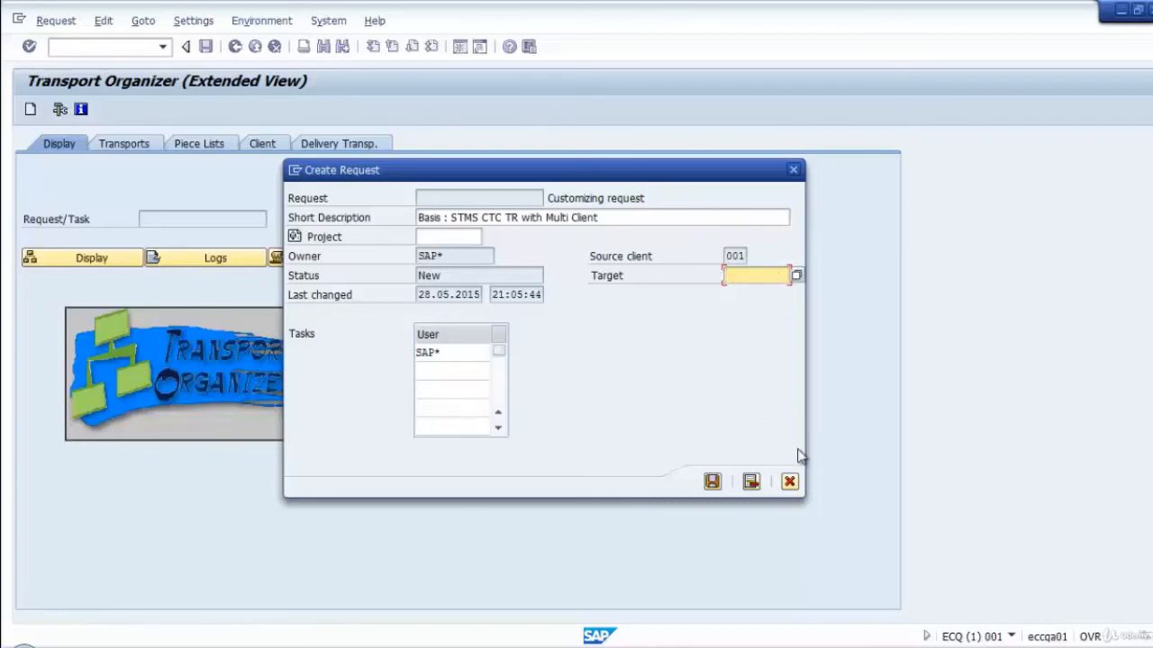
left_click(789, 484)
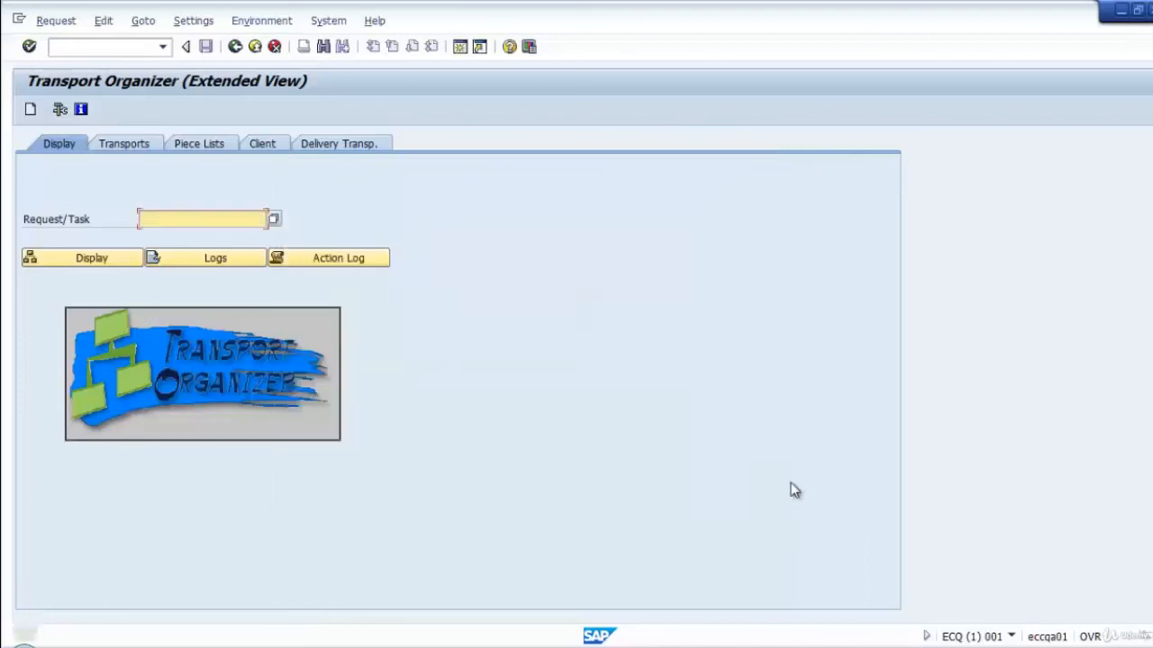
left_click(233, 48)
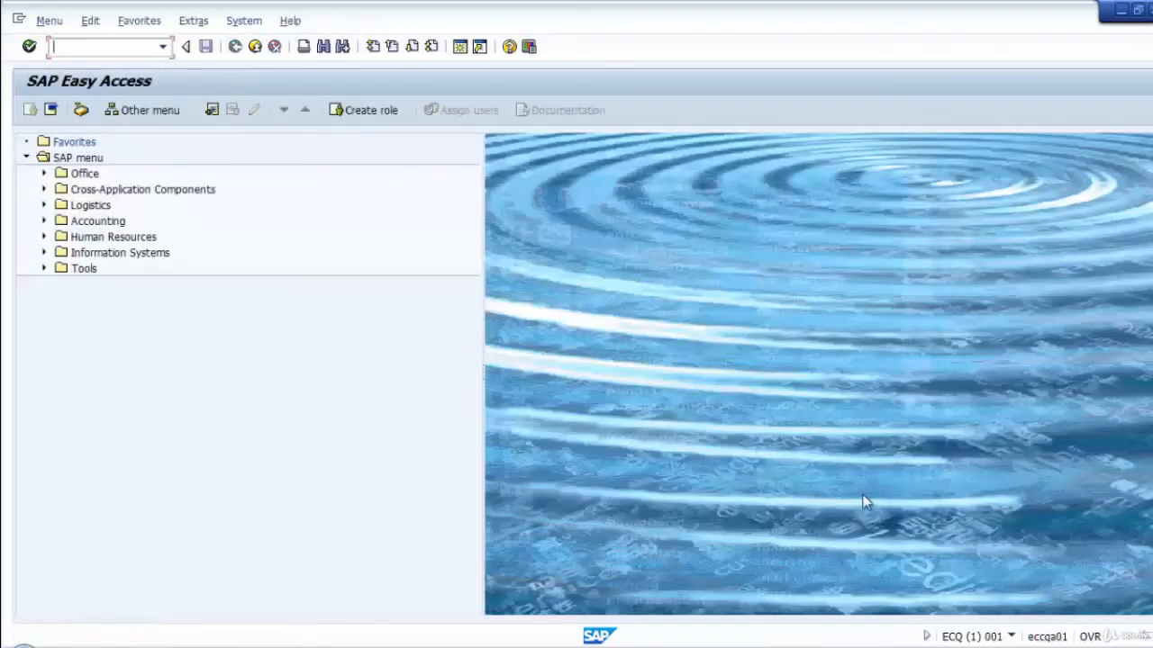
Switch to the ECC client 001 session and return from the ECCK900036 transport logs to the Transport Organizer's initial screen.
right_click(946, 647)
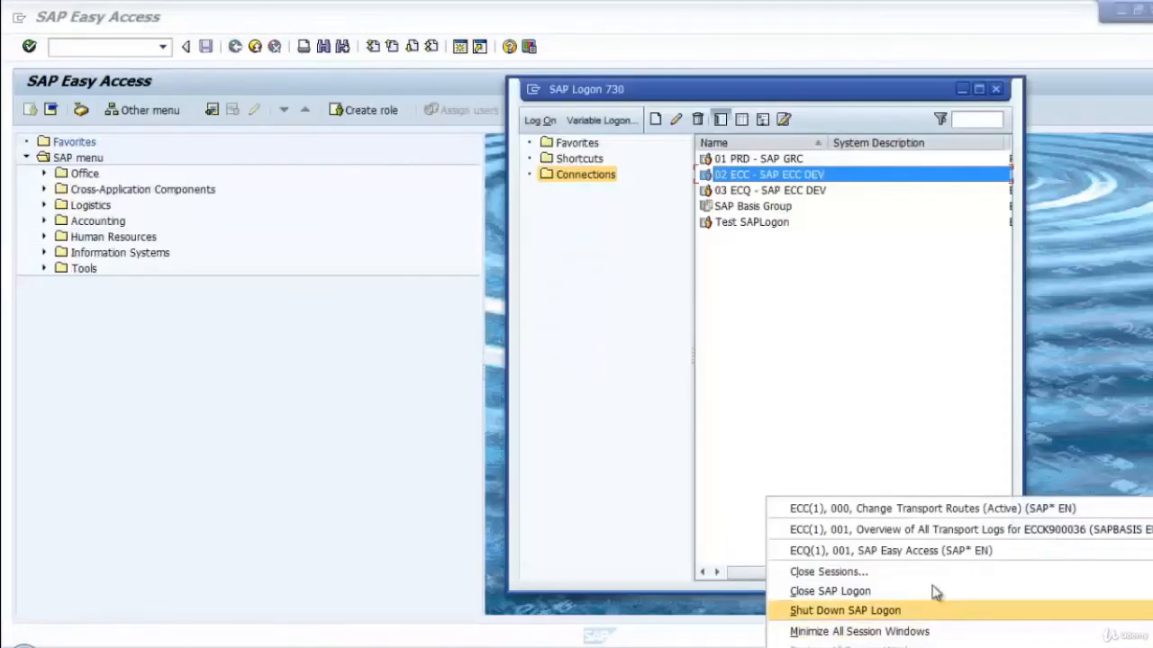
left_click(913, 530)
left_click(234, 47)
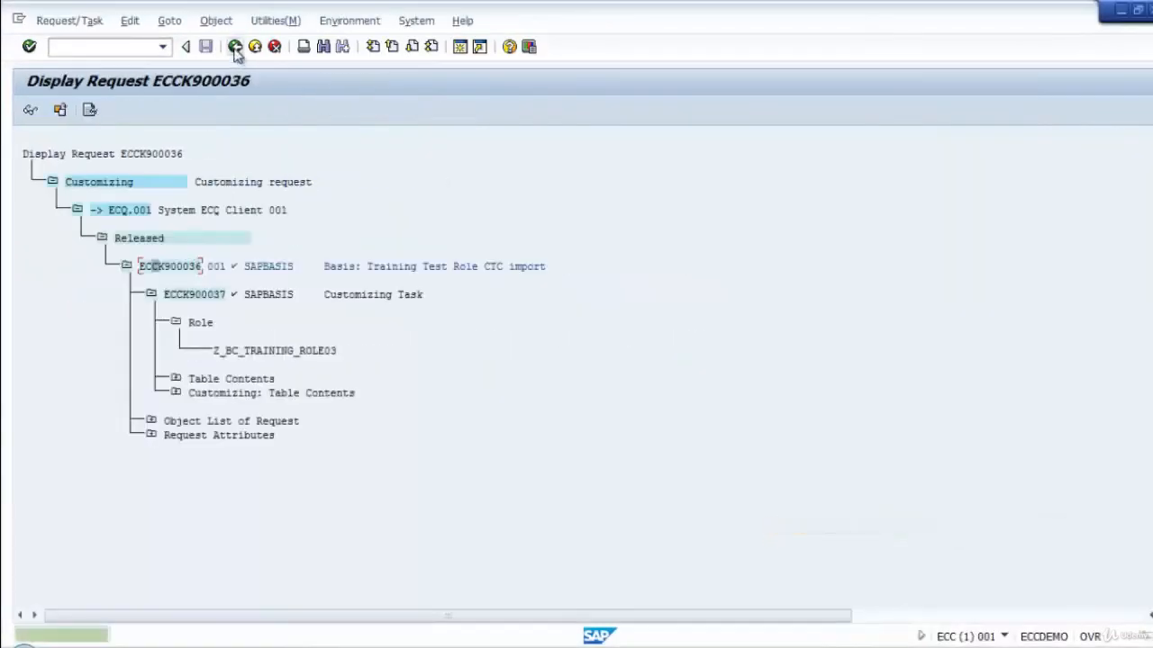
left_click(234, 47)
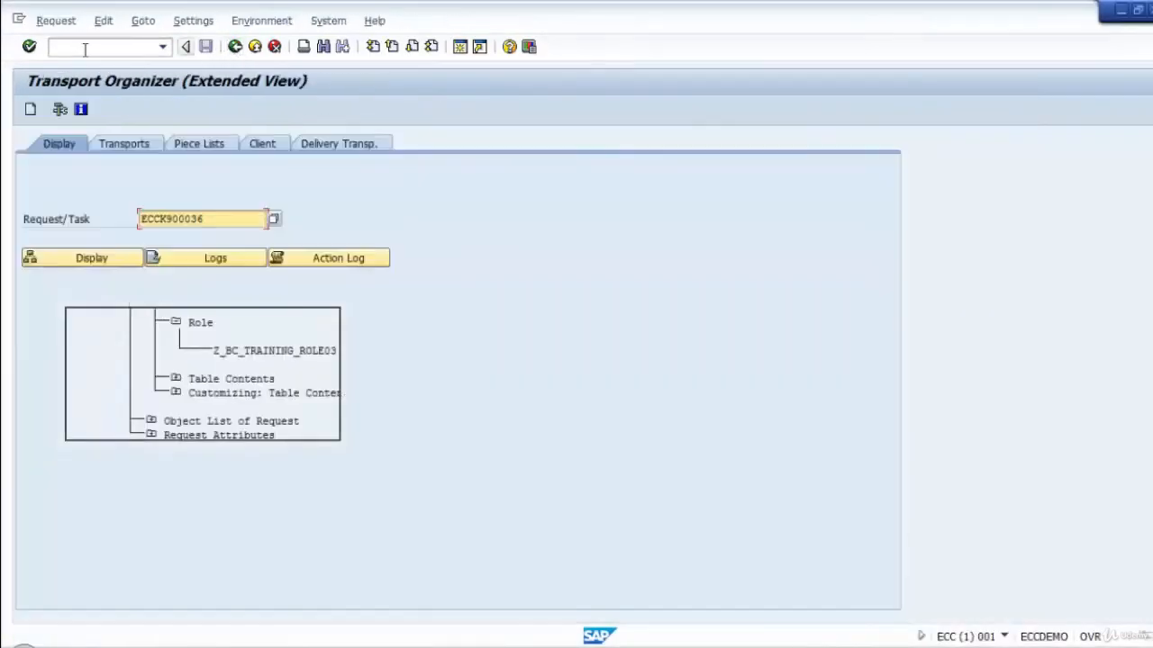
left_click(31, 109)
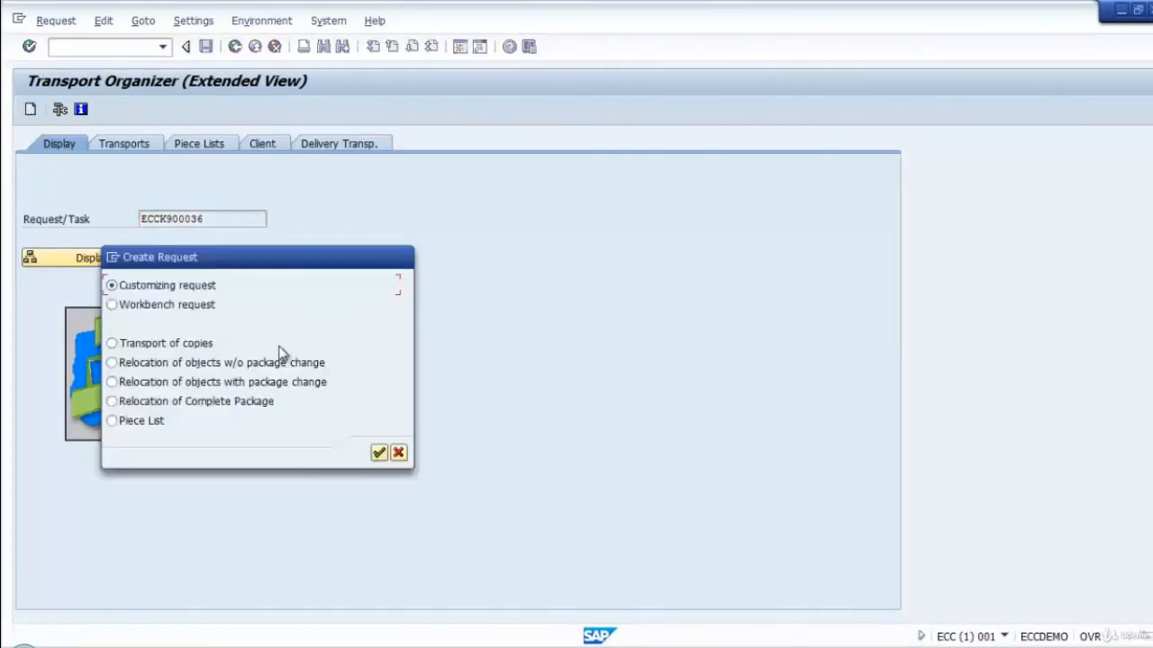
left_click(378, 453)
type("Basis")
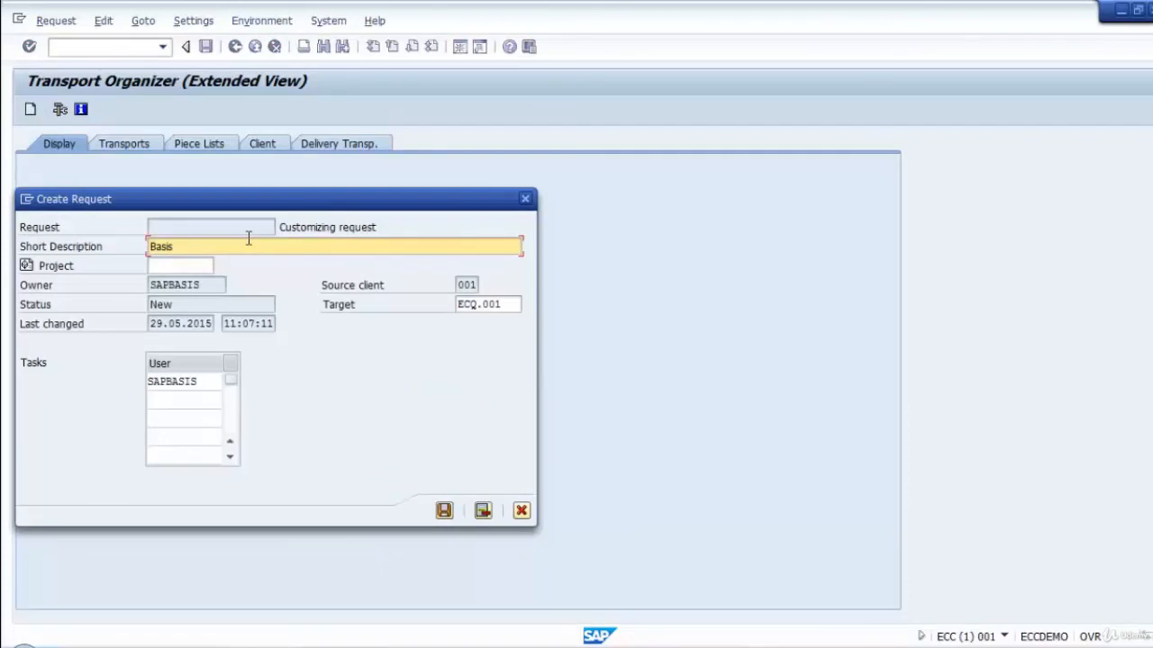
left_click(521, 305)
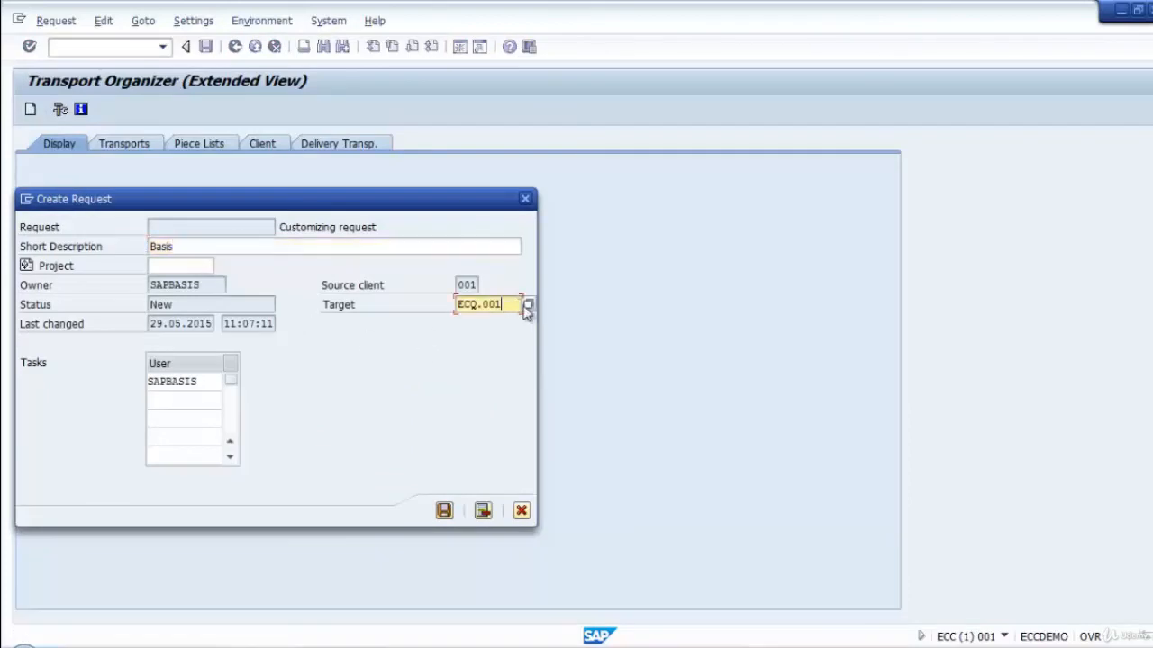
left_click(527, 307)
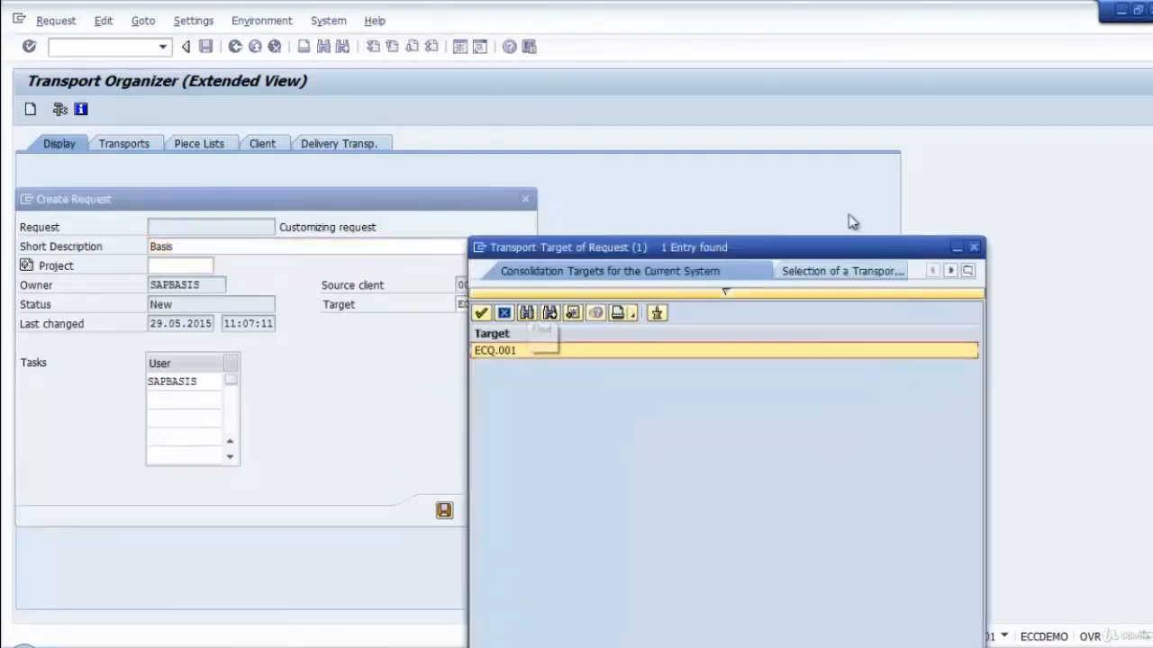
left_click(974, 247)
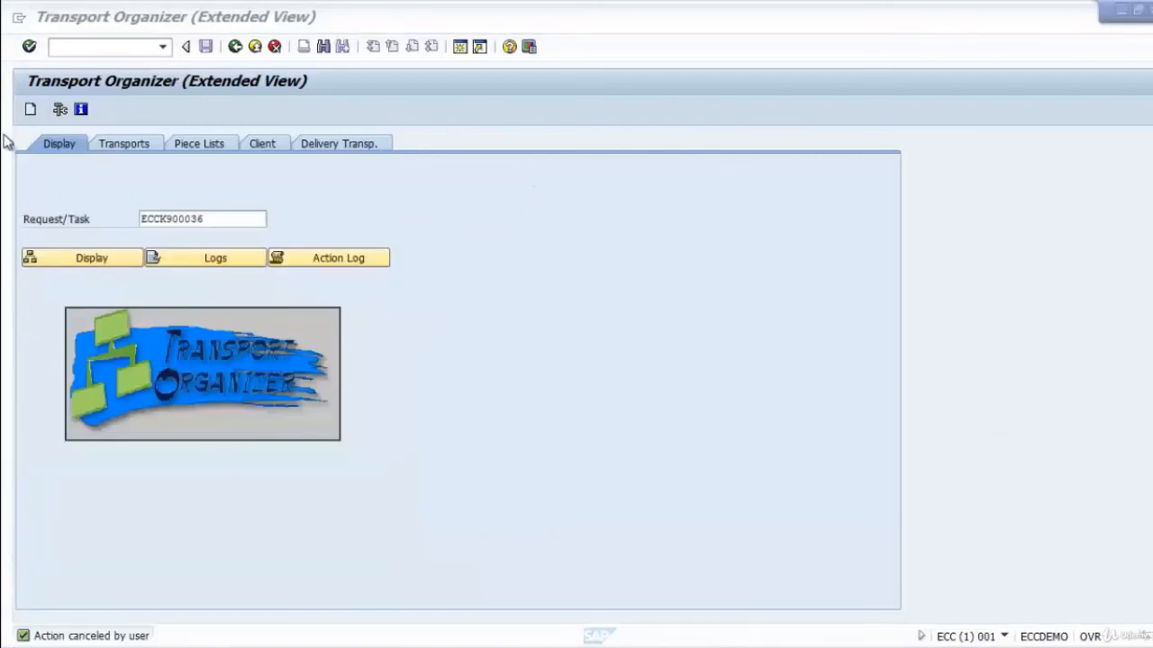
Start a new customizing request and select /QA_CL/ as its transport target.
left_click(29, 109)
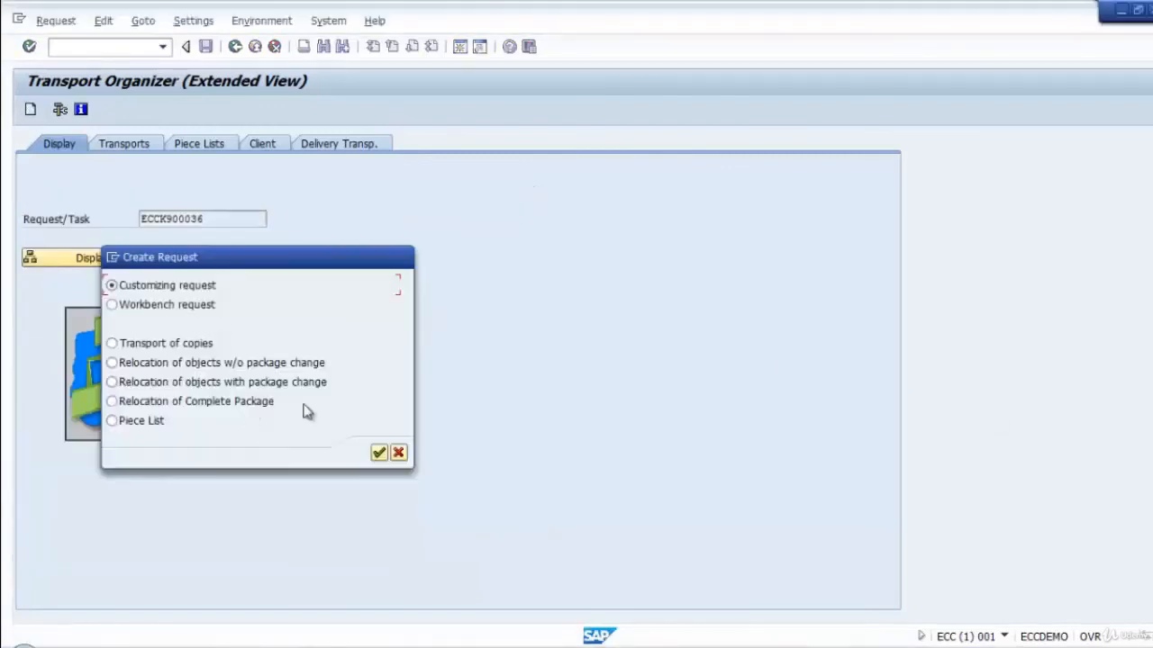
left_click(377, 453)
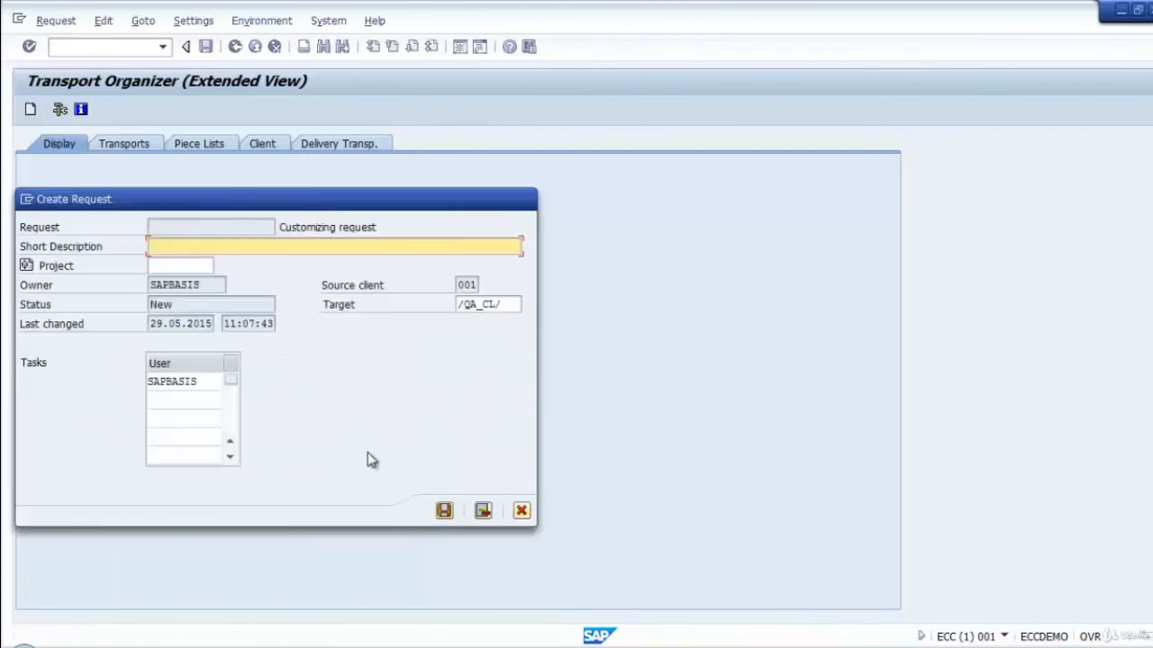
left_click_drag(275, 209, 439, 232)
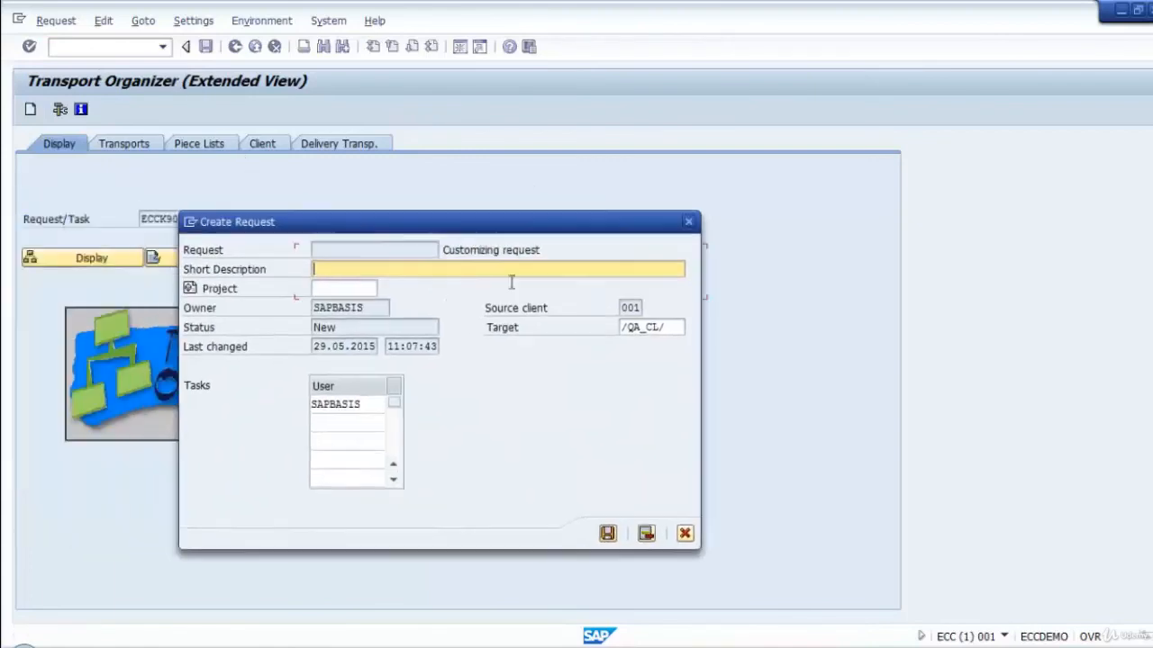
left_click(680, 327)
left_click(693, 330)
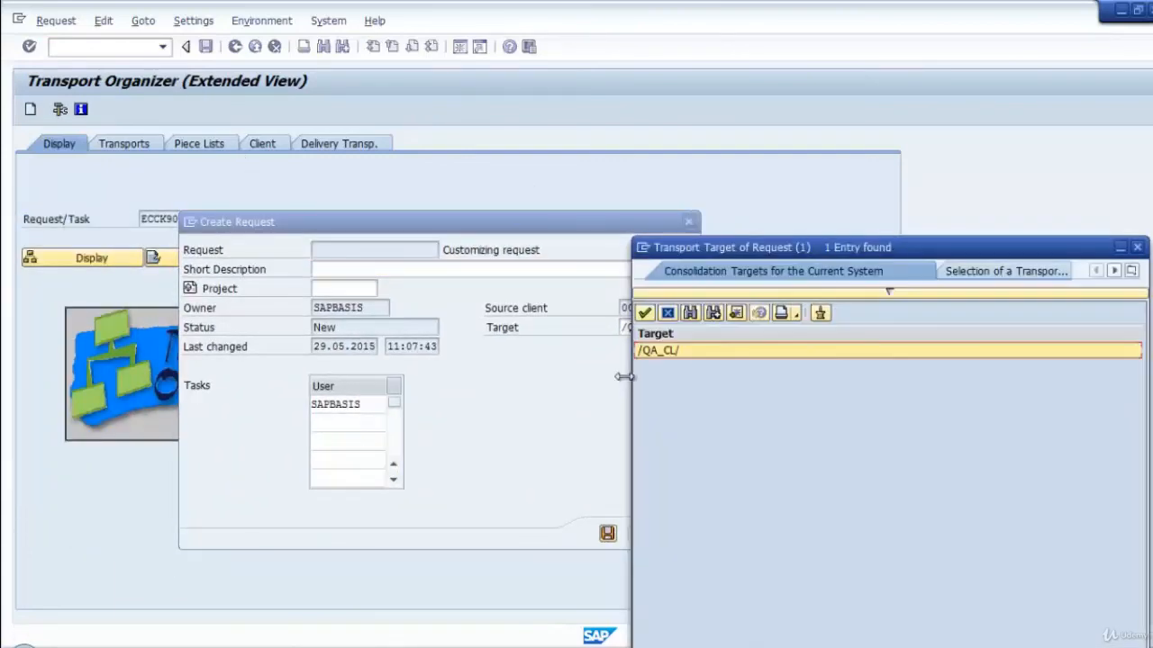
double_click(656, 351)
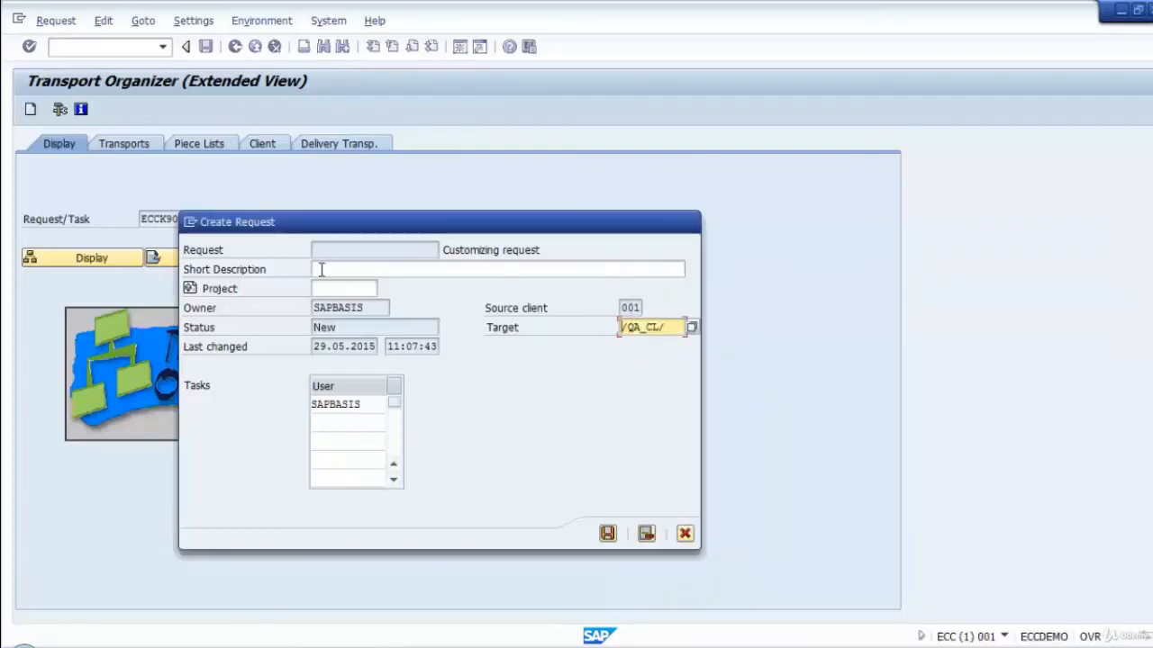
Enter the short description "Basis : TR STSM with CTC Multi Client" and save the request.
left_click(345, 286)
left_click(348, 272)
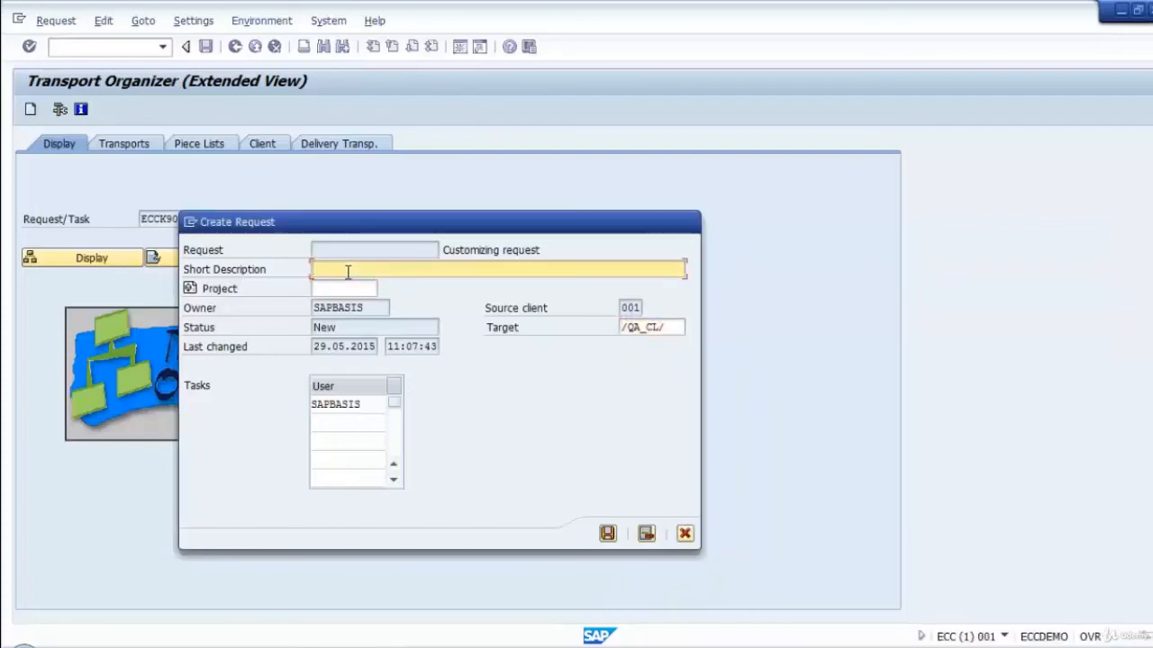
type("Basis : TR STSM with CTC Mu")
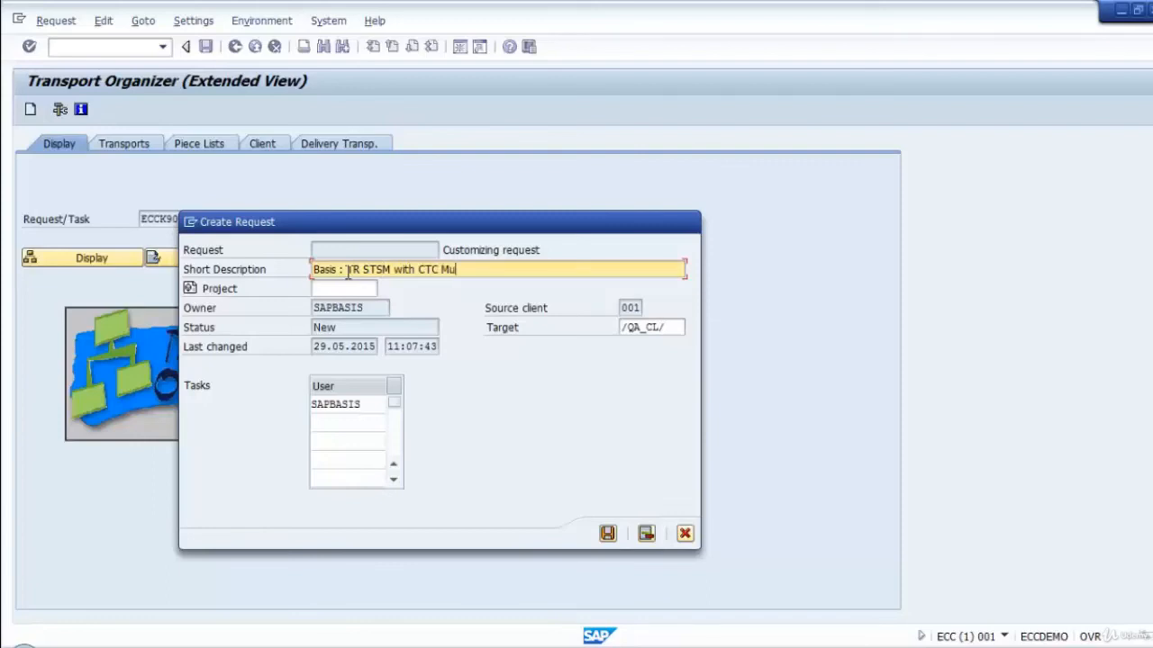
key("BackSpace")
key("BackSpace")
key("BackSpace")
type("lien")
left_click(614, 534)
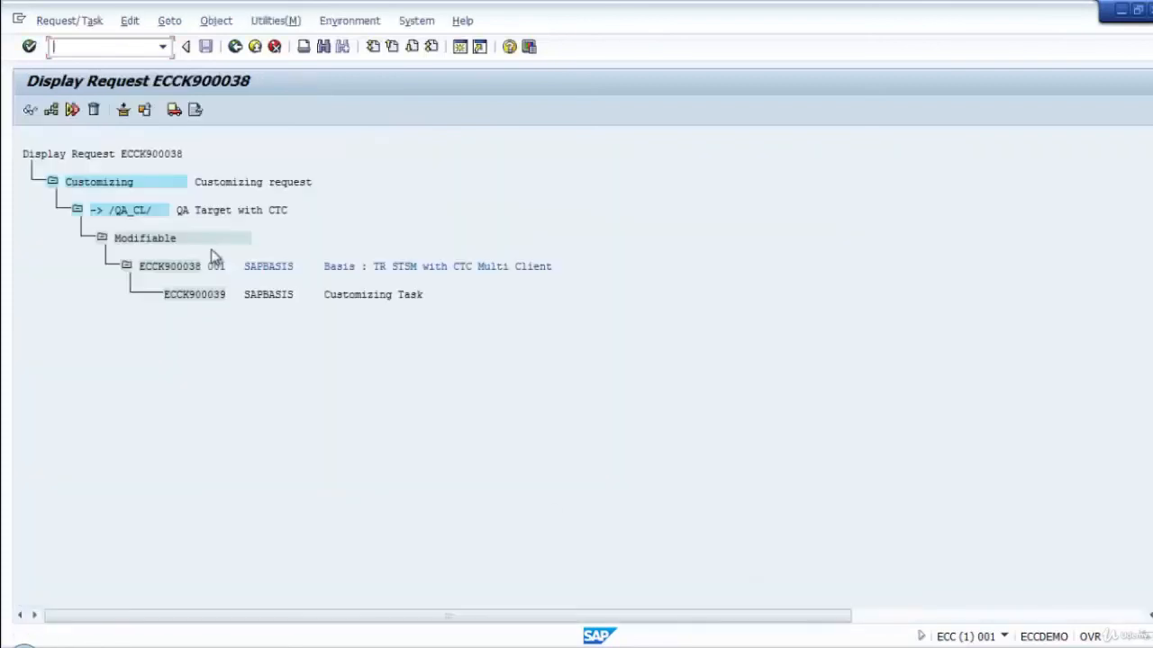
Release the customizing task and its parent request for export.
left_click(220, 294)
left_click(173, 110)
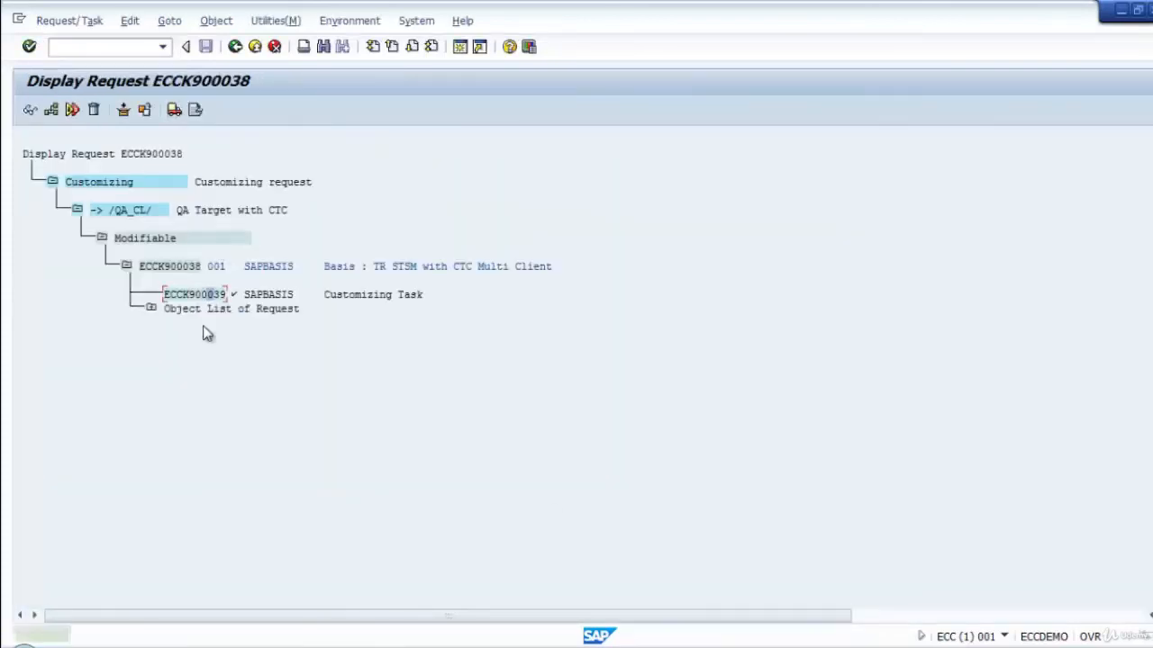
left_click(174, 110)
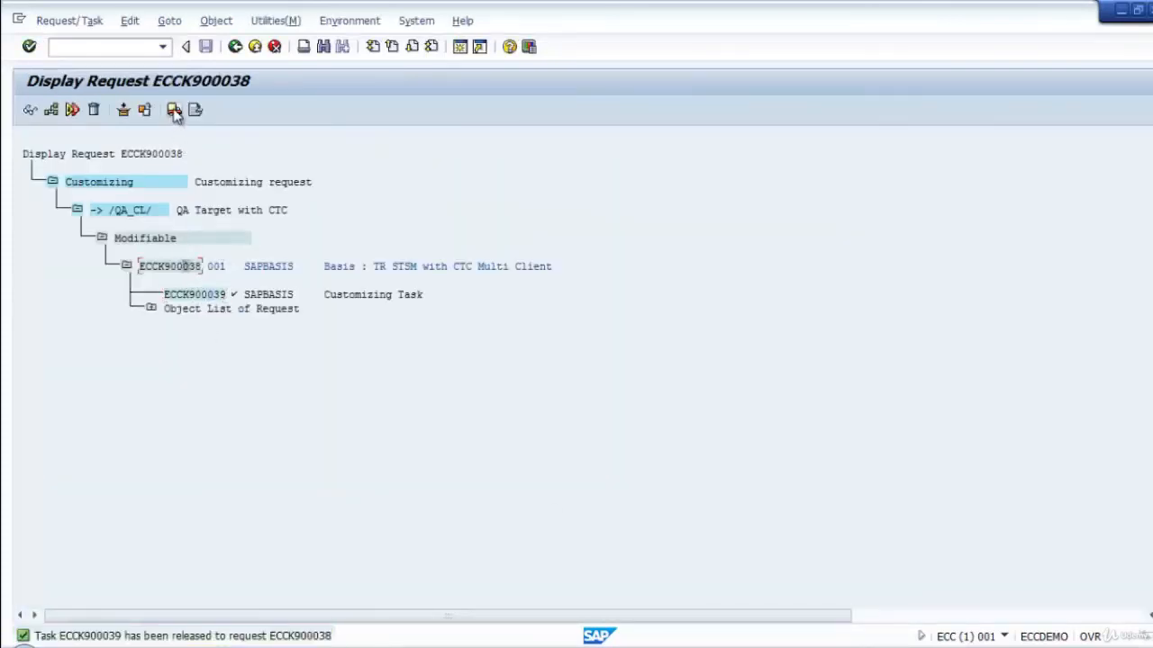
left_click(150, 268)
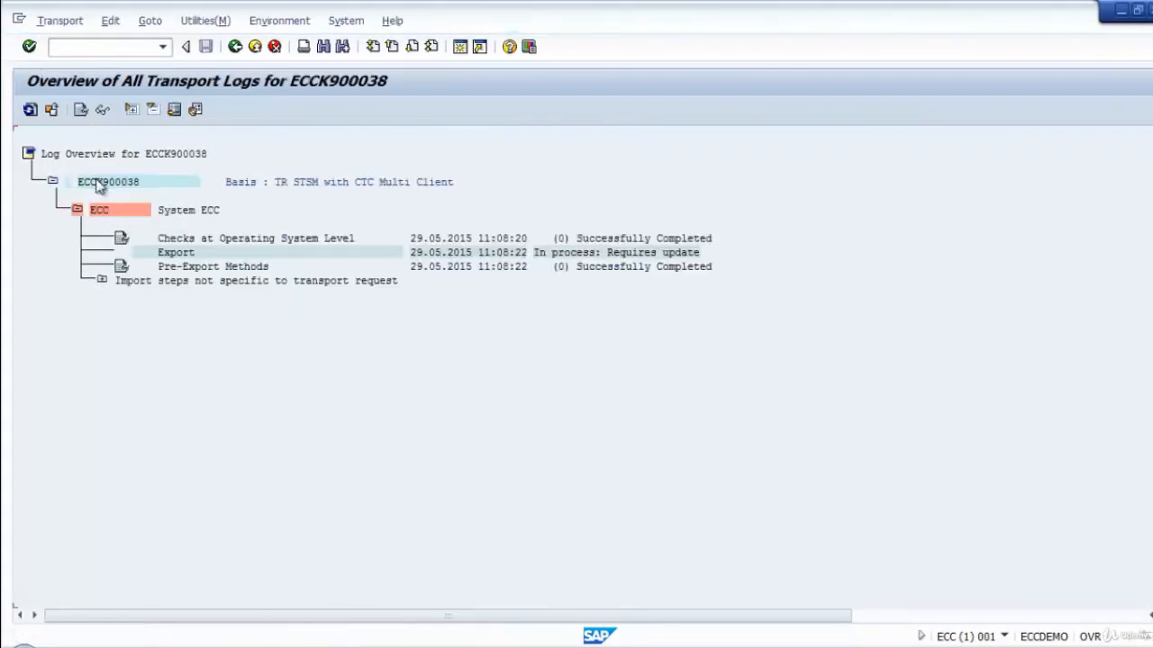
Copy the released request's number from the log overview, then refresh the logs and expand the system ECQ entries.
left_click(94, 182)
key("ctrl+y")
left_click_drag(76, 176, 140, 187)
key("ctrl+c")
left_click(30, 109)
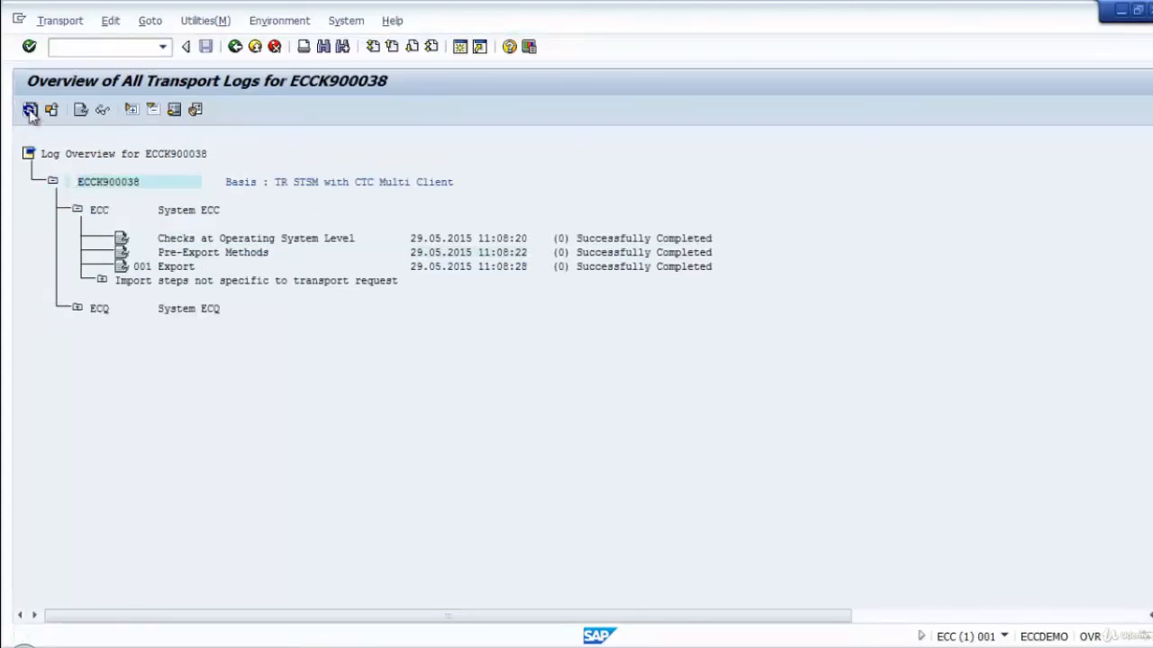
left_click(77, 309)
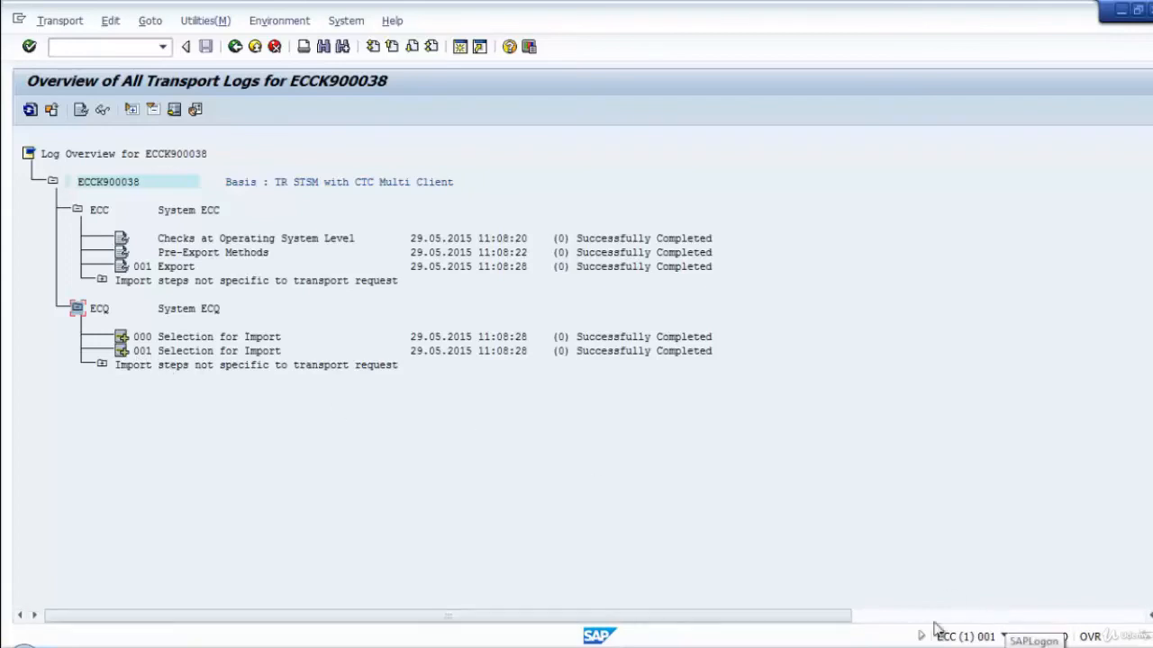
Switch to the open ECQ client 001 session.
mouse_move(587, 630)
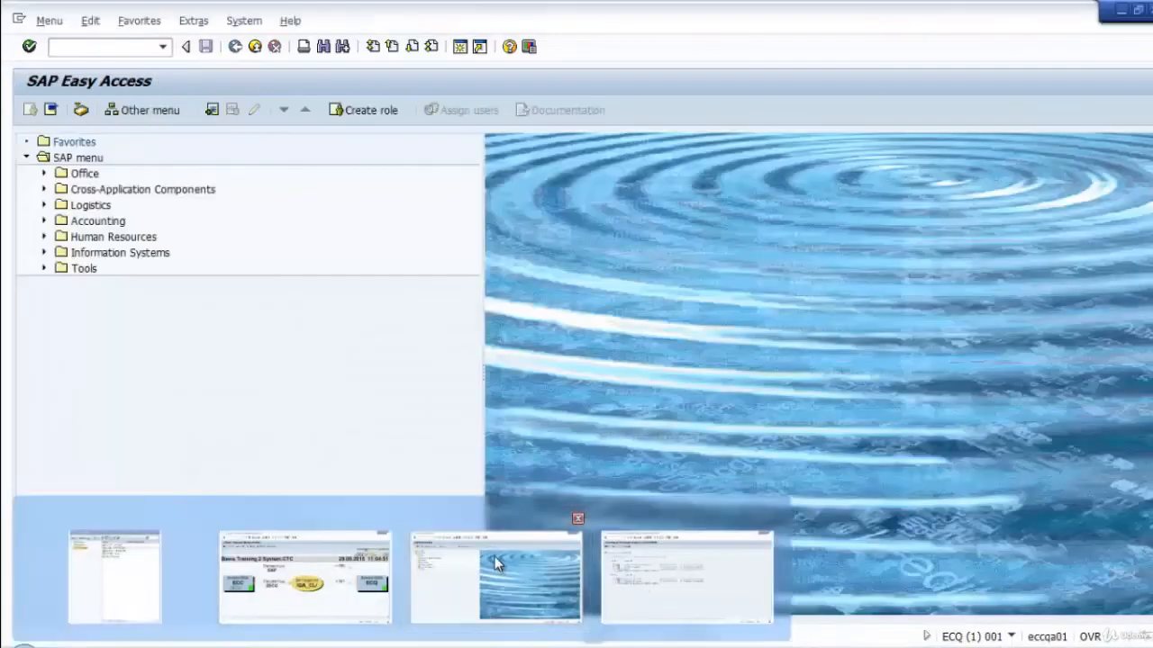
left_click(497, 564)
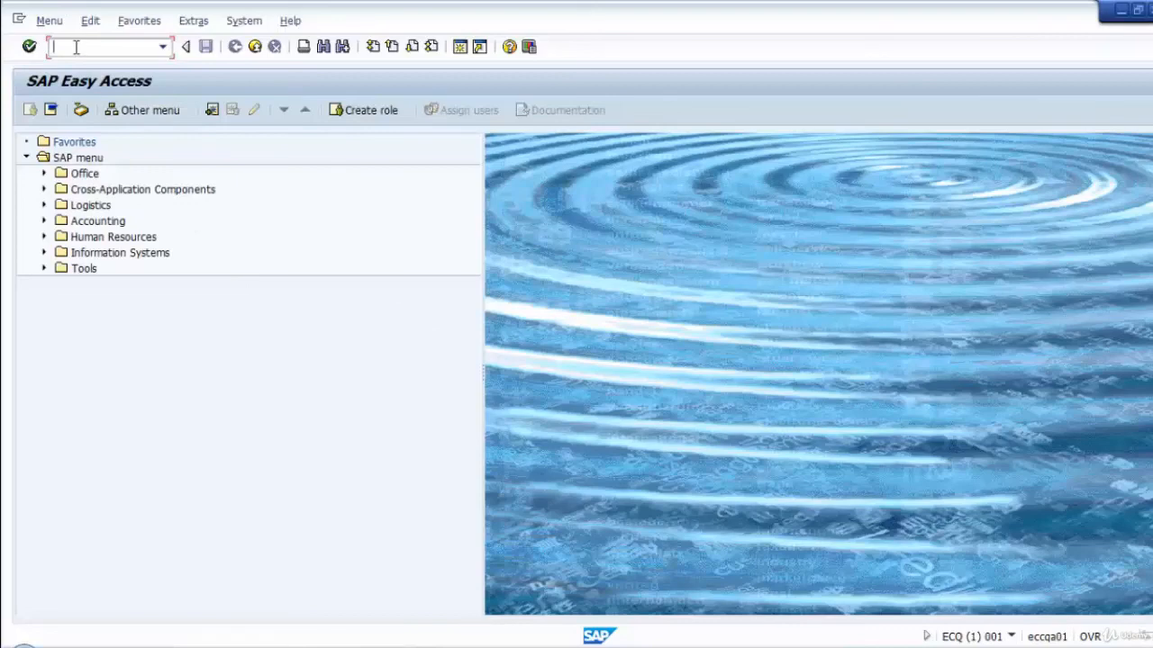
type("ms")
key("Return")
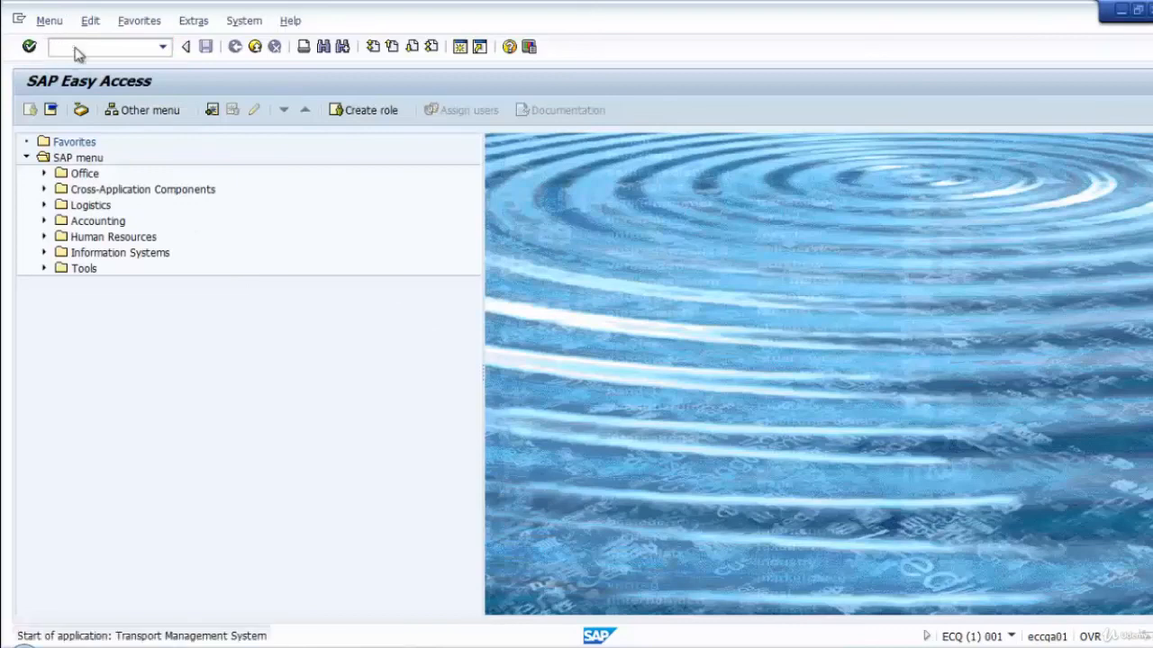
left_click(29, 109)
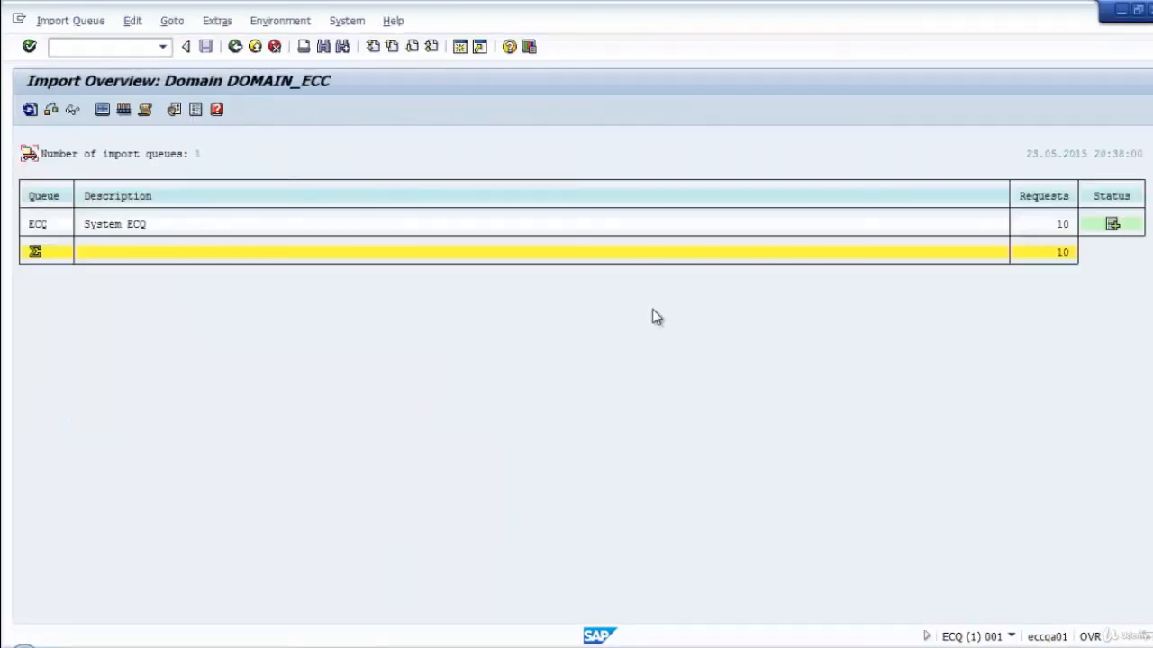
left_click(235, 47)
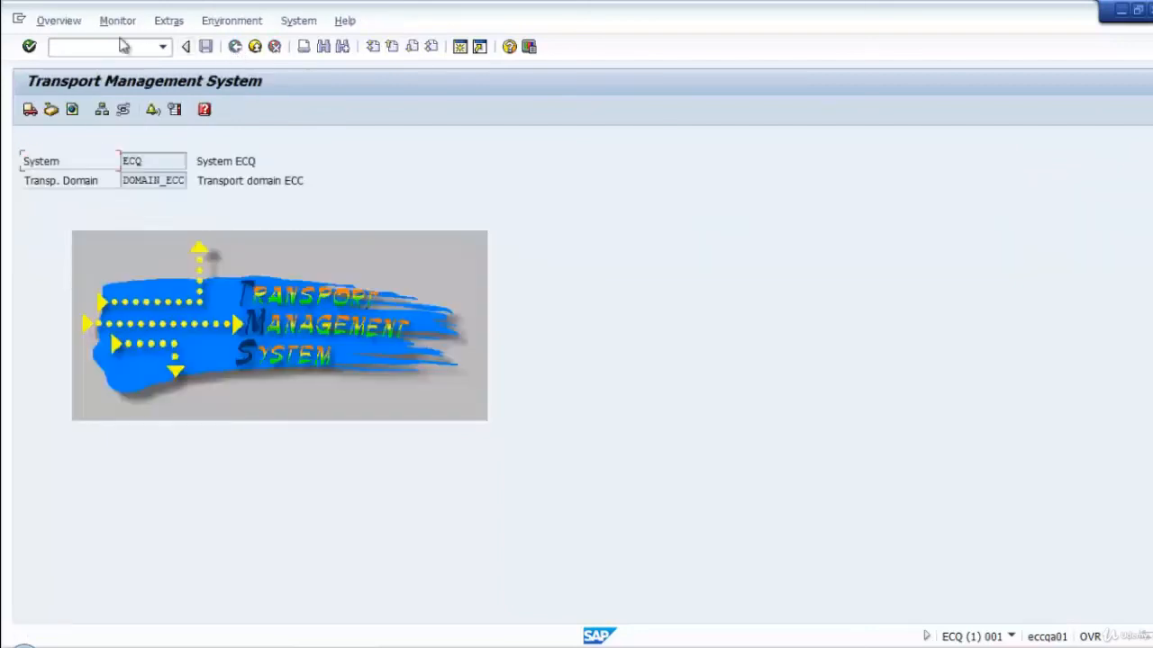
left_click(255, 46)
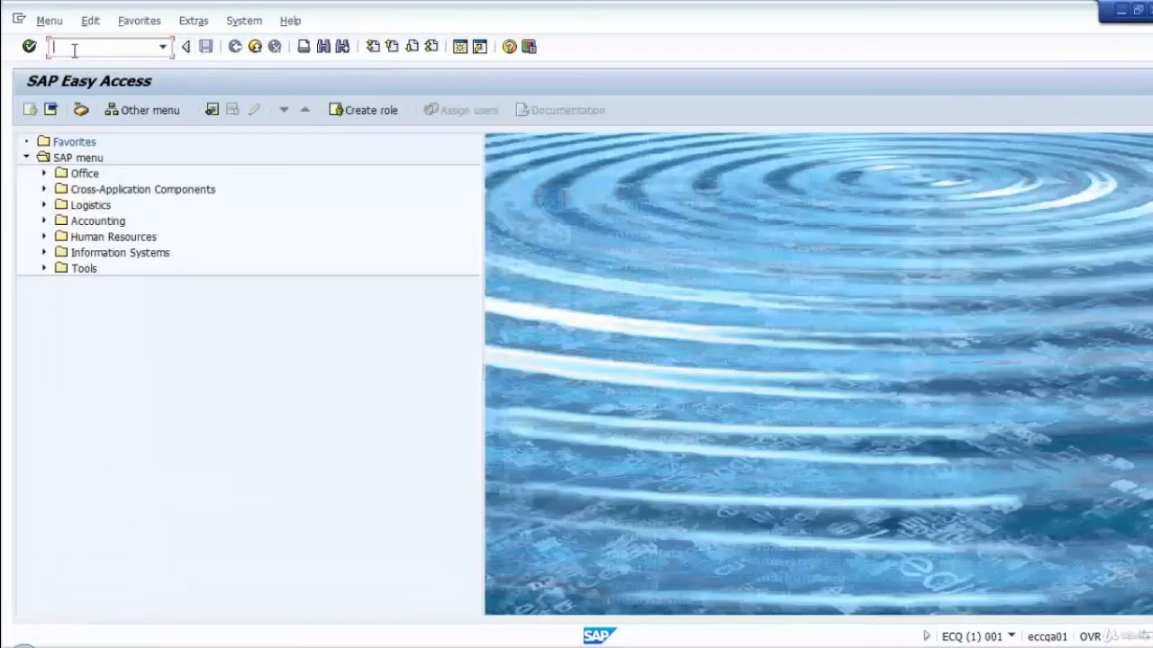
Open the ECQ import queue with transaction stms_import and refresh its list of requests.
type("stms_import")
key("Return")
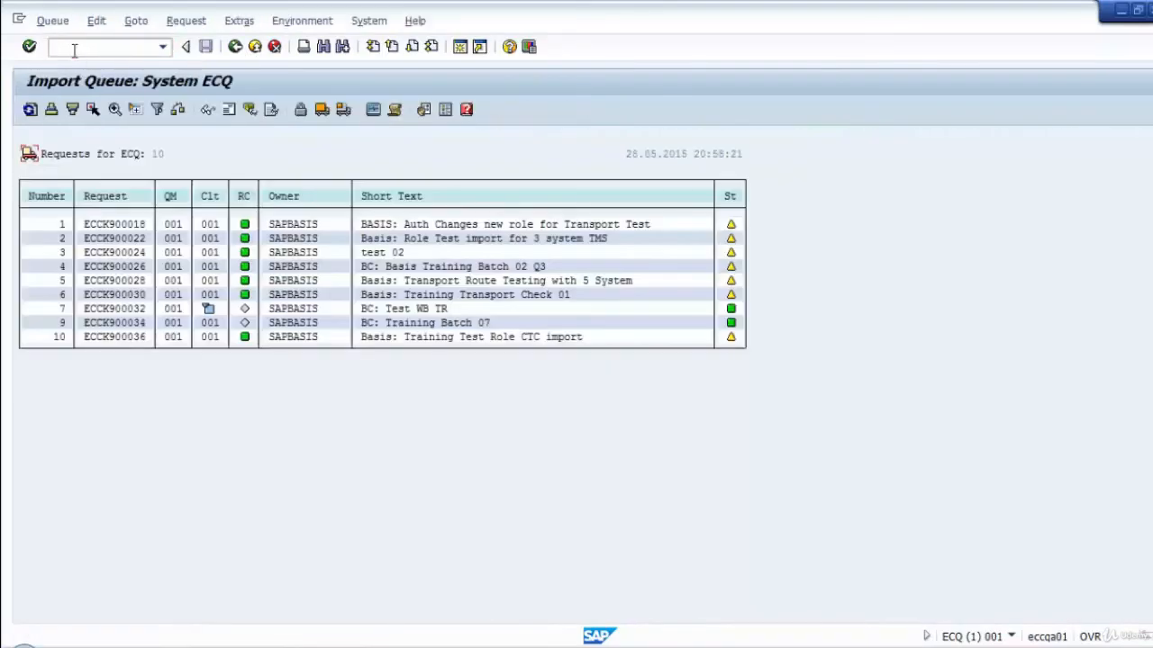
left_click(30, 109)
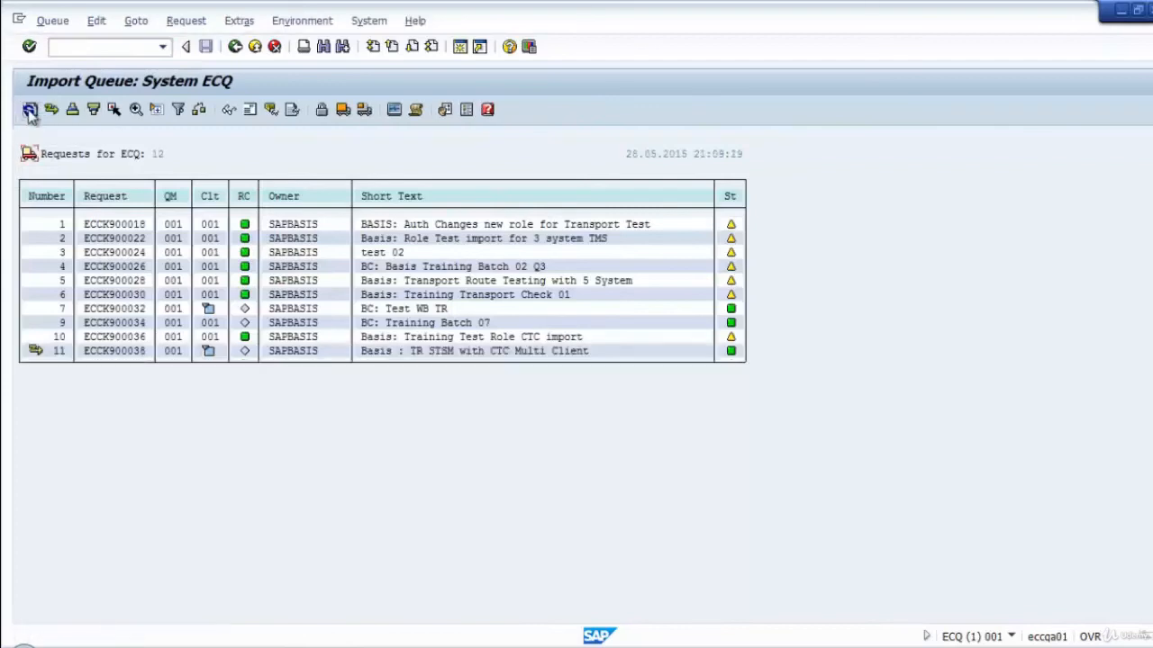
Adjust the ECQ import queue to bring in the files of the newly released request.
left_click(30, 110)
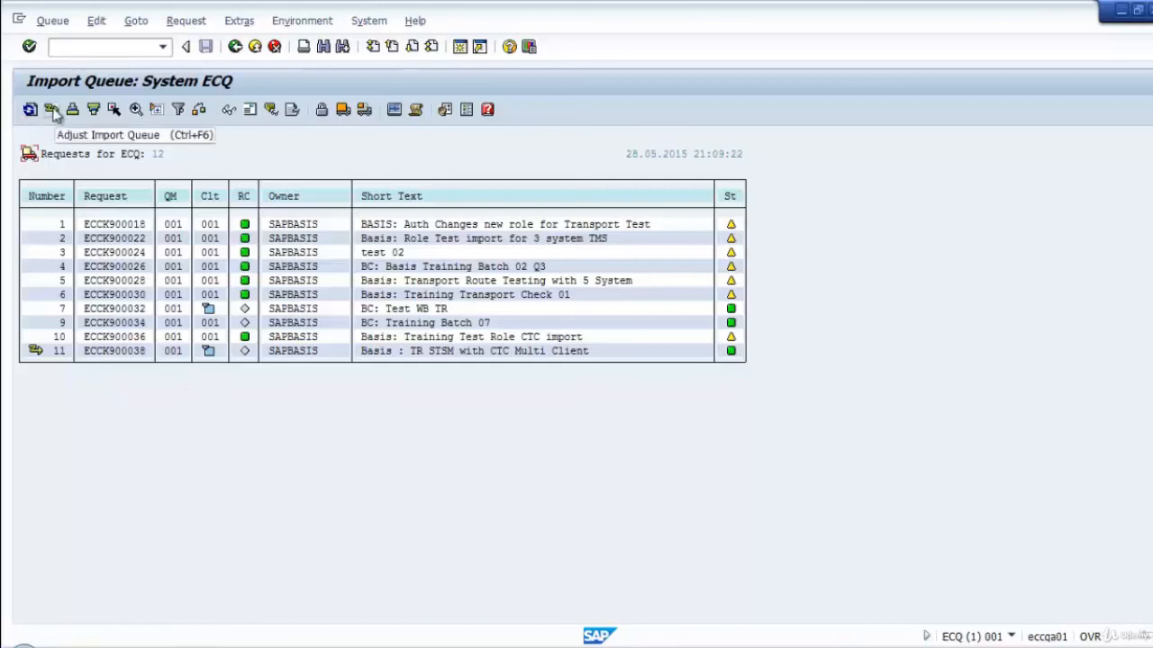
left_click(51, 110)
left_click(258, 358)
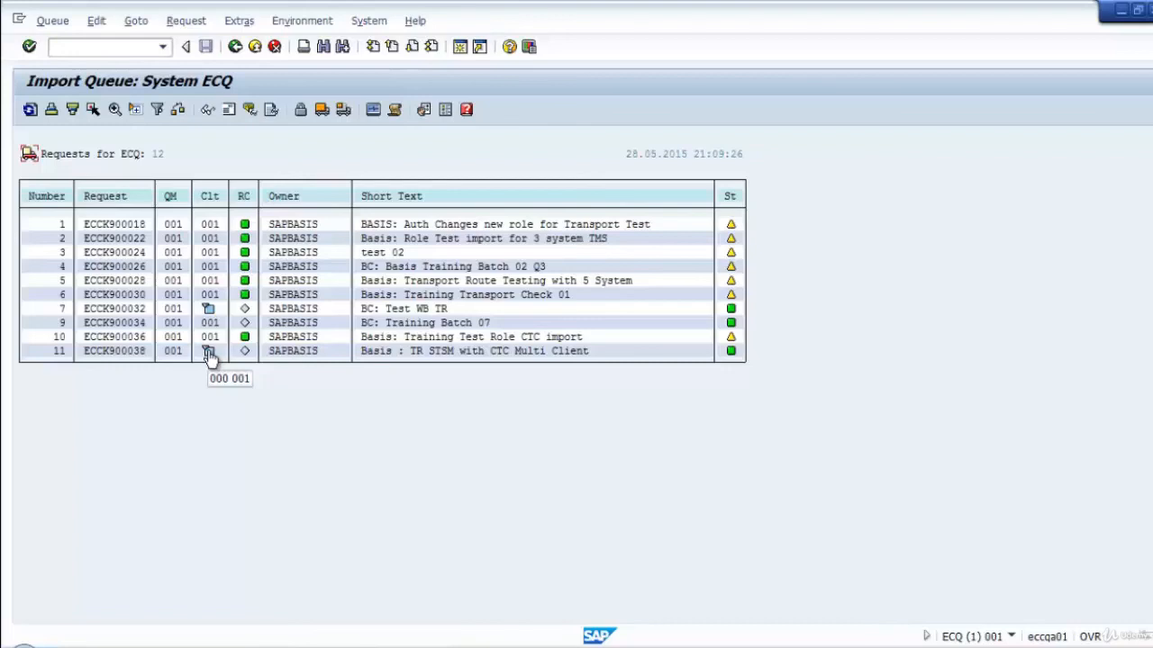
Import the request "Basis : TR STSM with CTC Multi Client" into ECQ immediately, reviewing its selected target clients before starting.
left_click(120, 353)
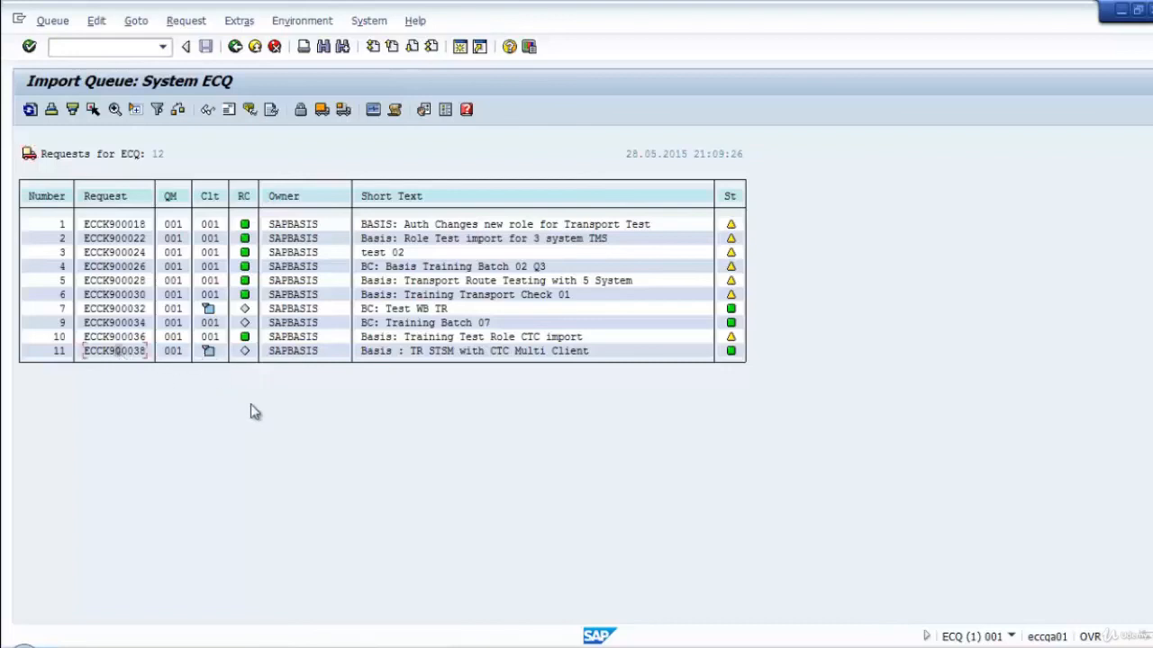
left_click(348, 109)
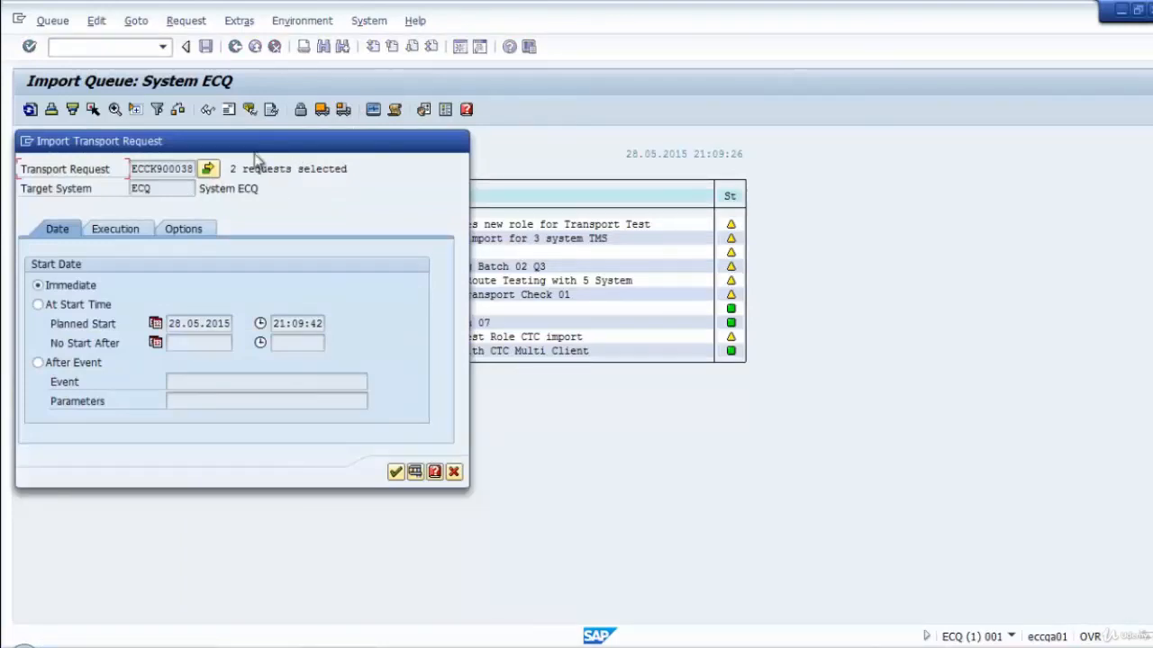
left_click_drag(257, 149, 602, 212)
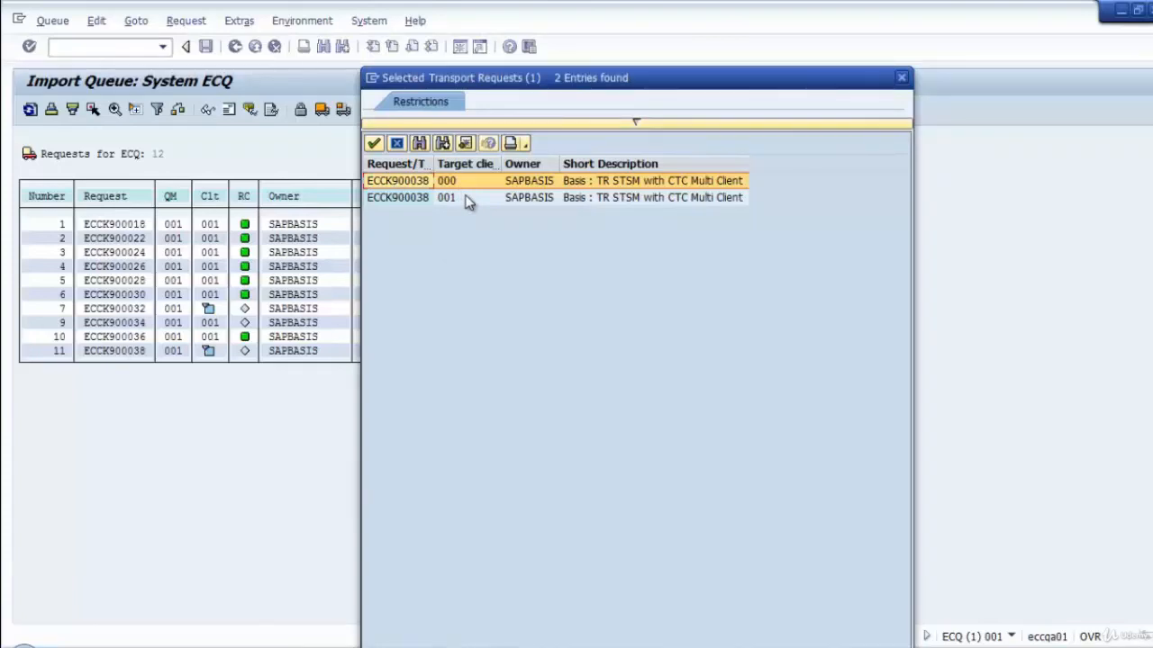
left_click(901, 79)
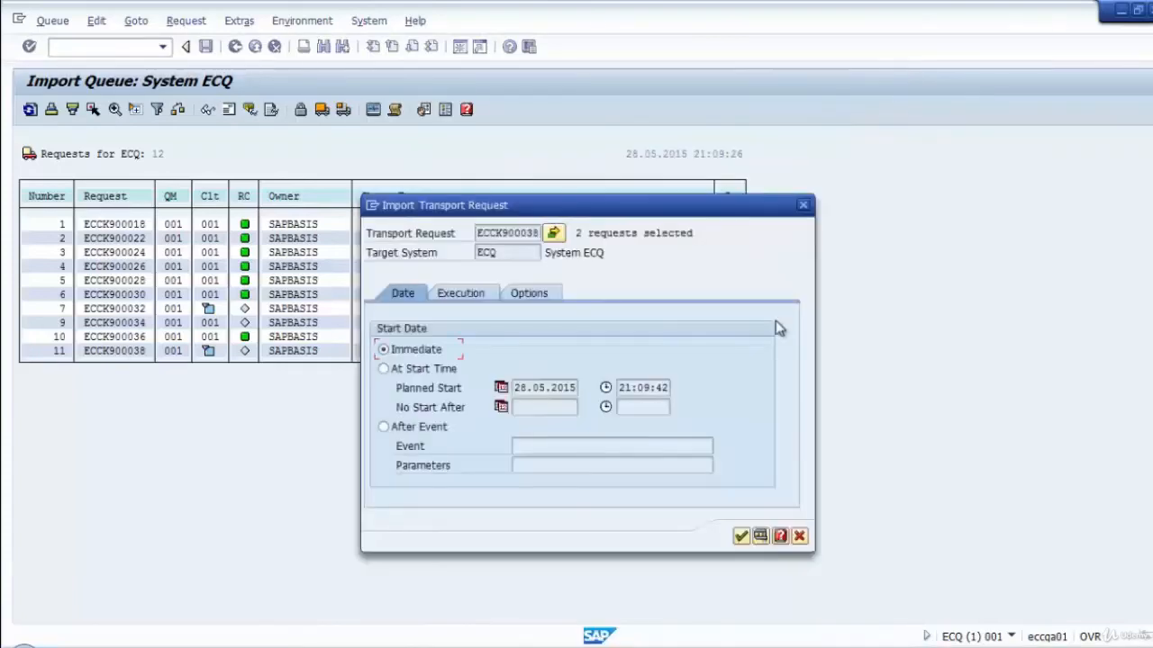
left_click(741, 535)
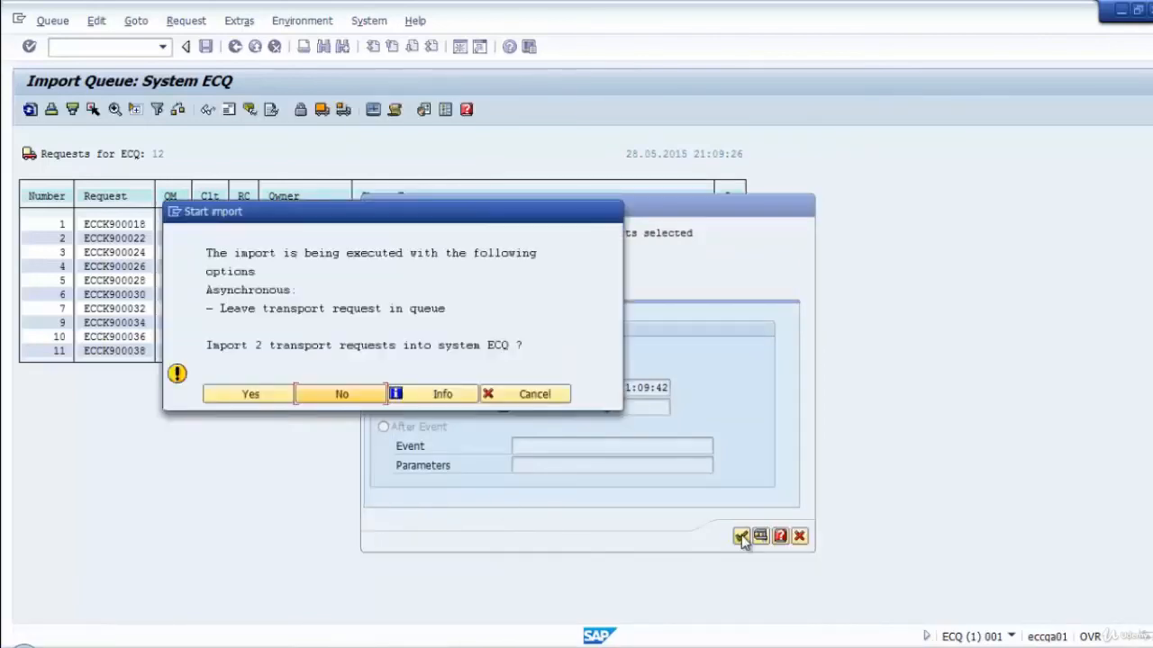
left_click(246, 398)
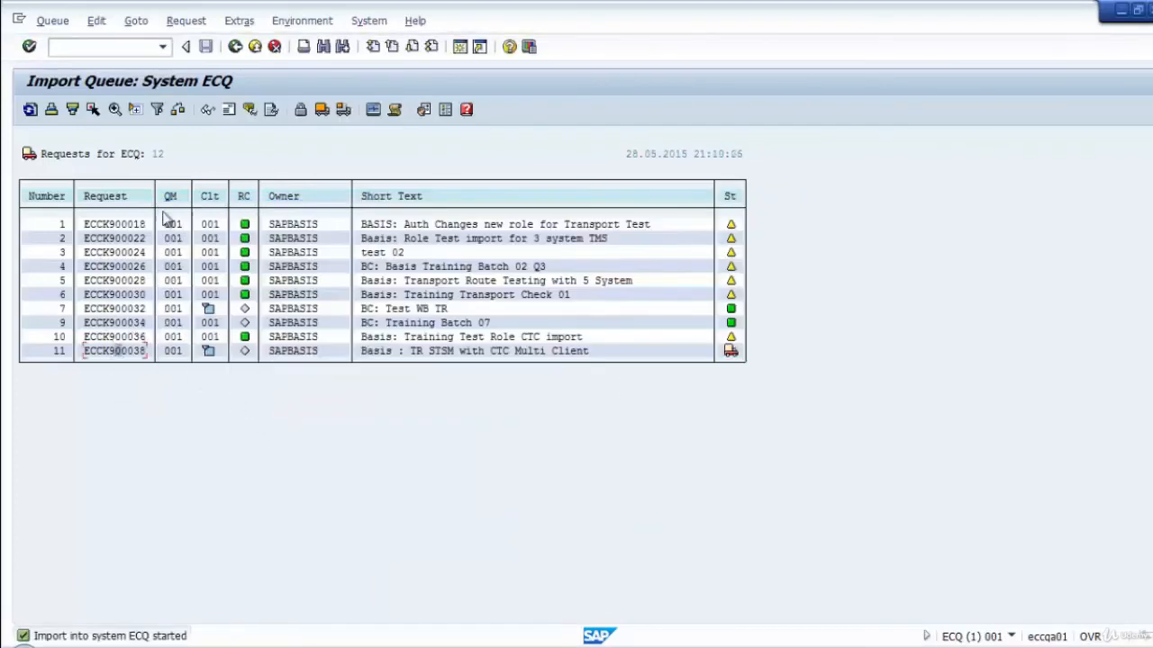
Refresh the import queue, check the imported request's transport logs for ECQ, and leave the log overview.
left_click(29, 110)
left_click(30, 109)
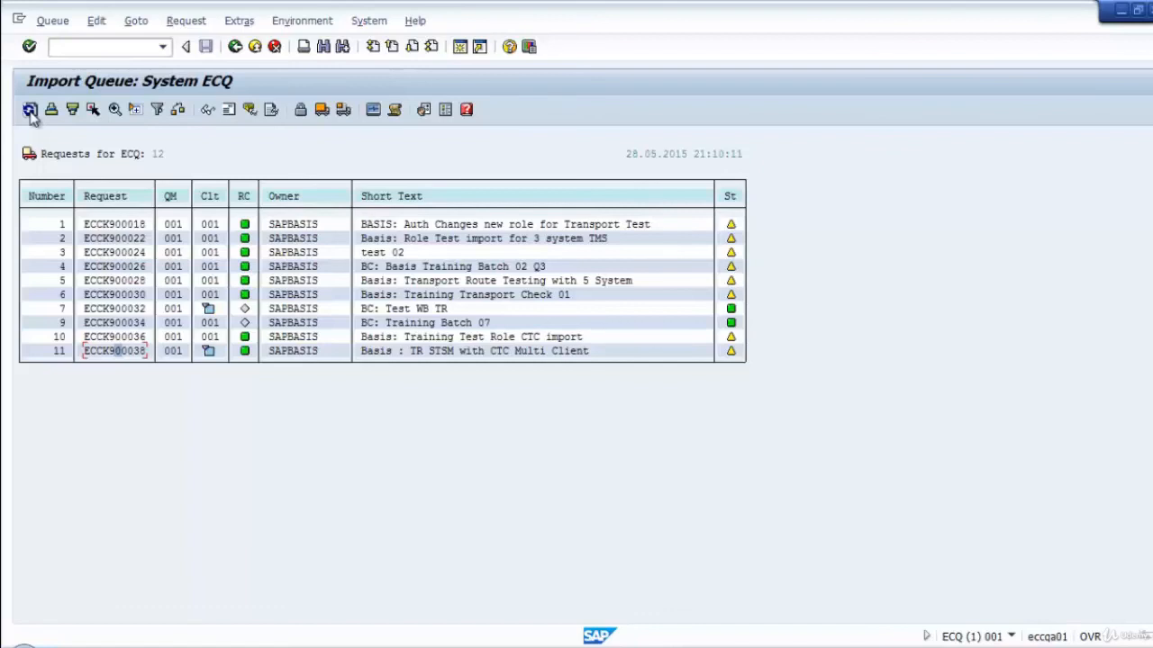
left_click(30, 110)
left_click(272, 109)
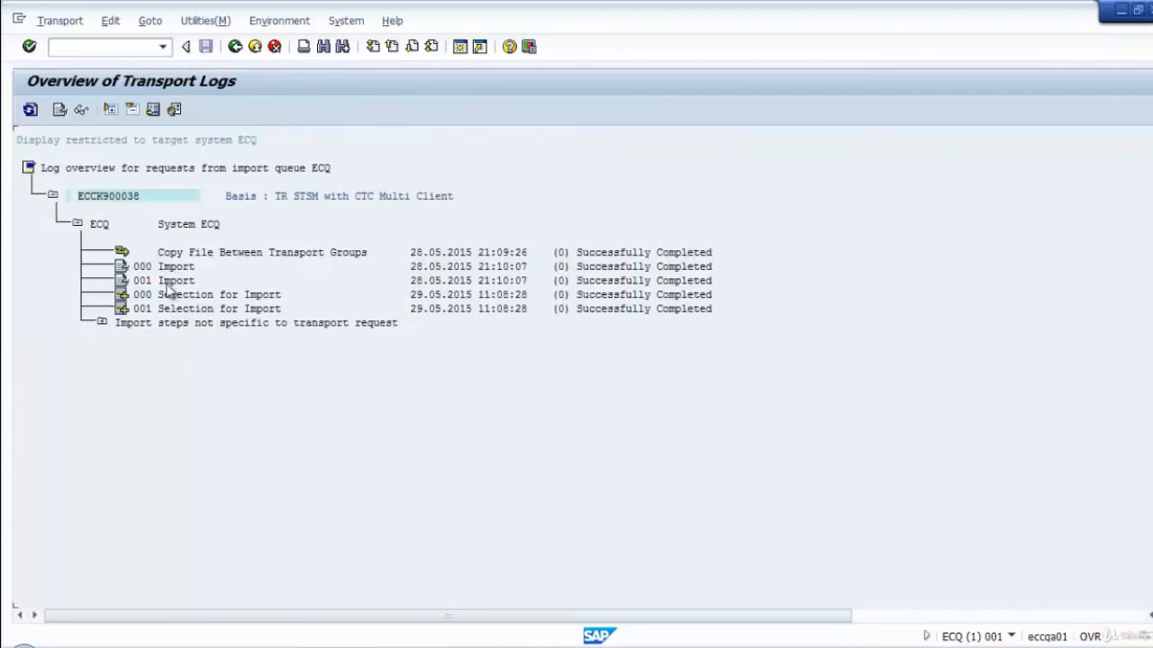
left_click(235, 46)
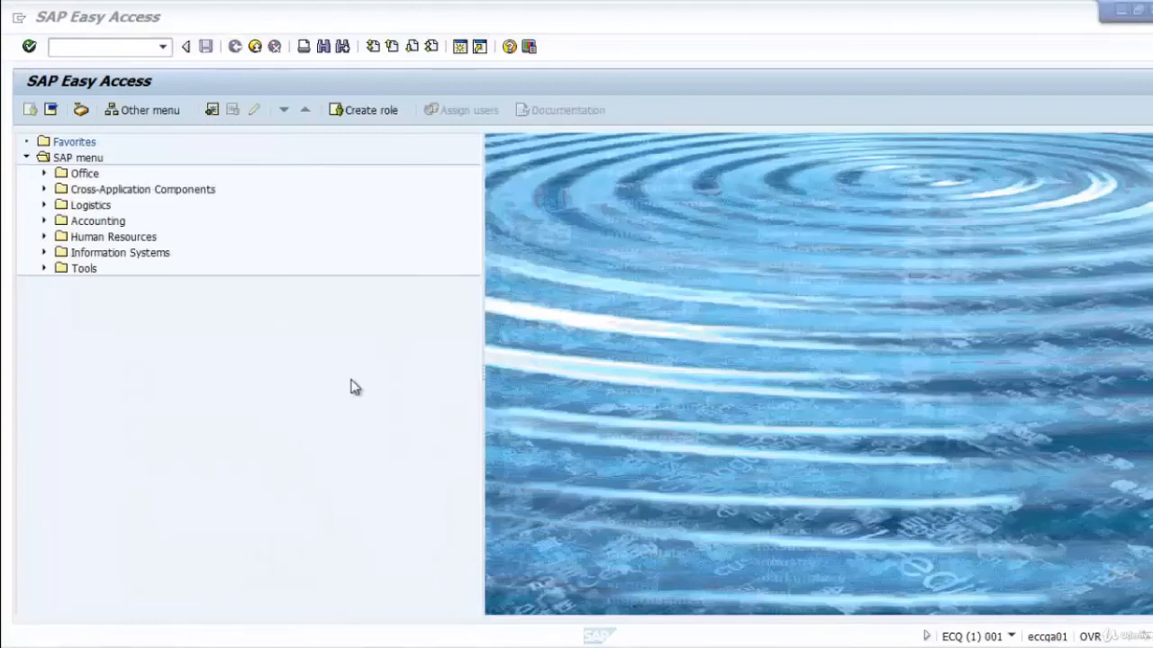
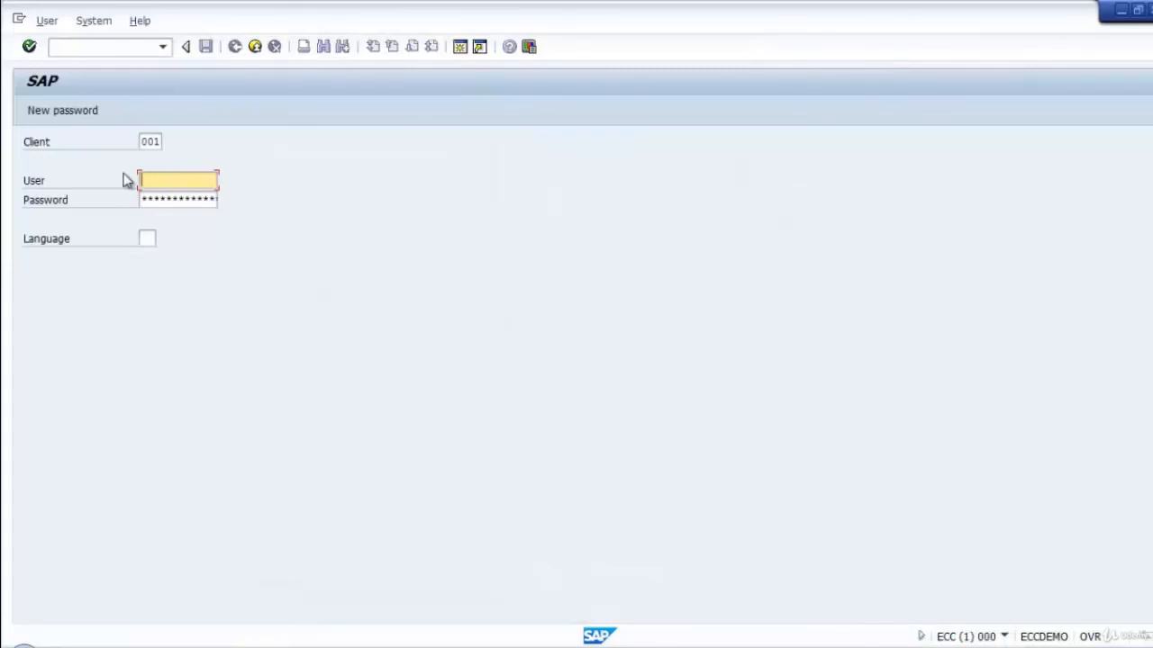
Set the client to 000 on the ECC logon screen, ready for entering the user name.
key("shift+Tab")
type("000")
key("Tab")
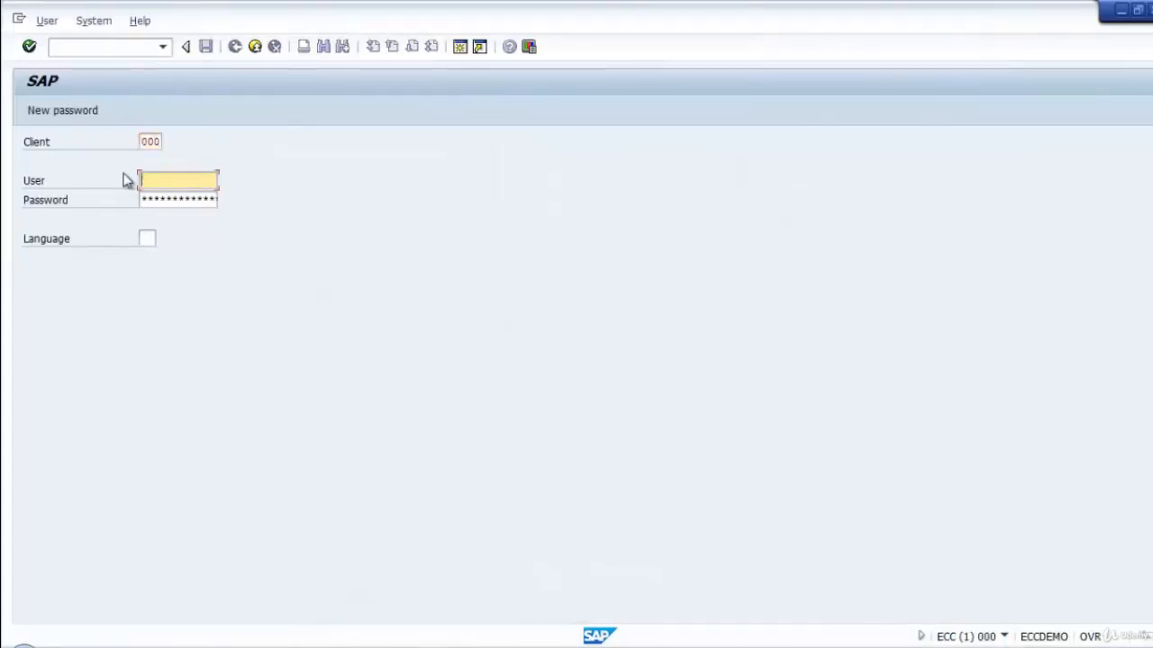
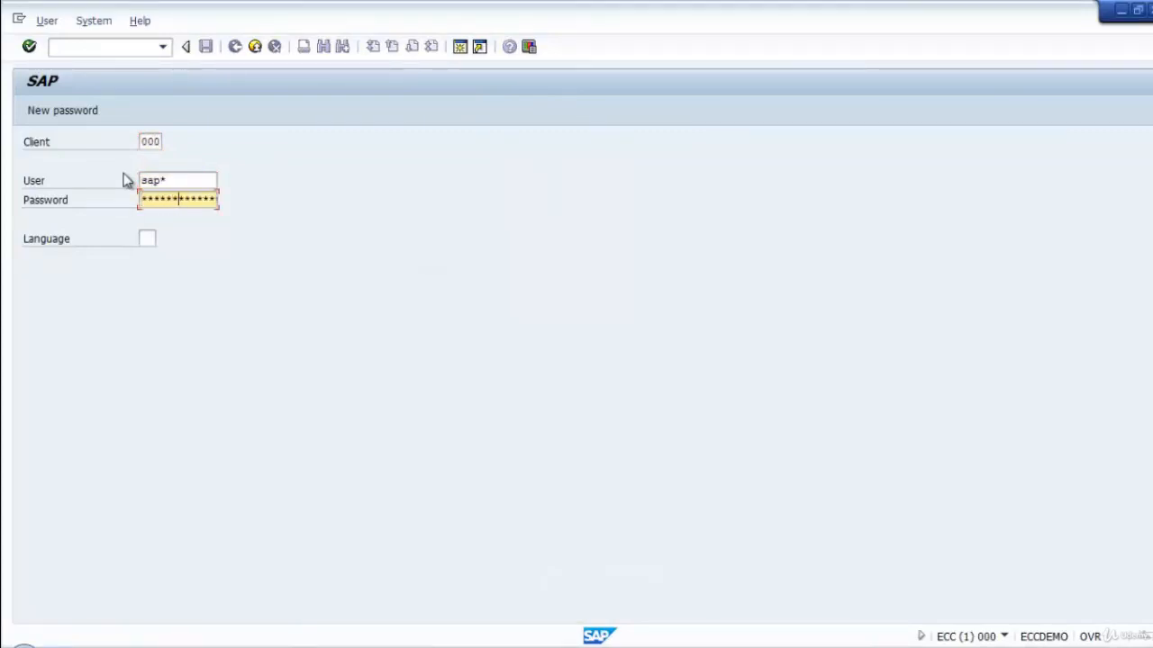
Complete the logon to ECC client 000 and open the Transport Management System.
key("Return")
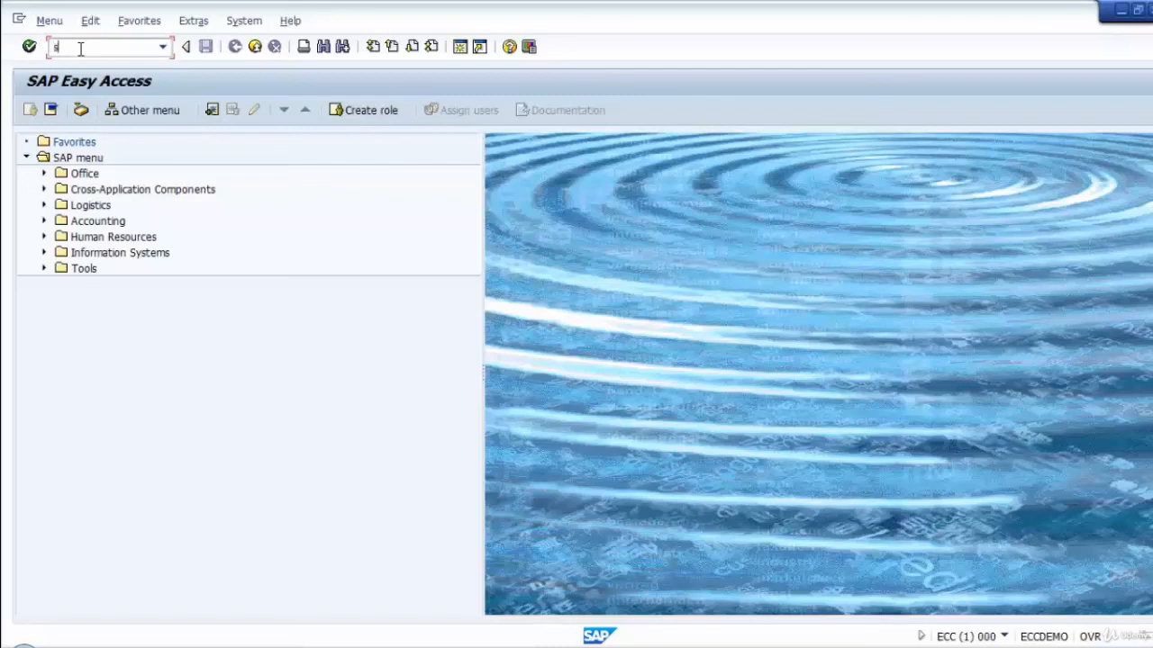
type("ms")
key("Return")
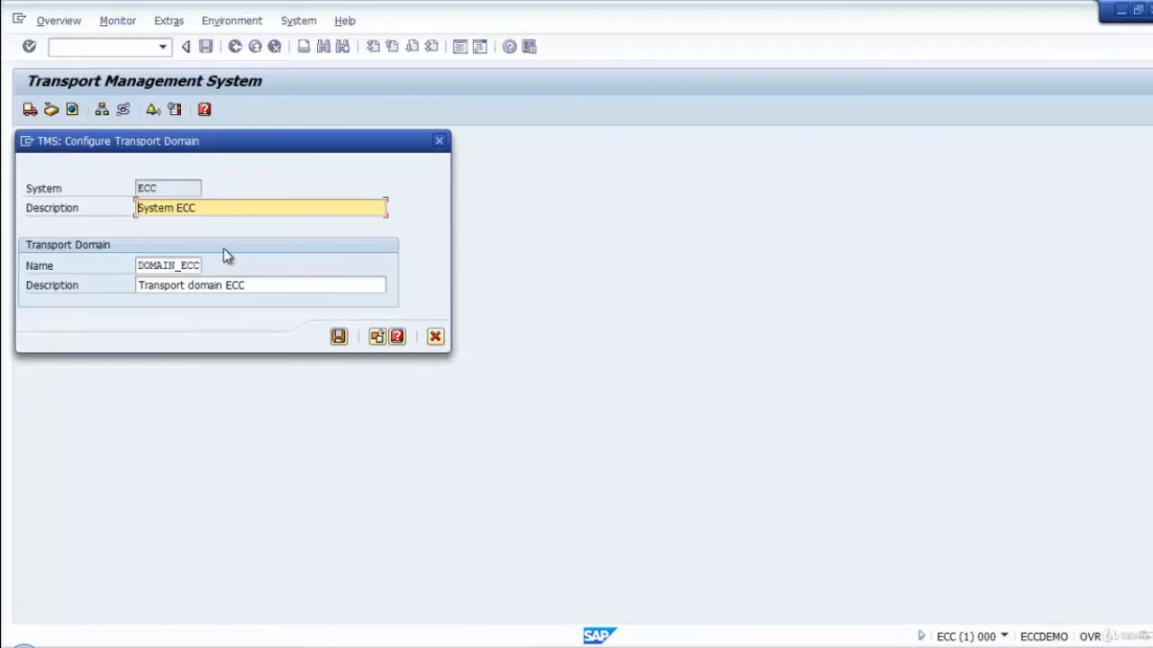
Save the transport domain configuration for system ECC with the name DOMAIN_ECC and the description Transport domain ECC.
left_click_drag(266, 150, 637, 219)
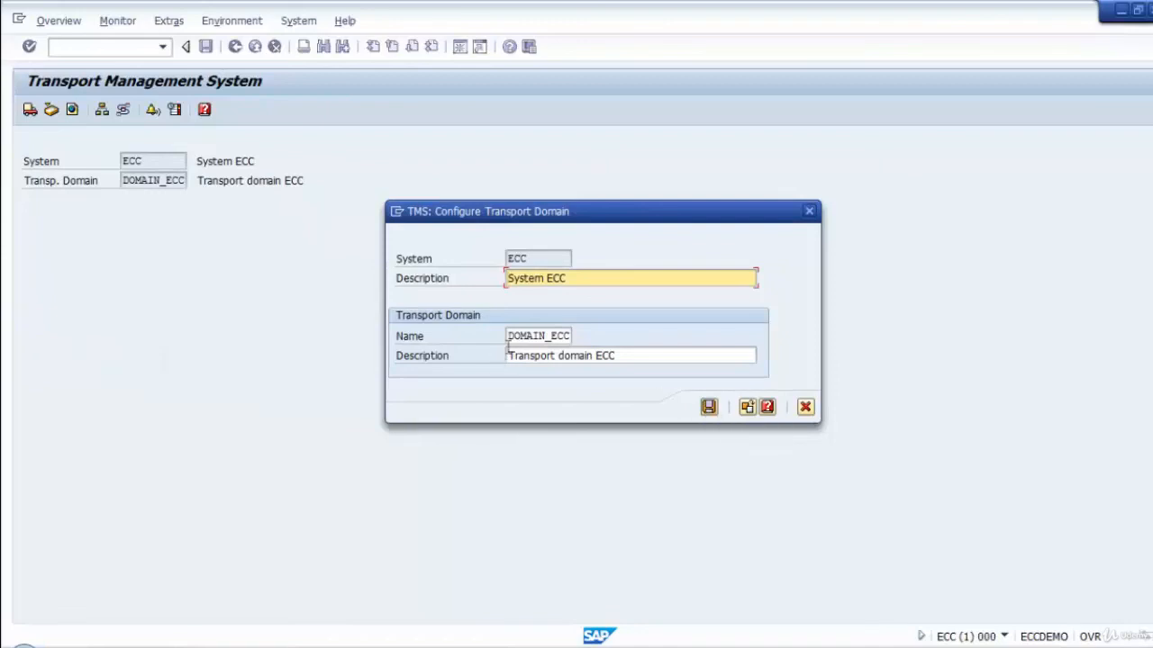
left_click(709, 410)
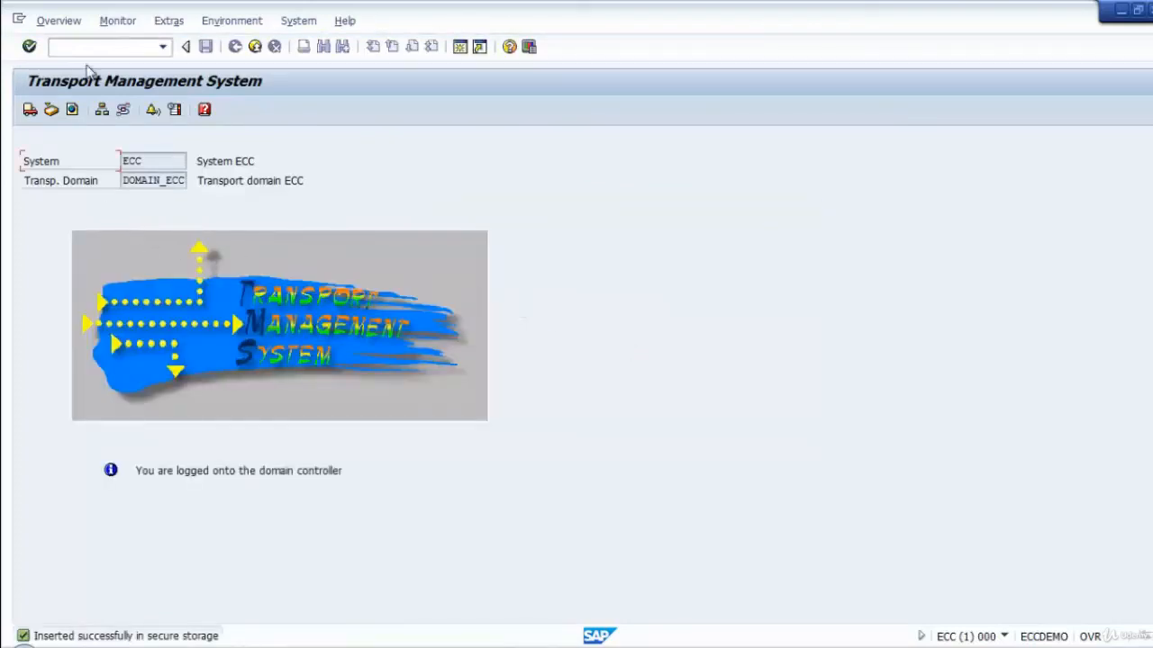
Check the system overview of DOMAIN_ECC for the ECC entry and its controller type, and return to the Transport Management System start screen.
left_click(52, 22)
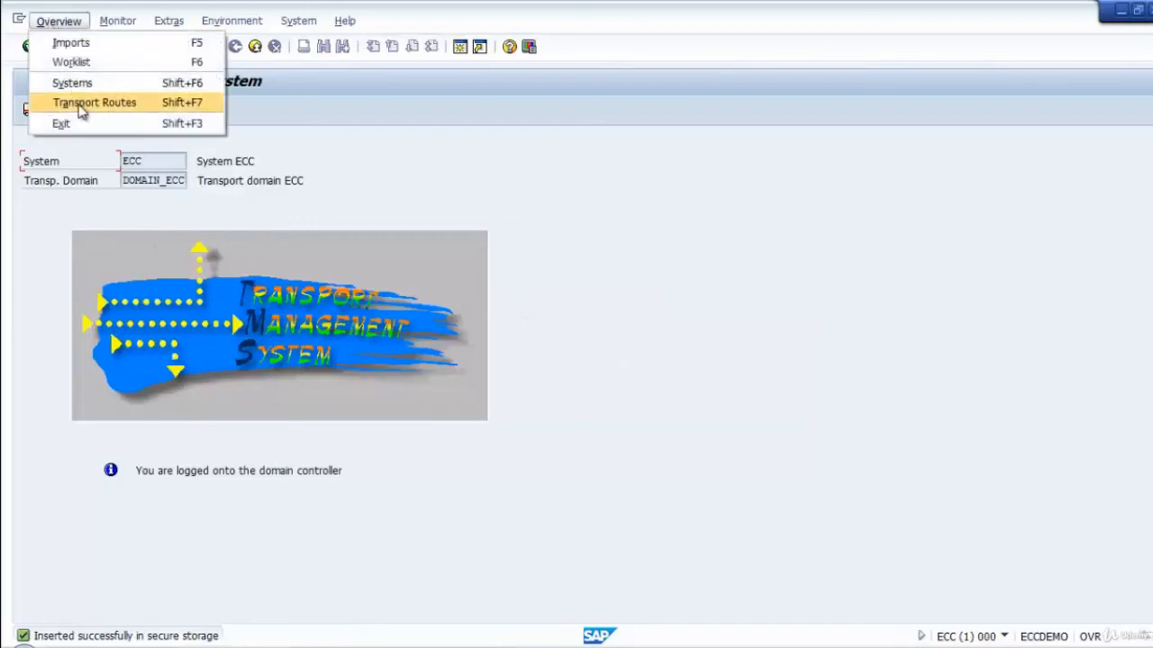
left_click(80, 84)
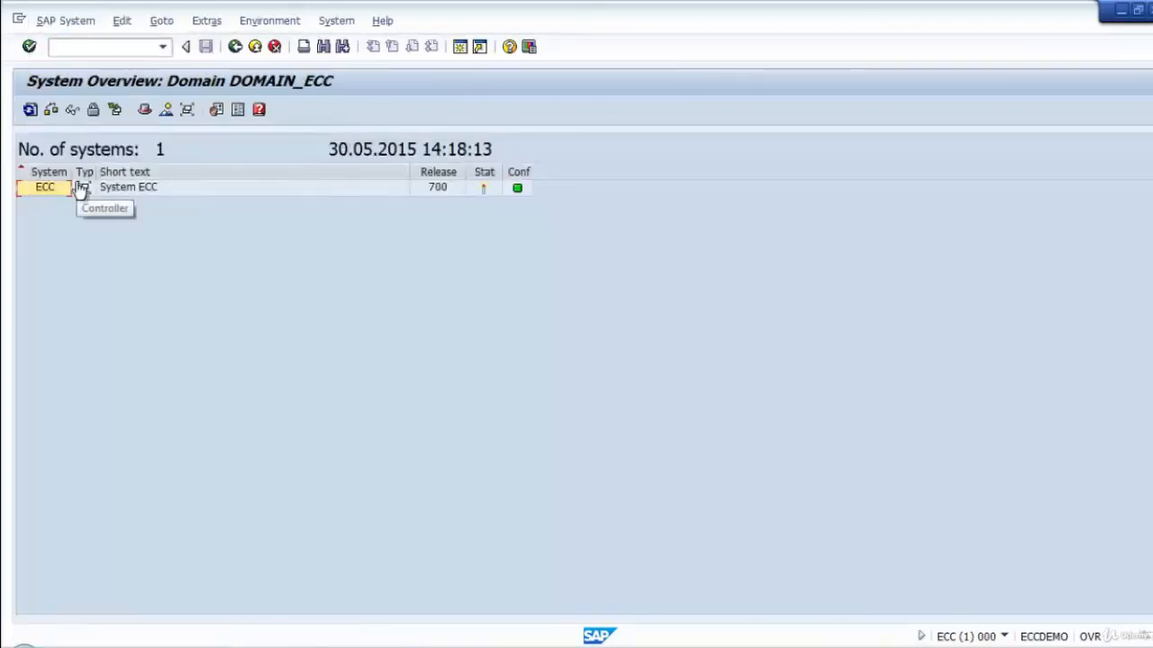
left_click(199, 191)
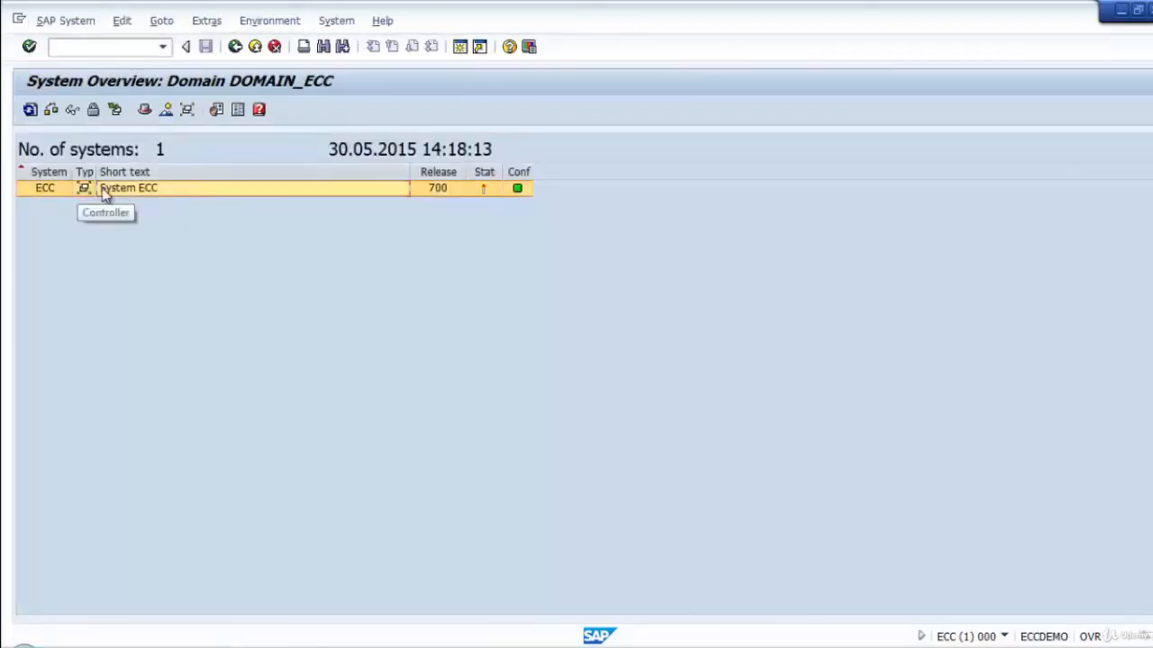
left_click(232, 50)
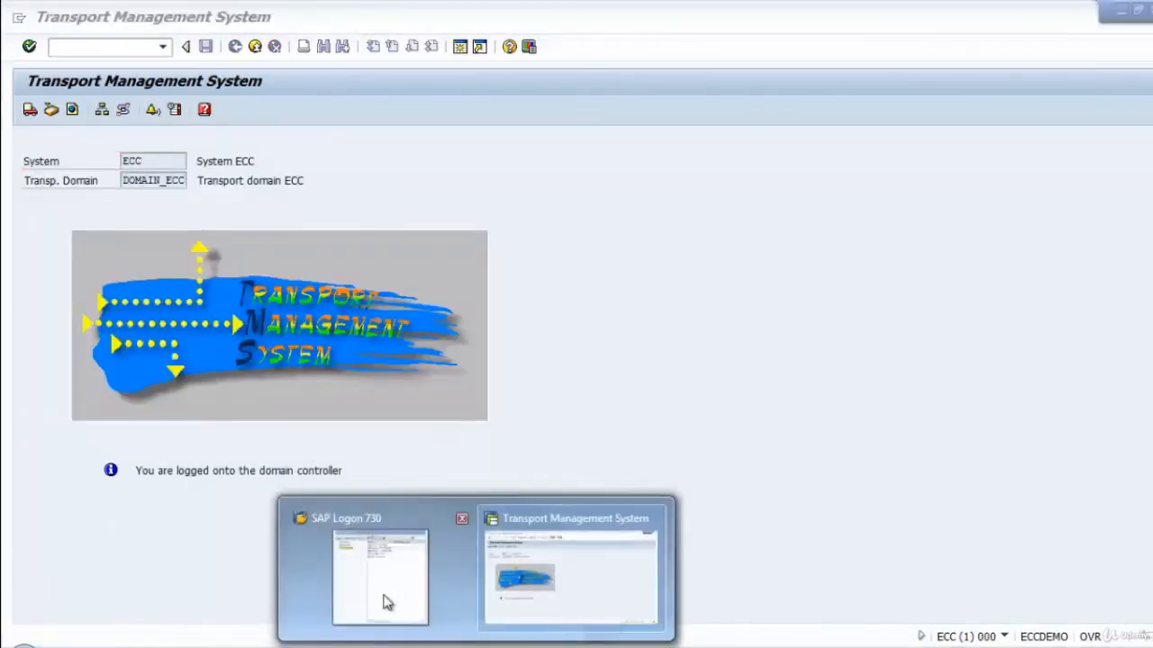
Switch to SAP Logon, open the ECQ logon screen and set the client to 000.
left_click(387, 603)
double_click(734, 190)
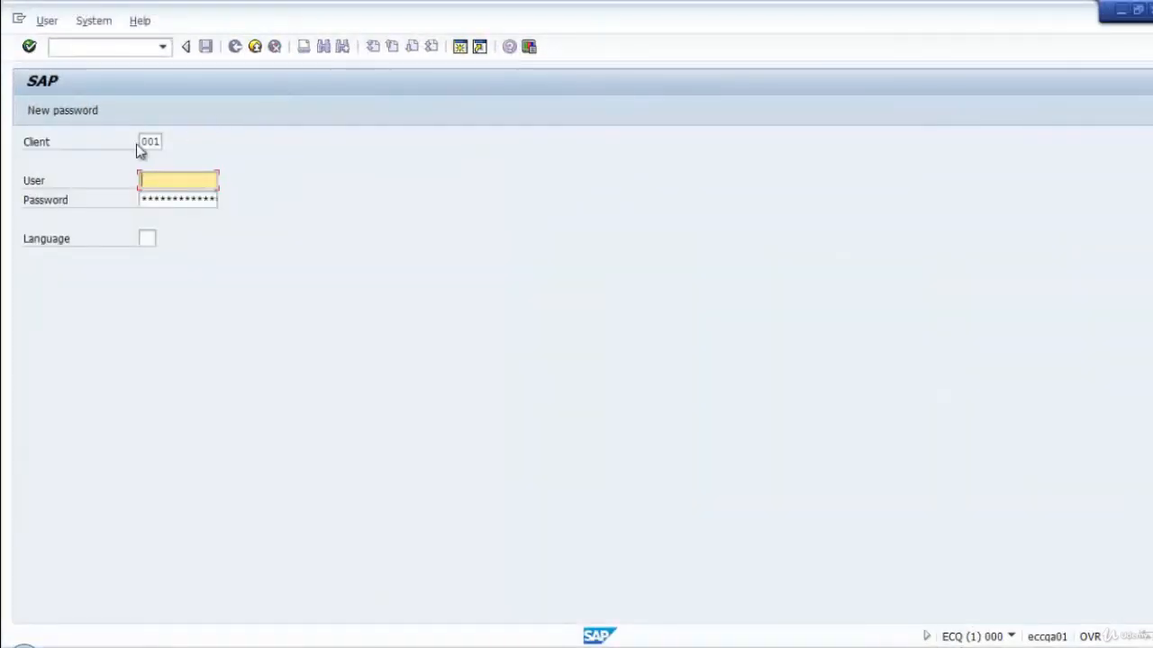
left_click(141, 142)
double_click(141, 142)
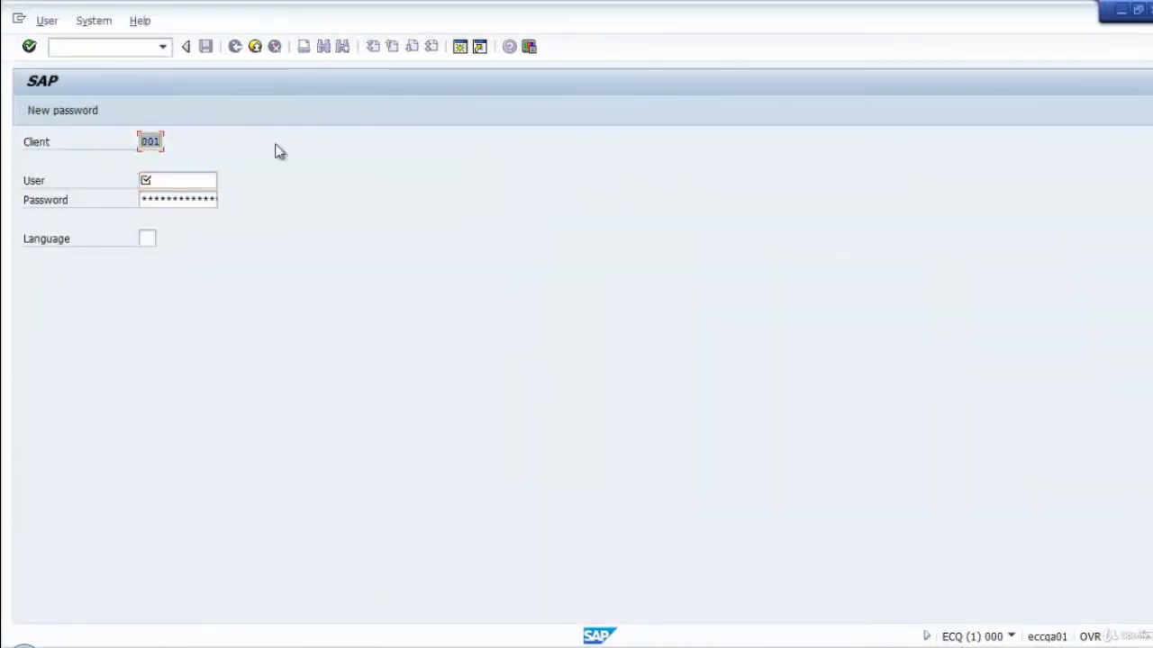
type("000")
Try to log on to ECQ client 000 as user SAPBASIS with the account password.
key("Tab")
type("s")
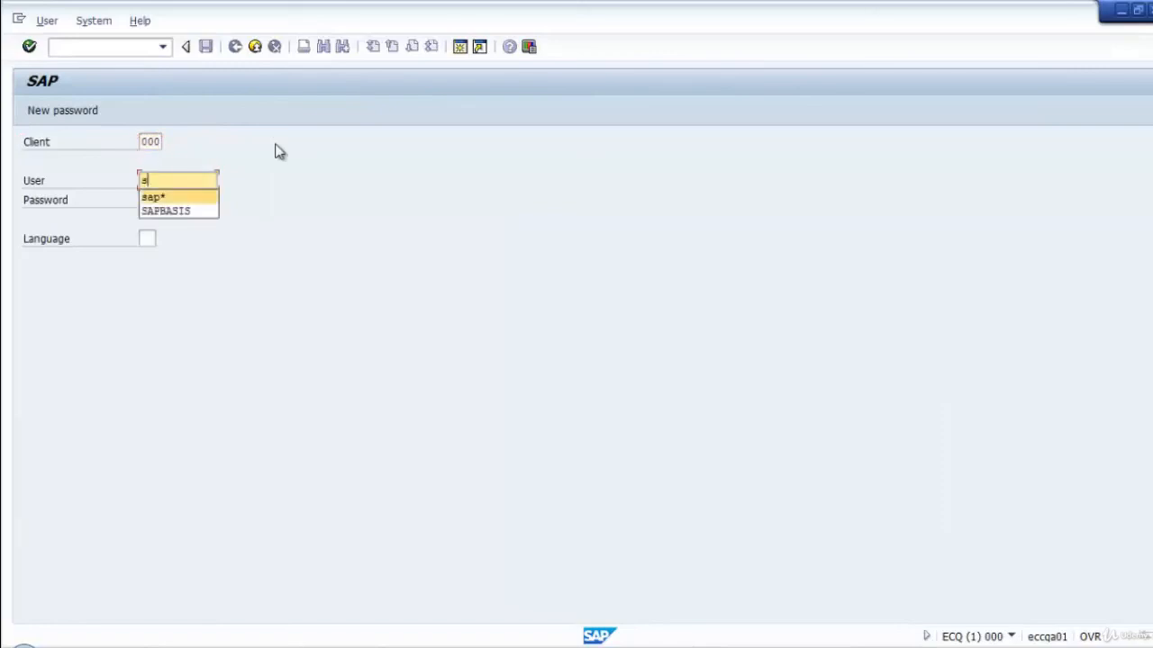
key("Down")
key("Tab")
type("***")
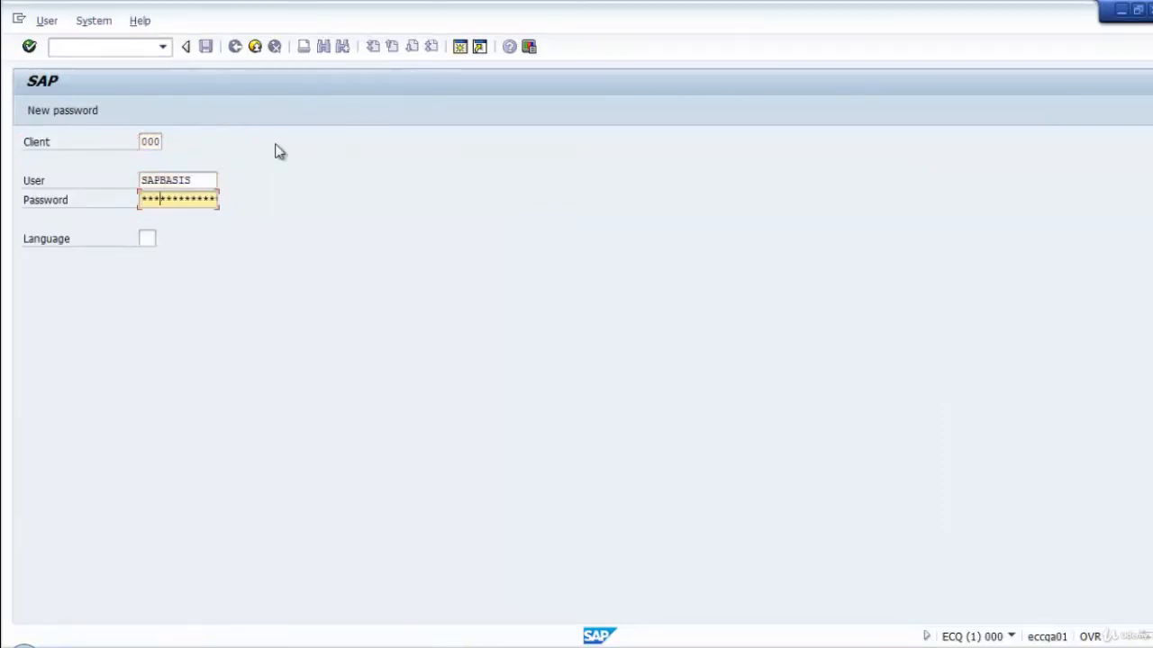
type("***")
key("Return")
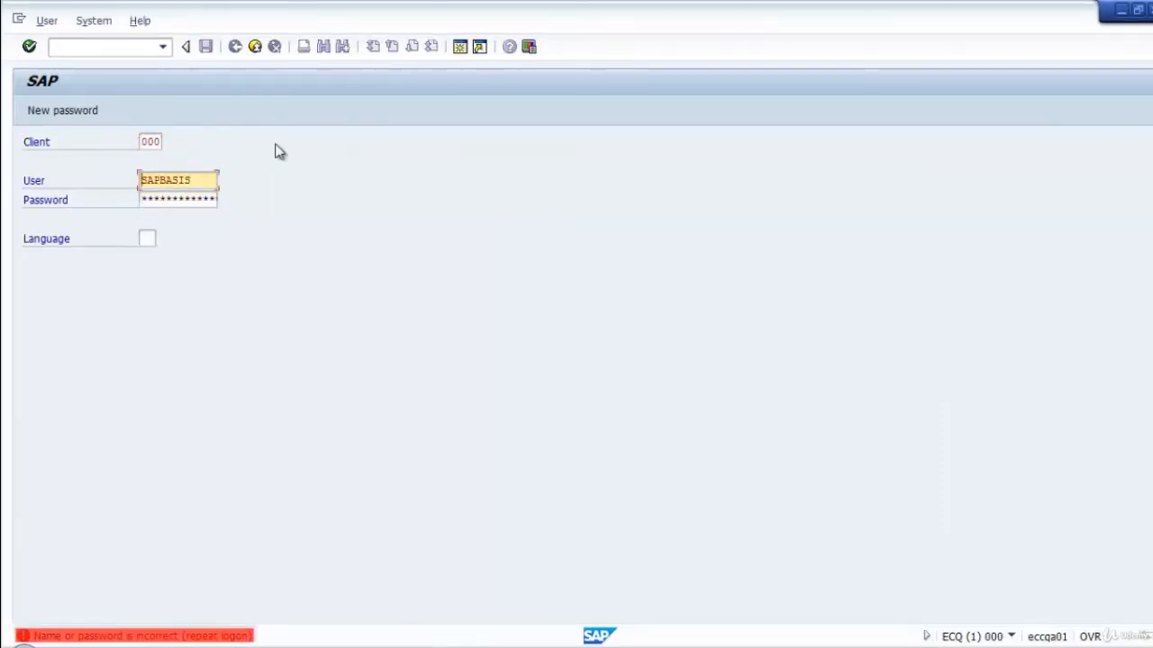
Replace the user on the ECQ logon screen with sap* and go to the password entry.
left_click(169, 196)
left_click_drag(213, 181, 143, 188)
type("s")
left_click(188, 210)
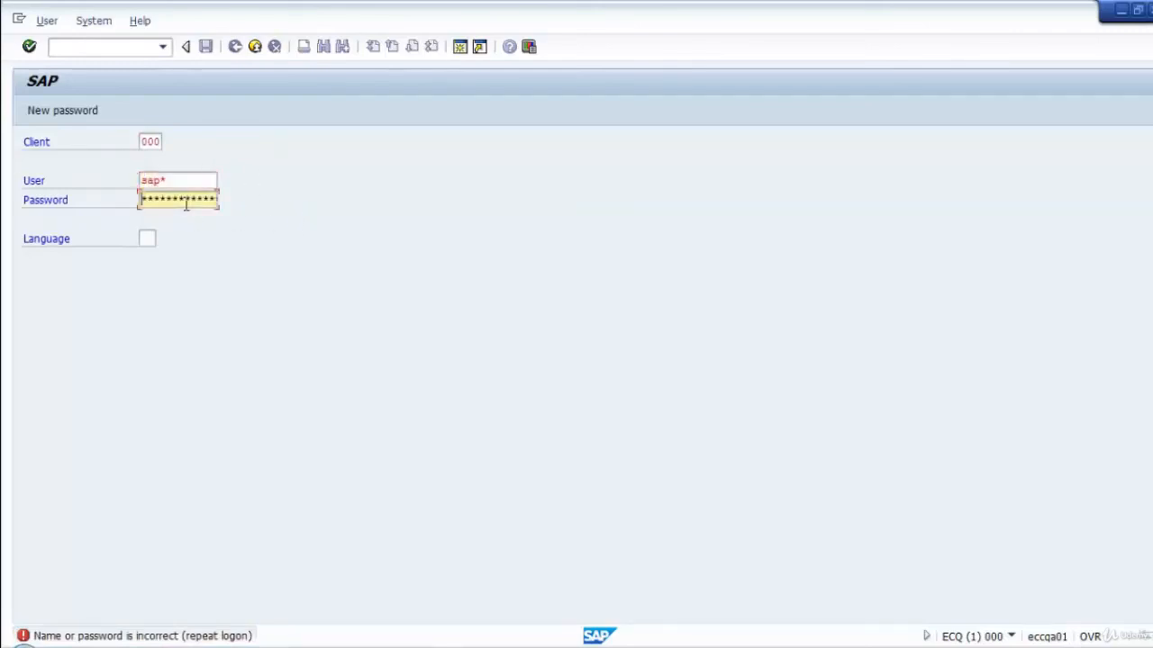
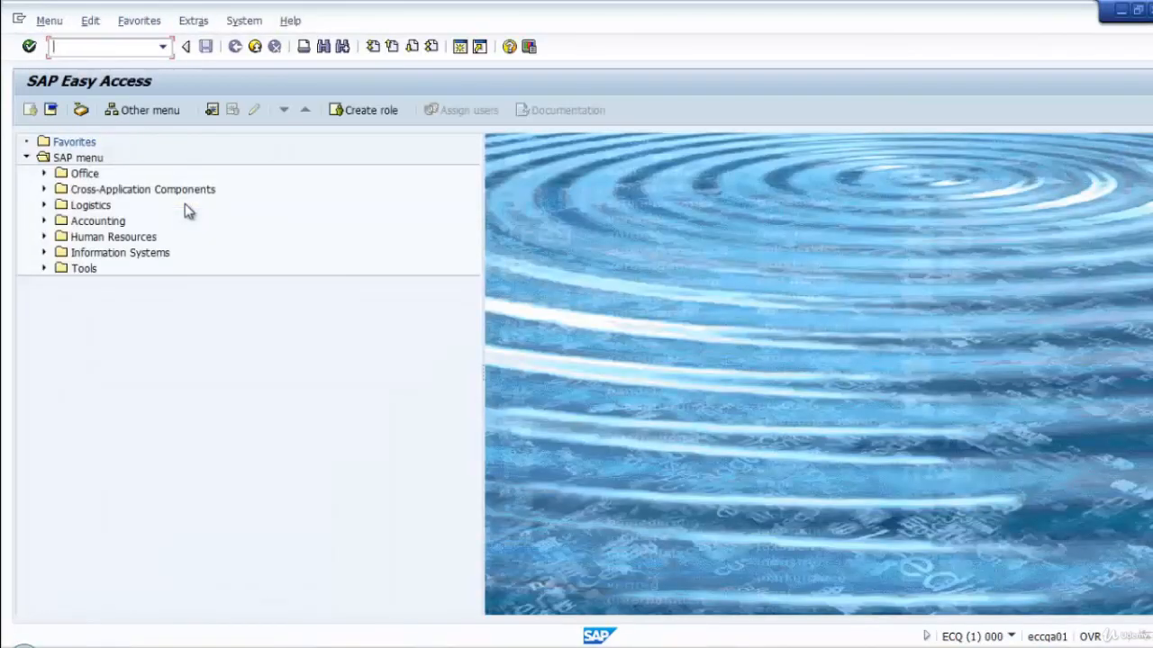
Start transaction stms in ECQ and save the transport domain configuration with the proposed name DOMAIN_ECQ.
type("stms")
key("Return")
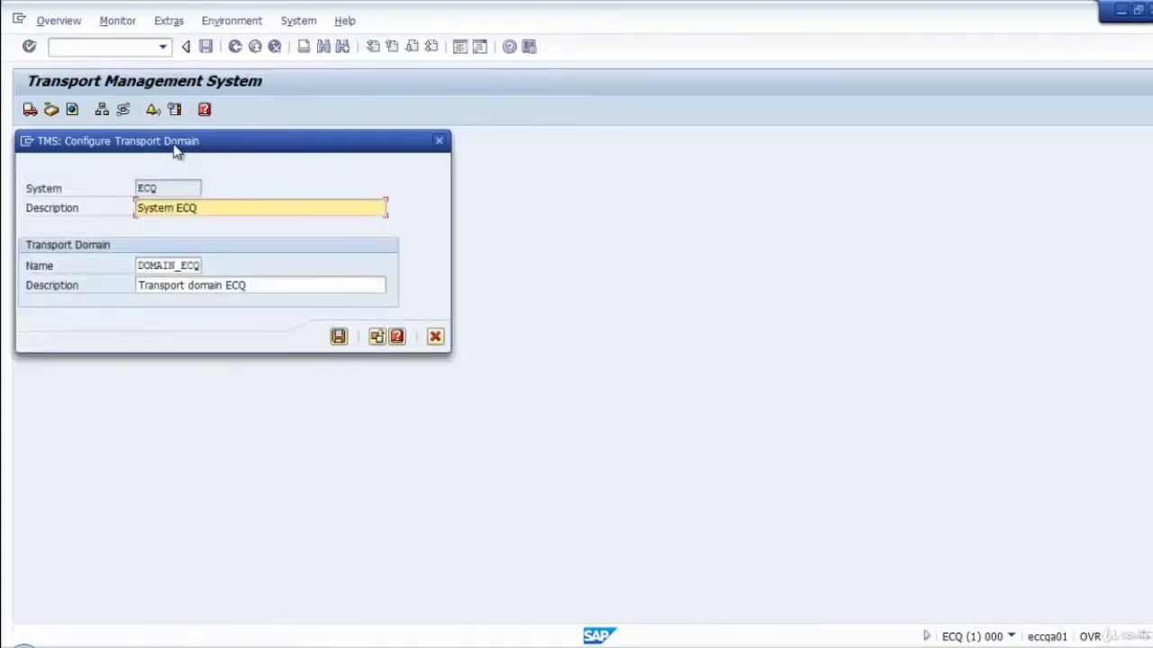
left_click_drag(196, 145, 318, 154)
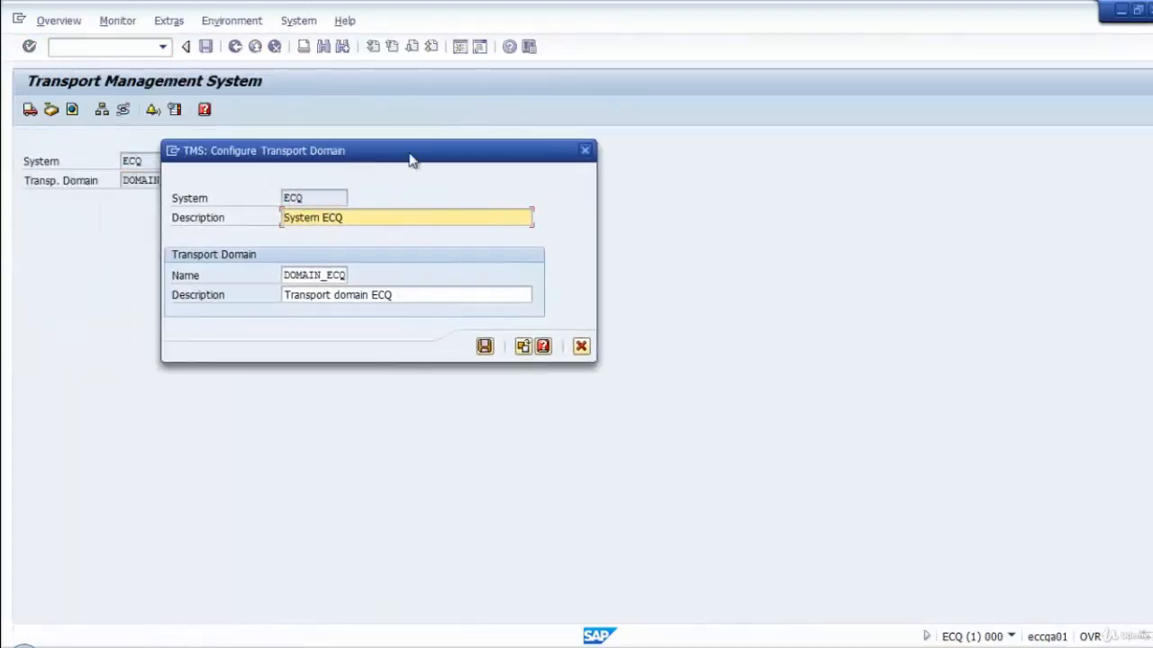
left_click_drag(412, 159, 570, 168)
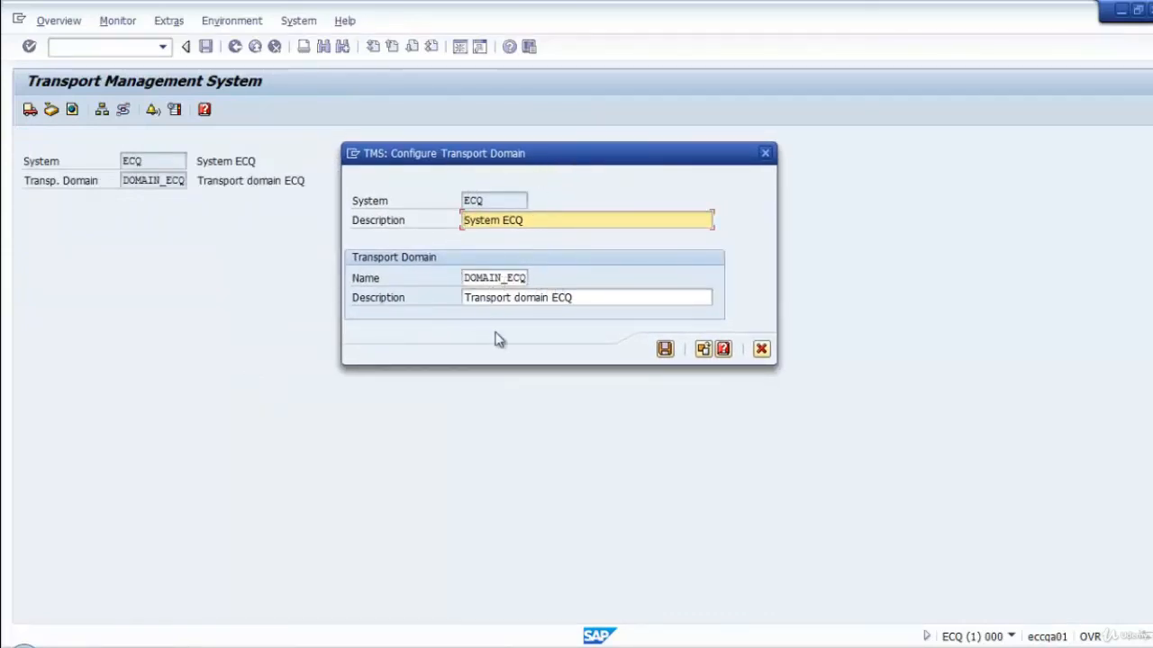
left_click(664, 350)
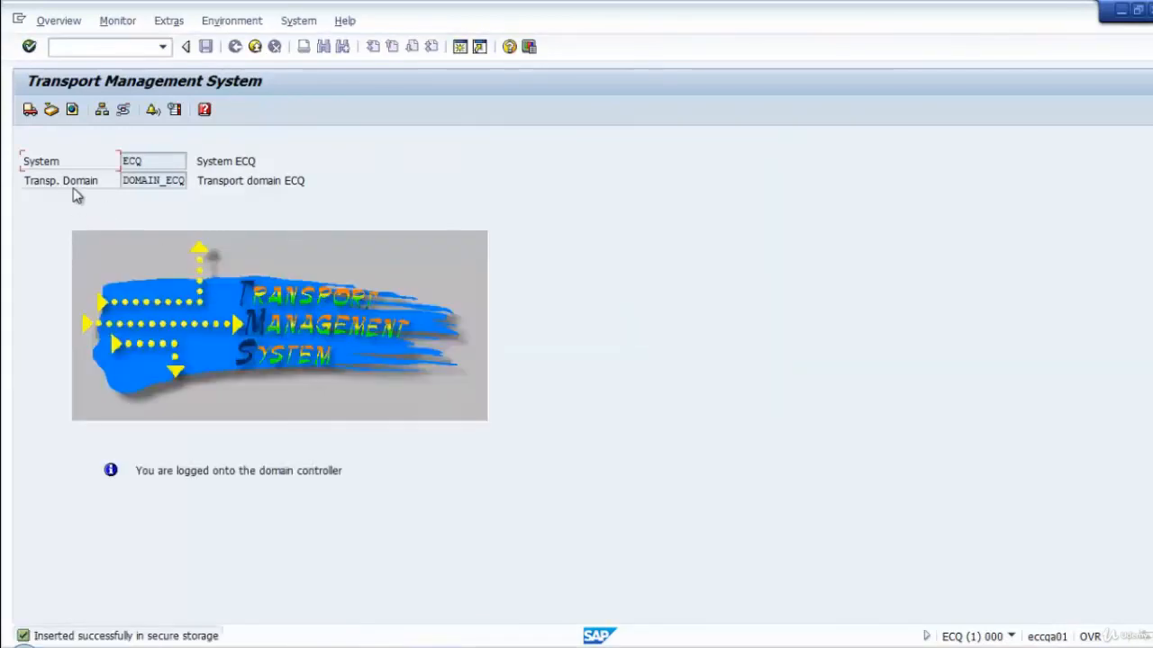
Check the system overview of DOMAIN_ECQ for the ECQ entry and return to the Transport Management System start screen.
left_click(58, 19)
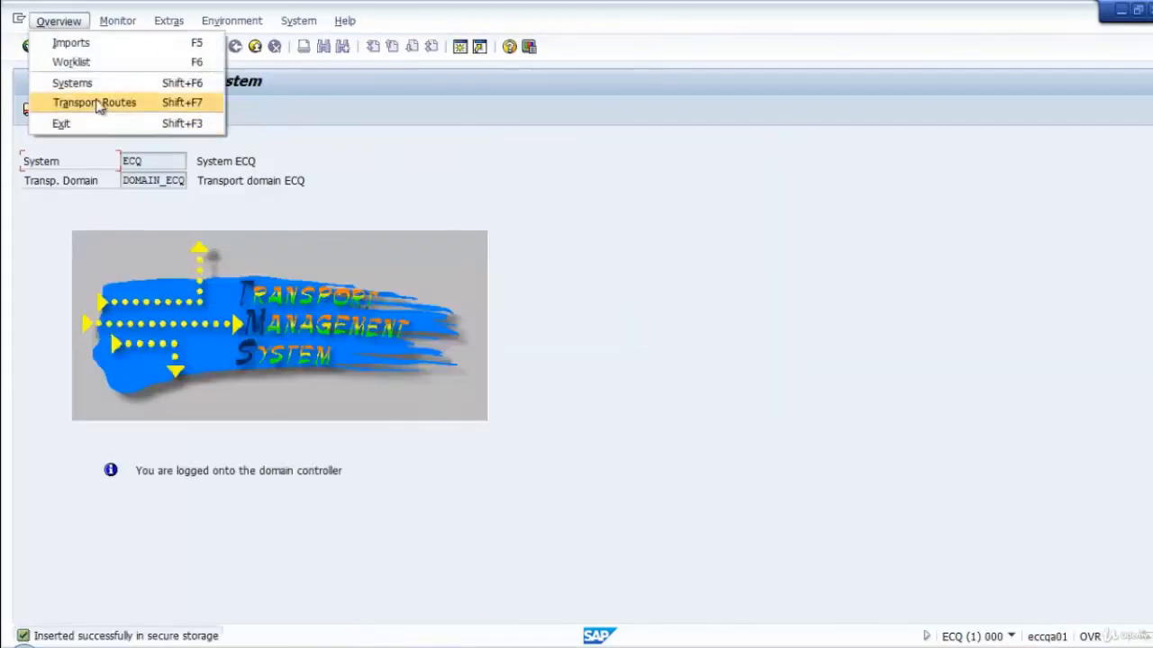
left_click(72, 81)
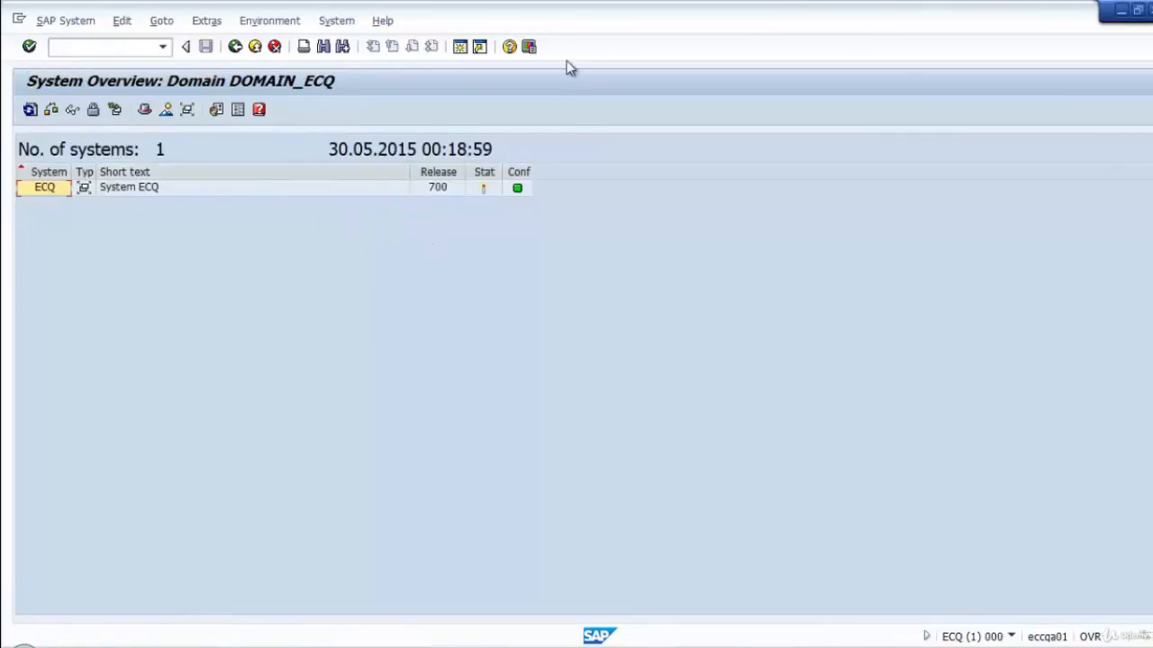
left_click(234, 47)
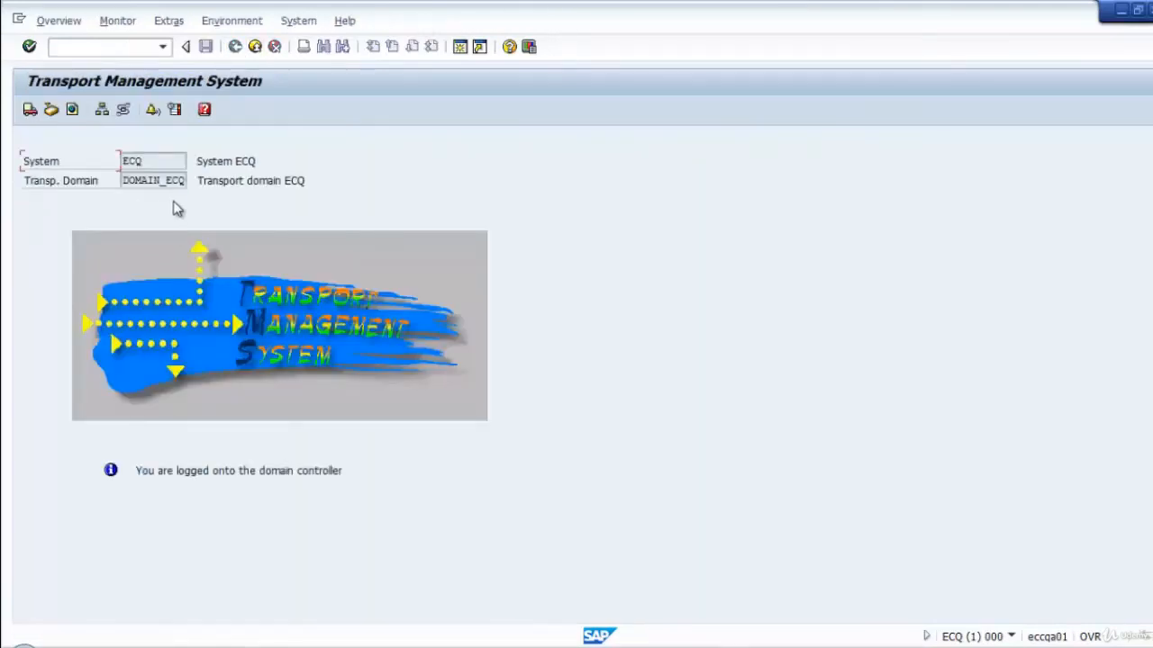
Reduce the ECQ and ECC session windows and arrange them side by side, with the ECC session active.
double_click(515, 22)
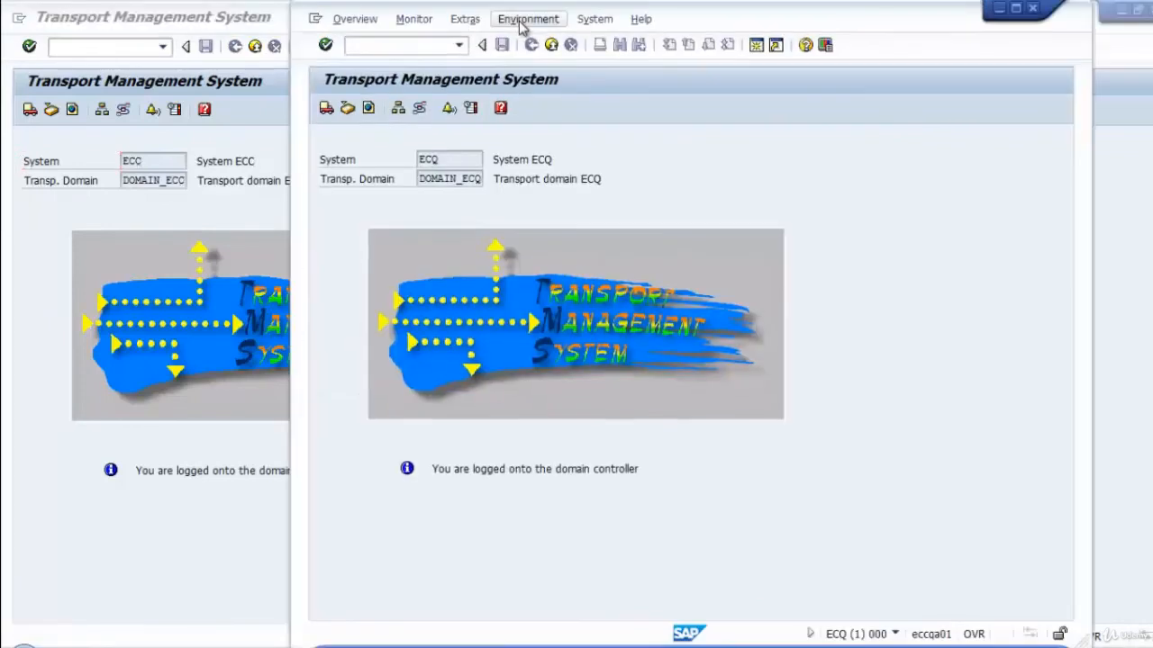
left_click_drag(715, 26, 822, 24)
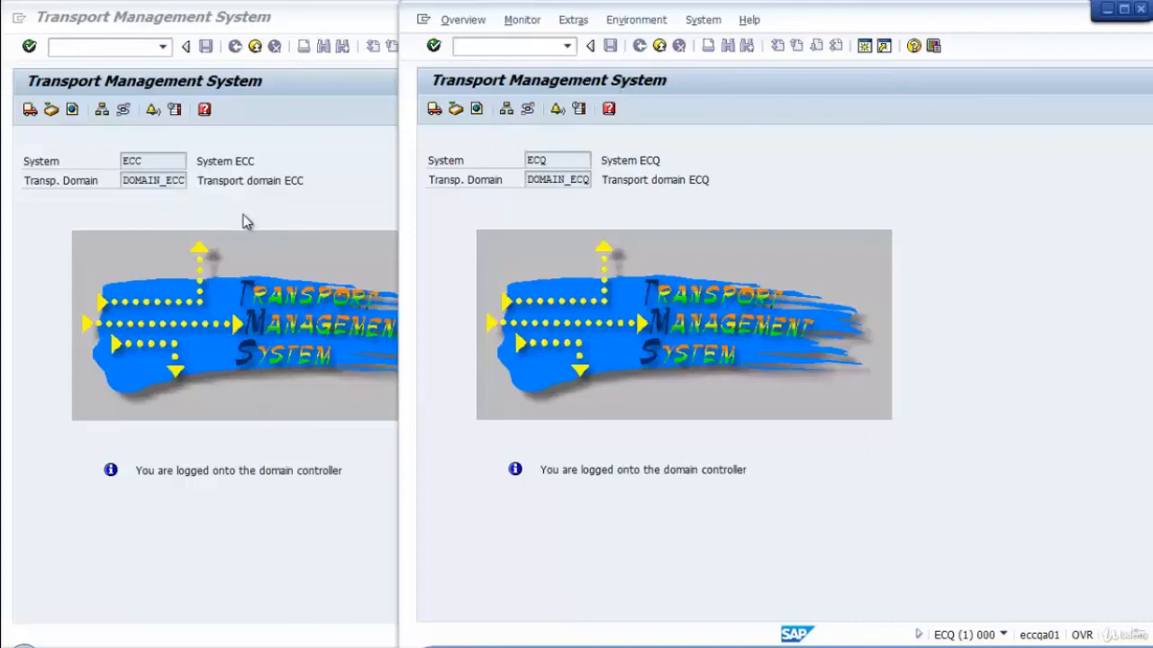
left_click(318, 23)
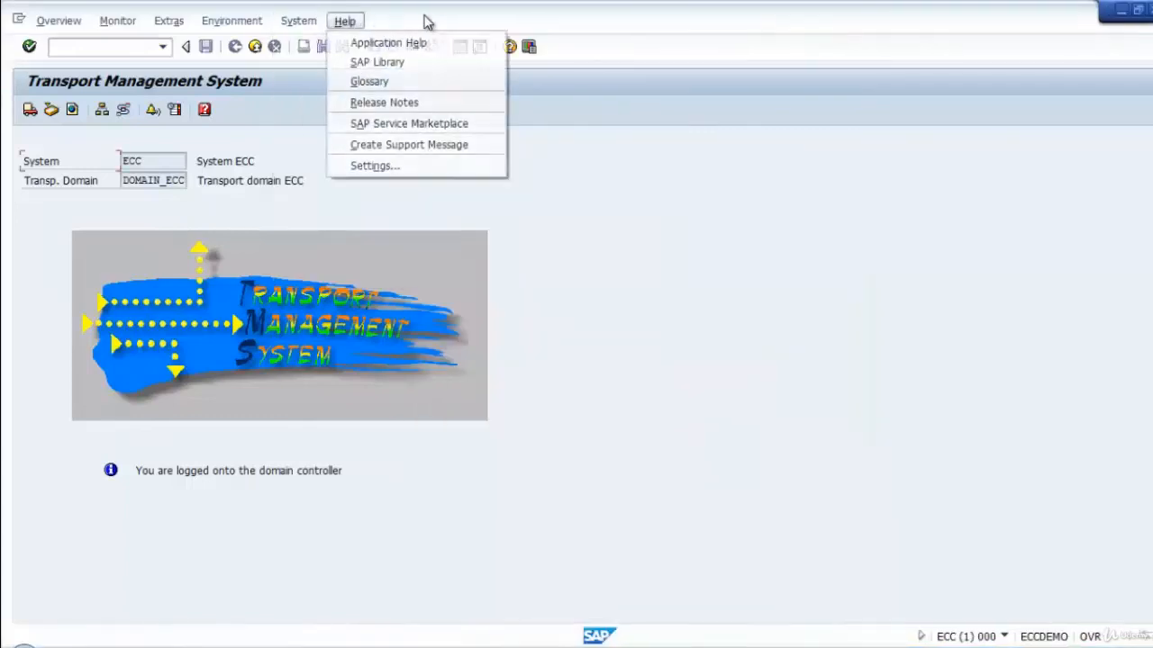
double_click(476, 18)
left_click_drag(720, 22, 450, 9)
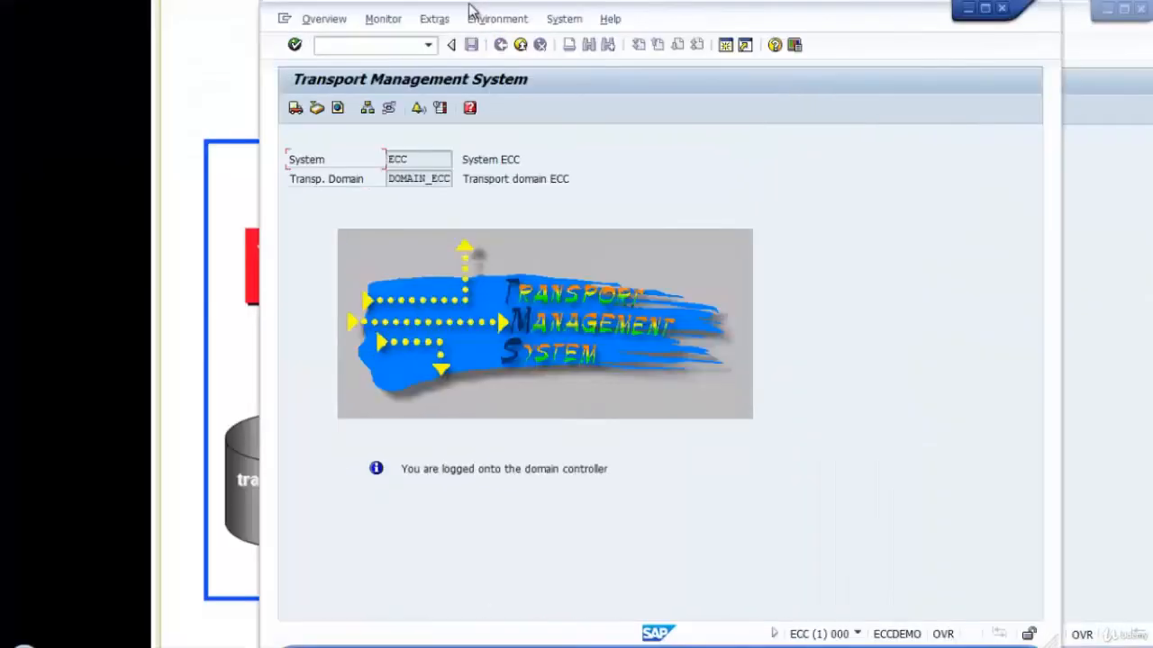
left_click_drag(674, 18, 460, 34)
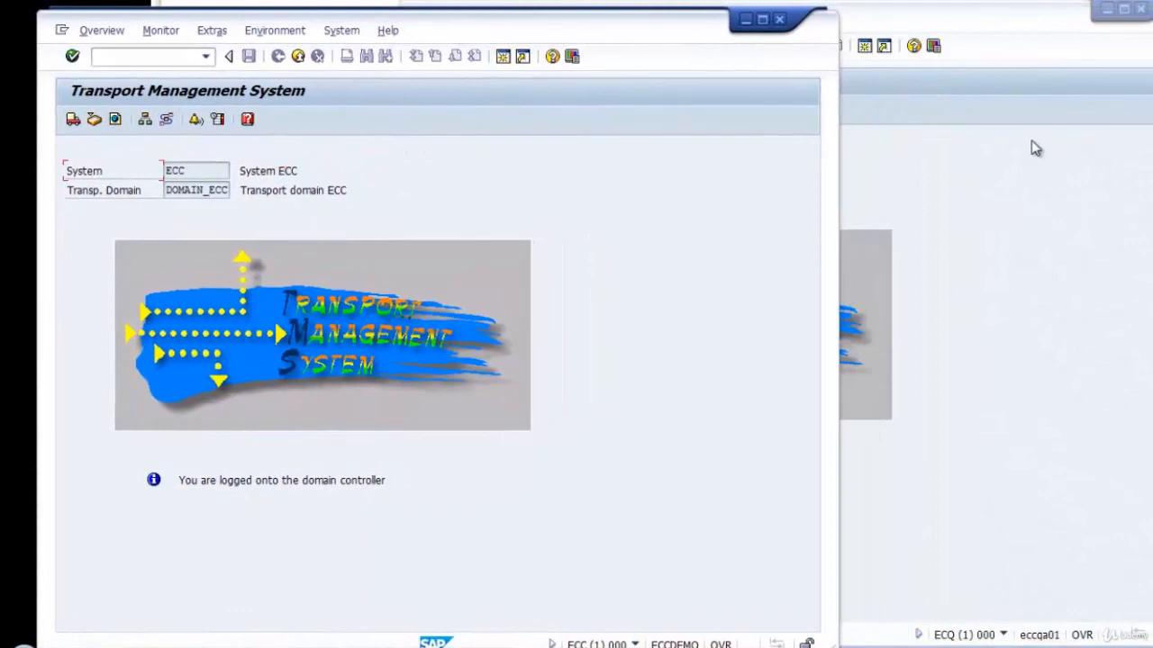
left_click(1036, 149)
left_click(331, 176)
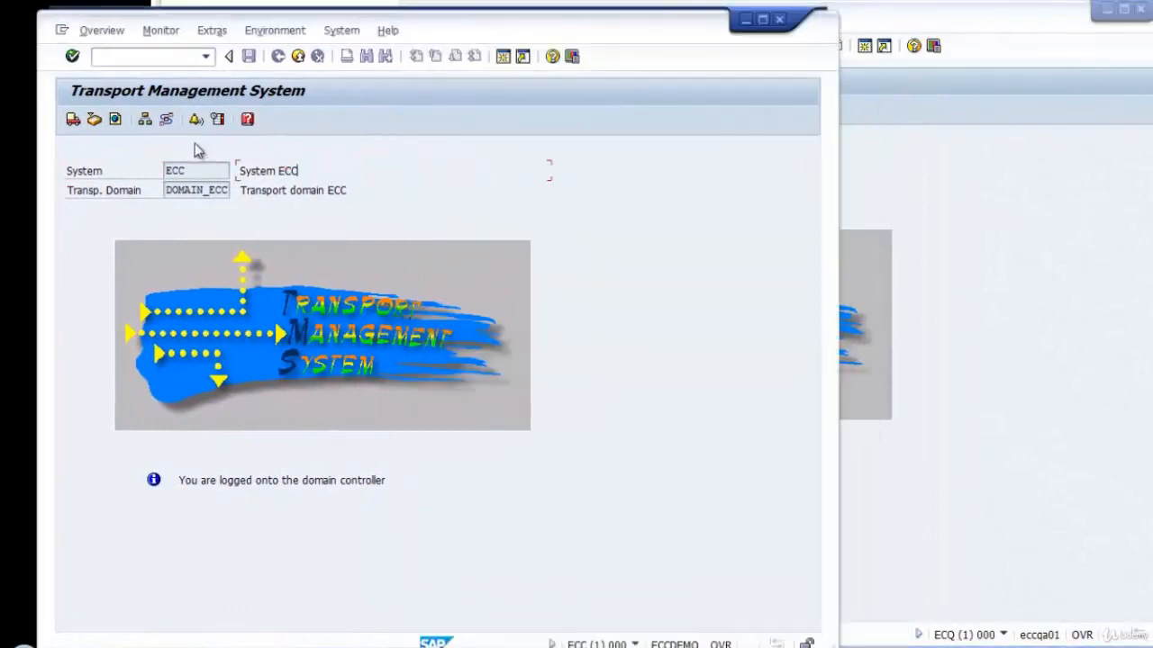
left_click(122, 58)
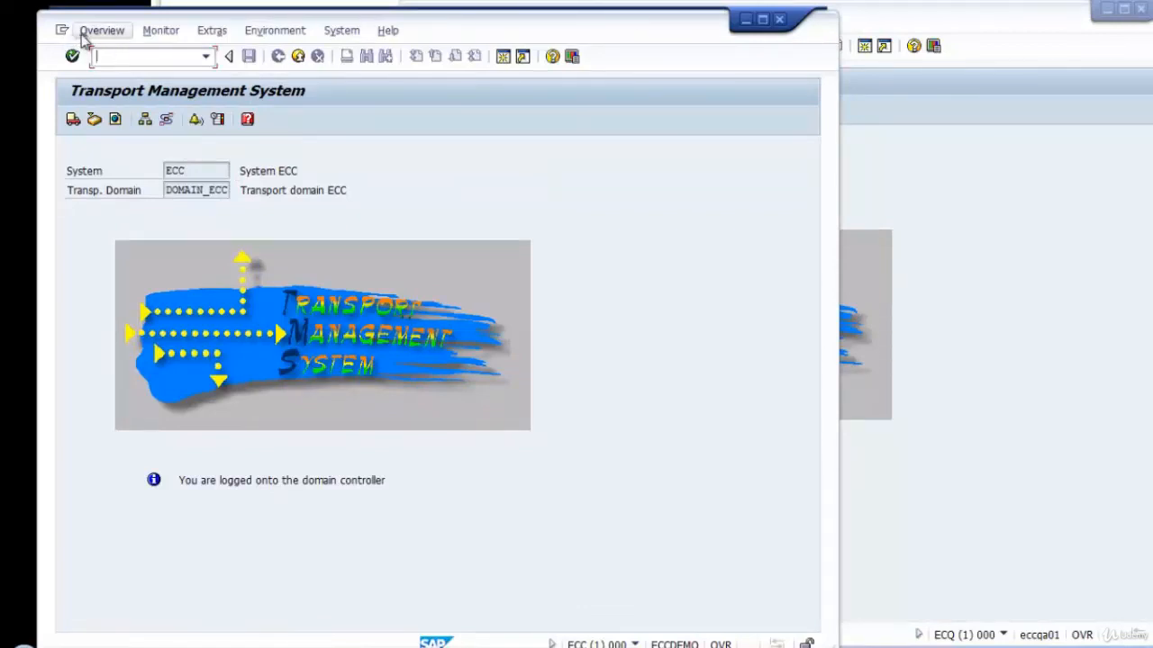
Open the system overview of DOMAIN_ECC and start creating a domain link.
left_click(145, 119)
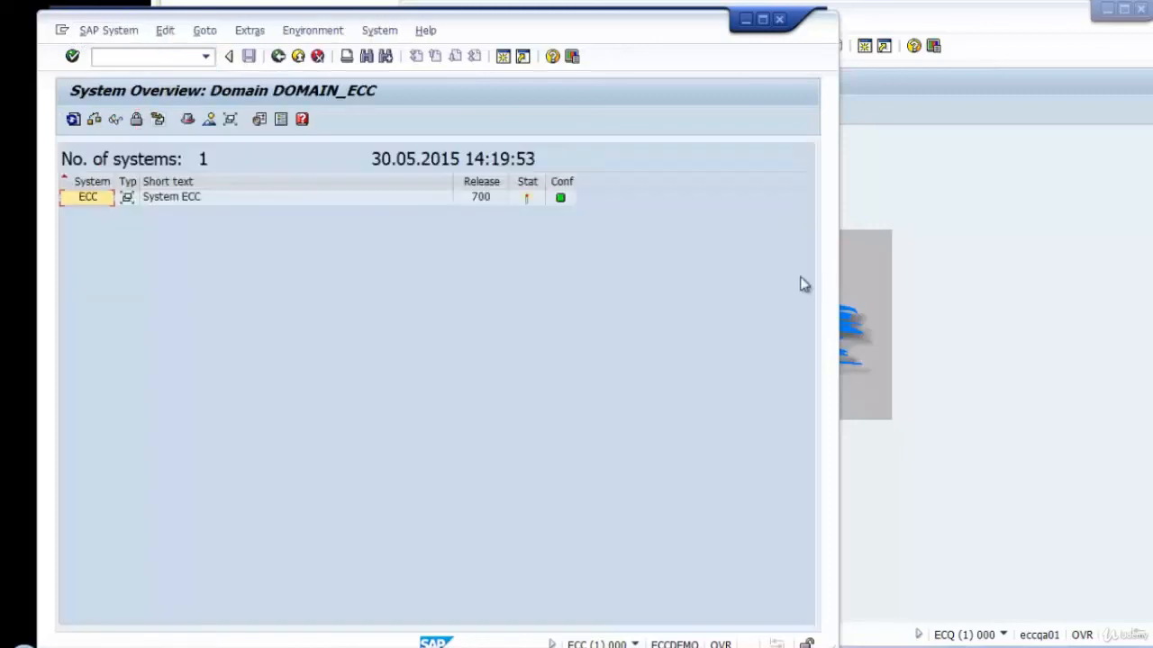
left_click(106, 31)
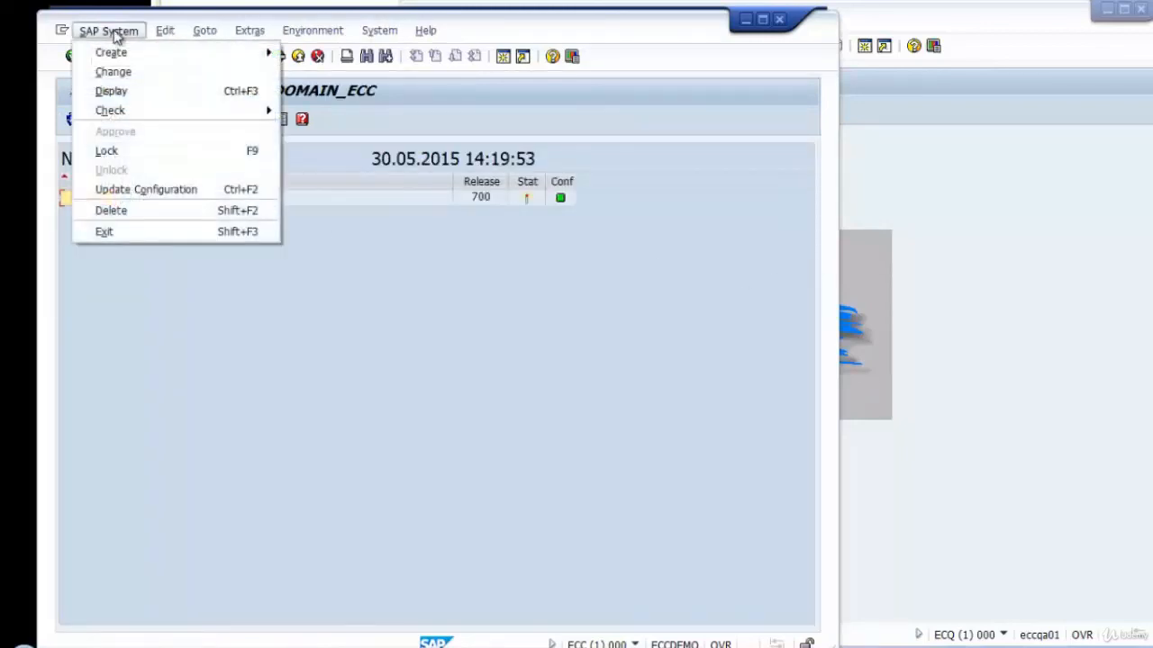
mouse_move(151, 58)
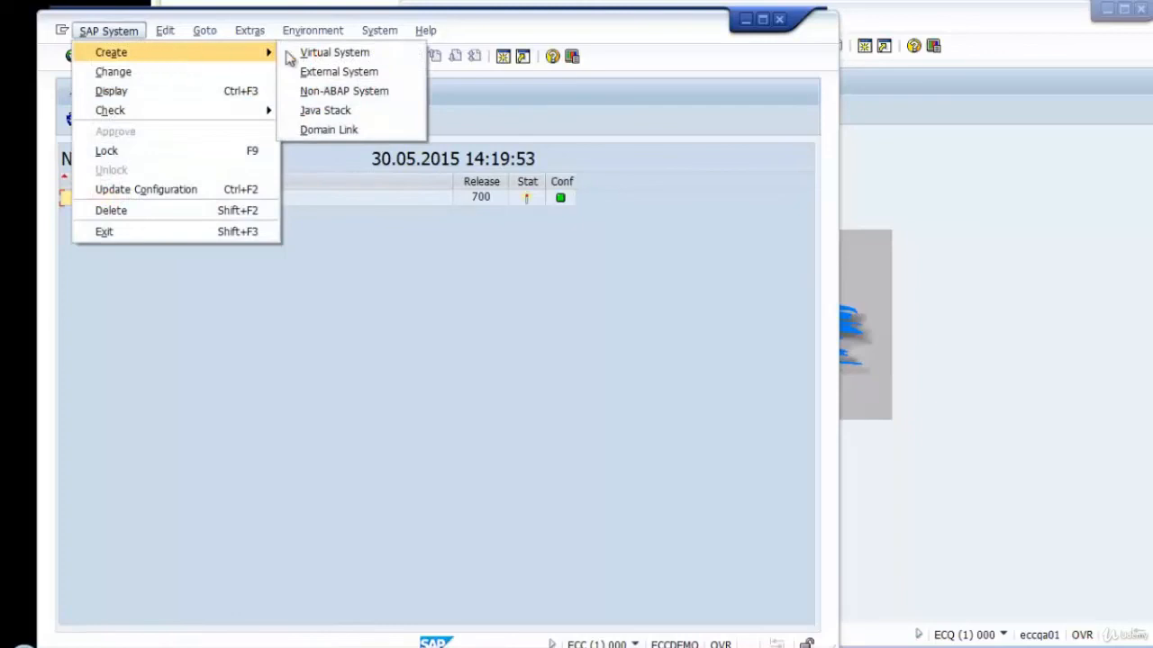
left_click(370, 131)
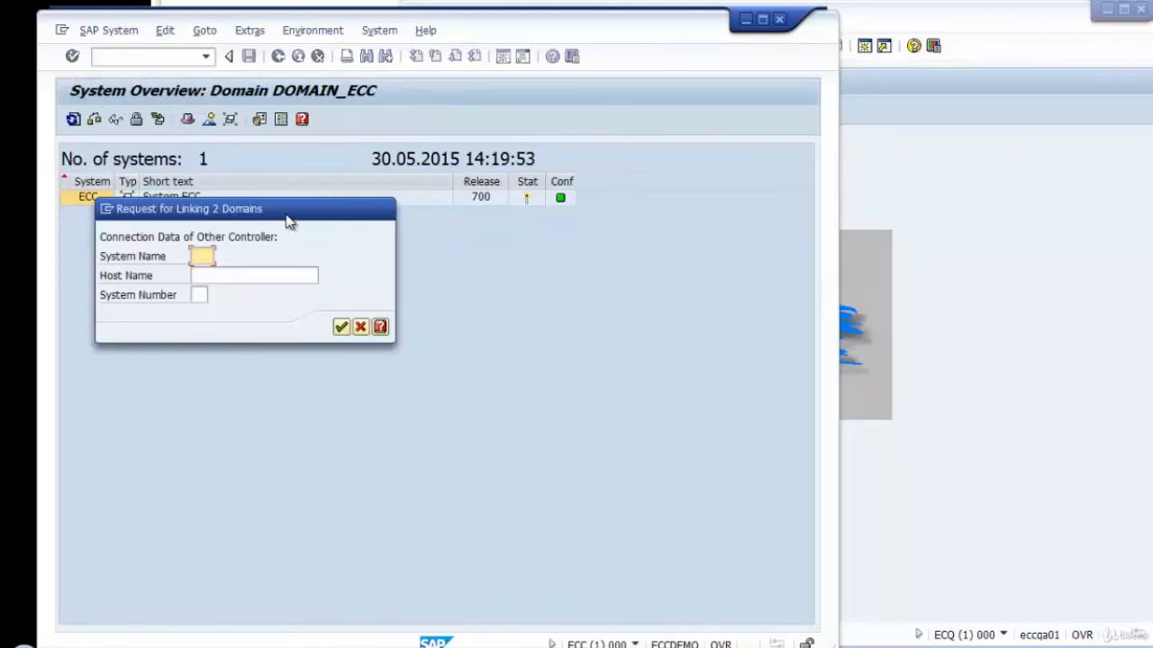
left_click_drag(288, 221, 326, 255)
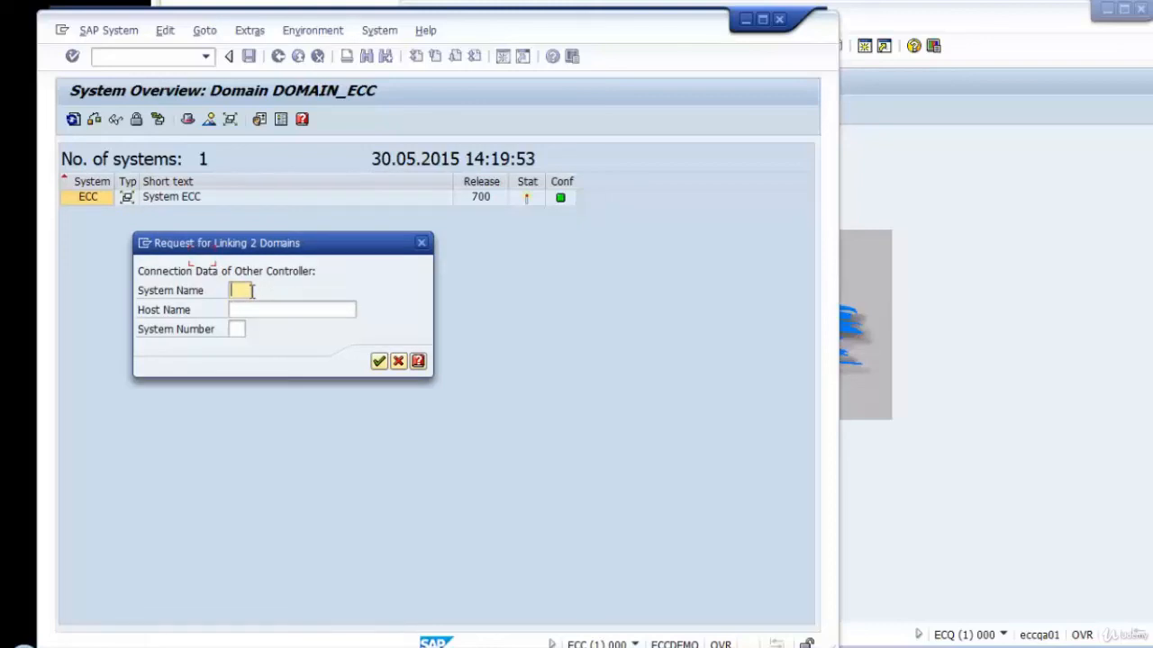
Fill in the domain link request with system name ECQ, host name eccqa01 and system number 00, and send it.
left_click(955, 318)
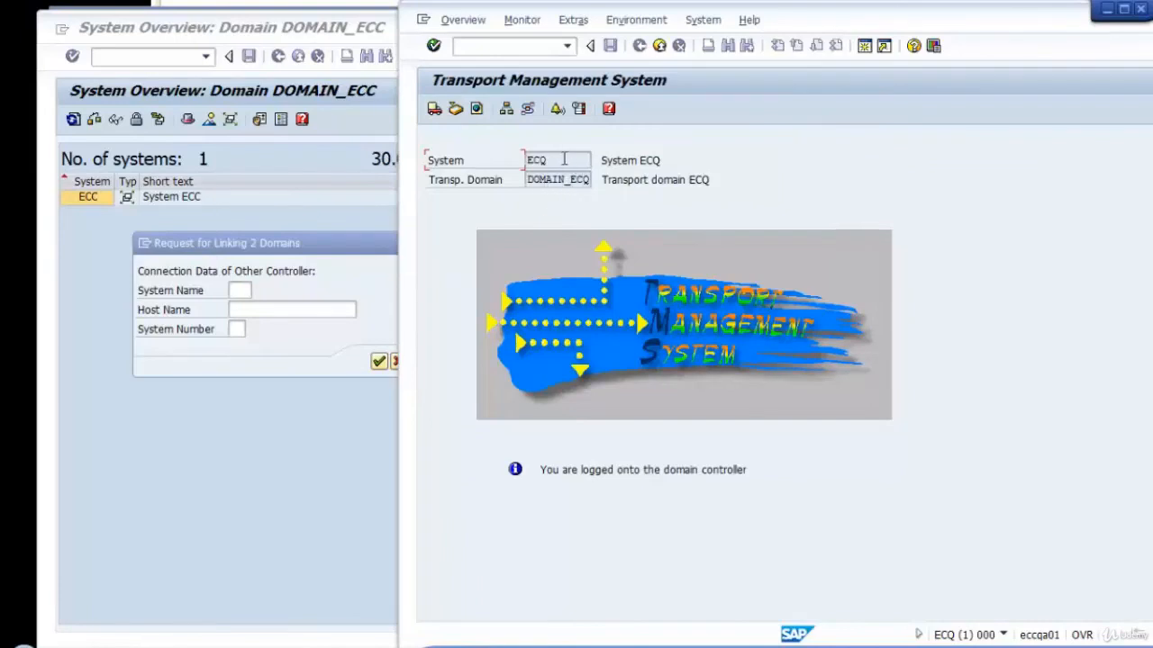
left_click_drag(553, 160, 523, 160)
key("ctrl+c")
left_click(237, 290)
key("ctrl+v")
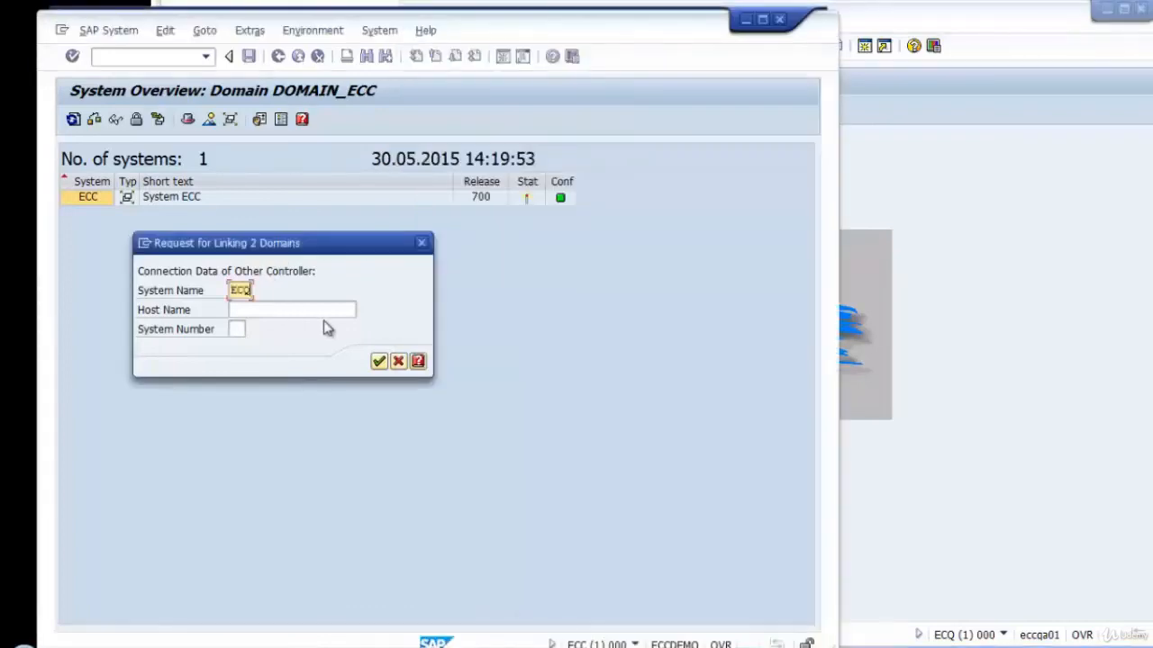
left_click(308, 309)
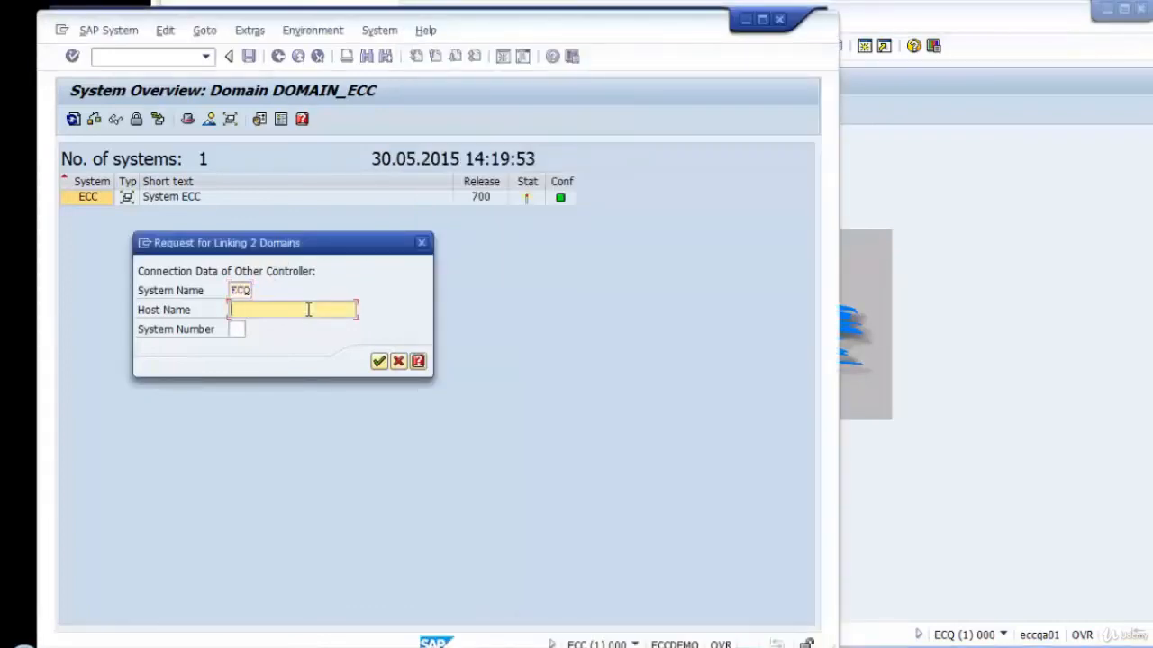
type("ecc")
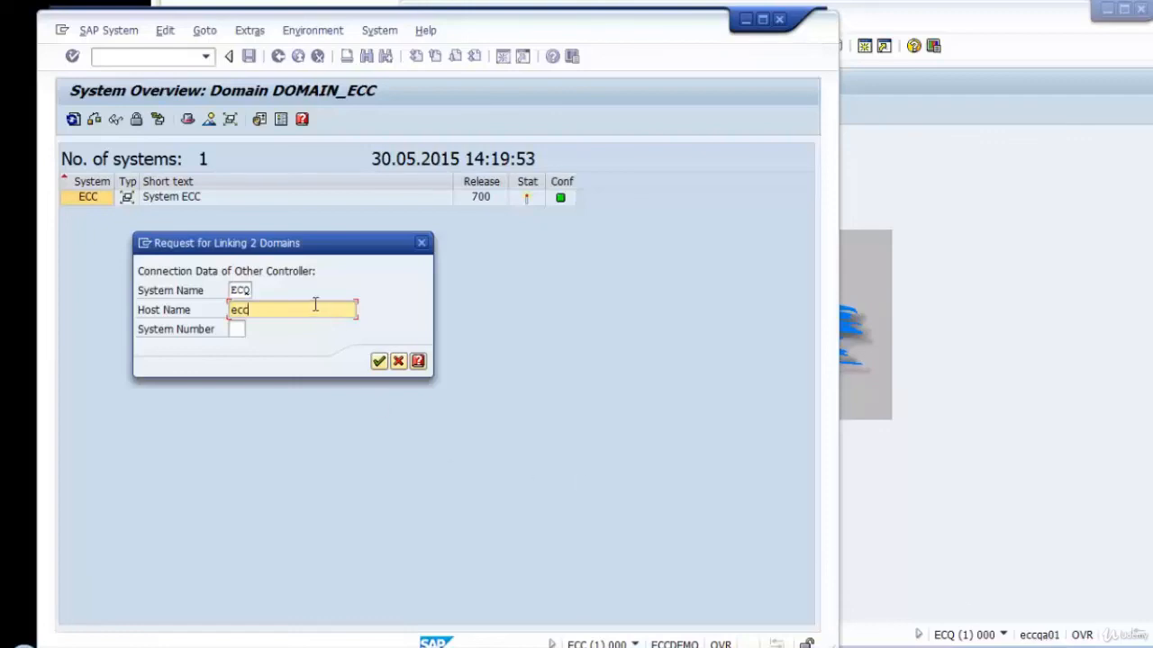
type("a01")
left_click(236, 330)
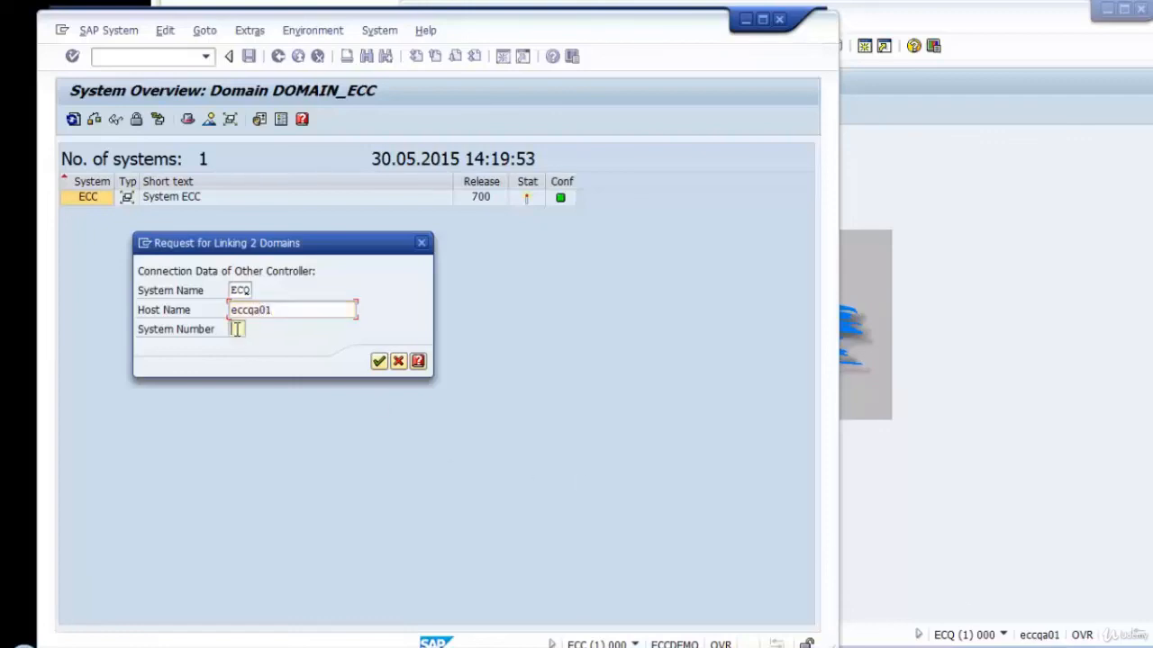
type("00")
left_click(378, 361)
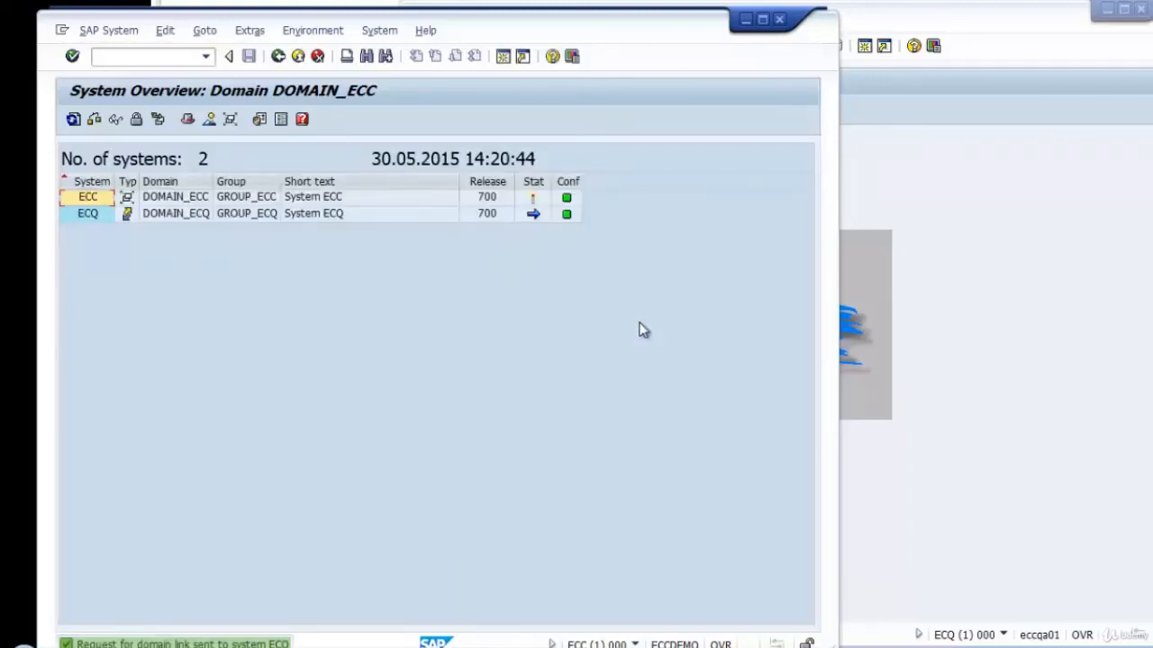
Switch to the ECQ session and open the system overview of DOMAIN_ECQ.
left_click_drag(605, 34, 584, 31)
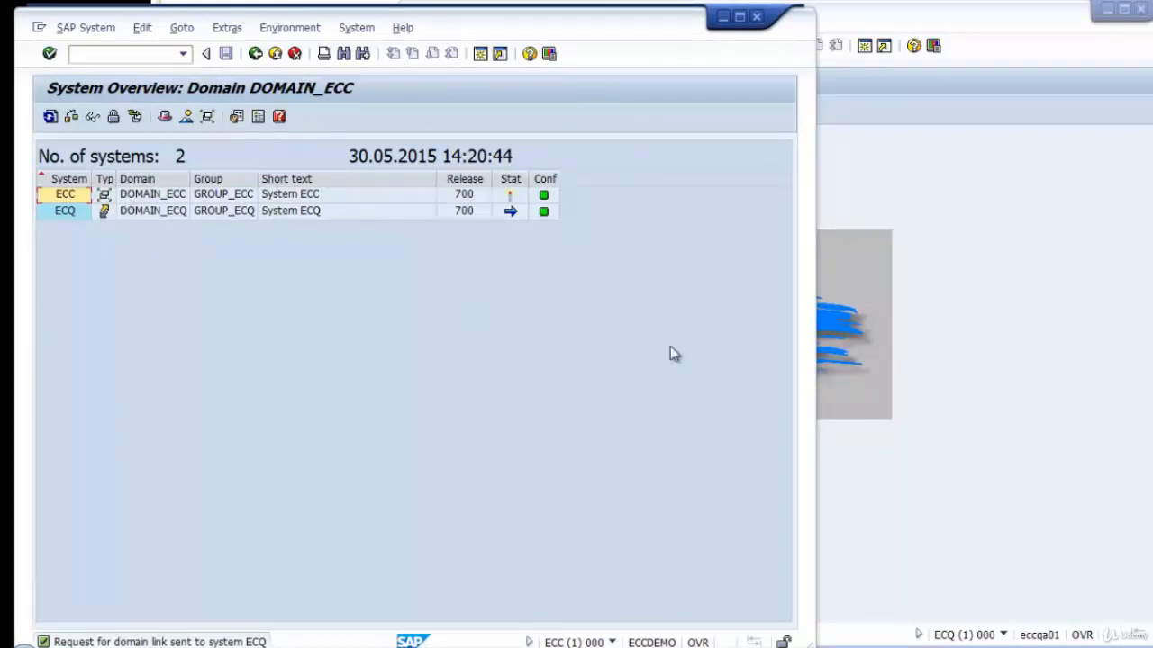
left_click(1058, 385)
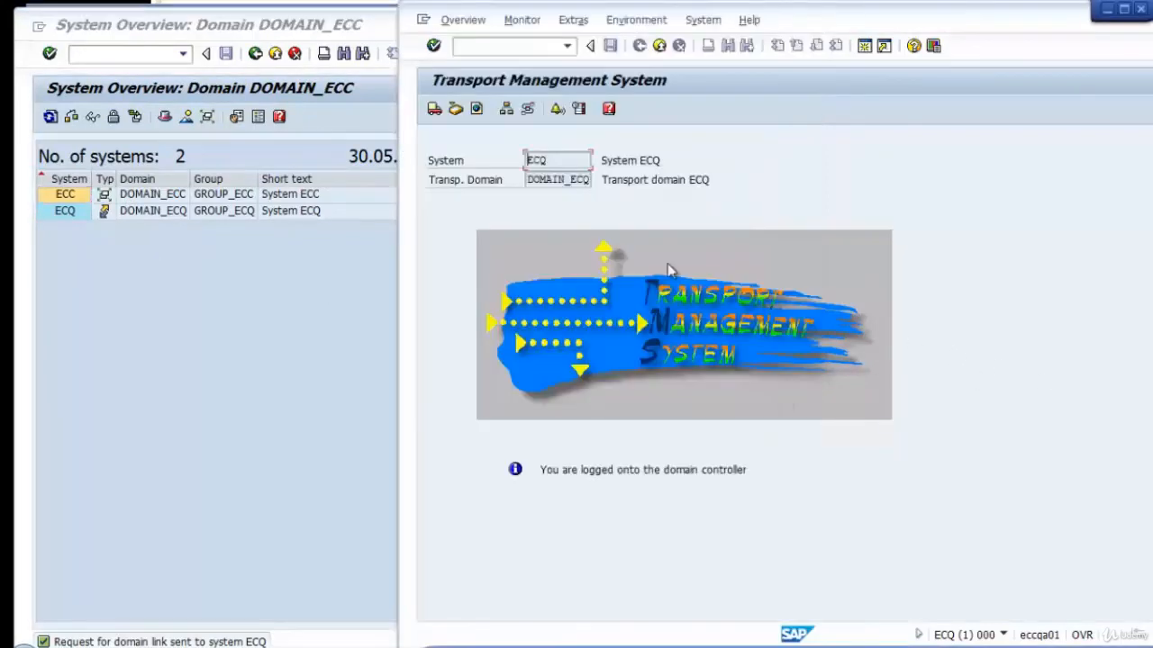
left_click(193, 343)
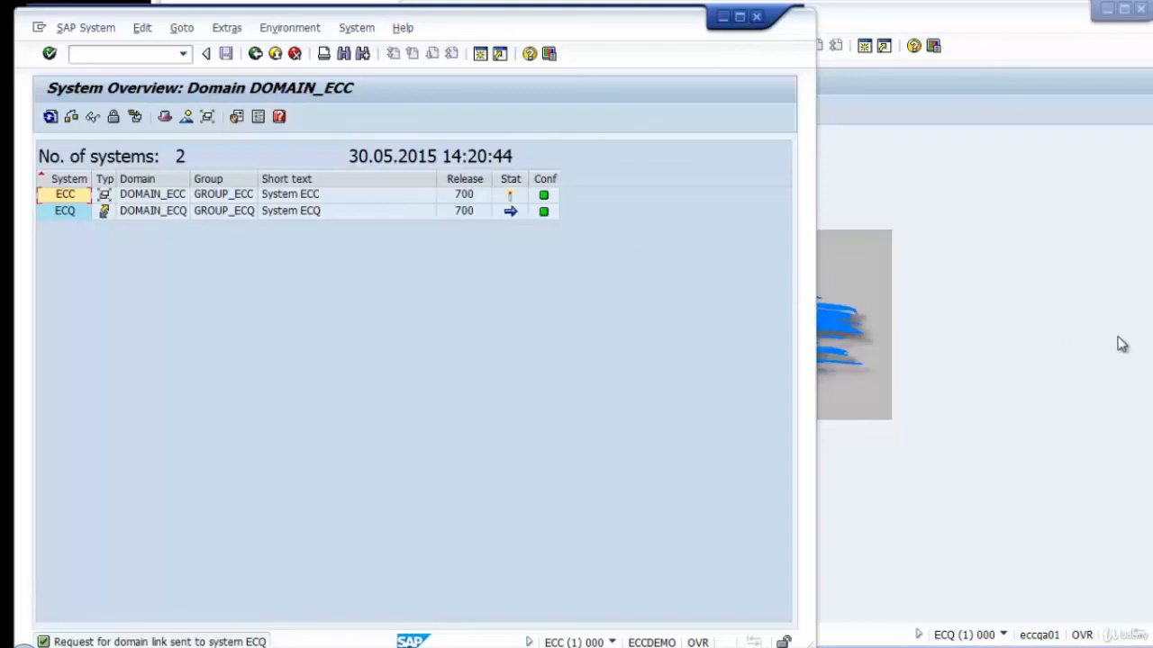
left_click(1088, 335)
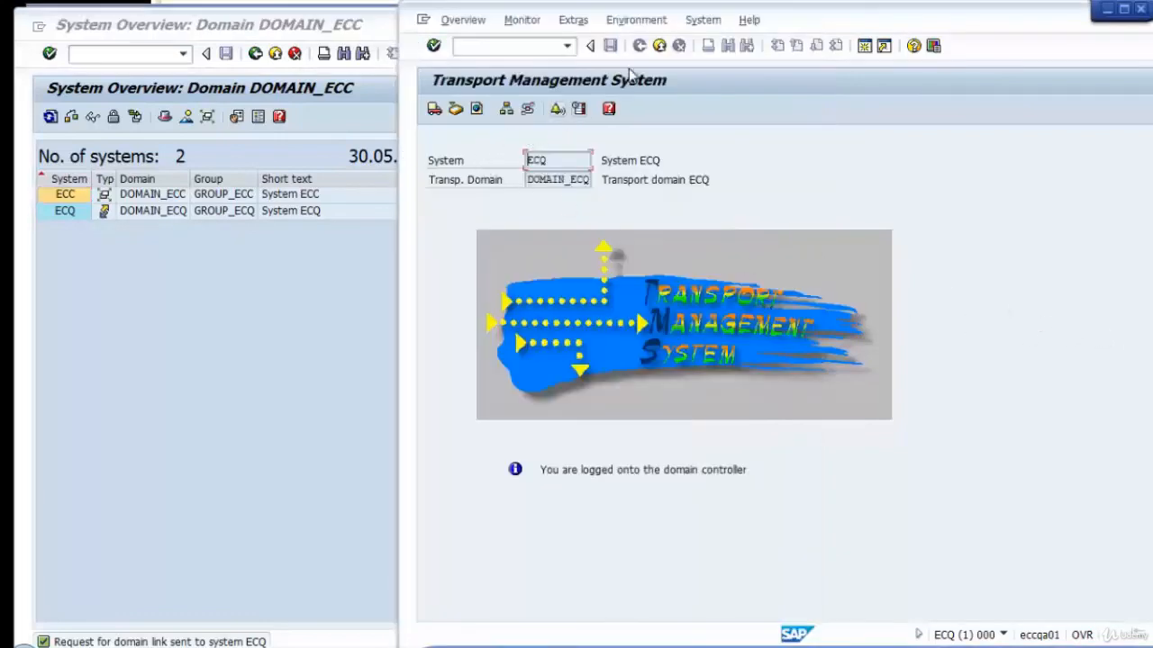
left_click(505, 109)
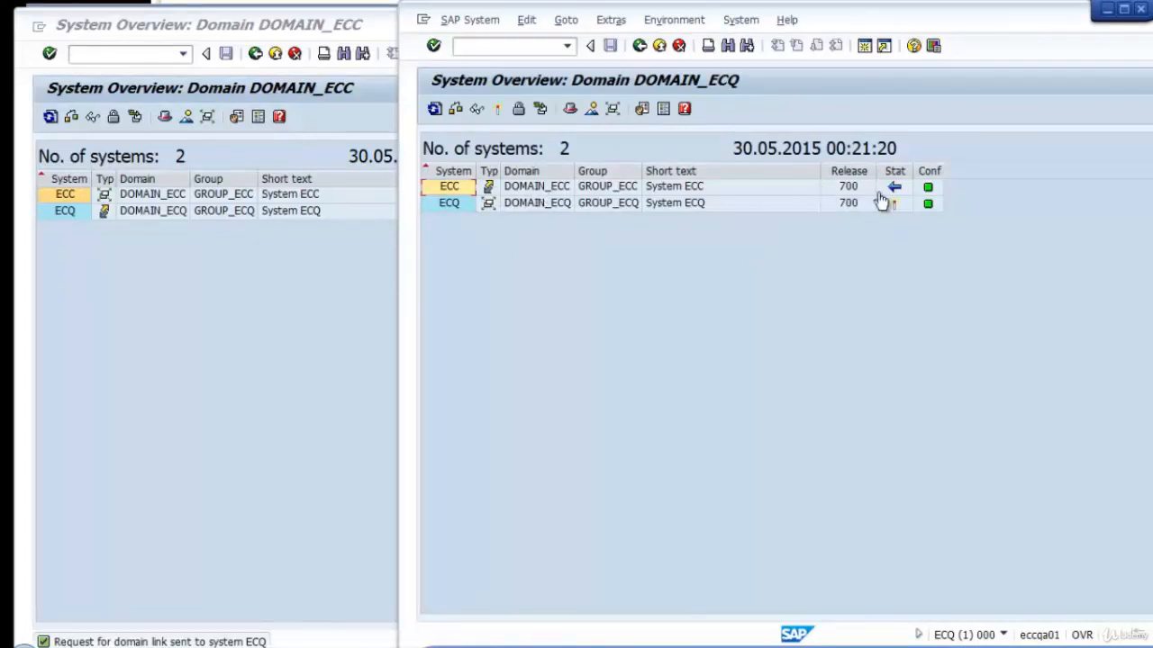
Check the domain link status of the ECC entry in DOMAIN_ECQ and of the ECQ entry in DOMAIN_ECC.
mouse_move(889, 200)
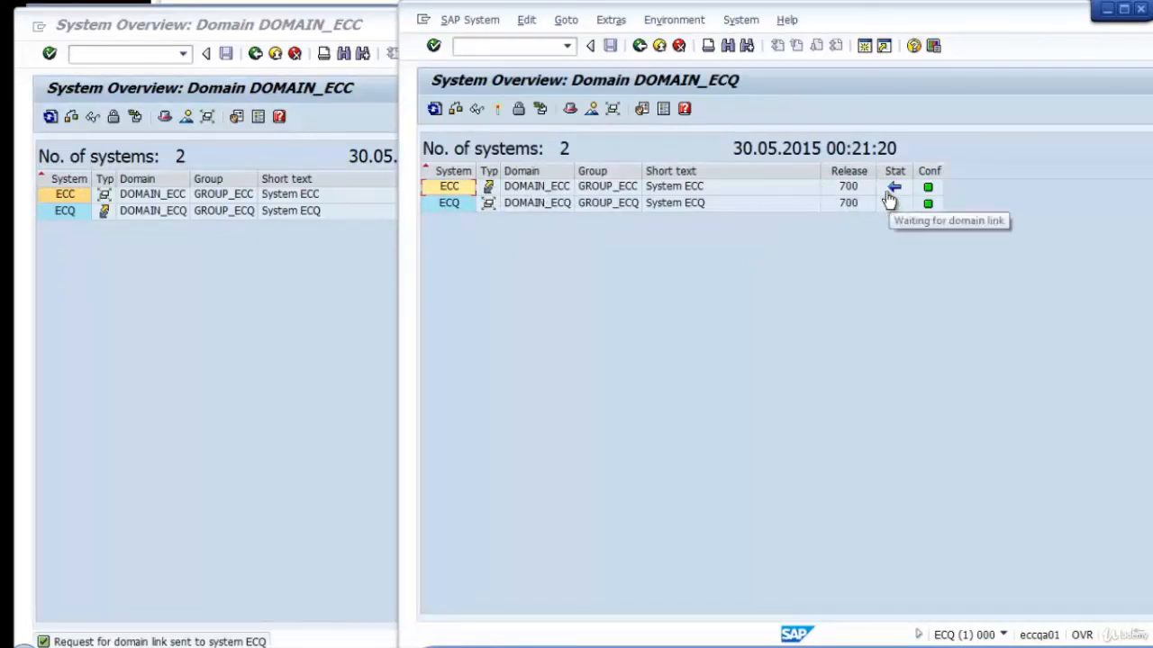
left_click(132, 419)
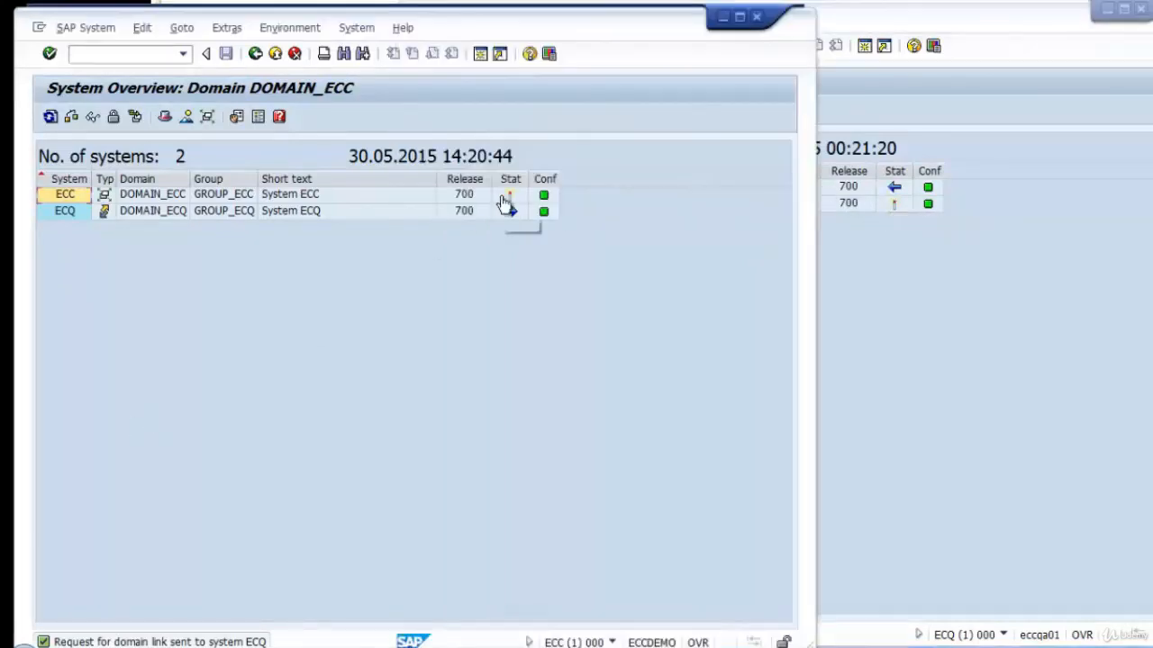
mouse_move(508, 214)
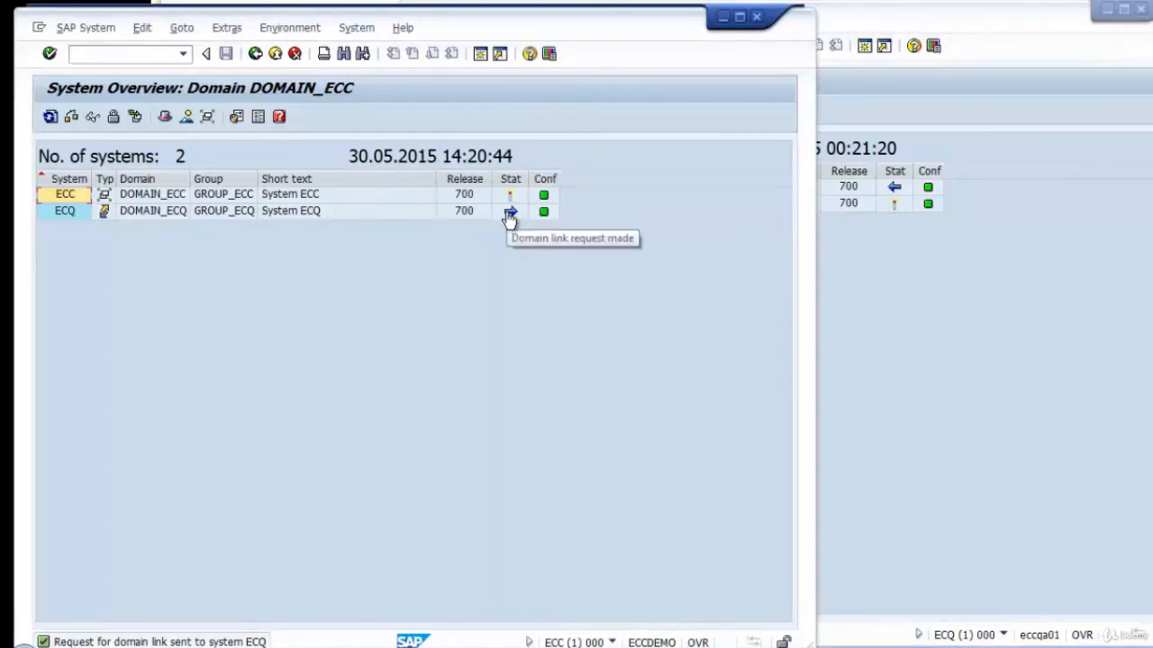
Approve the pending domain link of system ECC in the ECQ session, accepting the link to DOMAIN_ECC.
left_click(970, 258)
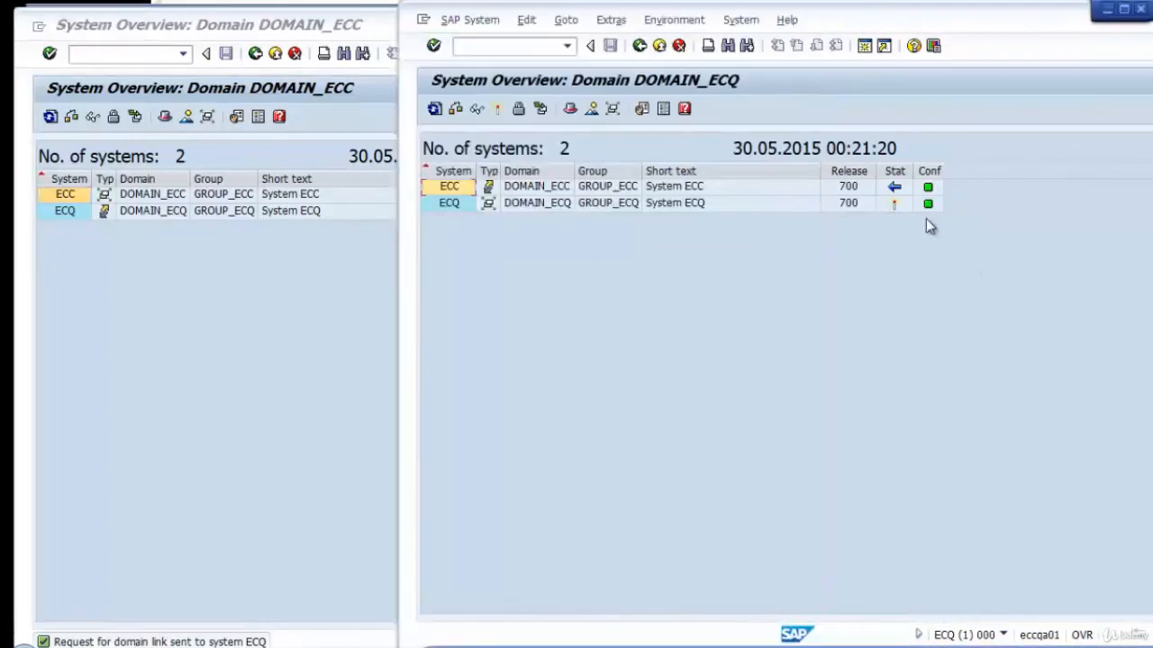
left_click(441, 193)
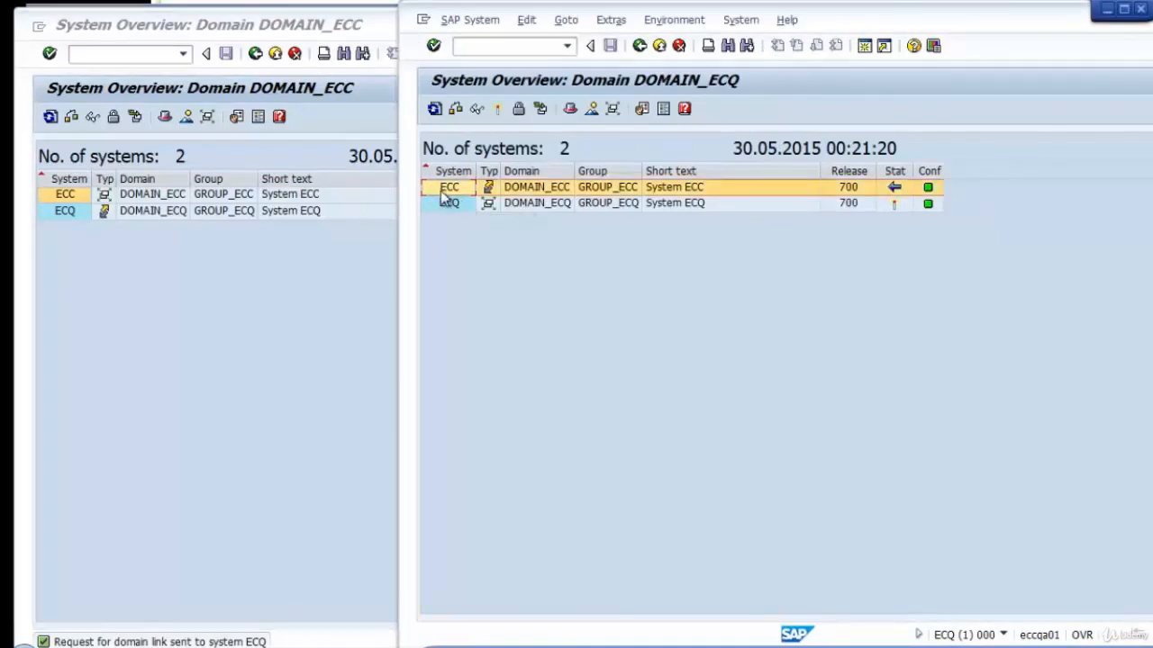
left_click(498, 110)
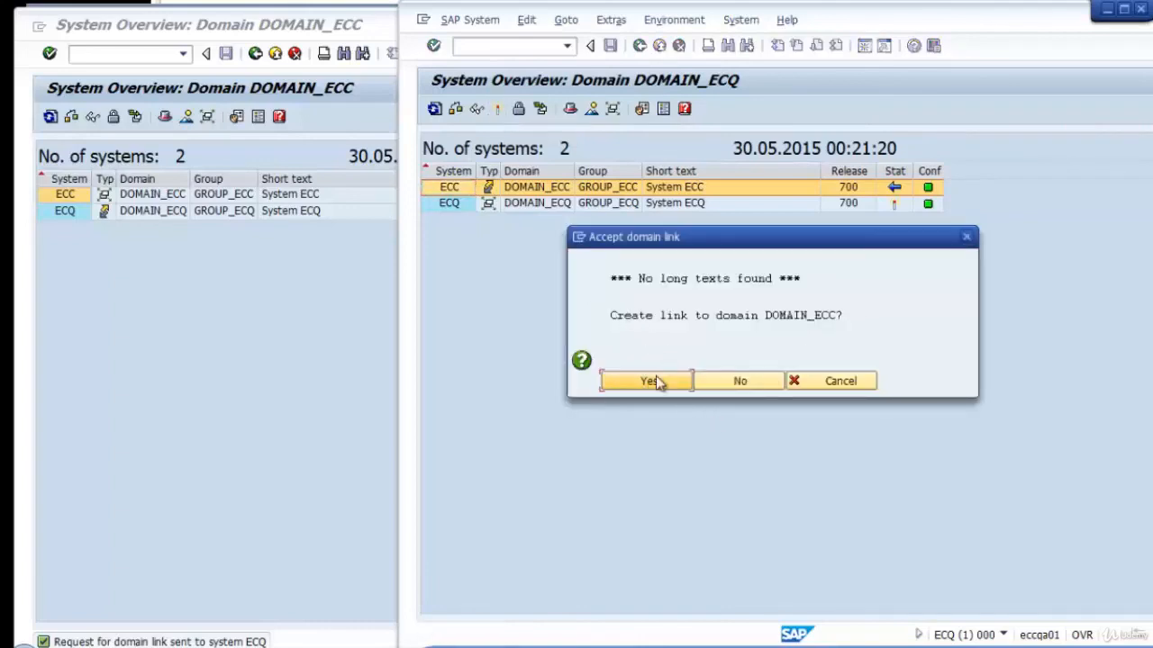
left_click(656, 377)
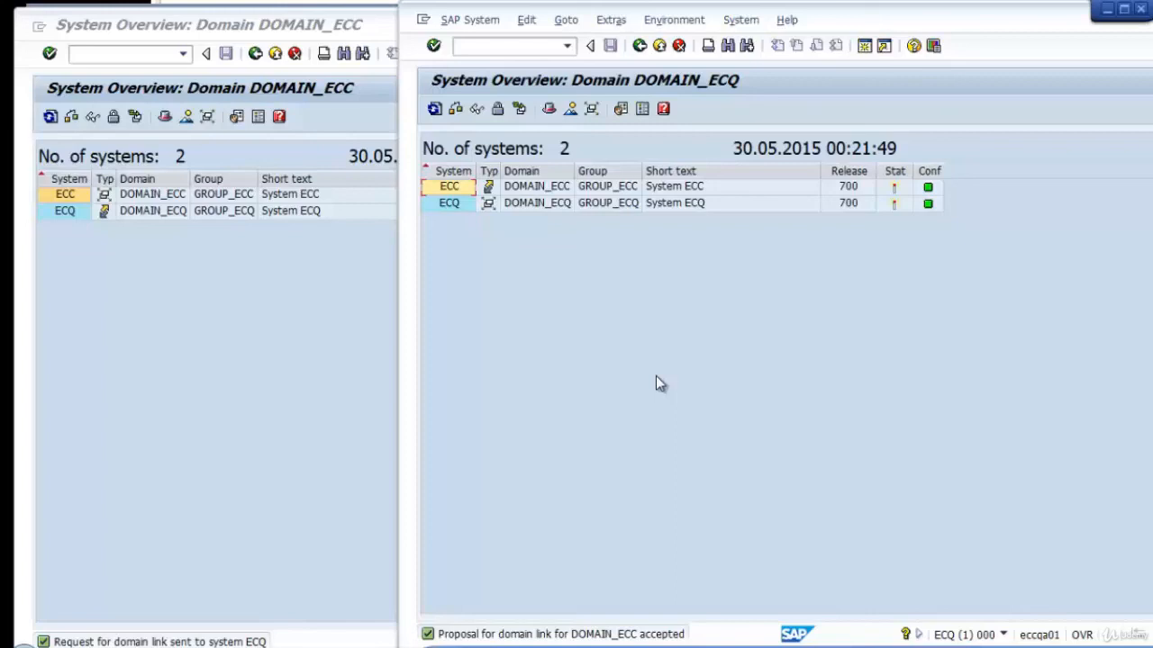
Open the transport routes in the ECC session and switch the diagram containing EC1 and EC2 to change mode.
left_click(230, 356)
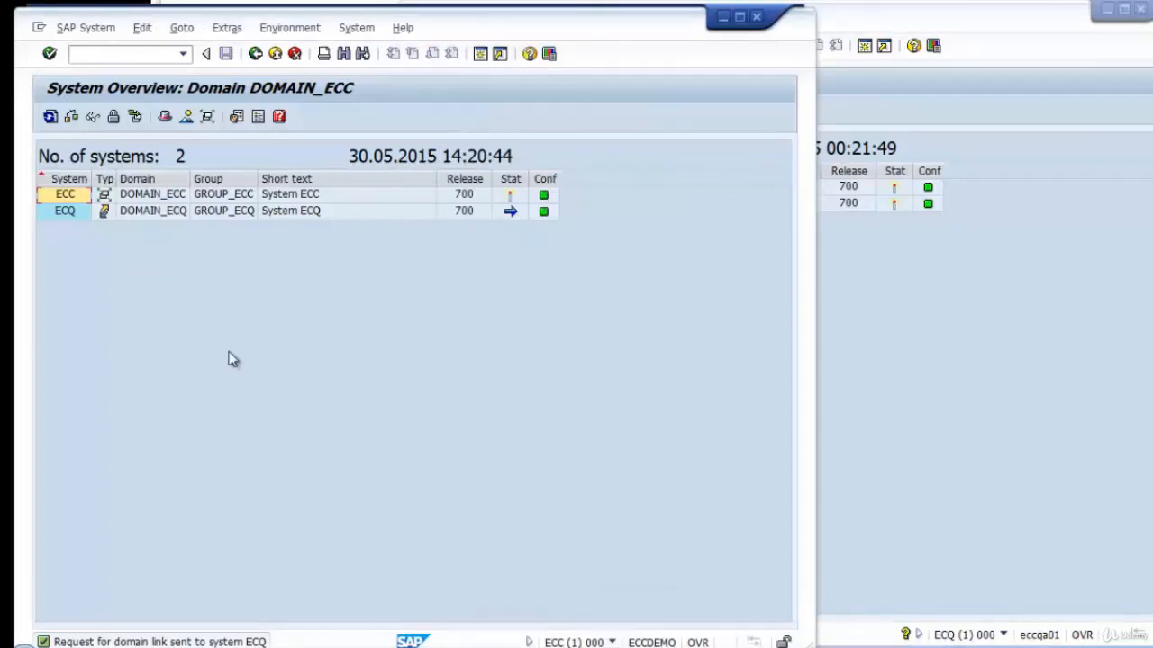
left_click(256, 53)
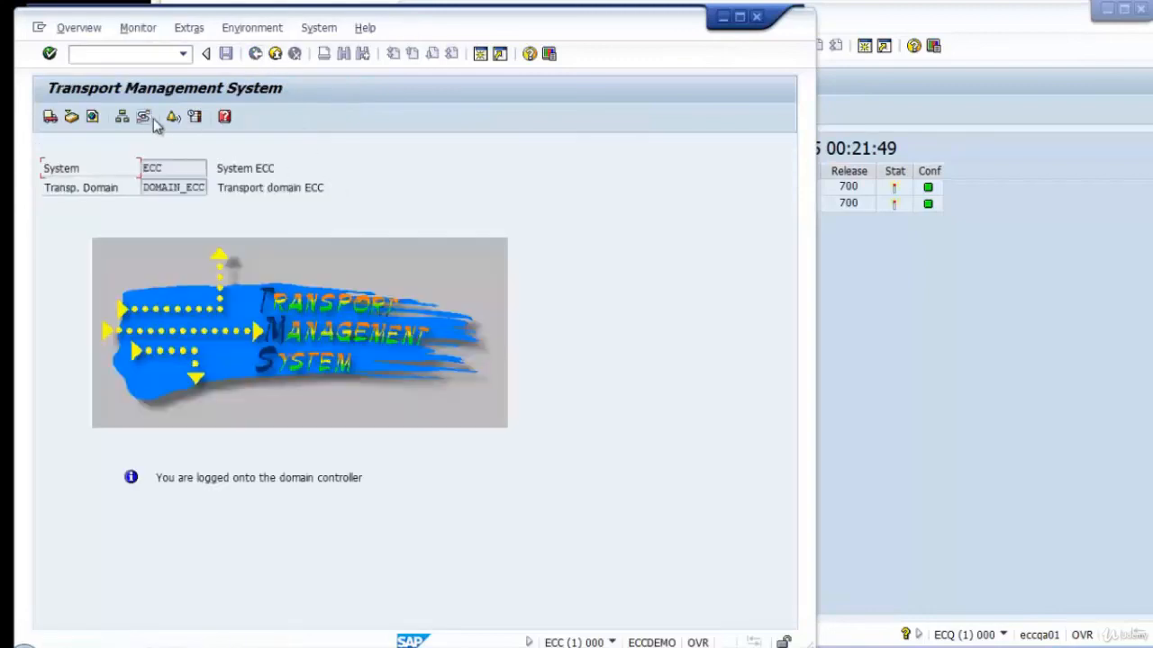
left_click(146, 120)
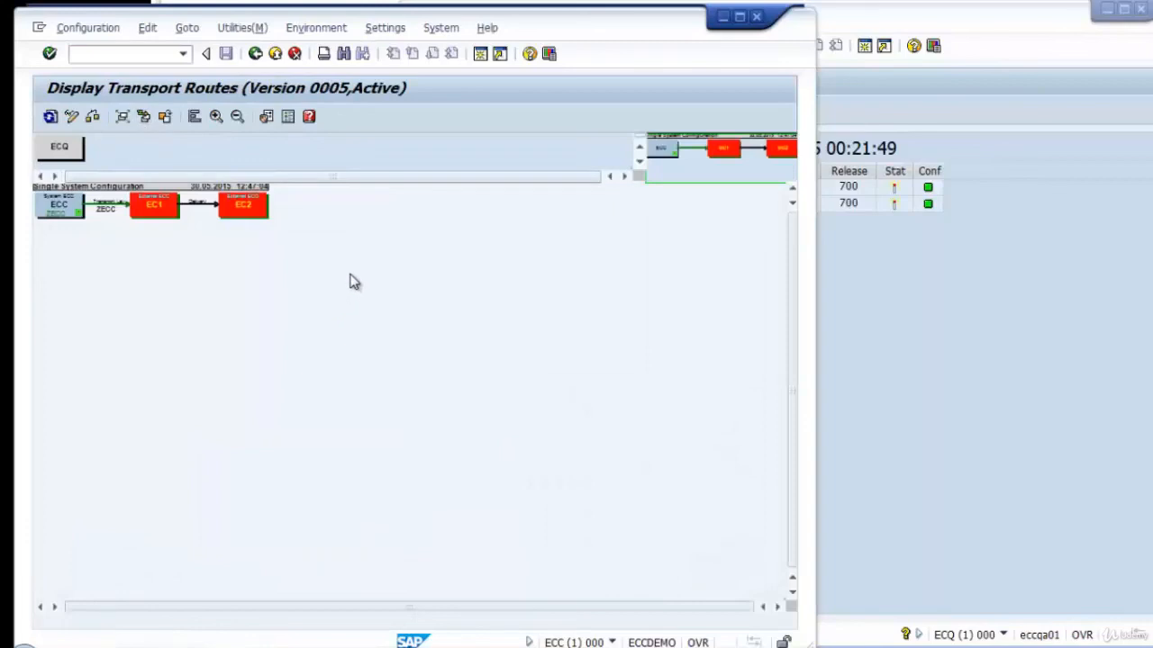
left_click_drag(342, 241, 2, 204)
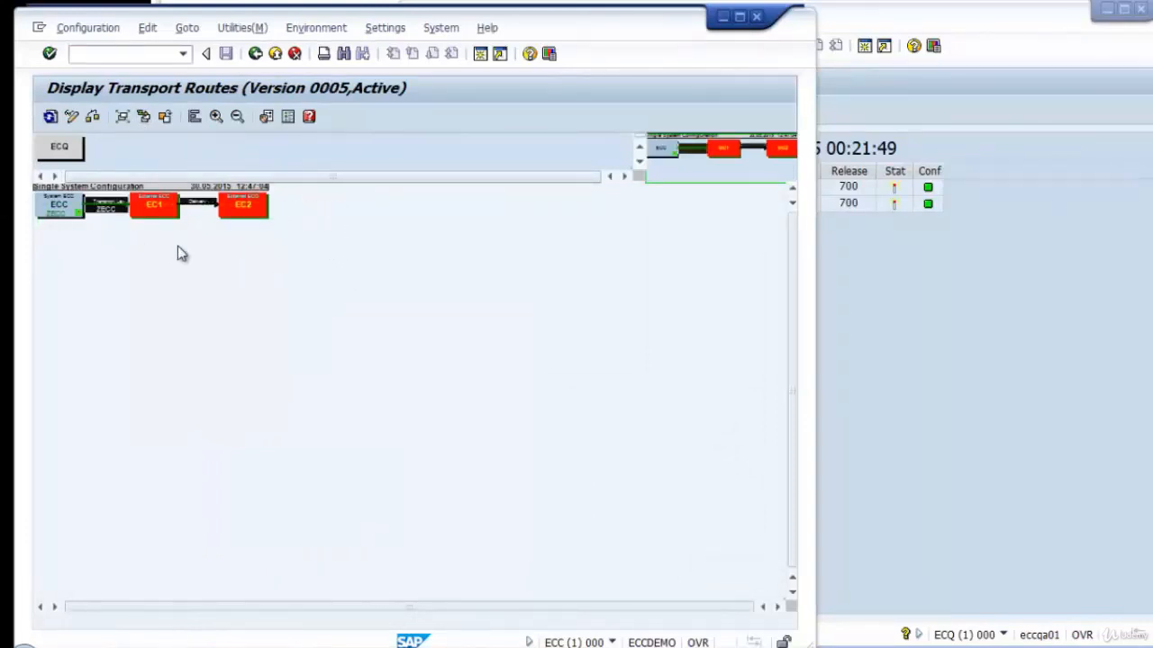
left_click(173, 207)
left_click(73, 116)
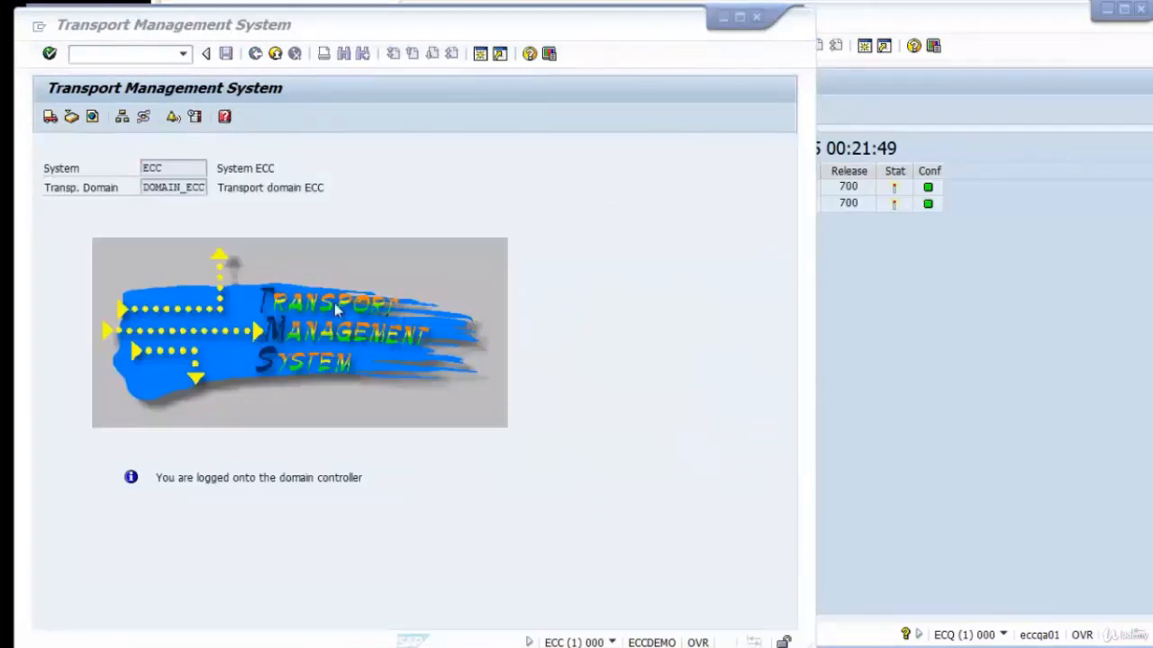
Reopen the transport routes in the ECC session and examine the diagram at different magnifications.
left_click(144, 120)
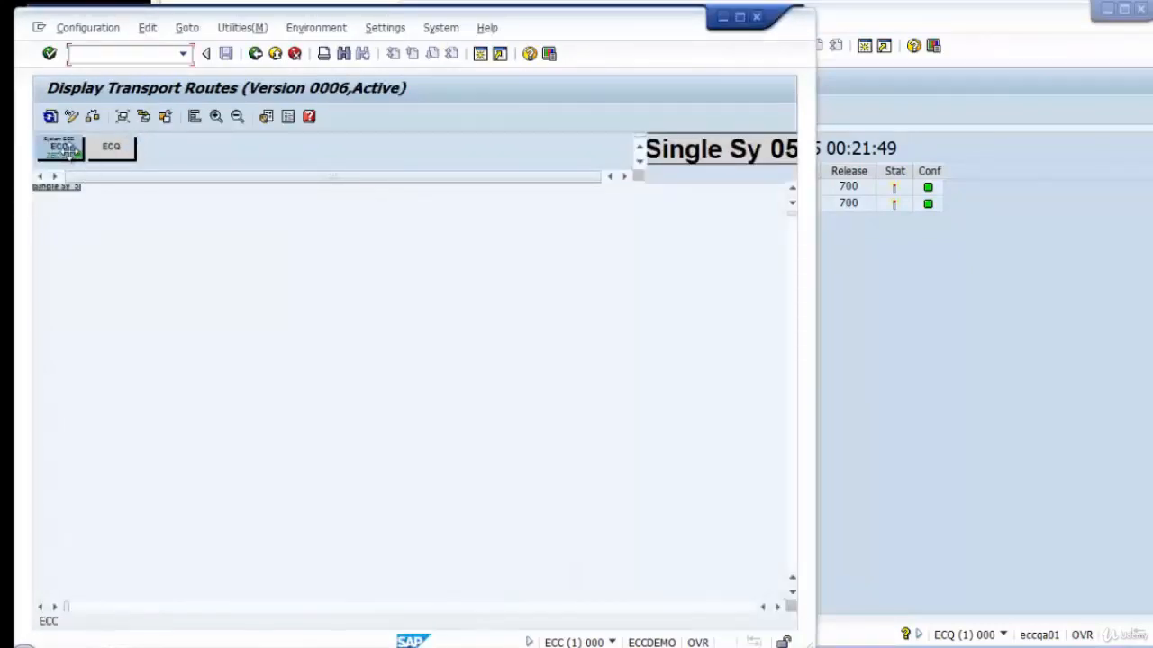
left_click(216, 118)
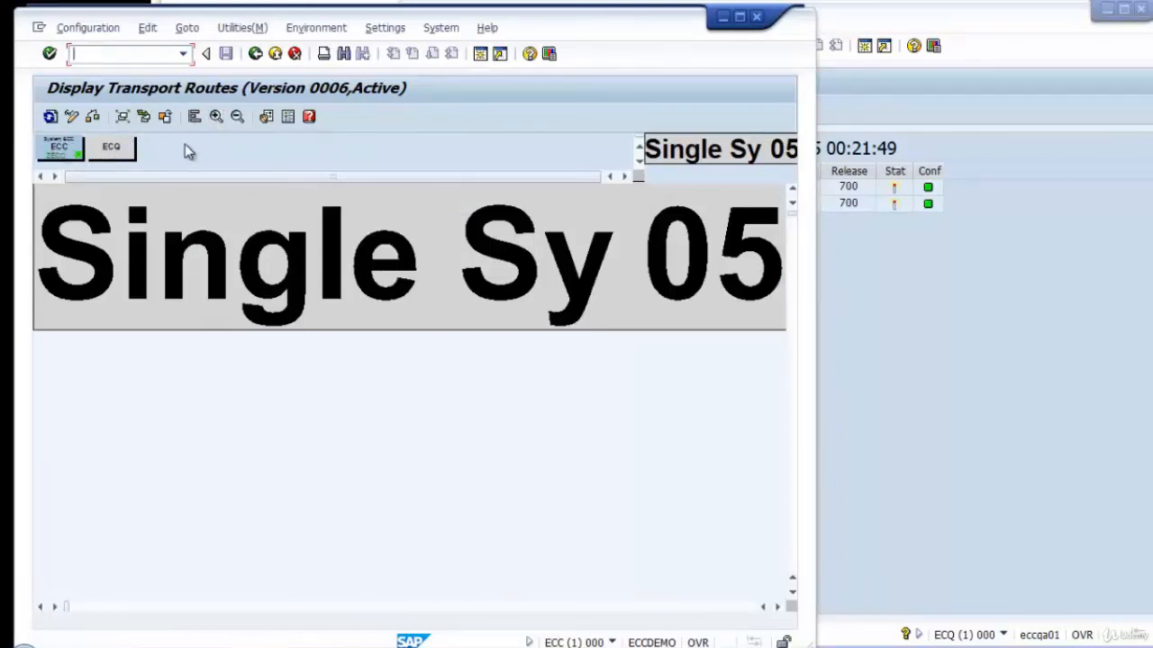
left_click(216, 119)
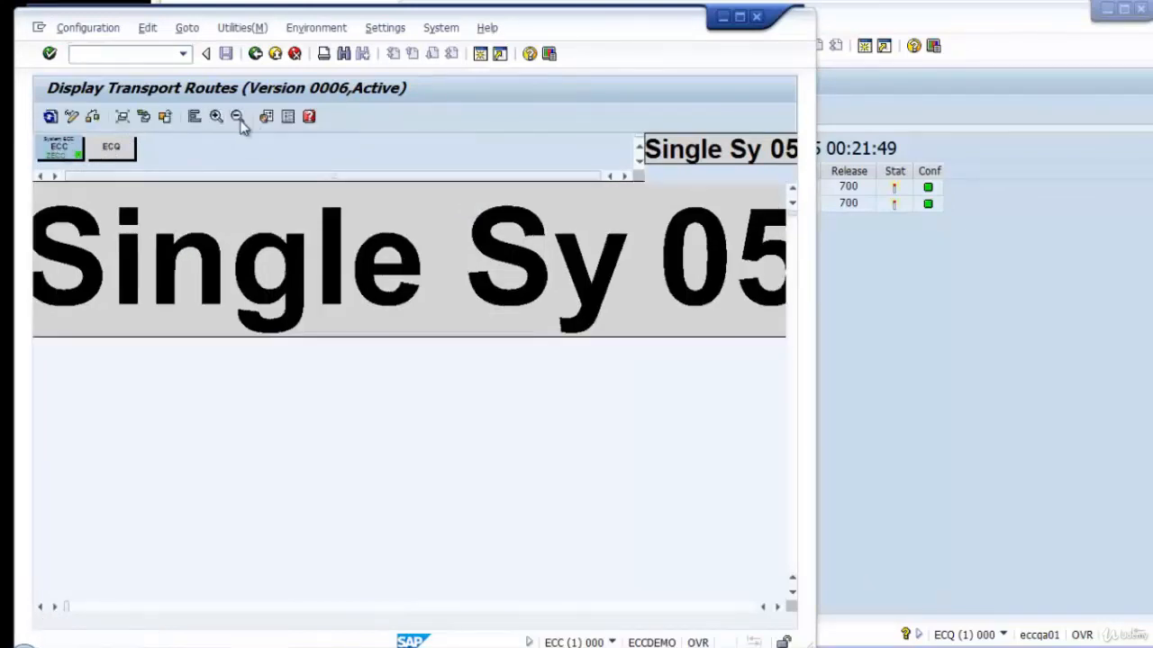
left_click(237, 118)
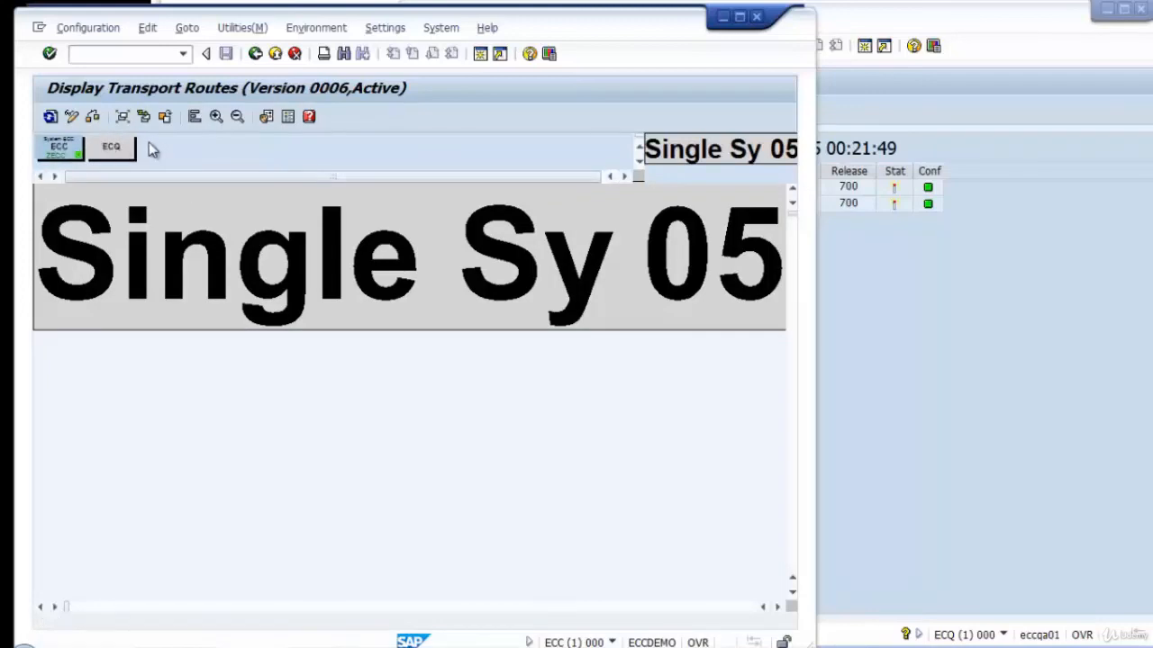
Switch to the ECQ session and display its transport routes, reopening them to view the current version.
left_click(1004, 308)
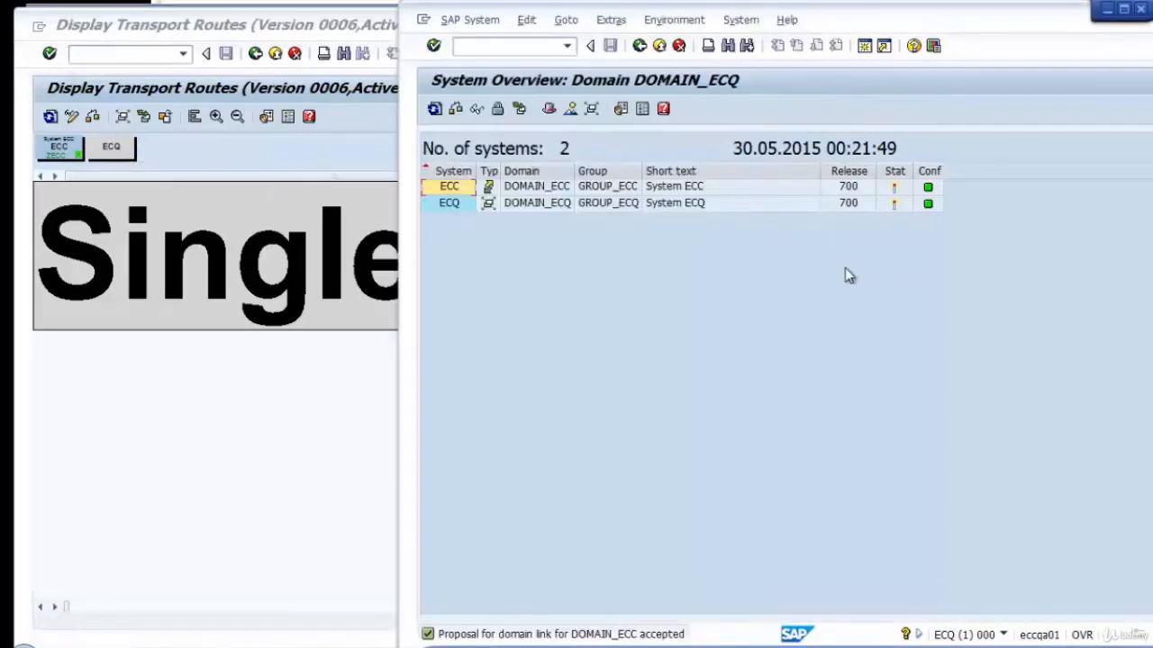
left_click(640, 46)
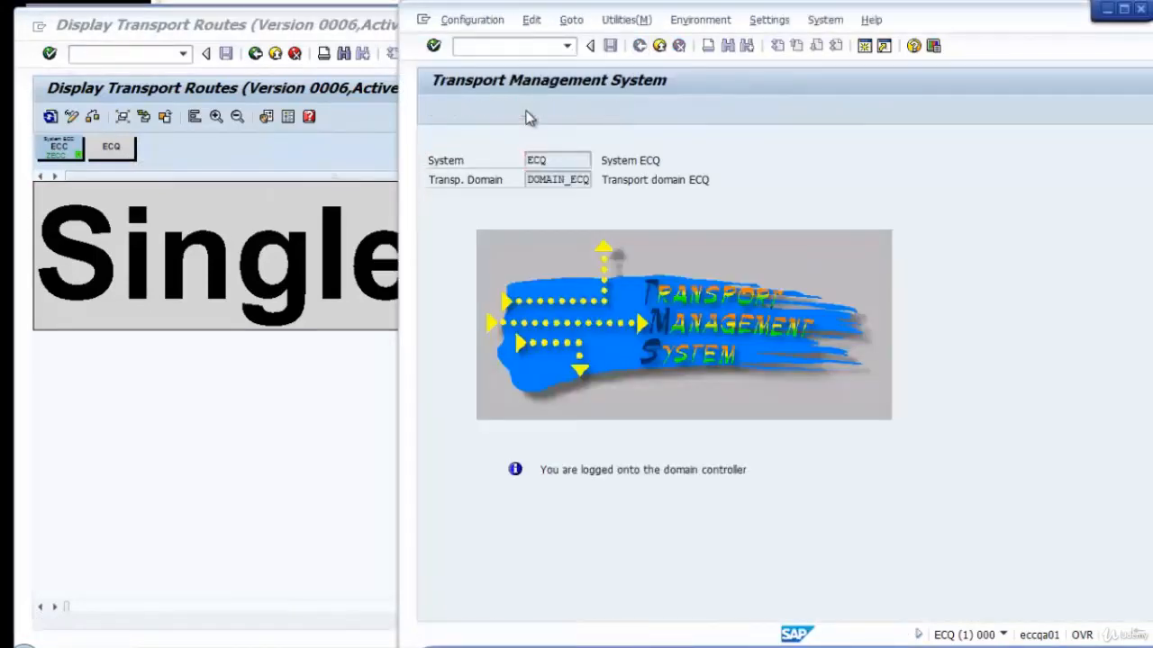
left_click(529, 118)
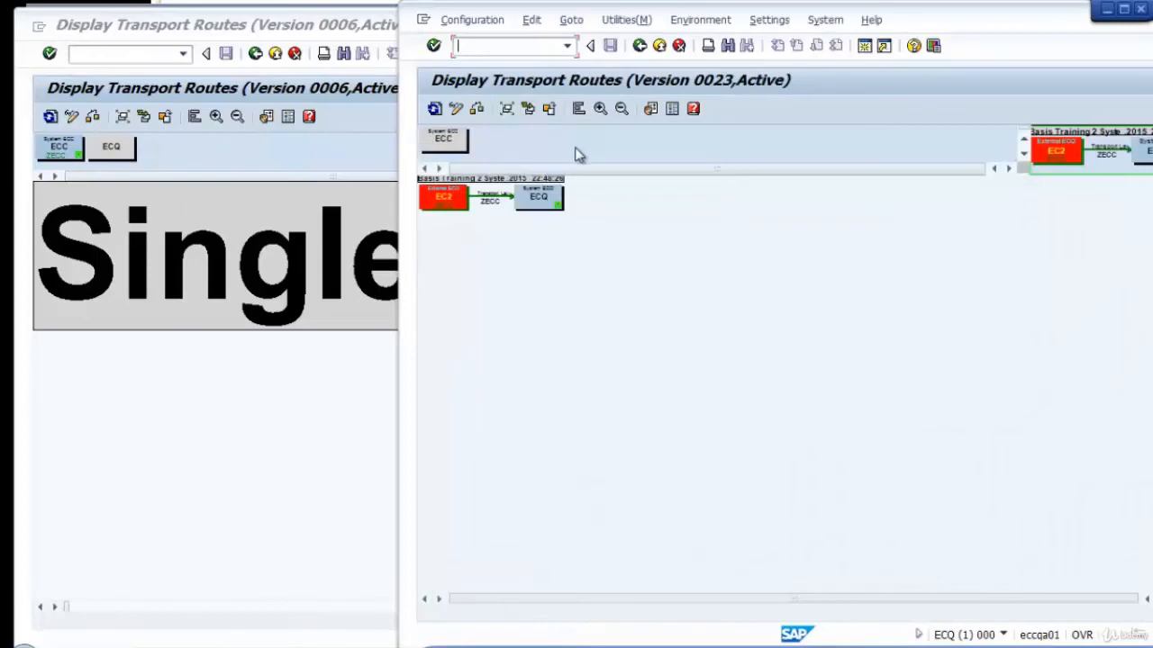
left_click(642, 48)
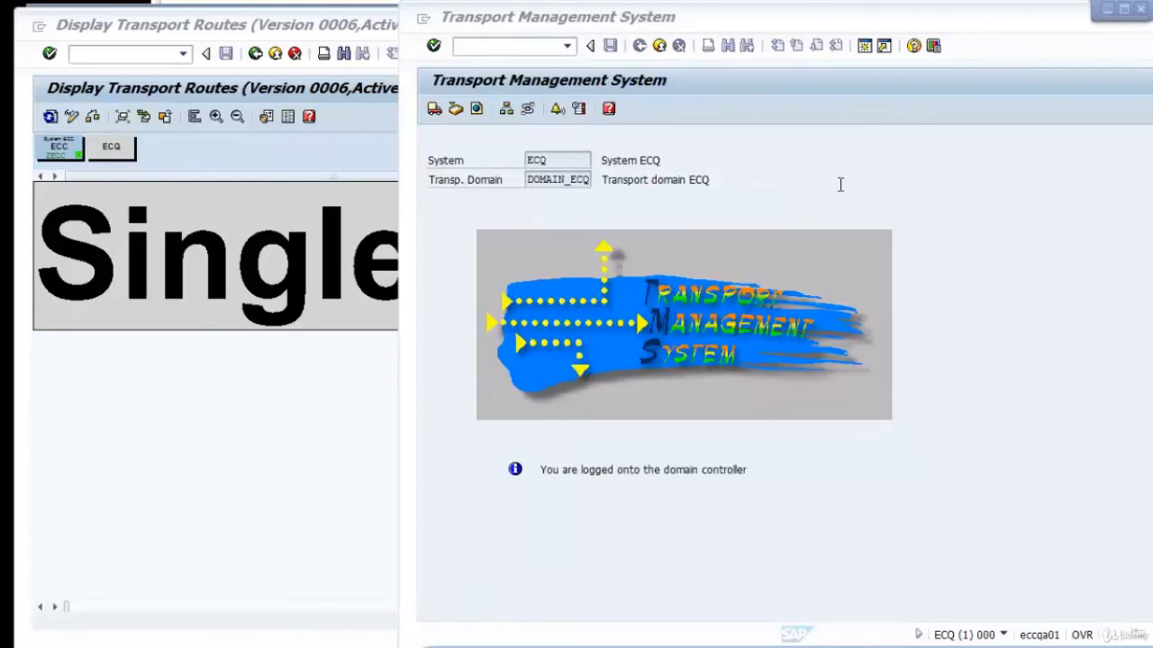
left_click(527, 110)
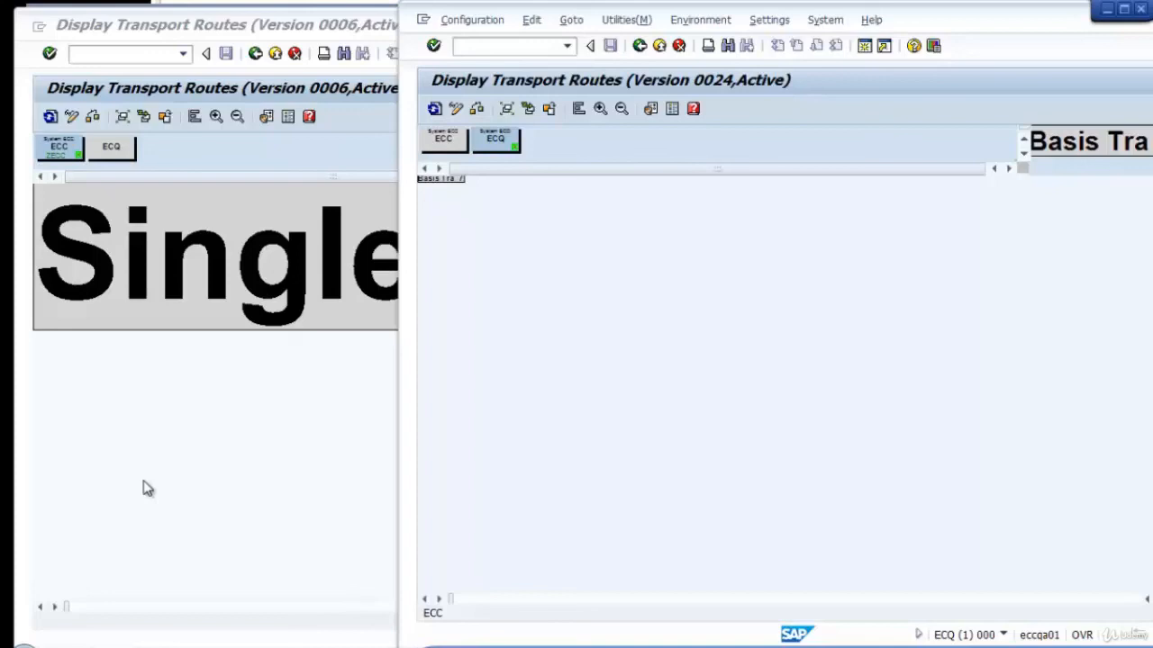
Return to the ECC session and open the system overview of DOMAIN_ECC.
left_click(299, 145)
left_click(255, 54)
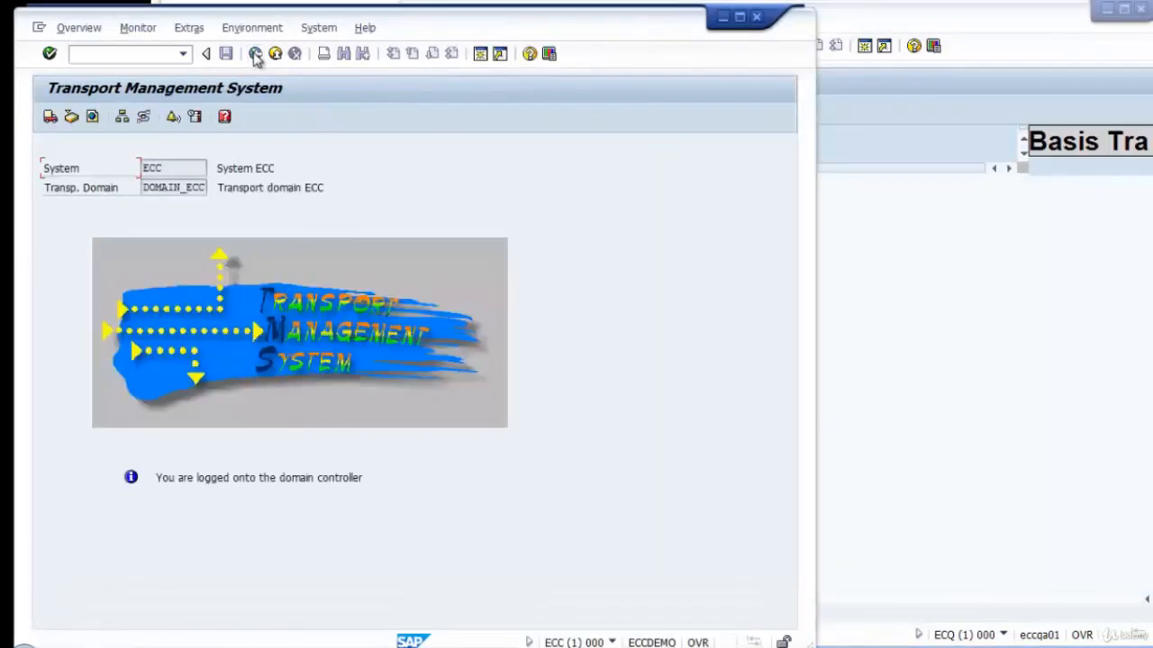
left_click(123, 118)
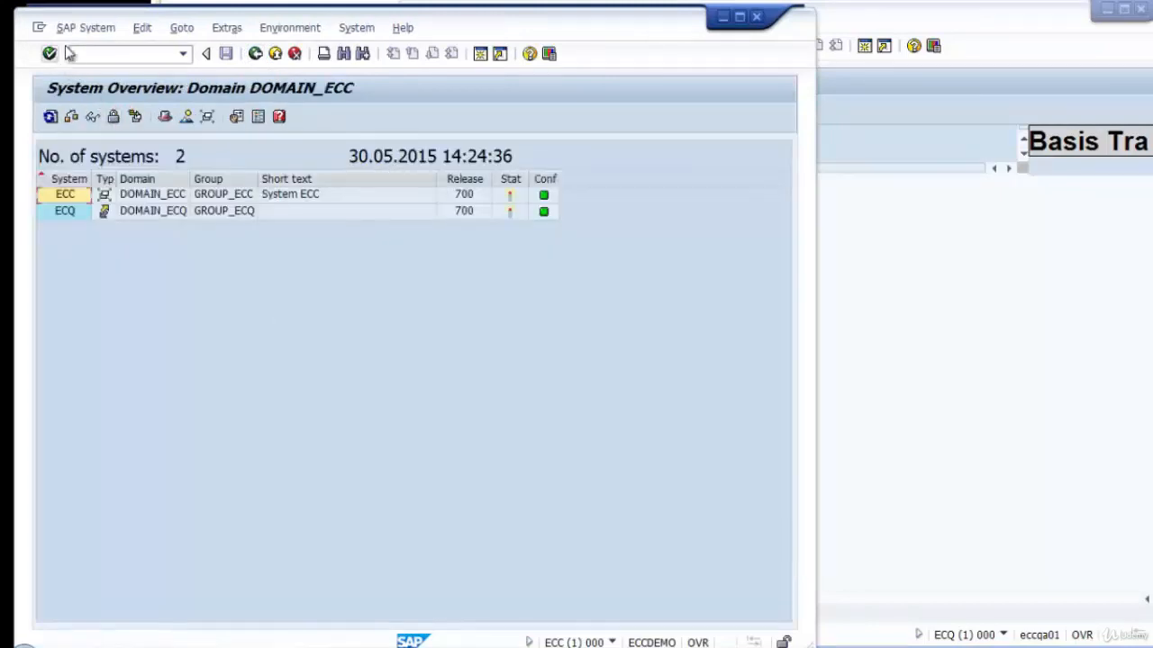
Examine the system, description and transport directory path fields for creating an external system in DOMAIN_ECC, leaving without saving.
left_click(81, 29)
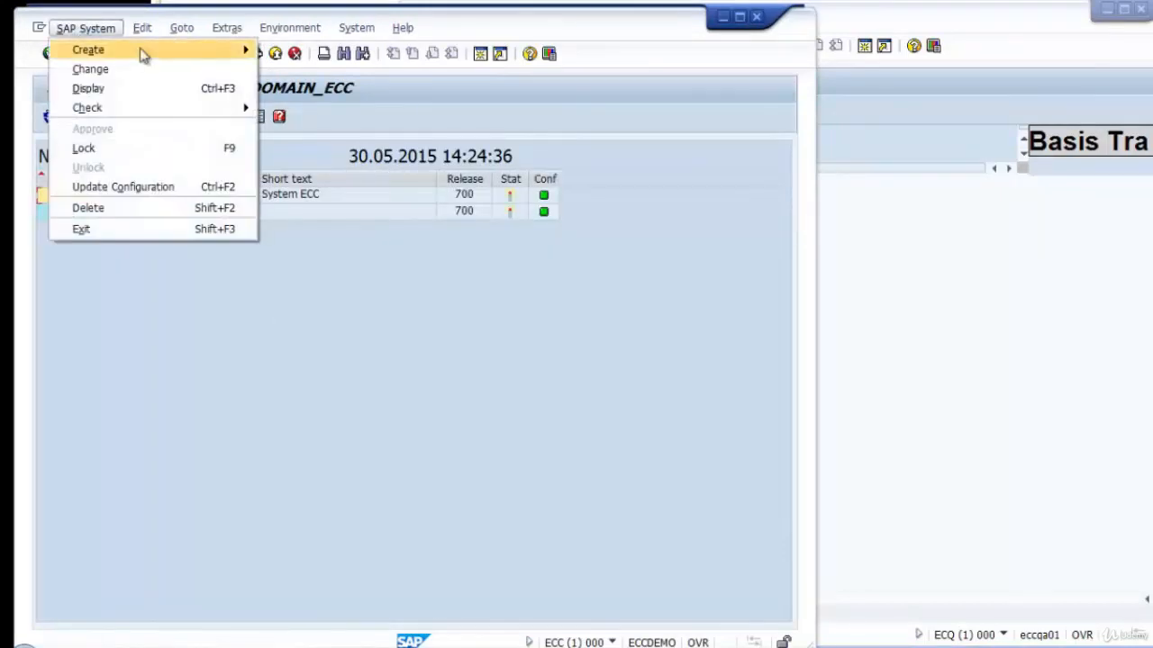
mouse_move(141, 52)
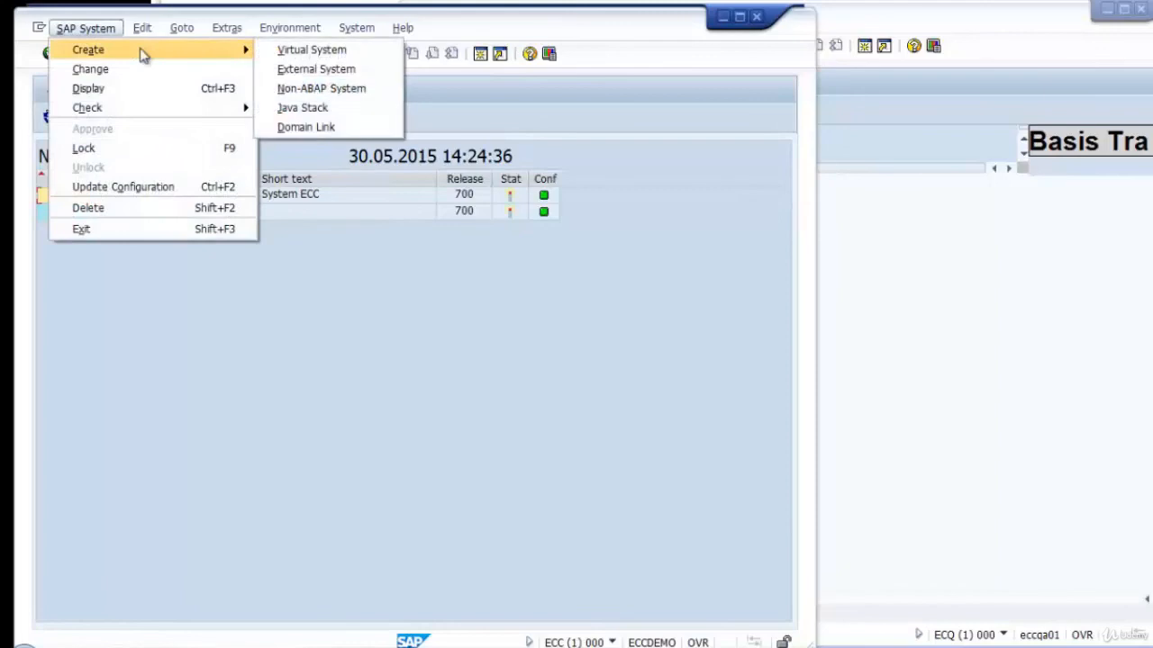
left_click(300, 72)
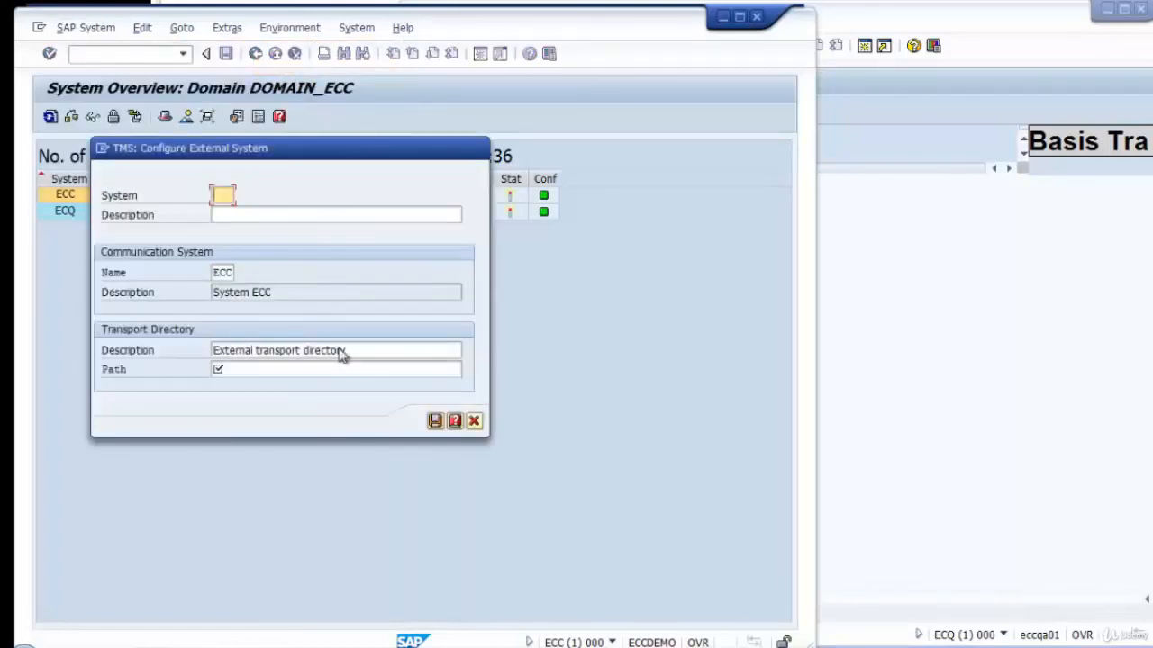
left_click(253, 216)
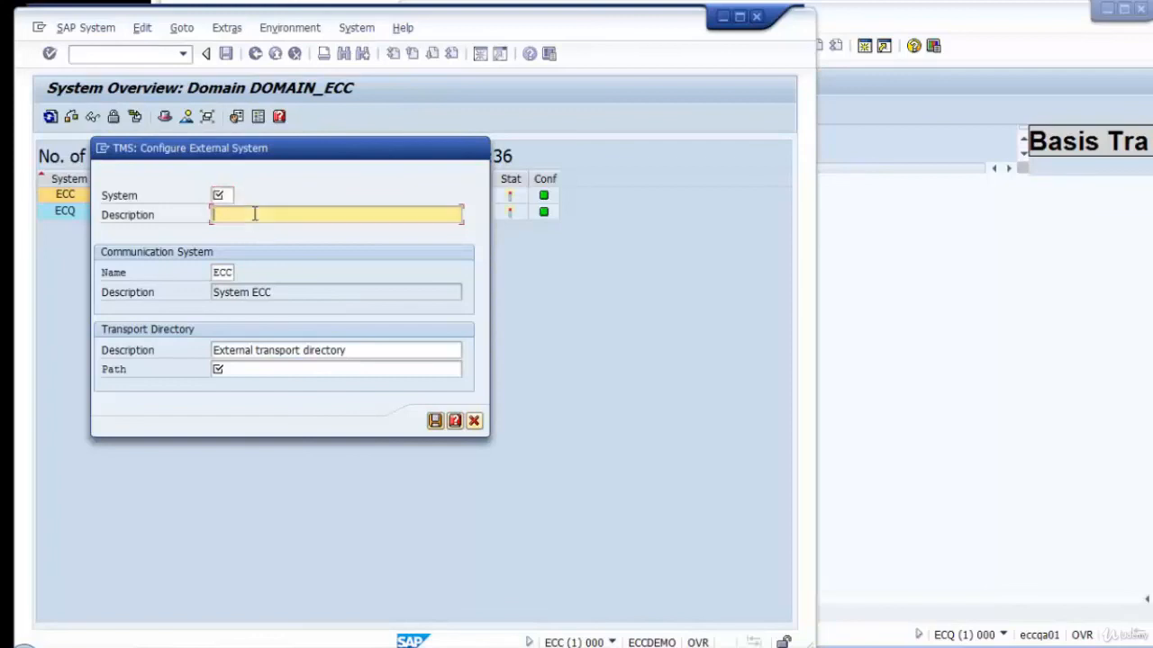
left_click(260, 367)
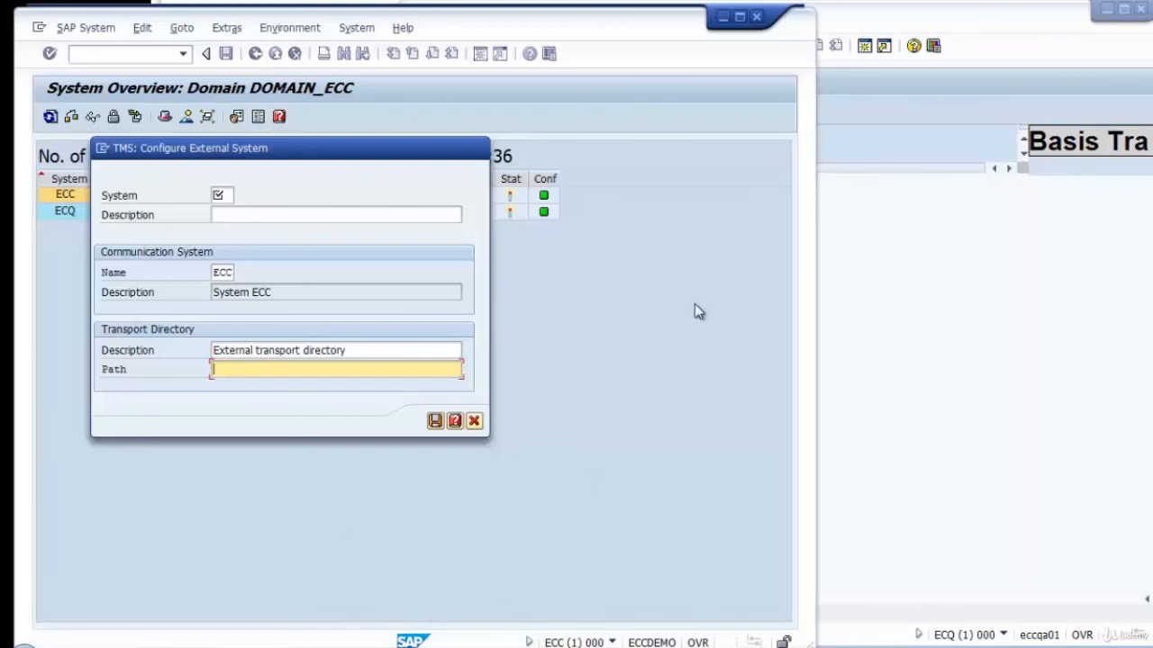
left_click(475, 423)
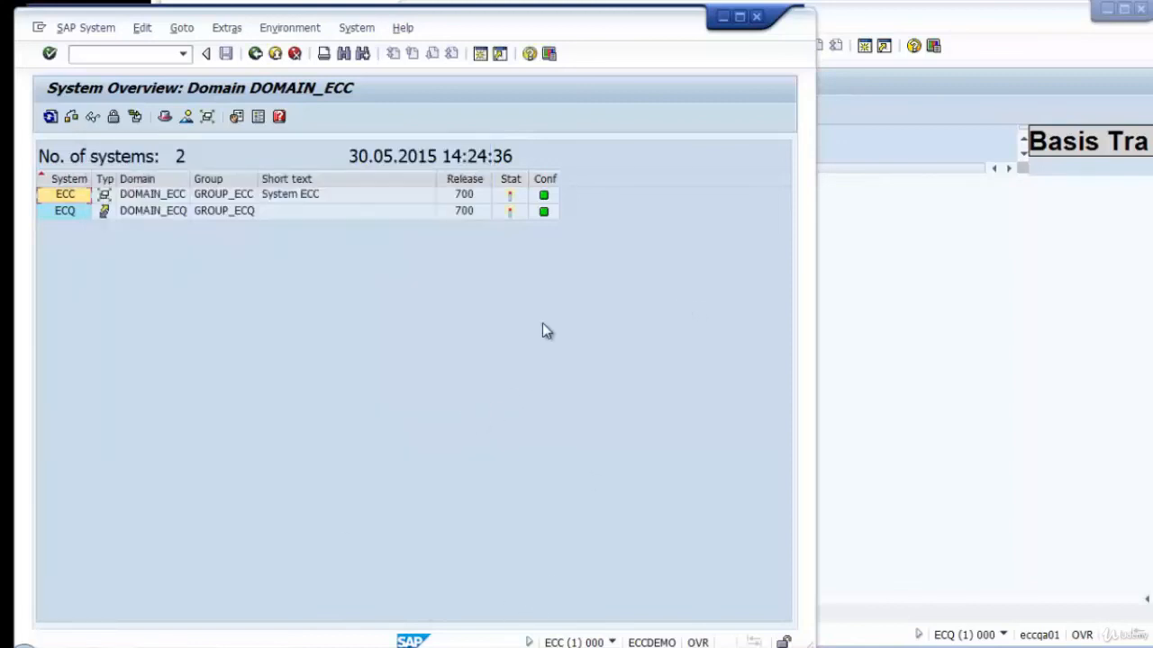
Glance at the ECQ transport routes and return to the Transport Management System start screen of ECC.
left_click(982, 357)
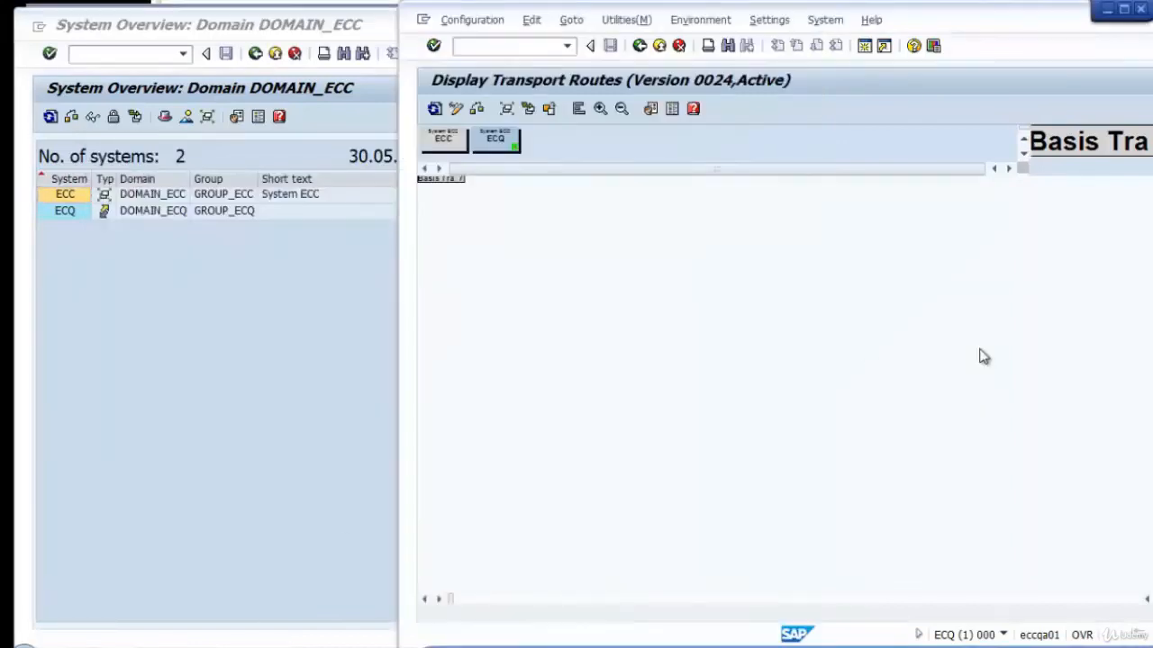
left_click(309, 280)
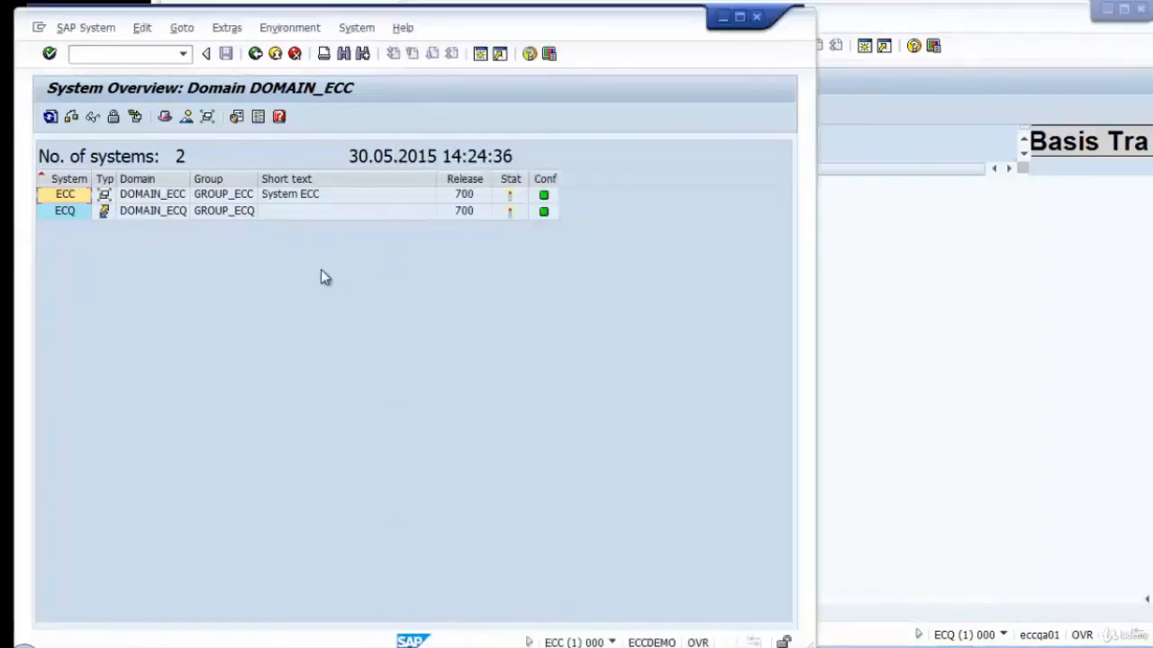
left_click(255, 54)
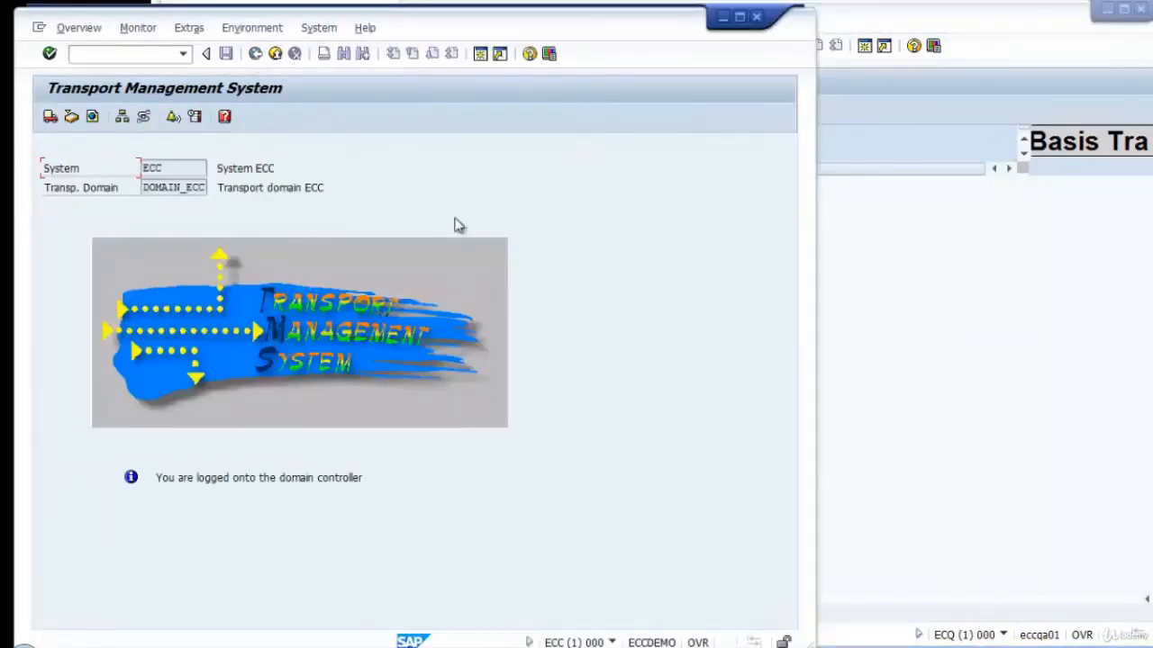